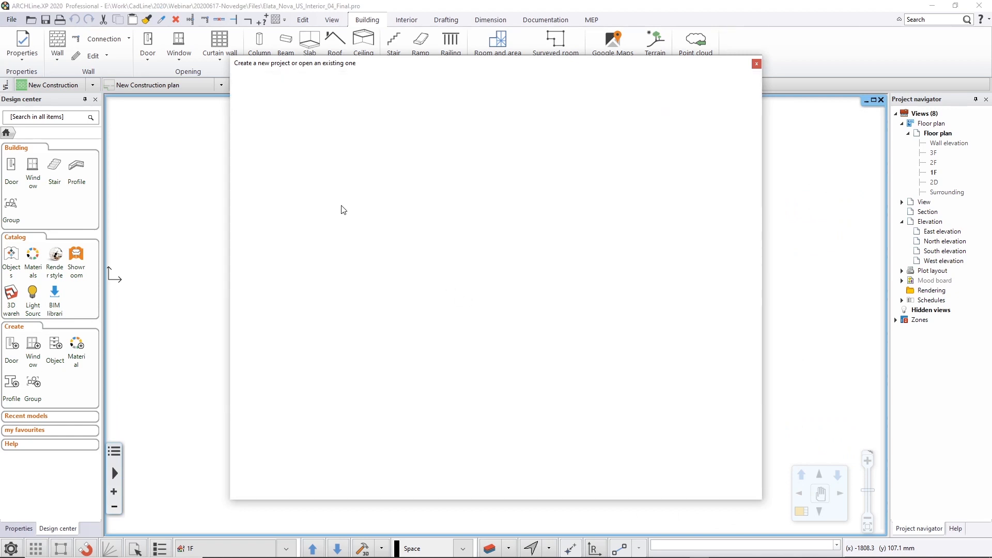
# Start a new project and create a mood board sheet from the ISO A3 297x420 mm landscape form with plot stamp.
pyautogui.click(268, 114)
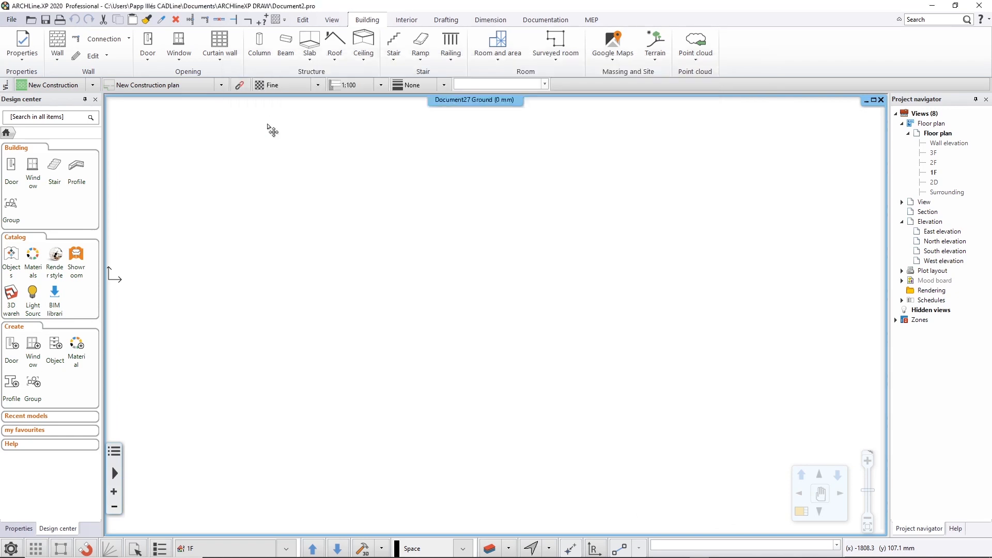
pyautogui.click(535, 22)
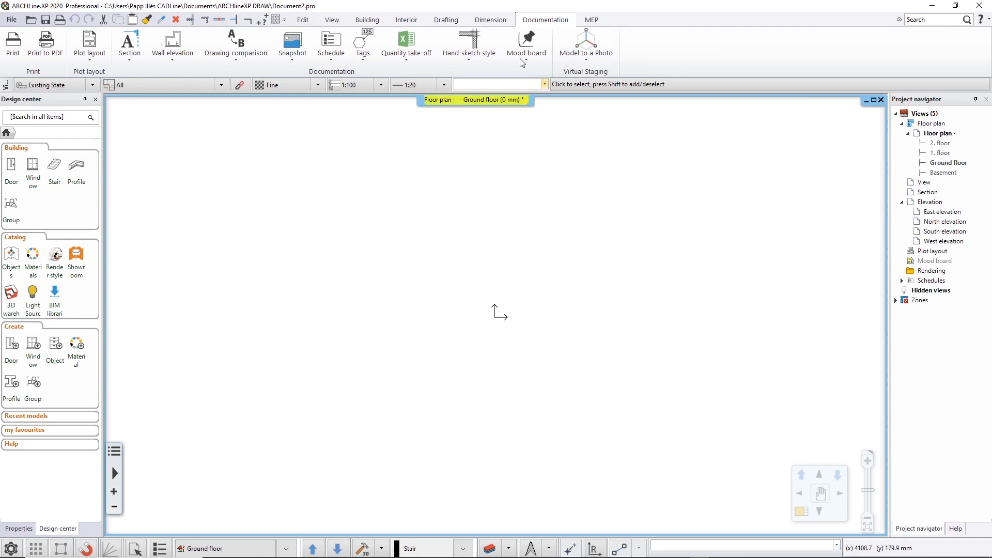
pyautogui.click(526, 46)
pyautogui.click(551, 76)
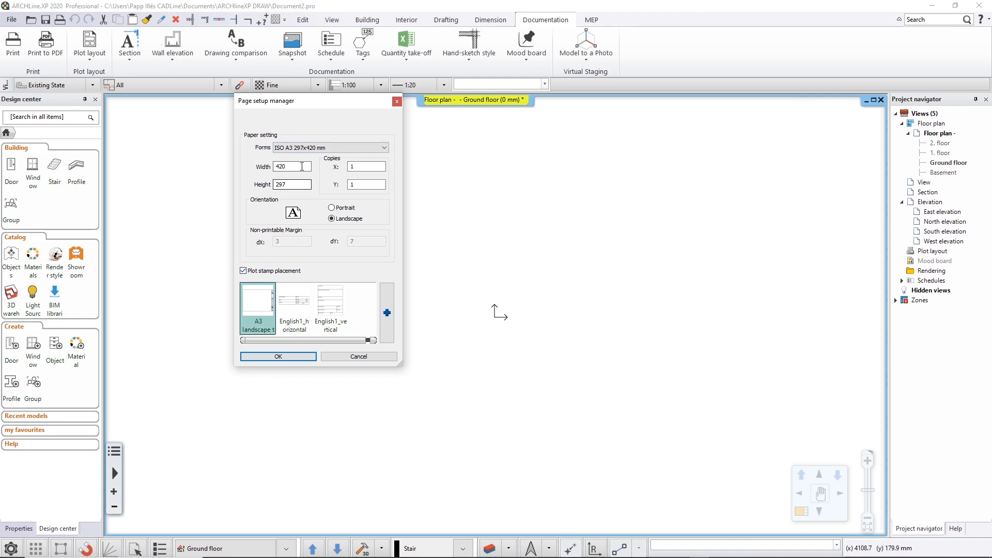
pyautogui.click(286, 150)
pyautogui.click(289, 149)
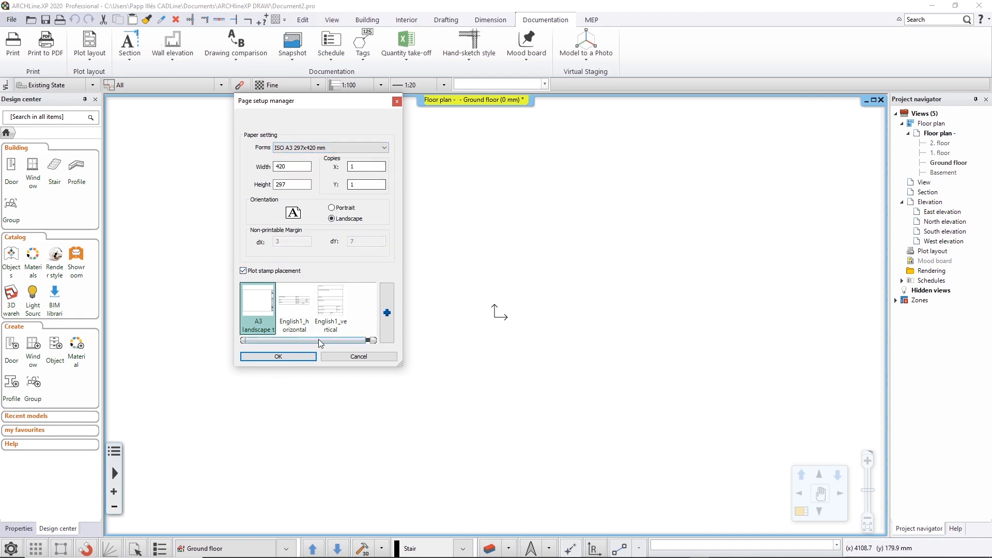
pyautogui.click(308, 356)
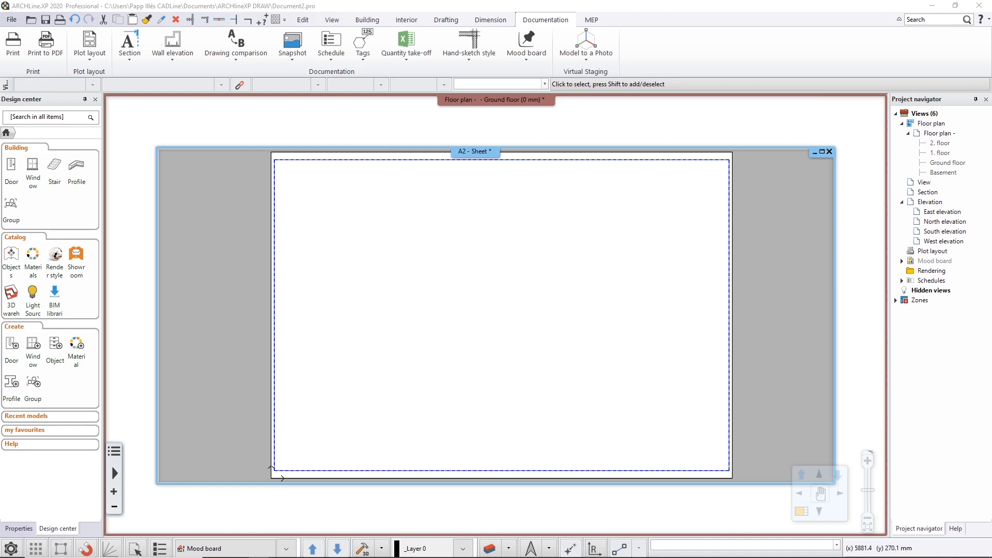
# Place the potted-plants-beside-white-and-brown-folding-chair photo from the Images folder in the lower-left part of the mood board sheet.
pyautogui.moveTo(991, 109)
pyautogui.mouseDown()
pyautogui.moveTo(603, 115)
pyautogui.moveTo(511, 106)
pyautogui.mouseUp()
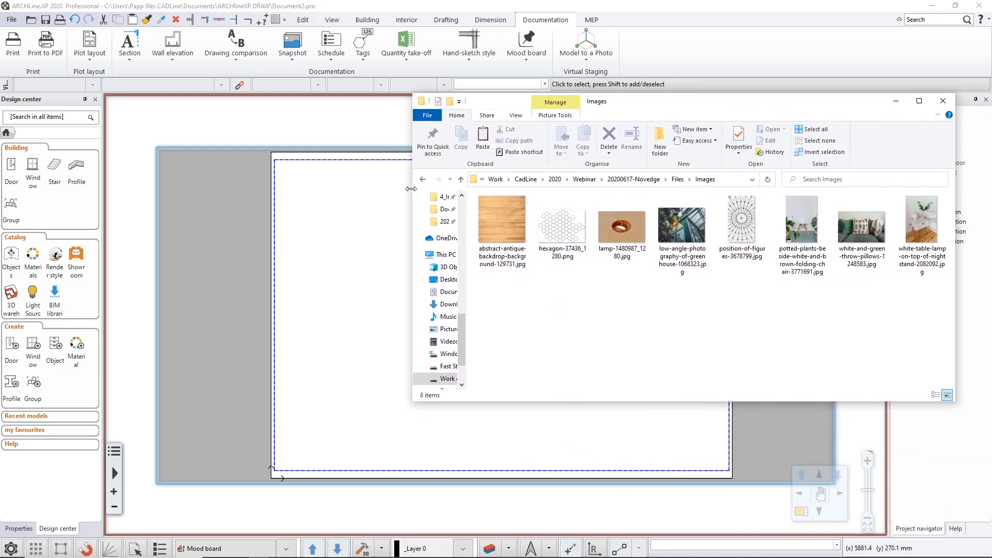
pyautogui.moveTo(411, 189); pyautogui.dragTo(513, 189)
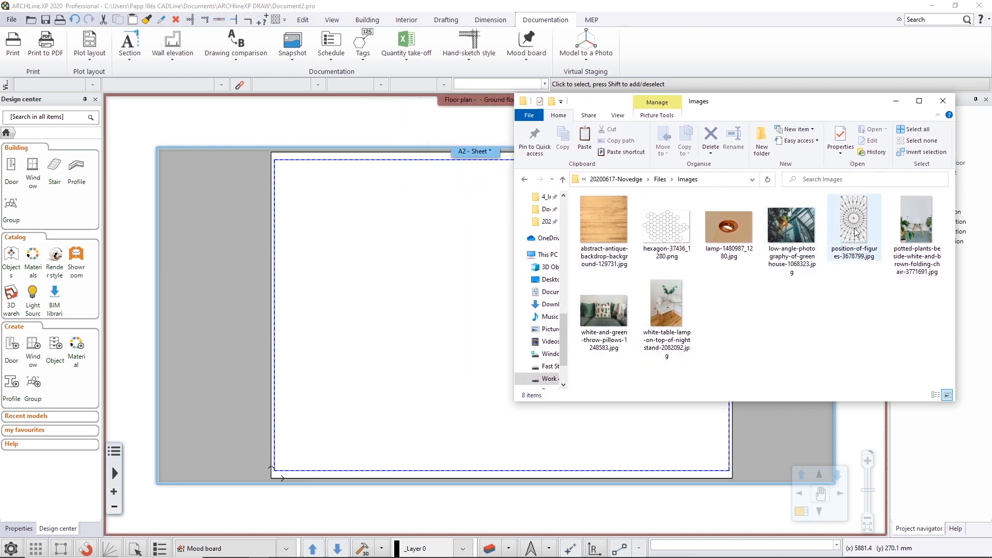
pyautogui.moveTo(920, 228); pyautogui.dragTo(314, 438)
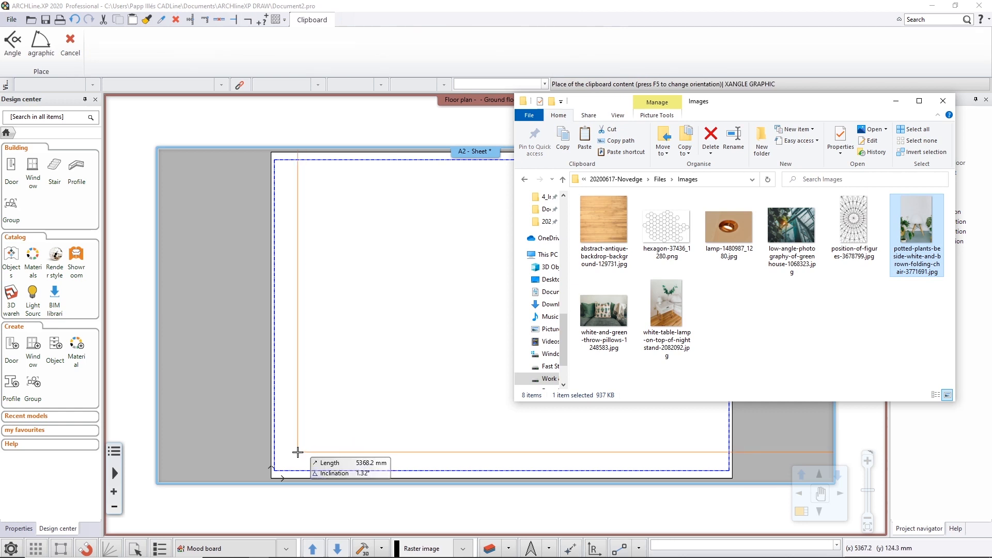
pyautogui.click(297, 452)
pyautogui.click(429, 196)
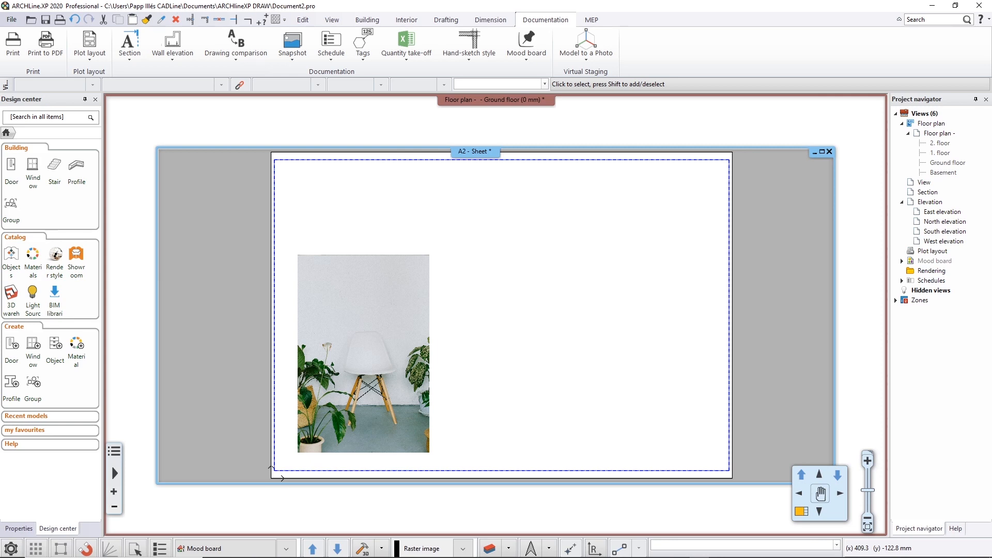
# Place the lamp-1480987_1280.jpg image from the Images folder over the upper edge of the chair photo.
pyautogui.hotkey('alt', 'Tab')
pyautogui.moveTo(735, 100); pyautogui.dragTo(892, 120)
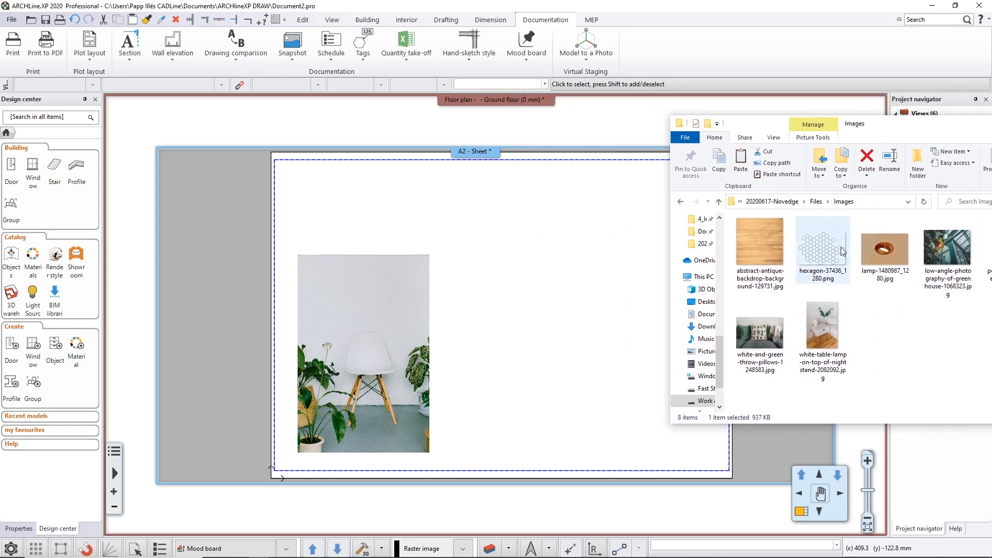
pyautogui.moveTo(841, 247); pyautogui.dragTo(302, 266)
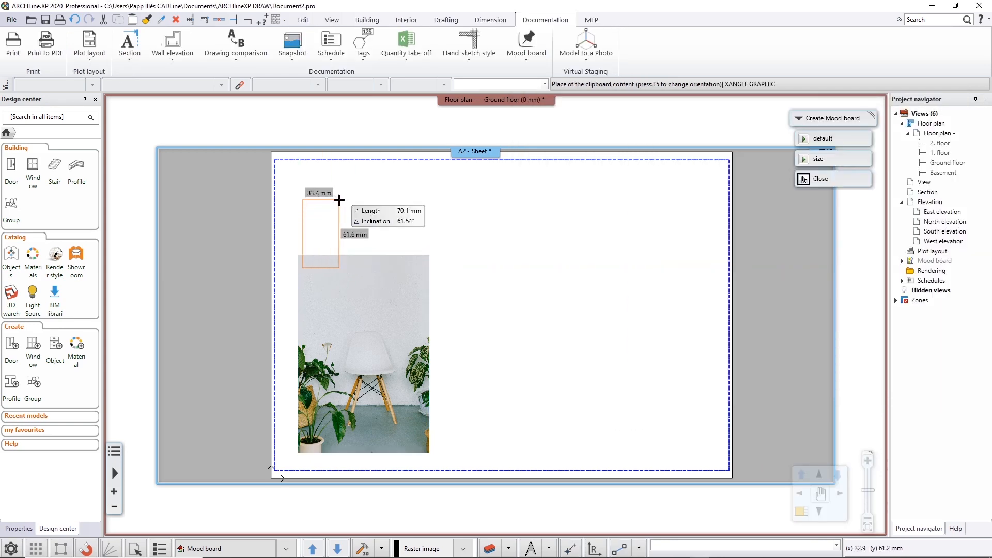
pyautogui.click(401, 201)
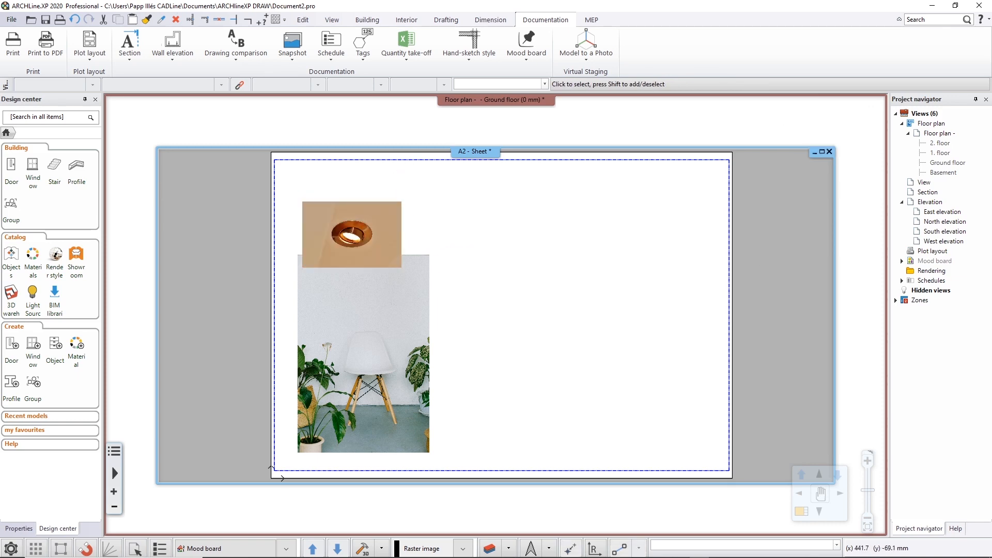
# Place the position-of-figures-3678799.jpg image from the Images folder in the upper-right part of the sheet.
pyautogui.hotkey('alt', 'Tab')
pyautogui.moveTo(944, 248); pyautogui.dragTo(580, 318)
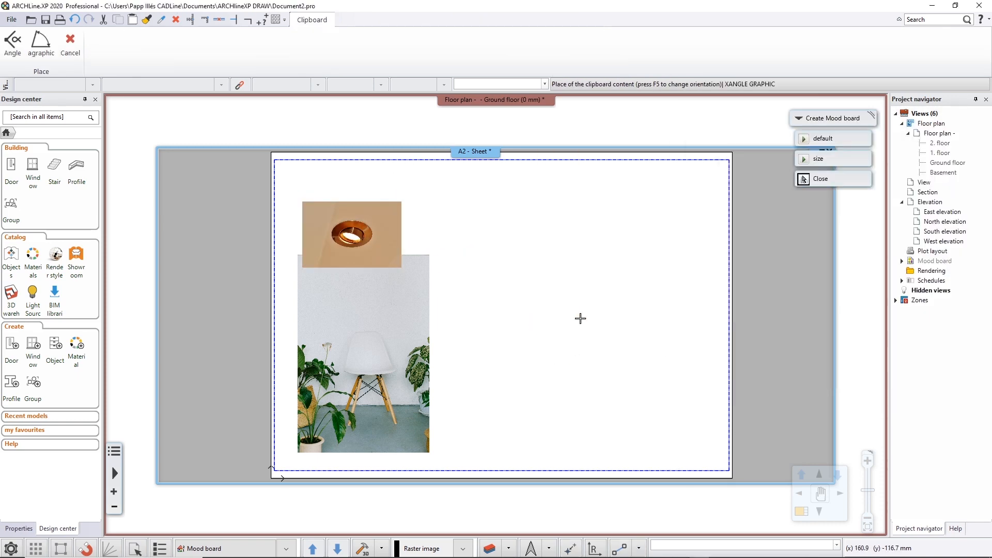
pyautogui.click(581, 318)
pyautogui.click(654, 241)
# Crop the radial pattern image by offsetting its bottom and top edges inward to a nearly square shape.
pyautogui.rightClick(630, 212)
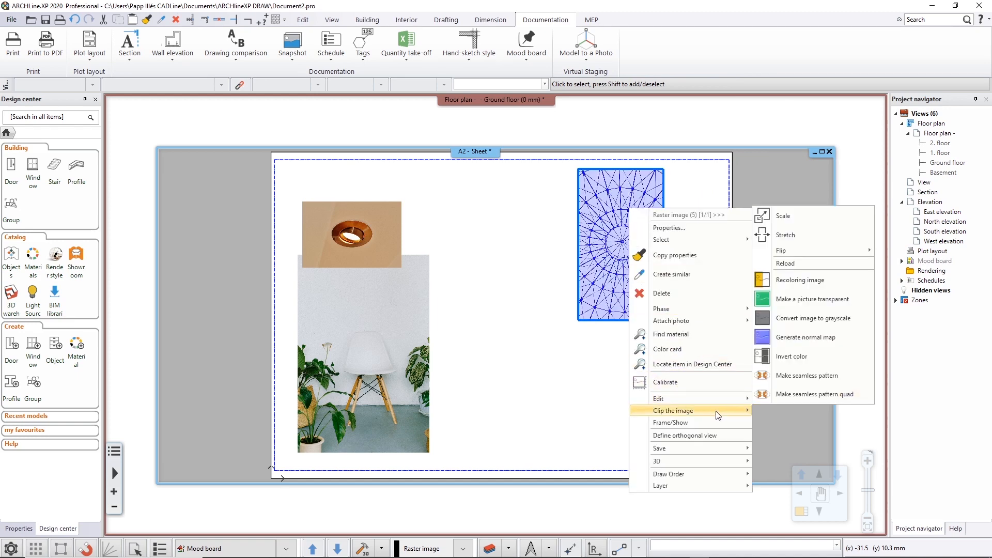
pyautogui.moveTo(718, 415)
pyautogui.click(773, 413)
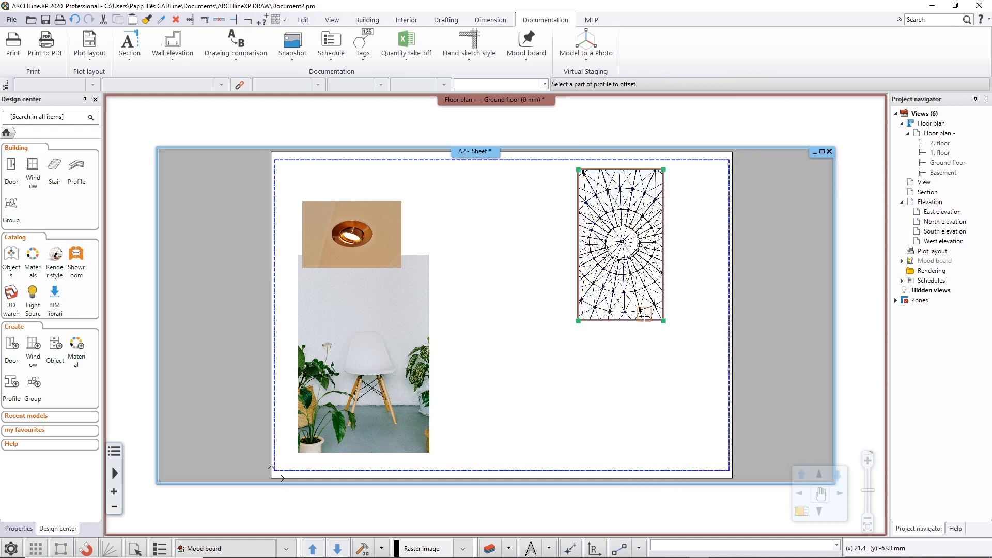
pyautogui.click(640, 287)
pyautogui.click(636, 169)
pyautogui.click(635, 192)
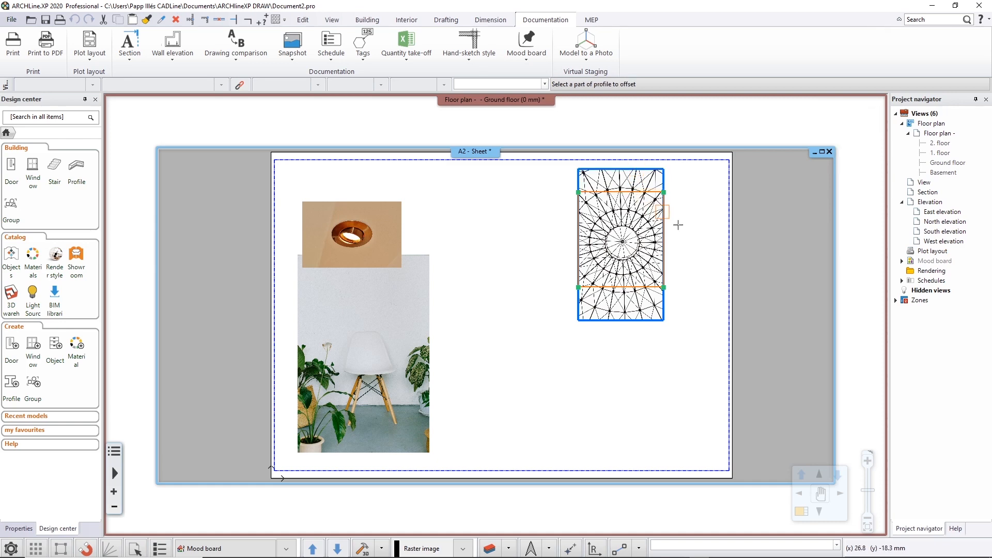
pyautogui.press('Return')
# Place the low-angle greenhouse photo about 129 mm wide, overlapping the radial pattern image and ending at the sheet's right margin.
pyautogui.hotkey('alt', 'Tab')
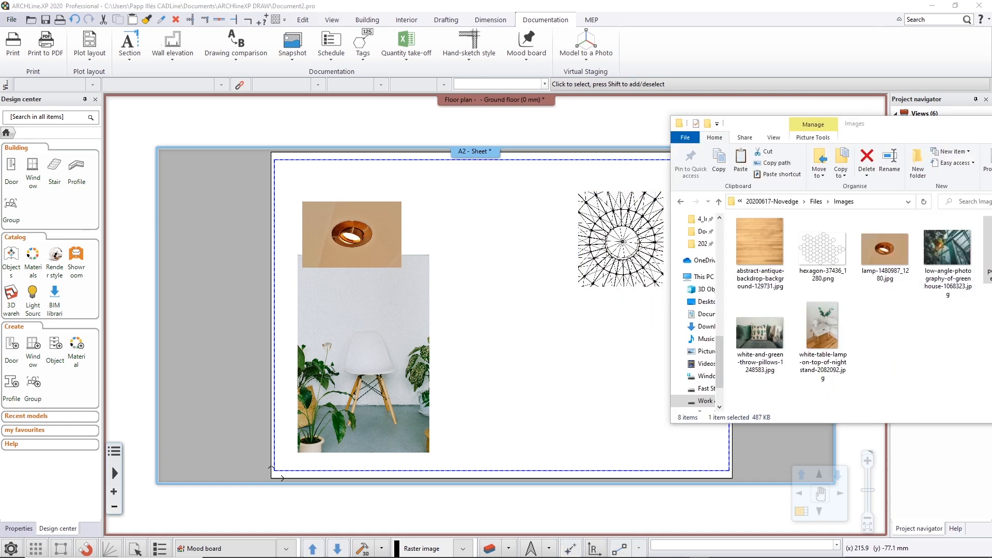
pyautogui.moveTo(947, 248); pyautogui.dragTo(587, 347)
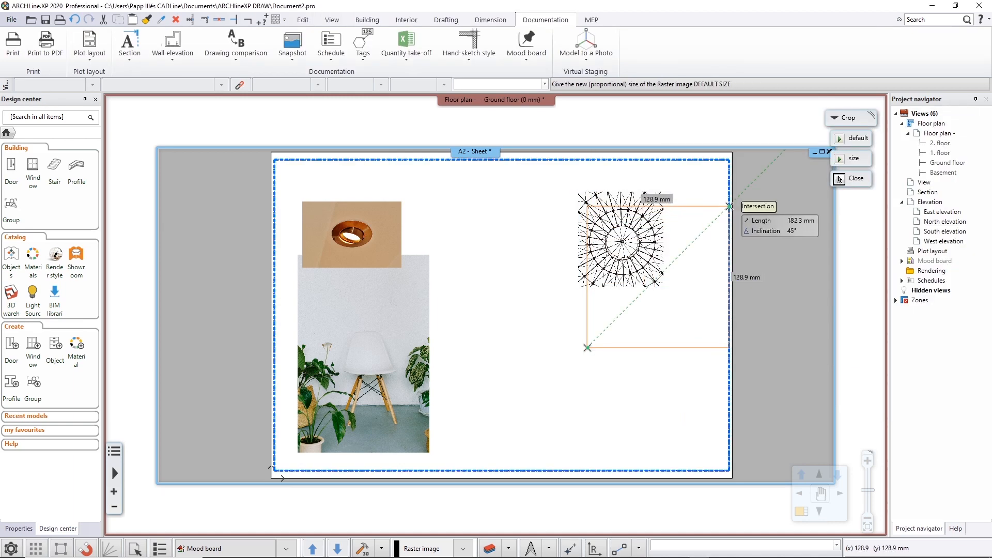
pyautogui.click(729, 208)
pyautogui.click(620, 226)
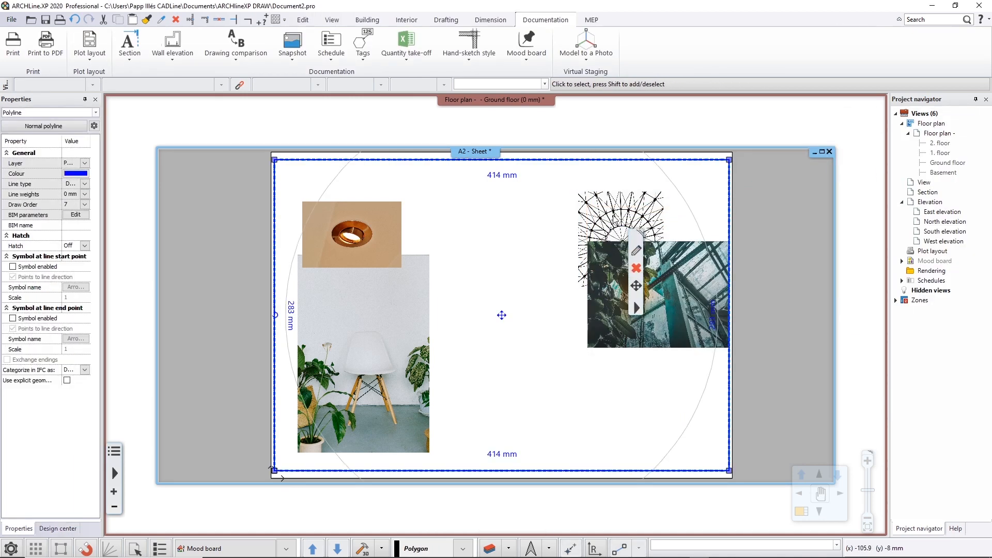
pyautogui.press('Escape')
pyautogui.moveTo(613, 213); pyautogui.dragTo(524, 237, button='middle')
pyautogui.click(570, 226)
pyautogui.press('Escape')
pyautogui.scroll(-2, 525, 241)
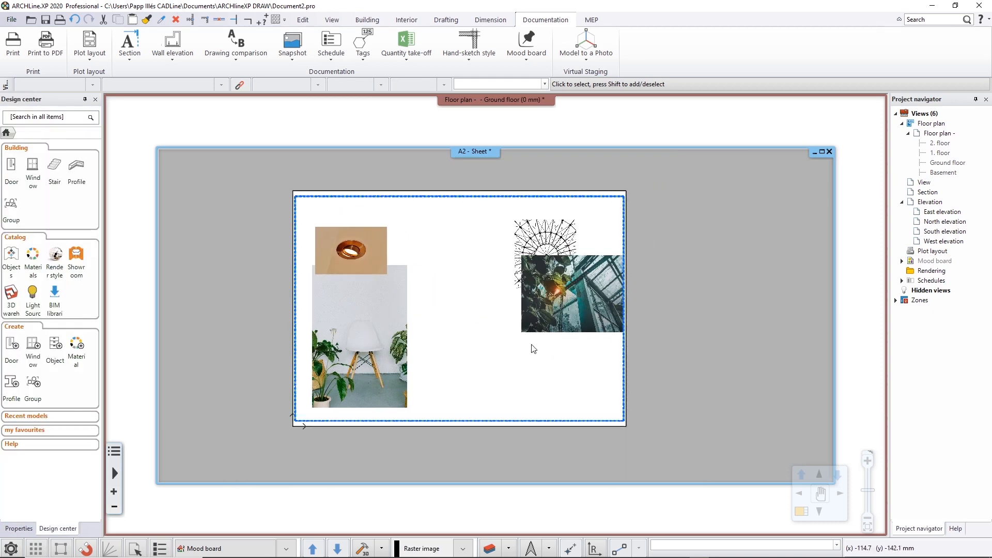
# Add a single text reading "Mood Board" in the Arial 200 style to the lower-right part of the sheet.
pyautogui.click(331, 20)
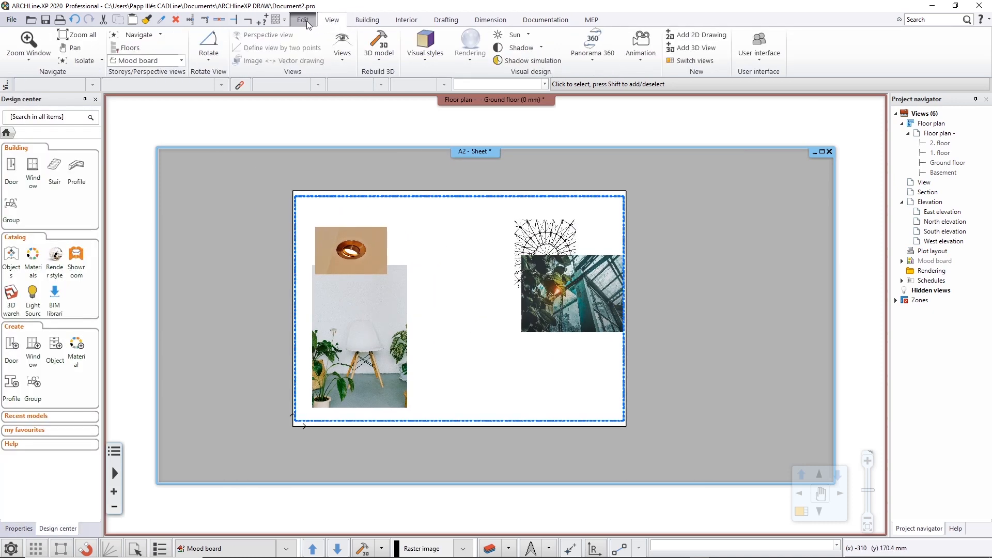
pyautogui.click(437, 24)
pyautogui.click(299, 56)
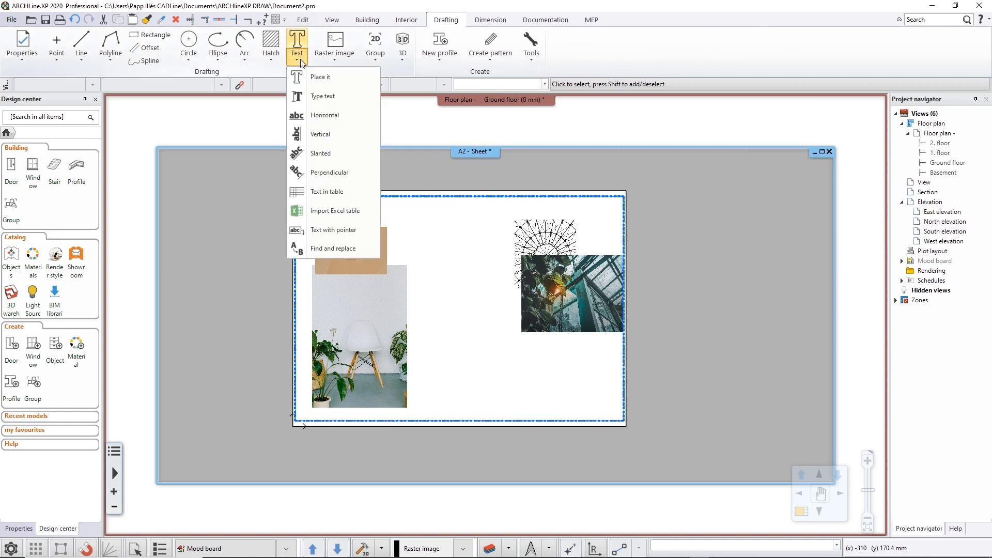
pyautogui.click(310, 76)
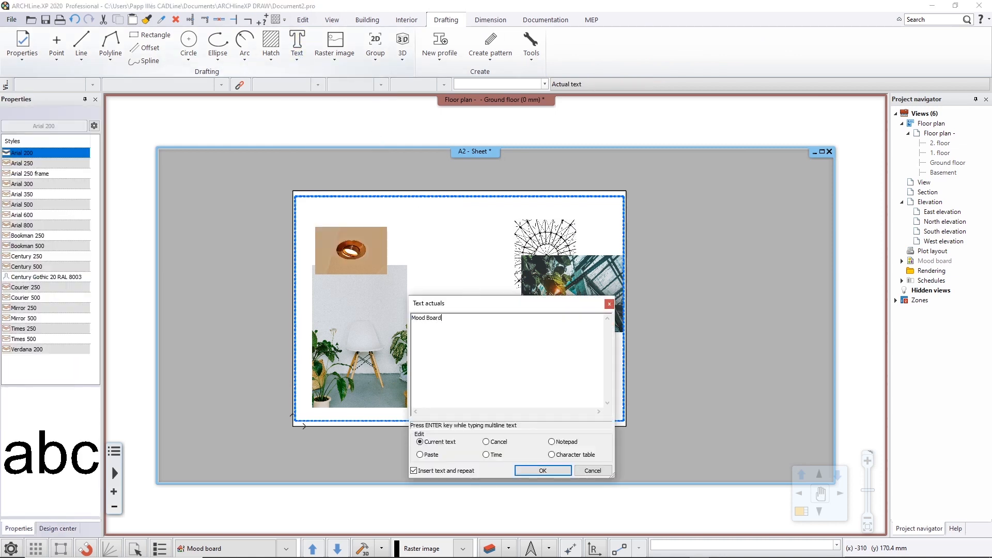
pyautogui.click(542, 470)
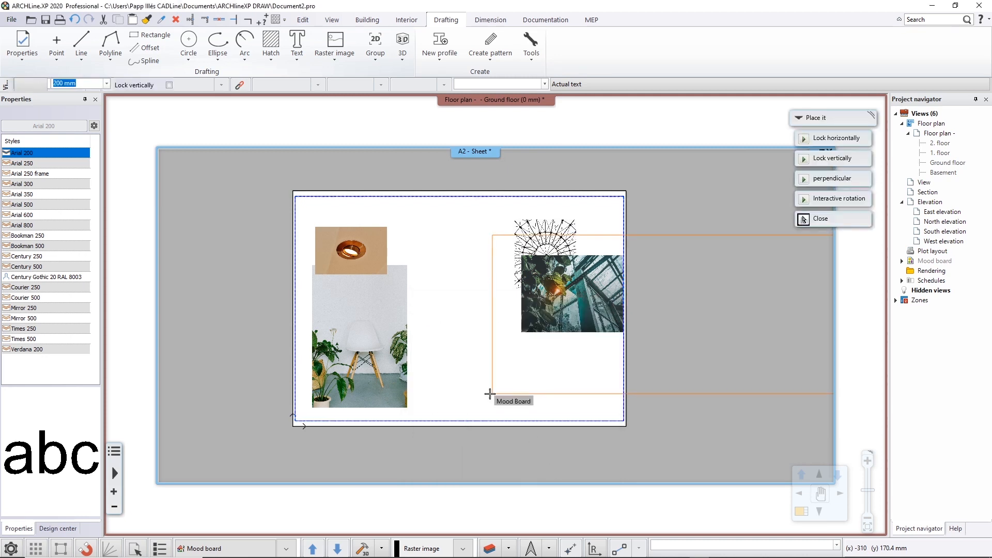
pyautogui.click(480, 410)
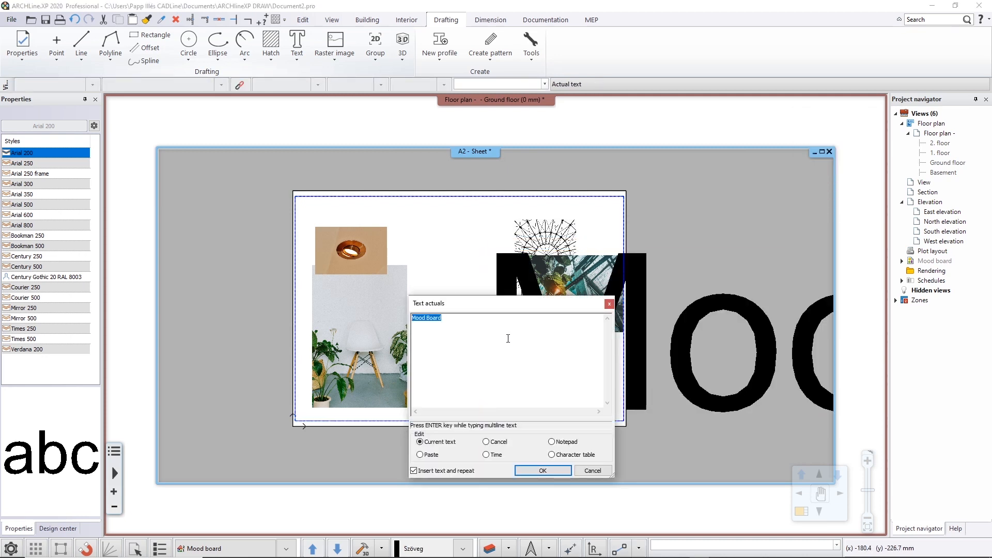
pyautogui.press('Escape')
# Reduce the Mood Board text's font size to 50 mm and finally to 30 mm.
pyautogui.click(504, 284)
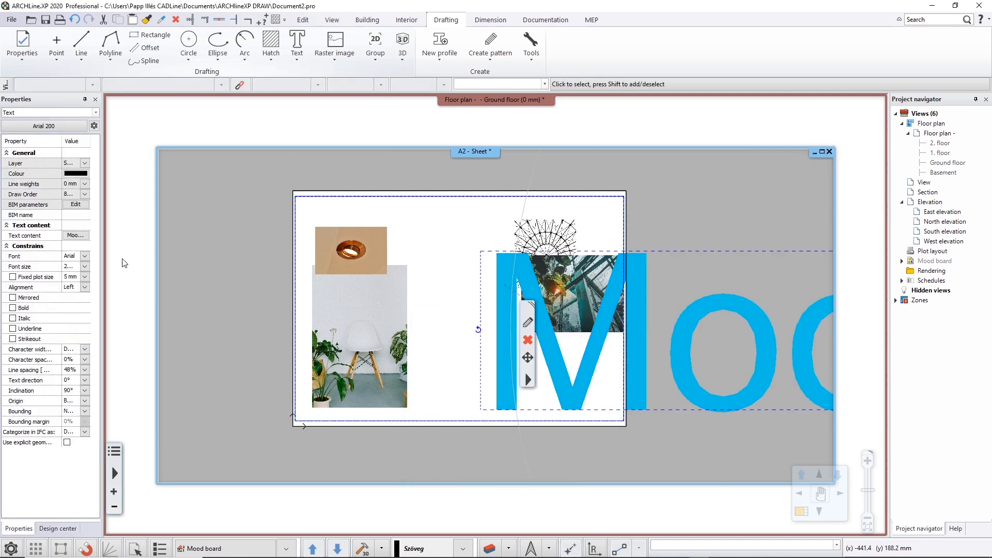
pyautogui.click(73, 267)
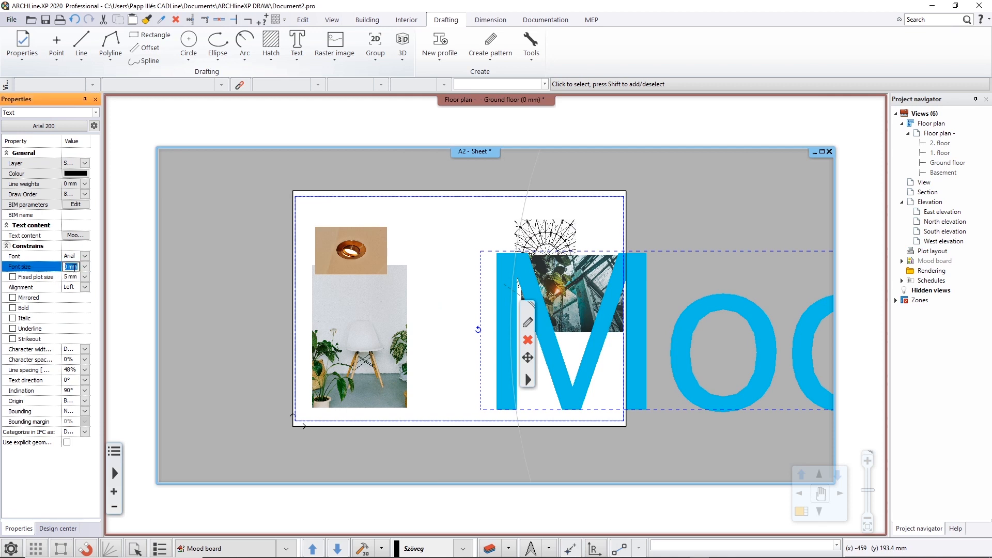
pyautogui.write('50')
pyautogui.press('Return')
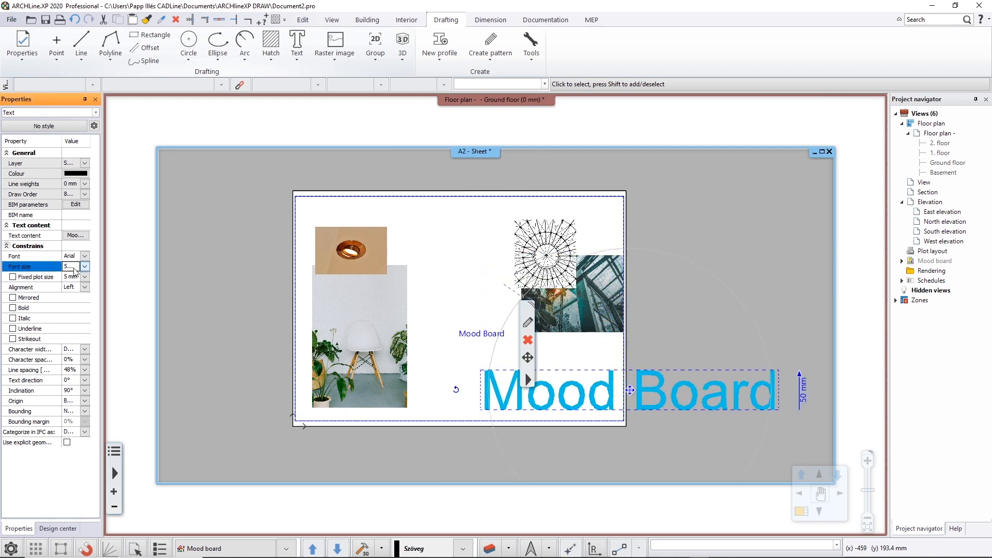
pyautogui.click(69, 266)
pyautogui.write('30')
pyautogui.press('Return')
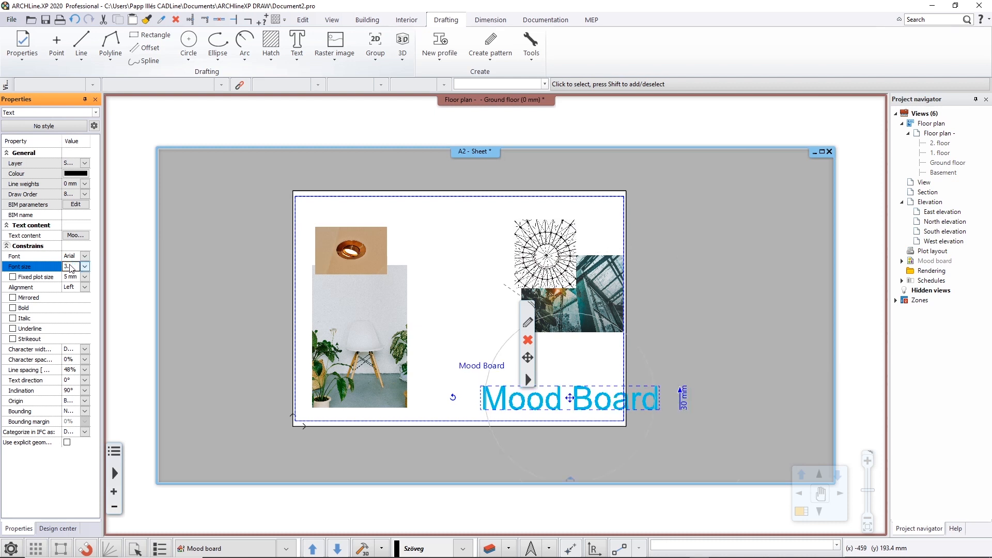
# Move the Mood Board text about 46 mm to the left so it sits inside the sheet's lower-right margin.
pyautogui.rightClick(570, 400)
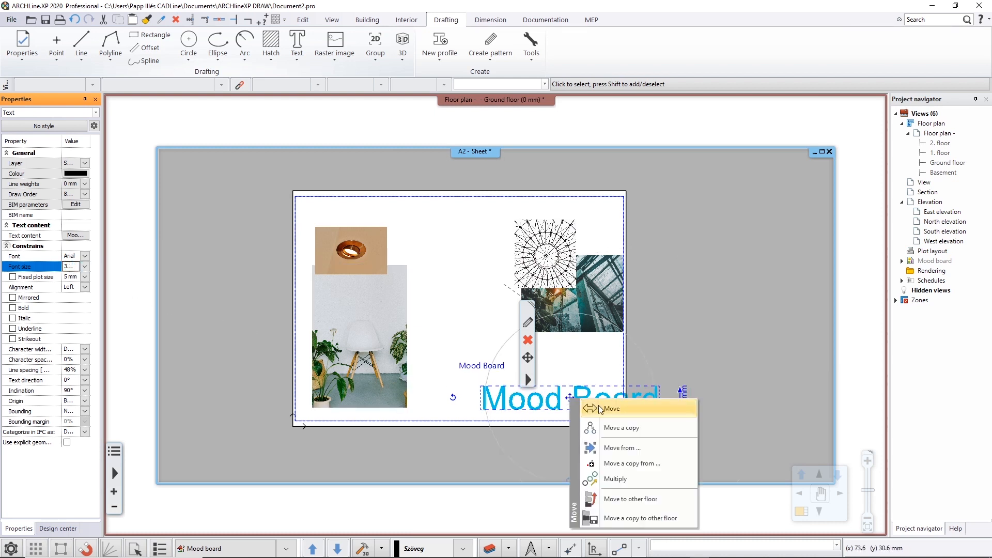
pyautogui.click(575, 406)
pyautogui.click(534, 398)
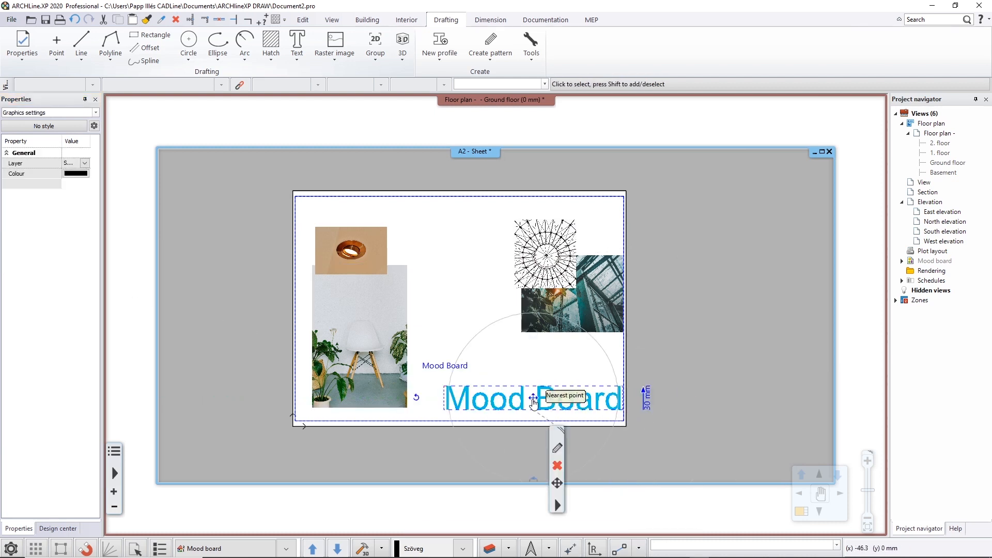
pyautogui.click(500, 349)
pyautogui.middleClick(488, 330)
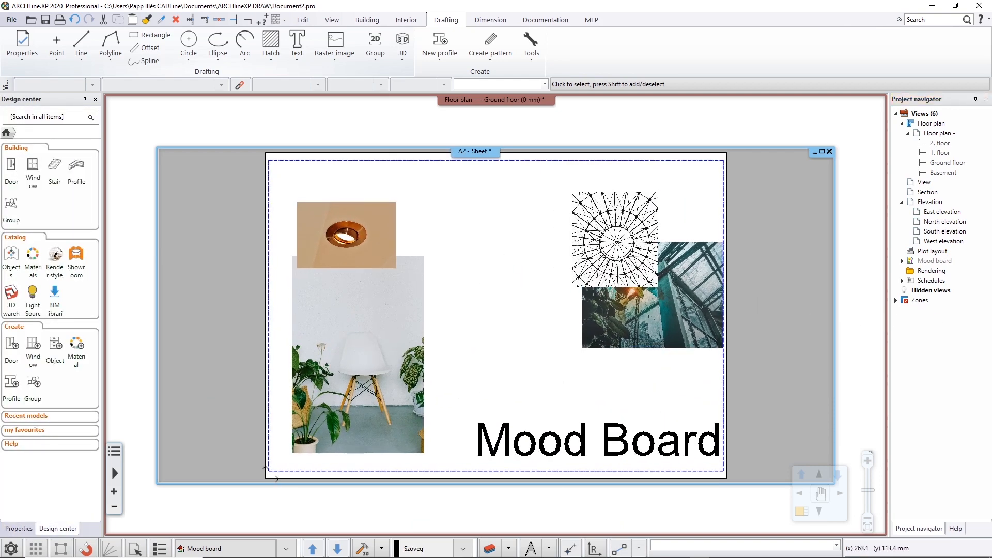
# Move the cropped radial pattern image down onto the Mood Board text at the sheet's lower edge.
pyautogui.click(611, 266)
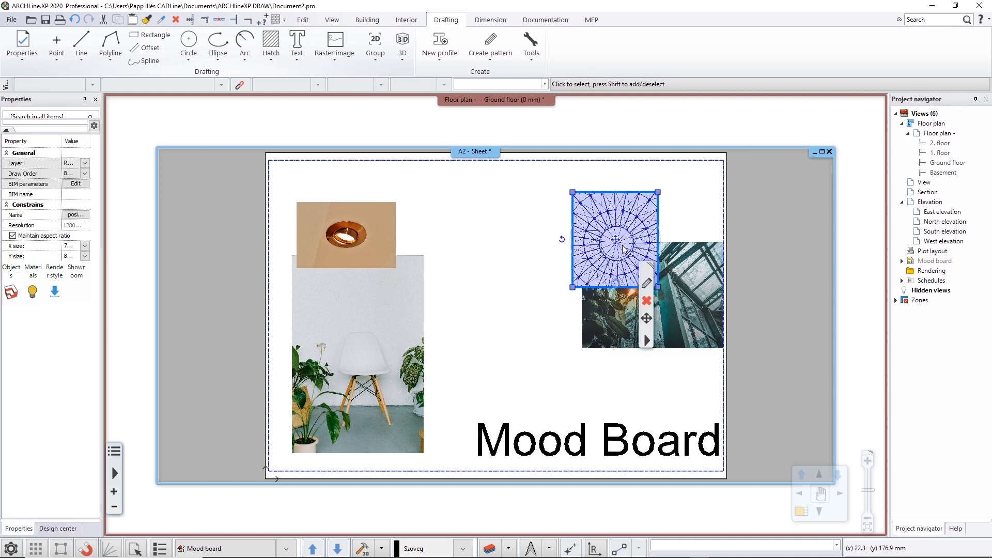
pyautogui.click(641, 244)
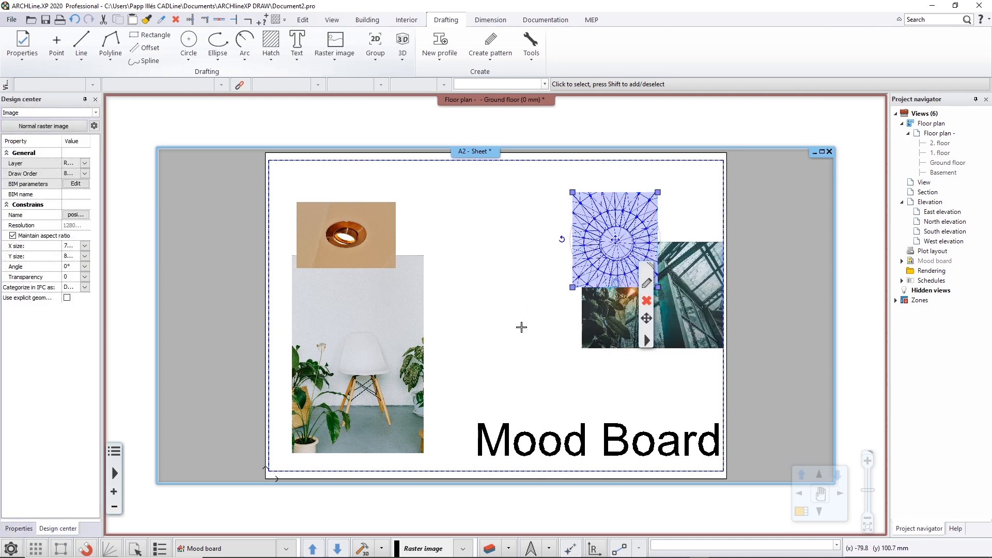
pyautogui.click(521, 328)
pyautogui.press('Escape')
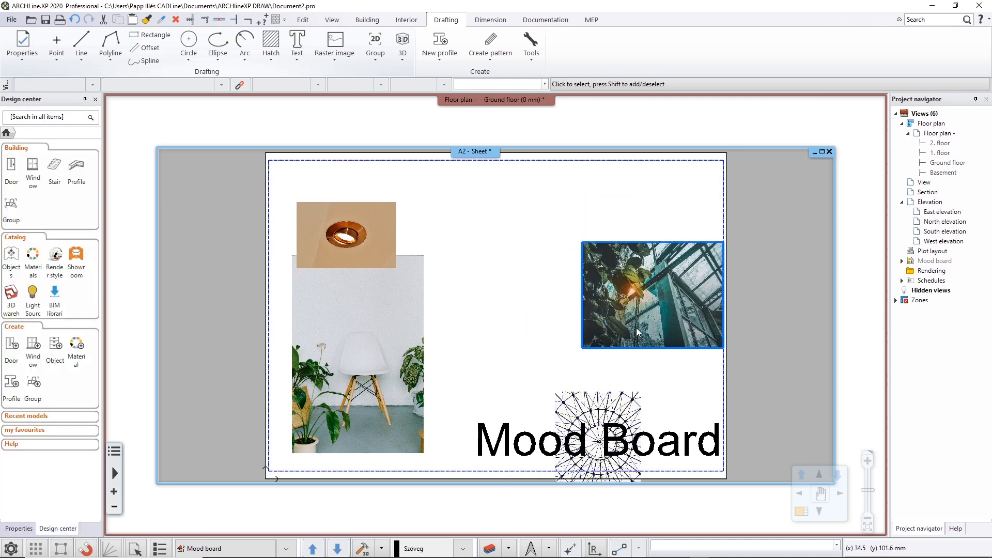
# Undo the last move of the radial pattern image and switch to the Moodboard.pro project.
pyautogui.hotkey('ctrl', 'z')
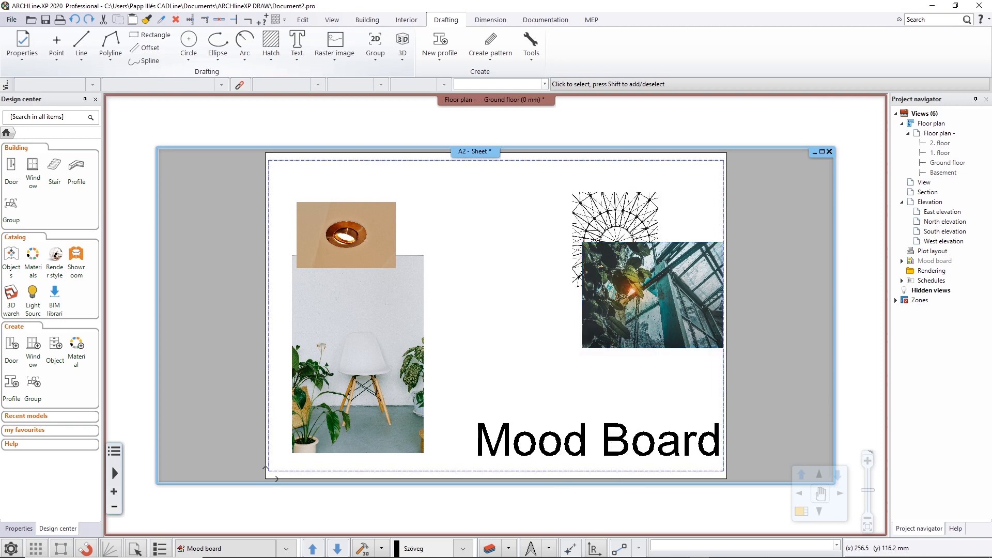
pyautogui.hotkey('alt', 'Tab')
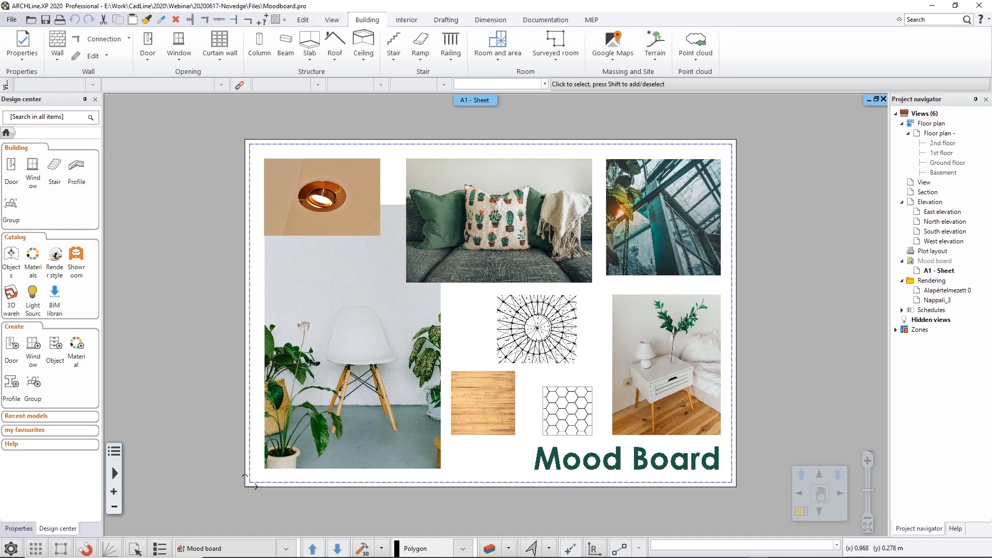
# In File Explorer, open the Imports folder inside Files and bring its window fully into view.
pyautogui.hotkey('alt', 'Tab')
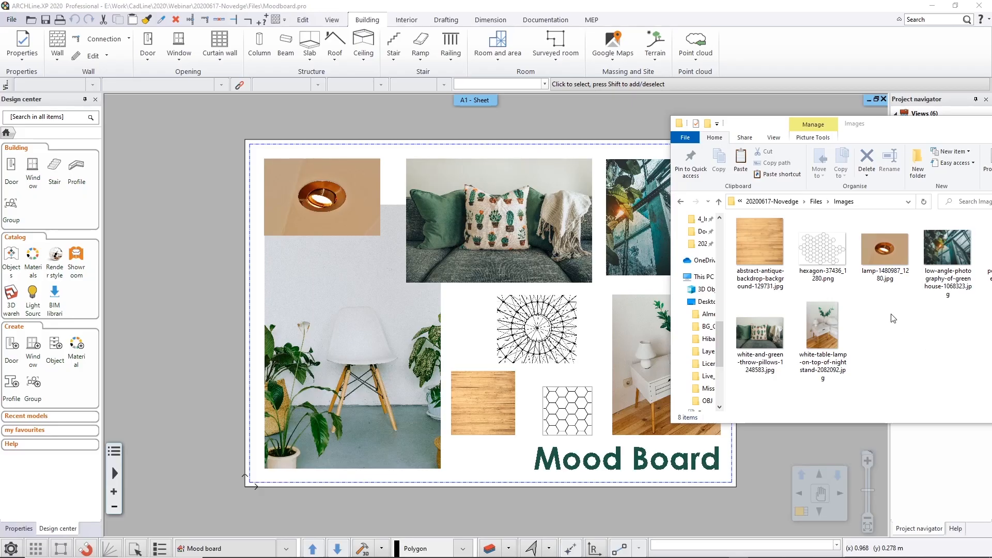
pyautogui.click(816, 202)
pyautogui.click(770, 333)
pyautogui.doubleClick(770, 333)
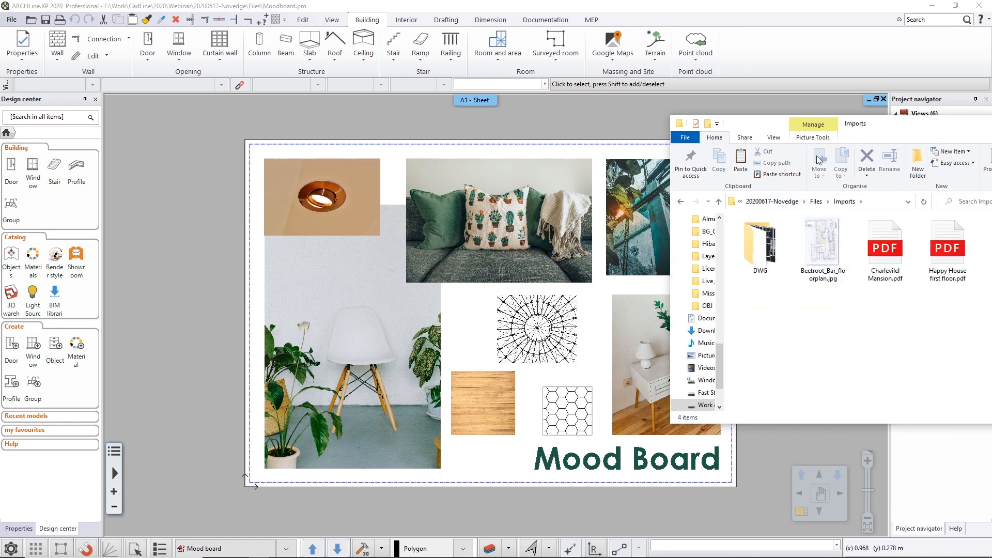
pyautogui.moveTo(878, 129); pyautogui.dragTo(439, 102)
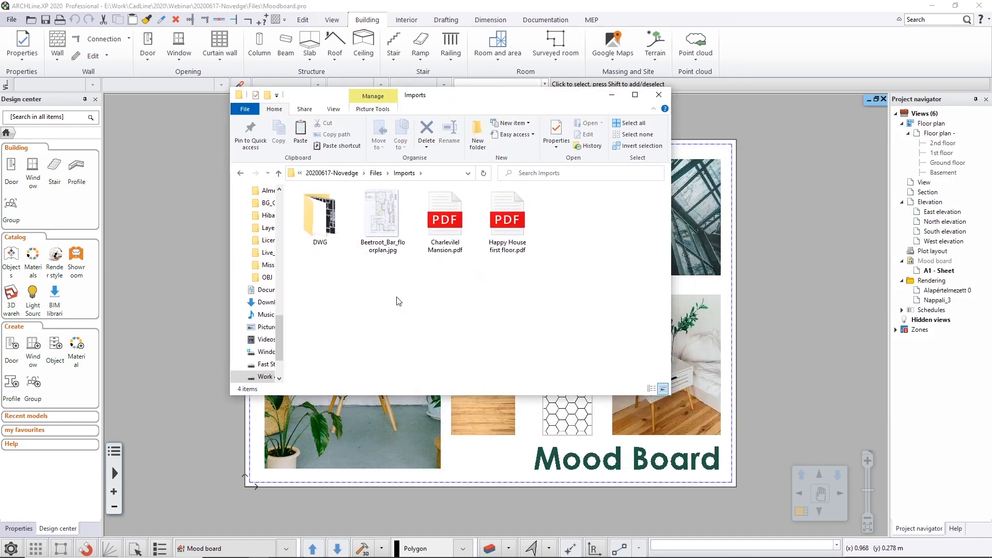
# Return to the Moodboard.pro project, tile the Ground floor plan beside the A1 sheet and make the plan the active view.
pyautogui.click(780, 61)
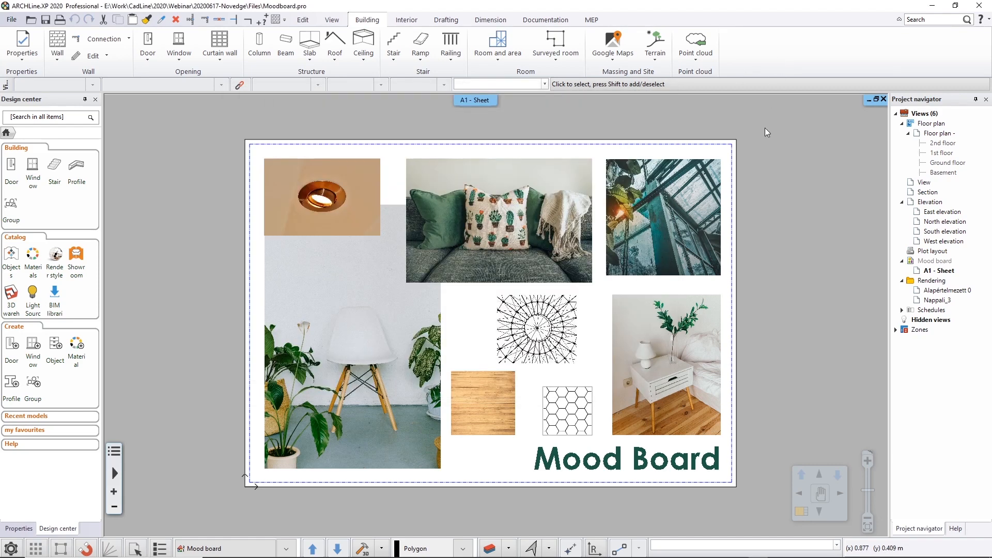
pyautogui.press('space')
pyautogui.click(672, 258)
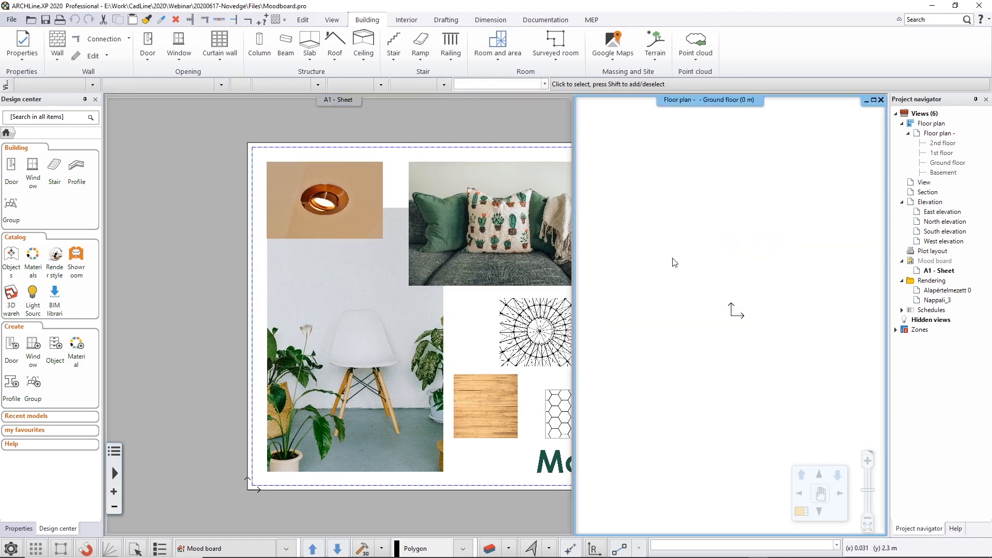
pyautogui.click(801, 511)
pyautogui.click(58, 529)
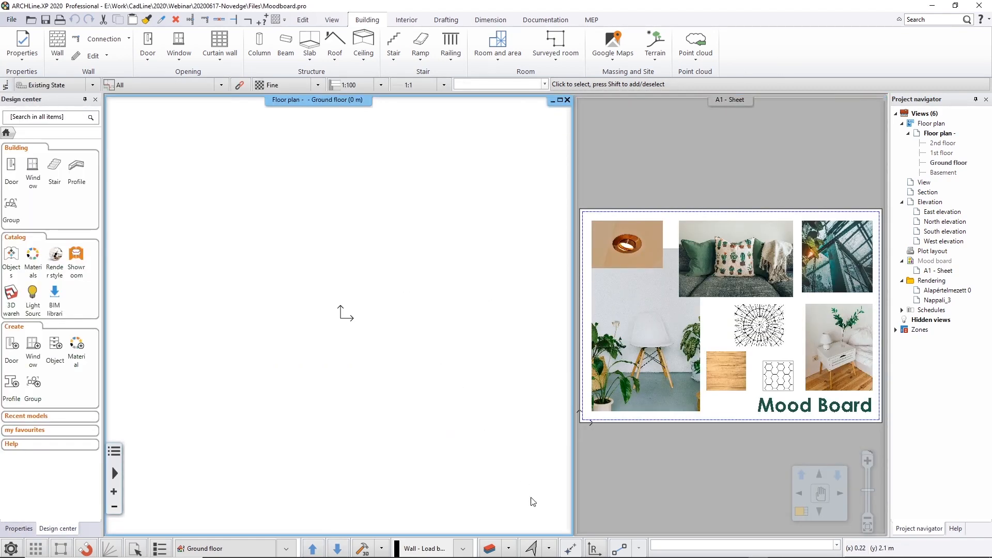
# Preview Beetroot_Bar_floorplan.jpg from the Imports folder and close the preview.
pyautogui.hotkey('alt', 'Tab')
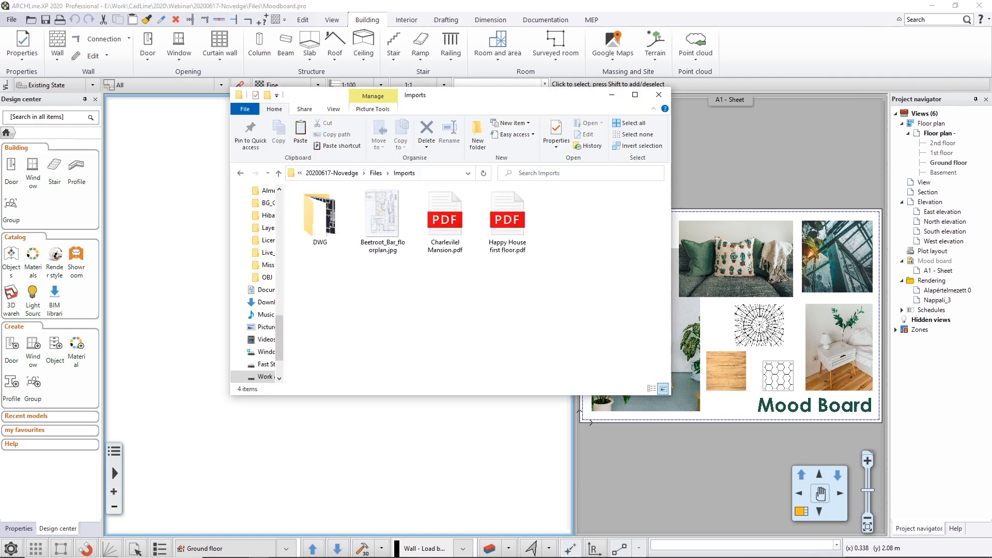
pyautogui.click(380, 226)
pyautogui.doubleClick(380, 226)
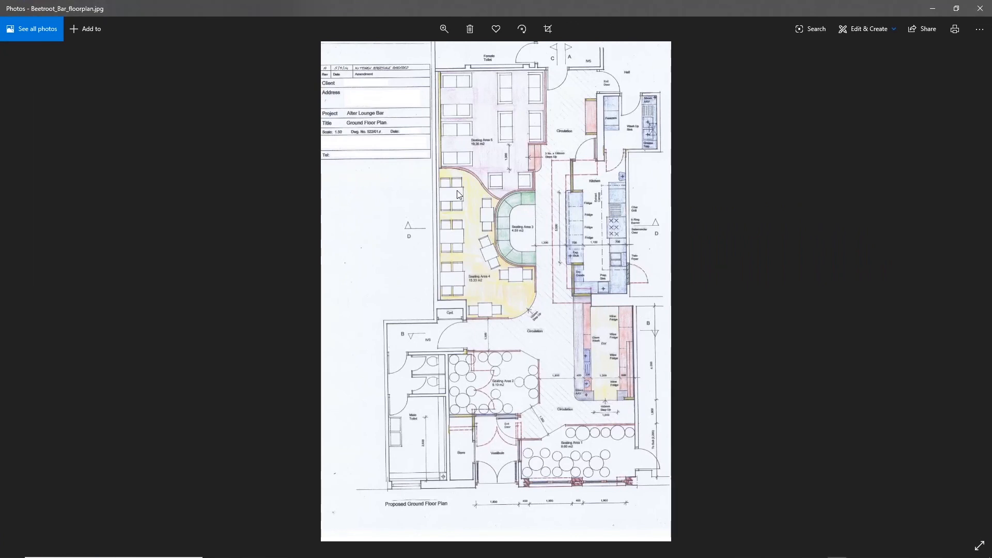
pyautogui.click(980, 8)
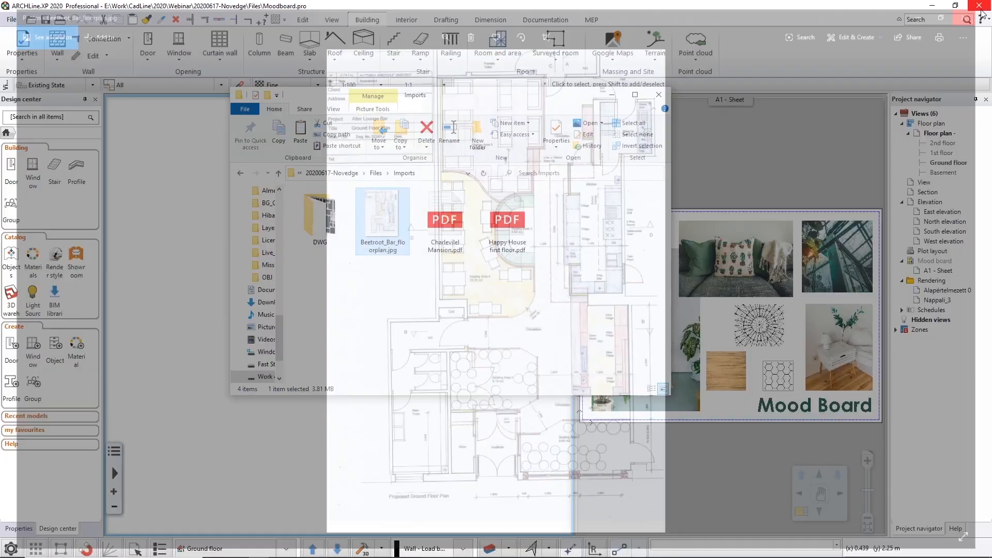
# Insert Beetroot_Bar_floorplan.jpg from the Imports folder into the Ground floor plan, sizing it by two opposite corners.
pyautogui.moveTo(573, 121); pyautogui.dragTo(790, 147)
pyautogui.moveTo(619, 260); pyautogui.dragTo(273, 333)
pyautogui.click(185, 487)
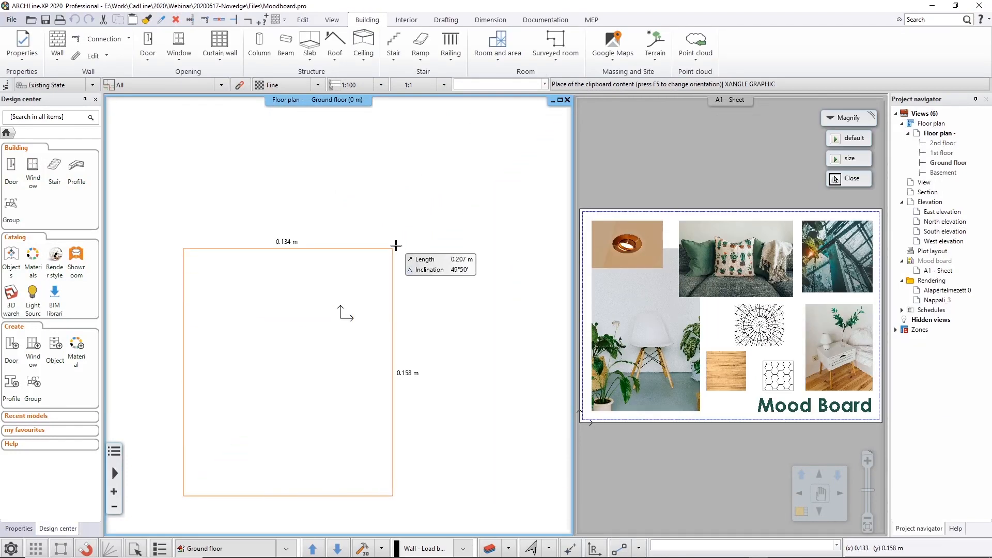
pyautogui.click(426, 216)
pyautogui.middleClick(345, 315)
pyautogui.middleClick(345, 315)
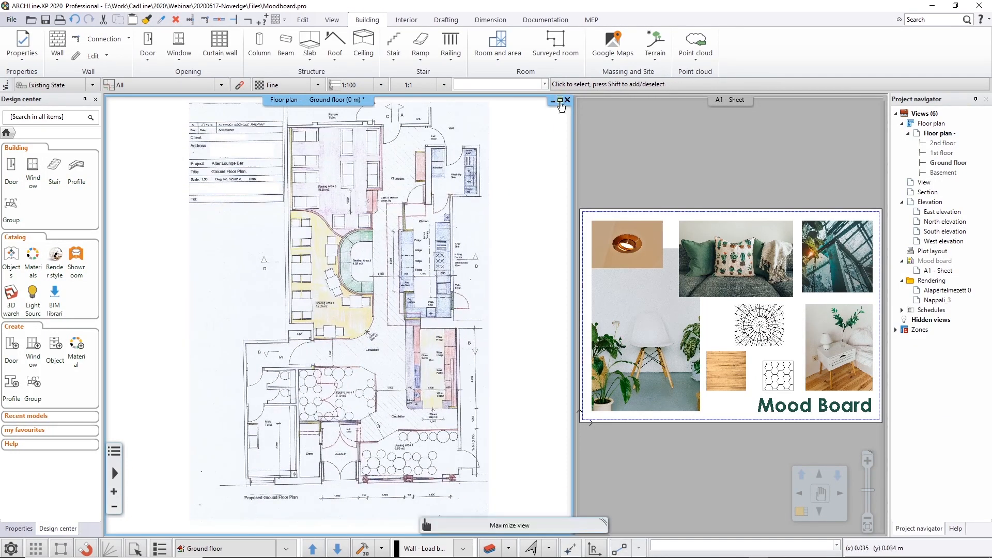
# Maximize the Ground floor plan view and inspect the 4.000 dimension beside the bar on the imported image.
pyautogui.click(559, 100)
pyautogui.moveTo(448, 285); pyautogui.dragTo(576, 296, button='middle')
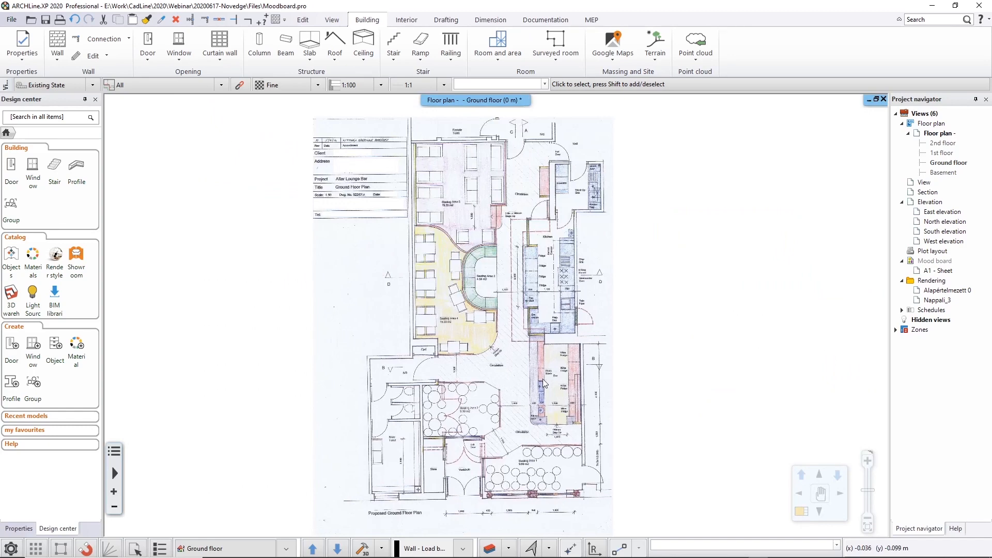
pyautogui.scroll(2, 542, 382)
pyautogui.scroll(2, 542, 387)
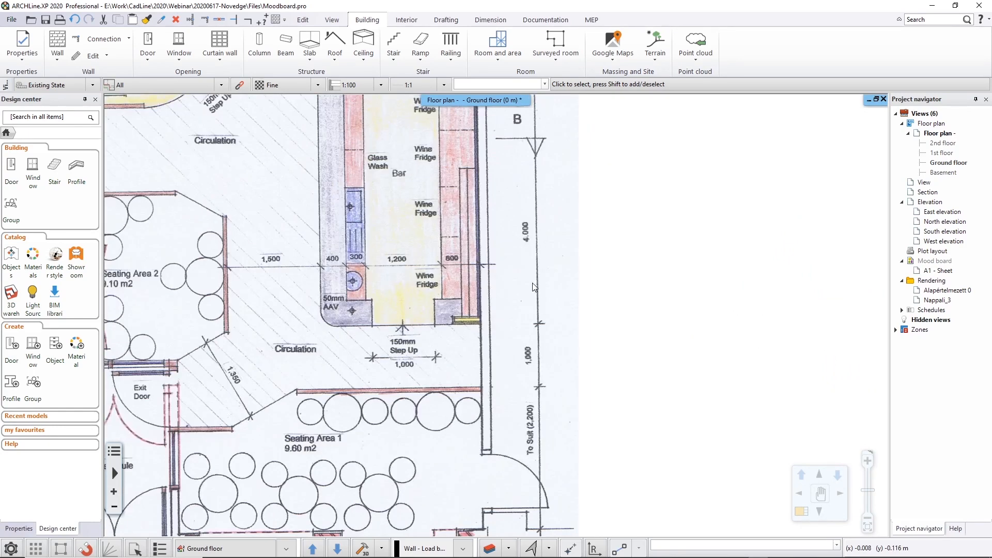
pyautogui.moveTo(486, 193); pyautogui.dragTo(546, 249, button='middle')
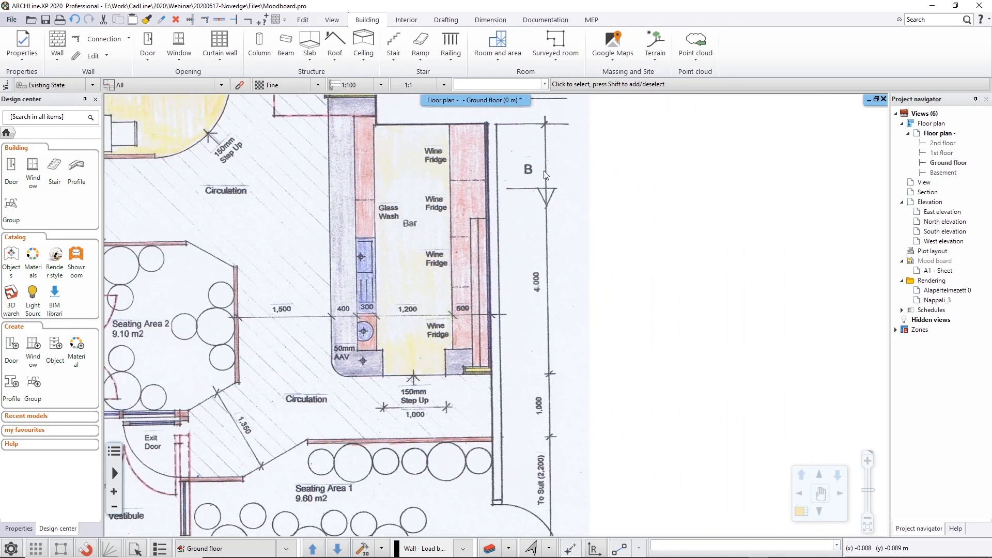
# Set the primary unit and drawing length unit to English (Feet & Inches) and the area unit to sq ft.
pyautogui.click(12, 20)
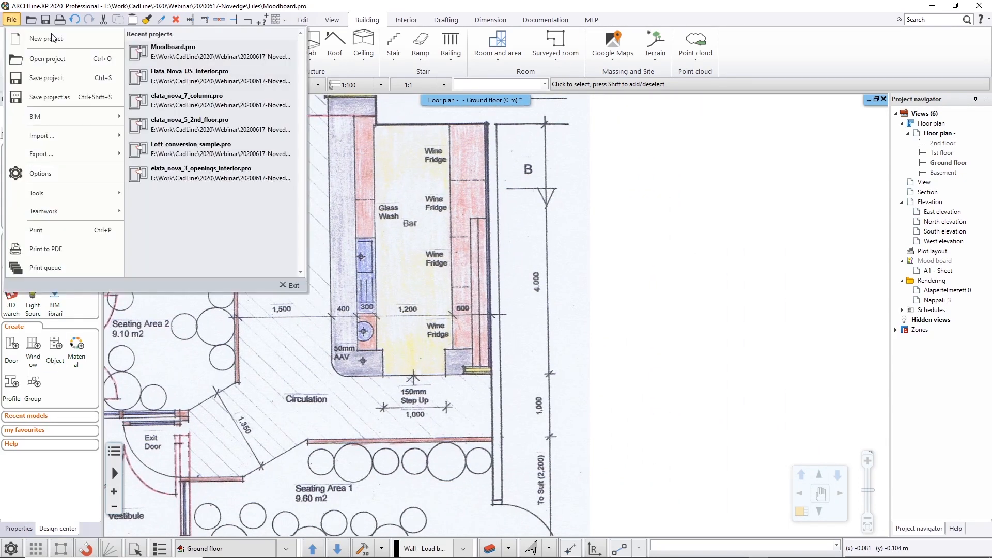
pyautogui.click(37, 175)
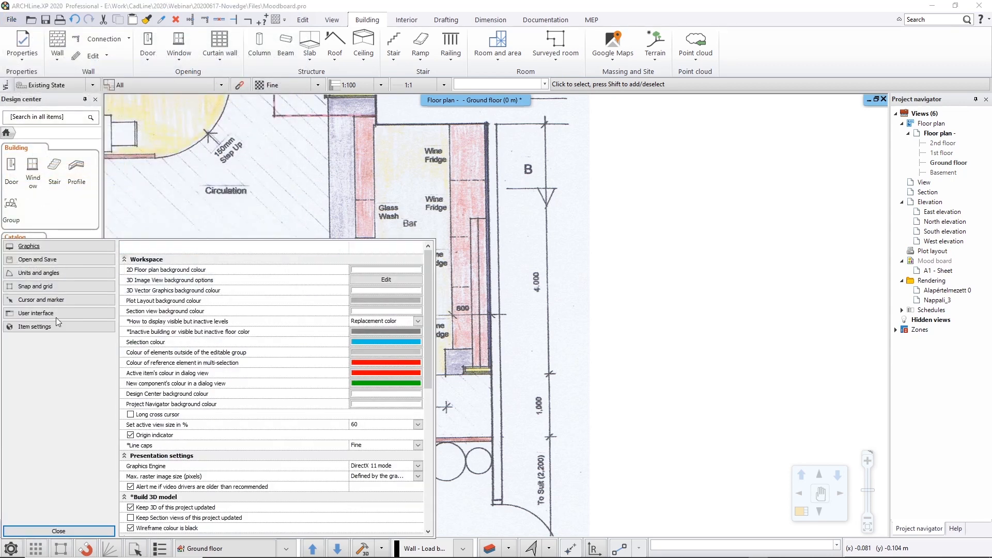
pyautogui.click(54, 272)
pyautogui.click(418, 269)
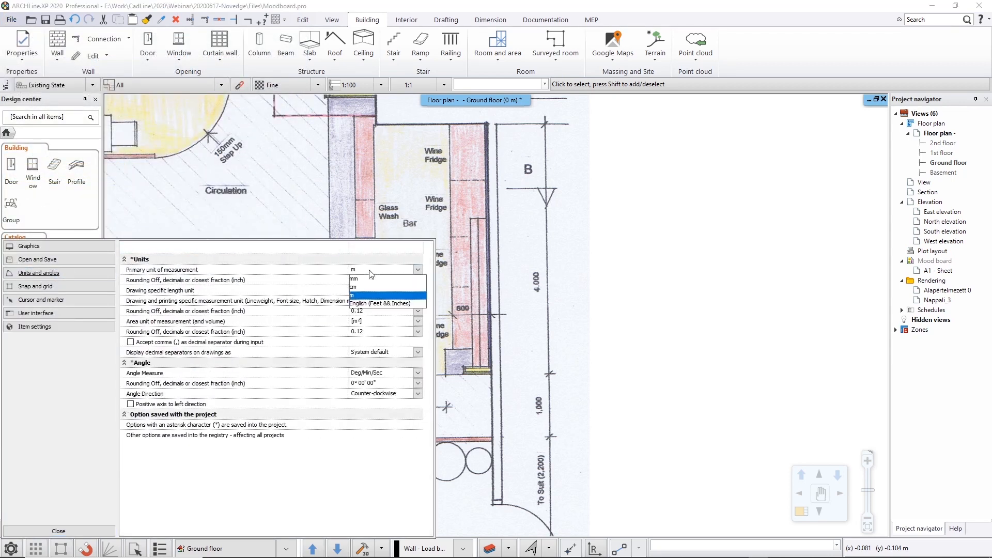
pyautogui.click(370, 303)
pyautogui.click(417, 290)
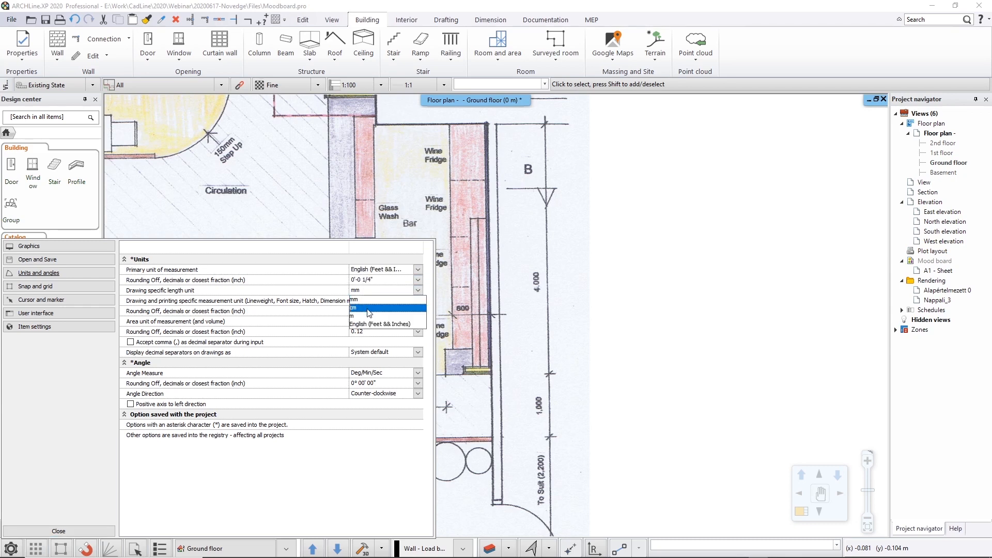
pyautogui.click(370, 324)
pyautogui.click(372, 322)
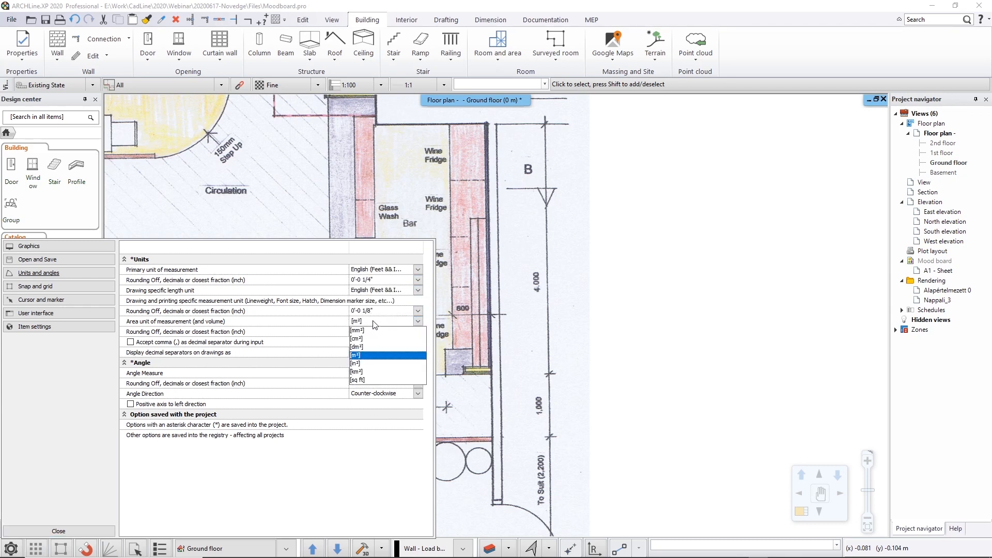
pyautogui.click(365, 381)
pyautogui.click(59, 531)
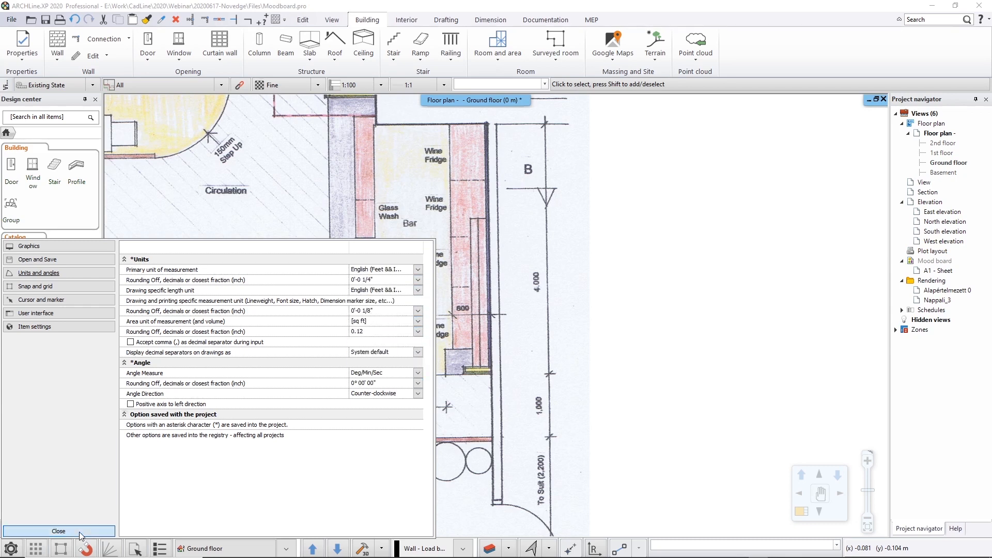
# Calibrate the floor plan image along the 4.000 dimension line beside the bar with a real-world distance of 13'-1.
pyautogui.scroll(-5, 389, 352)
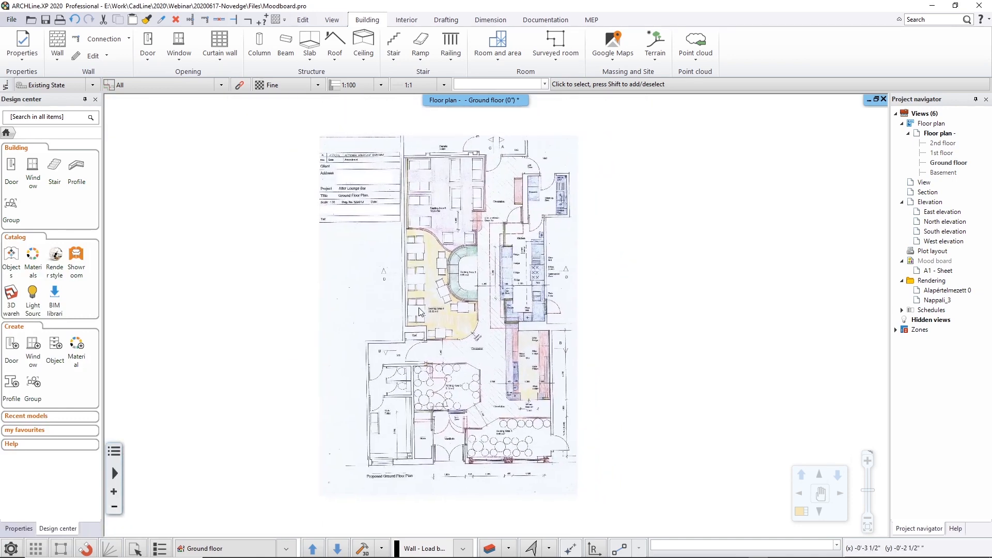
pyautogui.scroll(1, 514, 327)
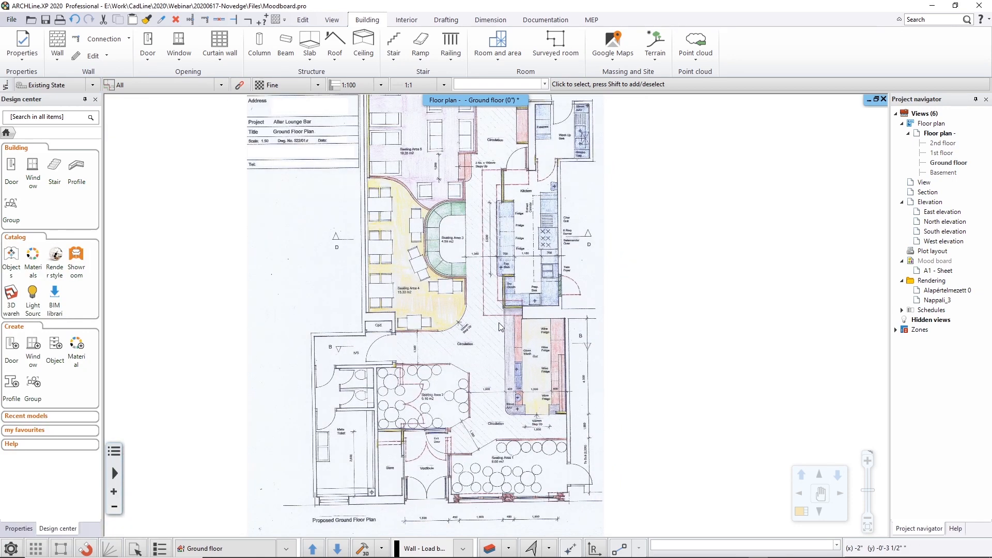
pyautogui.rightClick(503, 329)
pyautogui.click(552, 221)
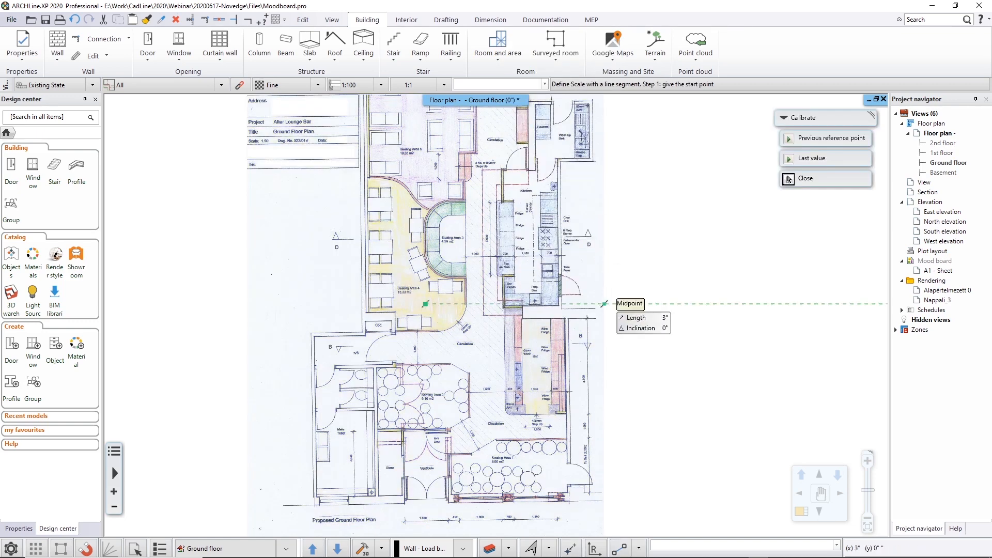
pyautogui.scroll(3, 535, 368)
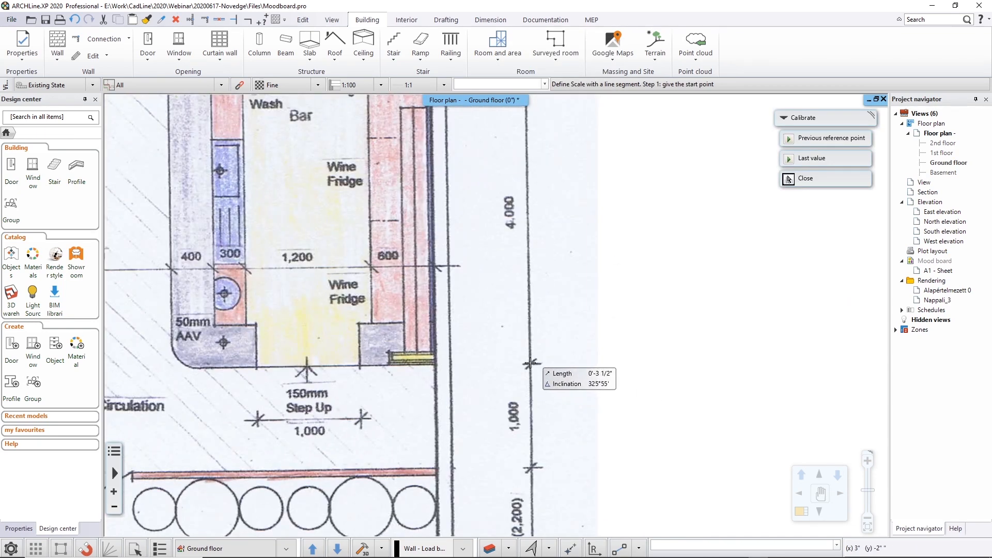
pyautogui.click(535, 368)
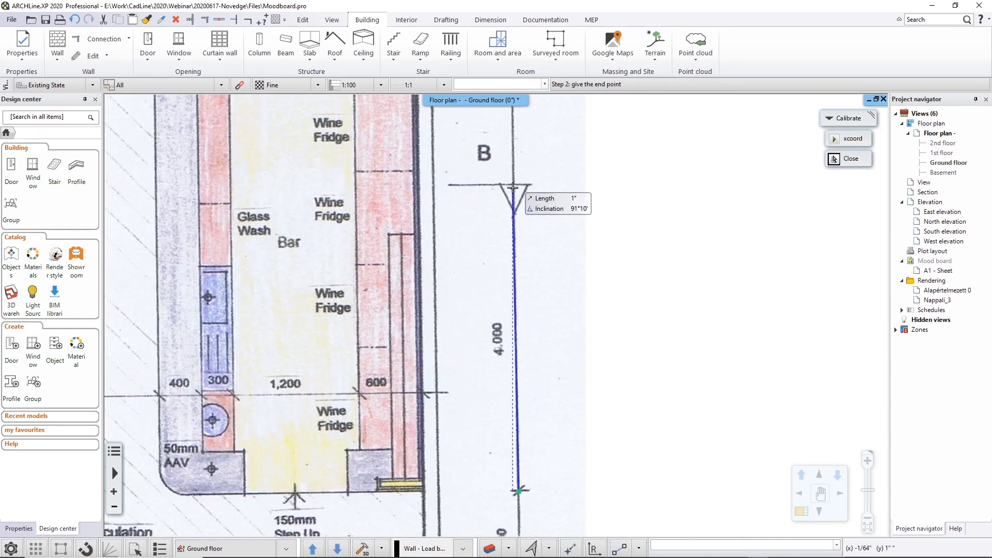
pyautogui.click(514, 185)
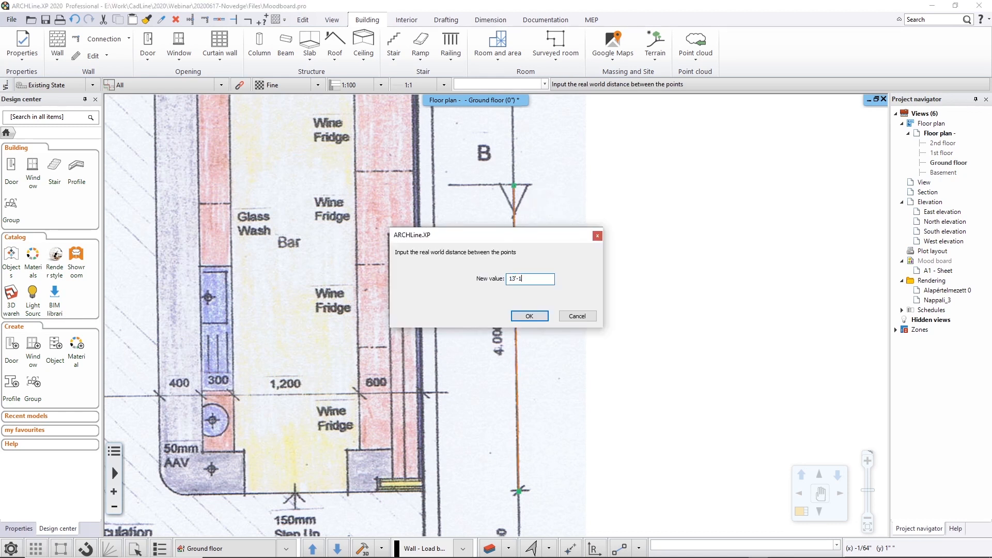
pyautogui.press('Return')
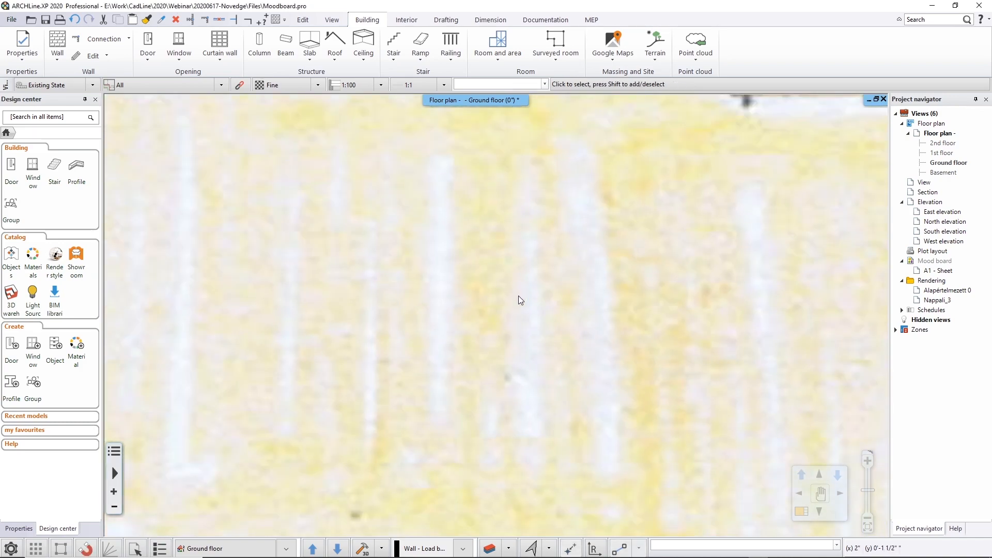
# Examine the calibrated bar floor plan up close and as a whole, along with the empty drawing area beside it.
pyautogui.scroll(-10, 517, 298)
pyautogui.moveTo(517, 299); pyautogui.dragTo(422, 294, button='middle')
pyautogui.scroll(-2, 509, 324)
pyautogui.scroll(3, 603, 428)
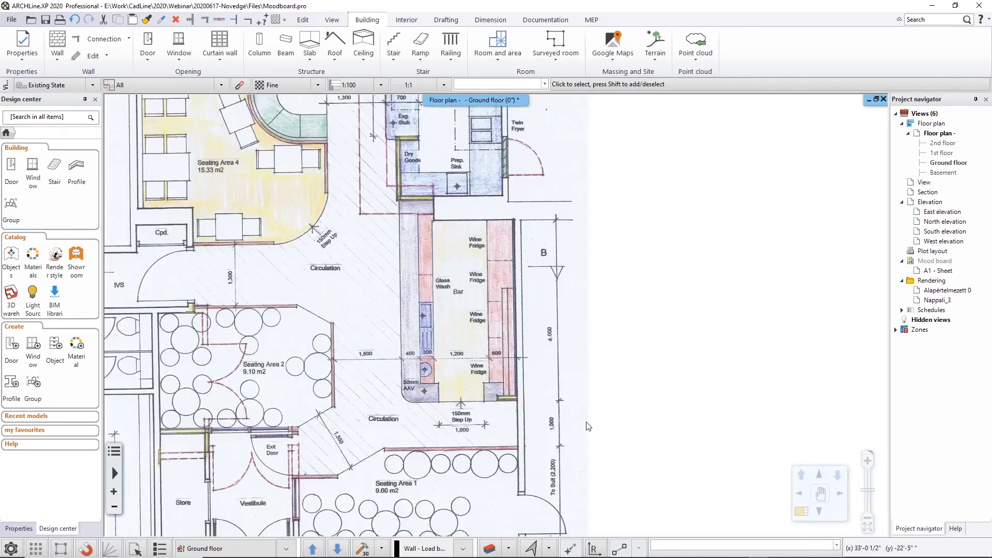
pyautogui.middleClick(541, 290)
pyautogui.middleClick(540, 290)
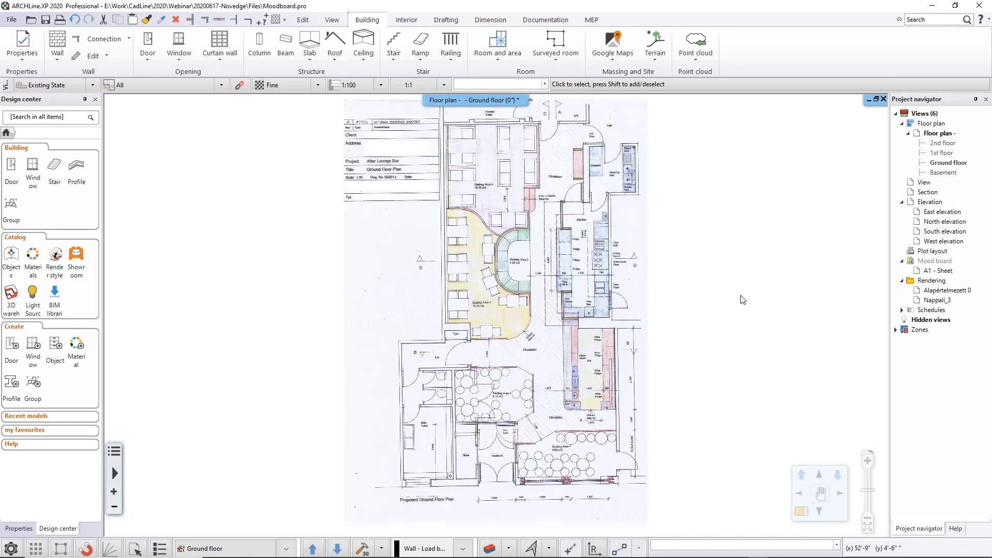
pyautogui.moveTo(743, 300); pyautogui.dragTo(263, 292, button='middle')
pyautogui.middleClick(345, 293)
pyautogui.middleClick(345, 293)
pyautogui.moveTo(733, 294); pyautogui.dragTo(364, 288, button='middle')
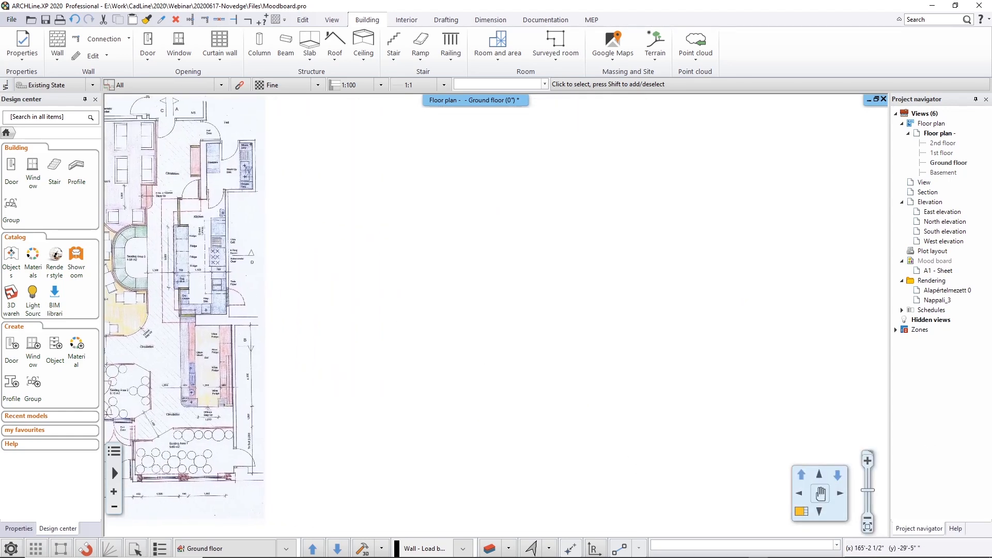
# Open Charlevilel Mansion.pdf from the Imports folder and look through to the hand-annotated floor plan on page 2.
pyautogui.hotkey('alt', 'Tab')
pyautogui.click(737, 348)
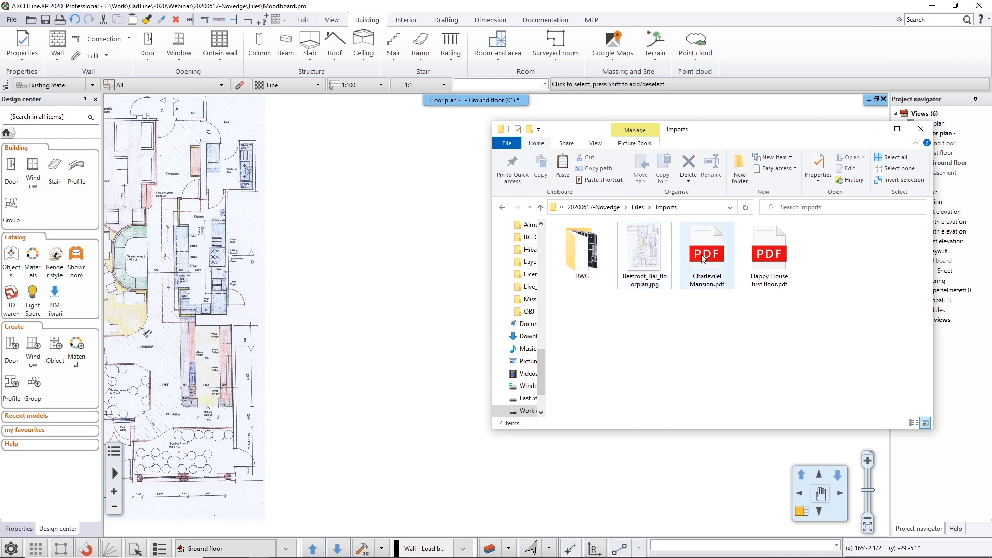
pyautogui.click(704, 259)
pyautogui.doubleClick(704, 259)
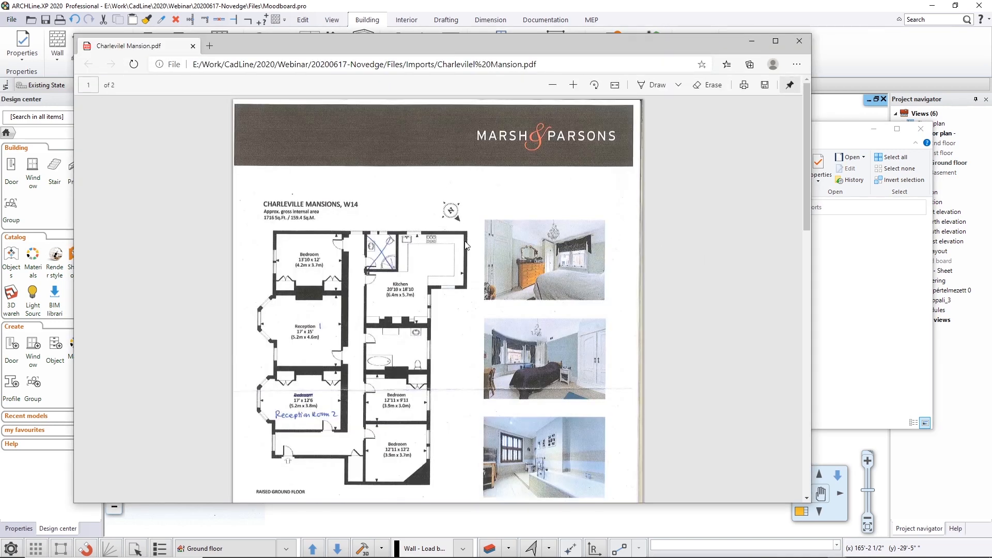
pyautogui.scroll(-15, 465, 245)
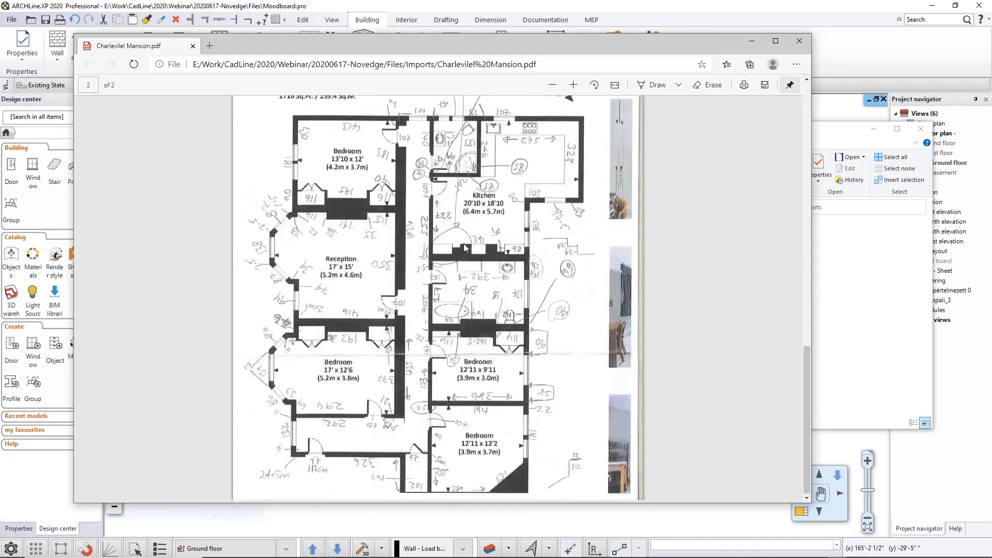
# Open Happy House first floor.pdf from the Imports folder and examine the dimensioned first floor plan up close.
pyautogui.click(854, 312)
pyautogui.doubleClick(774, 255)
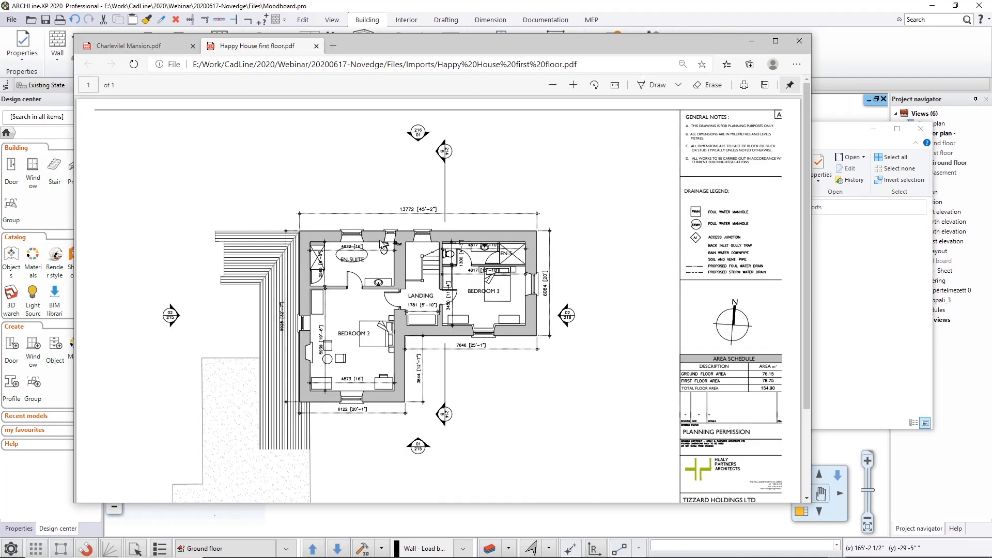
pyautogui.keyDown('ctrl'); pyautogui.scroll(5, 406, 279); pyautogui.keyUp('ctrl')
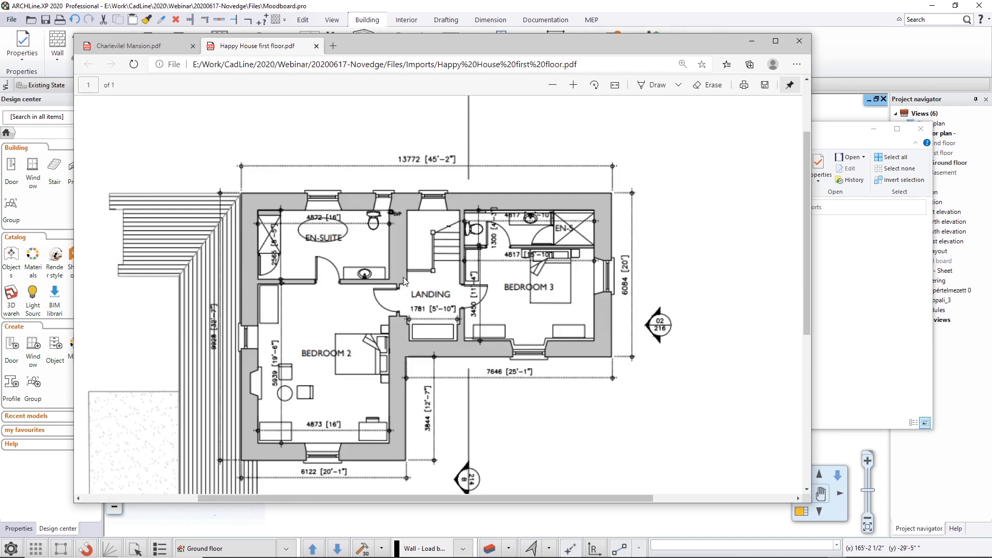
pyautogui.keyDown('ctrl'); pyautogui.scroll(-5, 403, 274); pyautogui.keyUp('ctrl')
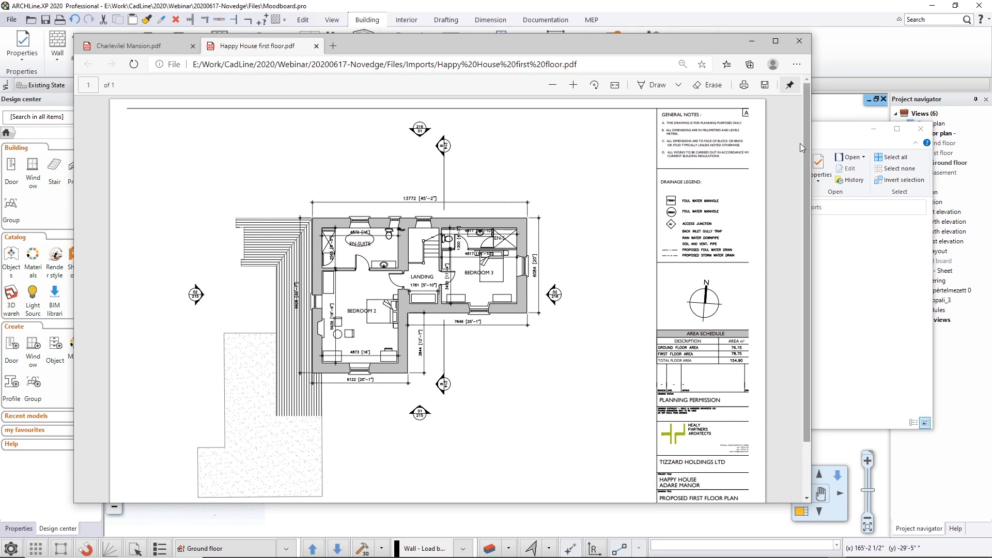
pyautogui.click(752, 41)
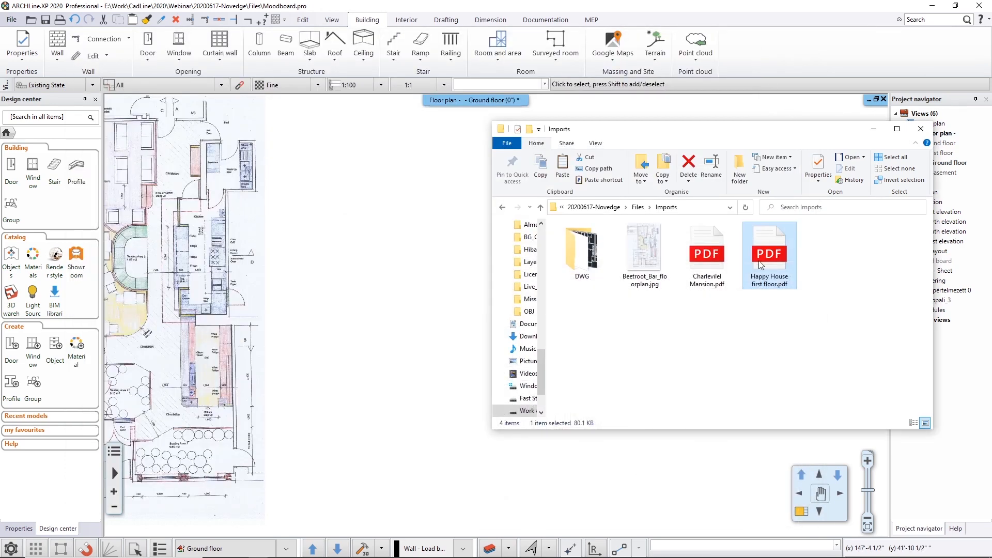
# Import Happy House first floor.pdf into the Ground floor plan with data vectorization, preview enabled and a custom scale factor of 100 mm.
pyautogui.moveTo(759, 265); pyautogui.dragTo(388, 265)
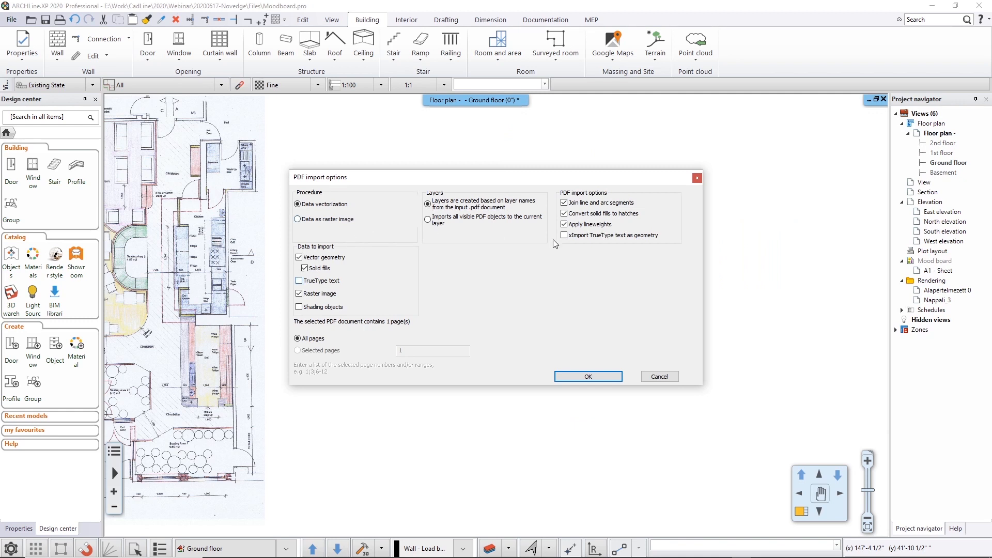
pyautogui.click(577, 375)
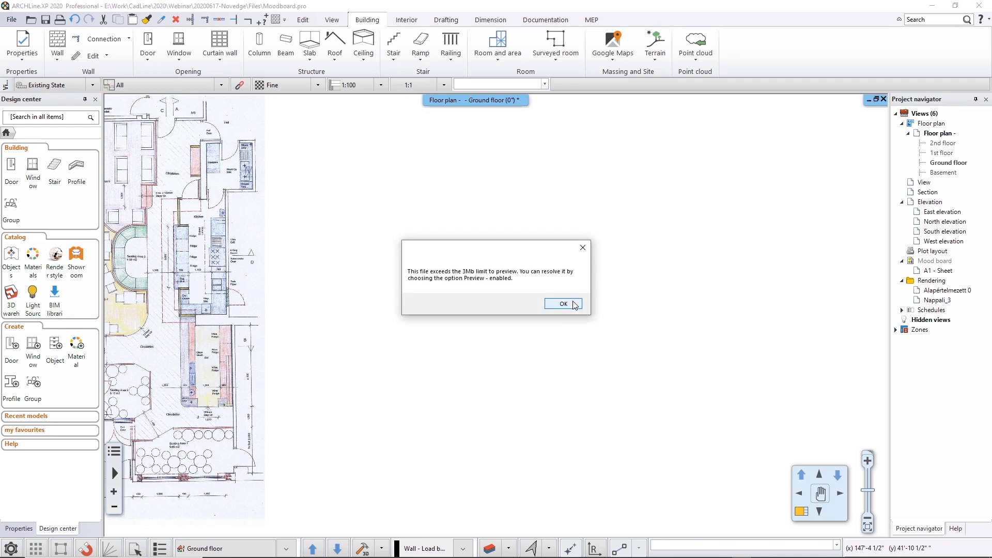
pyautogui.click(575, 304)
pyautogui.click(331, 200)
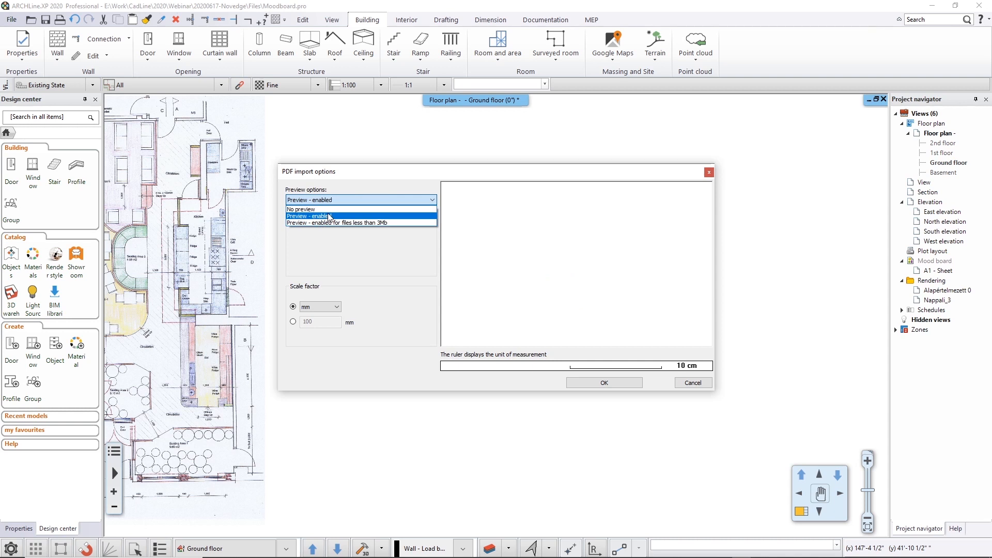
pyautogui.click(329, 216)
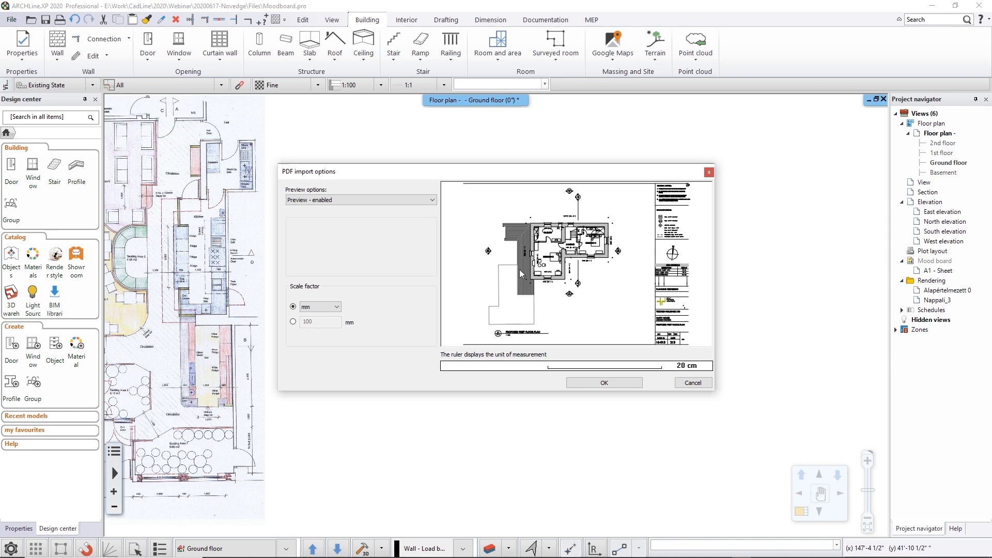
pyautogui.click(293, 322)
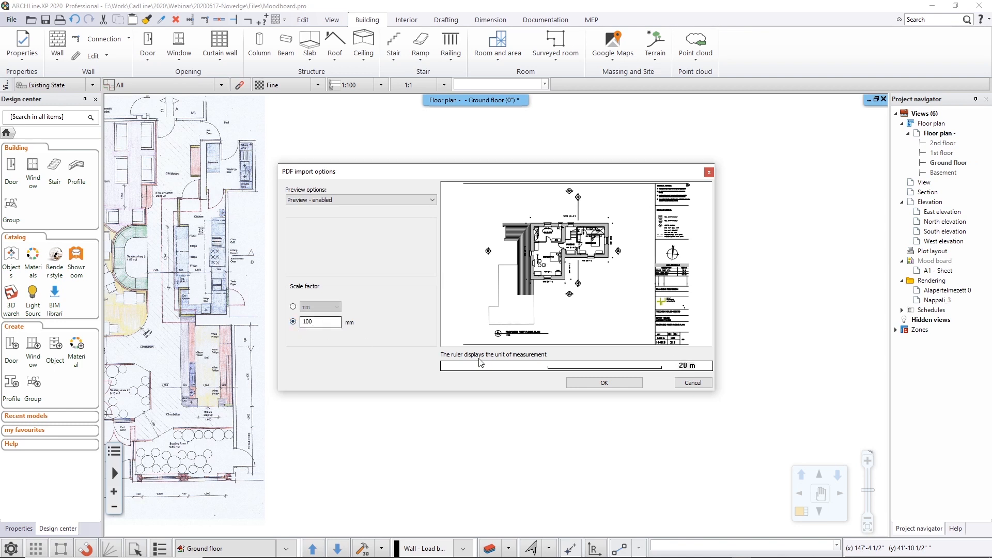
pyautogui.click(610, 383)
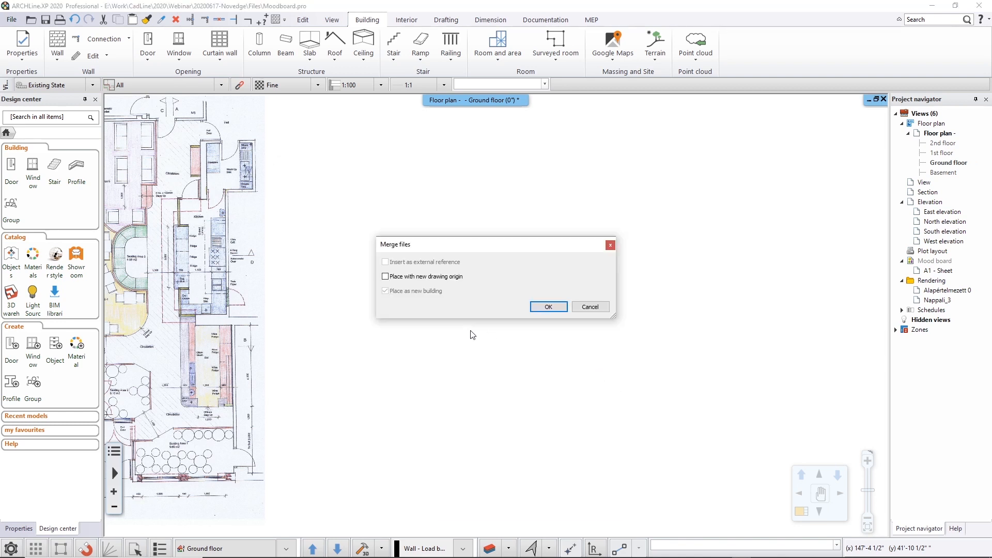
pyautogui.click(548, 308)
# Move the imported Happy House drawing clear of the bar floor plan image, into the empty area beside it.
pyautogui.scroll(-2, 491, 313)
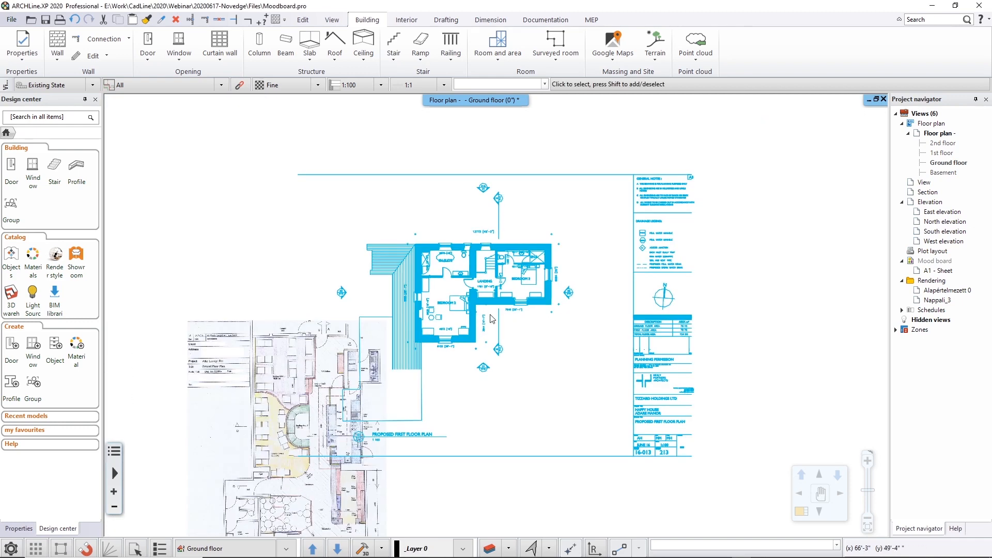
pyautogui.moveTo(493, 314); pyautogui.dragTo(367, 257, button='middle')
pyautogui.click(371, 258)
pyautogui.click(371, 257)
pyautogui.click(416, 267)
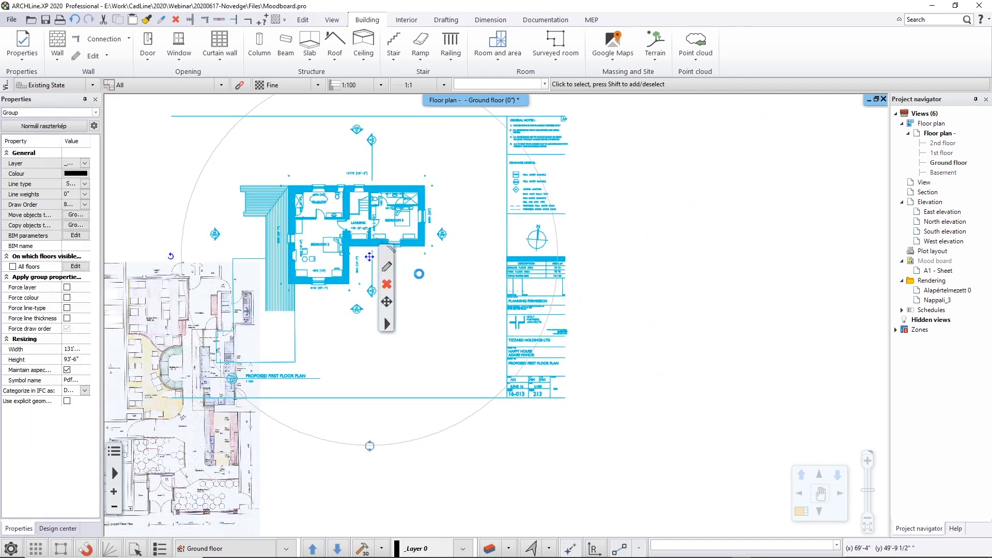
pyautogui.click(537, 337)
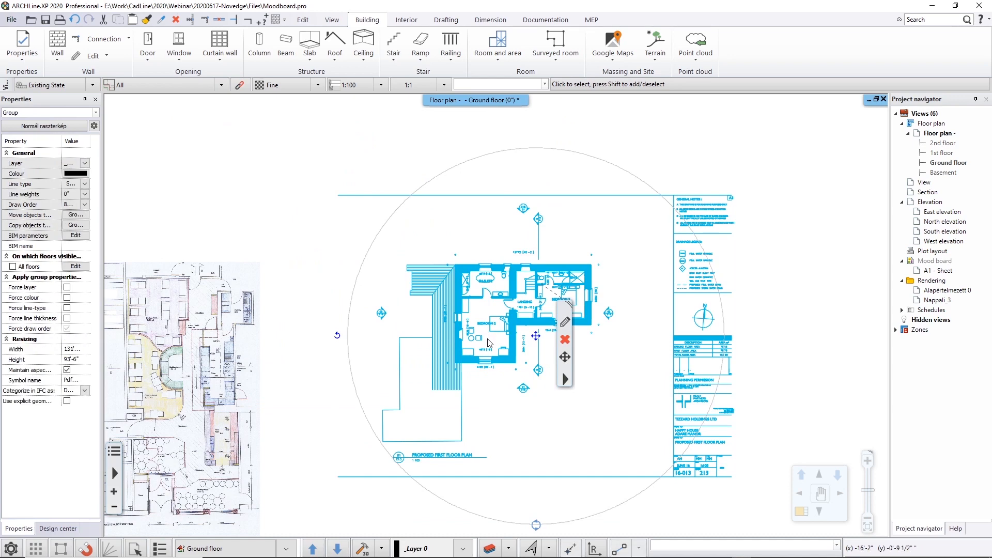
pyautogui.press('Escape')
# Measure the inside width of Bedroom 2 between the wall corners by the window, and compare it with the plan's dimension.
pyautogui.scroll(4, 496, 320)
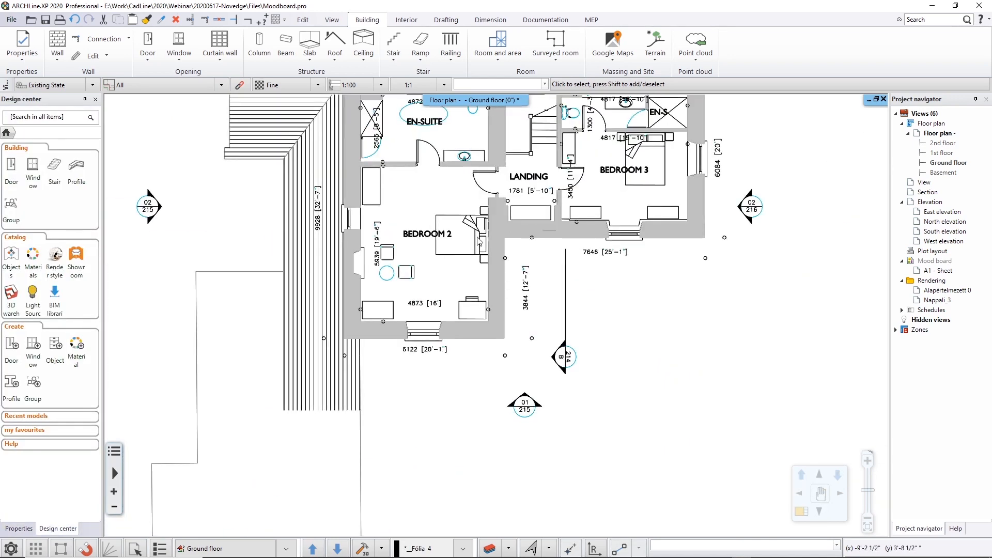
pyautogui.scroll(2, 442, 324)
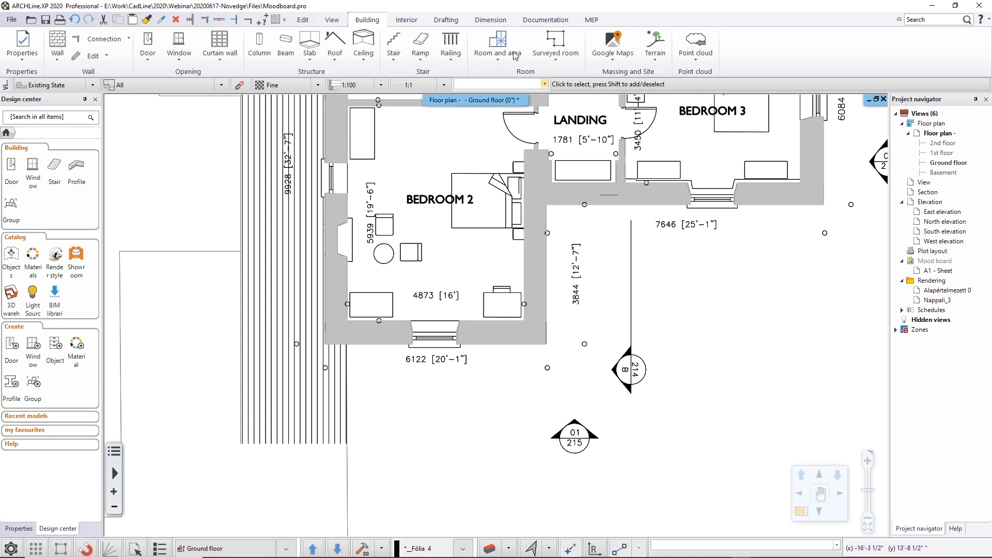
pyautogui.click(547, 21)
pyautogui.click(491, 21)
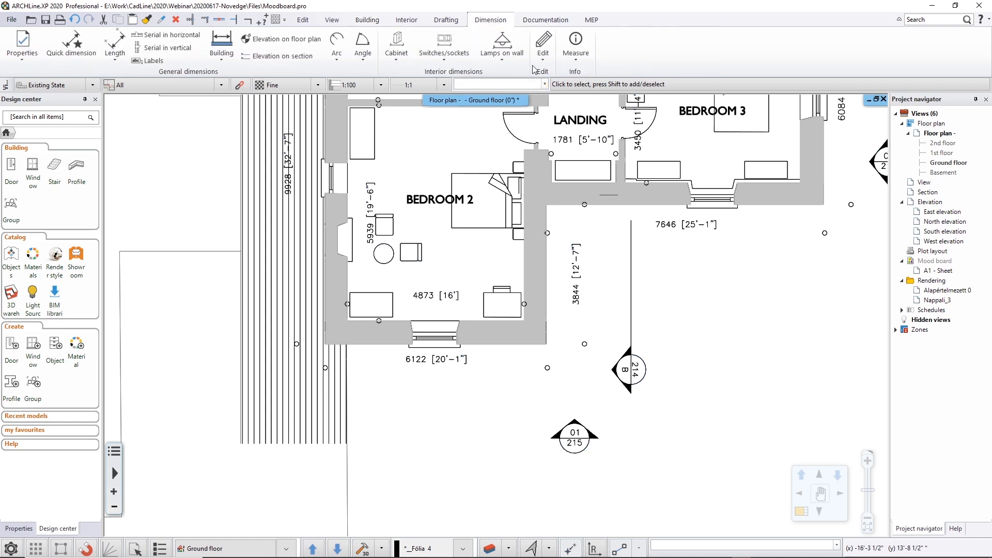
pyautogui.click(575, 46)
pyautogui.click(620, 82)
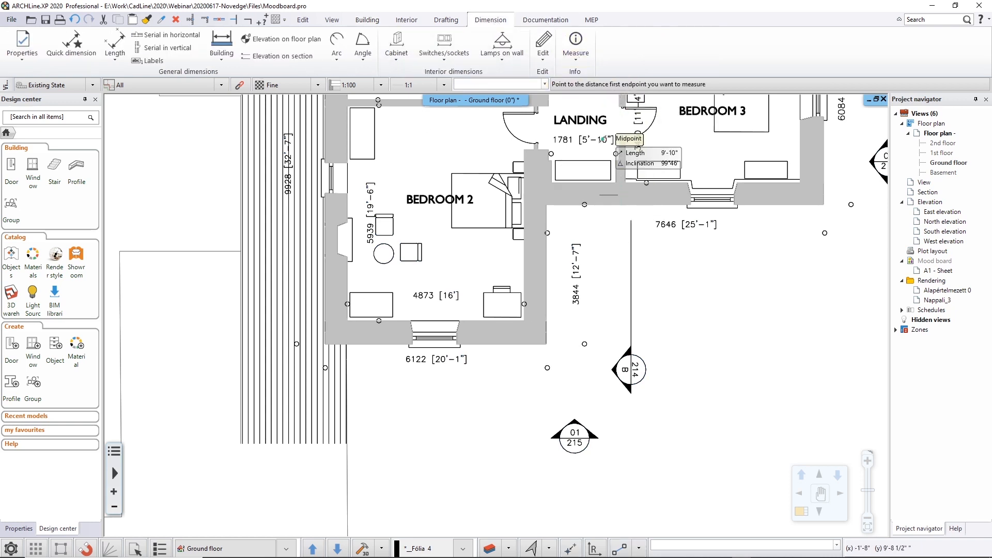
pyautogui.click(524, 322)
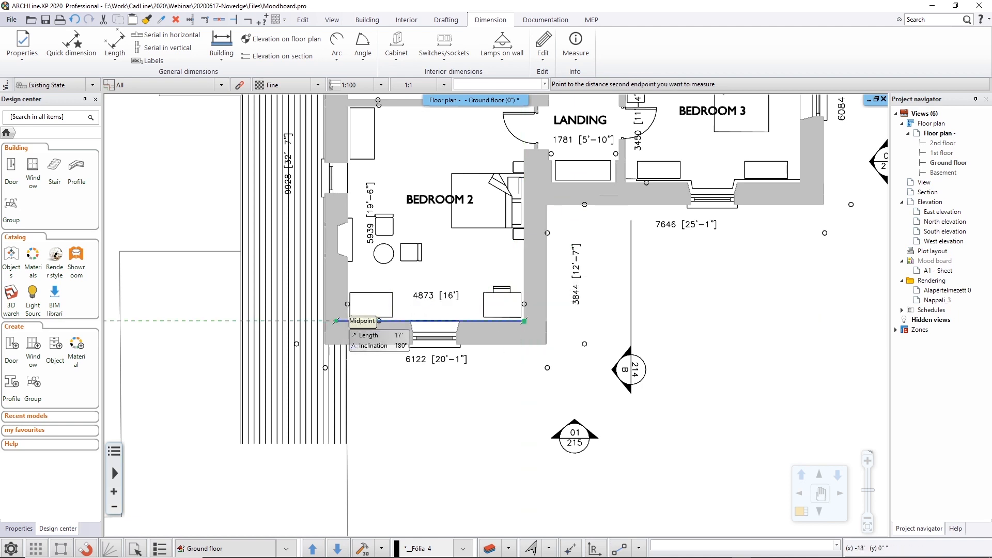
pyautogui.click(347, 321)
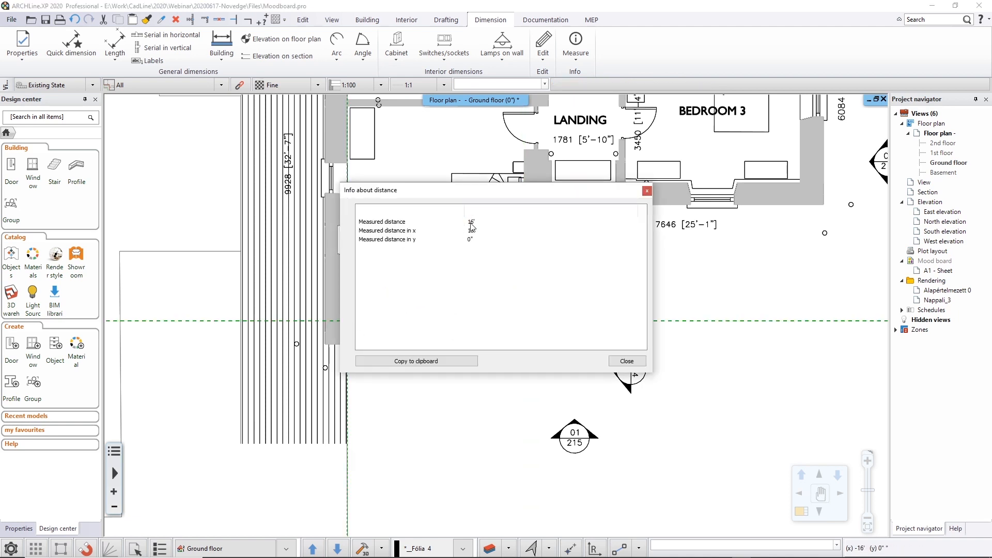
pyautogui.moveTo(588, 192); pyautogui.dragTo(542, 341)
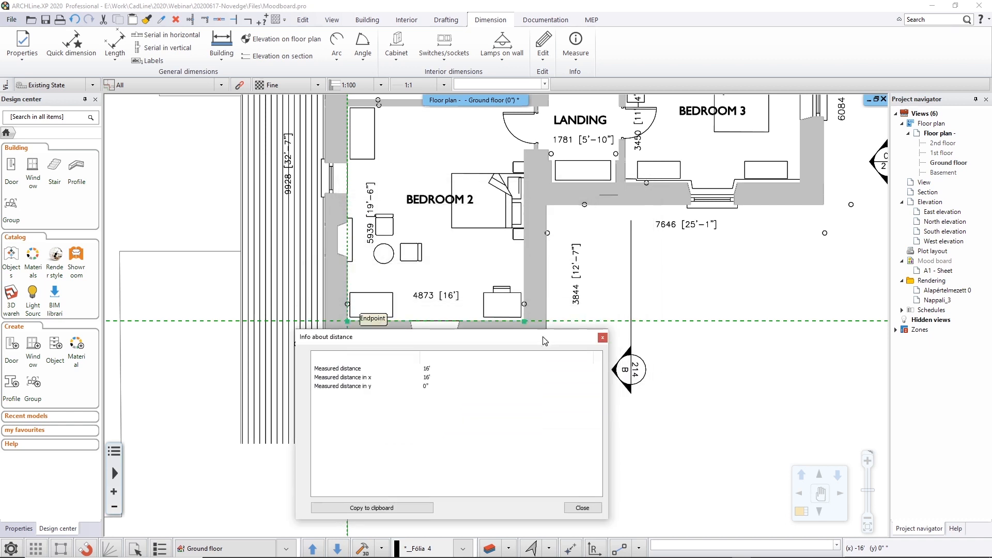
pyautogui.moveTo(474, 349); pyautogui.dragTo(695, 145)
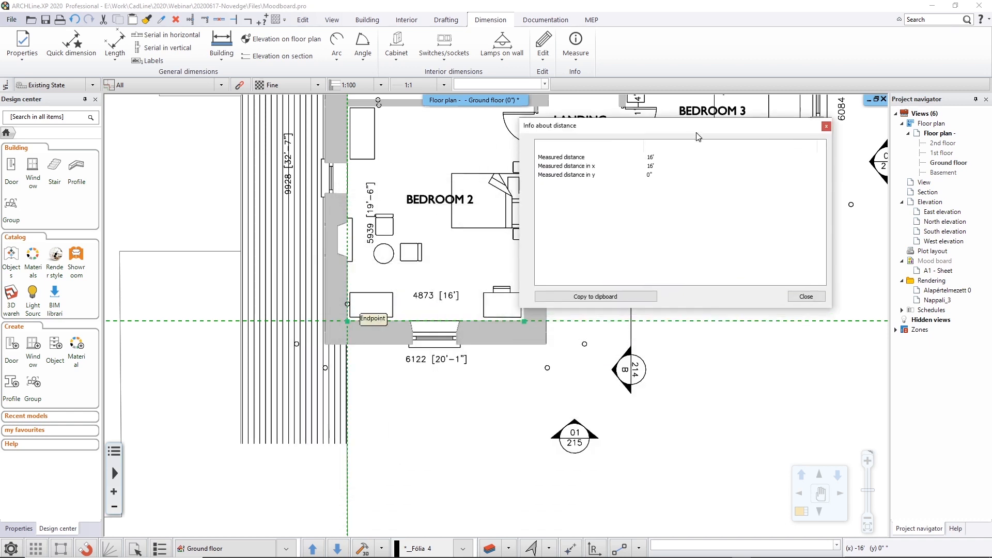
pyautogui.click(803, 299)
pyautogui.press('Escape')
# Delete both the bar floor plan image and the Happy House drawing from the Ground floor plan.
pyautogui.scroll(-5, 596, 296)
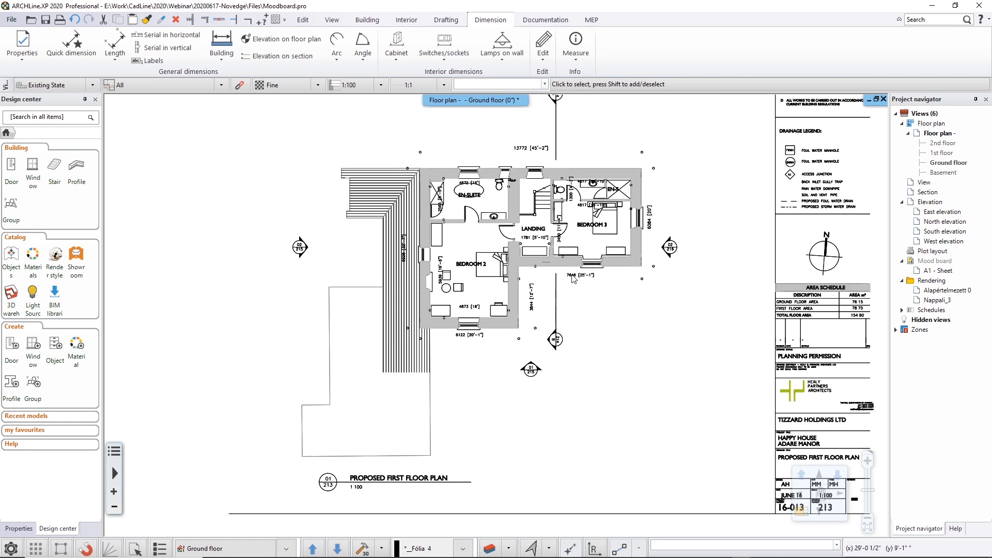
pyautogui.scroll(-2, 569, 285)
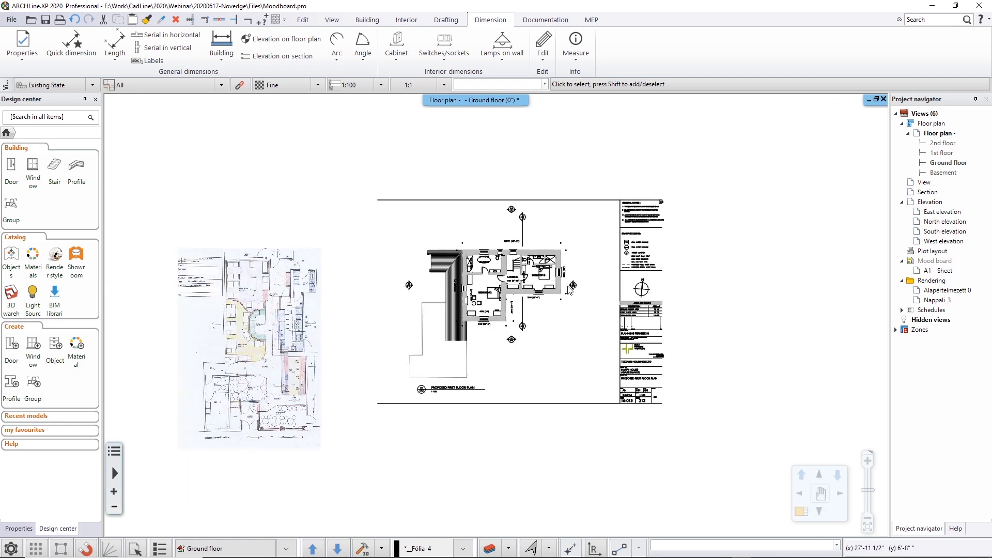
pyautogui.moveTo(362, 225); pyautogui.dragTo(394, 225, button='middle')
pyautogui.moveTo(737, 460); pyautogui.dragTo(246, 192)
pyautogui.press('Delete')
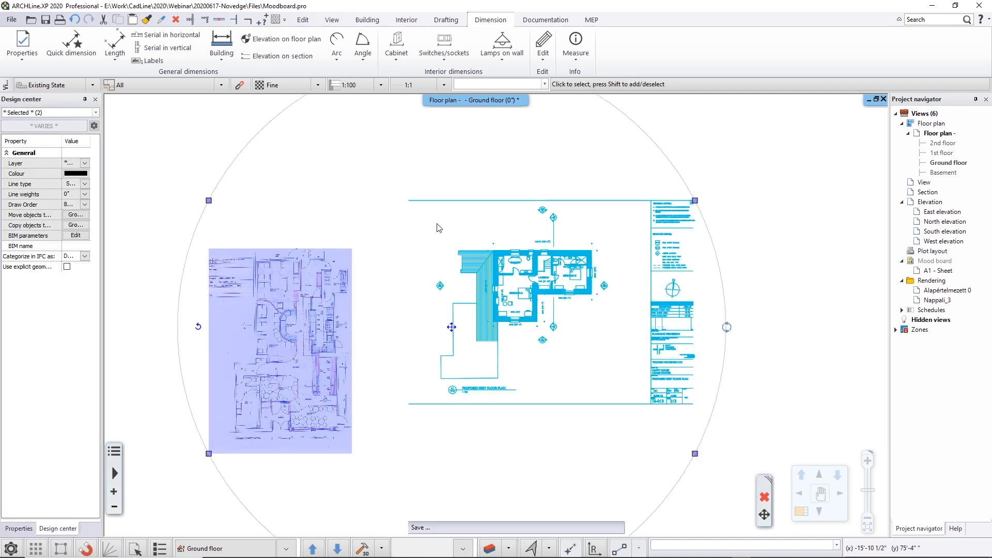
# Import elata_nova_START-Ground floor.dwg from the DWG folder into the Ground floor plan, using model-space and interpreting units as mm.
pyautogui.hotkey('alt', 'Tab')
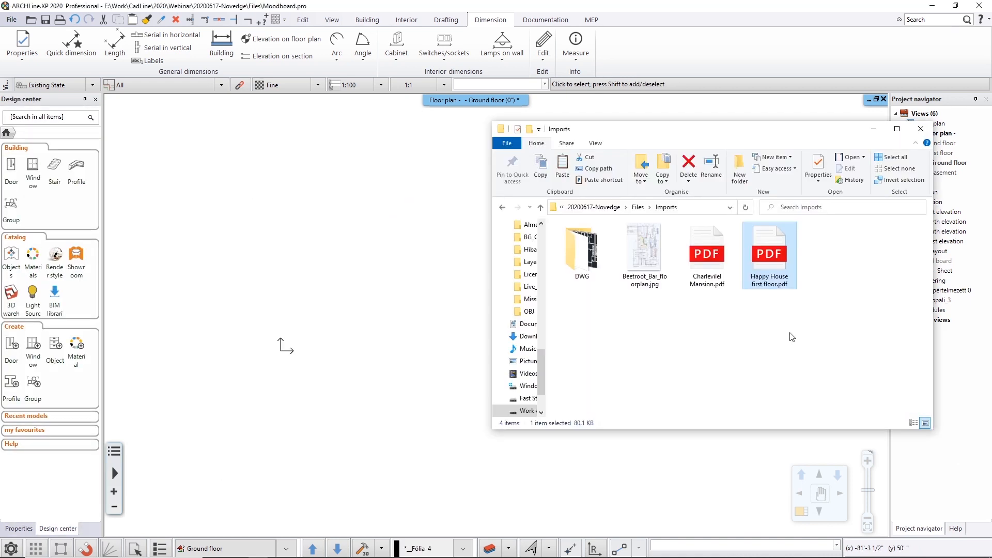
pyautogui.doubleClick(576, 252)
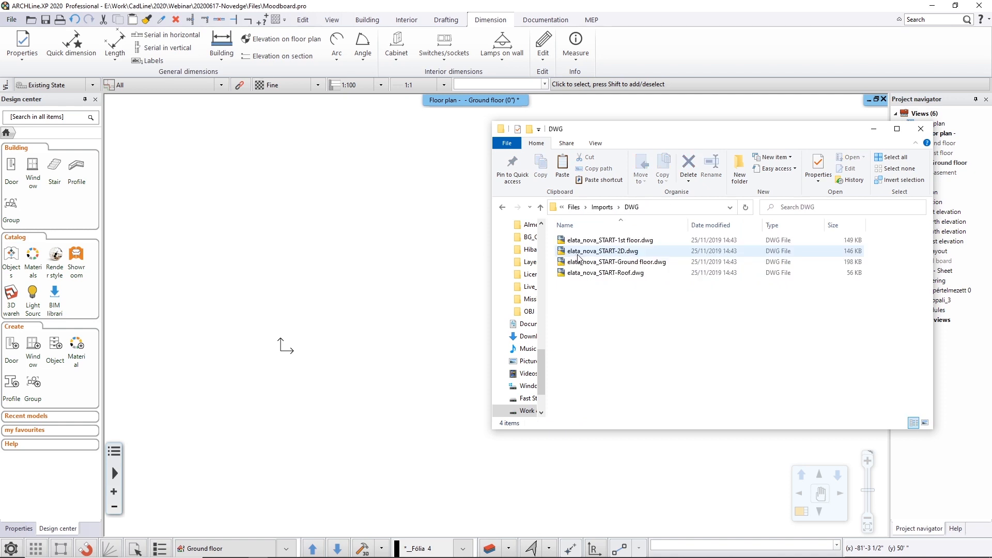
pyautogui.click(608, 267)
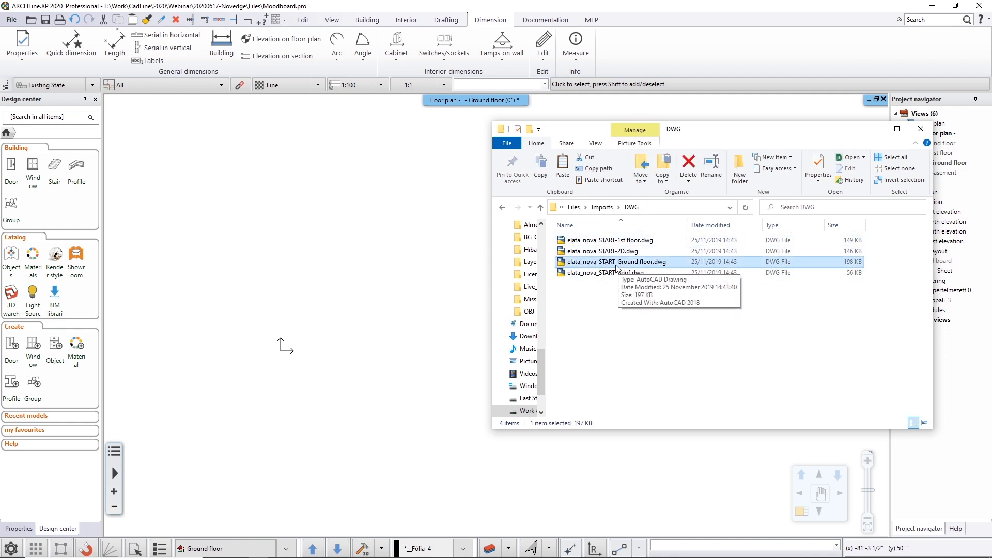
pyautogui.moveTo(614, 262); pyautogui.dragTo(374, 300)
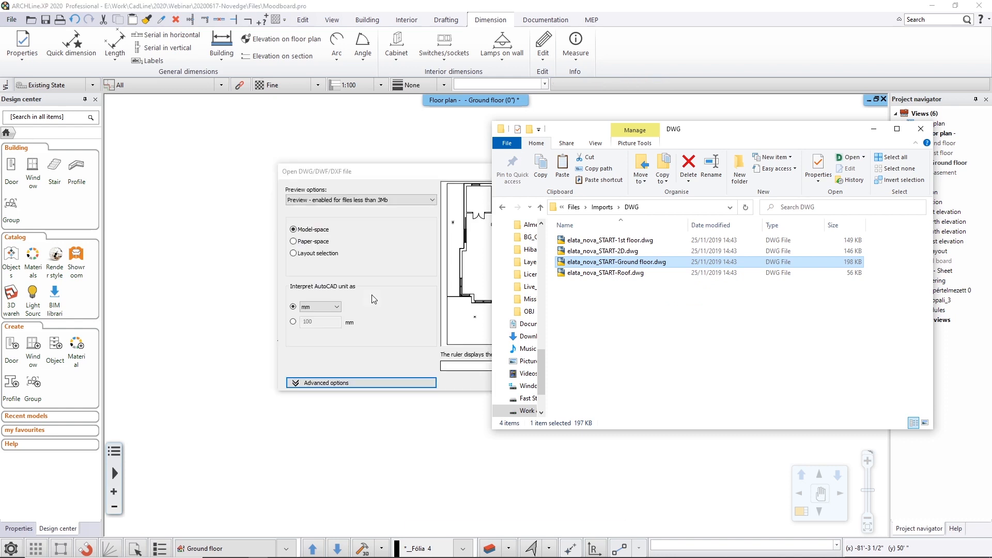
pyautogui.click(380, 169)
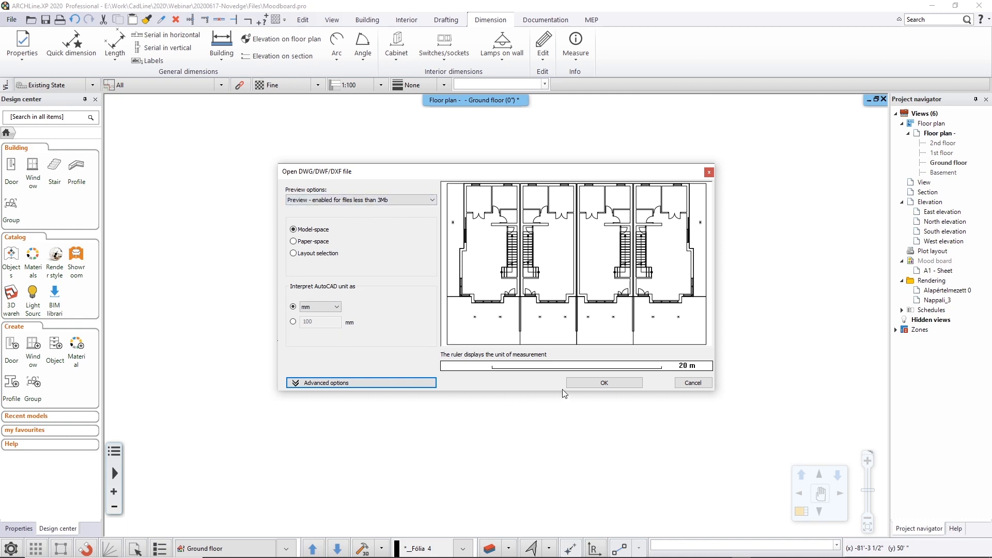
pyautogui.click(582, 384)
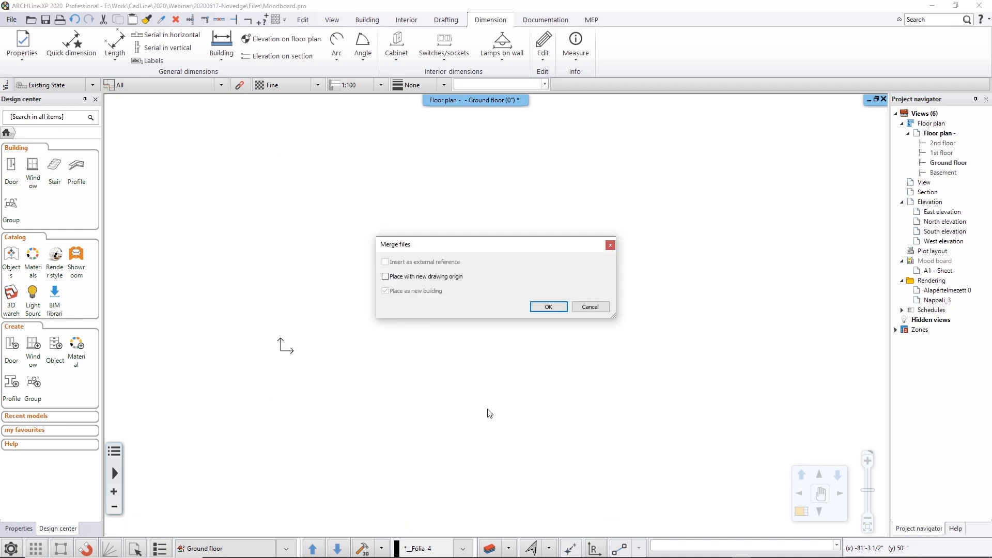
pyautogui.click(549, 306)
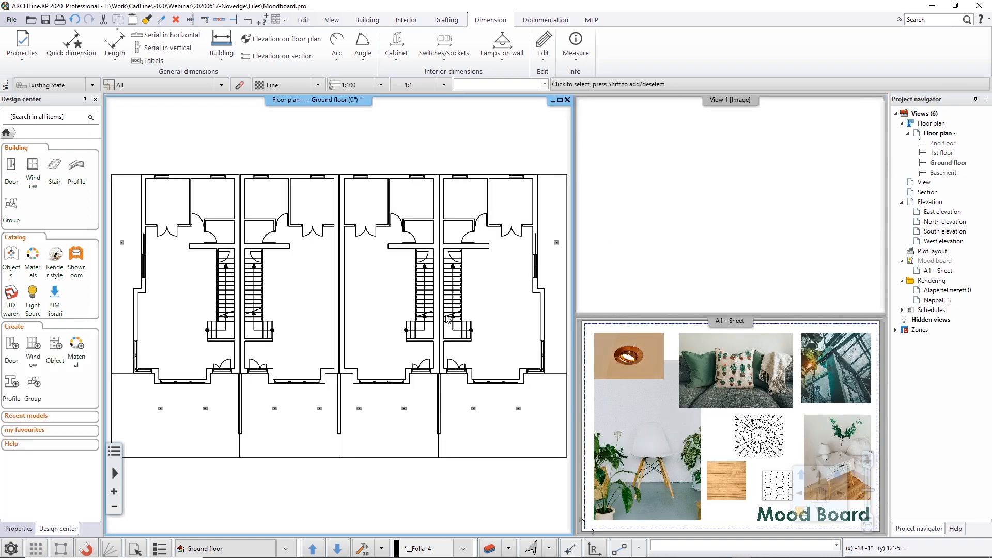
# Close the A1 - Sheet mood board view and bring up the building tools for the Ground floor plan.
pyautogui.click(866, 354)
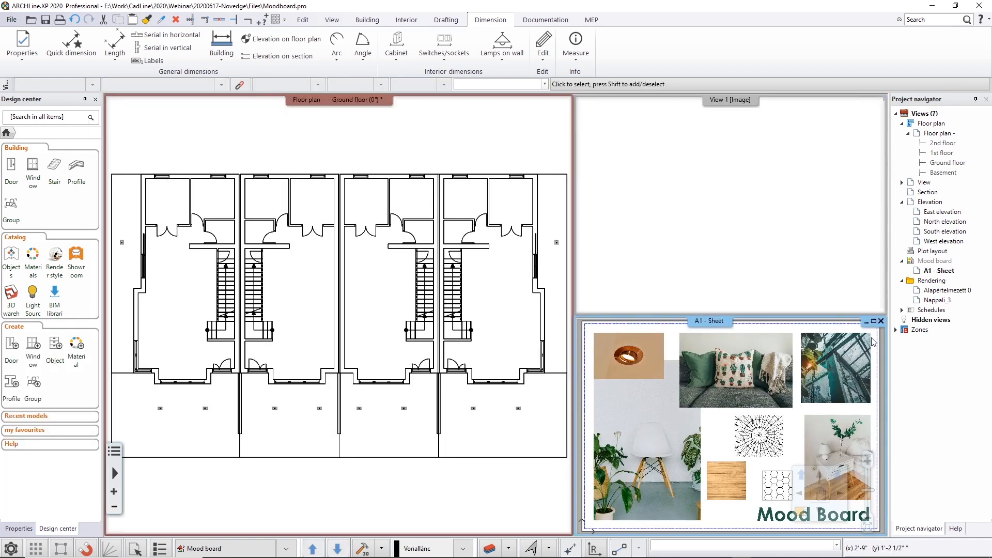
pyautogui.click(881, 321)
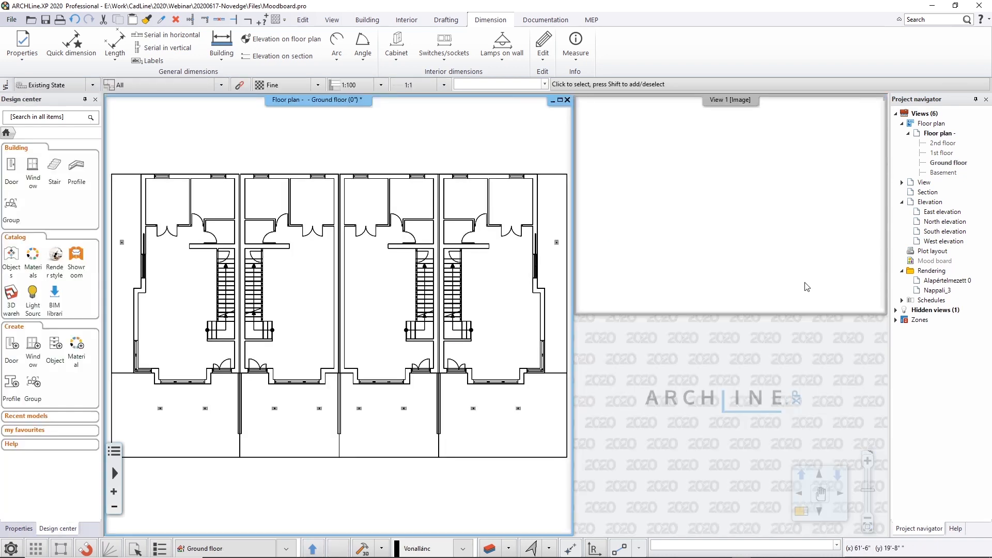
pyautogui.scroll(4, 294, 256)
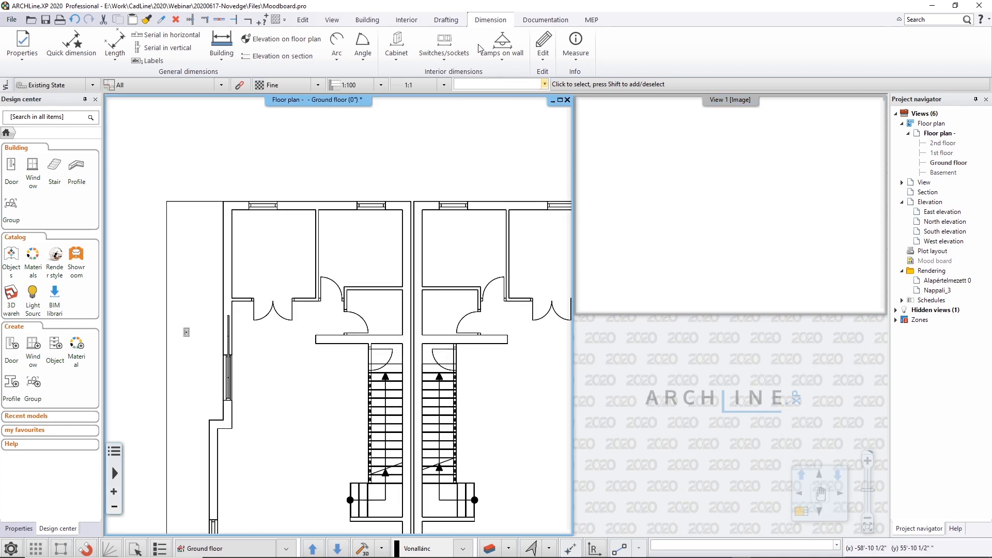
pyautogui.click(367, 19)
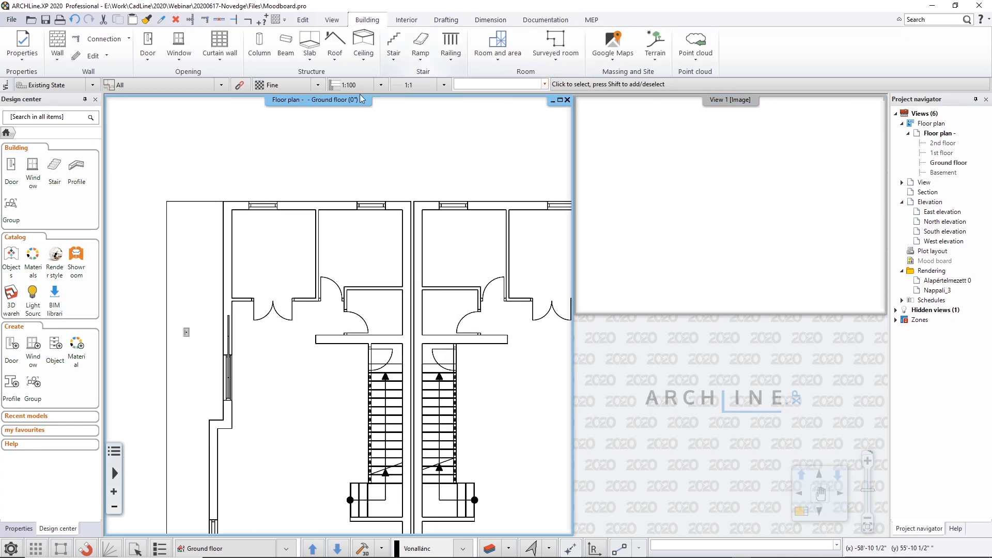
# Draw a straight horizontal trial wall above the imported floor plan in the 1 layered 38 wide wall style.
pyautogui.click(61, 58)
pyautogui.click(63, 78)
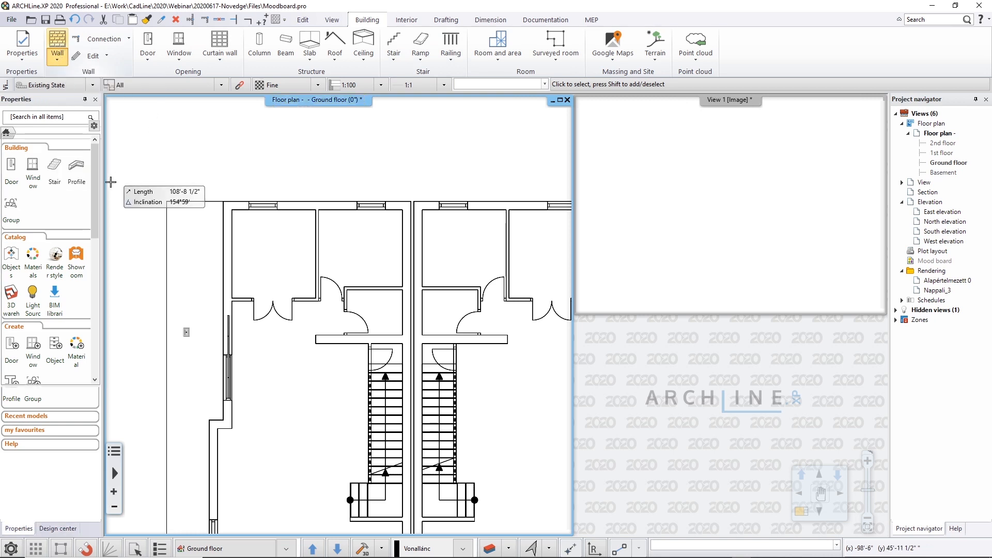
pyautogui.click(50, 225)
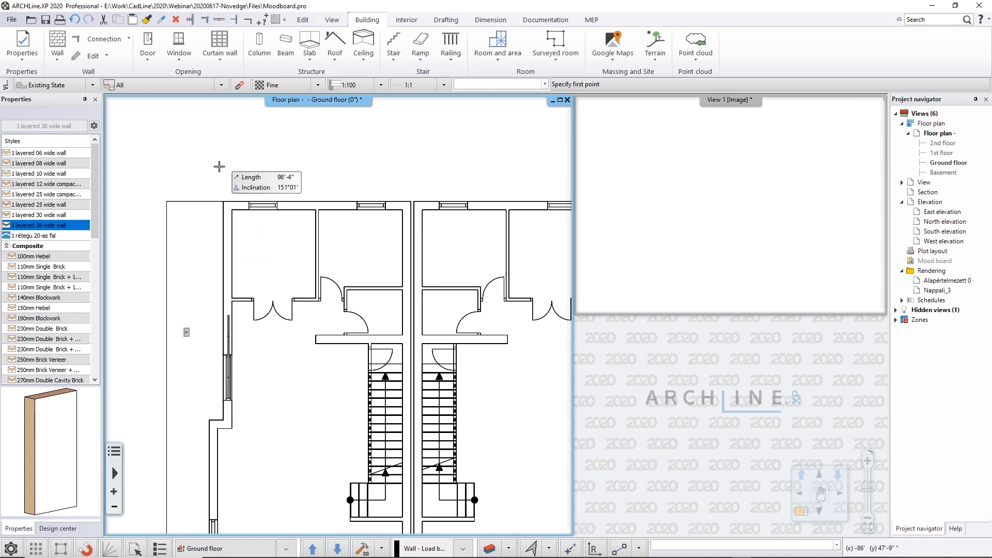
pyautogui.click(202, 165)
pyautogui.click(360, 165)
pyautogui.press('Escape')
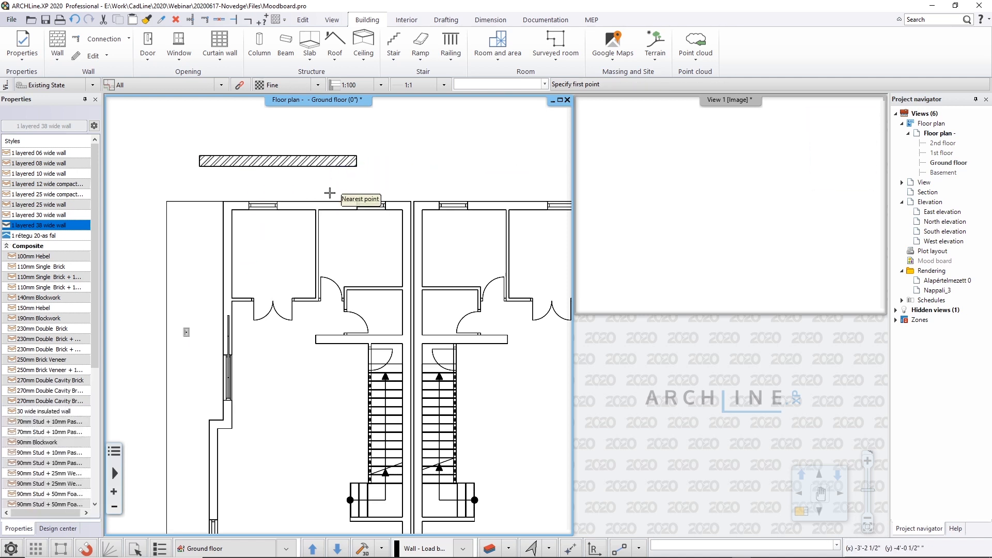
# Fit the whole ground floor plan in its window and extend View 1 to full height beside it.
pyautogui.click(697, 223)
pyautogui.scroll(-5, 703, 230)
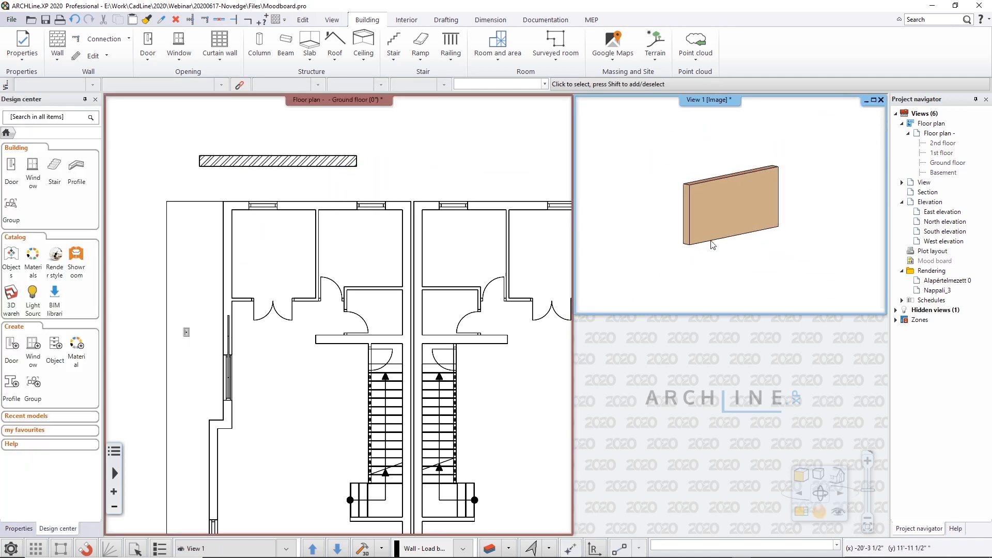
pyautogui.click(500, 299)
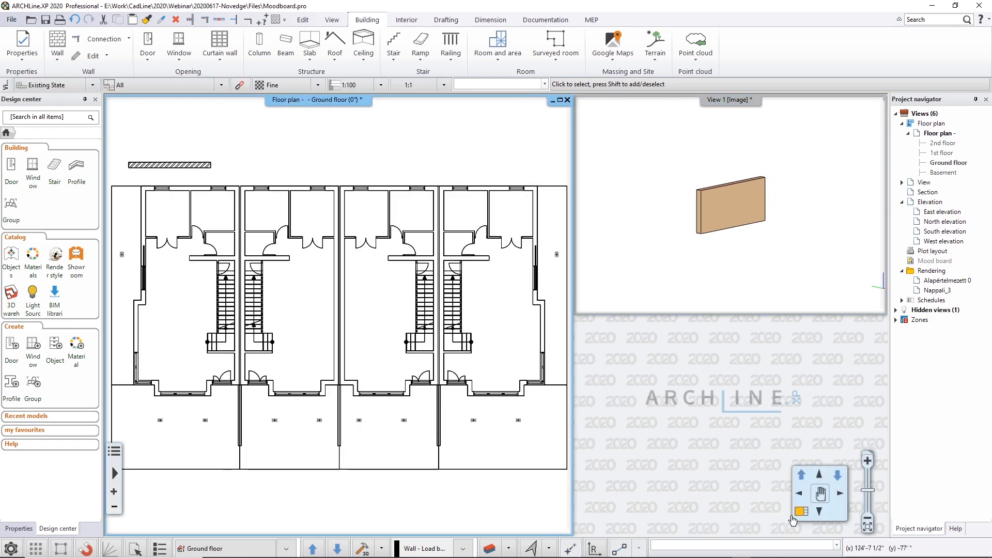
pyautogui.click(800, 512)
# Delete the trial wall above the floor plan.
pyautogui.click(183, 165)
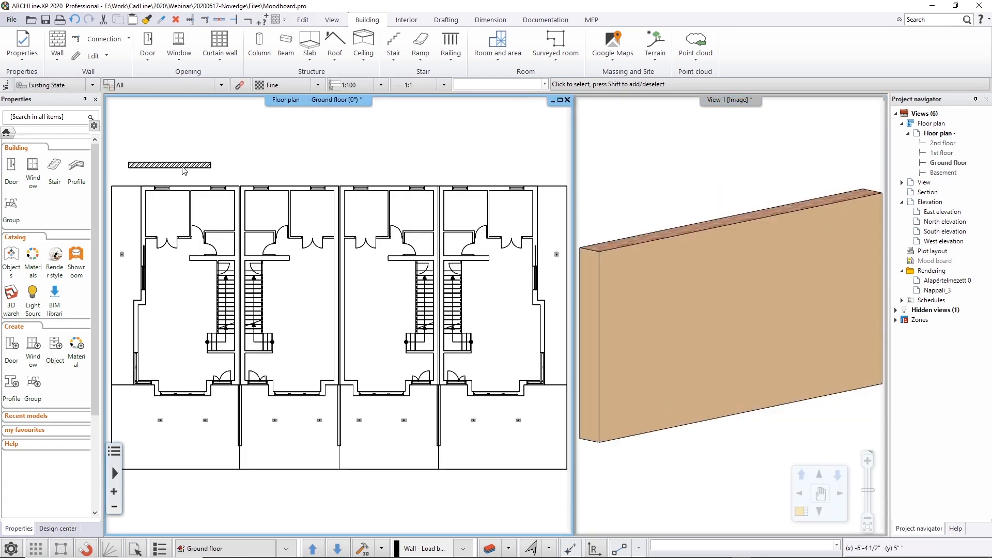
pyautogui.press('Delete')
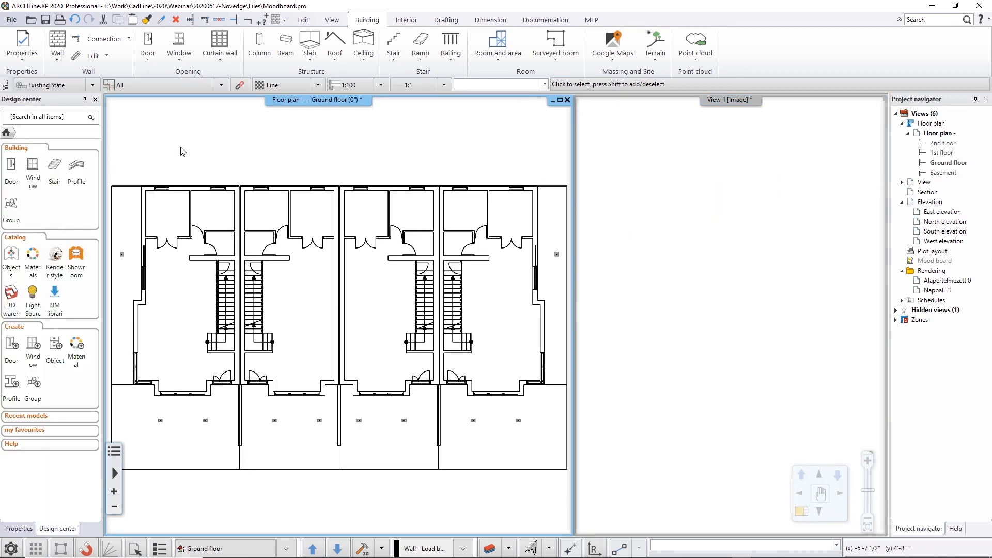
# Create walls on the DWG lines of the leftmost unit's upper exterior wall and its party wall down to the stair.
pyautogui.click(57, 57)
pyautogui.click(85, 118)
pyautogui.scroll(3, 219, 257)
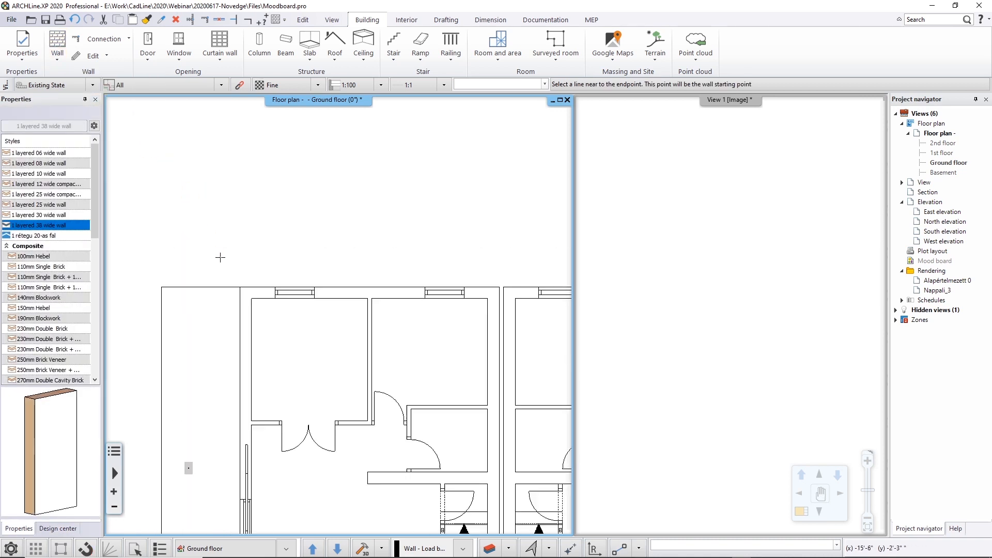
pyautogui.moveTo(465, 337); pyautogui.dragTo(305, 323, button='middle')
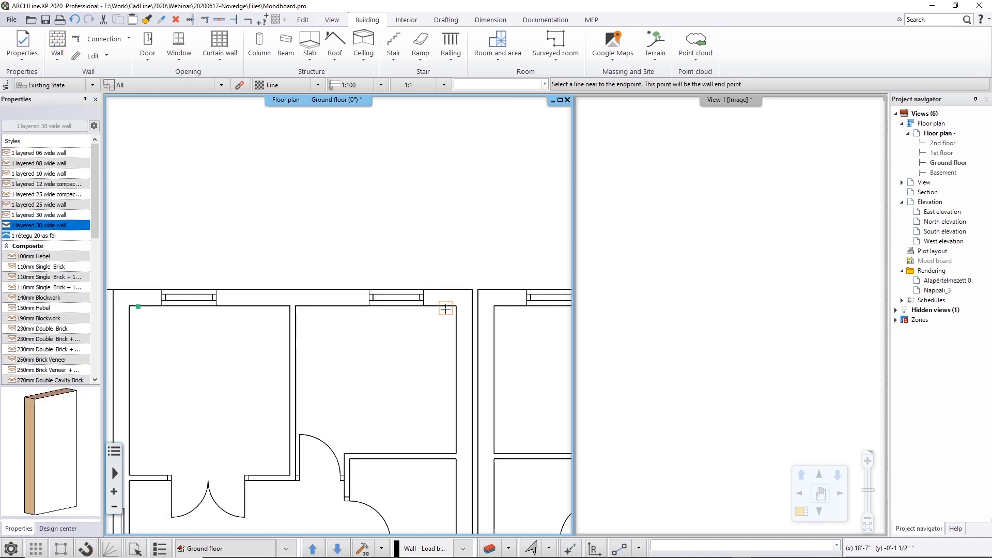
pyautogui.click(449, 288)
pyautogui.click(454, 313)
pyautogui.scroll(-3, 455, 382)
pyautogui.moveTo(456, 409); pyautogui.dragTo(451, 269, button='middle')
pyautogui.click(408, 427)
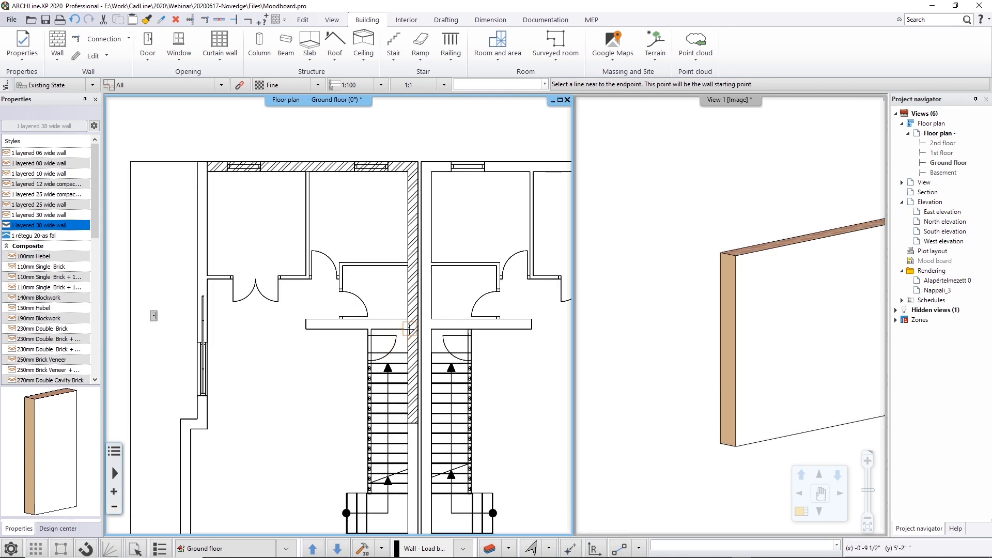
# Create walls from the DWG lines for the short wall above the stair and the unit's outer side wall.
pyautogui.click(327, 321)
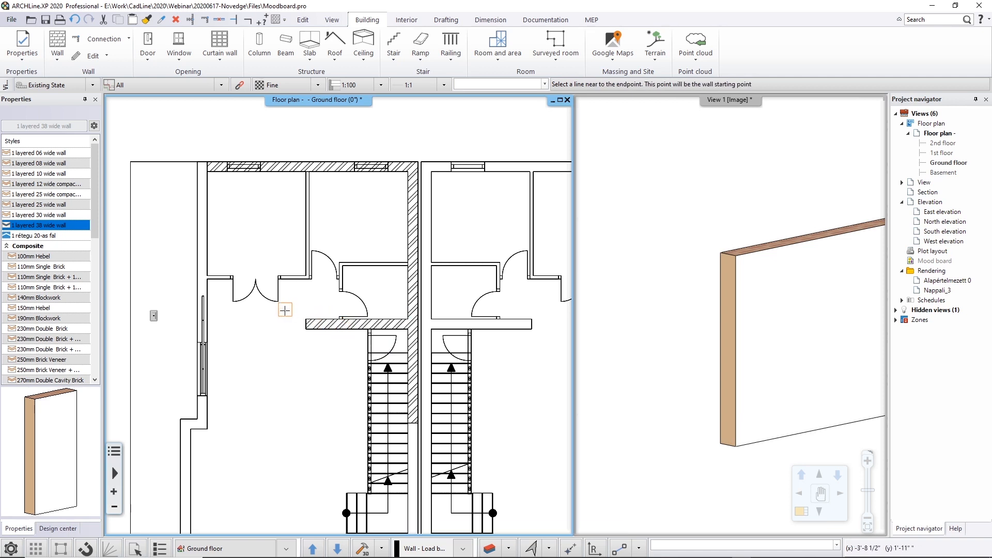
pyautogui.click(208, 409)
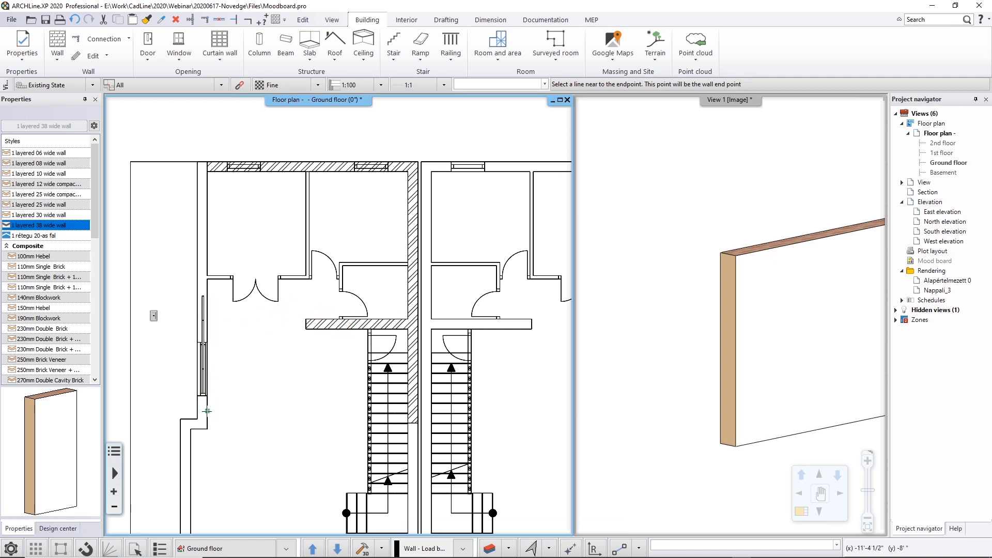
pyautogui.click(197, 214)
pyautogui.press('Escape')
pyautogui.middleClick(727, 259)
pyautogui.moveTo(728, 269); pyautogui.dragTo(722, 312, button='middle')
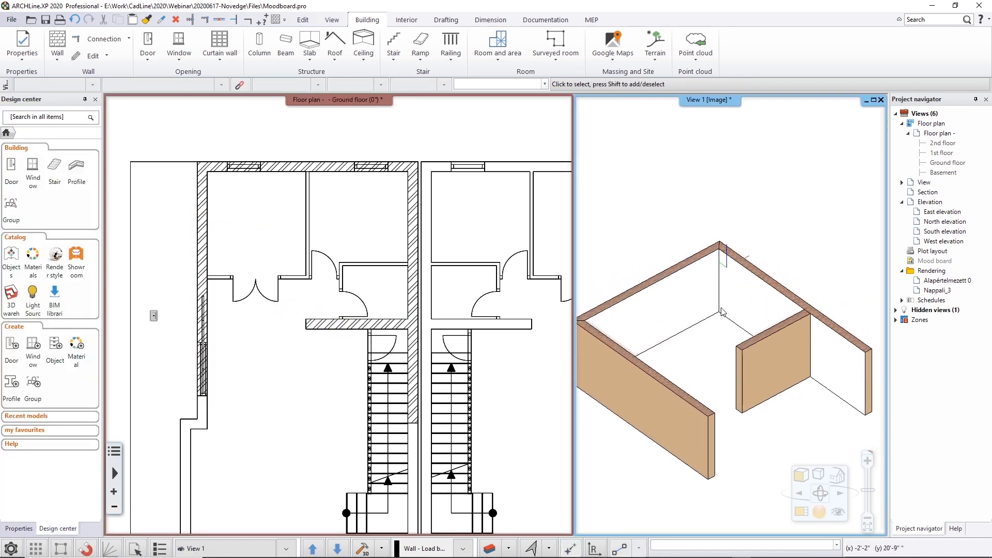
# Create partition walls on the DWG lines below the first bedroom and between the two upper rooms.
pyautogui.click(55, 59)
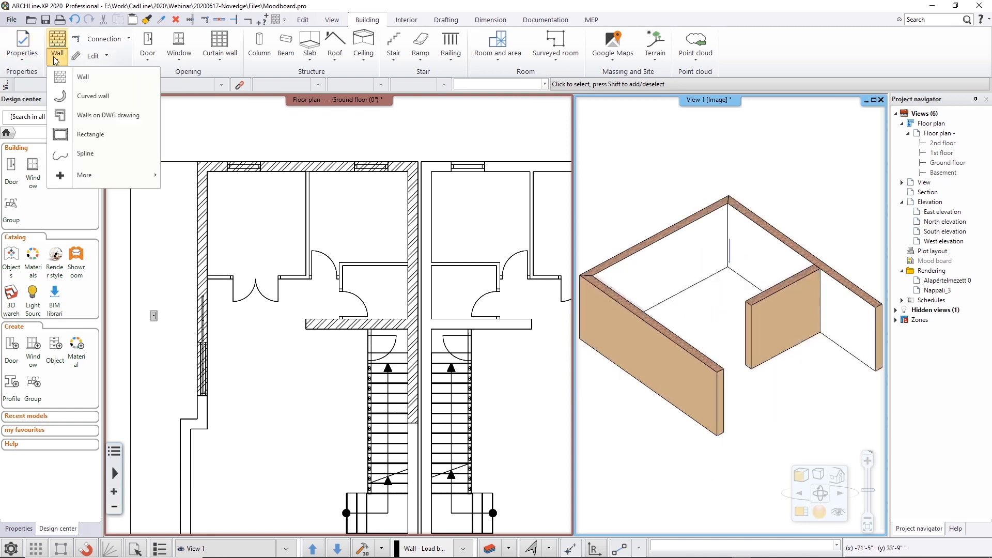
pyautogui.click(108, 114)
pyautogui.scroll(3, 269, 196)
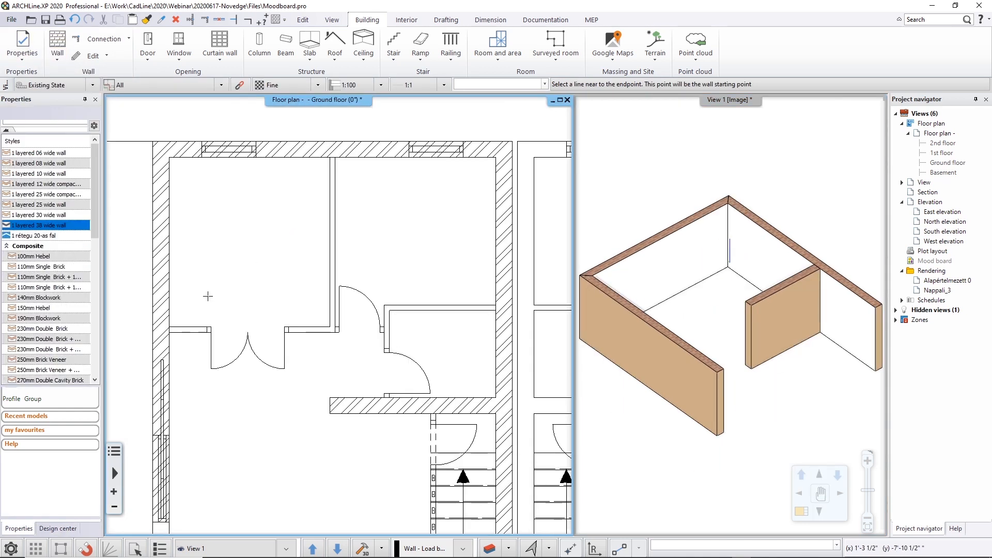
pyautogui.click(178, 327)
pyautogui.click(373, 327)
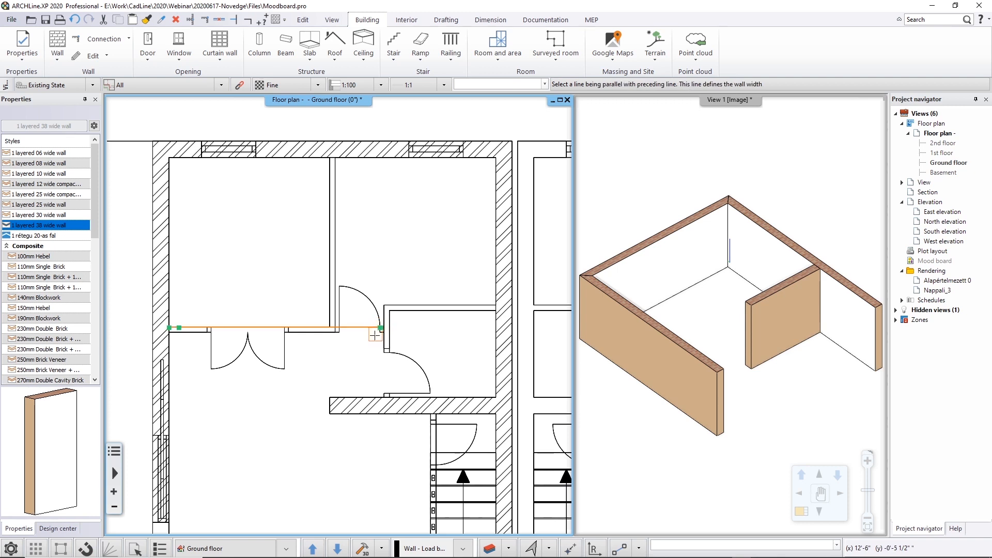
pyautogui.click(329, 336)
pyautogui.click(326, 317)
pyautogui.click(327, 173)
pyautogui.click(338, 196)
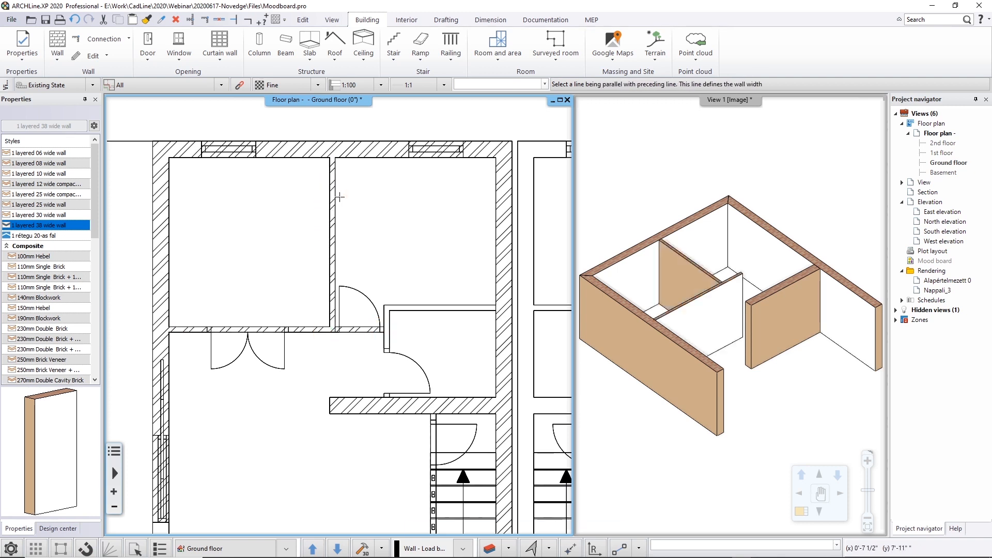
# Create the upper and side partition walls of the small room above the stair from the DWG lines.
pyautogui.click(392, 305)
pyautogui.click(471, 307)
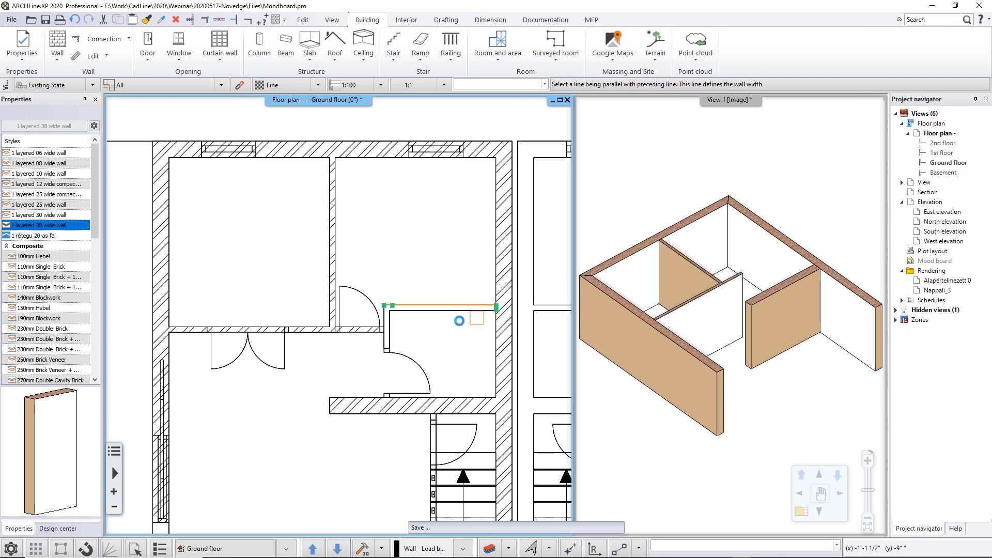
pyautogui.click(441, 330)
pyautogui.click(390, 320)
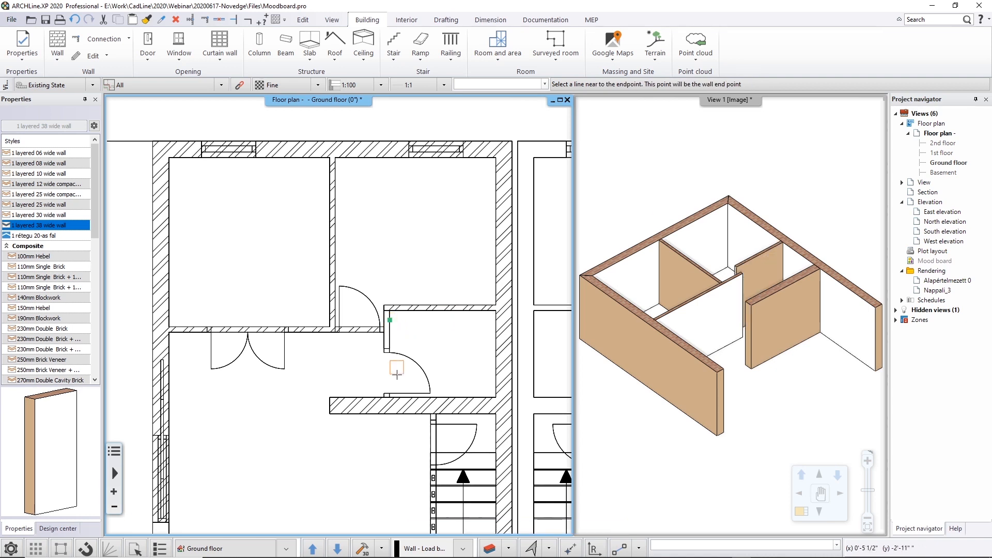
pyautogui.click(390, 396)
pyautogui.click(383, 354)
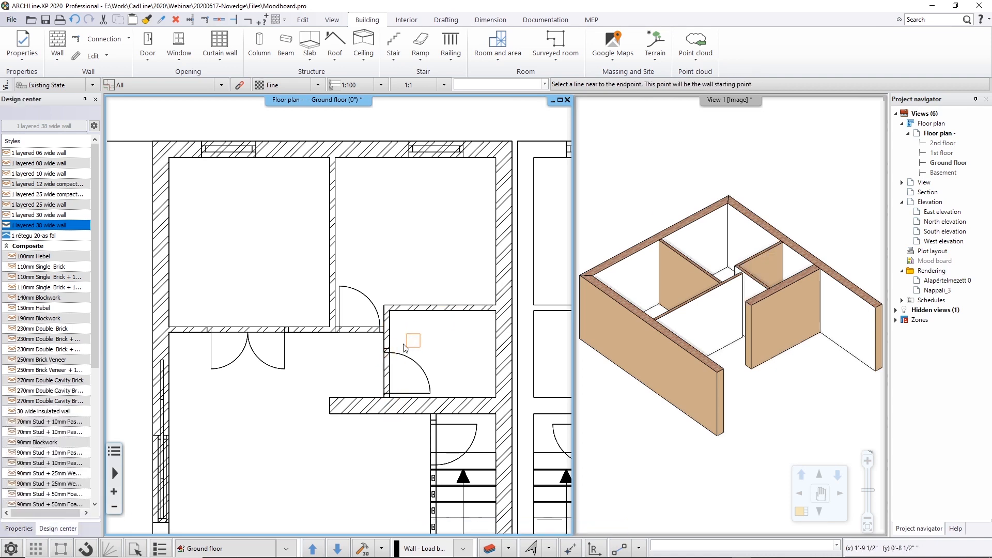
pyautogui.press('Escape')
# Trim the horizontal bedroom partition to meet the side wall of the small room.
pyautogui.scroll(2, 411, 353)
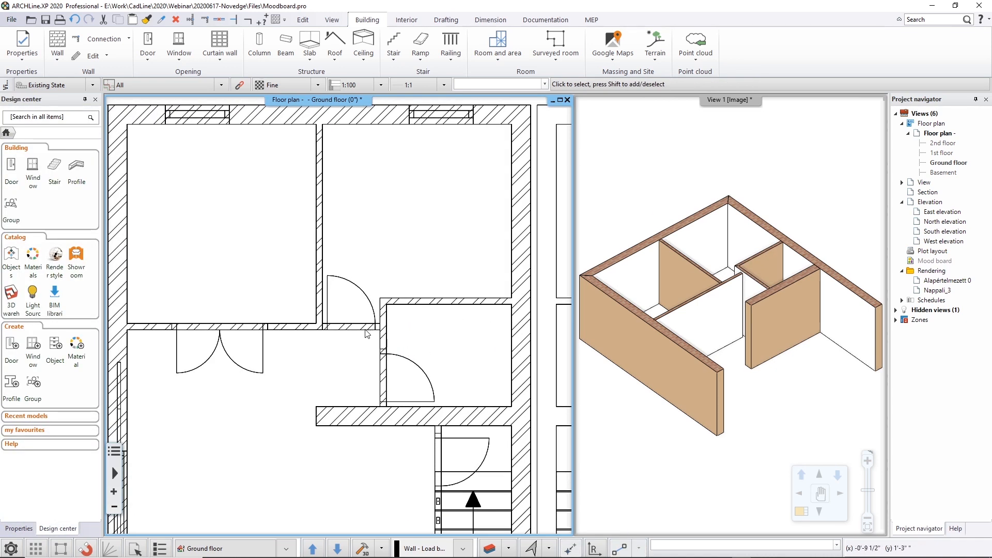
pyautogui.click(190, 19)
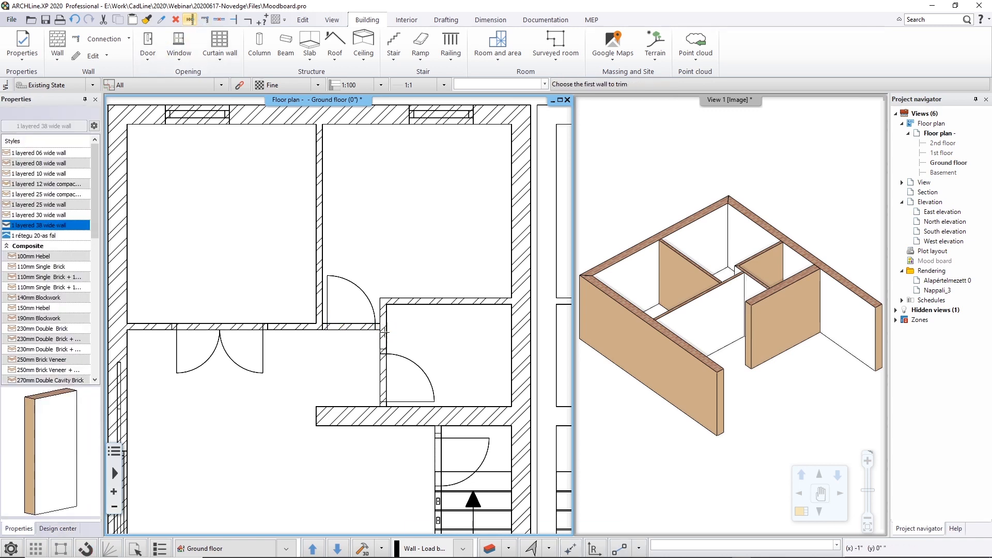
pyautogui.press('Escape')
# Select the four partition walls in the 3D view and enable Same materials for them.
pyautogui.click(695, 271)
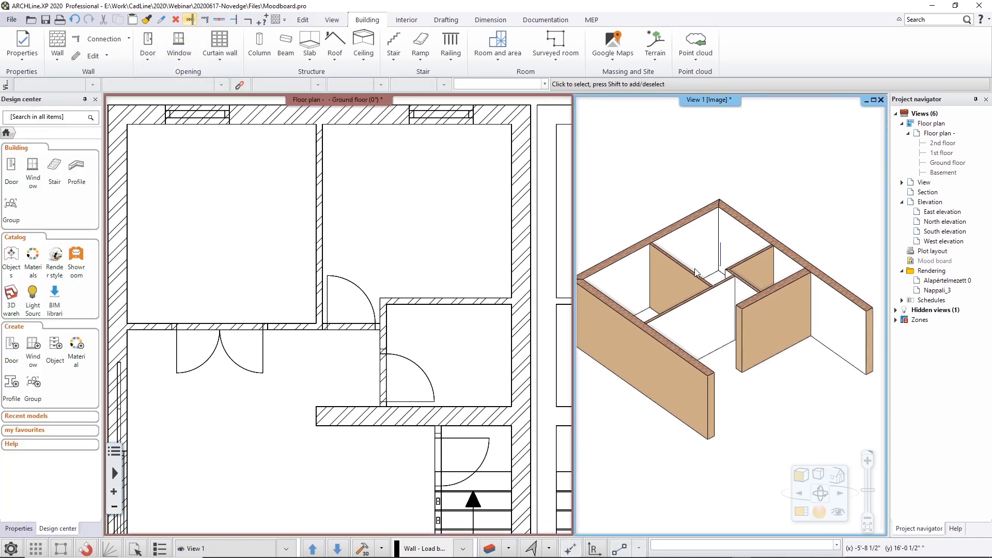
pyautogui.keyDown('shift'); pyautogui.click(756, 276); pyautogui.keyUp('shift')
pyautogui.keyDown('shift'); pyautogui.click(742, 291); pyautogui.keyUp('shift')
pyautogui.keyDown('shift'); pyautogui.click(716, 300); pyautogui.keyUp('shift')
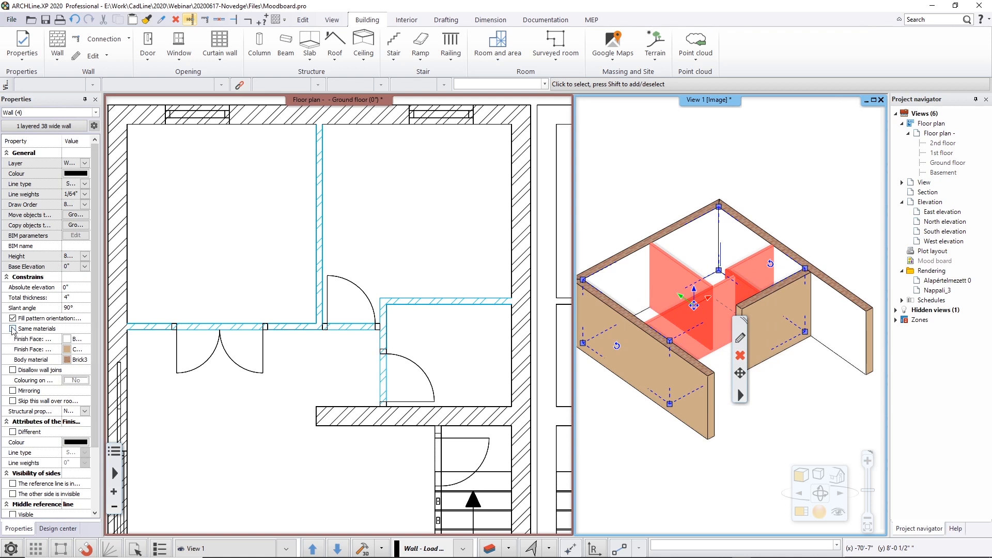
pyautogui.click(13, 328)
pyautogui.press('Escape')
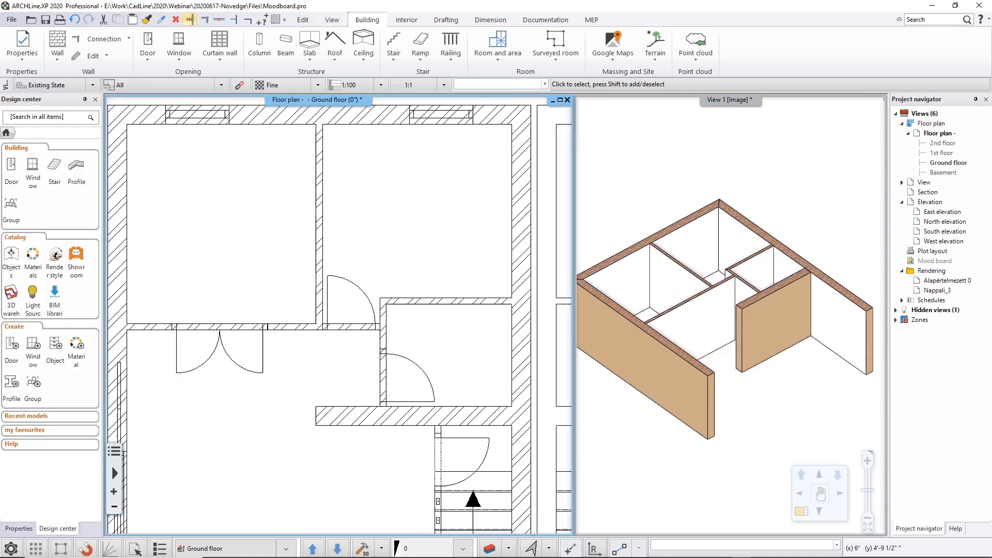
# Browse the indoor door catalogue, looking through the Single, Door with sidelight and Paneled categories.
pyautogui.click(148, 60)
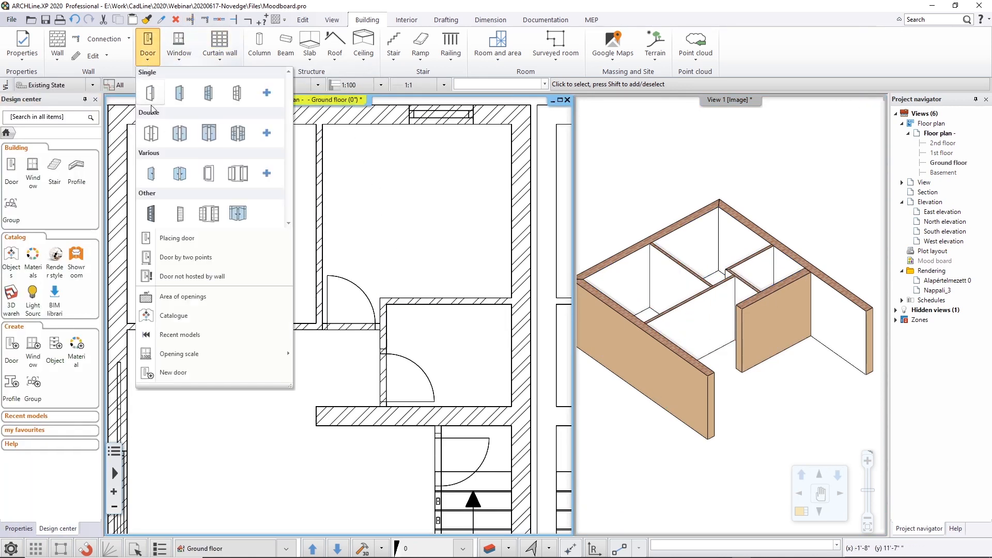
pyautogui.click(266, 93)
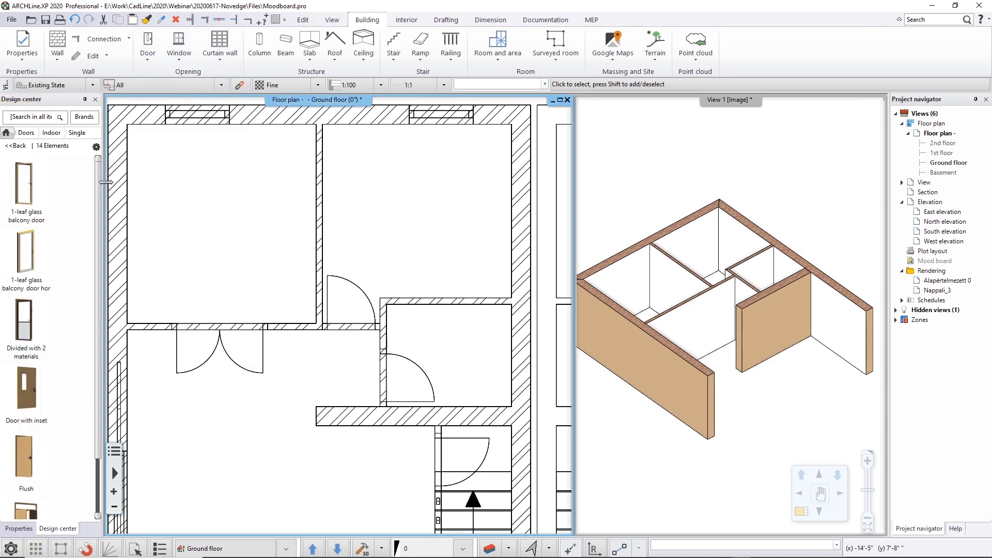
pyautogui.moveTo(106, 183); pyautogui.dragTo(130, 185)
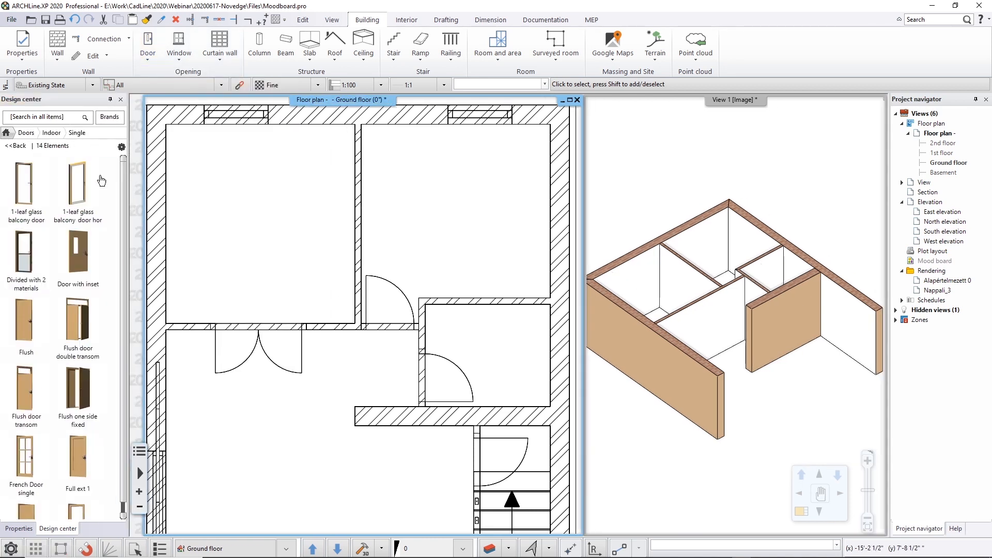
pyautogui.click(58, 134)
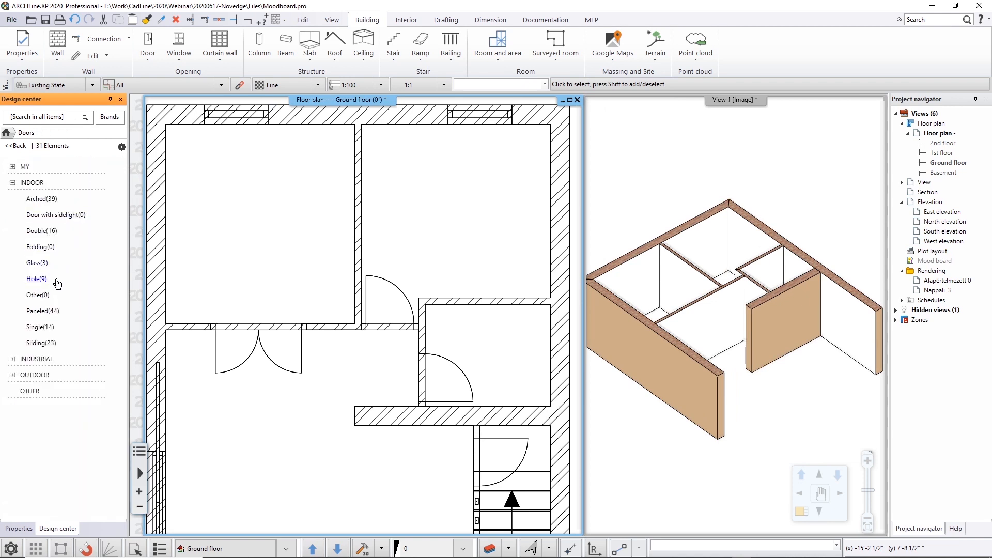
pyautogui.click(52, 216)
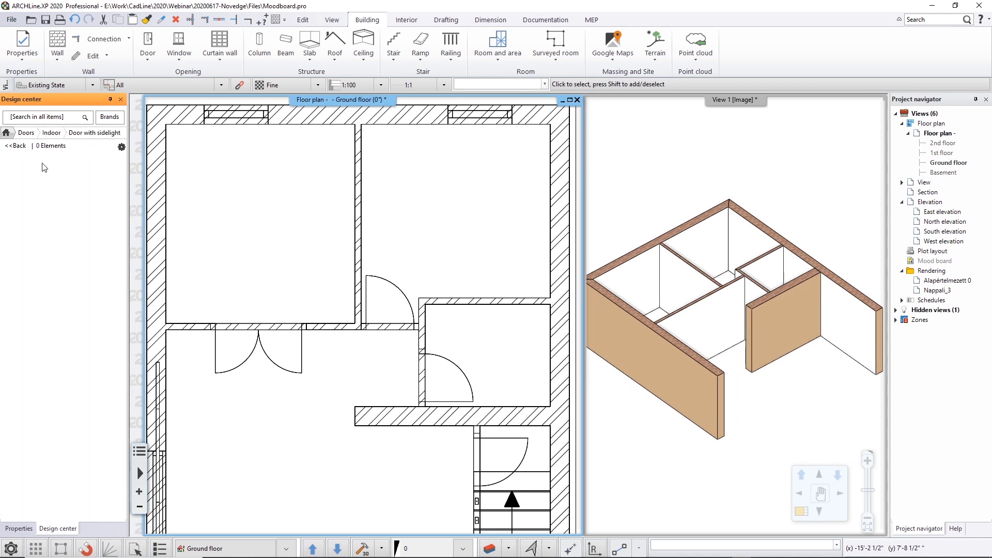
pyautogui.click(16, 145)
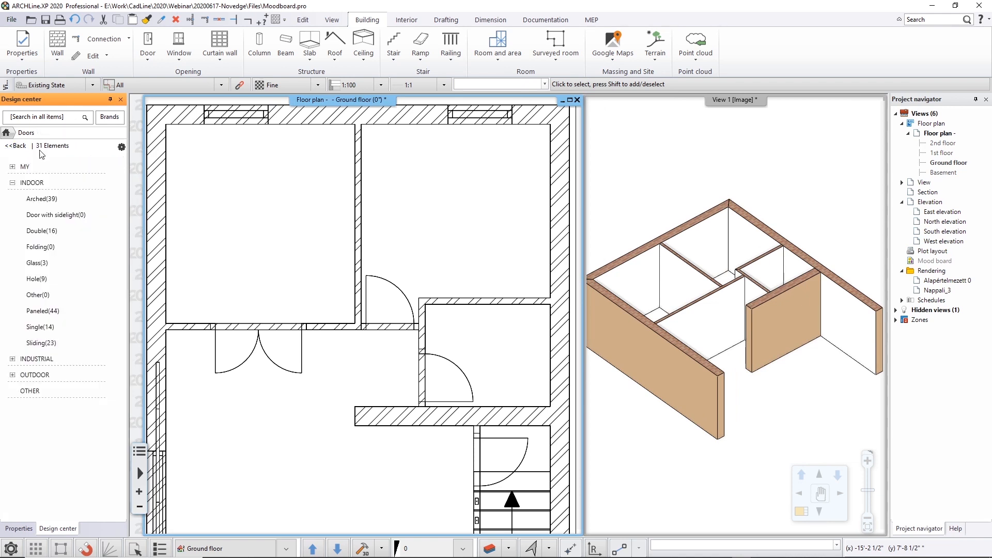
pyautogui.click(44, 312)
pyautogui.moveTo(82, 408)
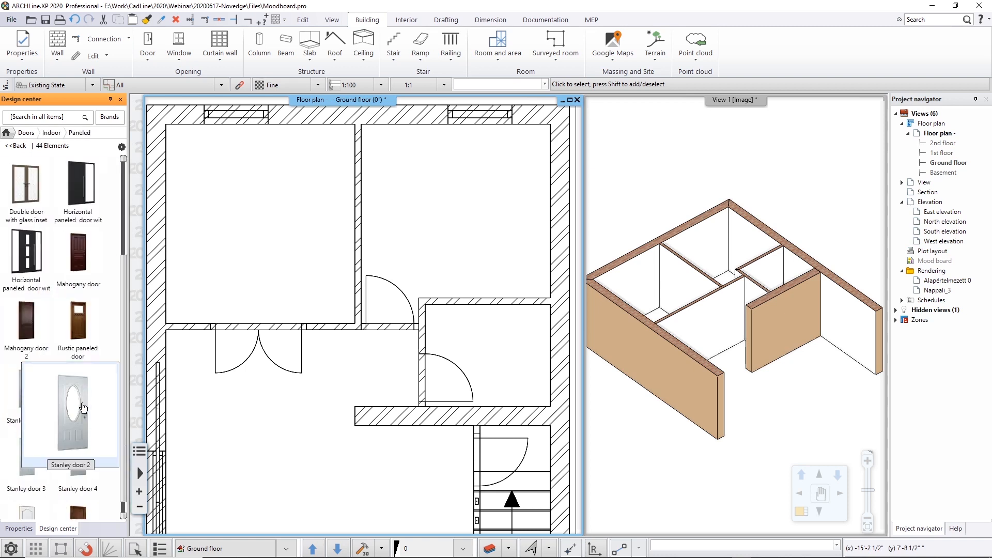
pyautogui.click(11, 147)
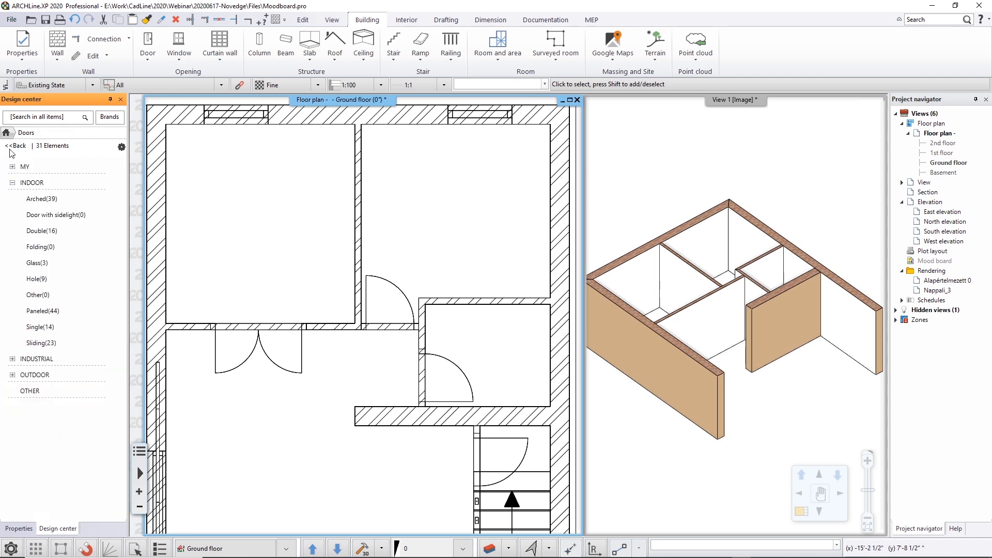
# Place a door by two points, style 900 x 2100 mm door in partition wall, in the small room's side wall with the DWG's swing.
pyautogui.click(147, 57)
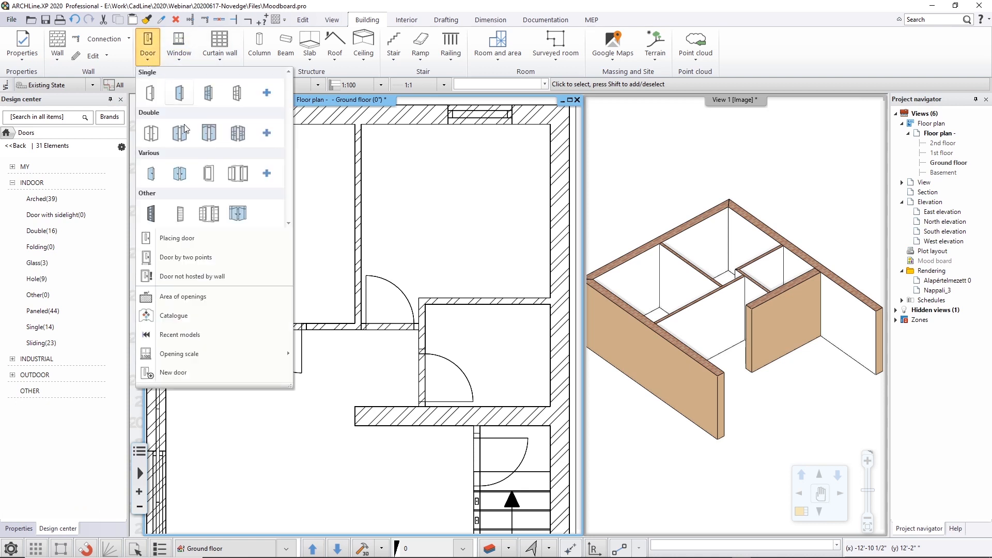
pyautogui.click(185, 256)
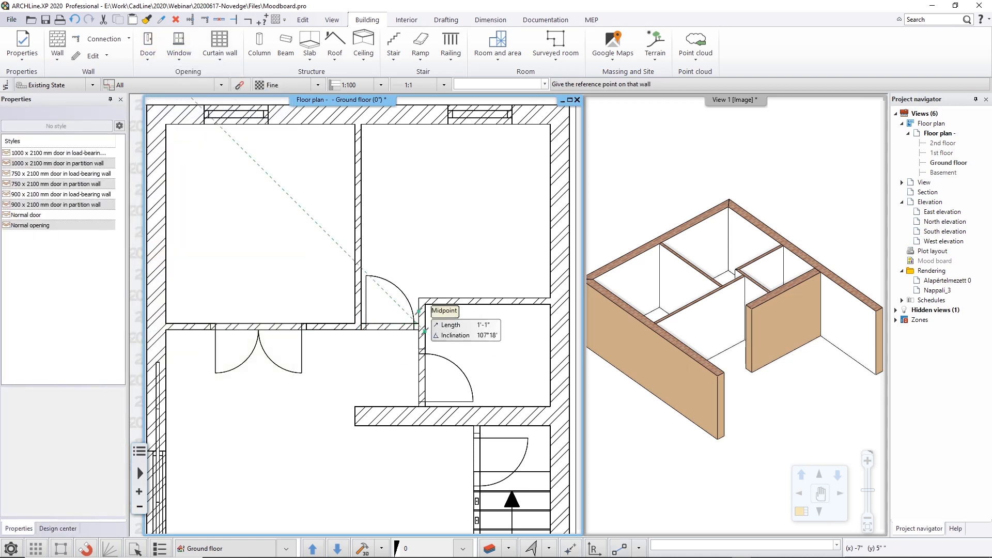
pyautogui.click(72, 204)
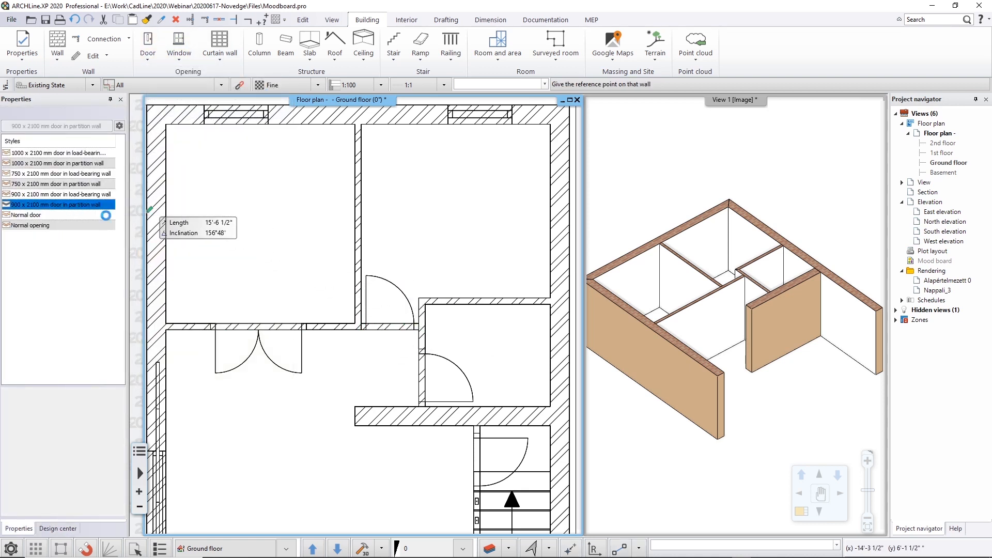
pyautogui.scroll(2, 341, 299)
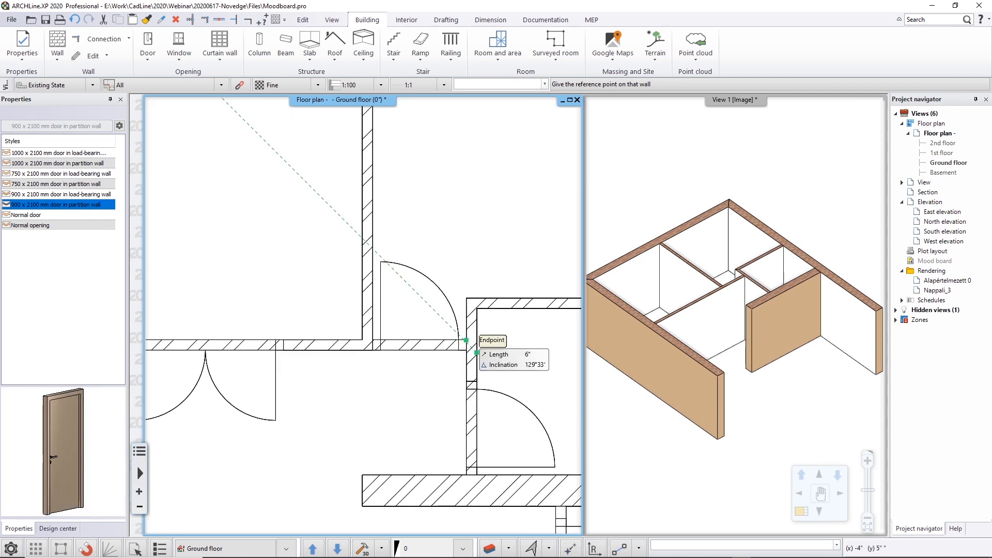
pyautogui.click(467, 340)
pyautogui.click(373, 340)
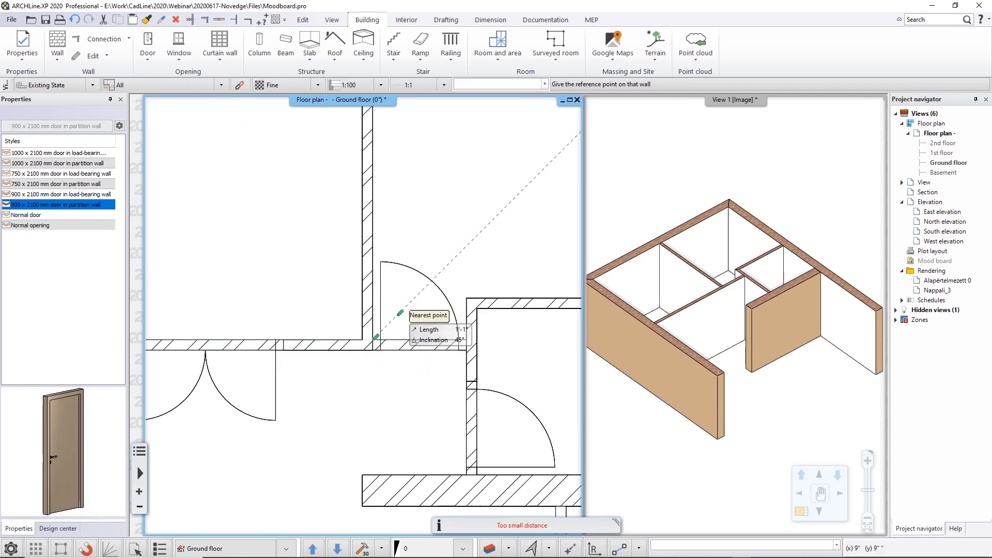
pyautogui.click(472, 382)
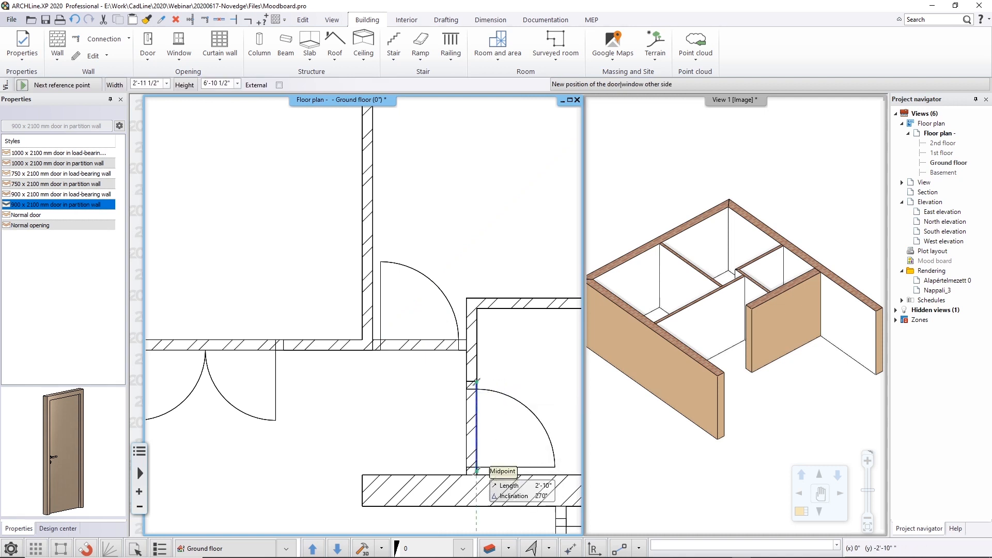
pyautogui.click(477, 475)
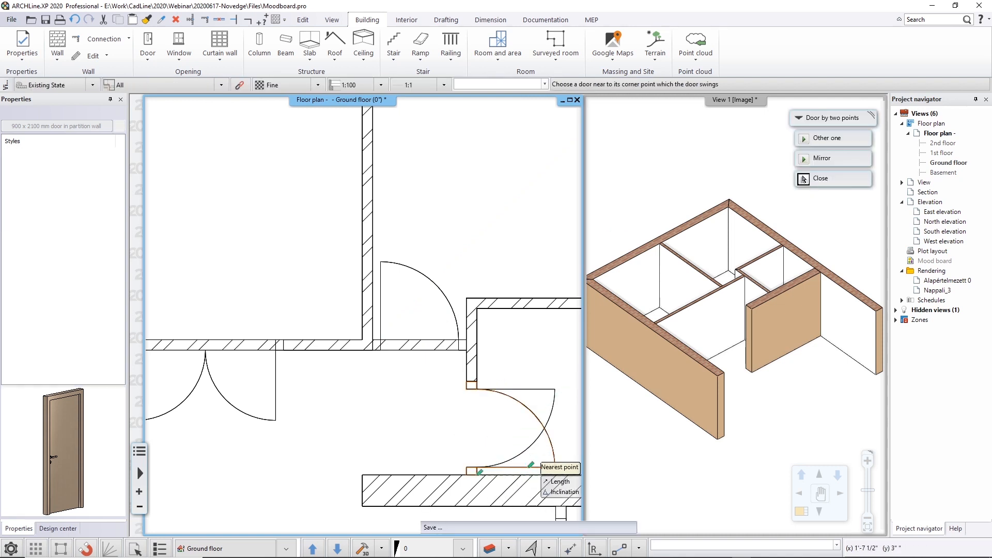
pyautogui.click(531, 465)
# Place a window by two points over the DWG opening in the outer wall of the bedroom beside the small room.
pyautogui.moveTo(709, 323); pyautogui.dragTo(533, 305, button='middle')
pyautogui.scroll(-4, 533, 305)
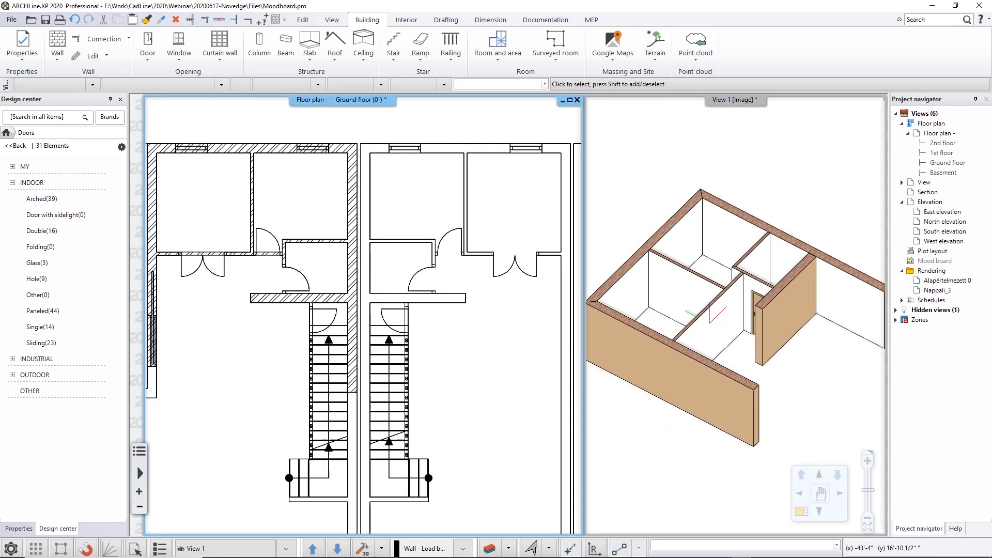
pyautogui.scroll(2, 349, 310)
pyautogui.scroll(2, 349, 310)
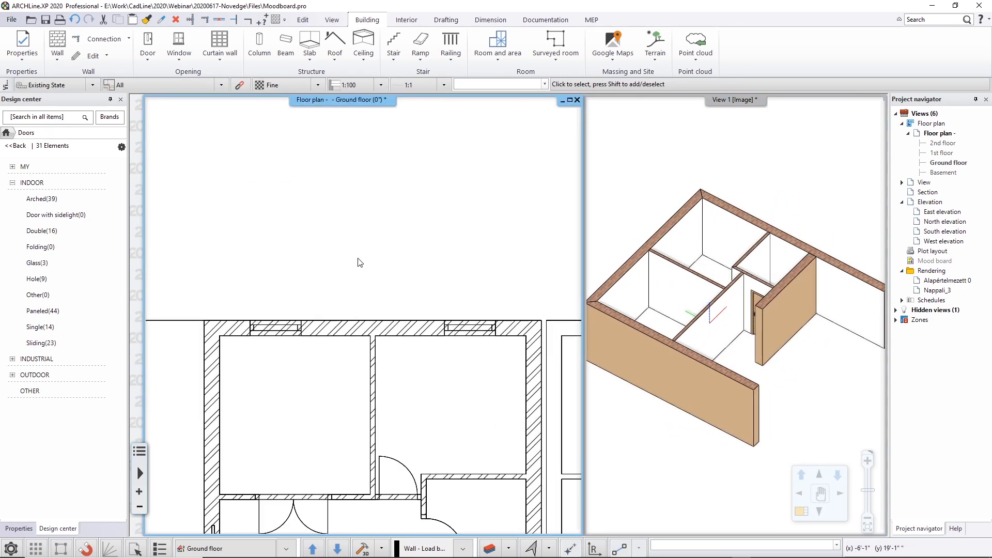
pyautogui.click(181, 56)
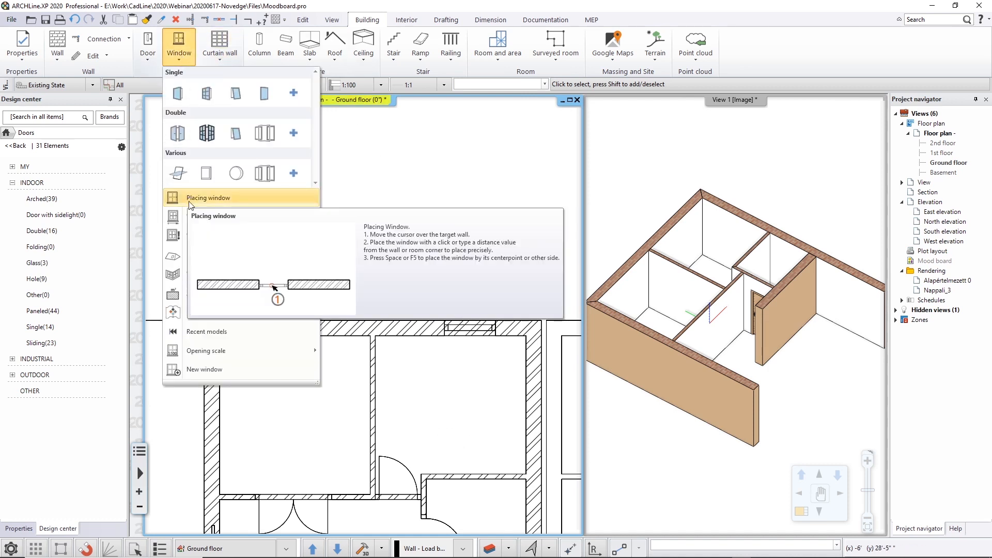
pyautogui.click(203, 222)
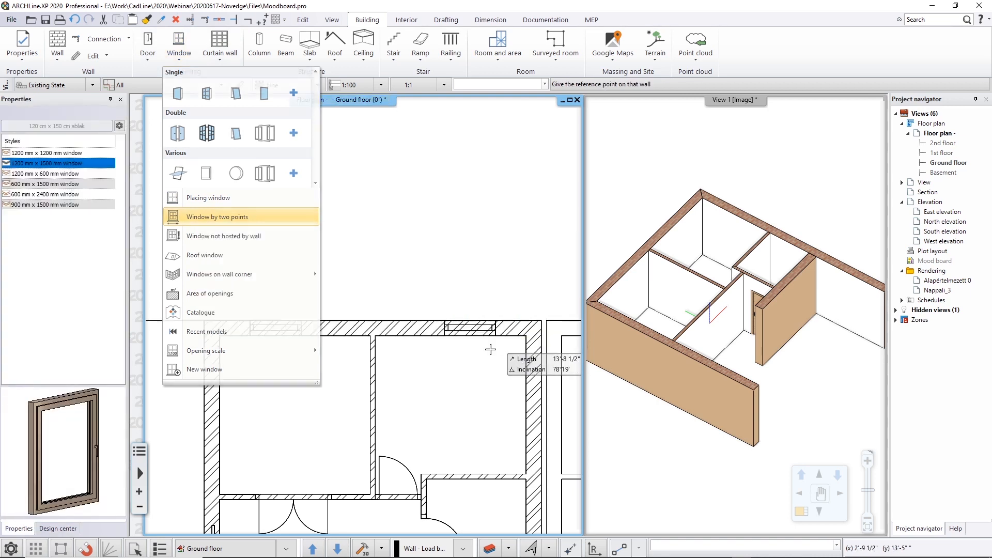
pyautogui.click(445, 336)
pyautogui.click(495, 336)
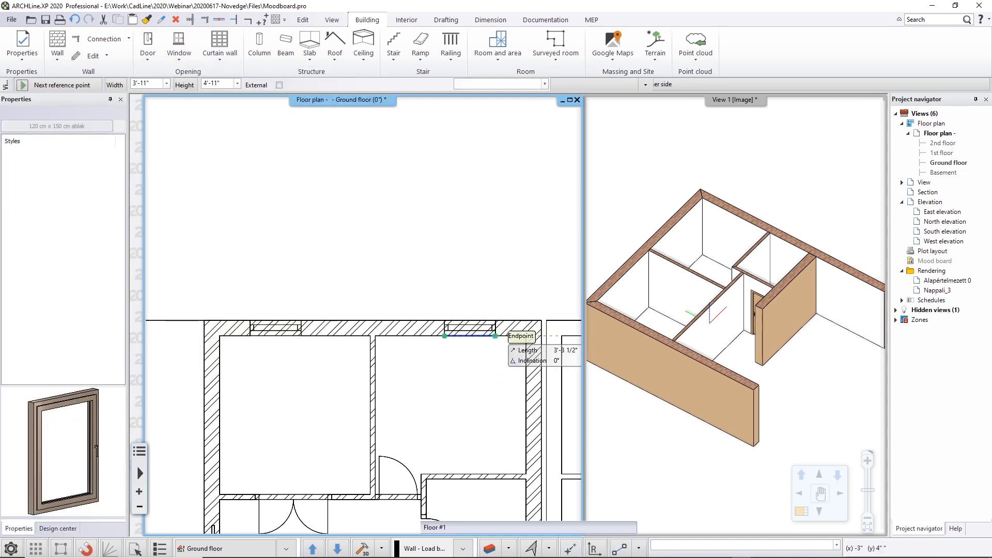
pyautogui.click(465, 246)
pyautogui.click(455, 337)
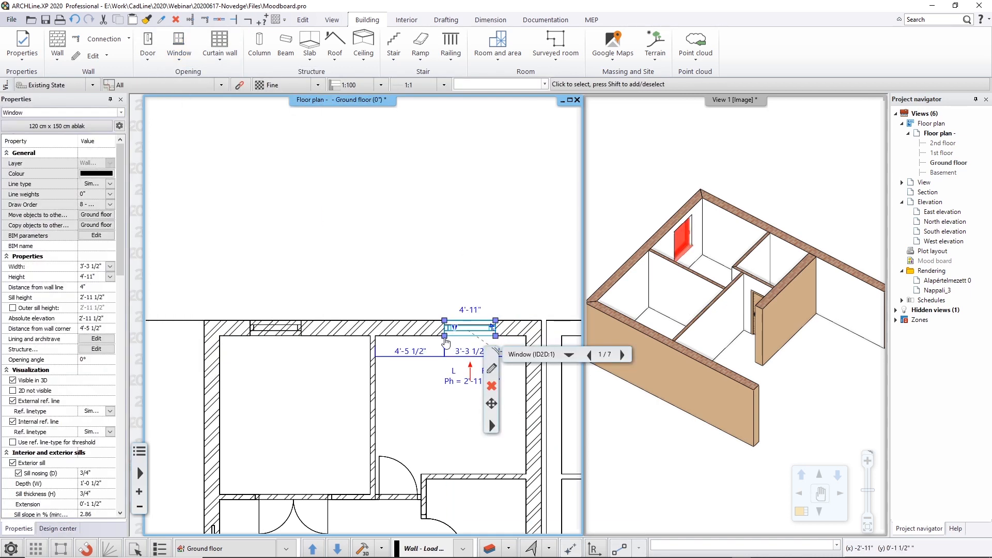
# Repeat the two-point window placement over the DWG opening in the other bedroom's outer wall.
pyautogui.click(445, 337)
pyautogui.click(481, 394)
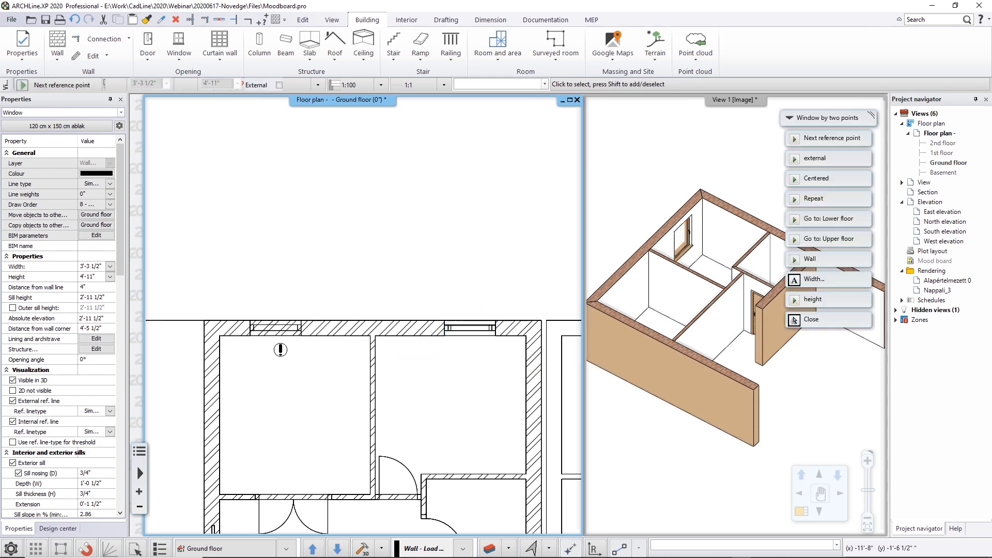
pyautogui.click(250, 336)
pyautogui.press('Escape')
pyautogui.scroll(-1, 325, 228)
pyautogui.scroll(-2, 408, 434)
pyautogui.moveTo(408, 434); pyautogui.dragTo(336, 164, button='middle')
pyautogui.scroll(-2, 353, 311)
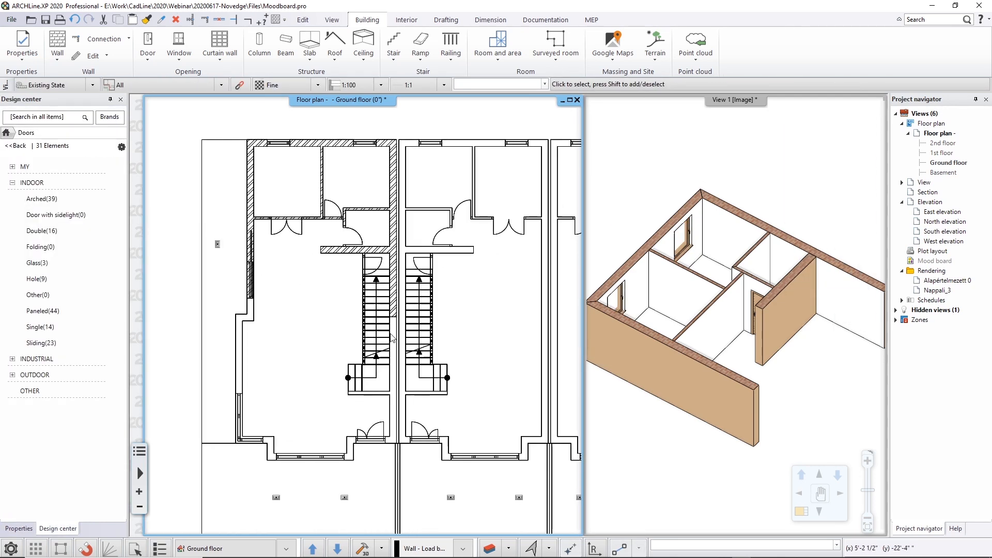
pyautogui.click(489, 549)
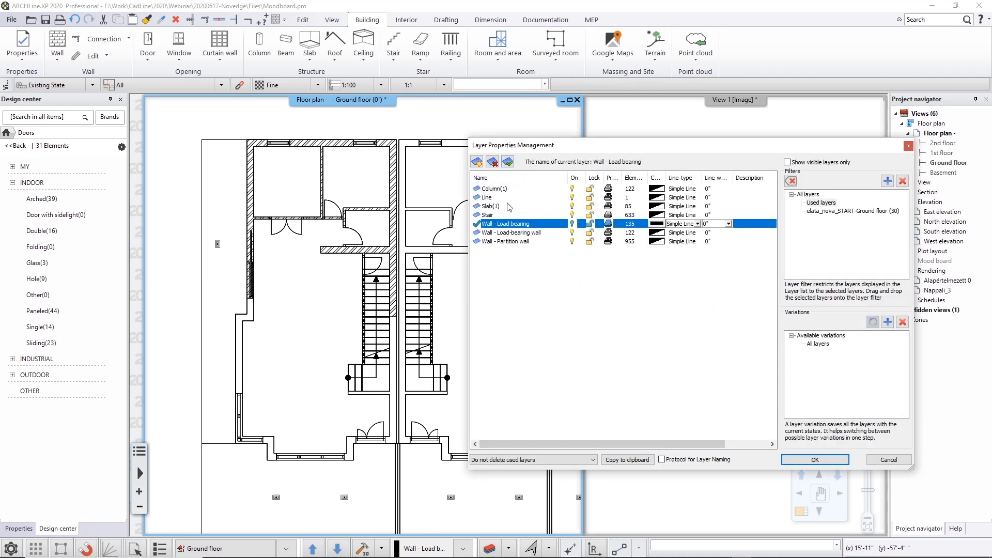
pyautogui.click(827, 213)
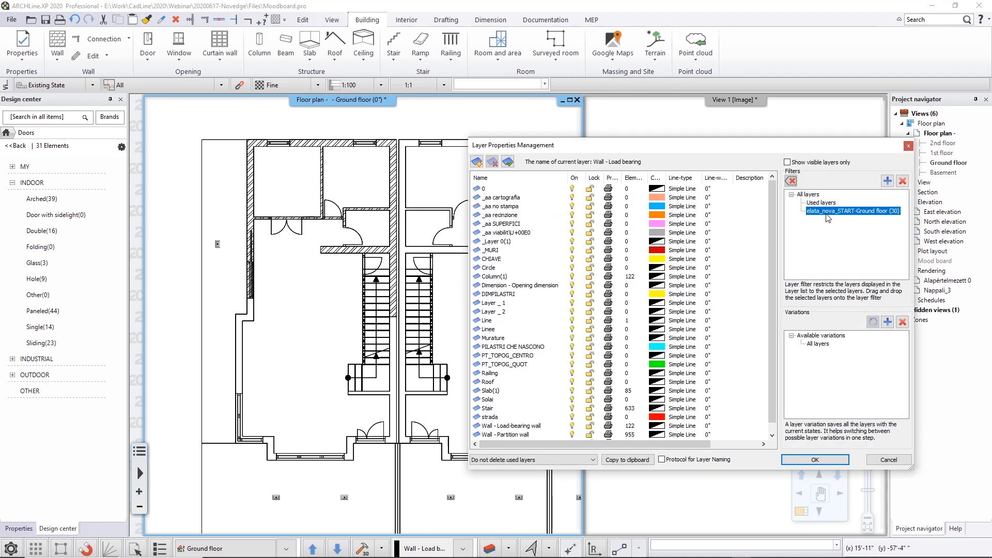
pyautogui.click(519, 198)
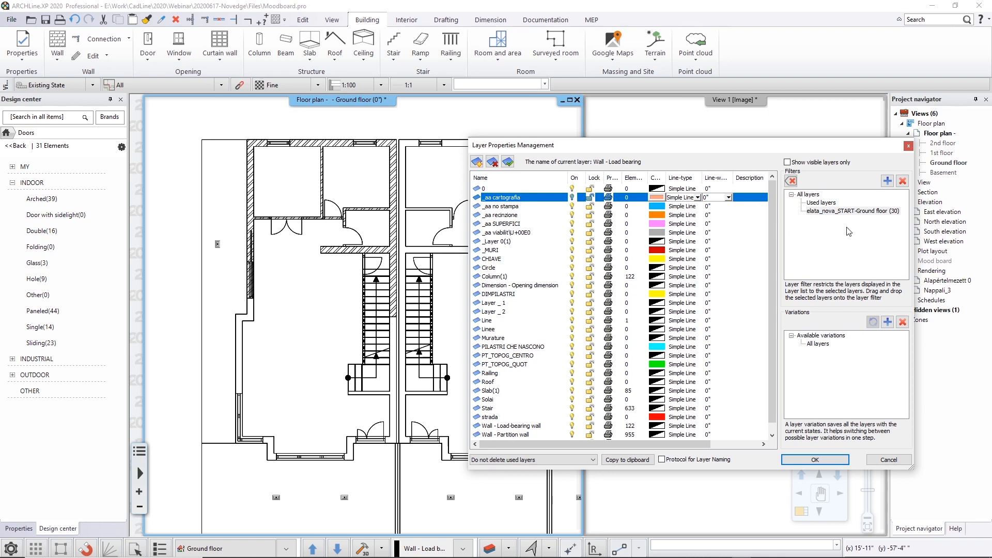
pyautogui.click(829, 213)
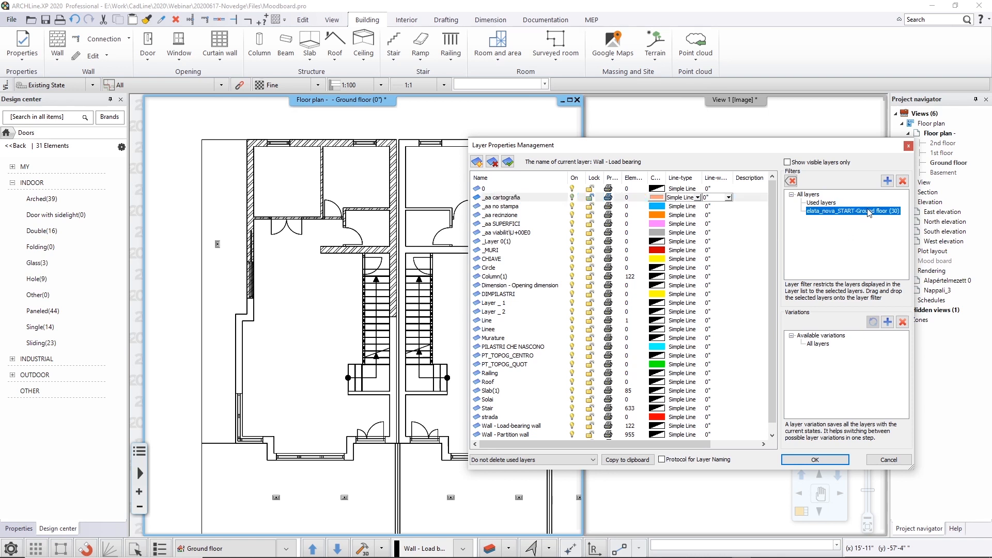
pyautogui.click(516, 209)
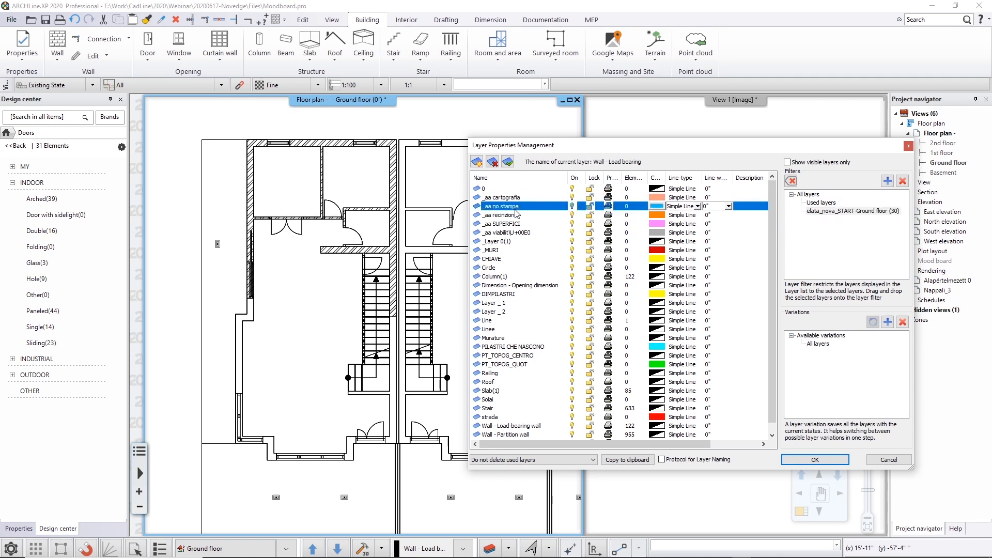
pyautogui.click(504, 205)
pyautogui.press('Escape')
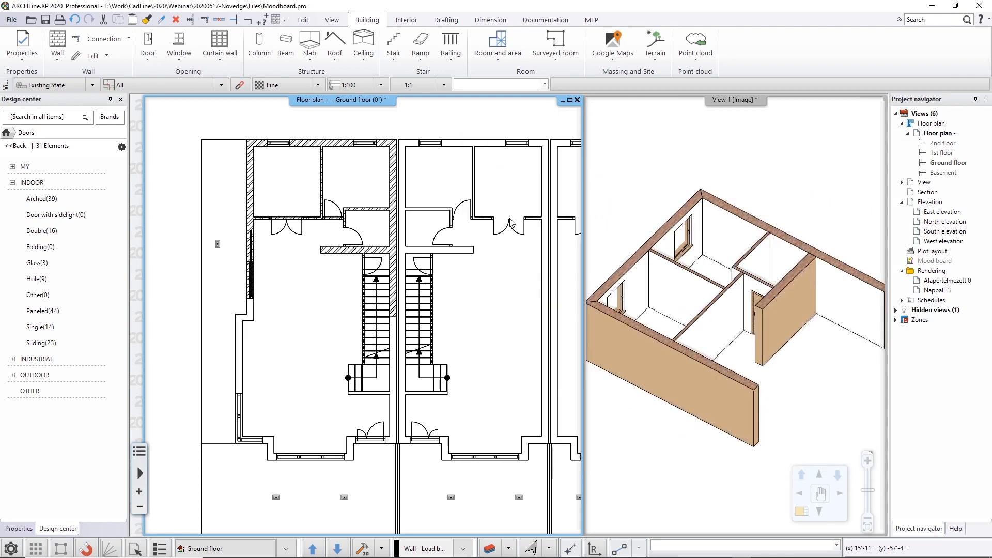
# Filter the layers by elata_nova_START-Ground floor and switch all of them off to hide the imported DWG drawing.
pyautogui.click(491, 550)
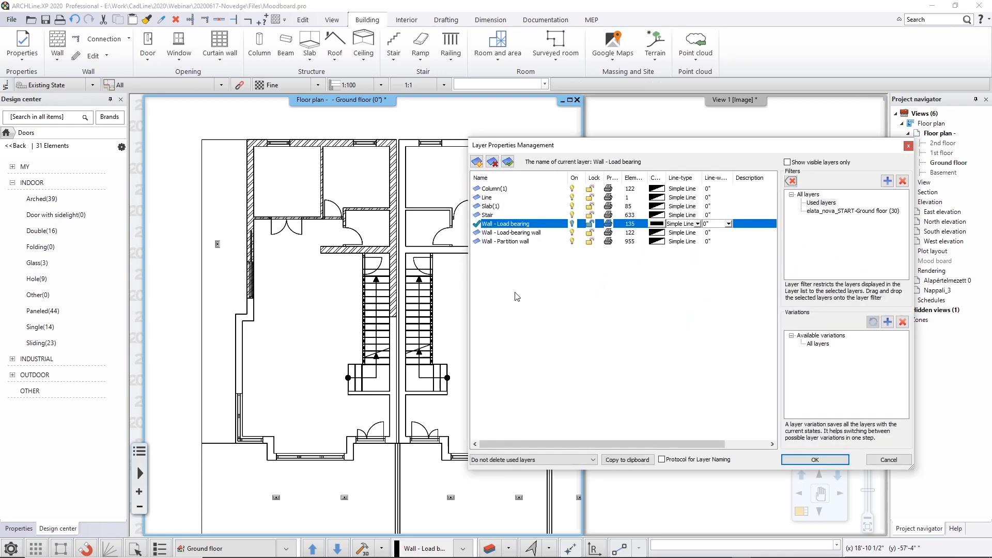
pyautogui.click(814, 212)
pyautogui.click(514, 233)
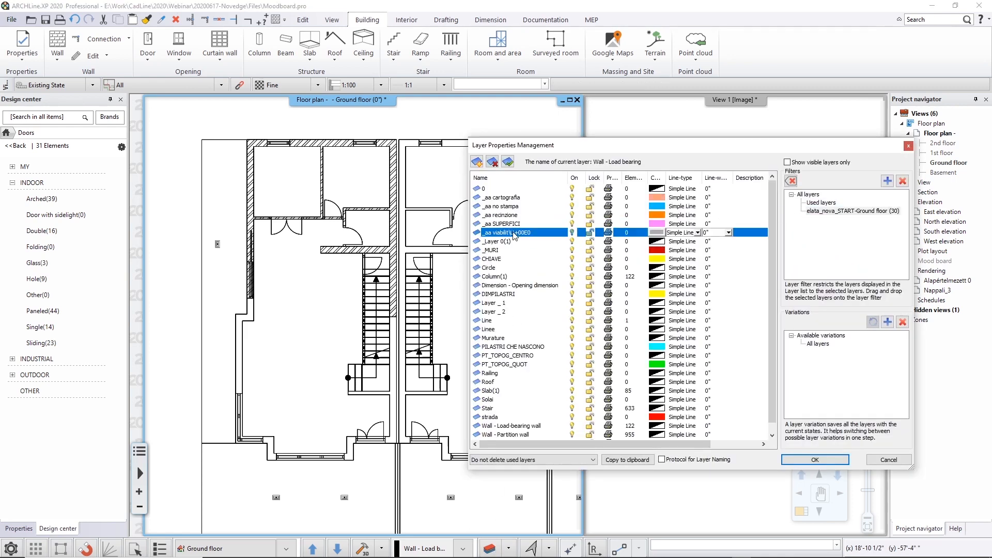
pyautogui.hotkey('ctrl', 'a')
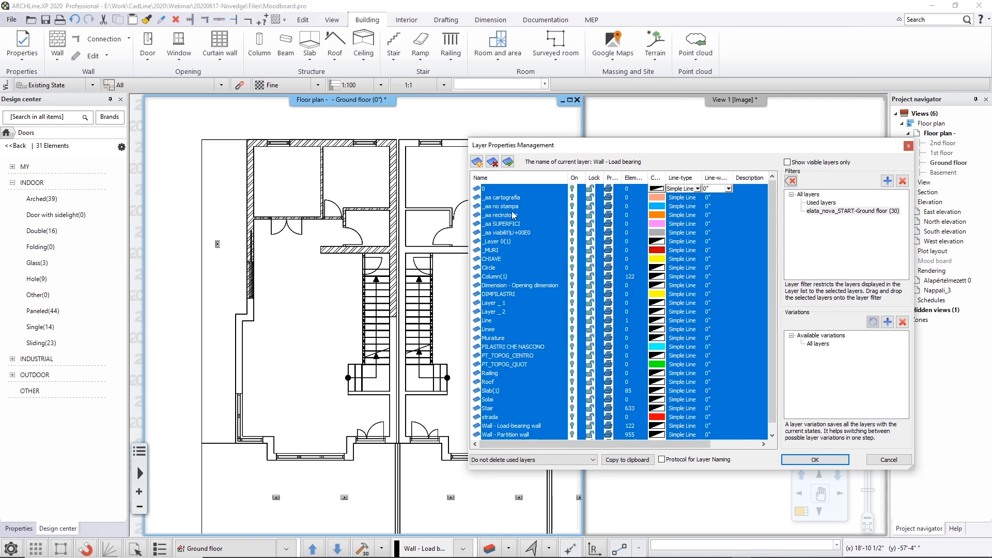
pyautogui.click(589, 190)
pyautogui.click(815, 459)
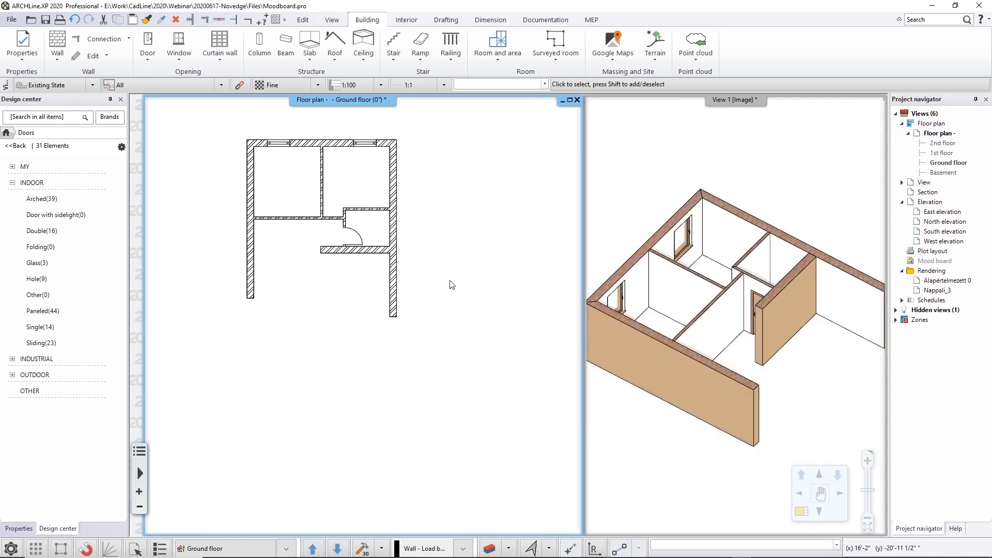
# Open the properties of the long exterior side wall opposite the stair side and access its Wall Framing settings.
pyautogui.scroll(3, 313, 254)
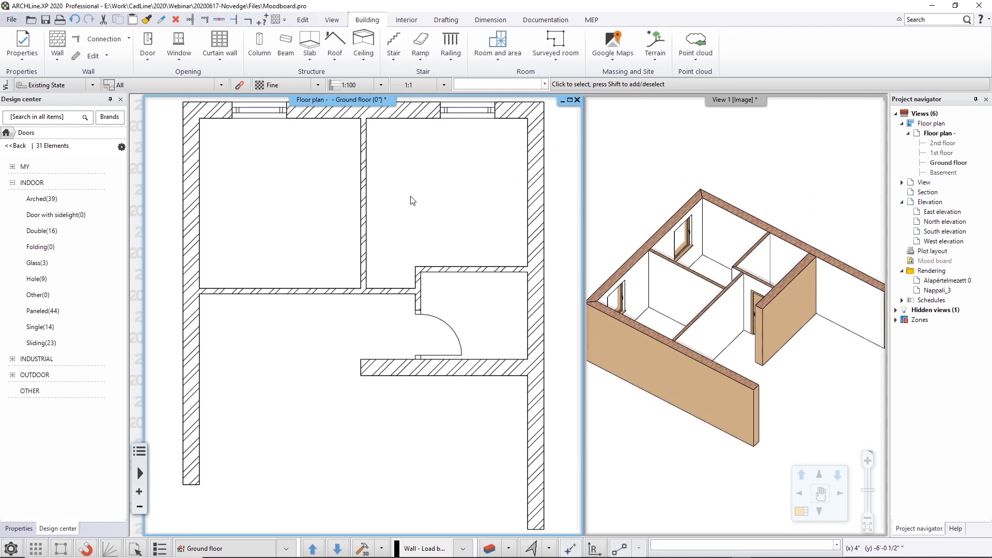
pyautogui.scroll(-4, 348, 256)
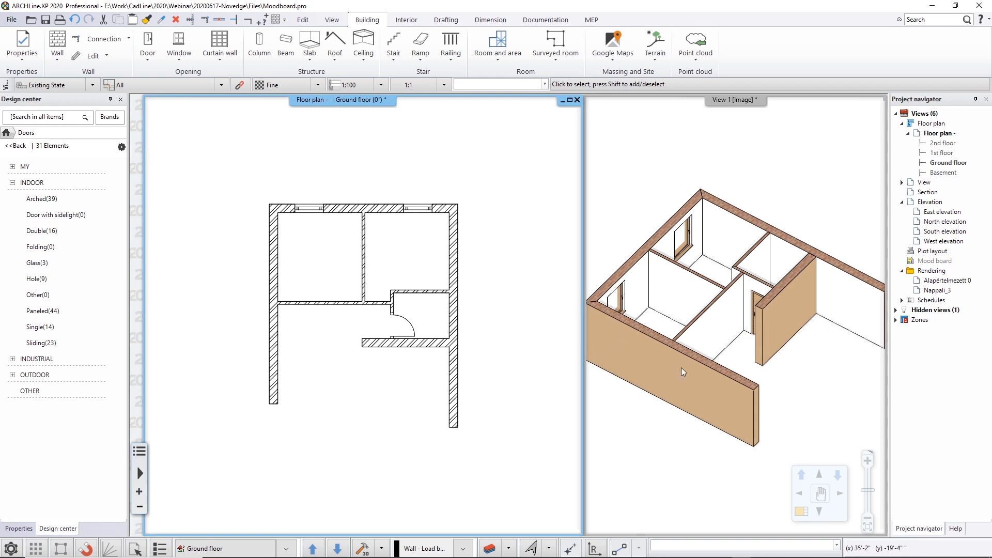
pyautogui.click(276, 253)
pyautogui.rightClick(297, 357)
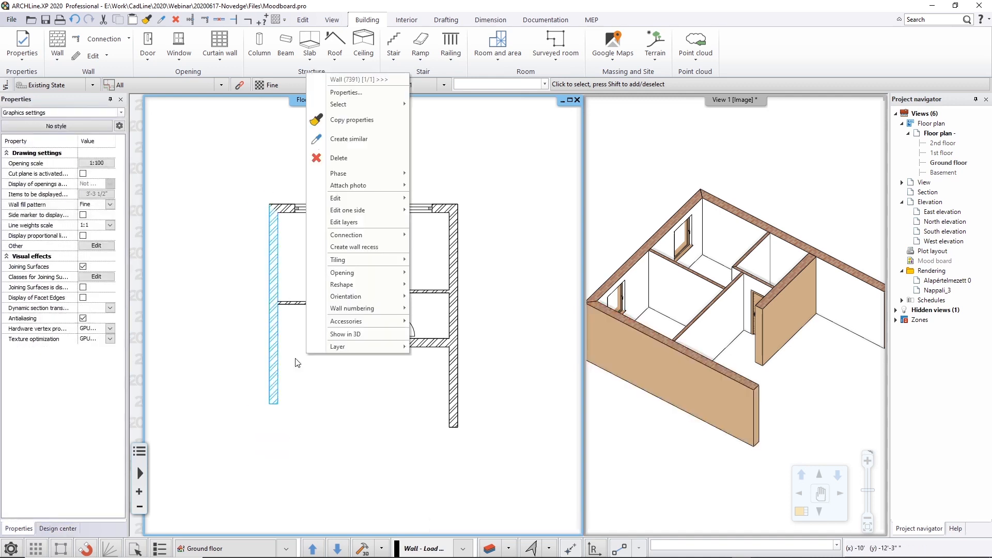
pyautogui.click(347, 92)
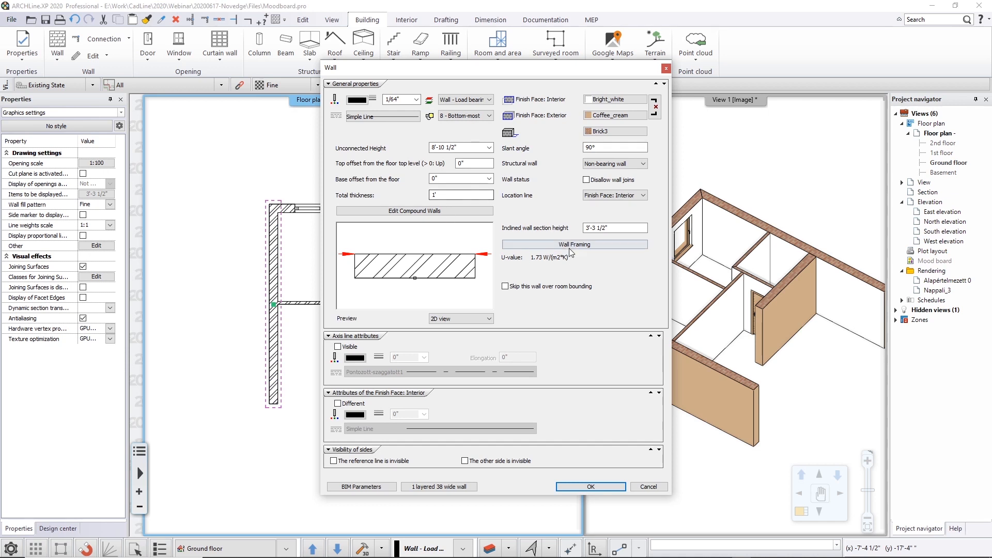
pyautogui.click(571, 246)
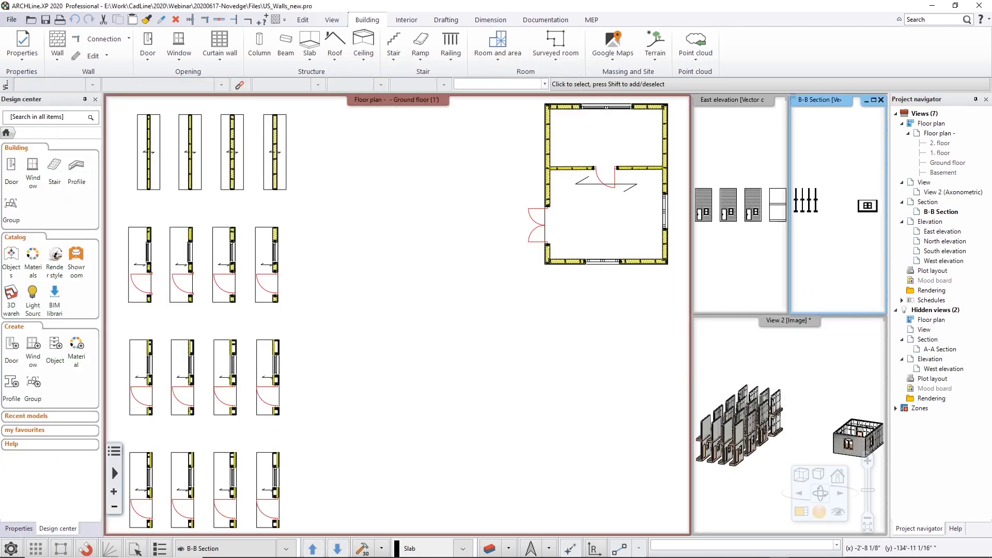
# Inspect the sample framed walls in the enlarged 3D view and review one lower wall's Wall Framing settings, including the inner stud.
pyautogui.doubleClick(789, 321)
pyautogui.moveTo(129, 181); pyautogui.dragTo(280, 244, button='middle')
pyautogui.scroll(2, 281, 244)
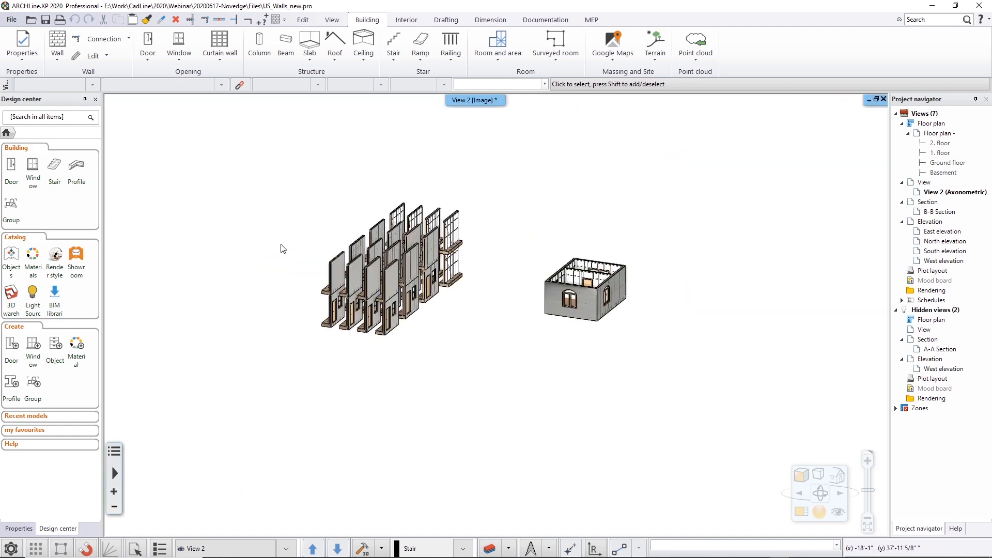
pyautogui.scroll(5, 362, 279)
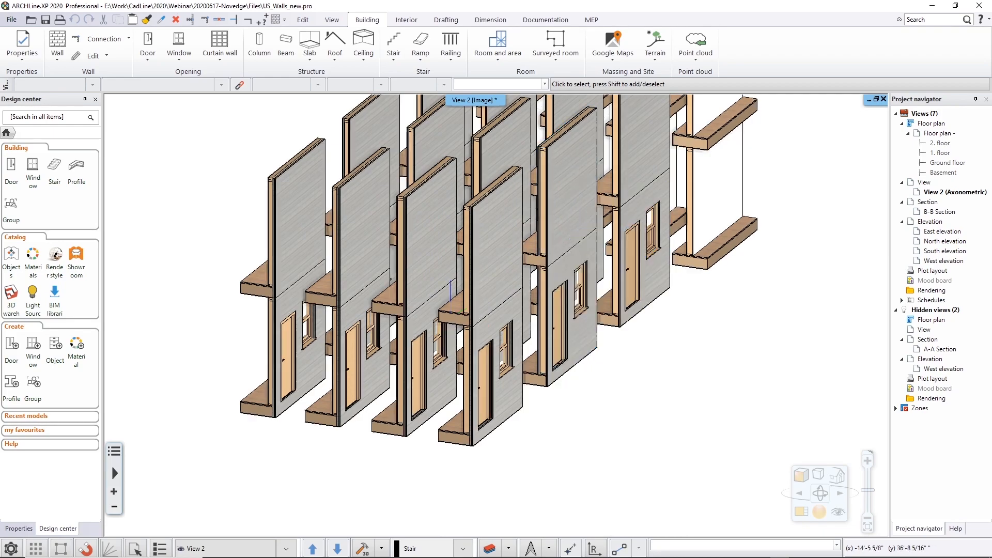
pyautogui.keyDown('shift'); pyautogui.moveTo(563, 266); pyautogui.dragTo(540, 269, button='middle'); pyautogui.keyUp('shift')
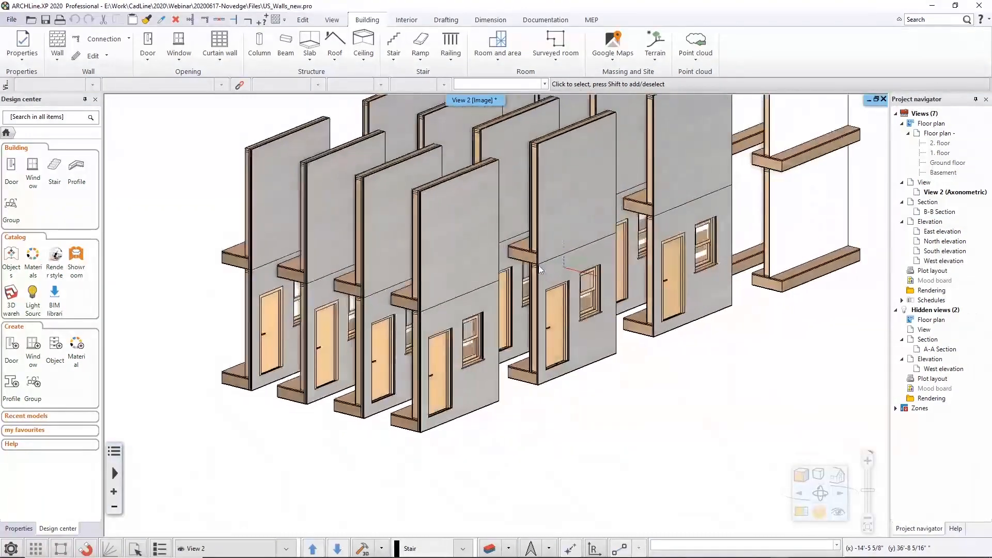
pyautogui.scroll(4, 484, 317)
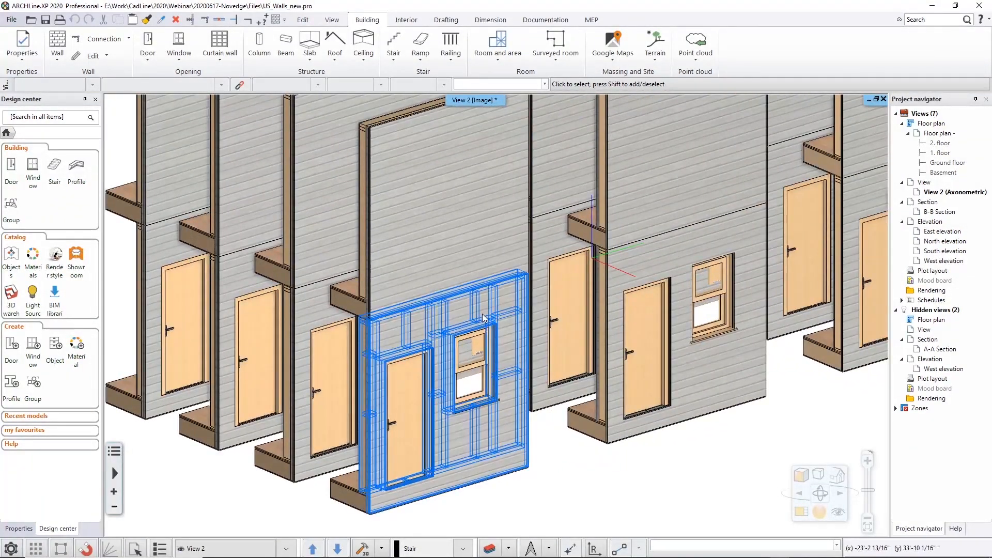
pyautogui.click(483, 317)
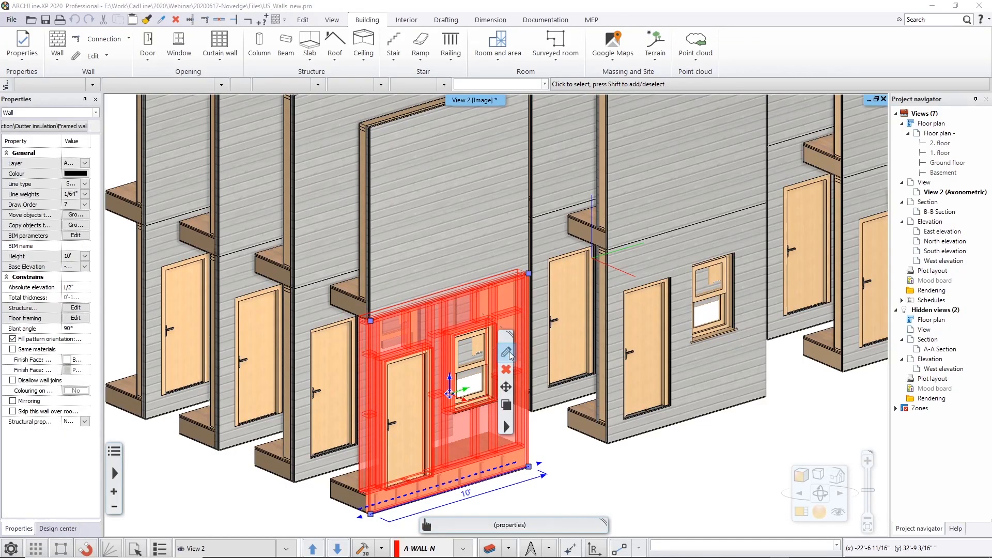
pyautogui.click(508, 353)
pyautogui.click(535, 248)
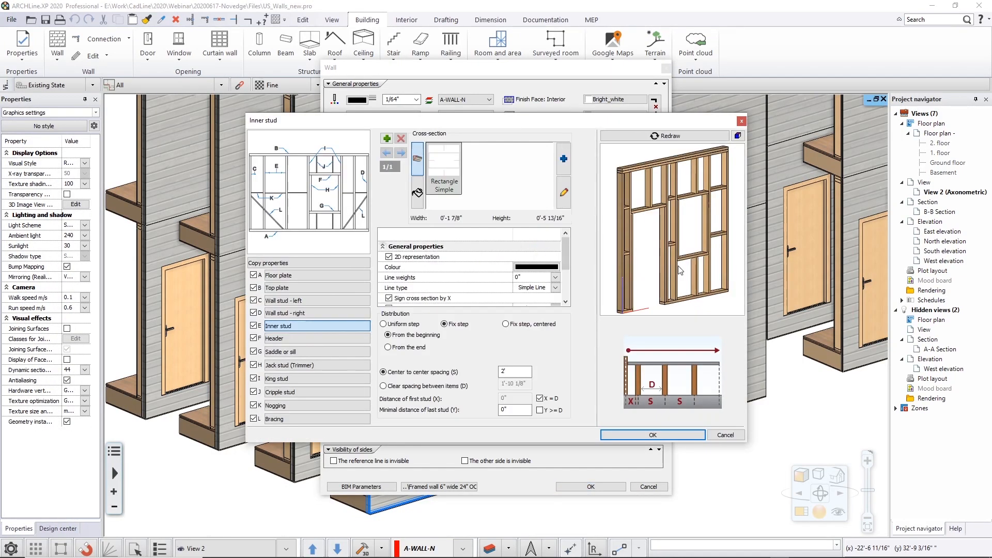
pyautogui.click(719, 436)
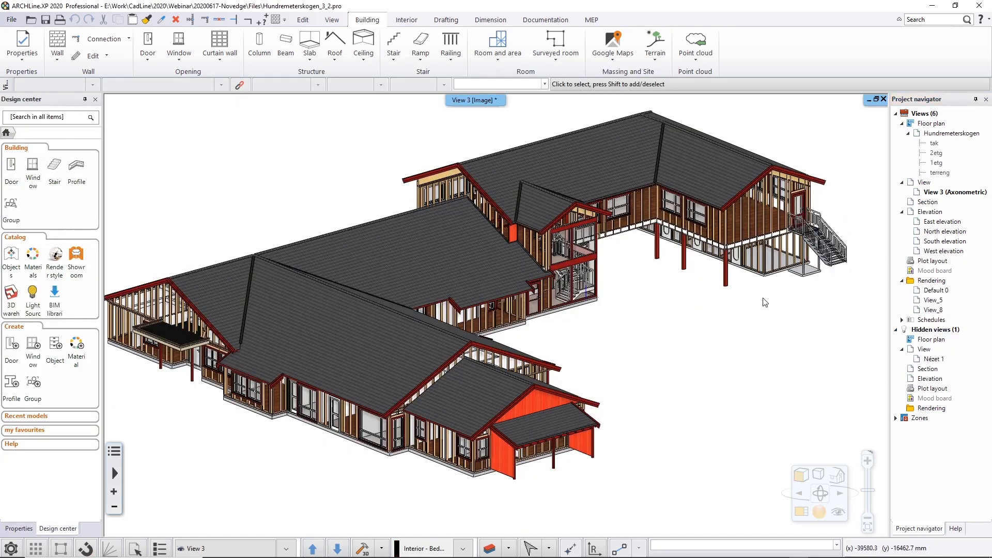
# Examine the framed building in Hundremeterskogen_3_2, then close the open wall and framing dialogs without changes and return to the Moodboard project.
pyautogui.moveTo(665, 271); pyautogui.dragTo(625, 285, button='middle')
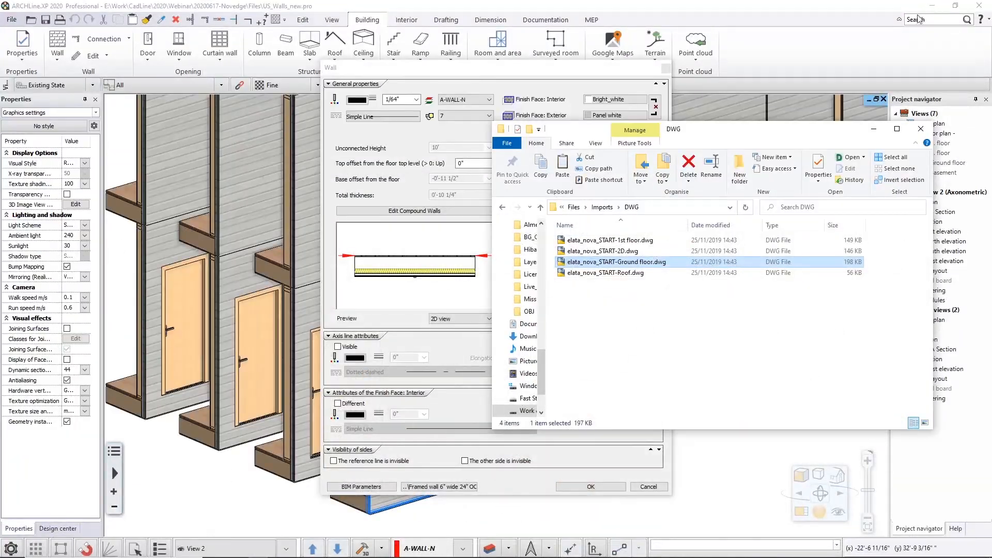
pyautogui.click(874, 129)
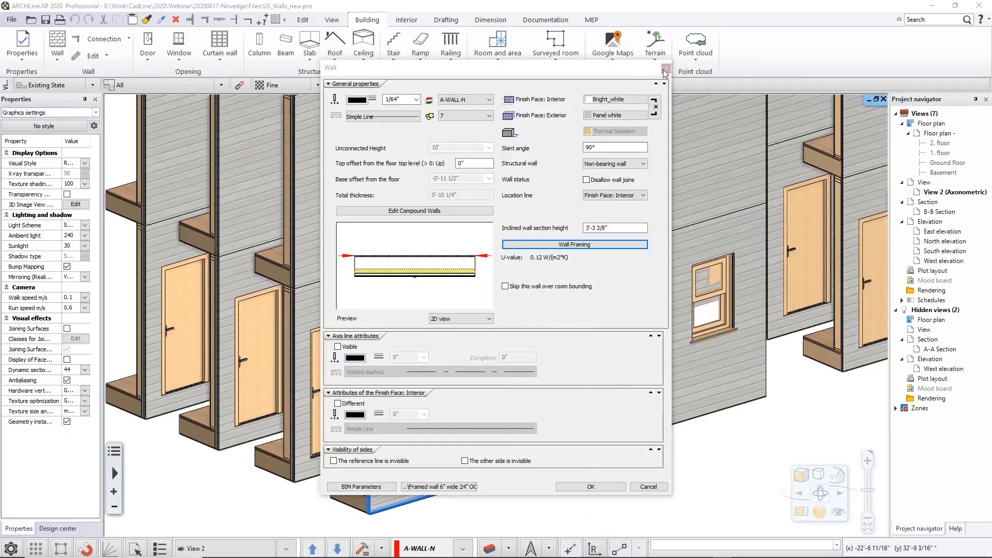
pyautogui.click(666, 69)
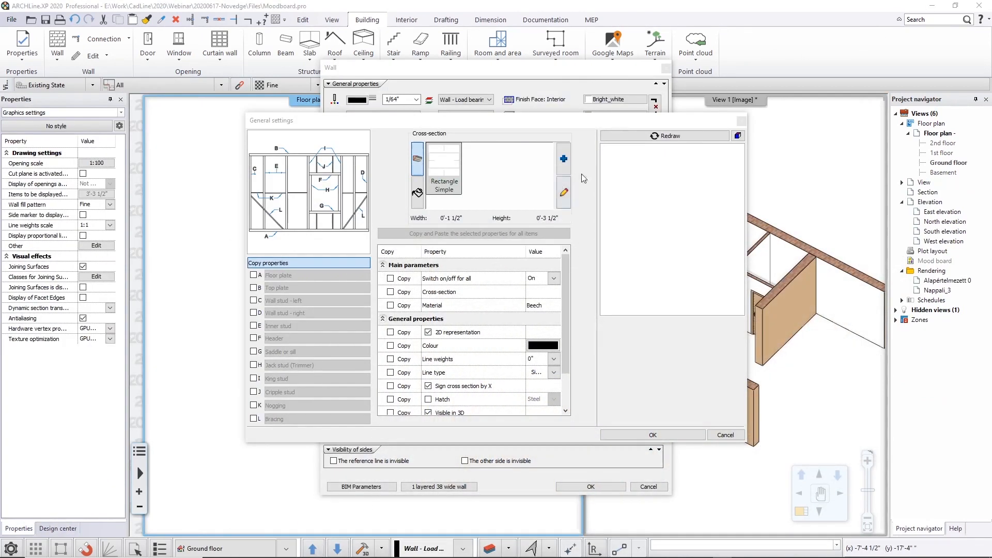
pyautogui.click(742, 122)
pyautogui.click(666, 68)
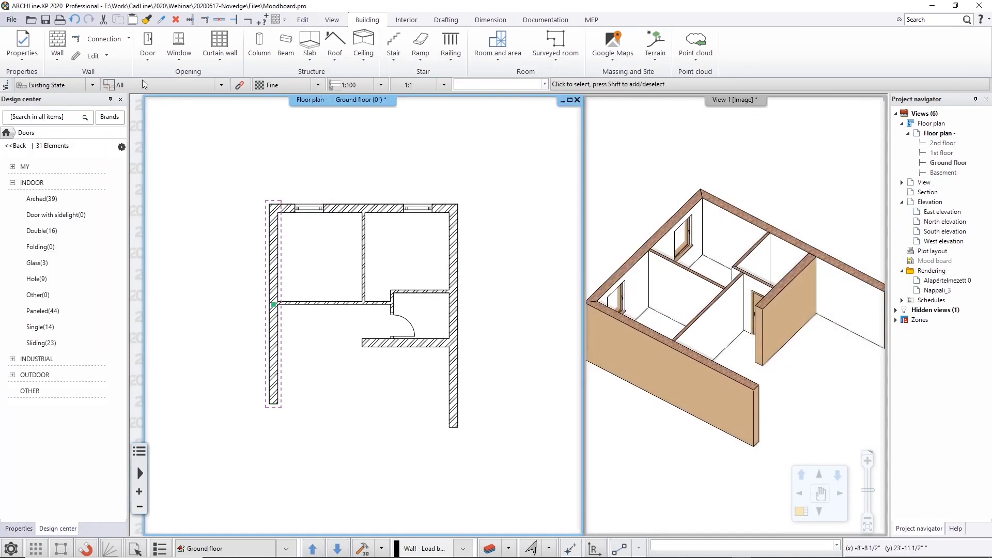
# Open elata_nova_3_openings_interior.pro from the Elata_Phases folder, leaving the current project without saving it.
pyautogui.click(11, 19)
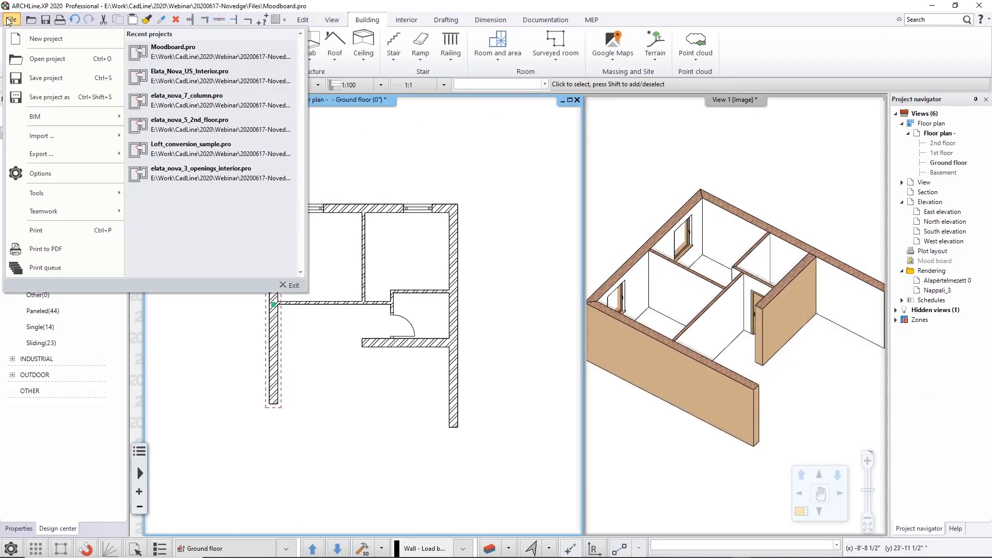
pyautogui.click(47, 62)
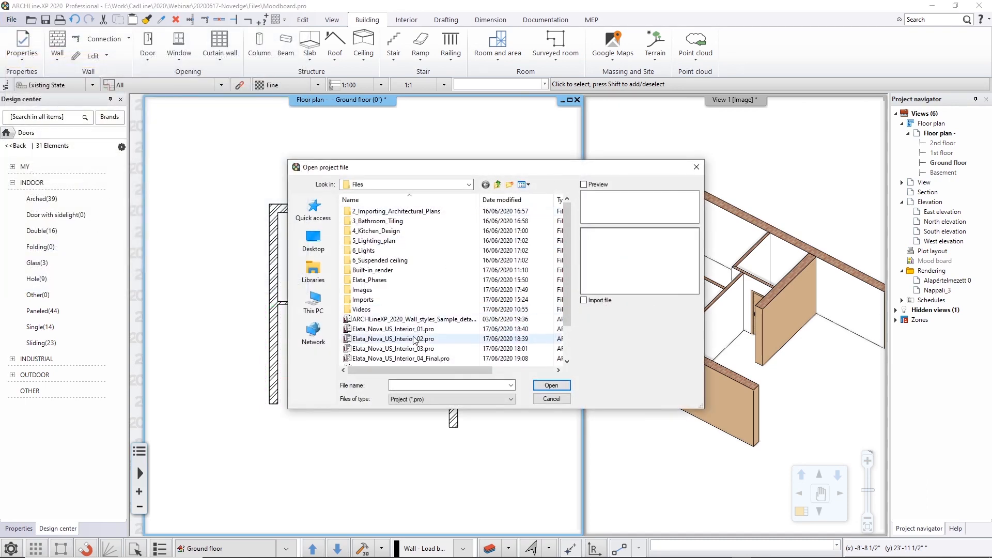
pyautogui.doubleClick(366, 282)
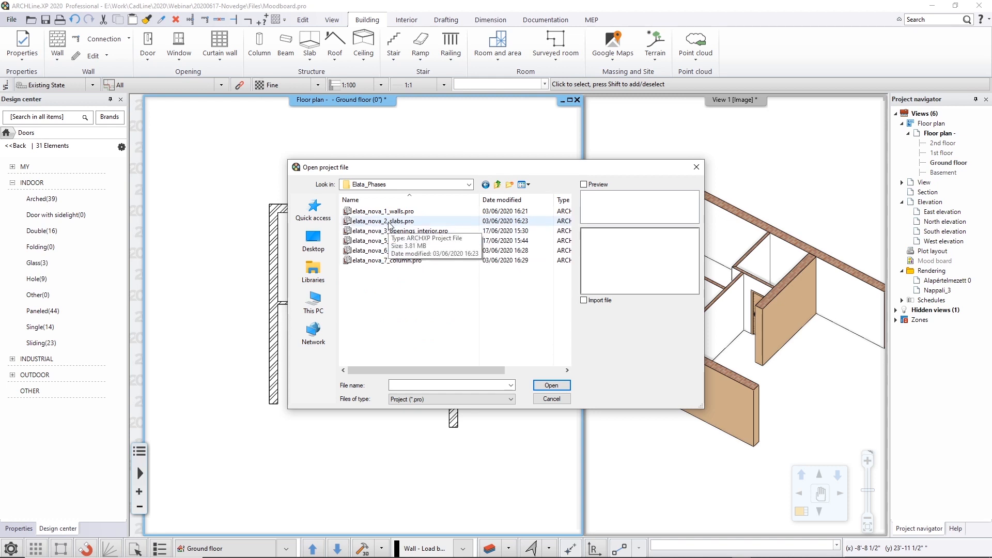
pyautogui.click(389, 222)
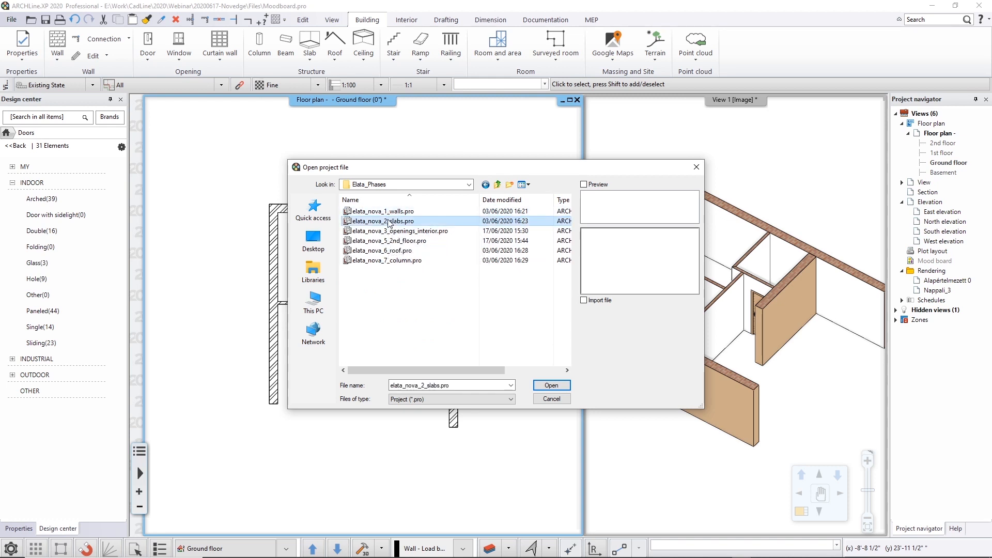
pyautogui.doubleClick(393, 231)
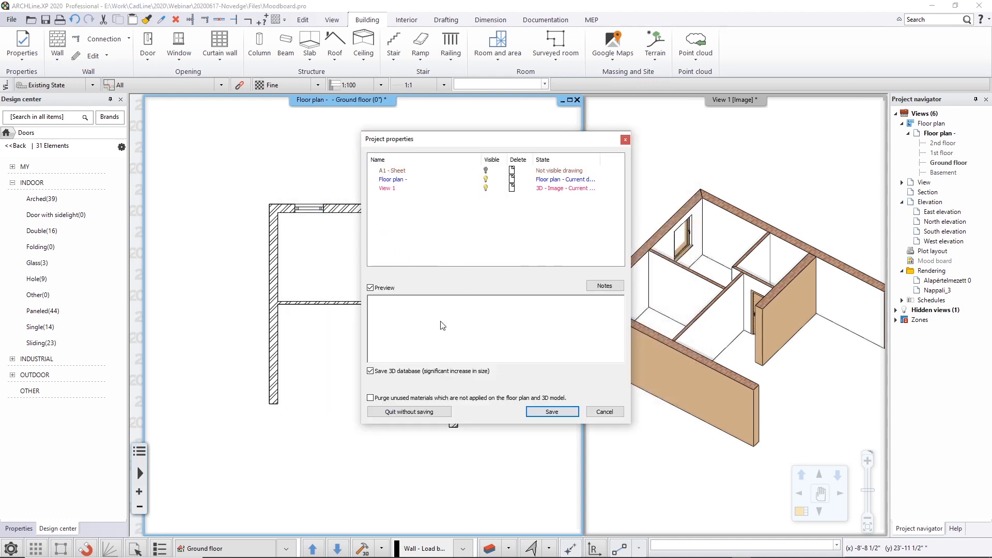
pyautogui.click(419, 411)
pyautogui.click(517, 309)
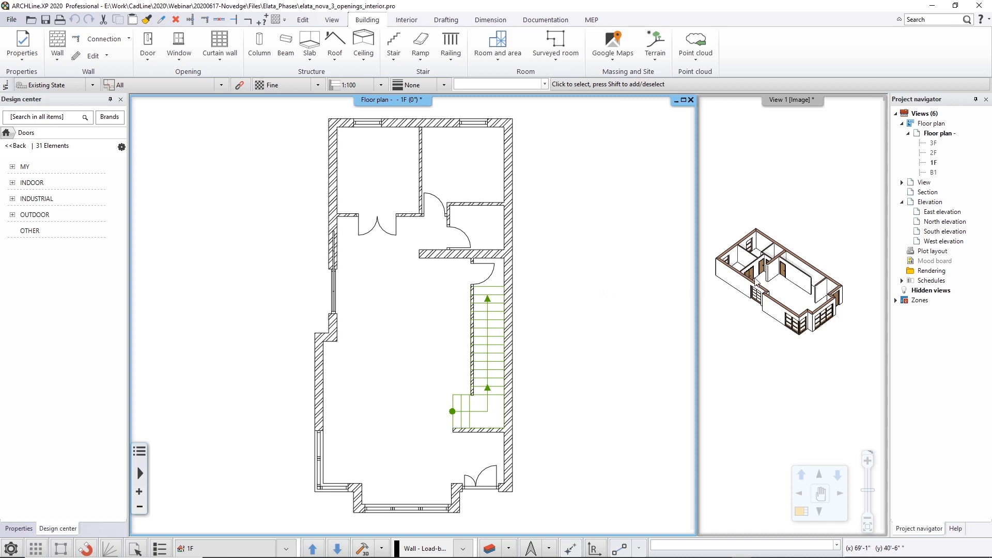
# Create a slab by walls in the 1 layered 30 r.c. style around all the walls on floor 1F and check it in 3D.
pyautogui.click(785, 294)
pyautogui.moveTo(785, 295); pyautogui.dragTo(765, 291)
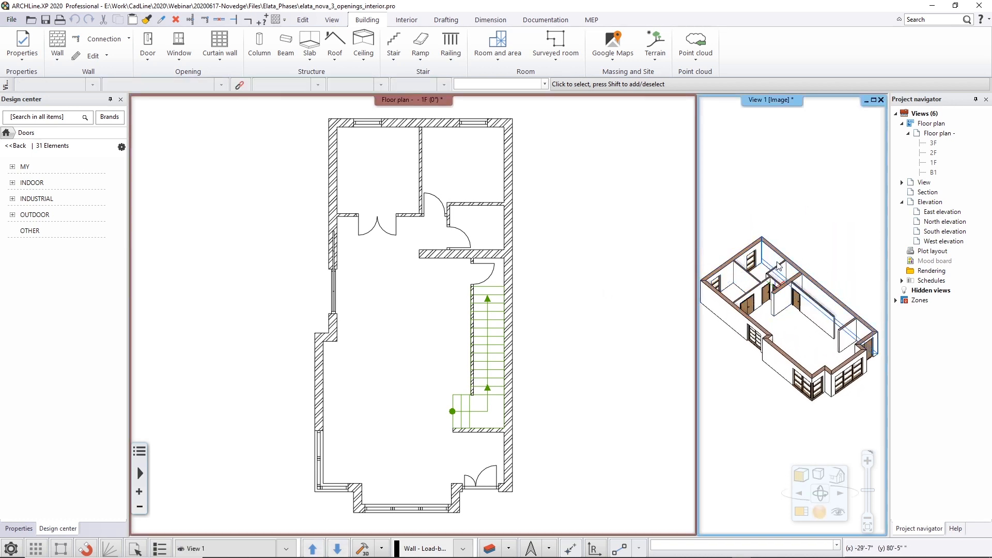
pyautogui.click(565, 296)
pyautogui.scroll(1, 558, 292)
pyautogui.scroll(-3, 426, 252)
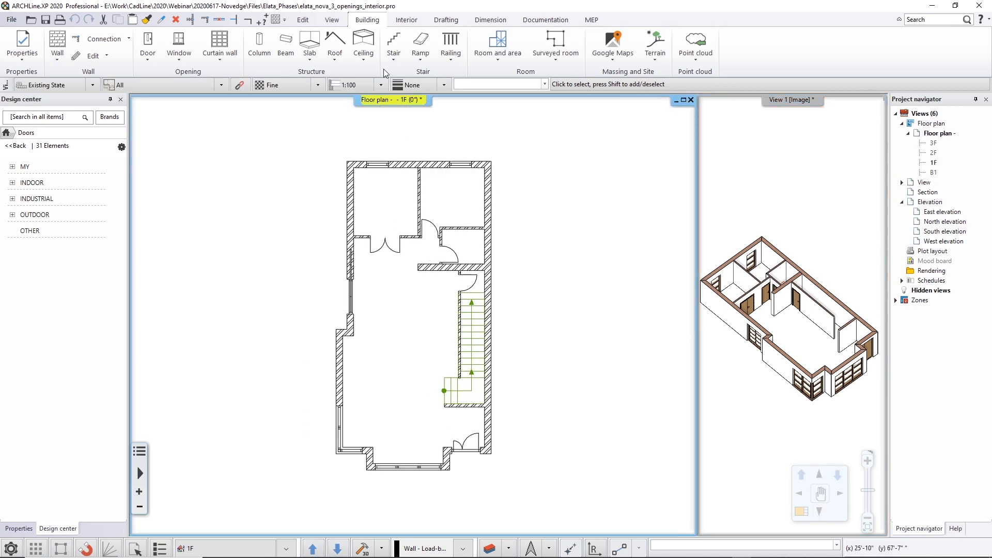
pyautogui.click(309, 56)
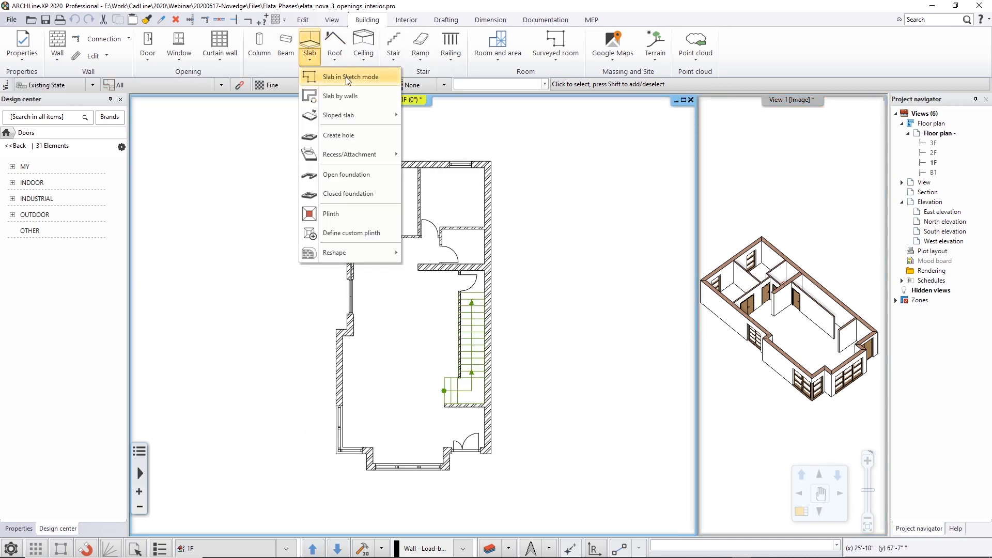
pyautogui.click(341, 99)
pyautogui.click(279, 138)
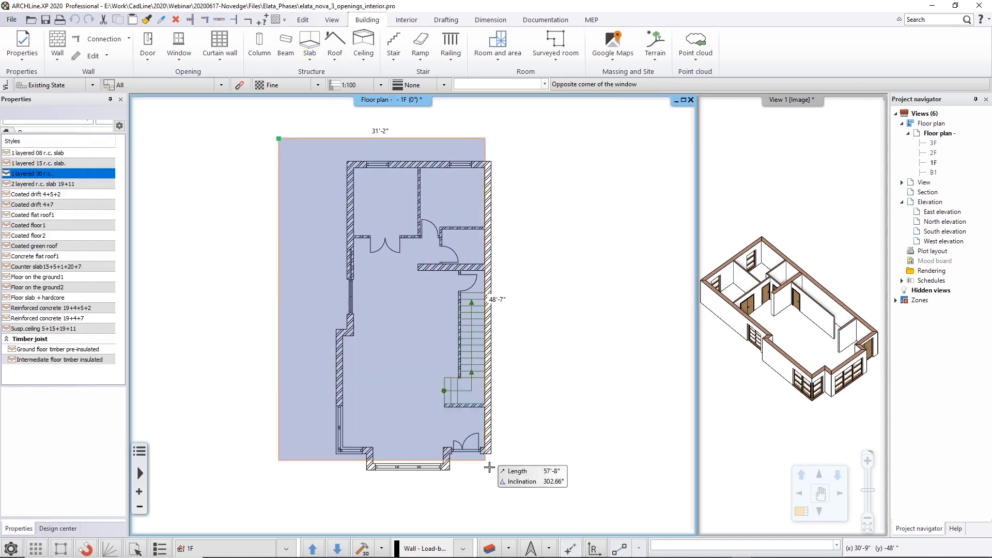
pyautogui.click(532, 505)
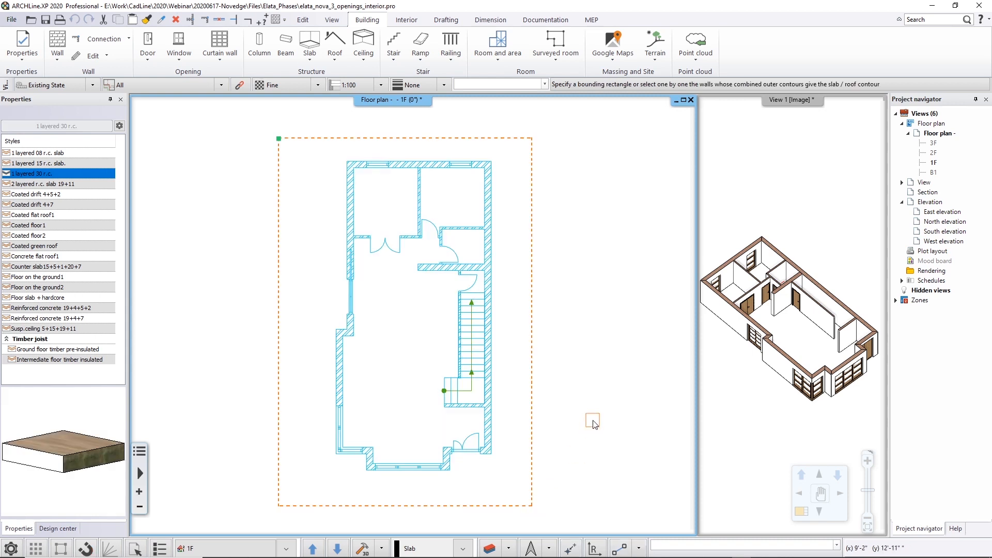
pyautogui.click(784, 354)
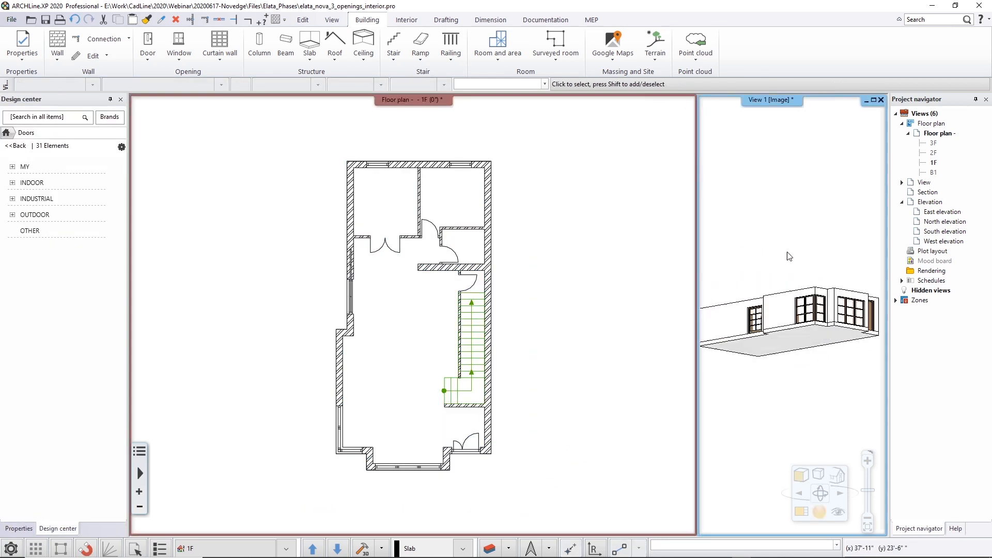
pyautogui.middleClick(636, 373)
pyautogui.middleClick(636, 373)
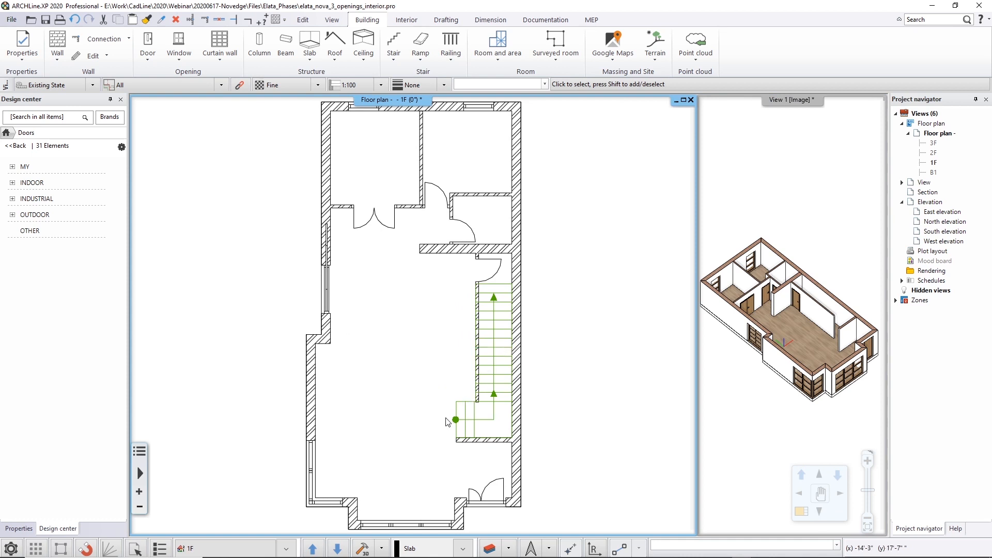
# Review the available stair shapes and creation methods alongside the 2D stair drawing on the floor plan.
pyautogui.click(397, 62)
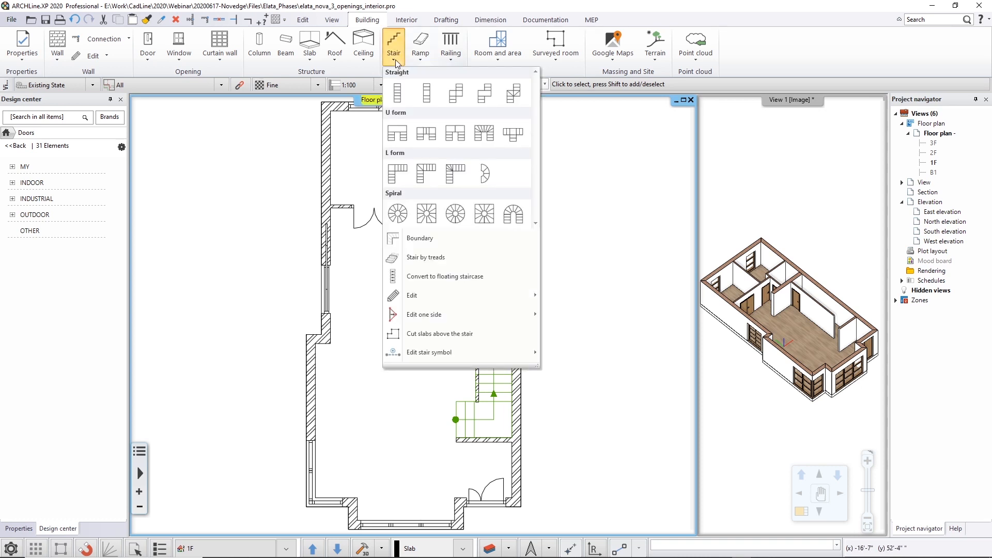
pyautogui.click(341, 280)
pyautogui.scroll(3, 486, 390)
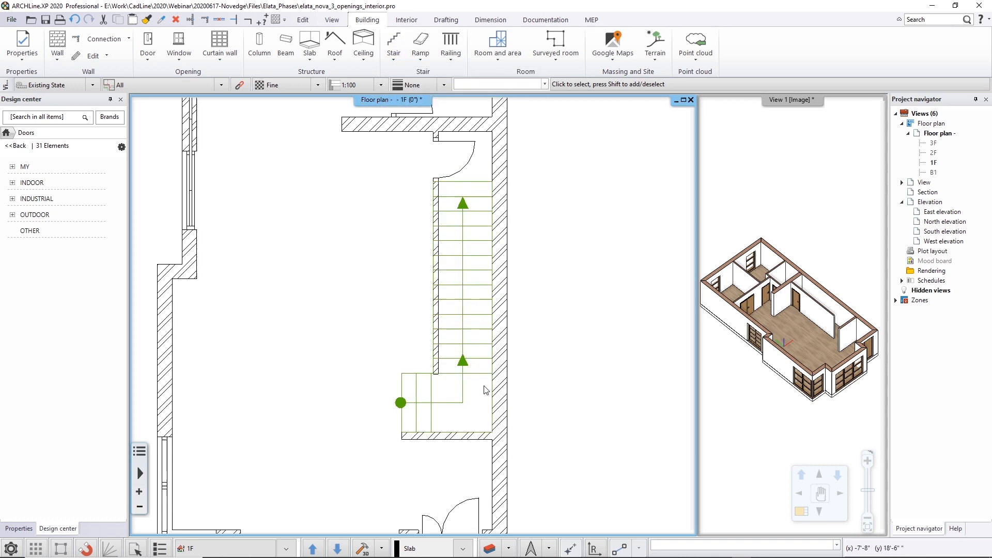
pyautogui.scroll(2, 486, 390)
pyautogui.click(451, 377)
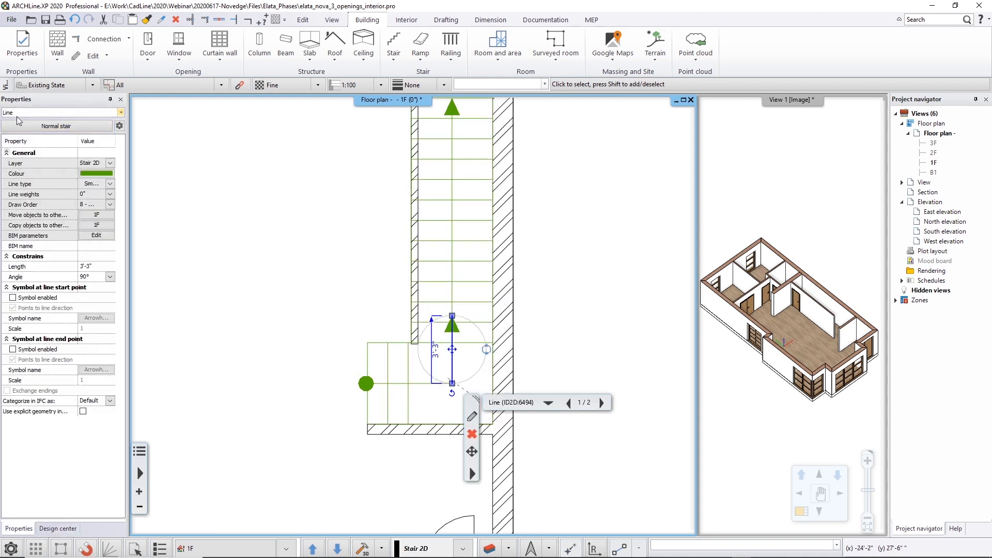
pyautogui.press('Escape')
pyautogui.scroll(-3, 395, 321)
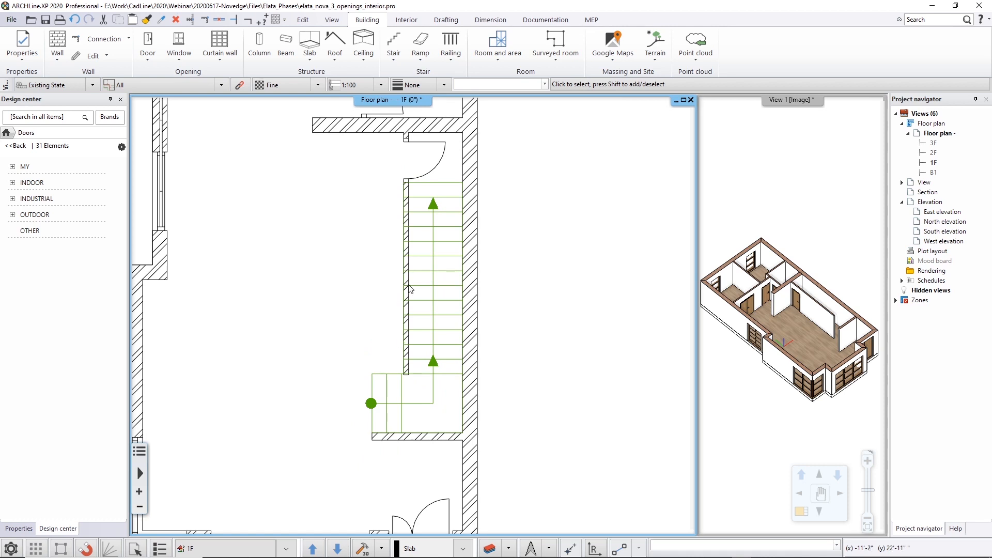
pyautogui.click(394, 45)
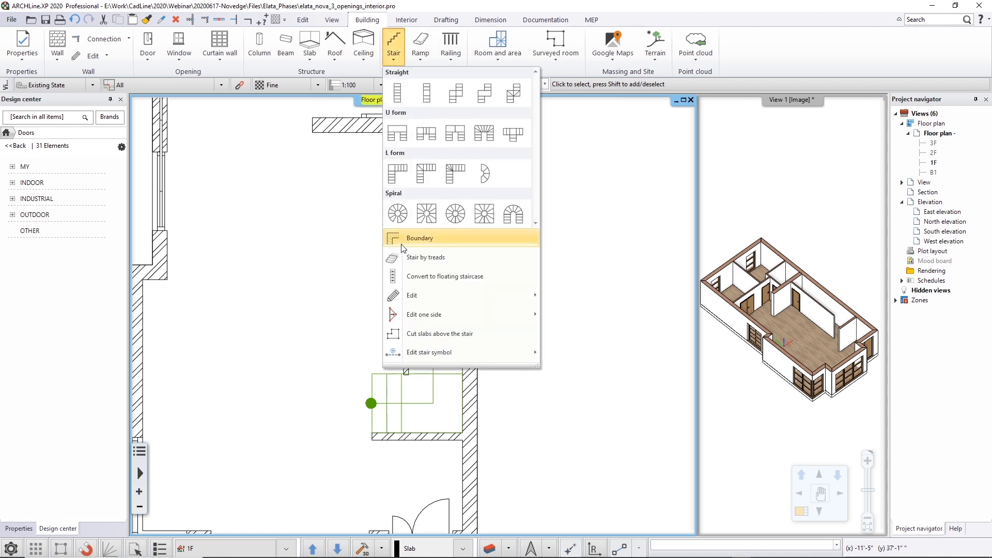
pyautogui.click(452, 262)
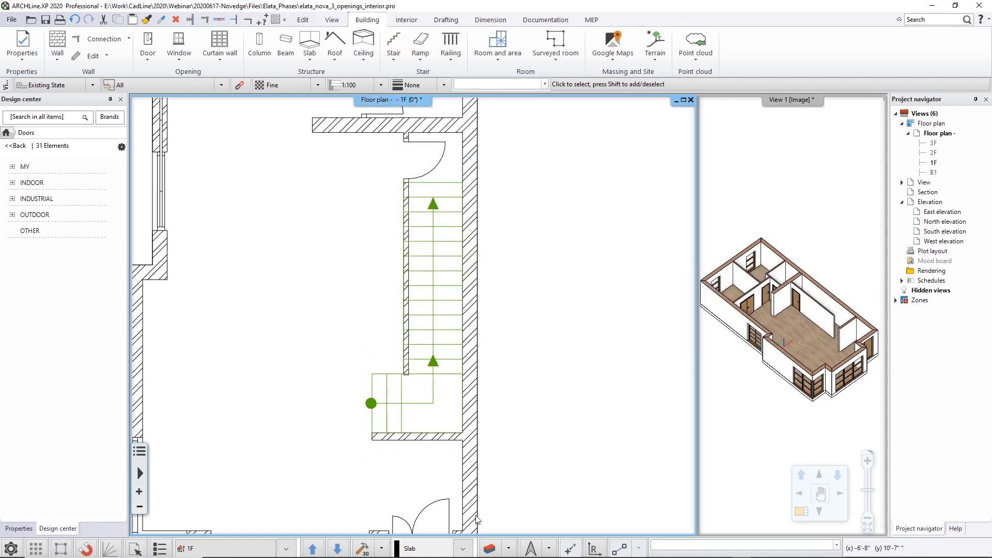
# Hide the Wall - Partition wall layer with Layer walk to expose the complete 2D stair drawing.
pyautogui.click(507, 549)
pyautogui.click(510, 498)
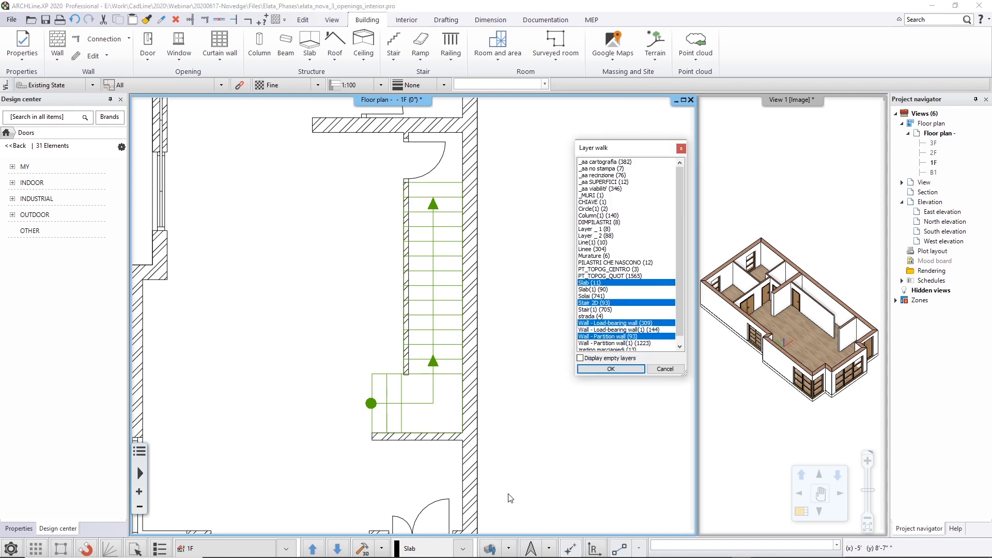
pyautogui.click(620, 336)
pyautogui.click(612, 369)
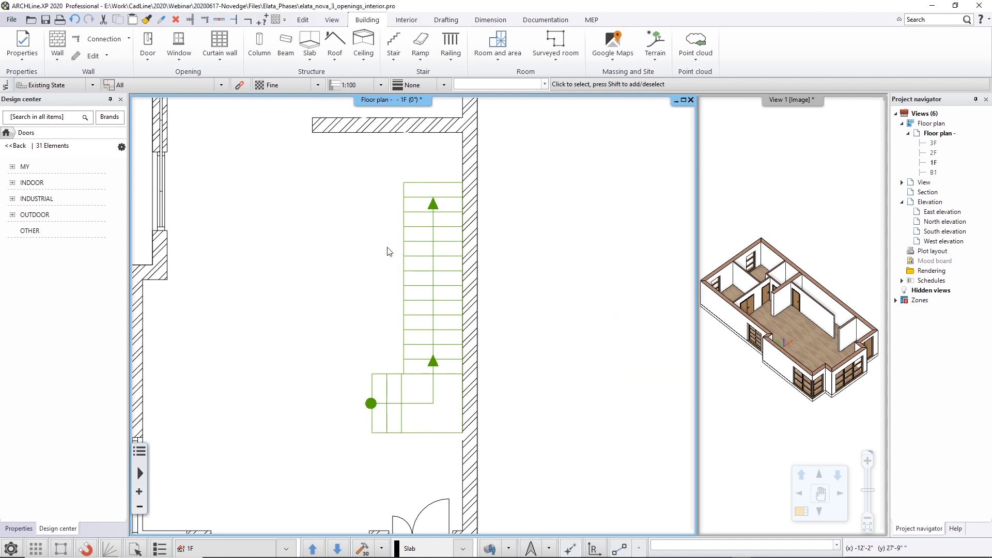
# Delete the direction arrows, walking lines and start circle from the 2D stair drawing, leaving only the tread outlines.
pyautogui.click(434, 206)
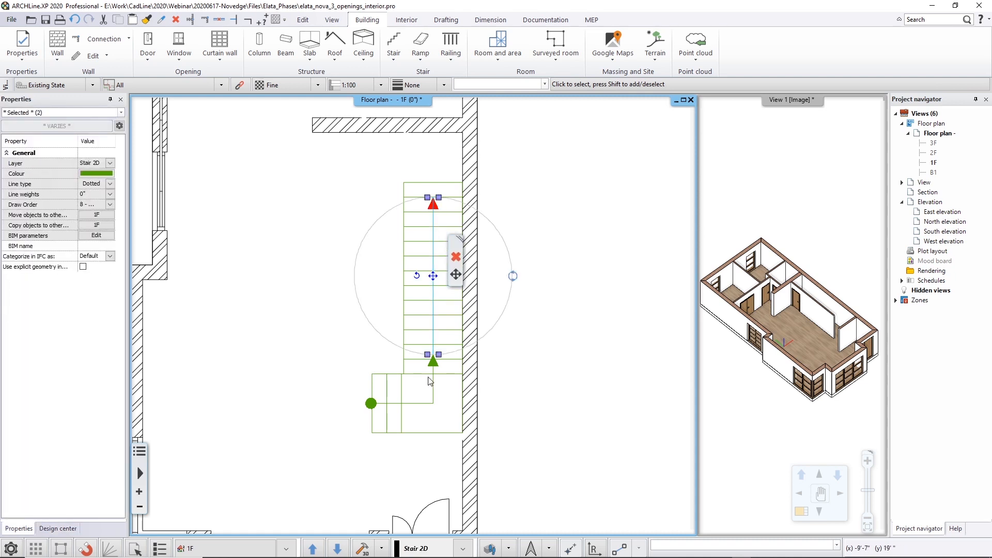
pyautogui.click(371, 404)
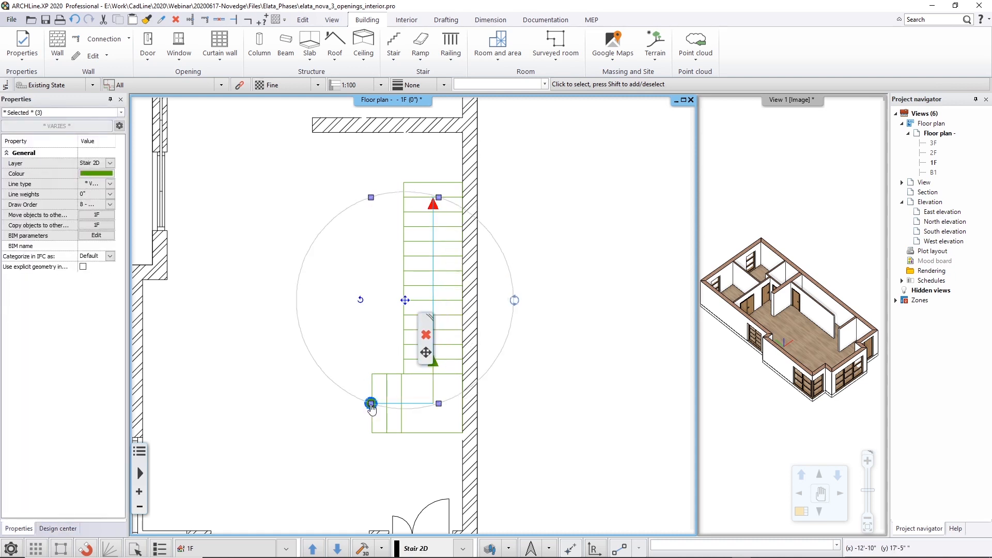
pyautogui.press('Delete')
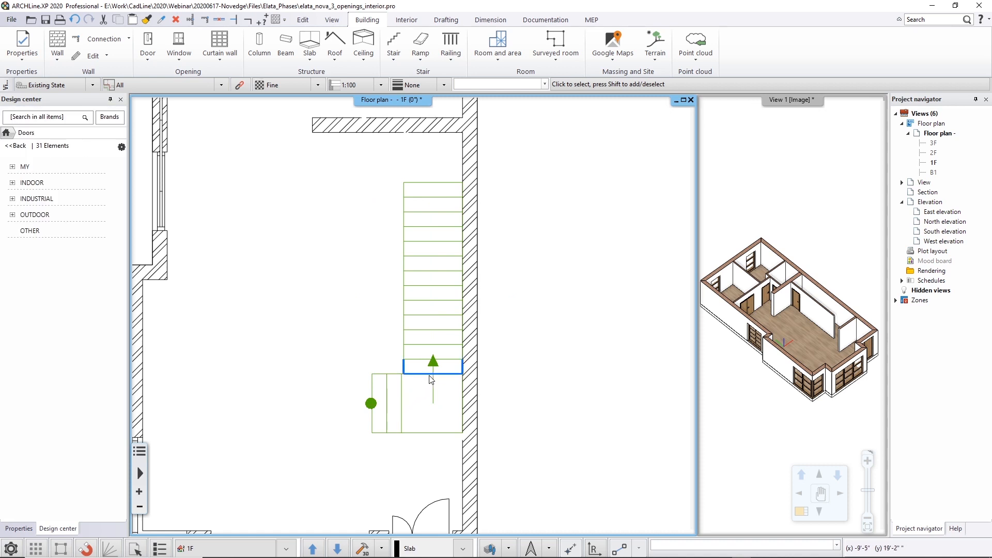
pyautogui.click(434, 362)
pyautogui.press('Delete')
pyautogui.click(433, 388)
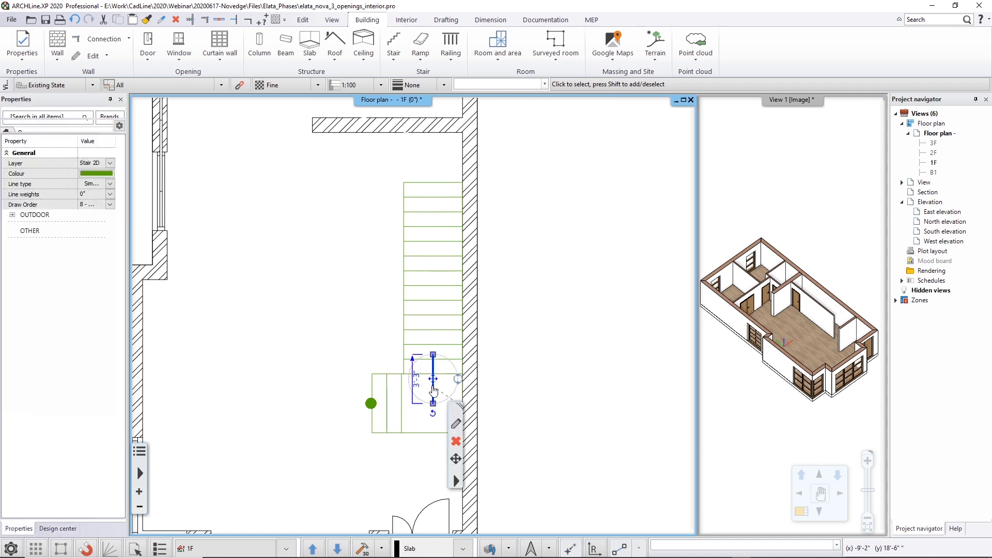
pyautogui.press('Delete')
pyautogui.click(370, 405)
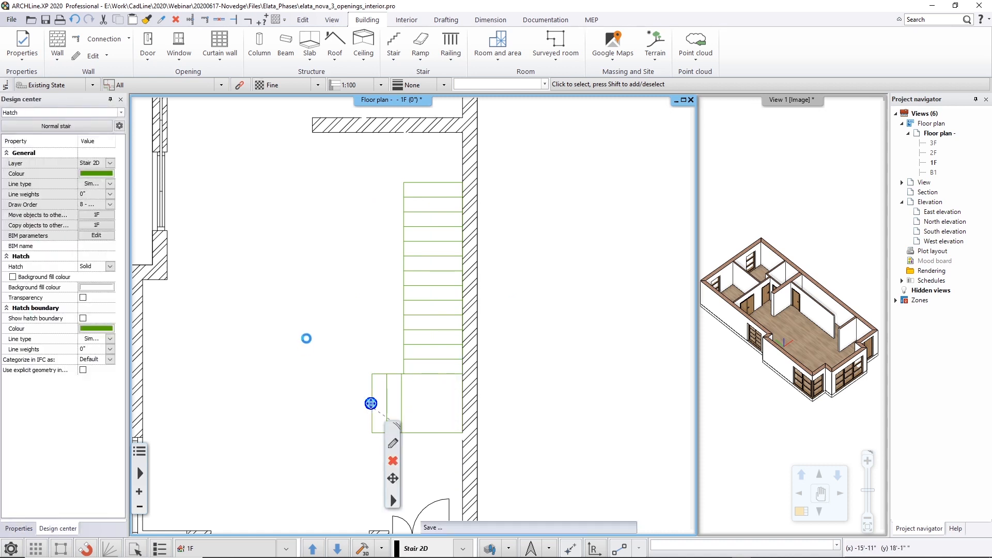
pyautogui.press('Delete')
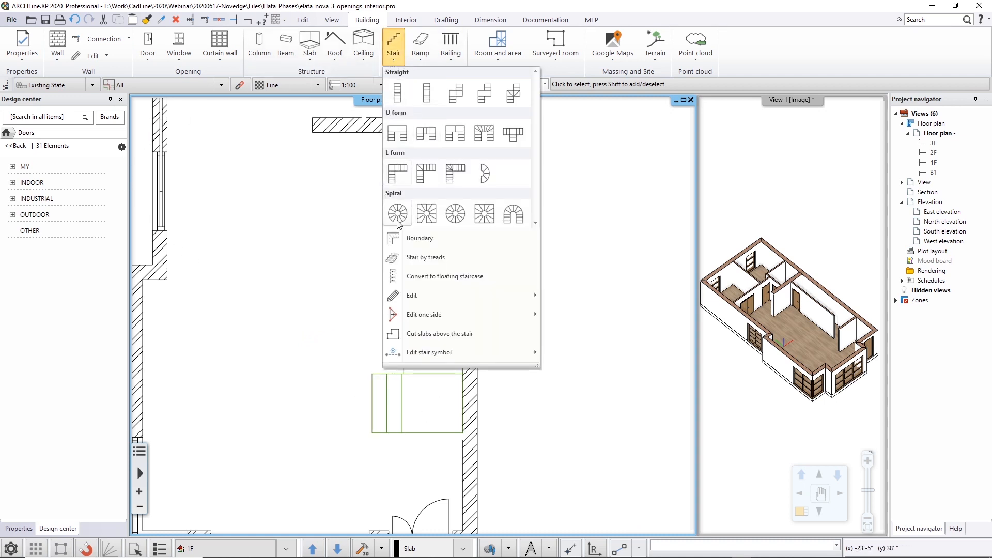
# Create a Normal stair by treads, picking an internal point in each 2D tread and landing from the lowest step to the uppermost.
pyautogui.click(421, 259)
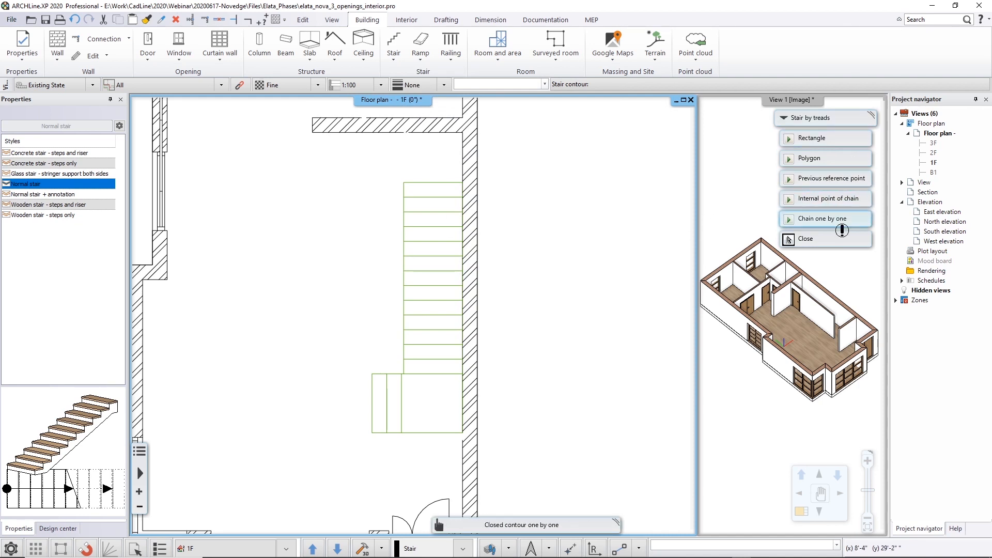
pyautogui.click(861, 201)
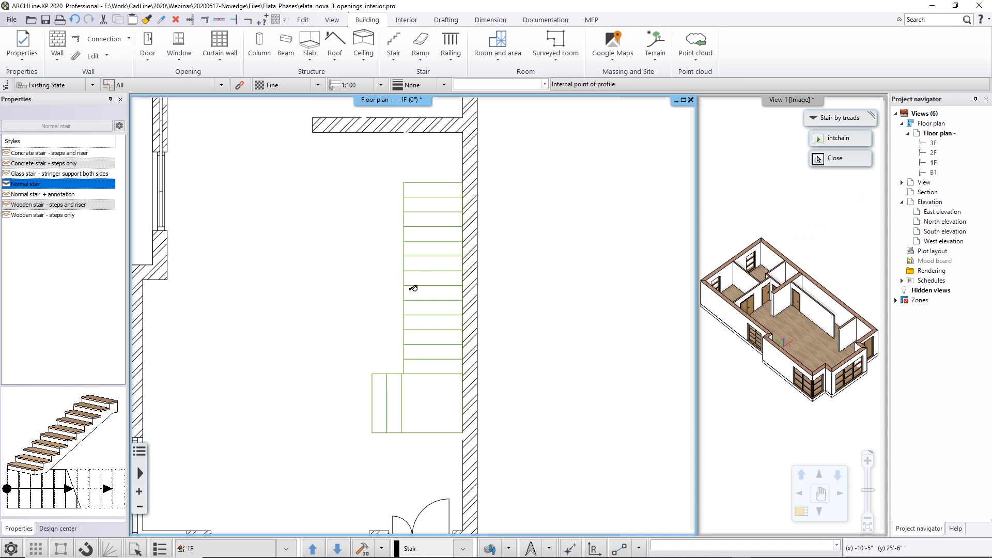
pyautogui.click(381, 400)
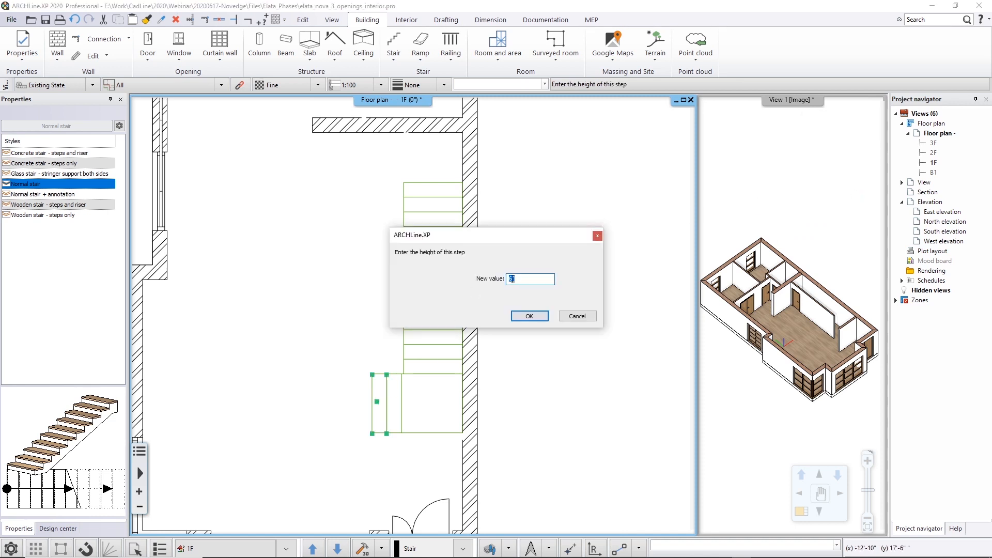
pyautogui.click(527, 314)
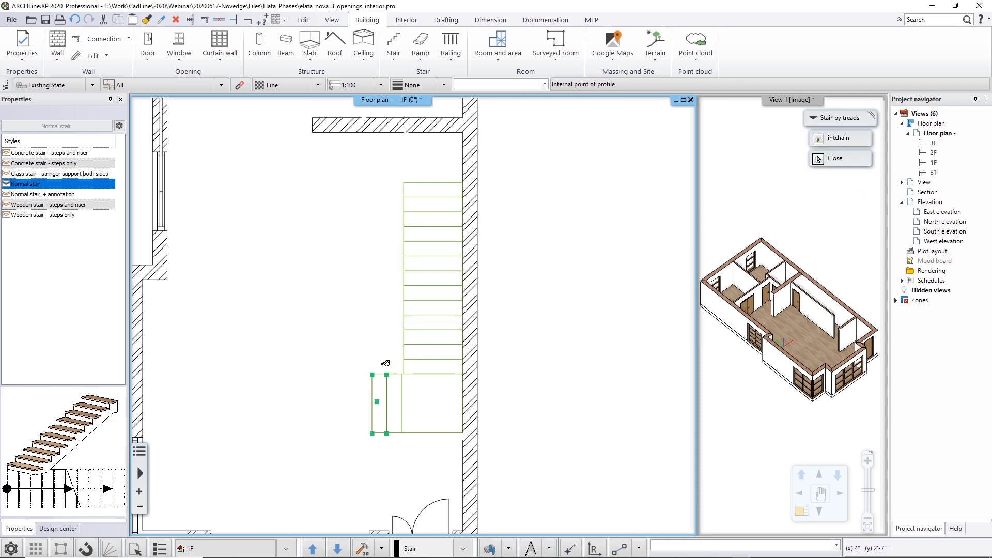
pyautogui.click(429, 369)
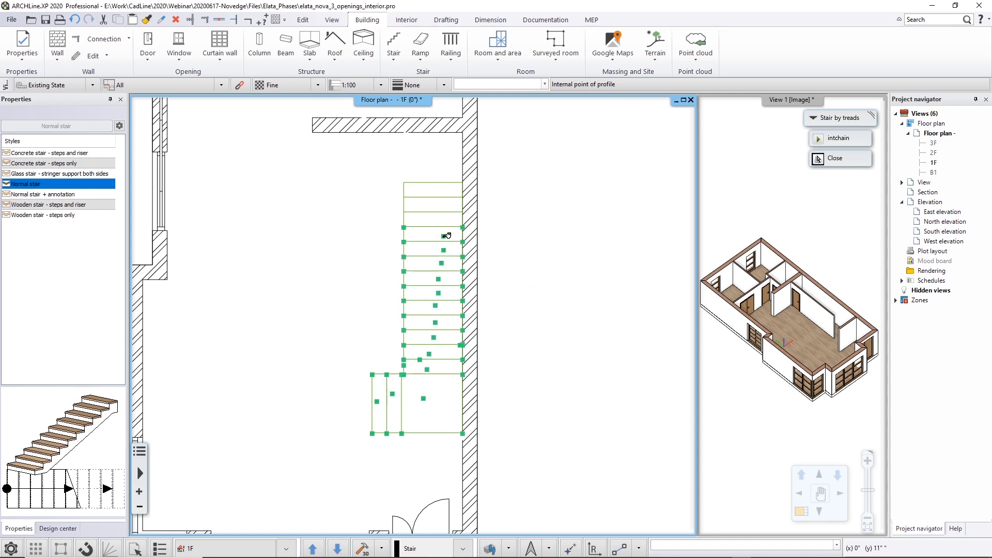
pyautogui.click(443, 193)
pyautogui.rightClick(344, 165)
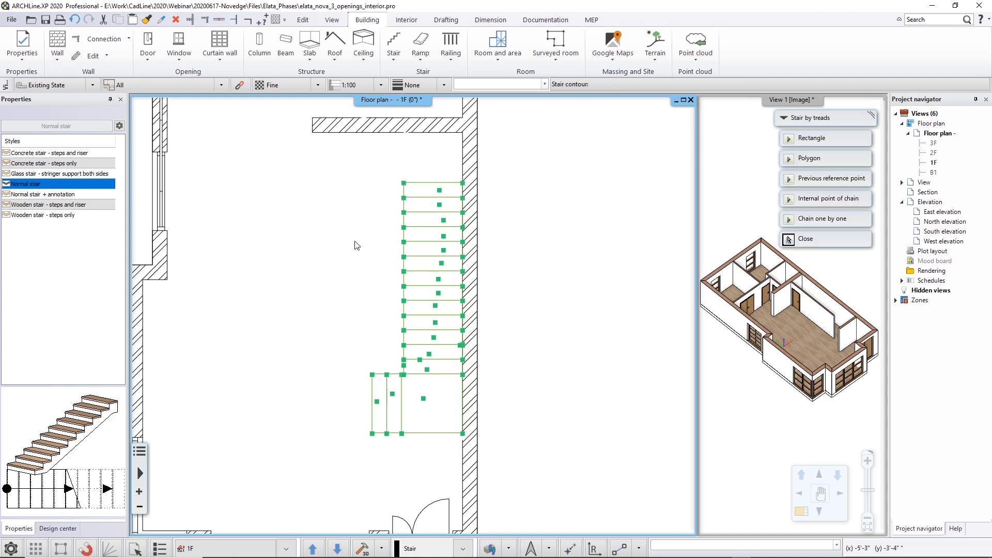
pyautogui.rightClick(344, 242)
# Set the new stair's support properties to cut the walls on all floors.
pyautogui.click(745, 307)
pyautogui.scroll(5, 848, 327)
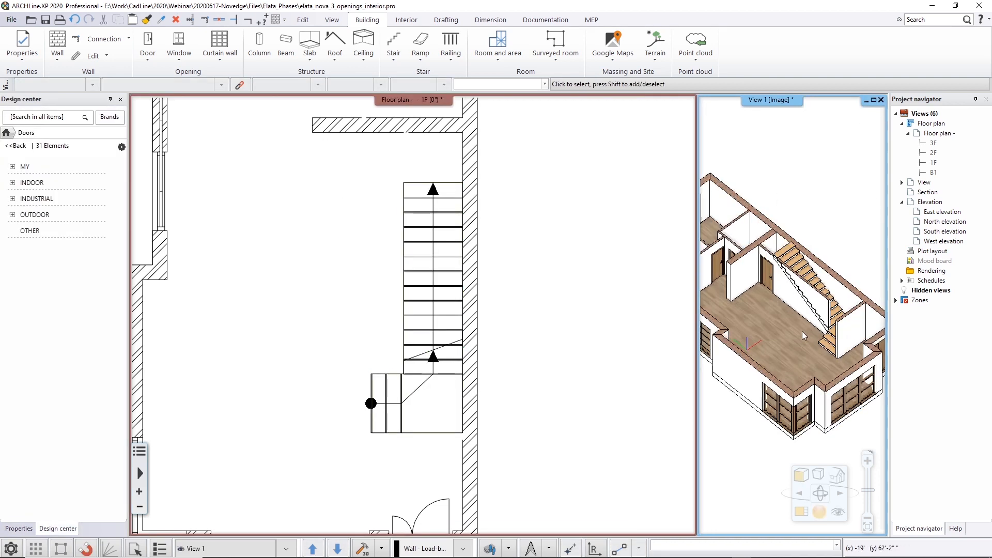
pyautogui.click(758, 214)
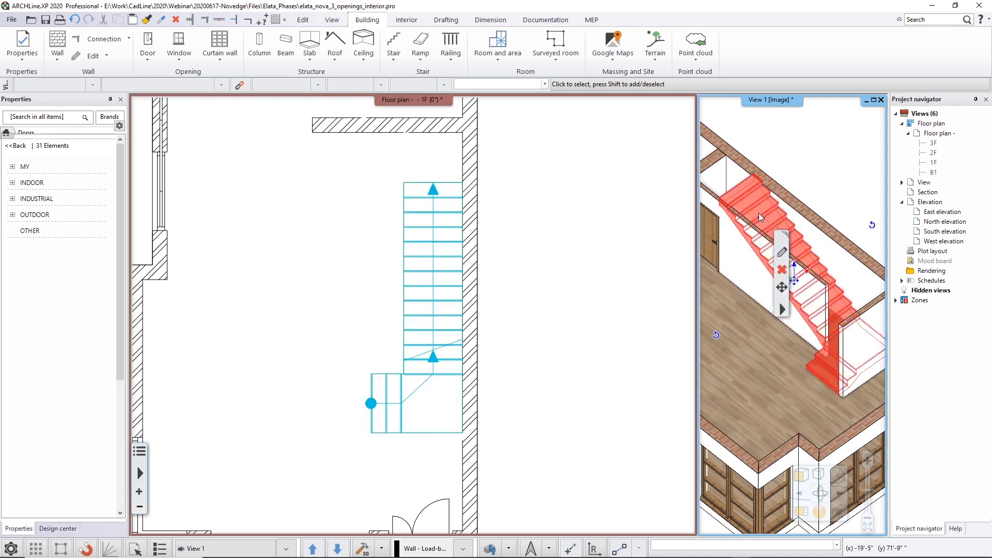
pyautogui.click(783, 252)
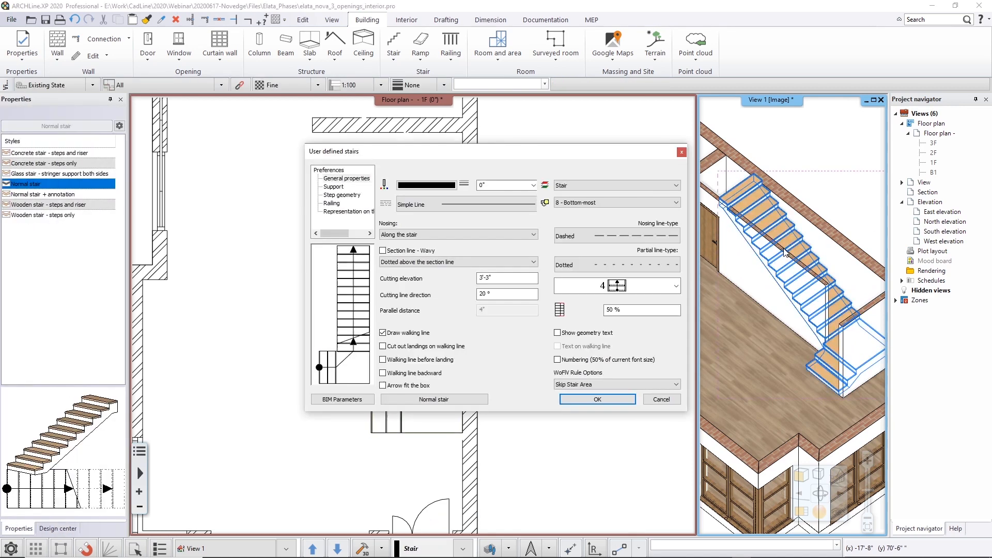
pyautogui.click(333, 187)
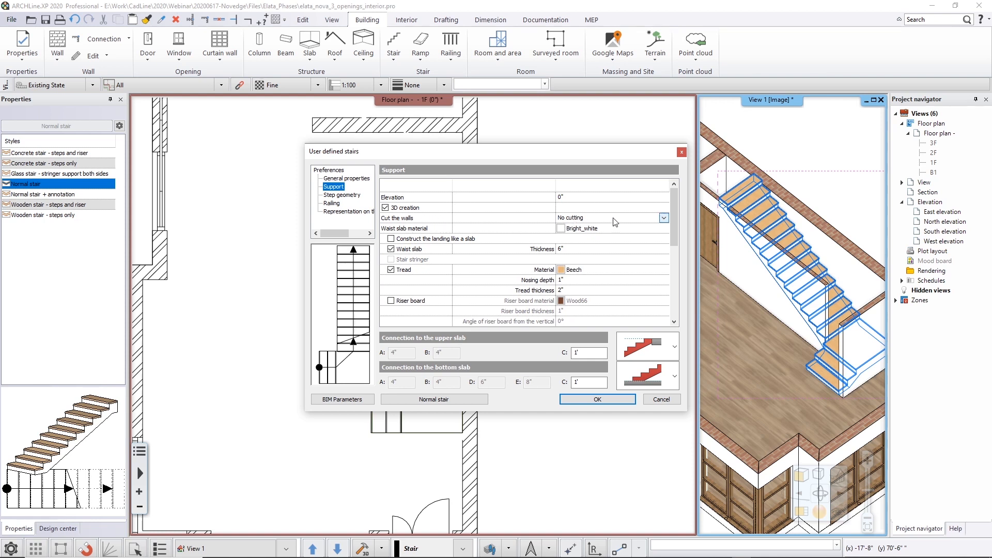
pyautogui.click(664, 219)
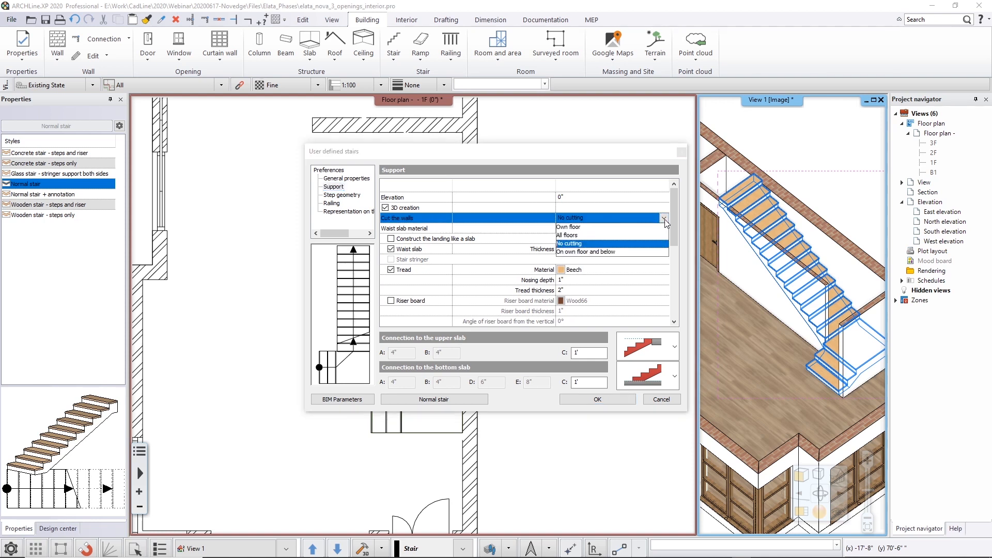
pyautogui.click(592, 235)
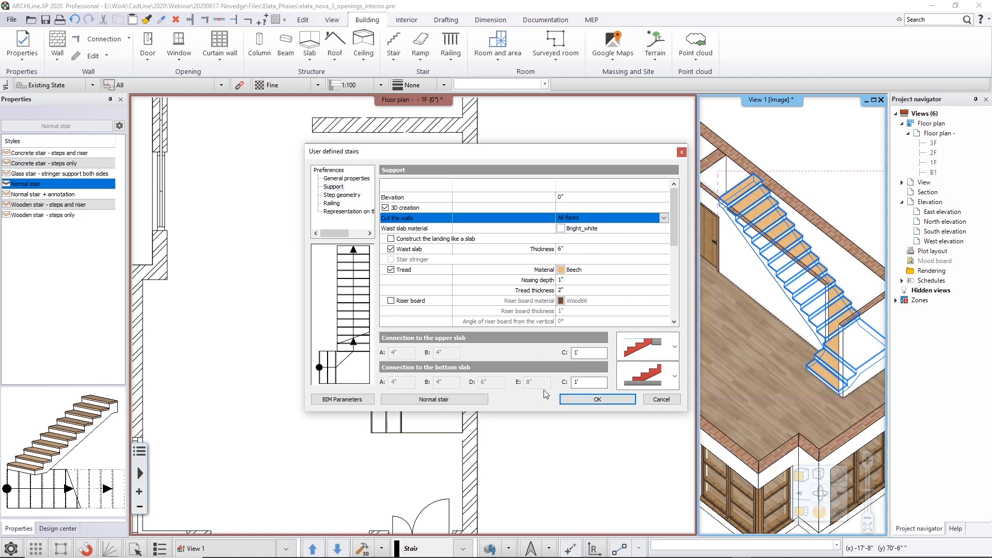
pyautogui.click(597, 400)
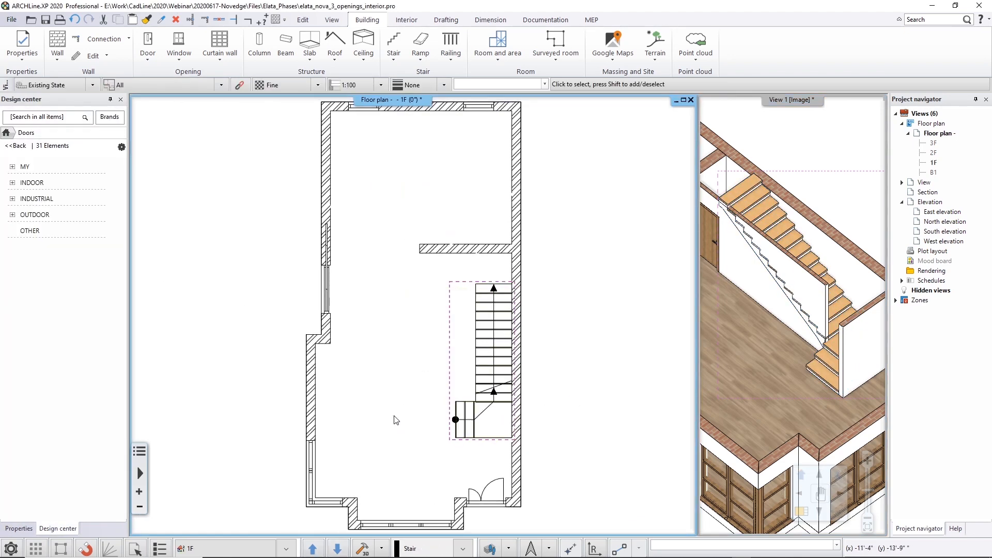
# Show the Wall - Partition wall layer again with Layer walk and check the stair against the walls in 3D.
pyautogui.click(490, 549)
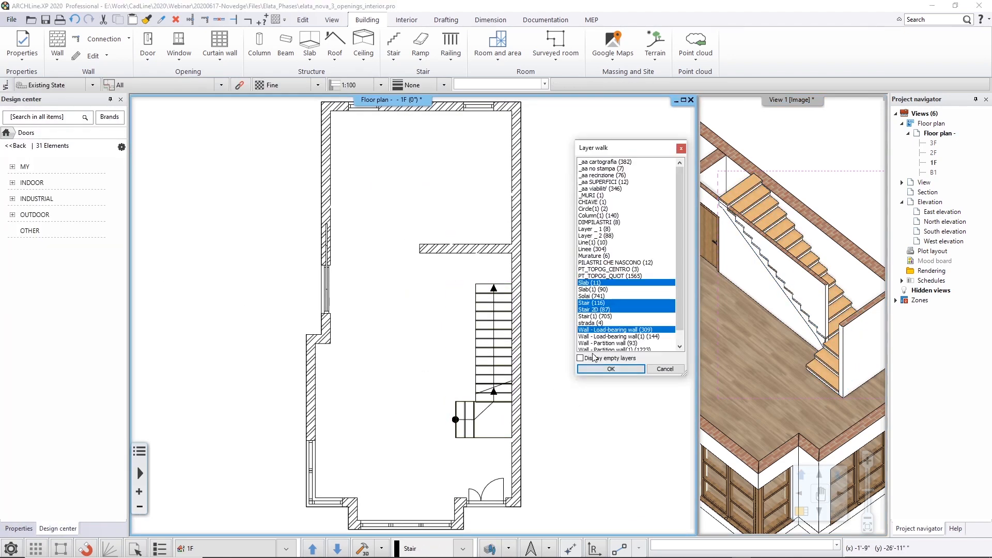
pyautogui.click(607, 343)
pyautogui.click(611, 369)
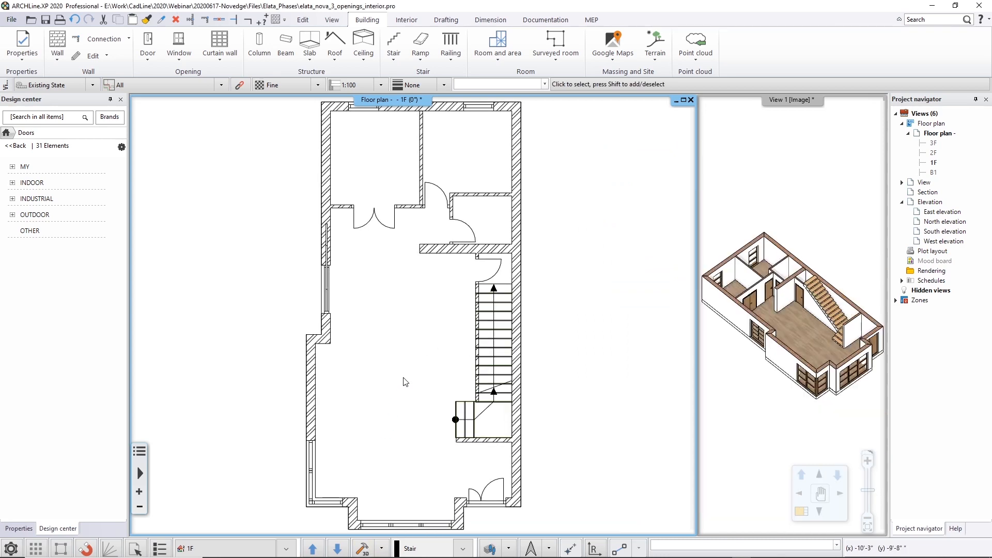
pyautogui.scroll(5, 794, 353)
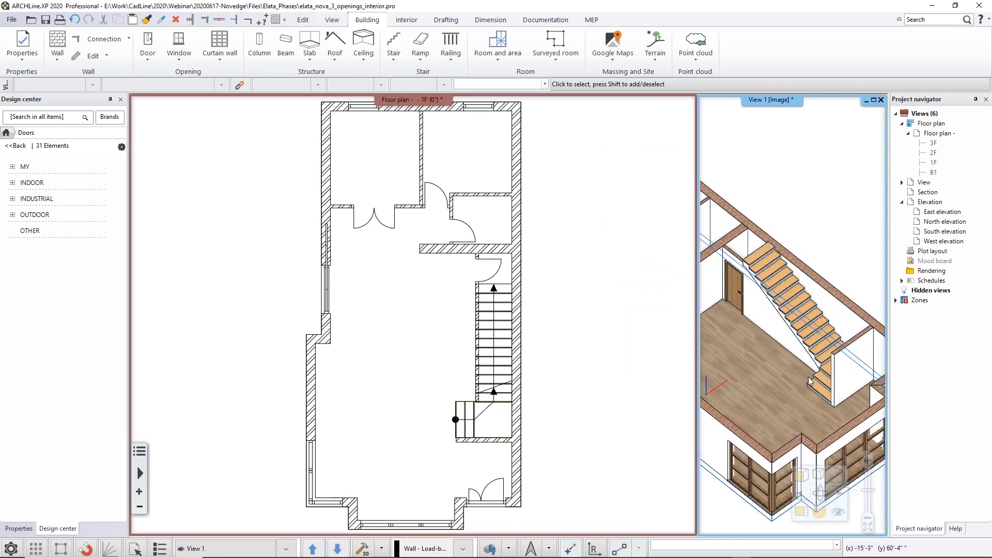
pyautogui.click(569, 332)
pyautogui.scroll(-1, 435, 343)
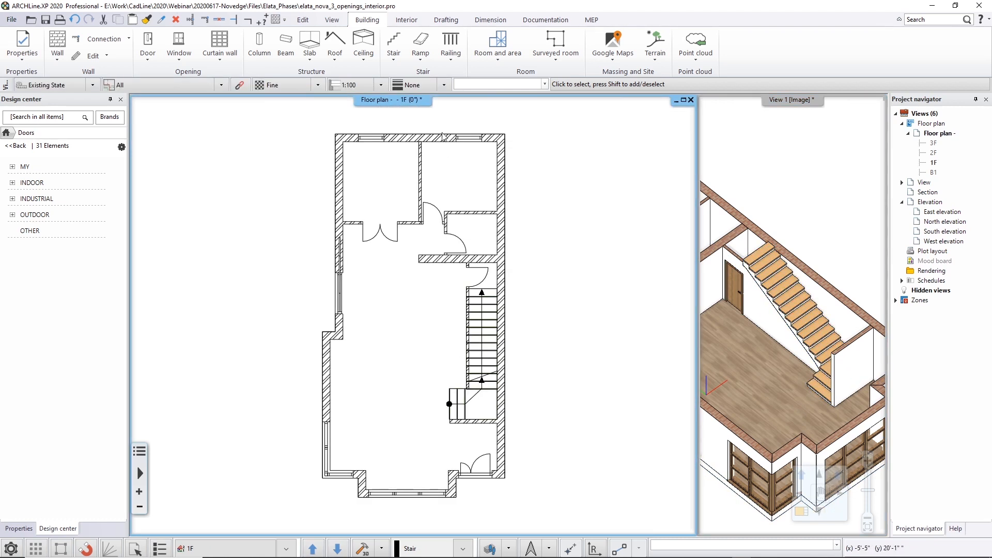
# Draw an L-shaped stair 3'-3" wide in the large room, with legs about 6'-10" and 15'-7", and set n2 to 13.
pyautogui.click(394, 46)
pyautogui.click(405, 176)
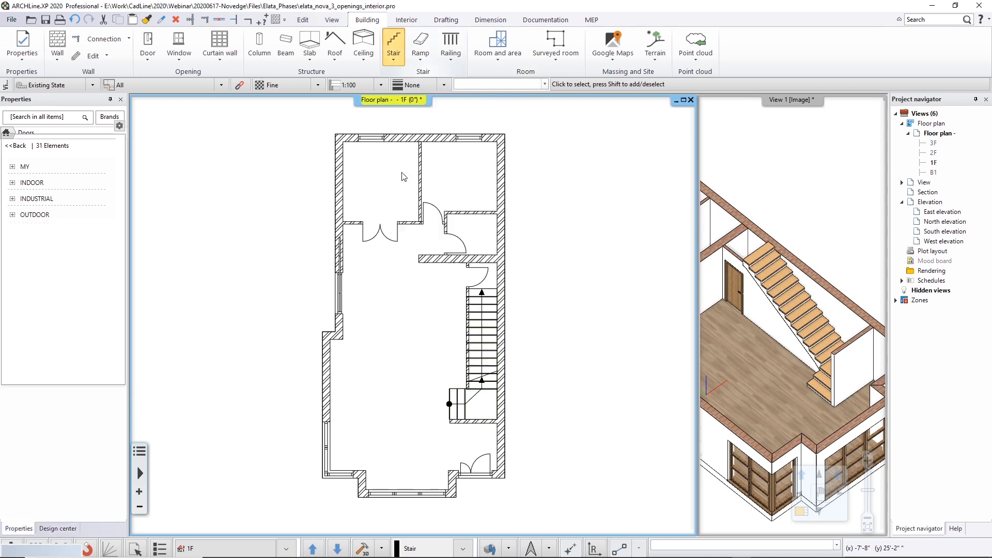
pyautogui.click(365, 413)
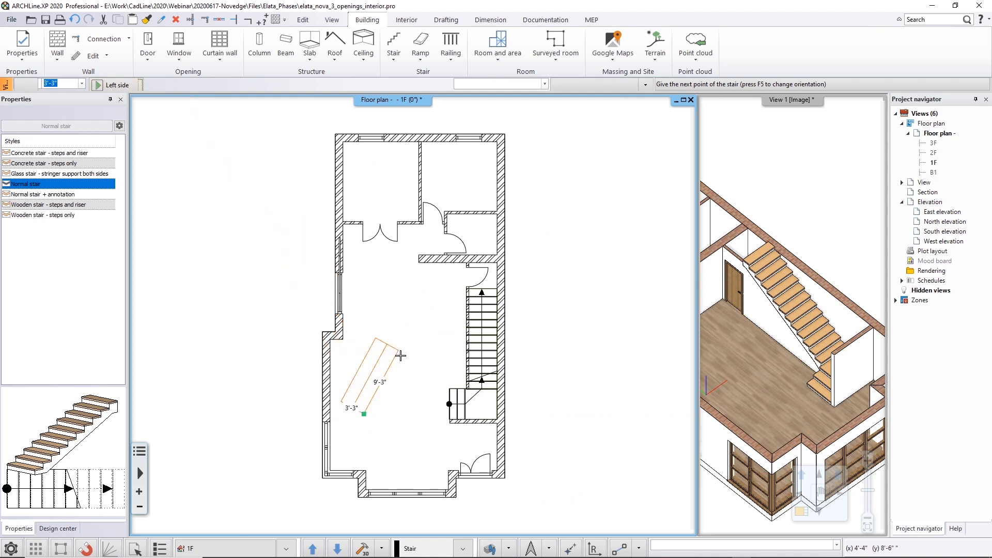
pyautogui.click(419, 413)
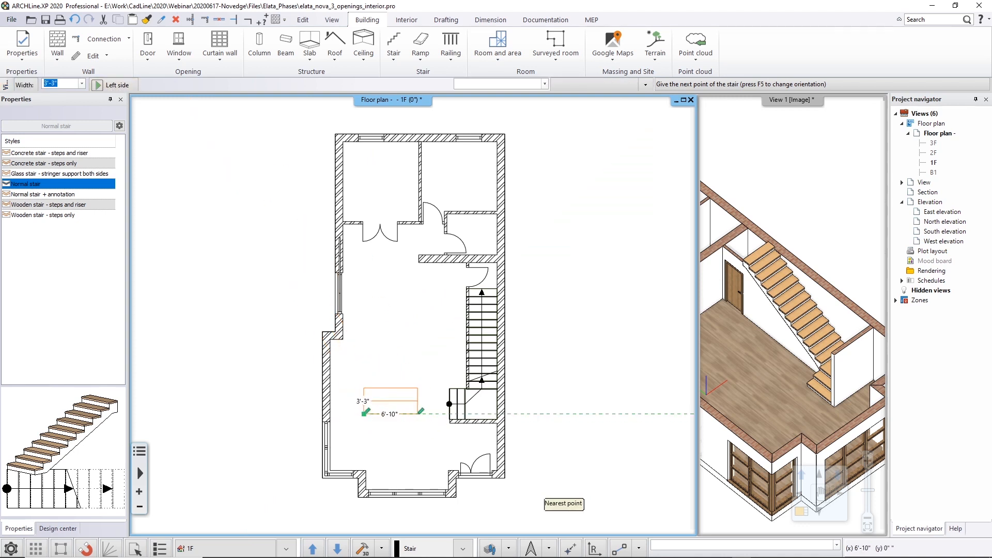
pyautogui.doubleClick(419, 283)
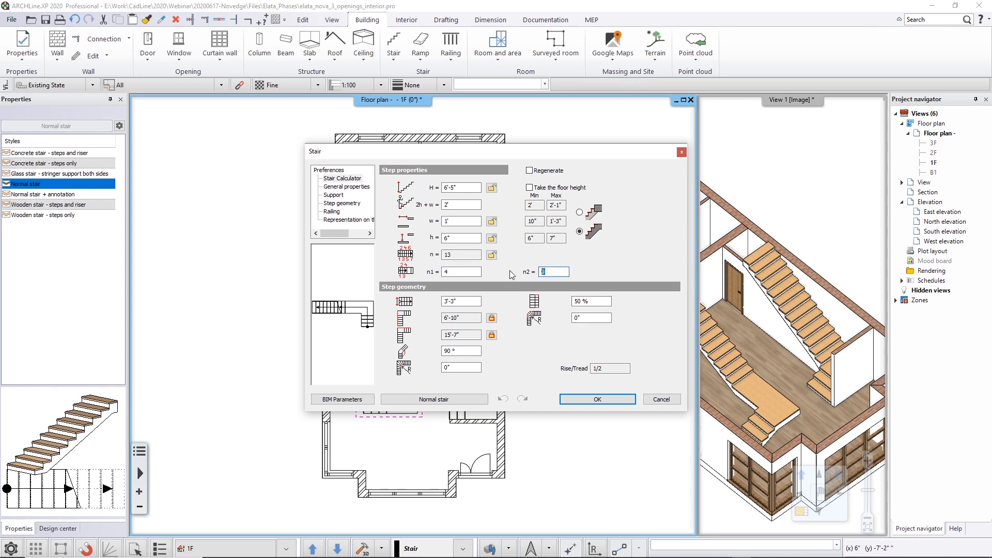
pyautogui.write('13')
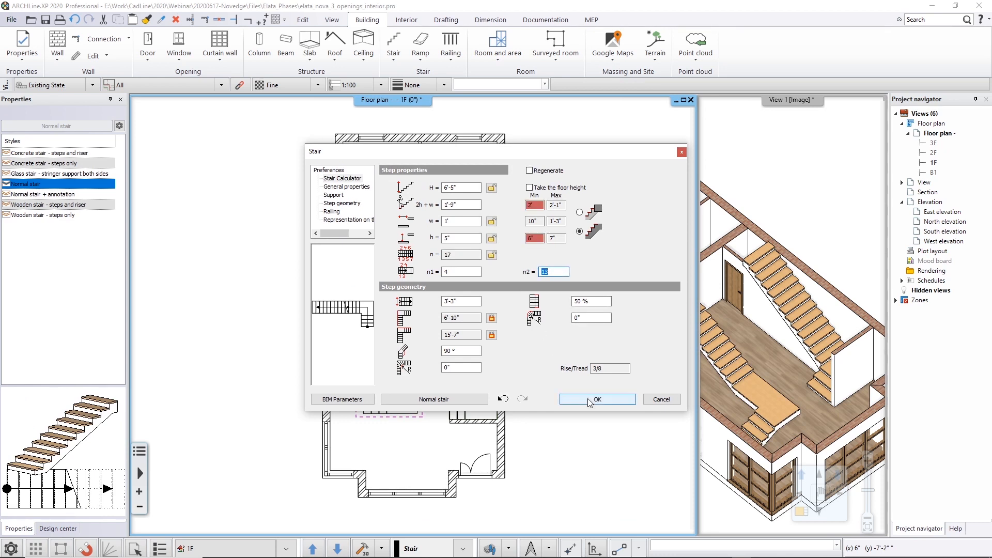
pyautogui.click(597, 399)
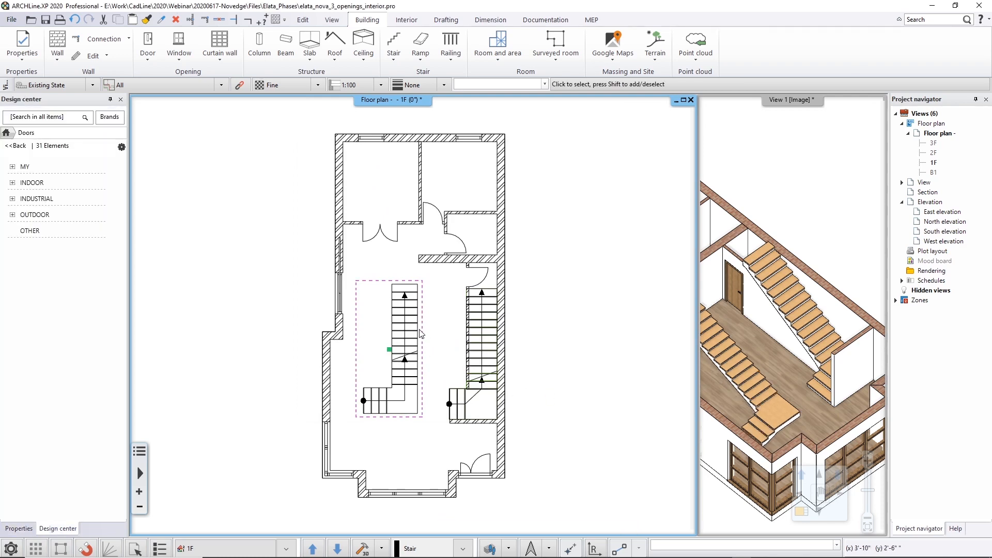
# Delete the L-shaped stair from the middle of the large room.
pyautogui.click(439, 342)
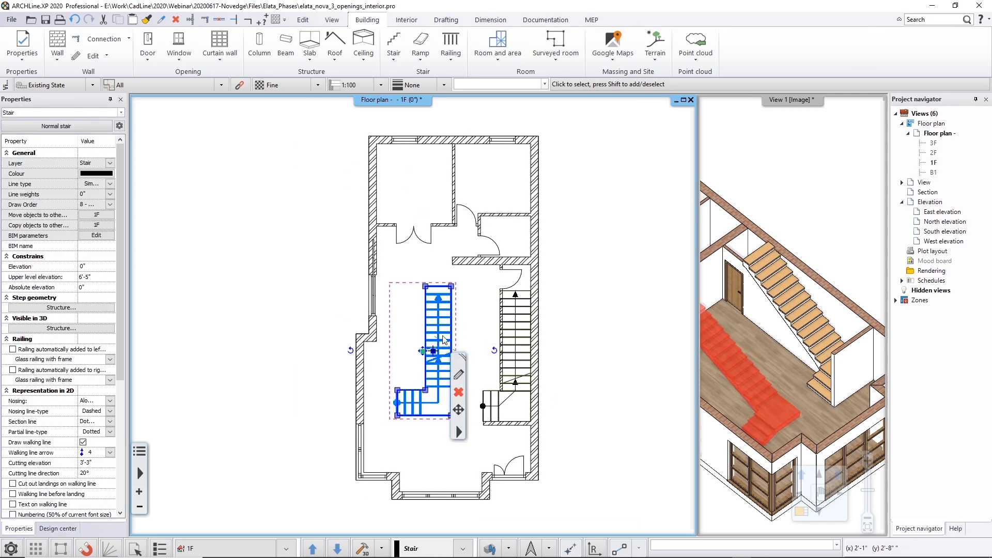
pyautogui.press('Delete')
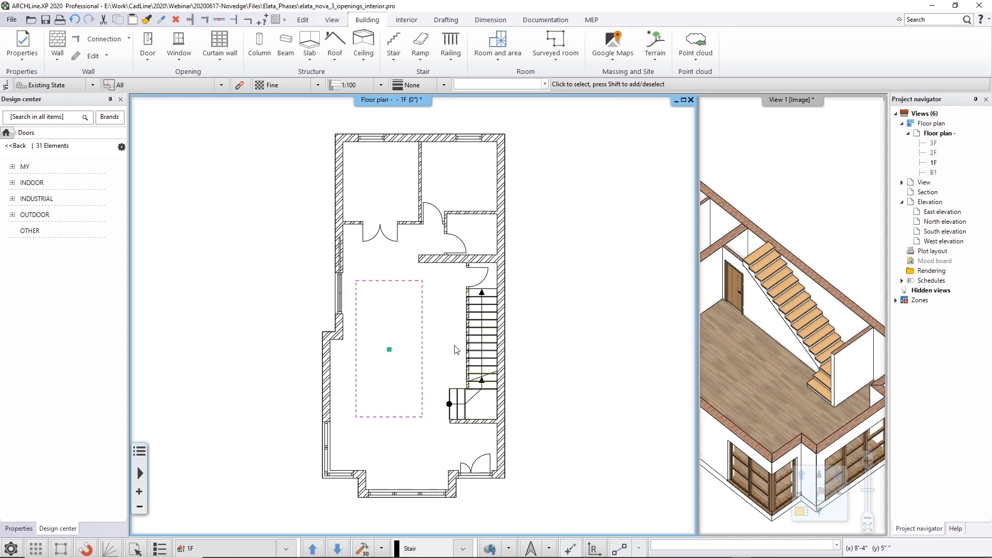
# Review the building's floor levels and their heights, then close the level settings.
pyautogui.scroll(-2, 451, 342)
pyautogui.click(218, 549)
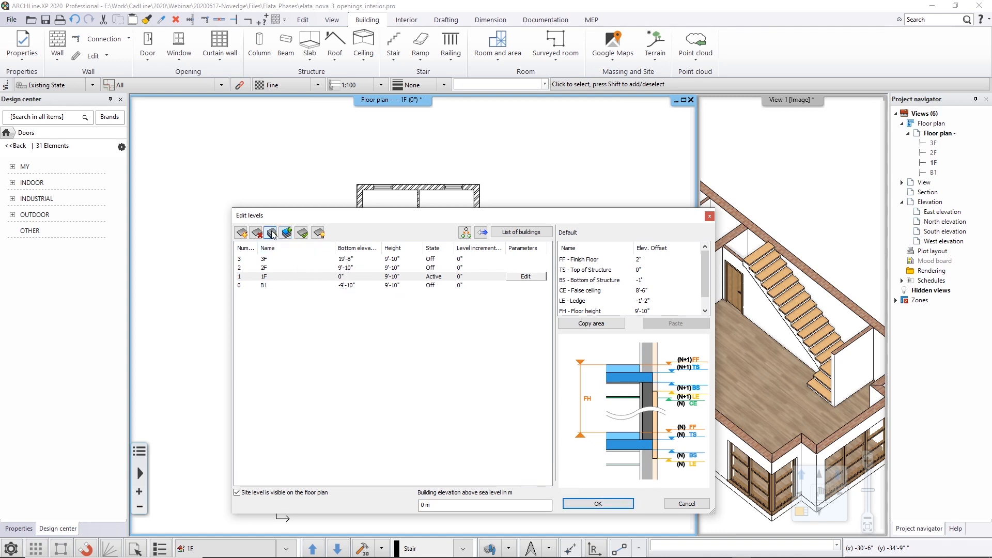
pyautogui.click(600, 503)
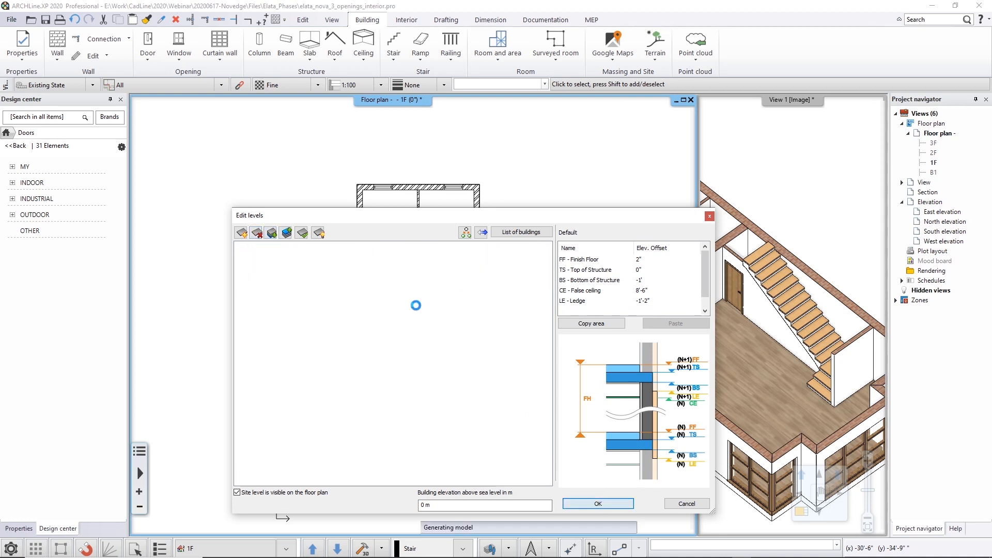
# Copy all objects of floor 1F to floor 2F.
pyautogui.moveTo(305, 156); pyautogui.dragTo(540, 477)
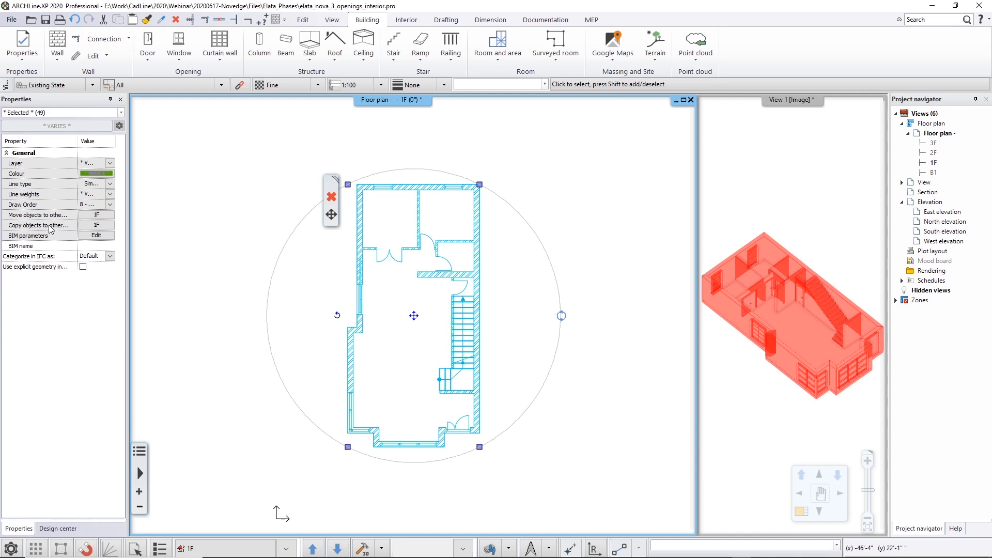
pyautogui.click(94, 226)
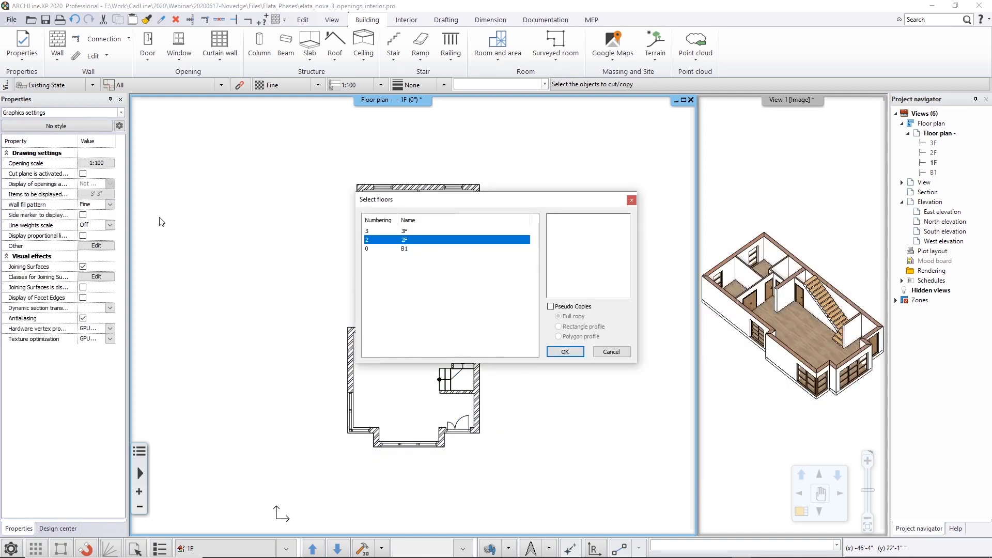
pyautogui.click(565, 351)
# Delete all the interior walls and the stair from the copied 2F floor in the 3D view.
pyautogui.click(846, 292)
pyautogui.press('F12')
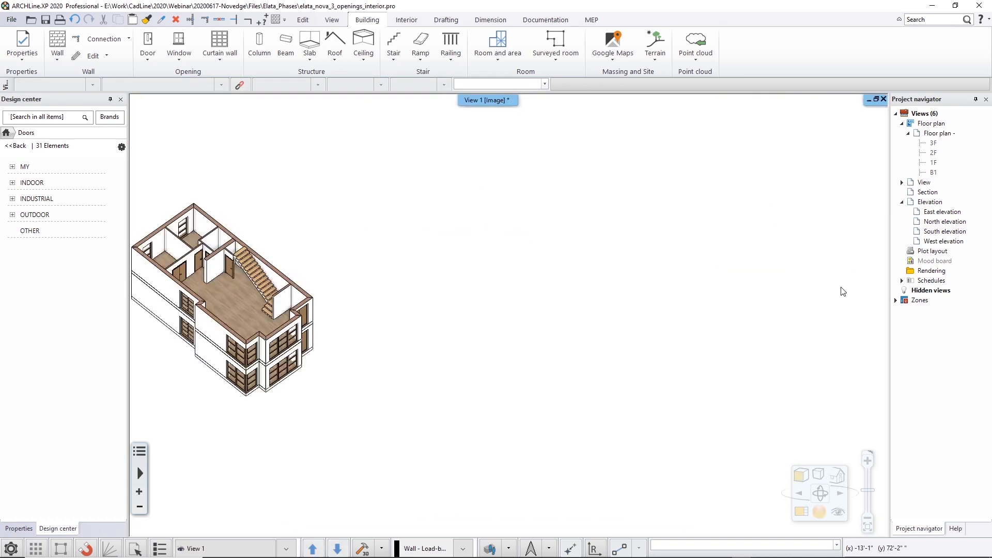
pyautogui.middleClick(445, 296)
pyautogui.middleClick(445, 296)
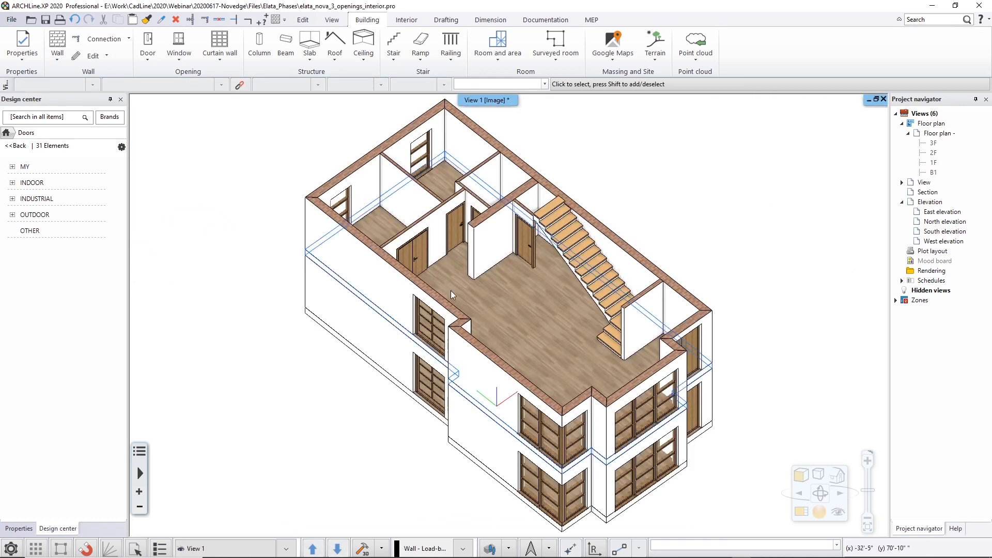
pyautogui.click(518, 212)
pyautogui.keyDown('shift'); pyautogui.click(478, 235); pyautogui.keyUp('shift')
pyautogui.keyDown('shift'); pyautogui.click(468, 180); pyautogui.keyUp('shift')
pyautogui.keyDown('shift'); pyautogui.click(437, 217); pyautogui.keyUp('shift')
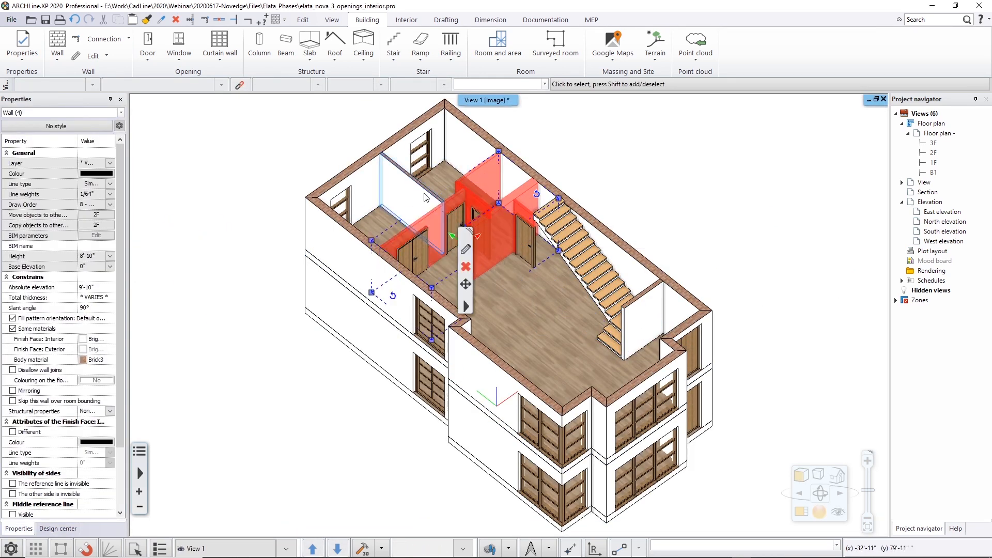
pyautogui.keyDown('shift'); pyautogui.click(414, 195); pyautogui.keyUp('shift')
pyautogui.keyDown('shift'); pyautogui.click(684, 347); pyautogui.keyUp('shift')
pyautogui.keyDown('shift'); pyautogui.click(633, 314); pyautogui.keyUp('shift')
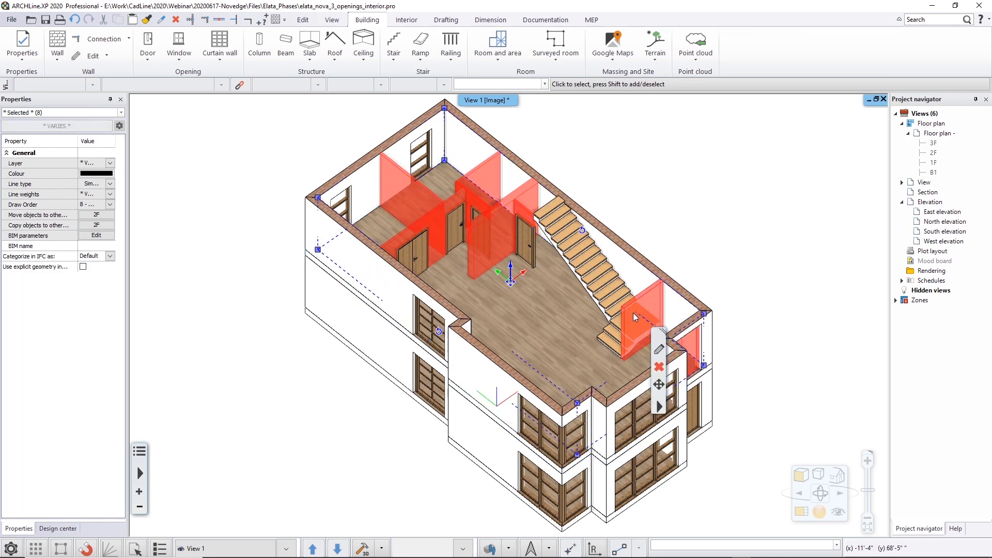
pyautogui.press('Delete')
pyautogui.click(580, 265)
pyautogui.press('Delete')
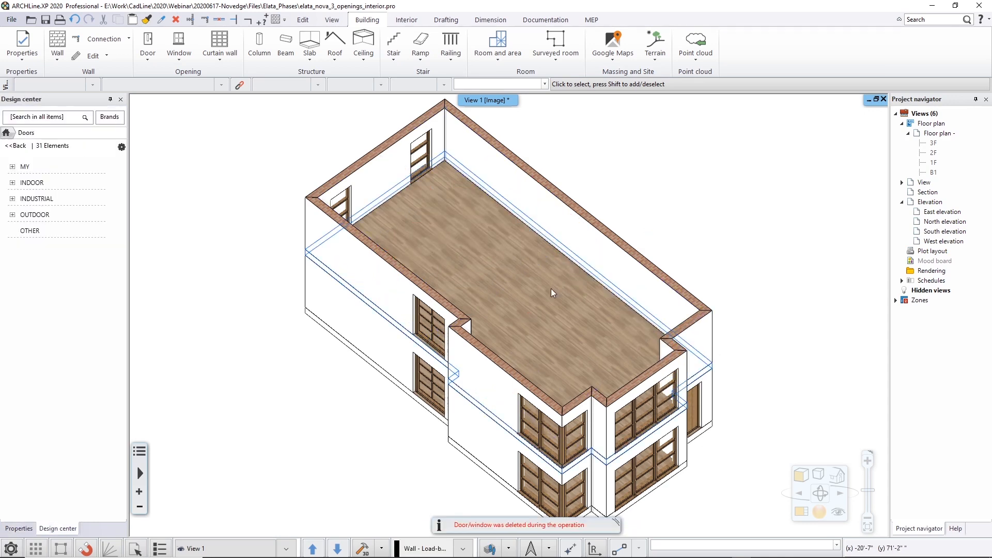
# Cut the slab above the 1F stair using the stair's slab-cutting command.
pyautogui.press('Tab')
pyautogui.click(511, 308)
pyautogui.middleClick(758, 315)
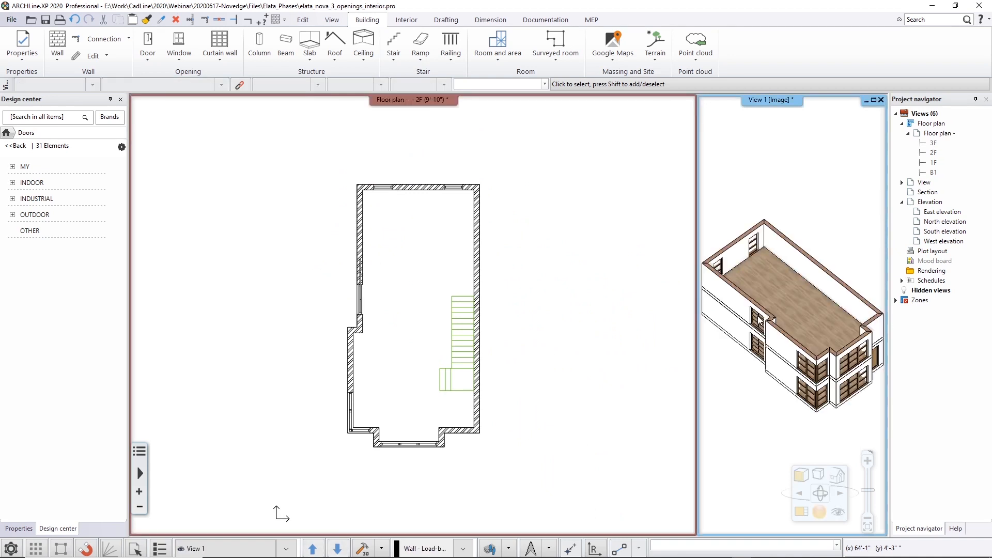
pyautogui.click(465, 344)
pyautogui.middleClick(452, 353)
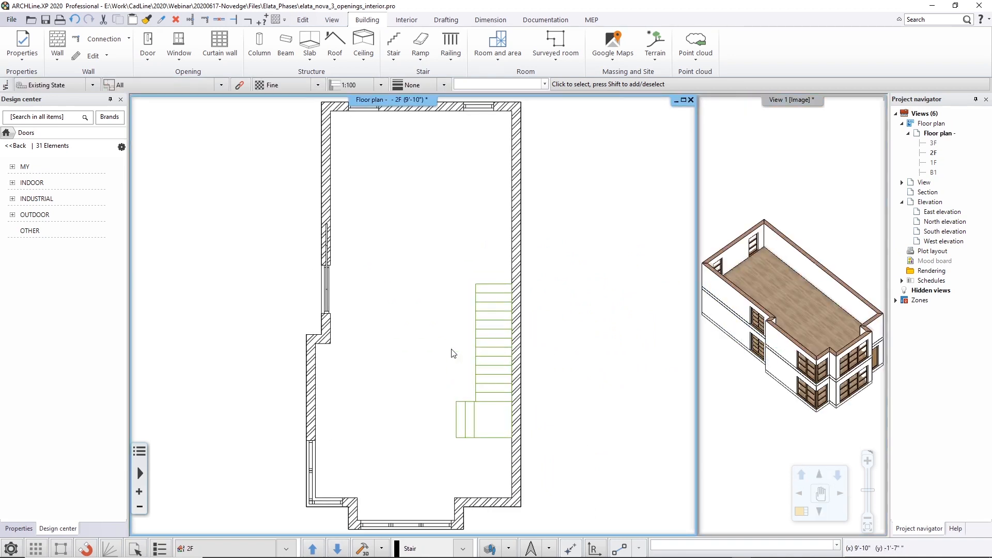
pyautogui.press('pagedown')
pyautogui.moveTo(503, 336); pyautogui.dragTo(463, 331, button='middle')
pyautogui.scroll(2, 463, 332)
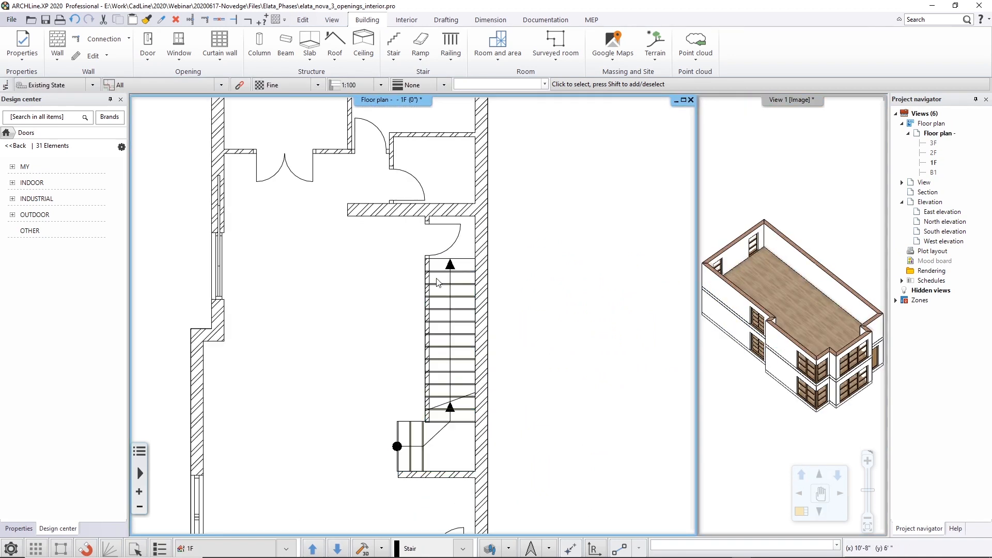
pyautogui.click(449, 273)
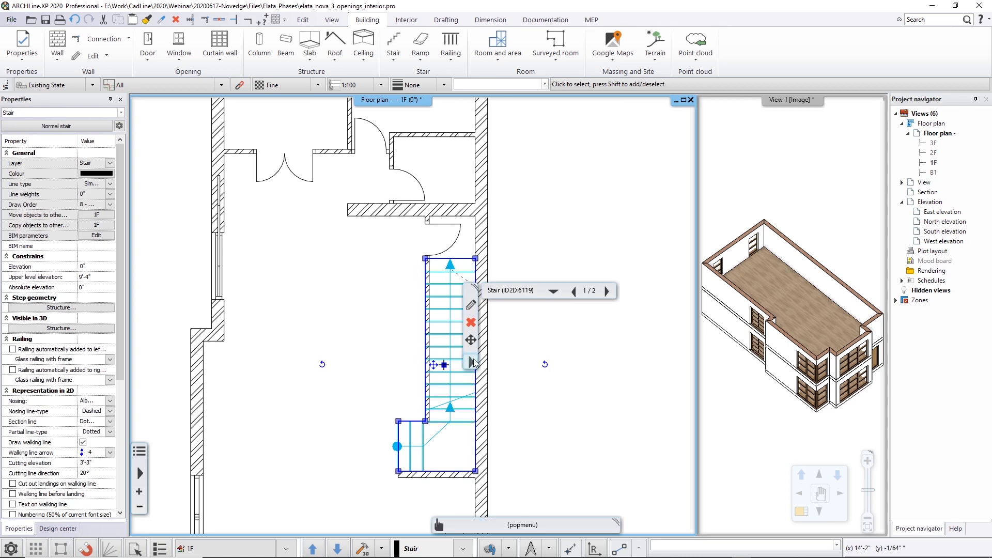
pyautogui.rightClick(479, 341)
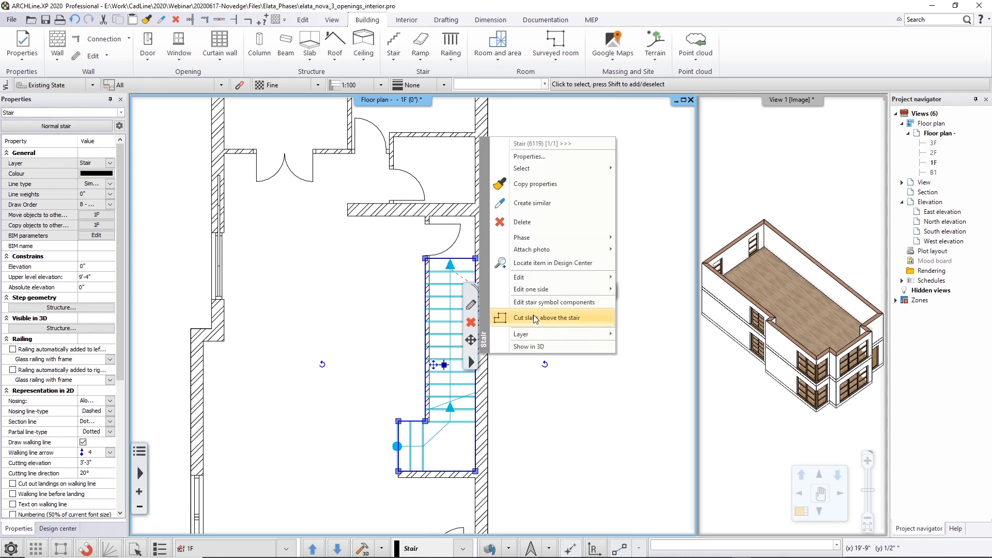
pyautogui.click(596, 323)
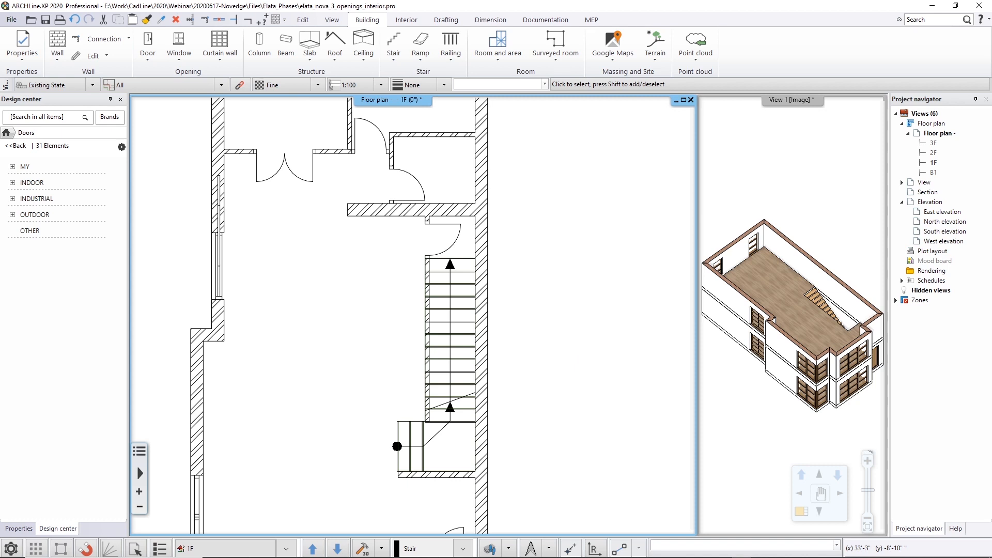
# Close the current project without saving and open the elata_nova_5_2nd_floor project.
pyautogui.hotkey('alt', 'Tab')
pyautogui.moveTo(587, 129); pyautogui.dragTo(991, 269)
pyautogui.moveTo(452, 402); pyautogui.dragTo(452, 402)
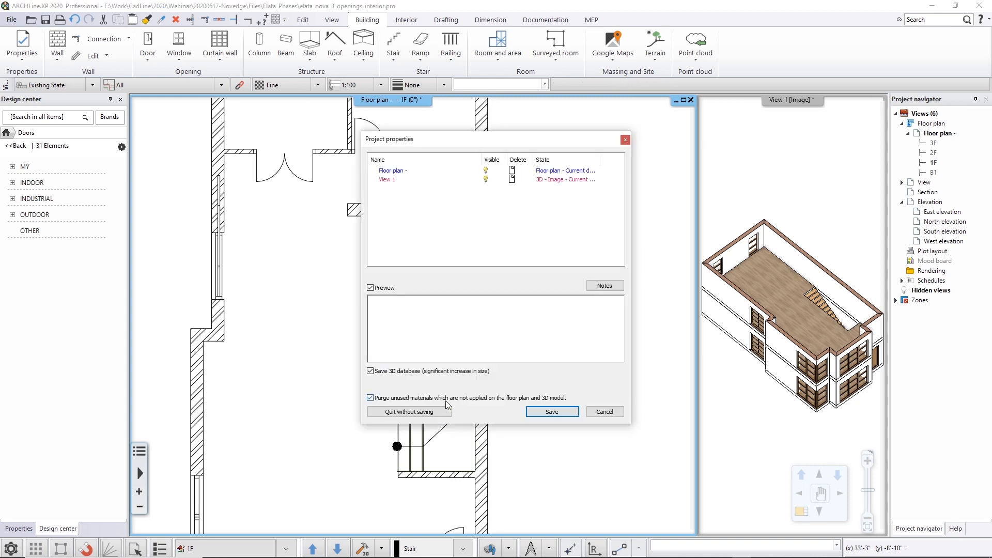
pyautogui.click(427, 412)
pyautogui.click(513, 308)
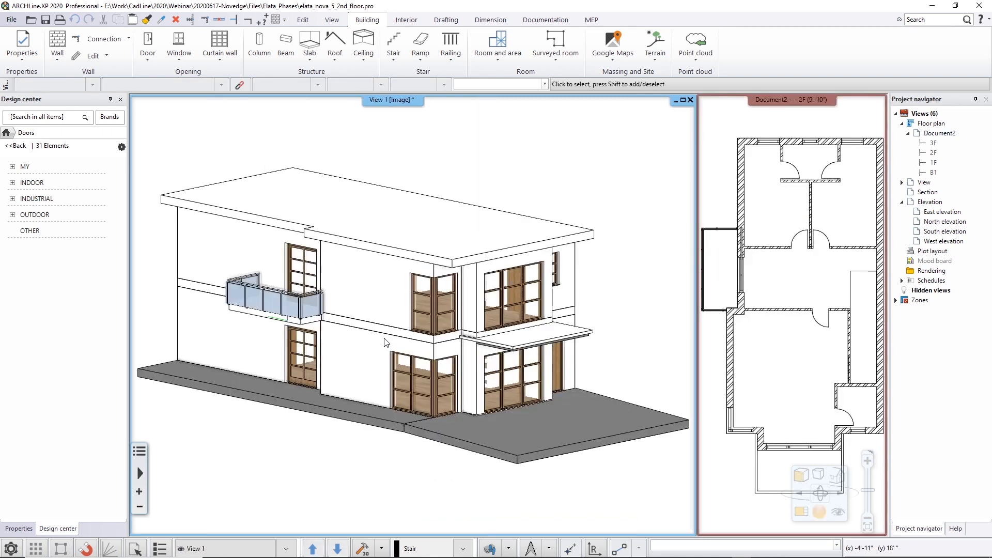
# Draw a roof in sketch mode on floor 3F, following the corners of the existing slab outline.
pyautogui.click(734, 301)
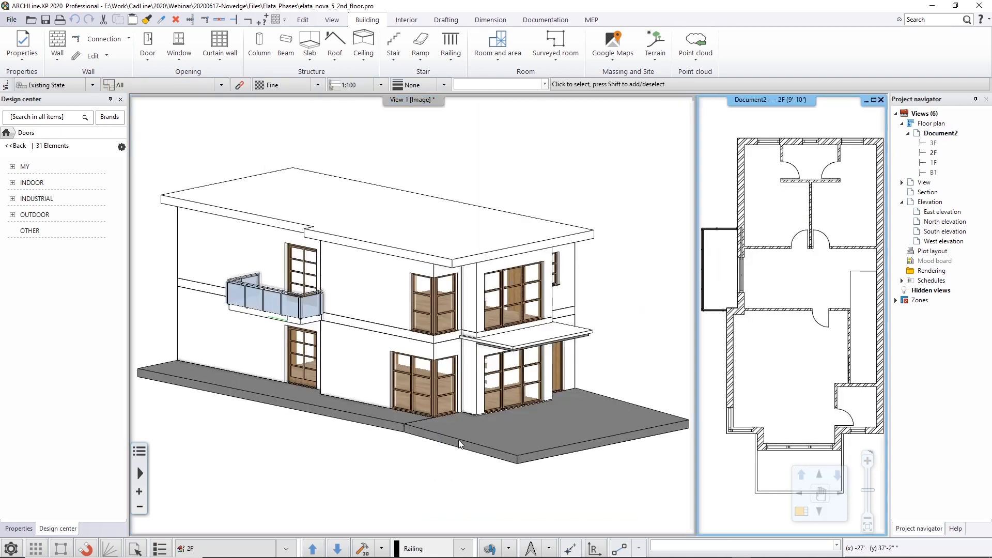
pyautogui.press('pageup')
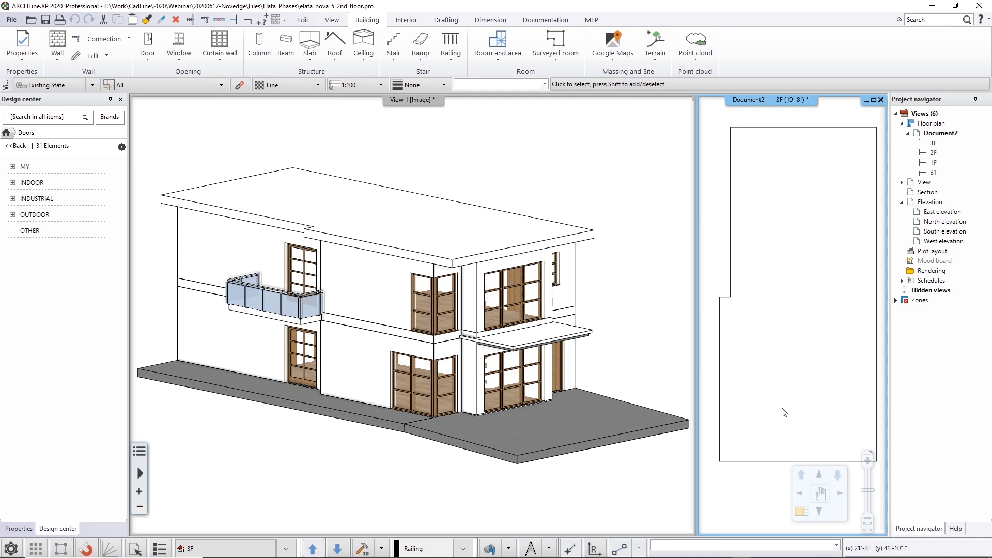
pyautogui.moveTo(777, 401); pyautogui.dragTo(765, 404, button='middle')
pyautogui.scroll(-1, 765, 403)
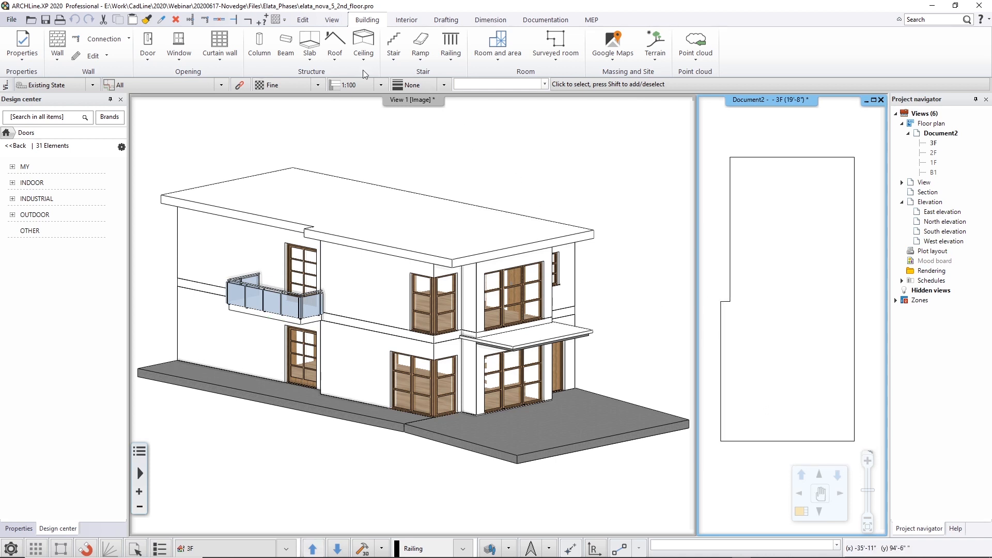
pyautogui.click(333, 59)
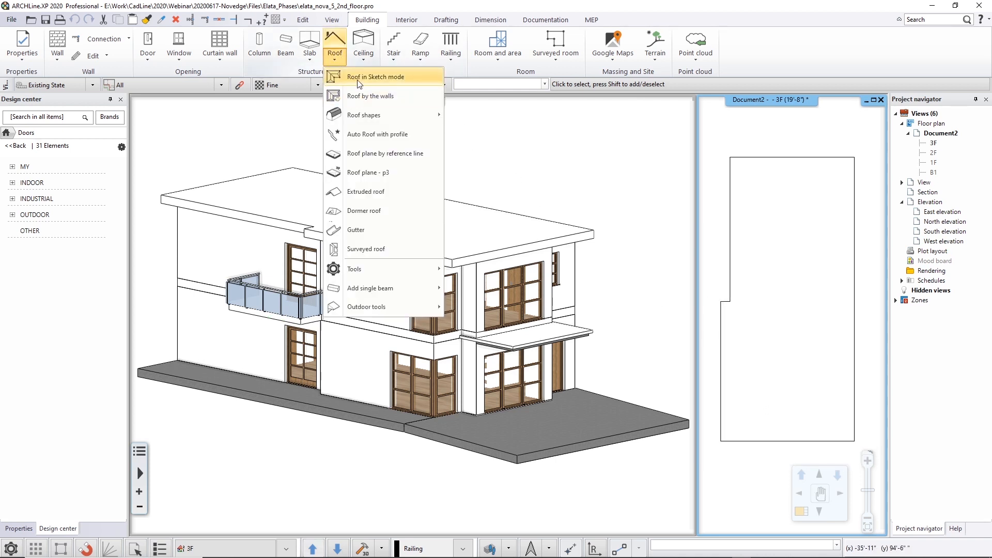
pyautogui.click(355, 77)
pyautogui.click(732, 155)
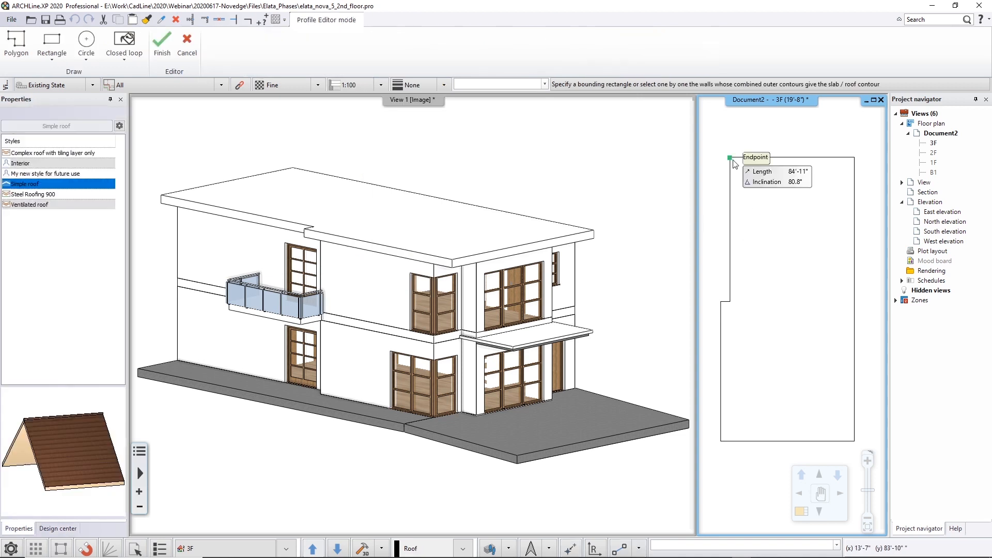
pyautogui.click(855, 157)
pyautogui.click(854, 441)
pyautogui.click(720, 442)
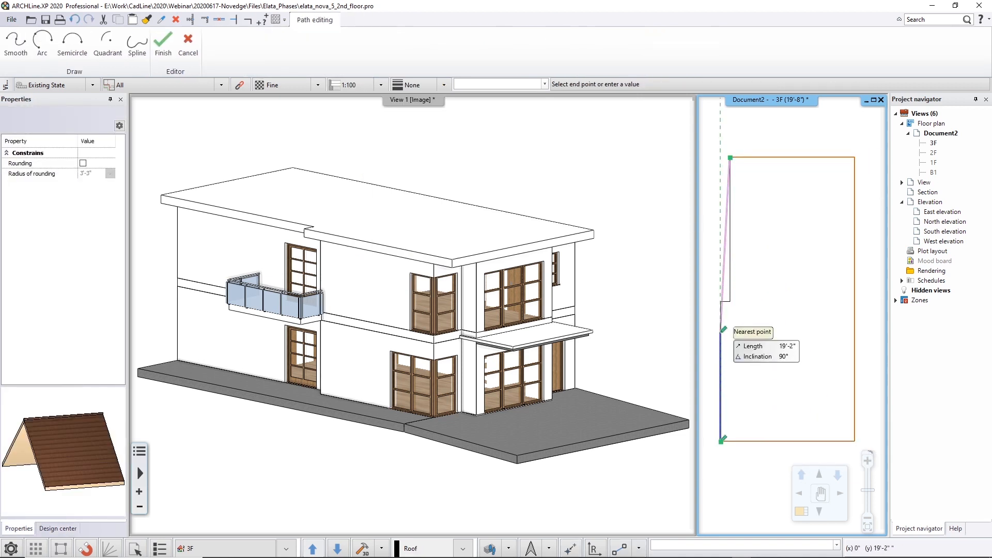
pyautogui.click(721, 302)
pyautogui.click(725, 302)
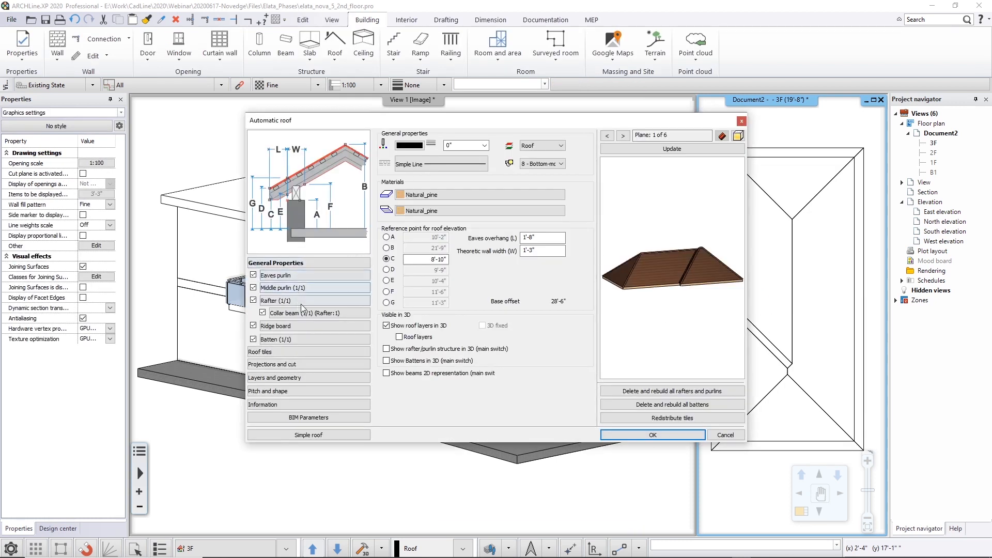
# Give the roof tiles and ridge the Roof_Blind_Coal material, turn off the valley tiles and update the preview.
pyautogui.click(315, 288)
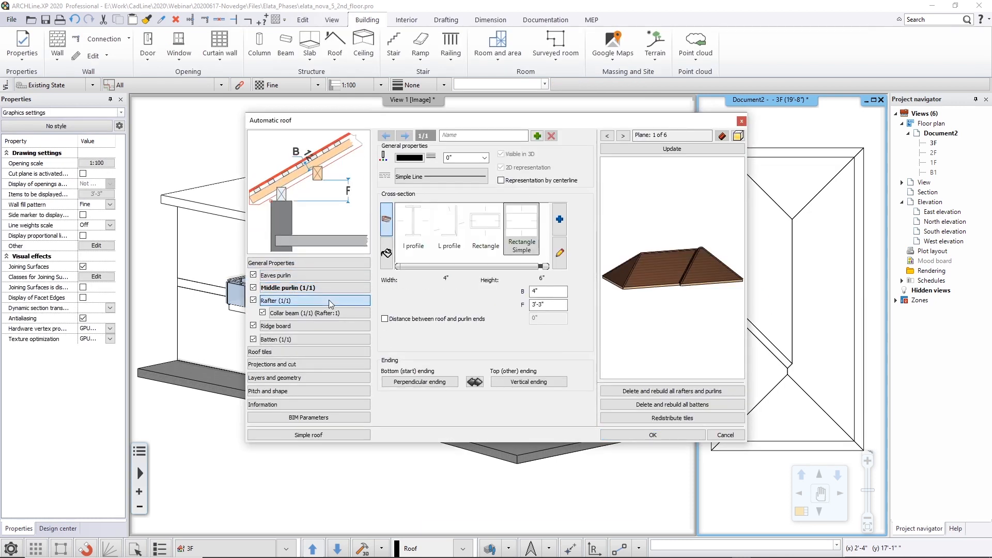
pyautogui.click(328, 301)
pyautogui.click(330, 313)
pyautogui.click(307, 353)
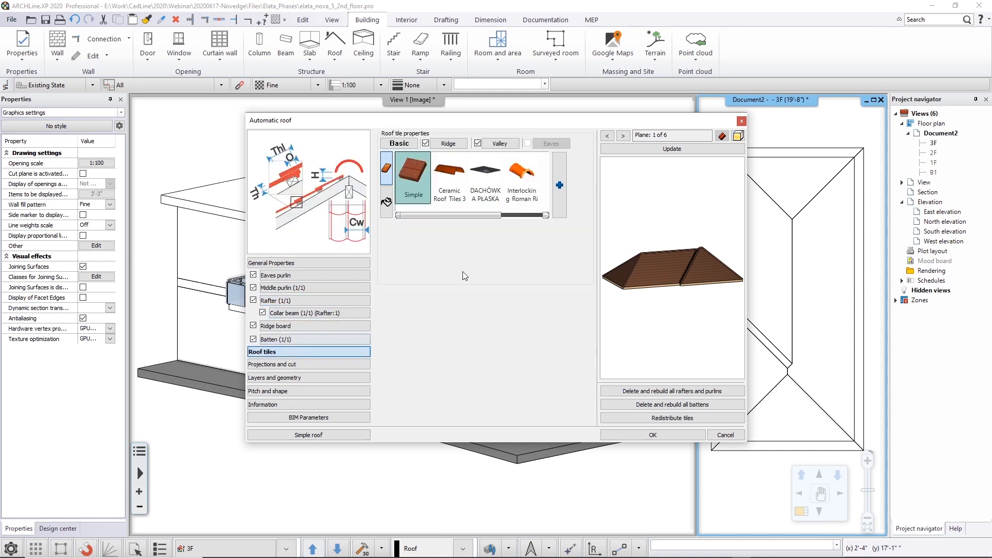
pyautogui.click(386, 216)
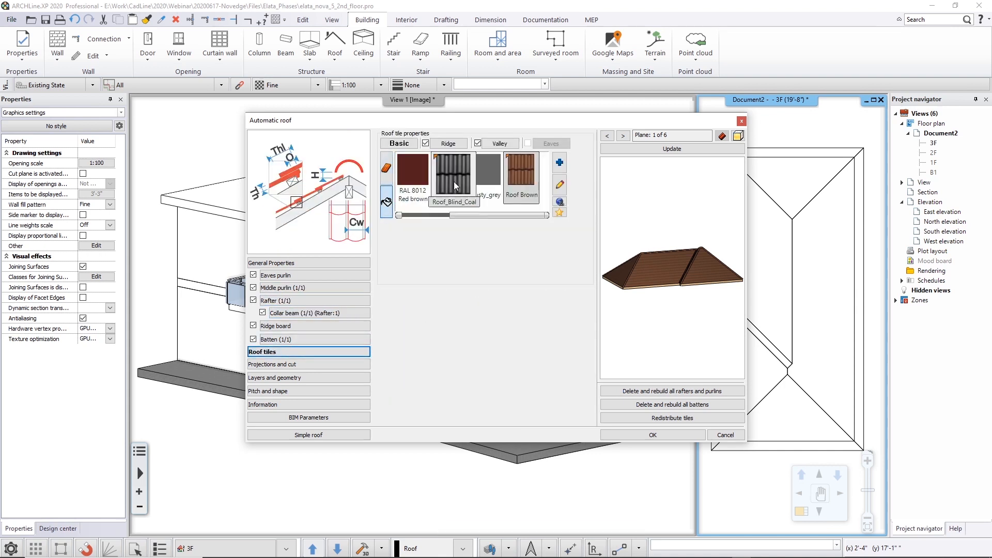
pyautogui.click(448, 143)
pyautogui.click(478, 143)
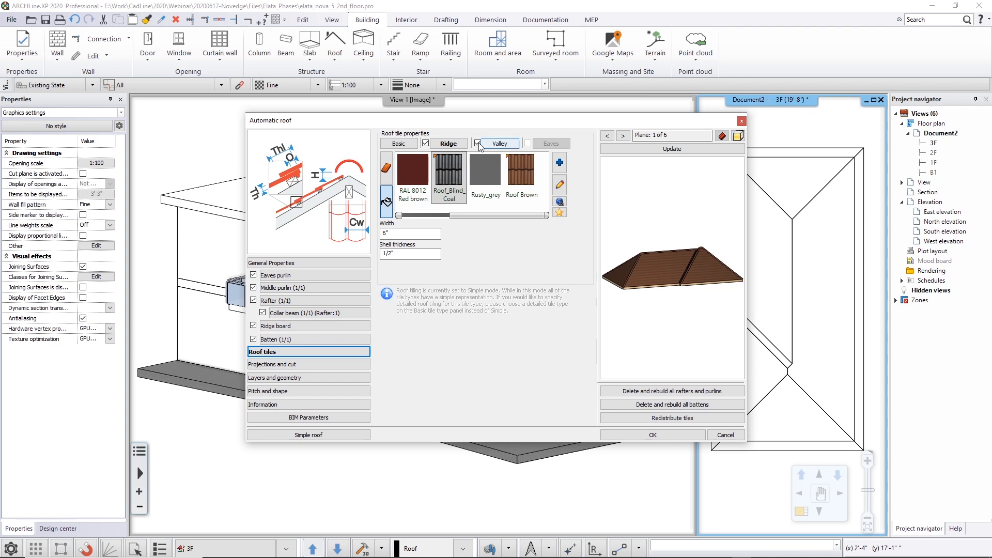
pyautogui.click(672, 149)
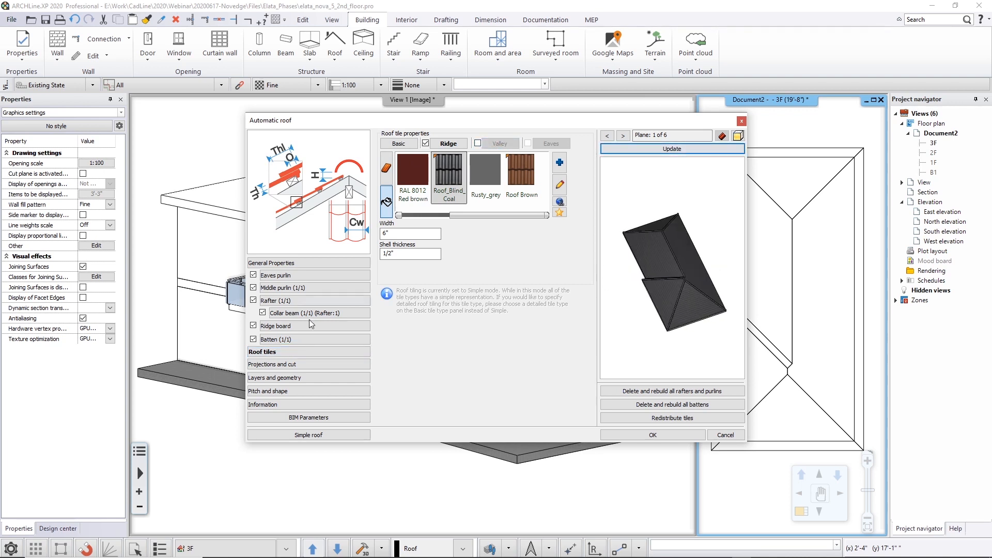
# Change roof plane 5, along the long straight side, to a gable end and update the preview.
pyautogui.click(287, 391)
pyautogui.click(487, 186)
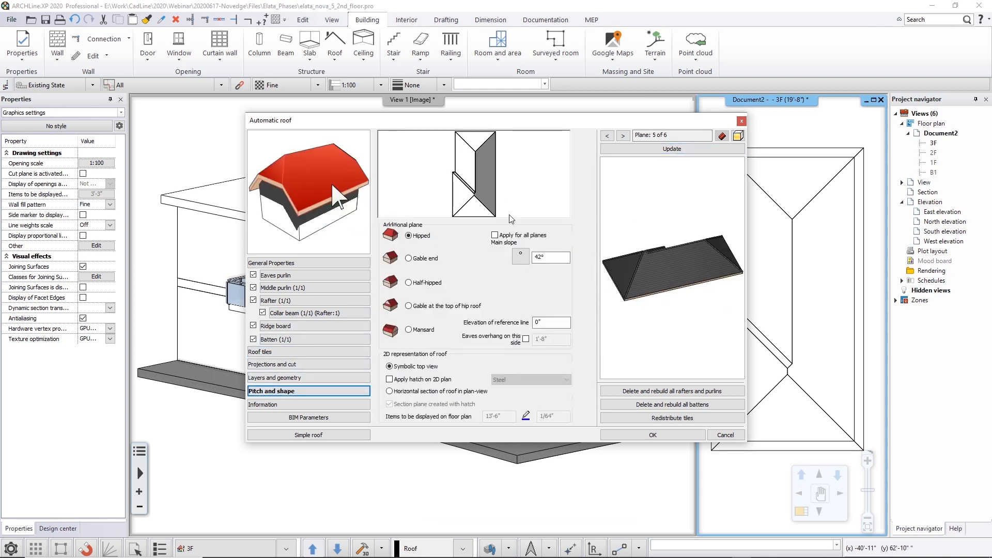
pyautogui.click(409, 258)
pyautogui.click(663, 150)
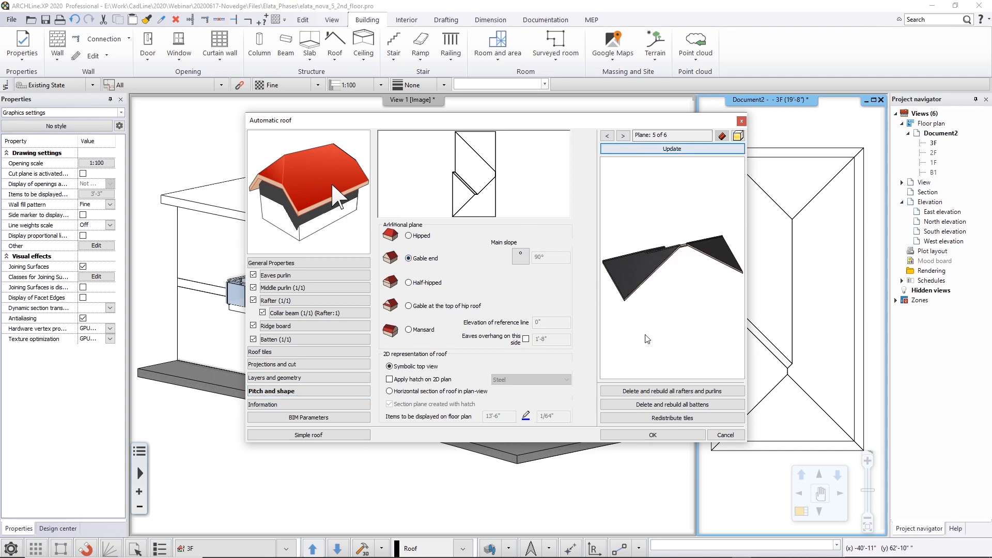
# Set the main slope of roof plane 6 to 25° and of roof plane 3 to 35°, and check the roof preview.
pyautogui.click(486, 146)
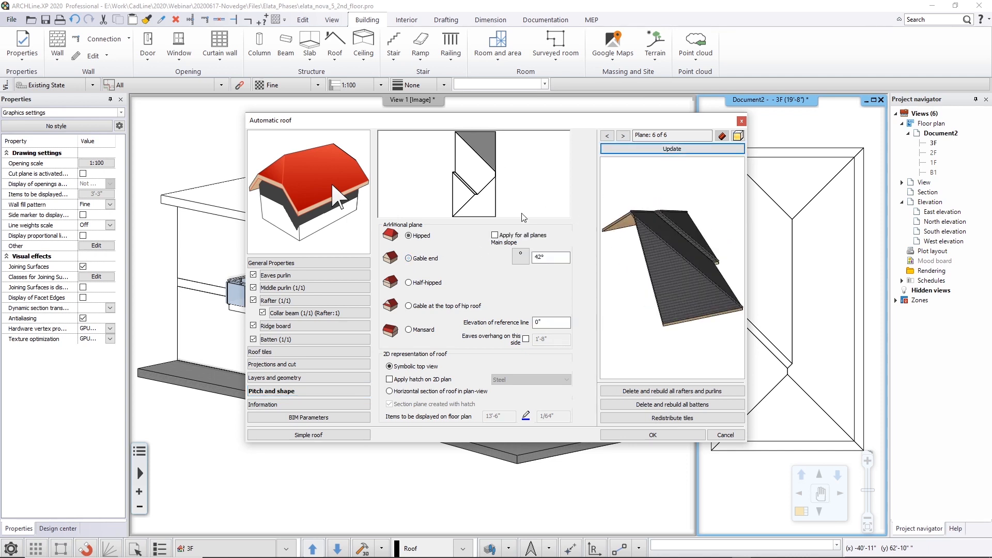
pyautogui.moveTo(545, 255); pyautogui.dragTo(491, 258)
pyautogui.press('Return')
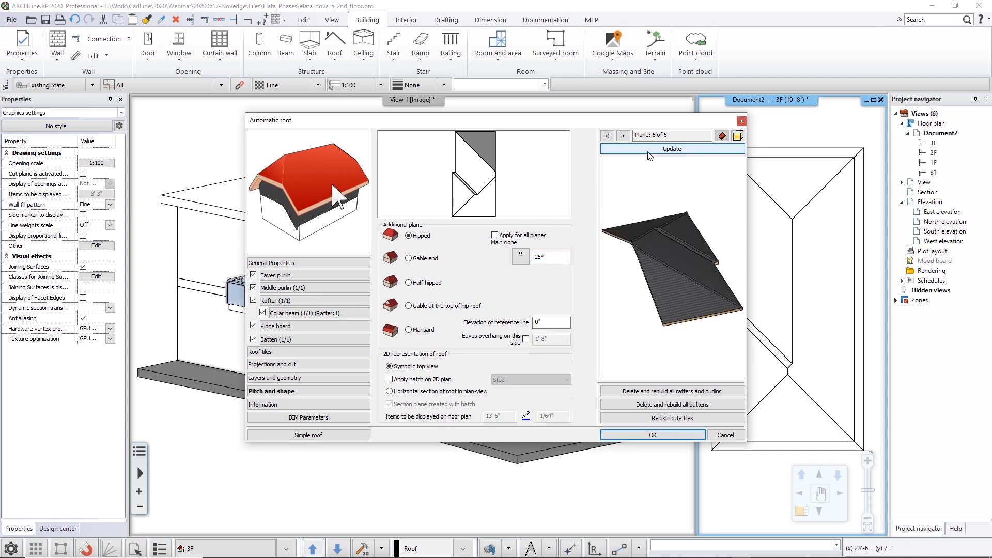
pyautogui.click(461, 198)
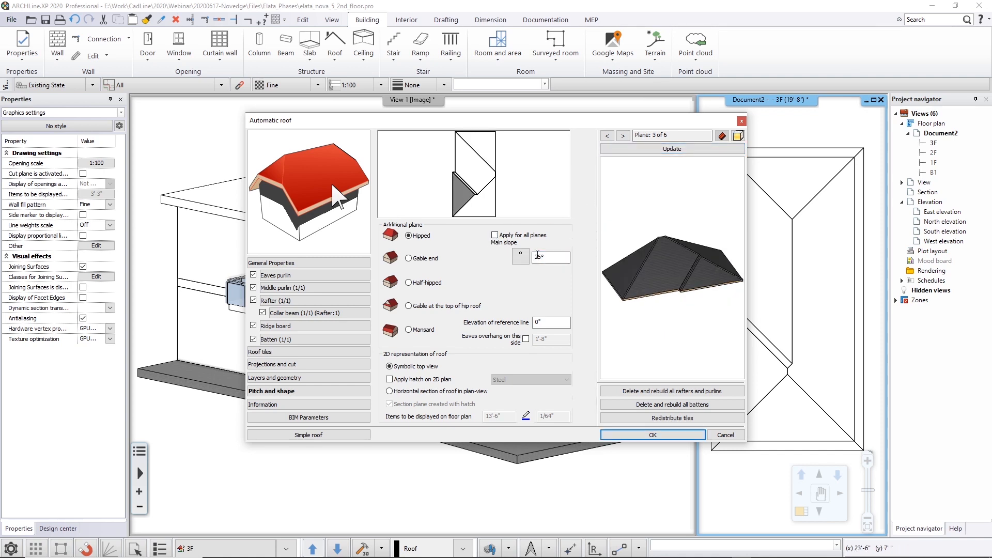
pyautogui.moveTo(538, 256); pyautogui.dragTo(531, 260)
pyautogui.click(646, 149)
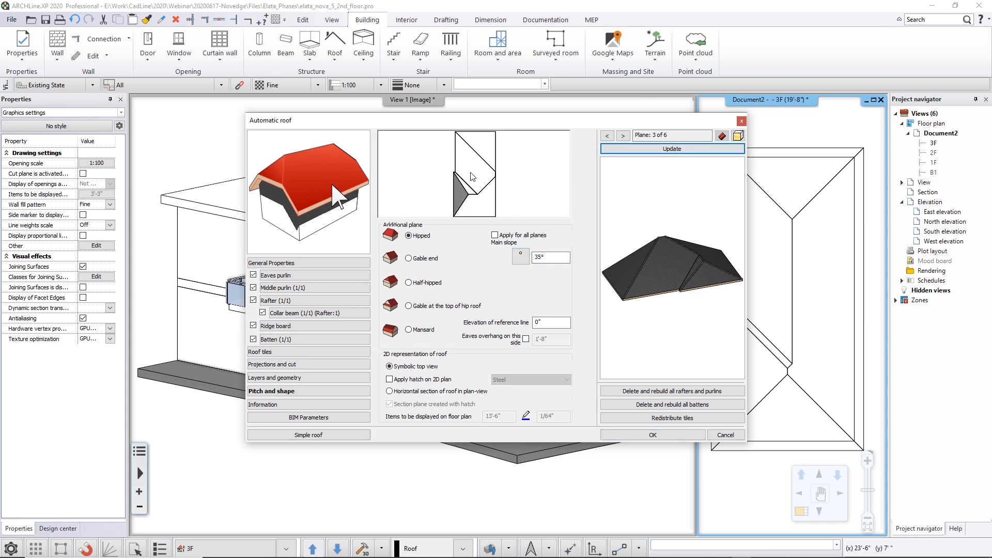
pyautogui.click(647, 150)
pyautogui.moveTo(688, 311); pyautogui.dragTo(645, 311)
# Set the roof's elevation reference point A to 0" and create the roof.
pyautogui.click(271, 265)
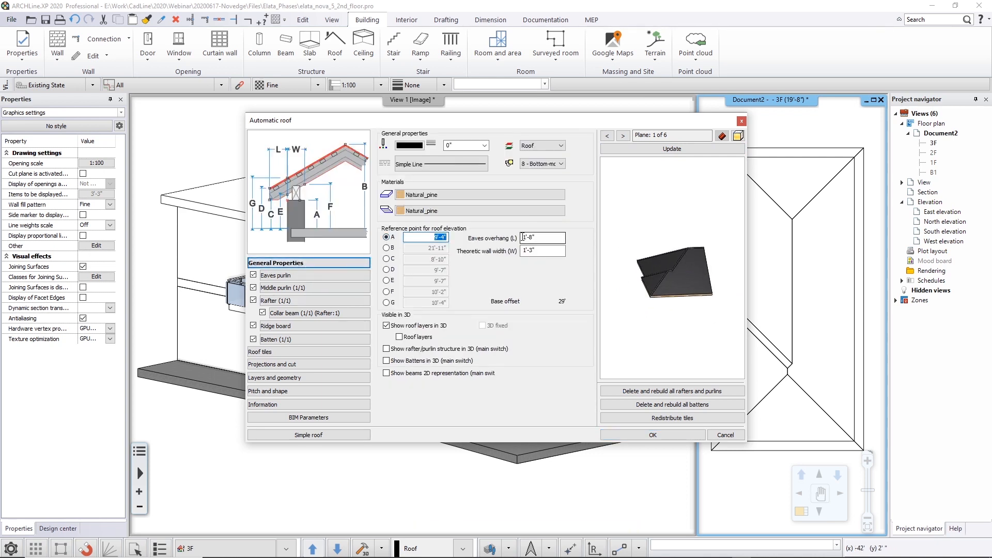
pyautogui.write('0')
pyautogui.click(684, 148)
pyautogui.click(652, 434)
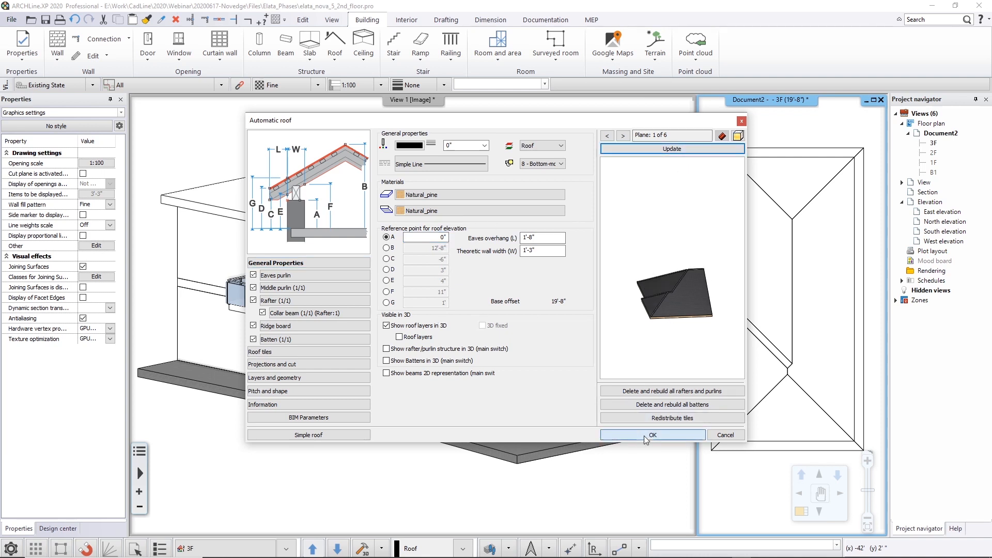
# Check the new roof in 3D, close the project without saving, and open Elata_Nova_US_Interior_01.pro.
pyautogui.moveTo(467, 204); pyautogui.dragTo(442, 229, button='middle')
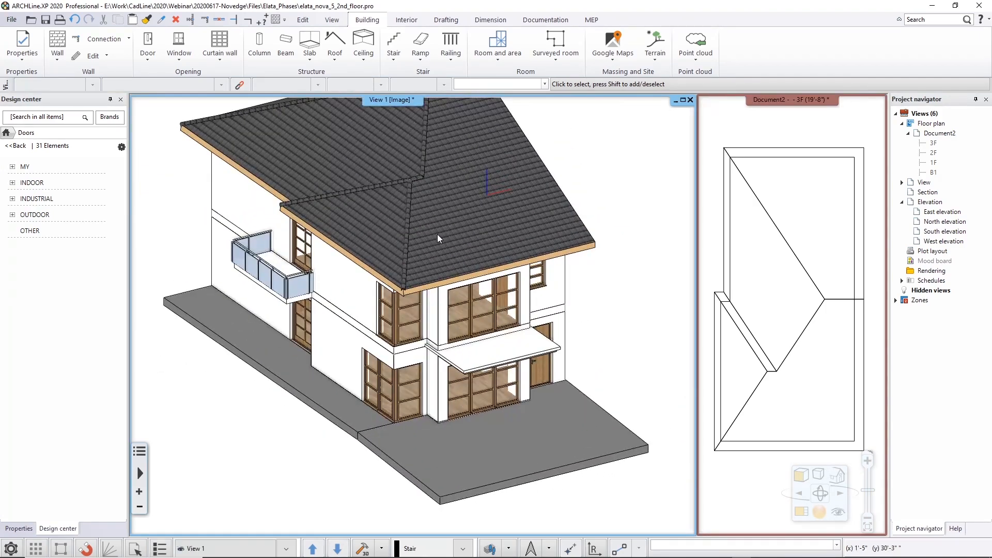
pyautogui.middleClick(437, 234)
pyautogui.middleClick(437, 234)
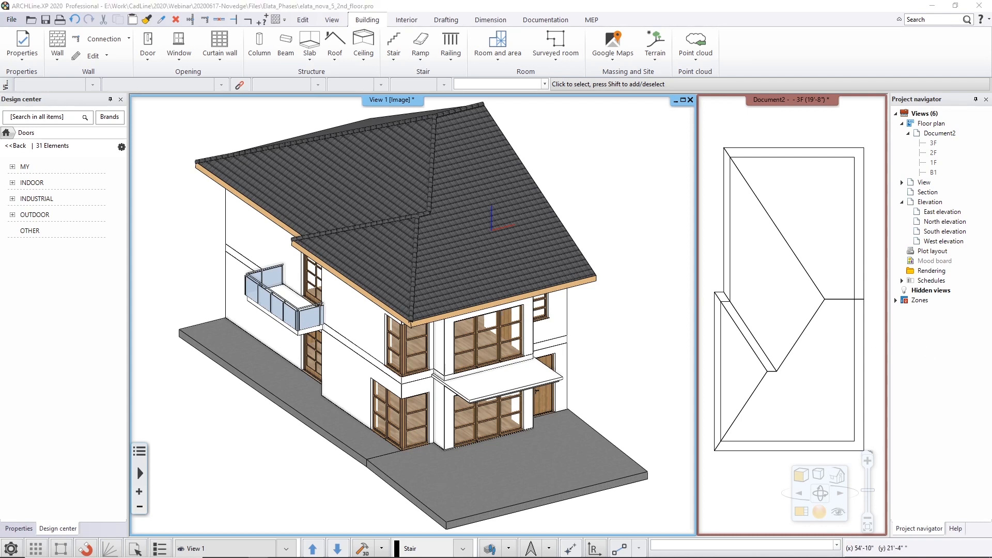
pyautogui.moveTo(333, 376); pyautogui.dragTo(328, 383)
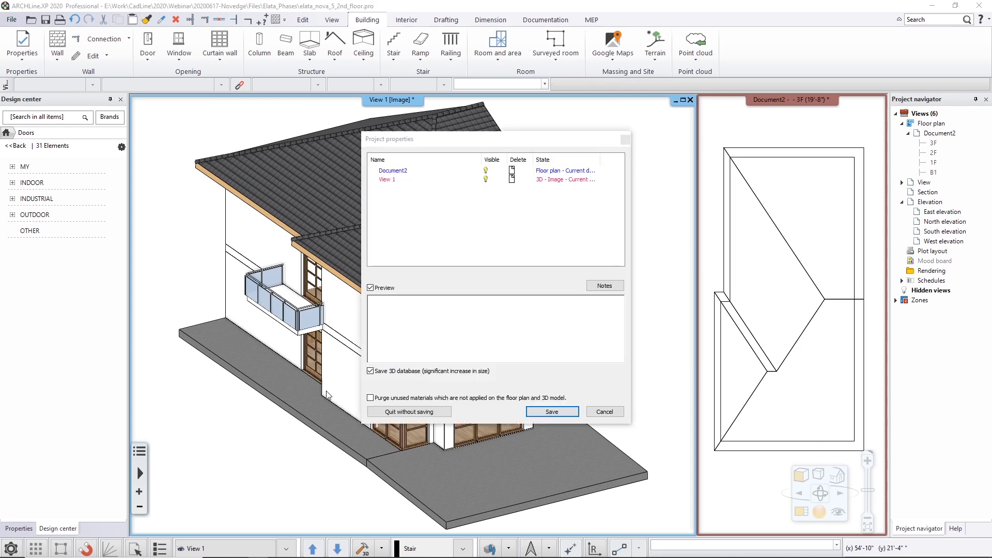
pyautogui.click(405, 409)
pyautogui.click(506, 309)
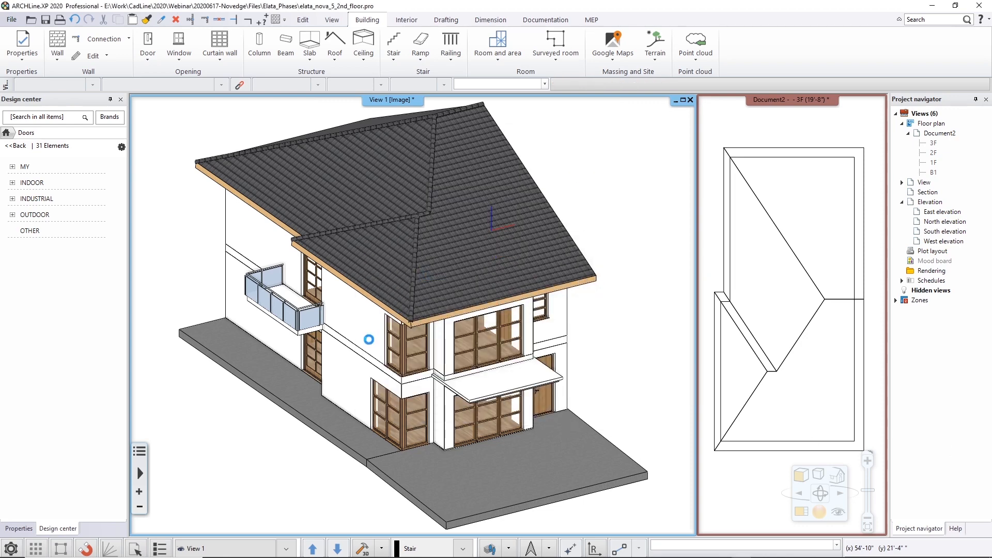
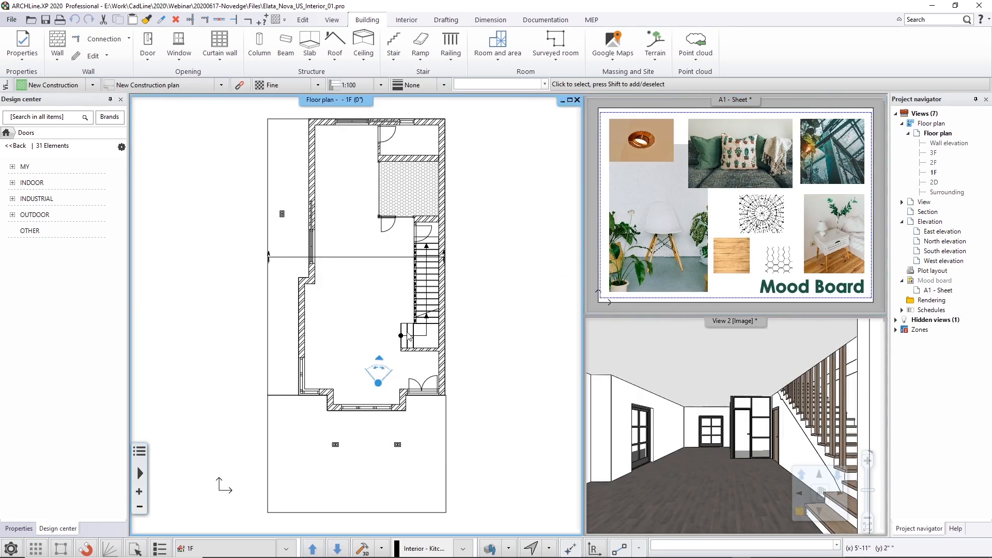
# Show the 3D view in the main window and display the whole house in axonometric view.
pyautogui.click(802, 511)
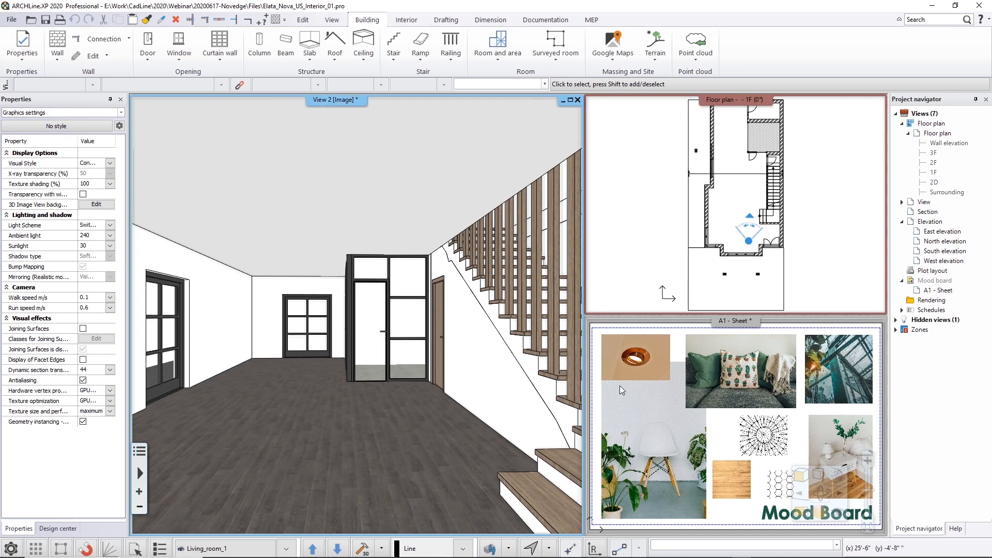
pyautogui.click(840, 478)
pyautogui.click(884, 408)
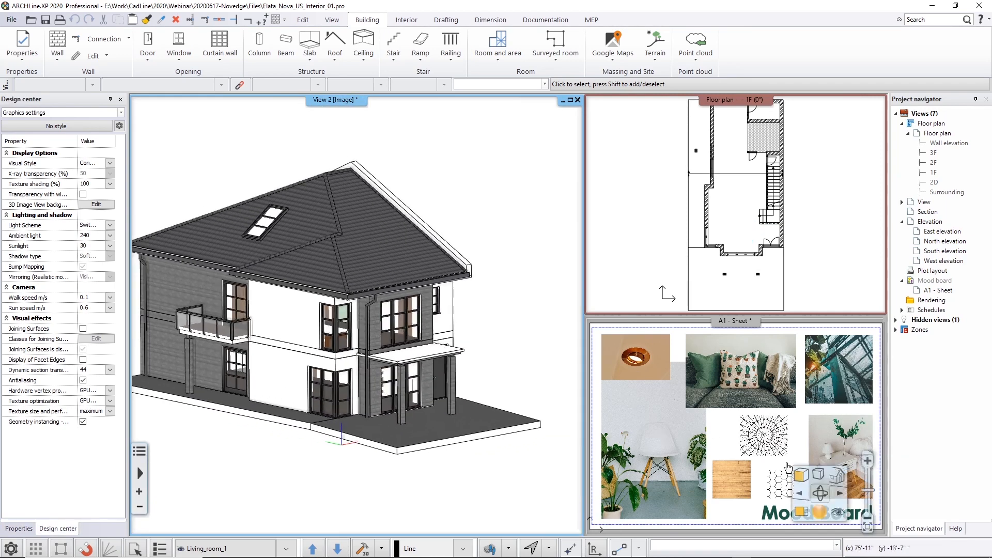
pyautogui.click(839, 481)
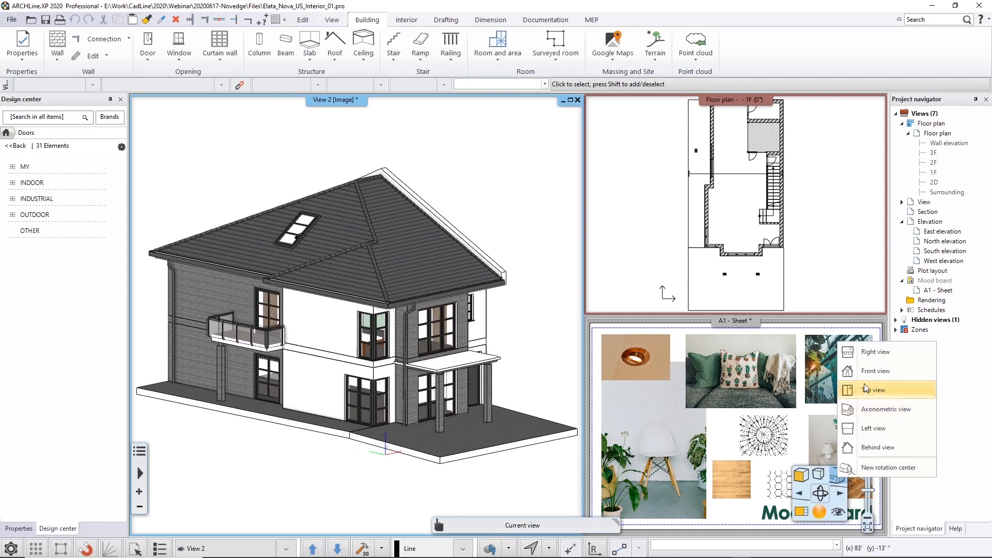
# Set up a perspective view with the camera inside the ground-floor living room, looking toward the glazed partition.
pyautogui.click(838, 511)
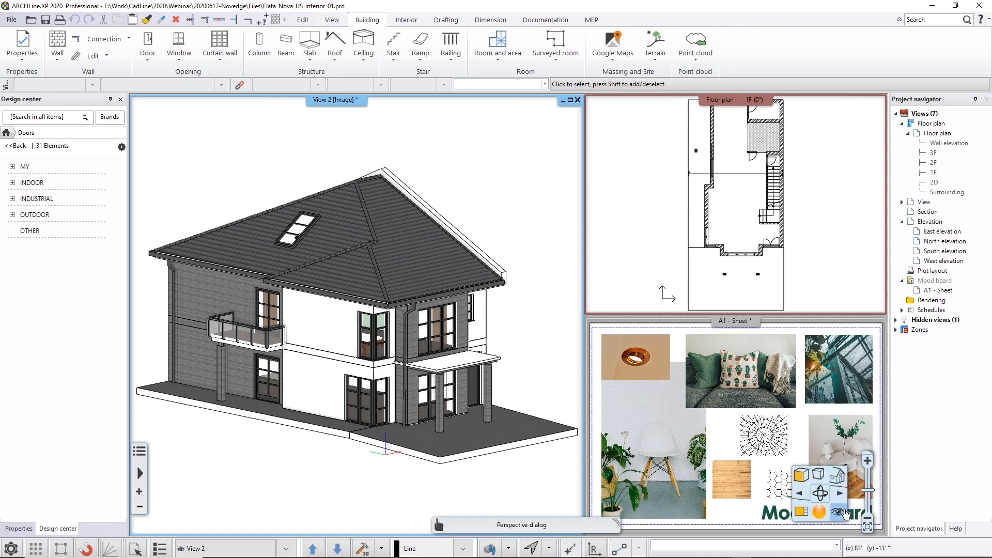
pyautogui.click(839, 513)
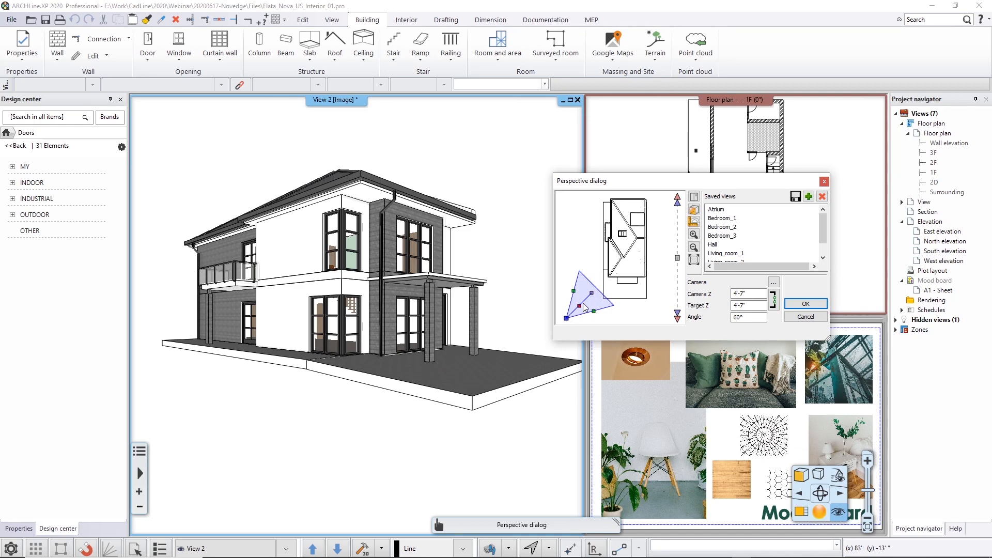
pyautogui.moveTo(593, 298); pyautogui.dragTo(627, 266)
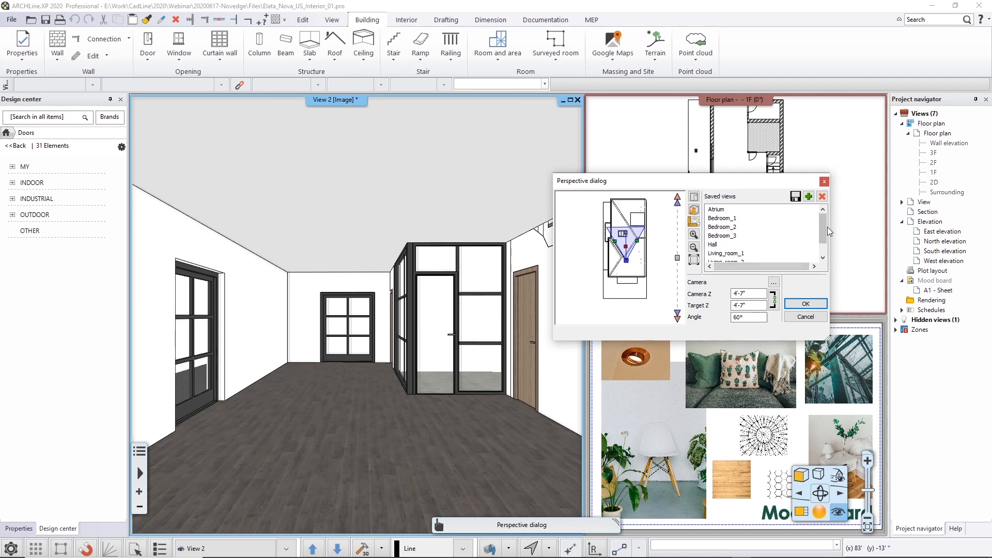
pyautogui.moveTo(824, 228); pyautogui.dragTo(825, 251)
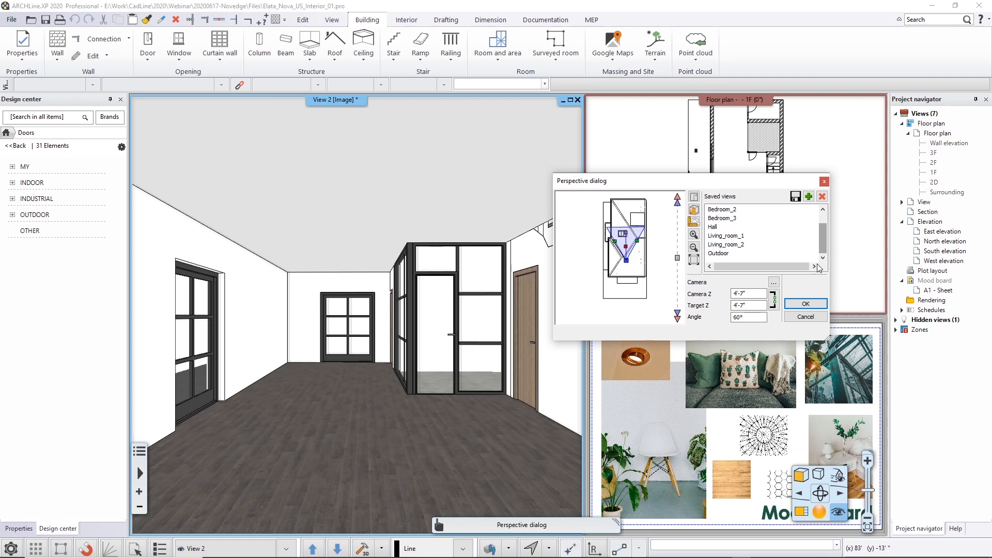
pyautogui.click(807, 305)
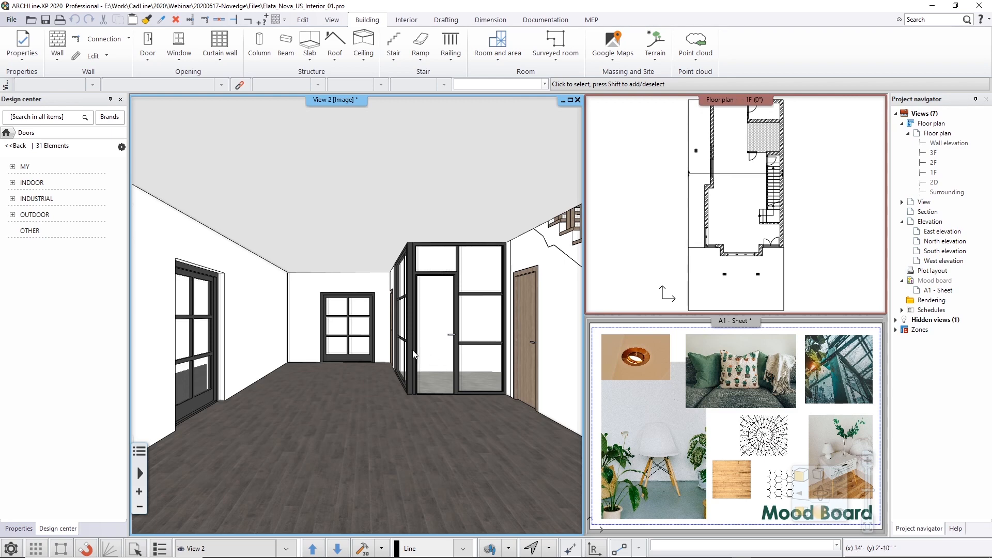
# Place the LAMPADA TERRA PE 01 floor lamp from the Floor Lights catalog on the living room floor near the large window.
pyautogui.moveTo(413, 349); pyautogui.dragTo(362, 207, button='middle')
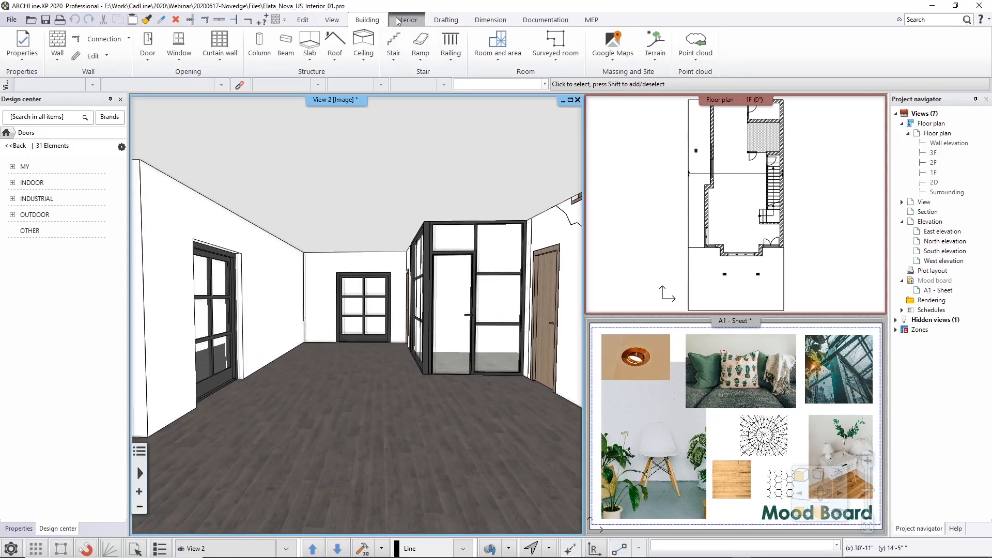
pyautogui.moveTo(437, 270); pyautogui.dragTo(209, 358, button='middle')
pyautogui.scroll(-10, 212, 358)
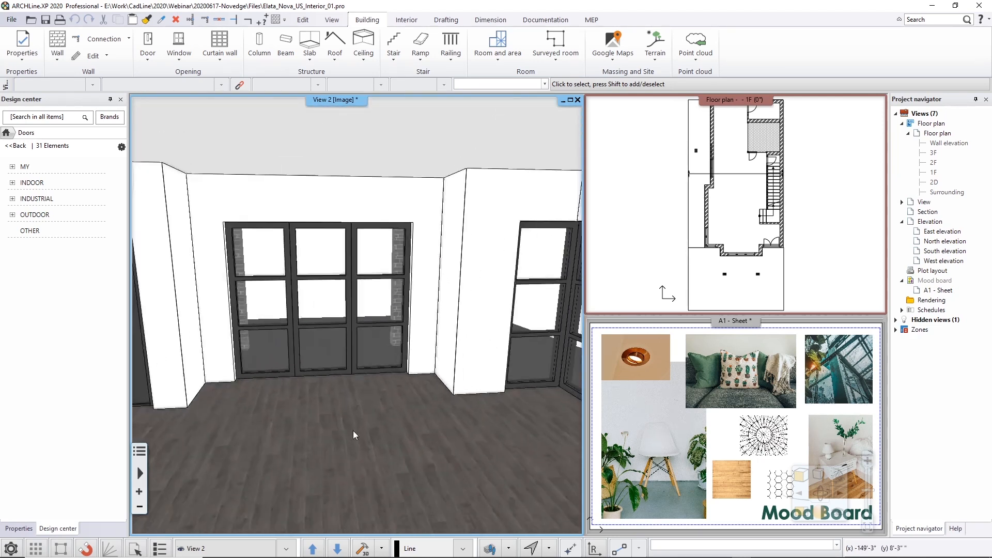
pyautogui.click(6, 133)
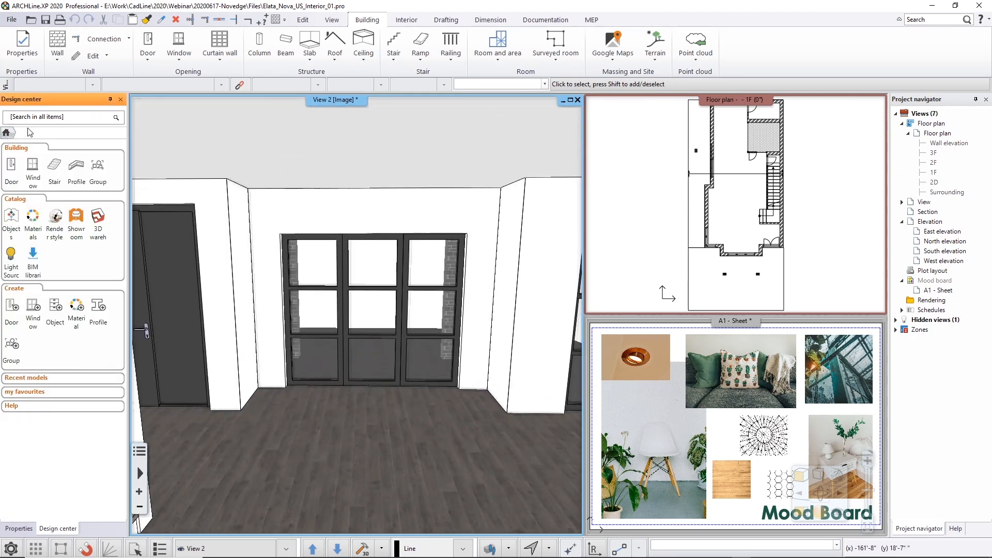
pyautogui.click(8, 226)
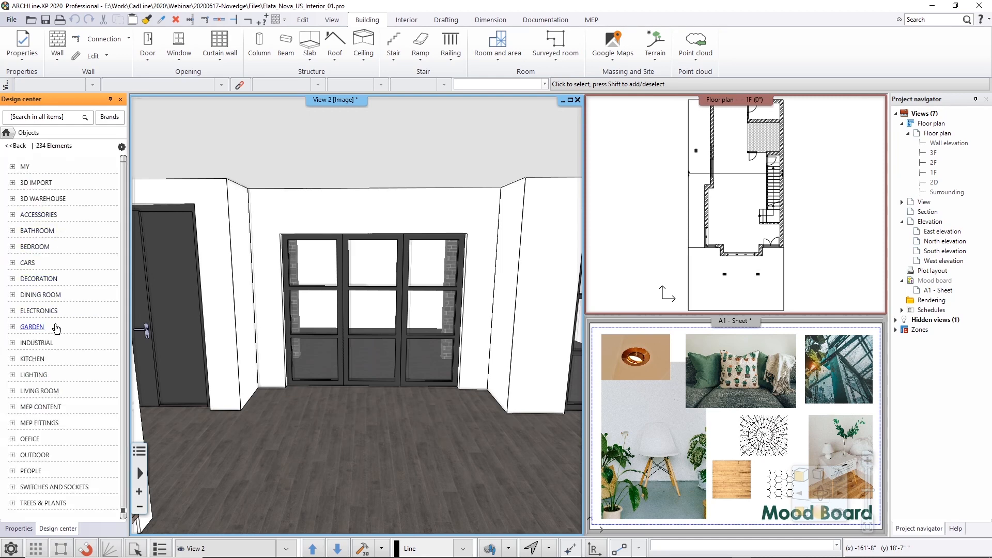
pyautogui.click(51, 375)
pyautogui.scroll(-2, 54, 382)
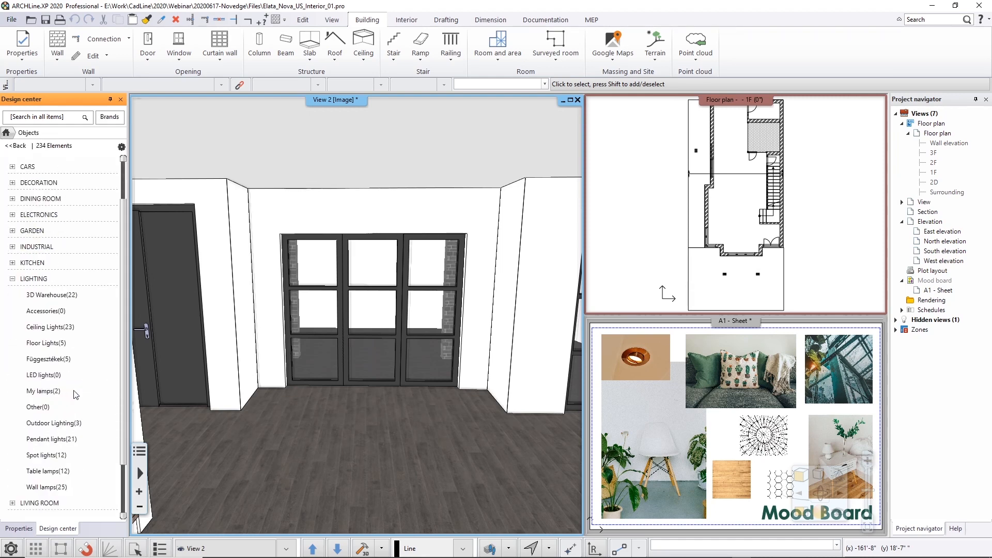
pyautogui.click(37, 344)
pyautogui.click(26, 256)
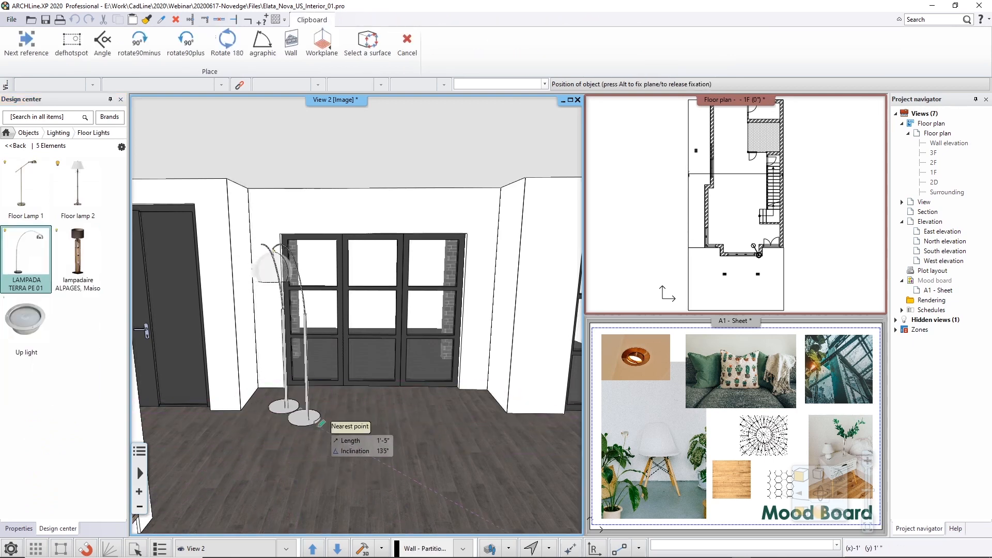
pyautogui.click(300, 414)
pyautogui.click(314, 400)
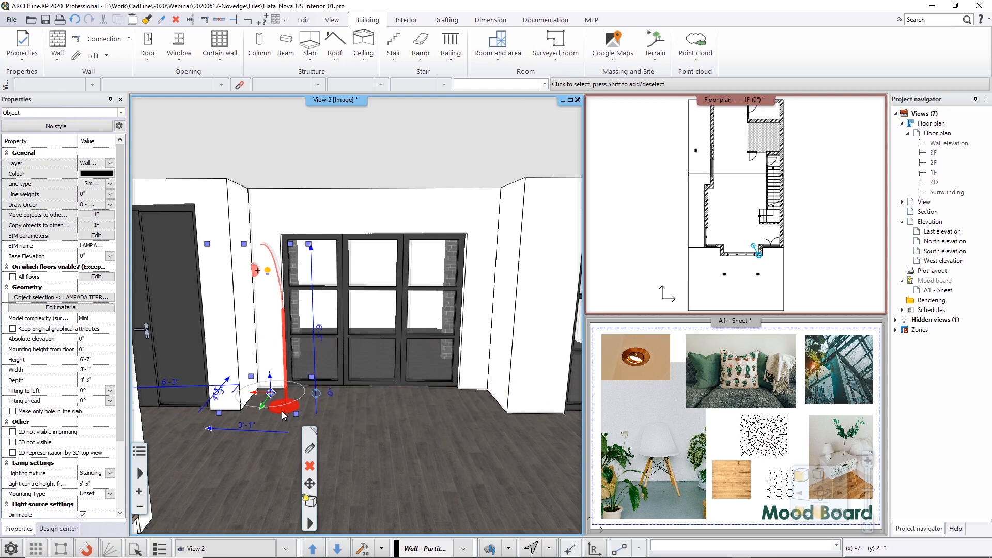
# Rotate the floor lamp so its arm reaches toward the window, and move it away from the wall corner.
pyautogui.click(315, 396)
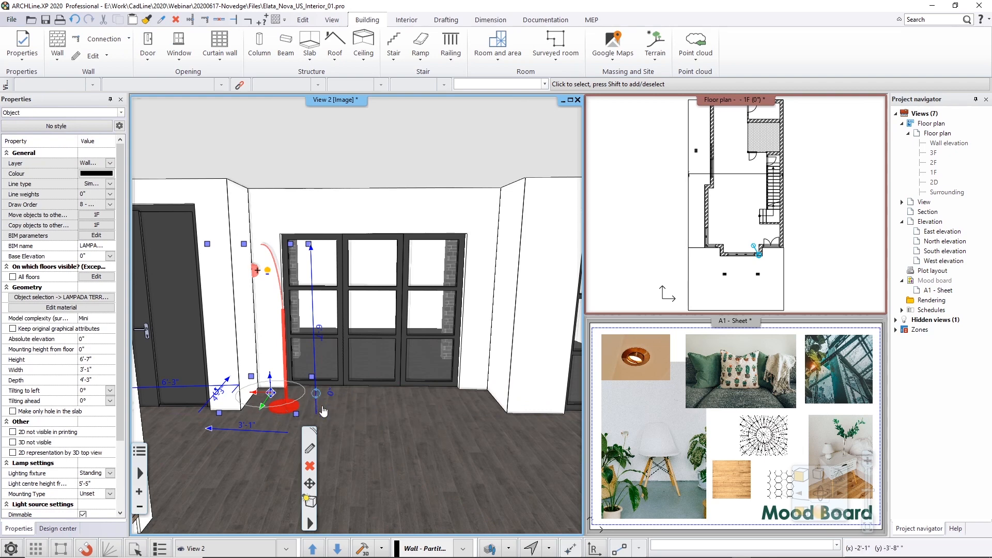
pyautogui.click(219, 400)
pyautogui.click(295, 387)
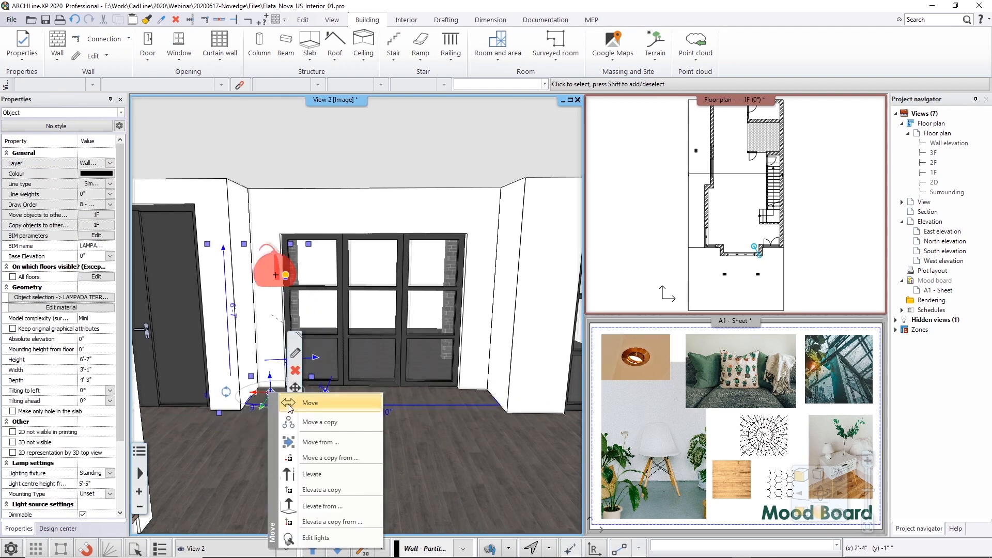
pyautogui.click(288, 405)
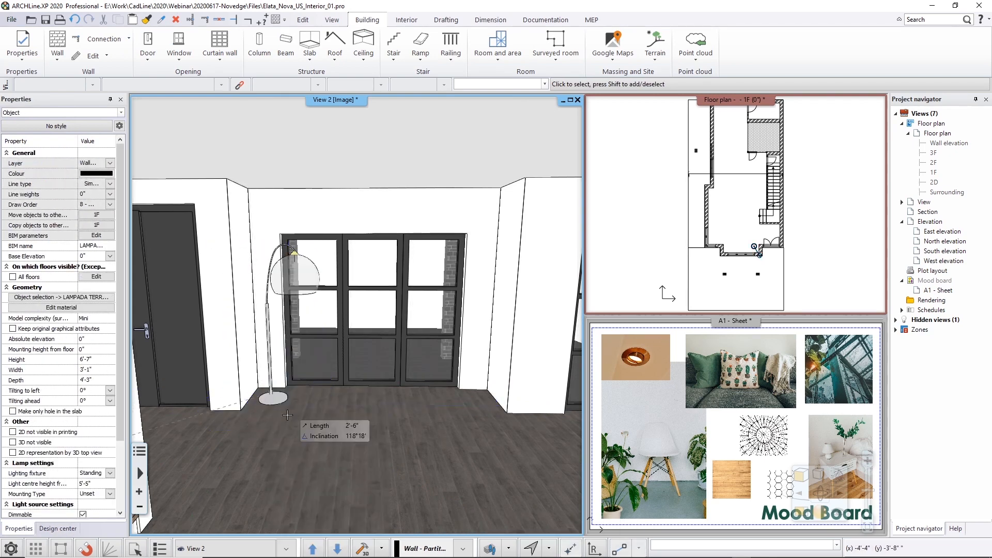
pyautogui.click(364, 421)
pyautogui.press('Escape')
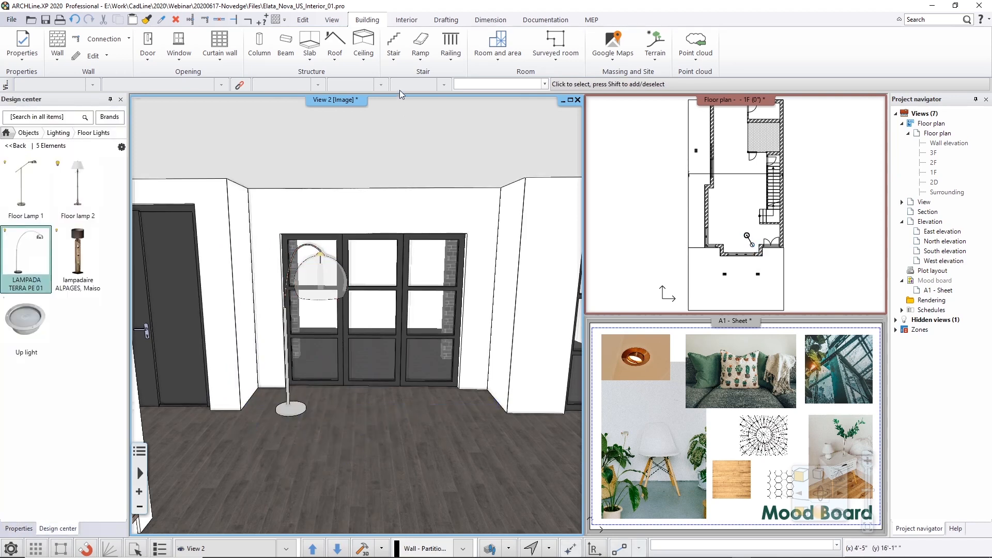
# Search 3D Warehouse for "sofa".
pyautogui.click(397, 23)
pyautogui.click(204, 45)
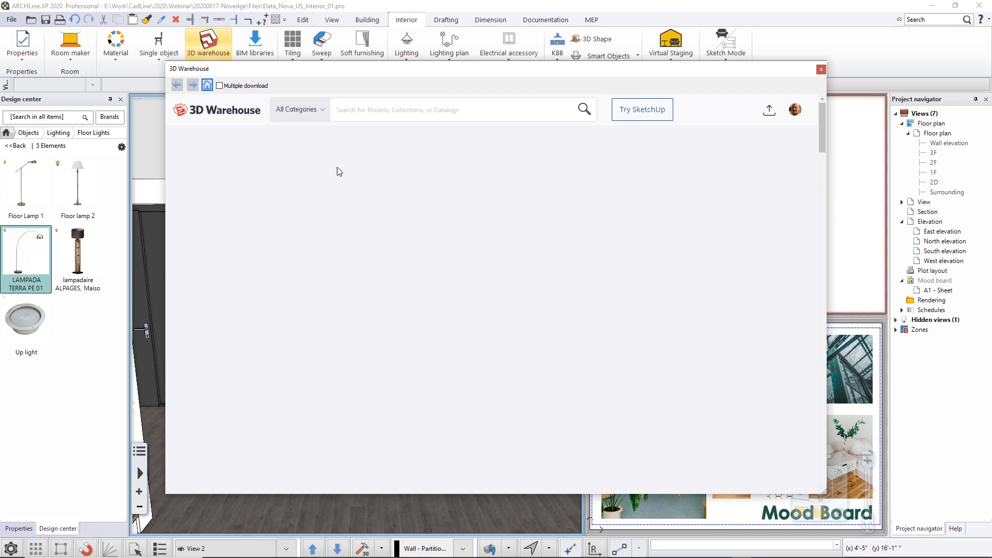
pyautogui.click(353, 114)
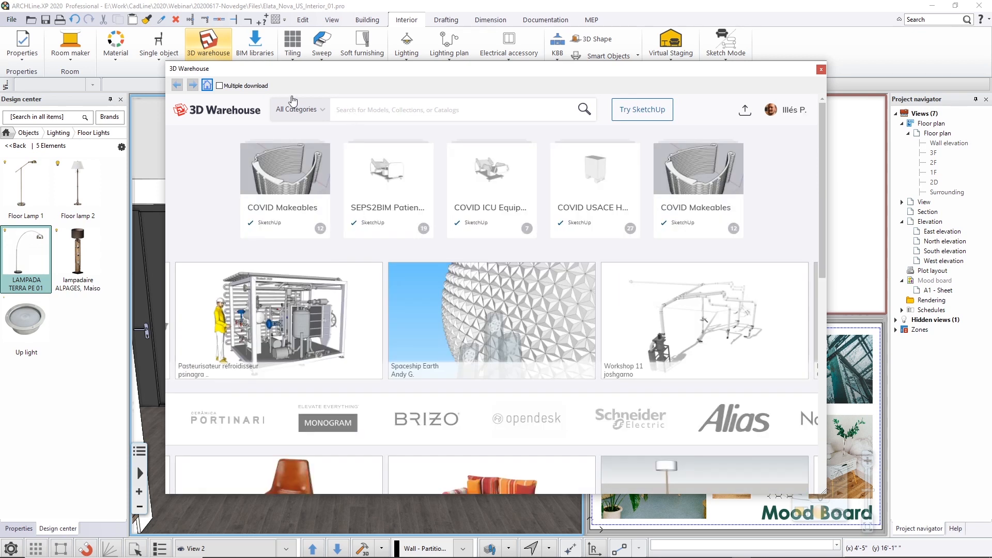
pyautogui.write('sofa')
pyautogui.press('Return')
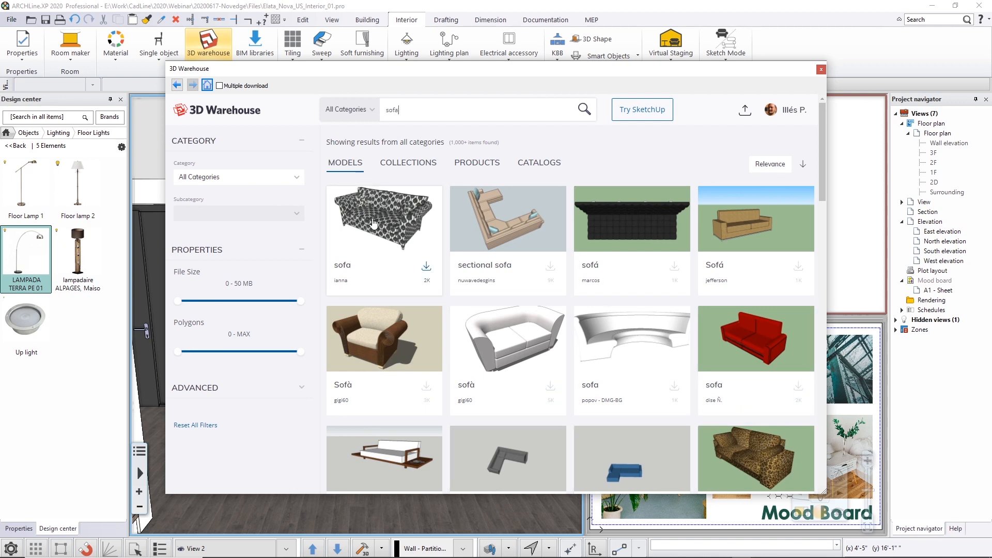
# Search the 3D Warehouse collections for "coffee table".
pyautogui.moveTo(427, 109); pyautogui.dragTo(346, 120)
pyautogui.write('modenr coffee')
pyautogui.press('BackSpace')
pyautogui.write('le')
pyautogui.press('Return')
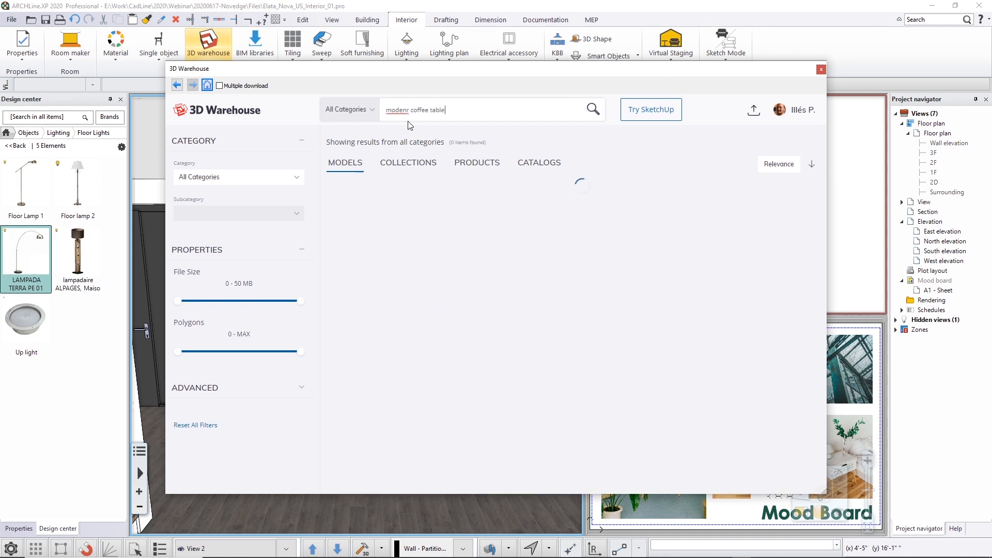
pyautogui.click(403, 162)
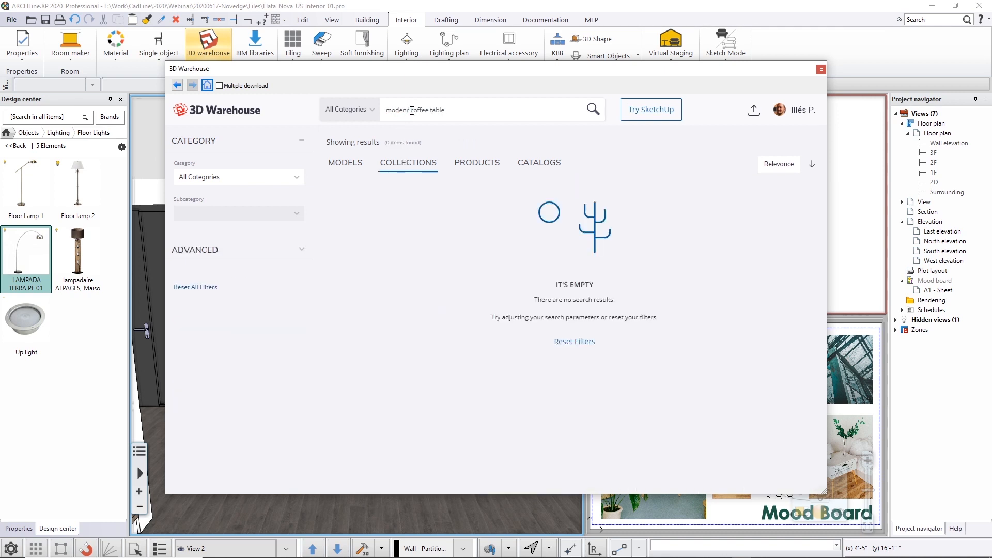
pyautogui.moveTo(410, 110); pyautogui.dragTo(356, 113)
pyautogui.press('BackSpace')
pyautogui.press('Return')
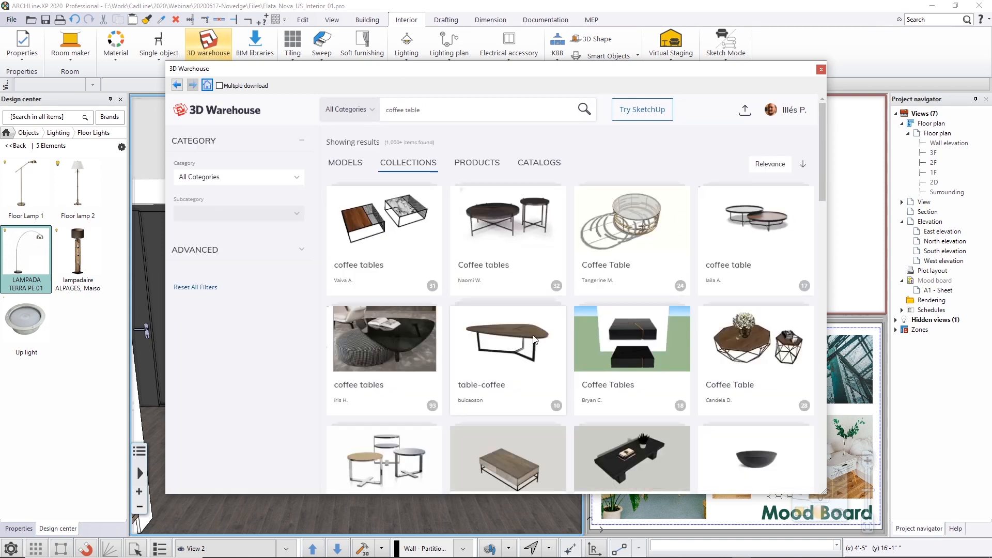
# Download the NESTING COFFEE TABLE model from the table-coffee collection.
pyautogui.click(512, 376)
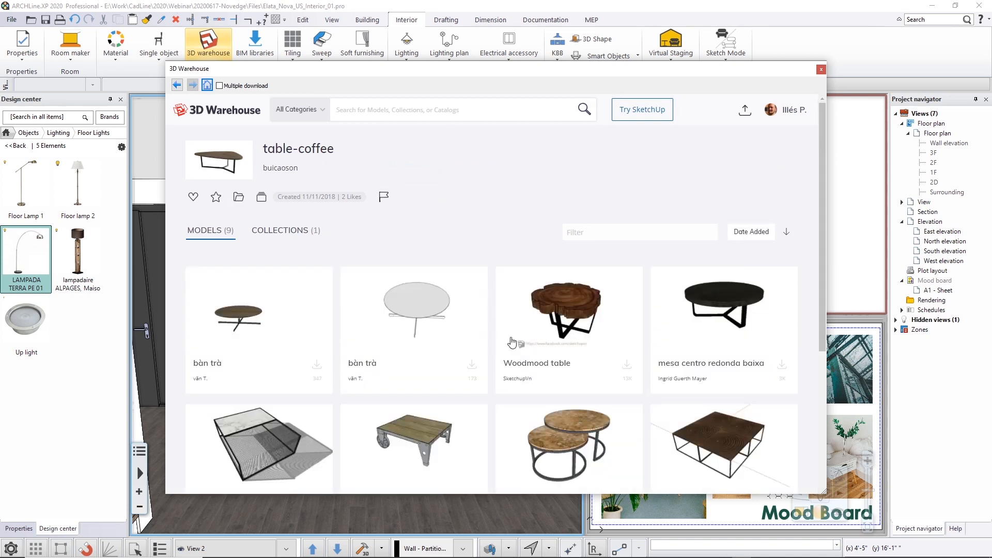
pyautogui.scroll(-1, 715, 356)
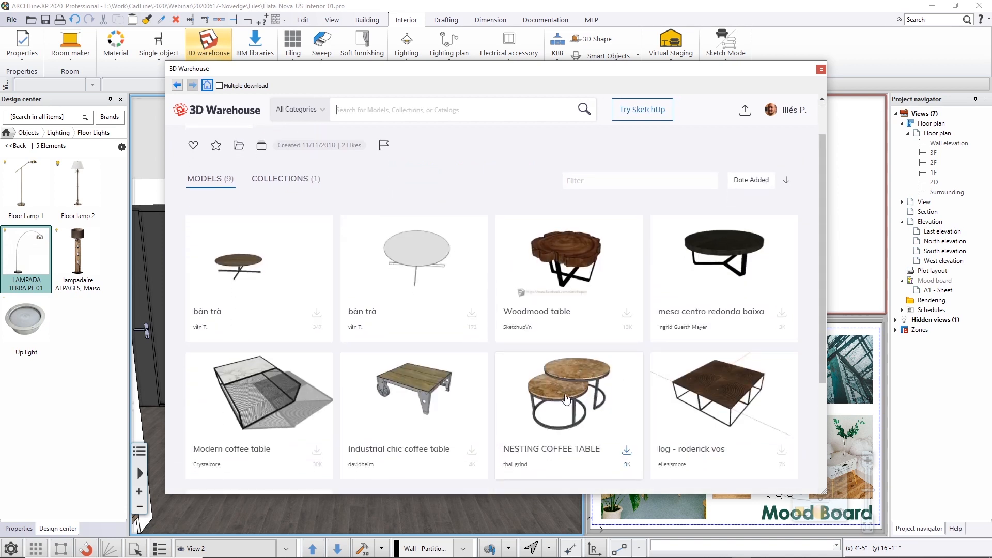
pyautogui.click(567, 399)
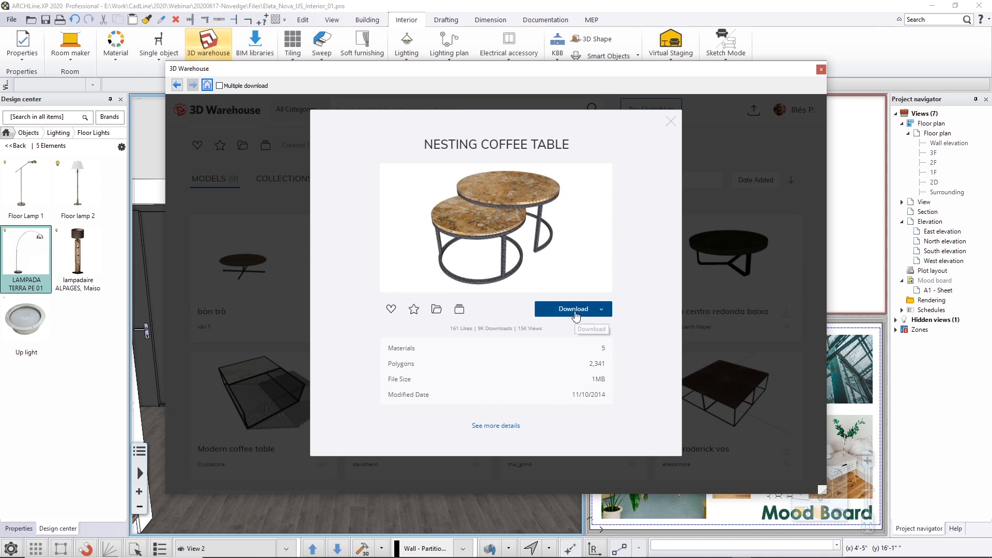
pyautogui.click(576, 316)
pyautogui.click(592, 335)
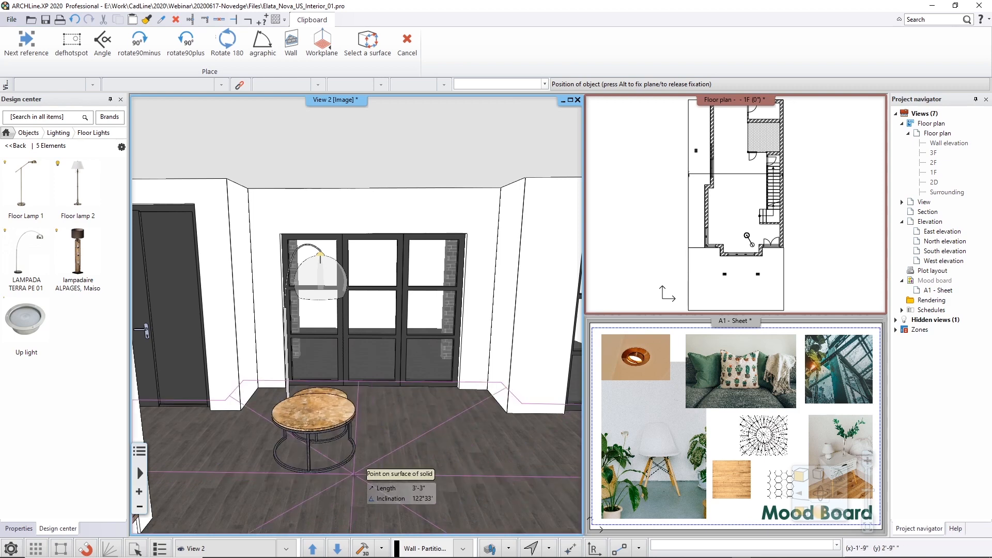
# Place the nesting coffee table on the living room floor beside the floor lamp and check it in the view.
pyautogui.click(365, 457)
pyautogui.press('Escape')
pyautogui.moveTo(412, 442)
pyautogui.mouseDown(button='middle')
pyautogui.moveTo(441, 458)
pyautogui.moveTo(416, 448)
pyautogui.mouseUp(button='middle')
pyautogui.scroll(-1, 416, 450)
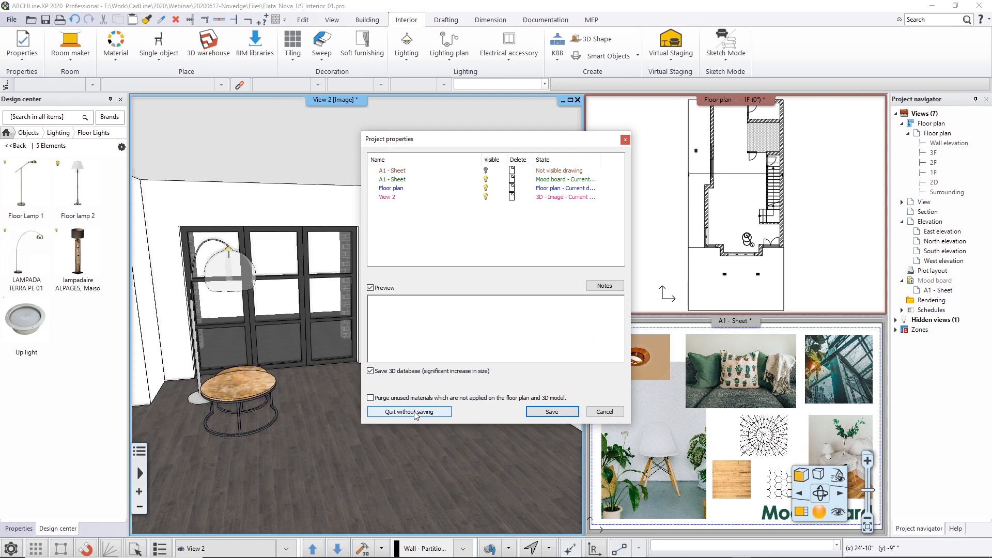
# Close the current project without saving it.
pyautogui.click(414, 411)
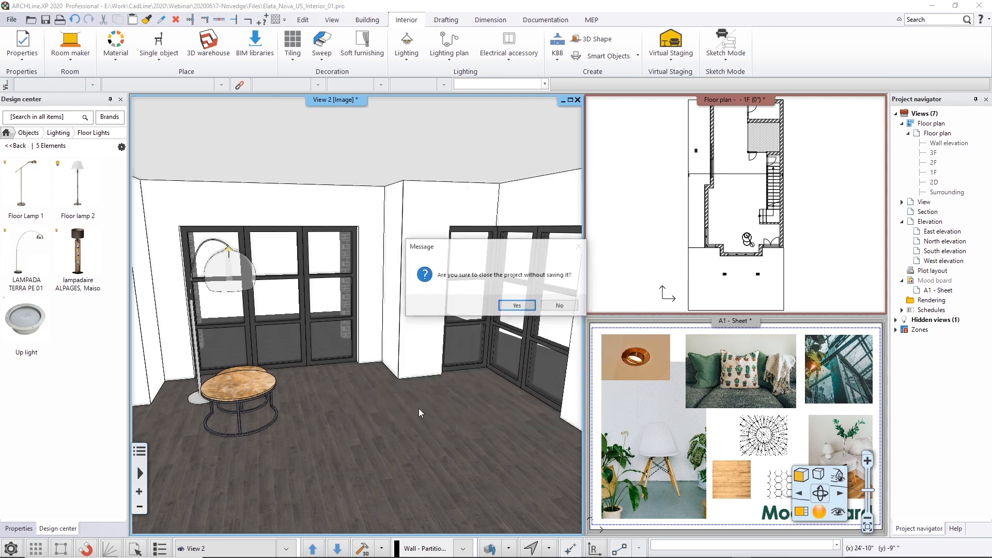
pyautogui.click(517, 306)
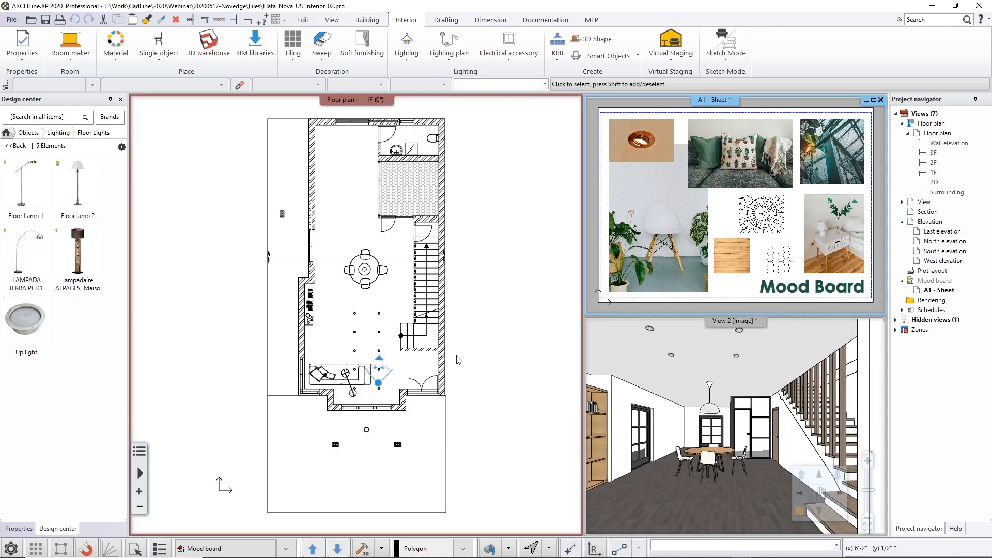
# Navigate the 3D view to the empty area at the back of the first floor and frame the same area in the floor plan.
pyautogui.click(471, 357)
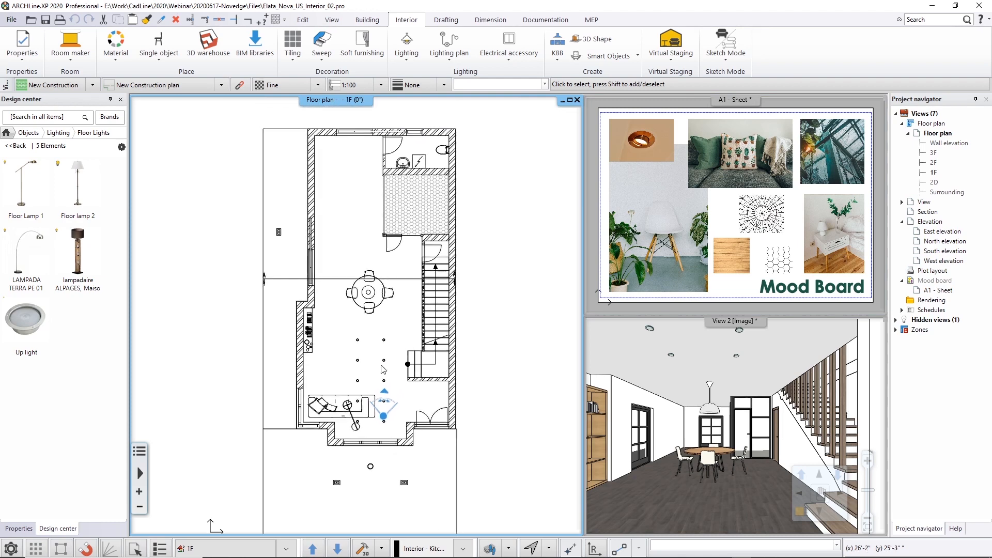
pyautogui.click(641, 396)
pyautogui.moveTo(687, 391); pyautogui.dragTo(718, 411)
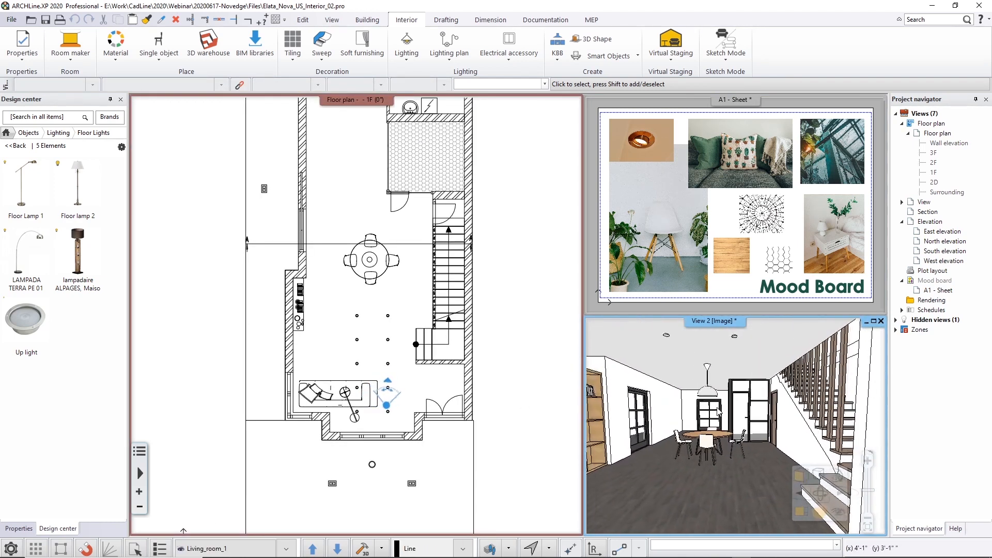
pyautogui.moveTo(717, 412); pyautogui.dragTo(800, 449, button='middle')
pyautogui.scroll(6, 688, 444)
pyautogui.scroll(2, 688, 444)
pyautogui.moveTo(754, 448)
pyautogui.mouseDown(button='middle')
pyautogui.moveTo(740, 483)
pyautogui.moveTo(686, 478)
pyautogui.mouseUp(button='middle')
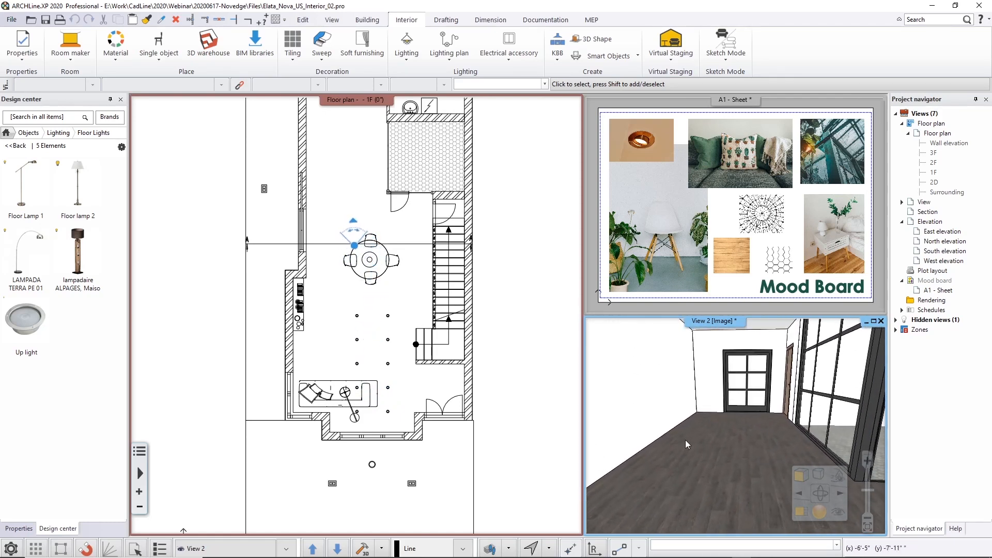
pyautogui.scroll(-1, 359, 209)
pyautogui.moveTo(358, 208); pyautogui.dragTo(346, 269, button='middle')
pyautogui.scroll(4, 348, 262)
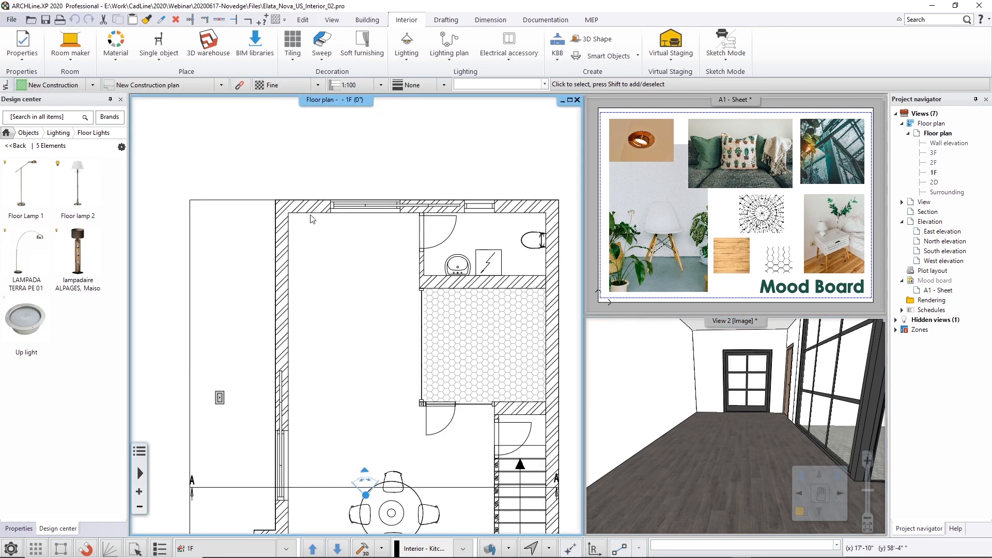
# Select the floor slab under the back wall and start tiling on floor, placing the layout at the building's upper-right corner.
pyautogui.click(302, 204)
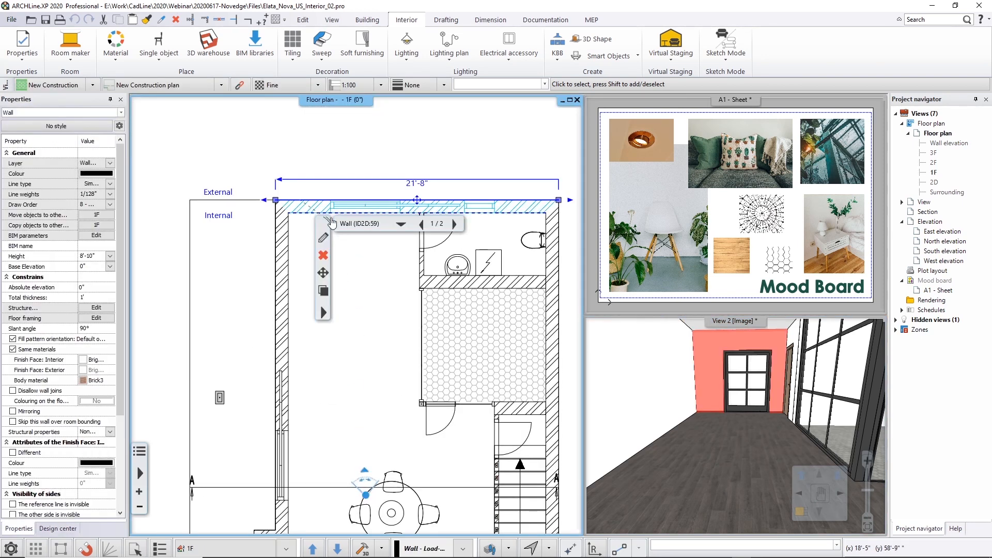
pyautogui.click(454, 224)
pyautogui.click(323, 295)
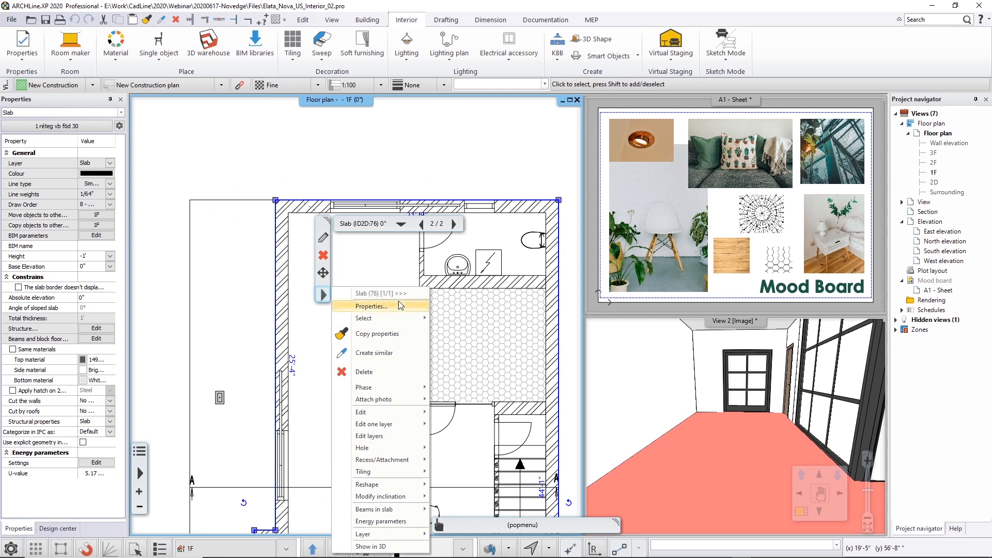
pyautogui.moveTo(384, 474)
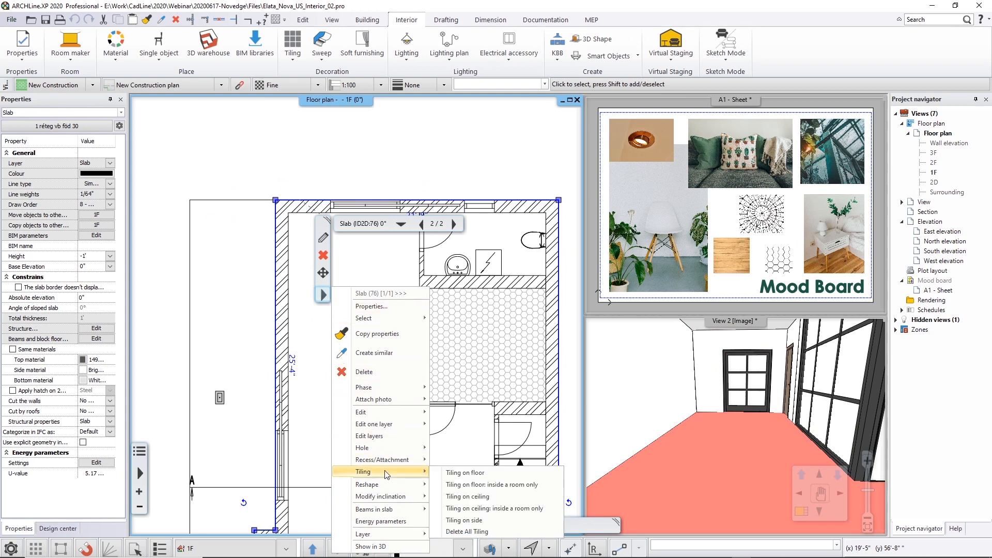
pyautogui.click(455, 474)
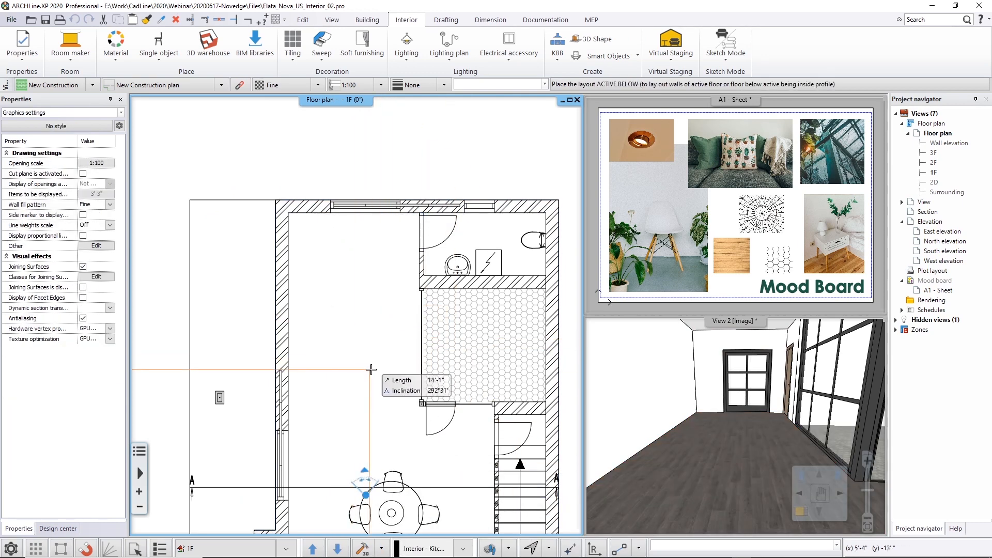
pyautogui.click(559, 199)
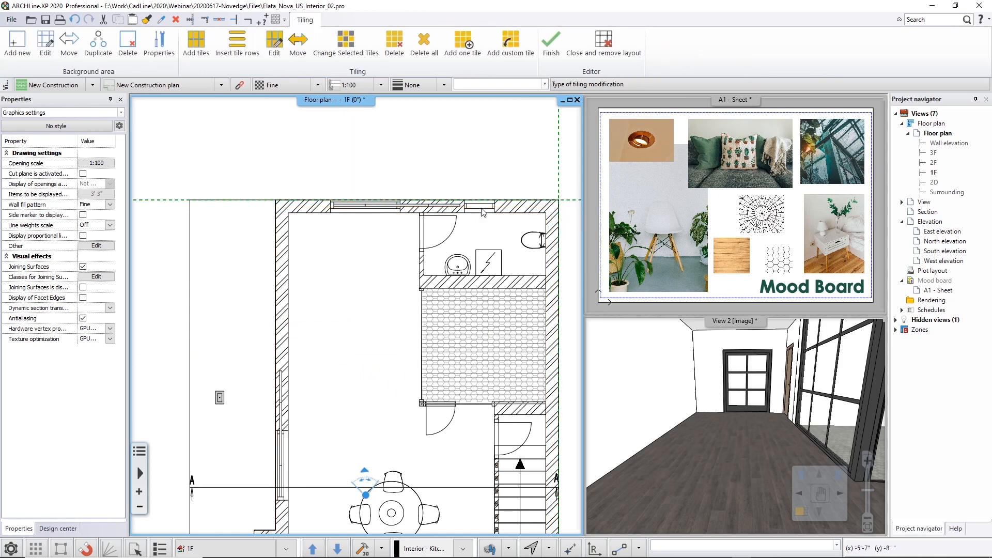
# Draw a four-sided tiling background area between the outer wall and the bathroom partition, with a slanted lower edge and Dark_grey material.
pyautogui.click(17, 41)
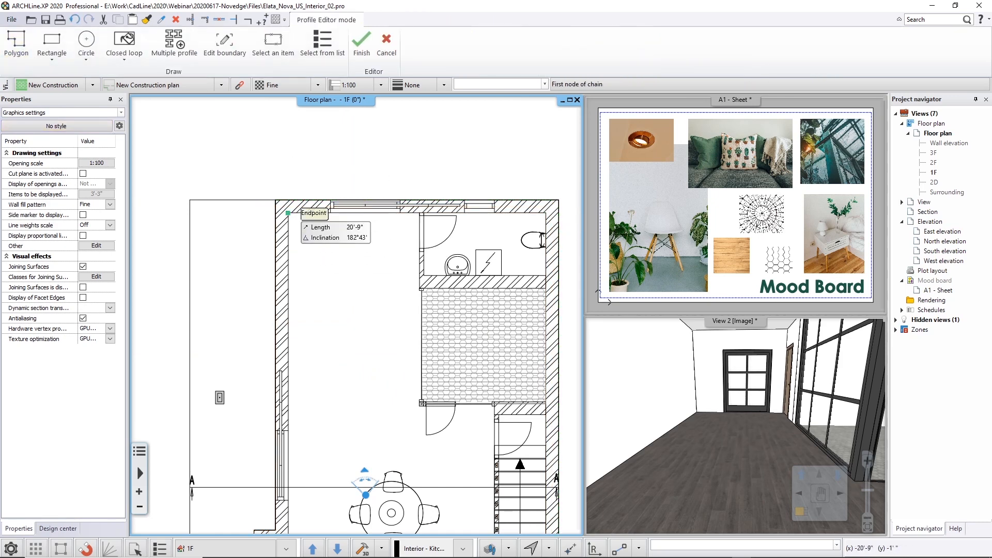
pyautogui.click(289, 212)
pyautogui.click(421, 213)
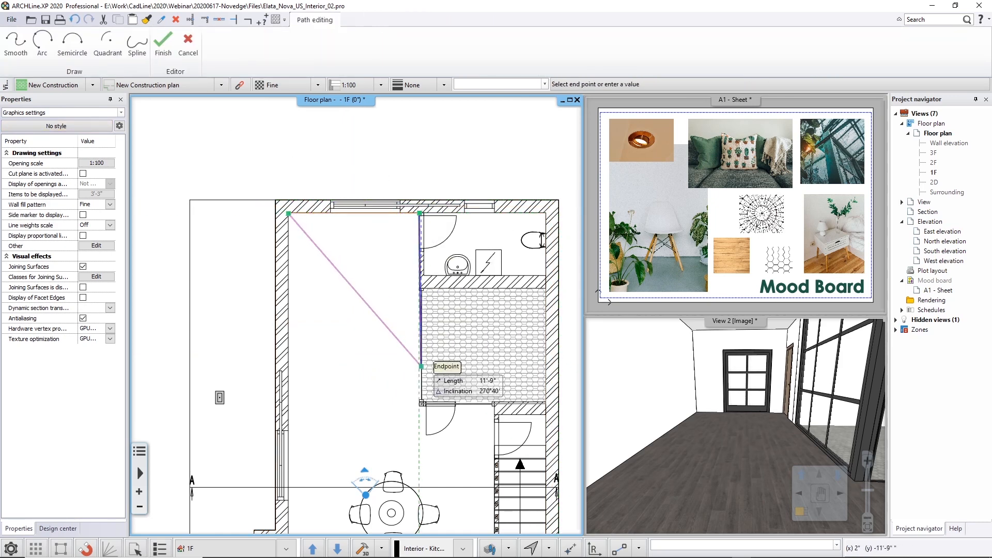
pyautogui.click(419, 407)
pyautogui.click(288, 431)
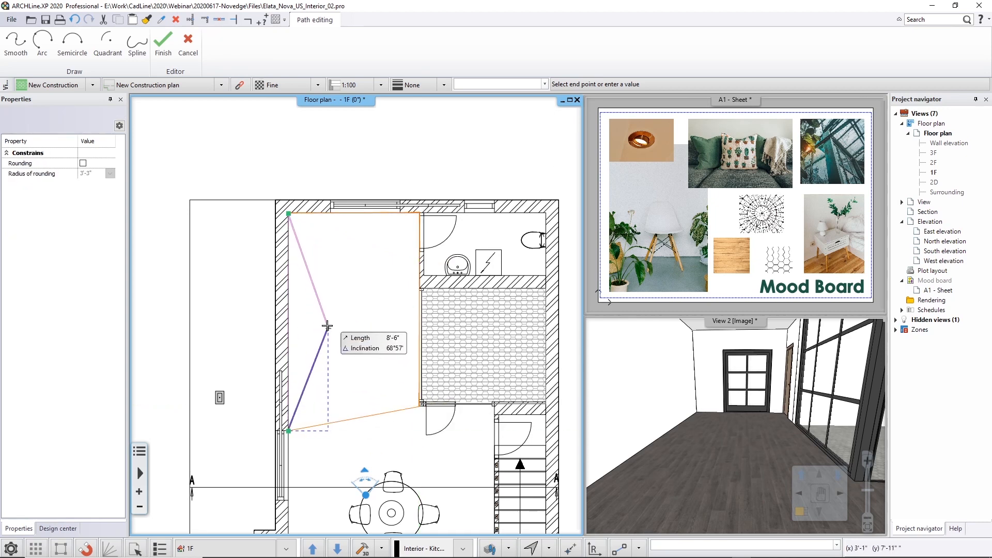
pyautogui.press('Return')
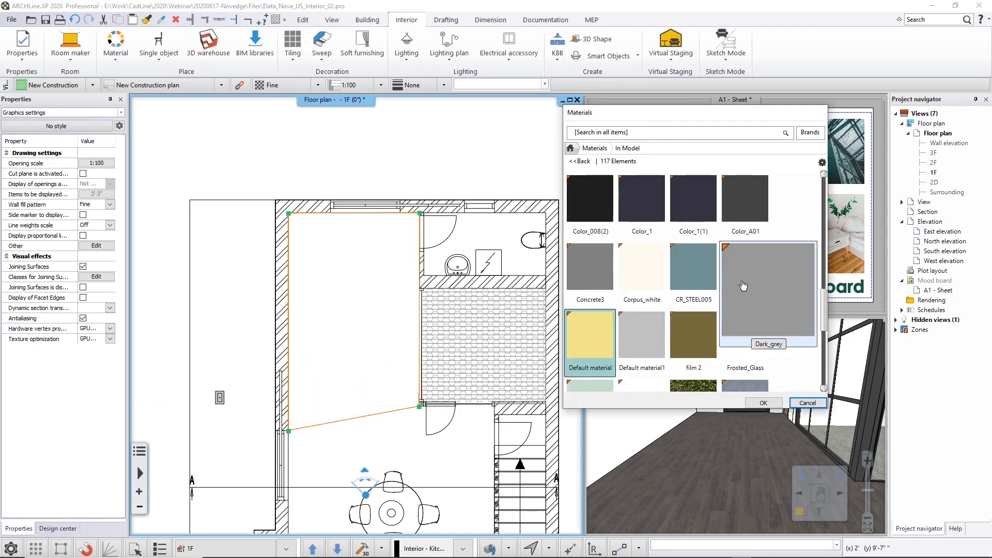
pyautogui.click(760, 316)
pyautogui.click(763, 403)
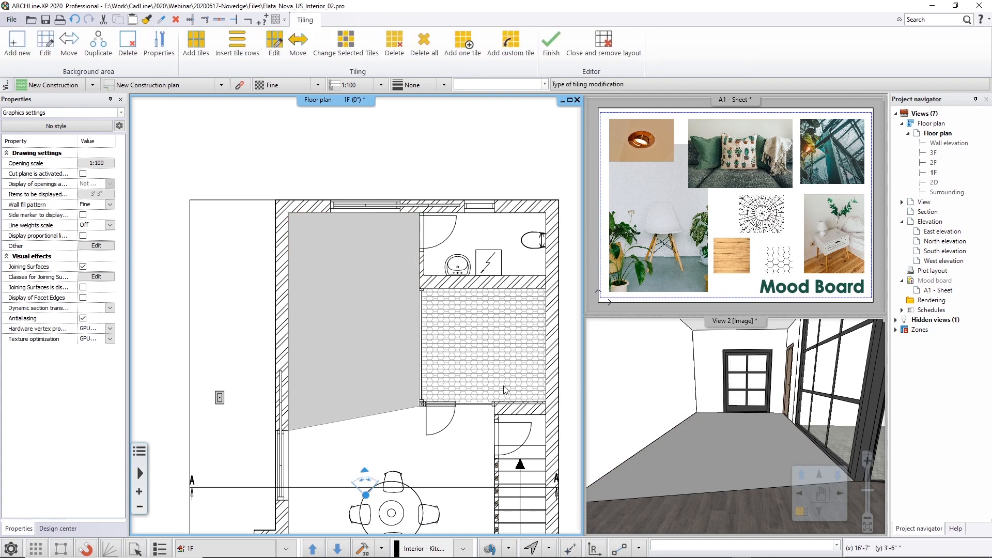
# Add tiles to the full new background area using the built-in Hexagon pattern.
pyautogui.click(209, 57)
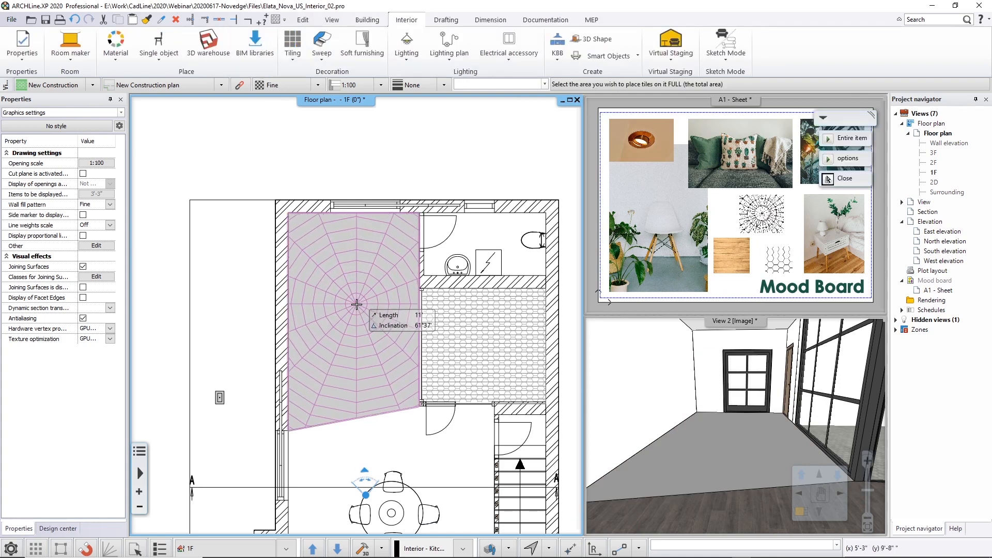
pyautogui.click(362, 310)
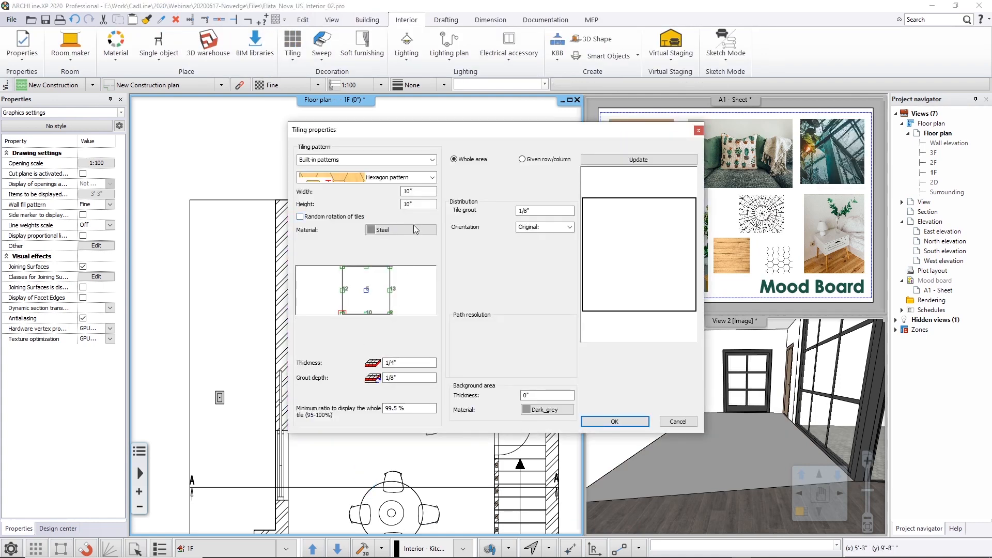
pyautogui.click(417, 178)
pyautogui.click(366, 216)
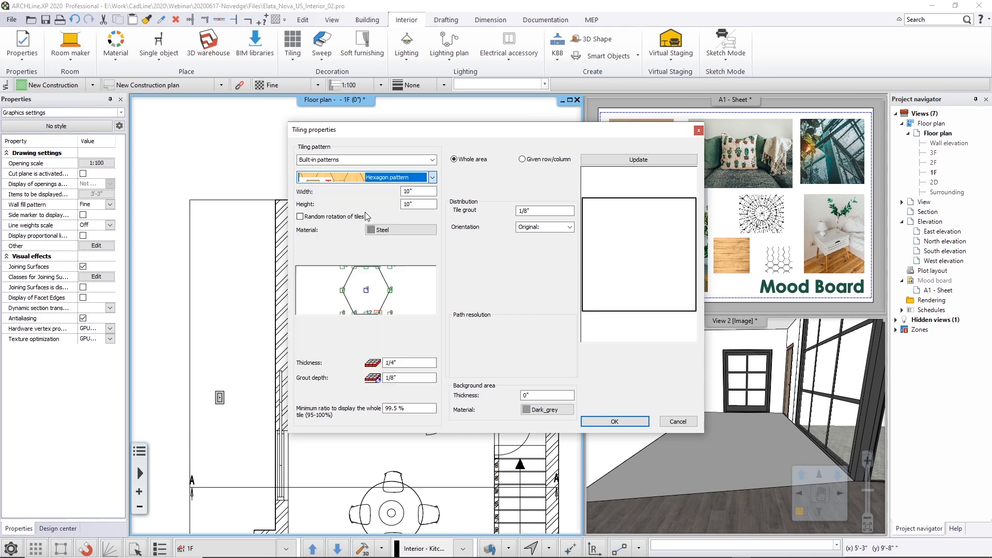
# Set the tile material to Imperial_White from the Stone > Marble materials.
pyautogui.click(399, 230)
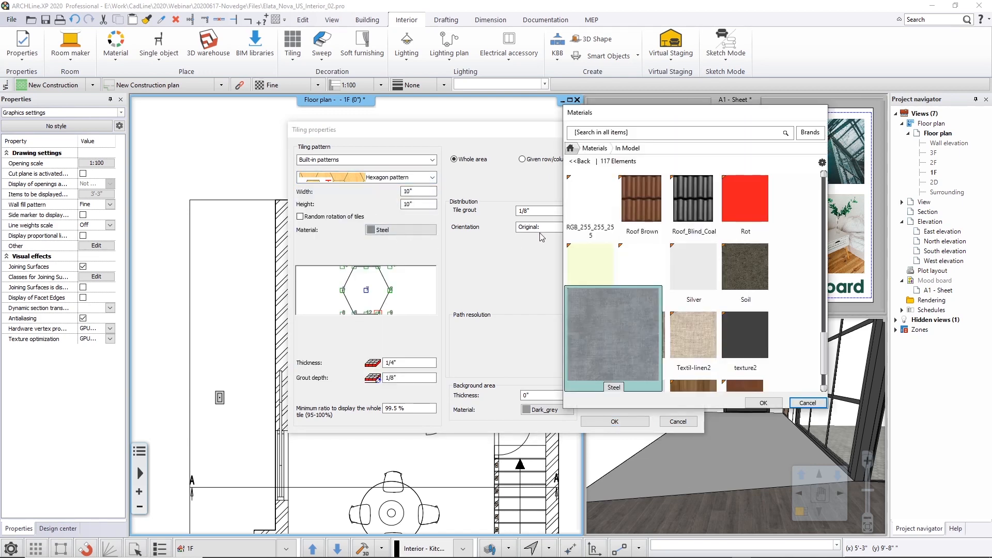
pyautogui.click(582, 162)
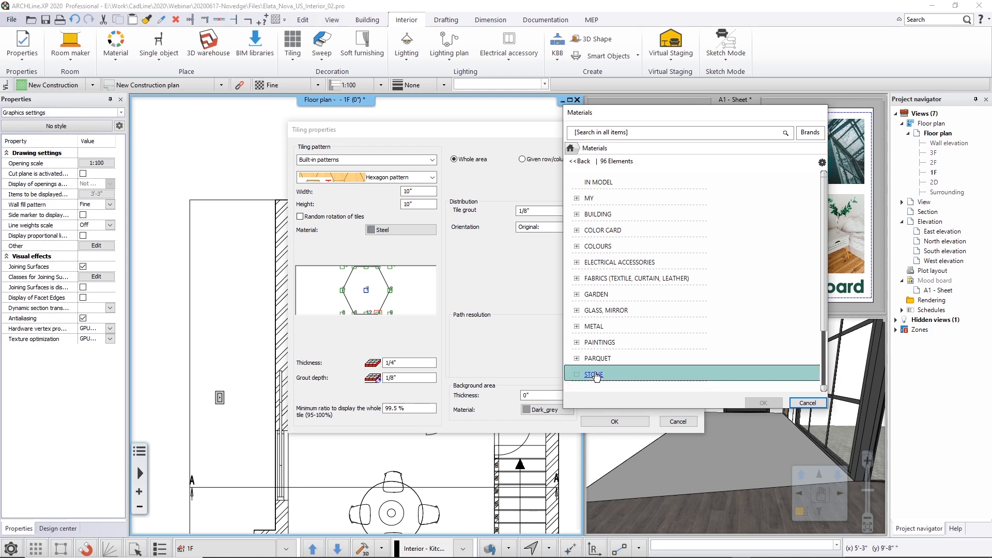
pyautogui.click(641, 368)
pyautogui.click(603, 312)
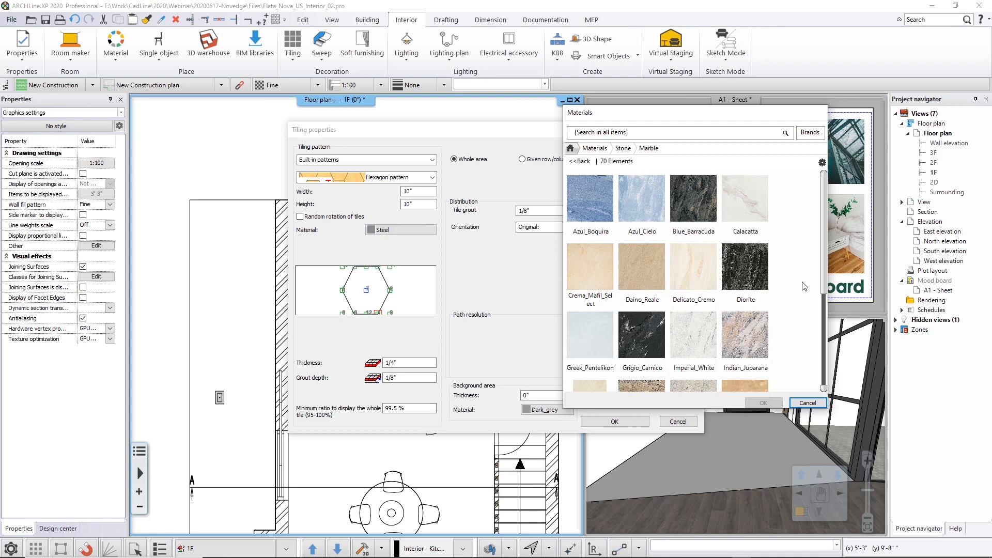
pyautogui.click(693, 335)
pyautogui.click(763, 403)
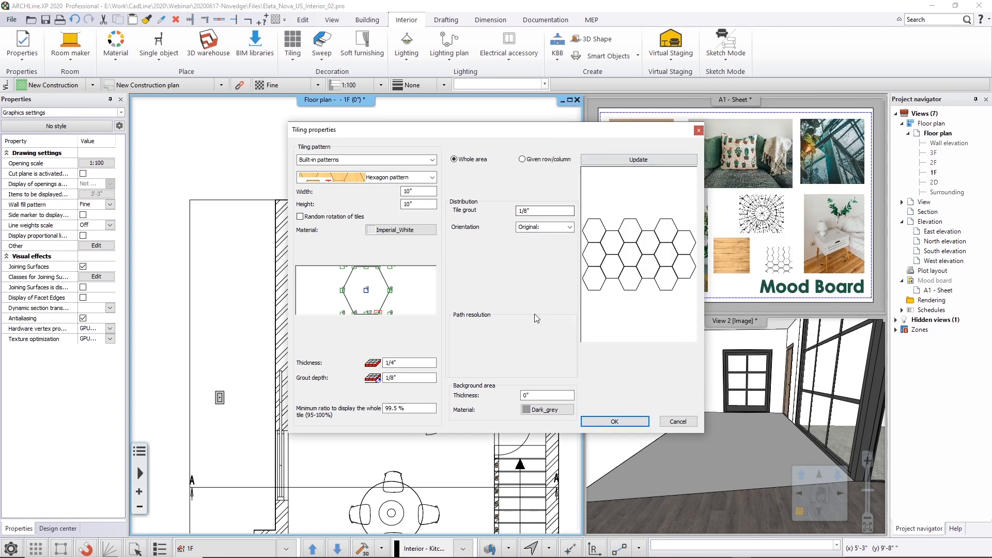
# Update the tiling preview, accept the settings and lay the hexagon tiles horizontally from the area's lower-left corner.
pyautogui.click(645, 161)
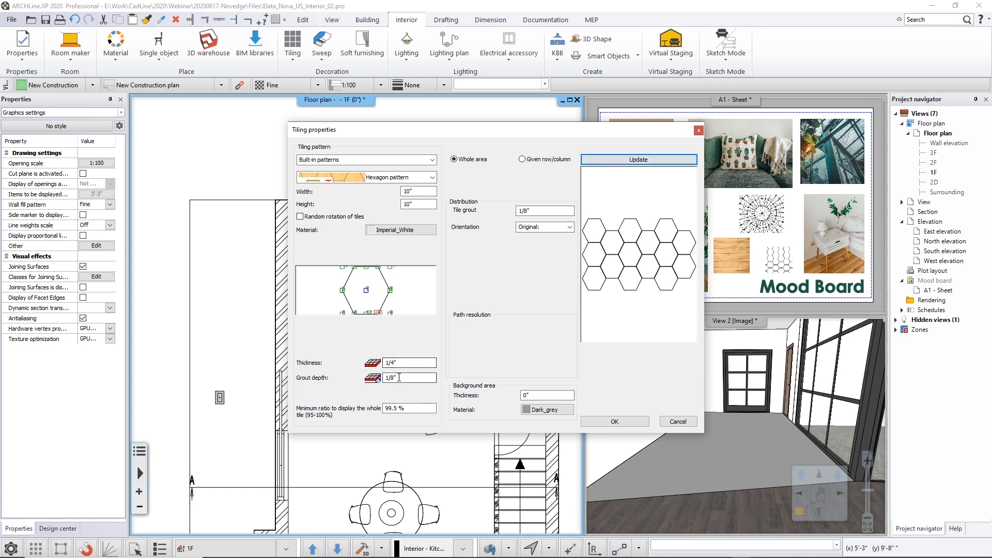
pyautogui.click(614, 422)
pyautogui.scroll(2, 297, 481)
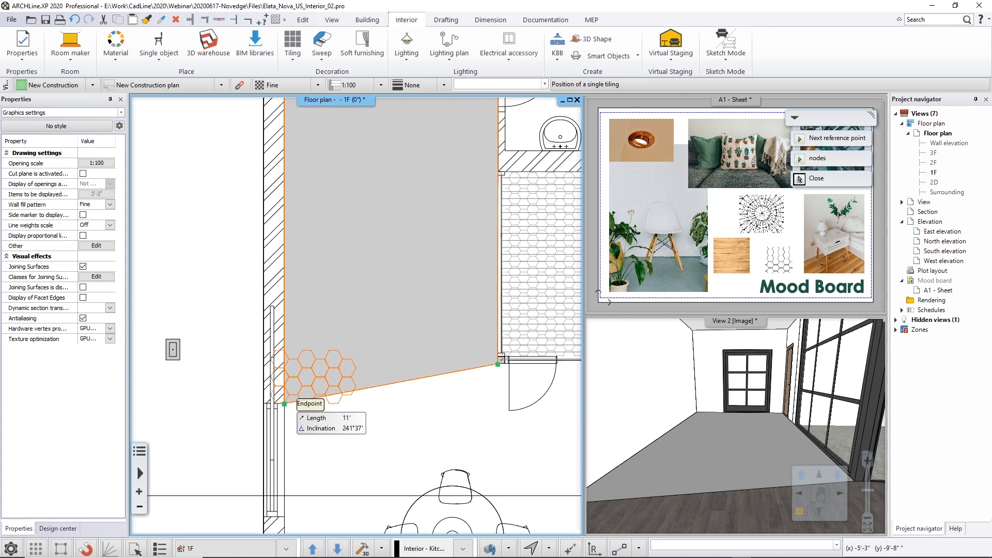
pyautogui.click(285, 403)
pyautogui.press('shift')
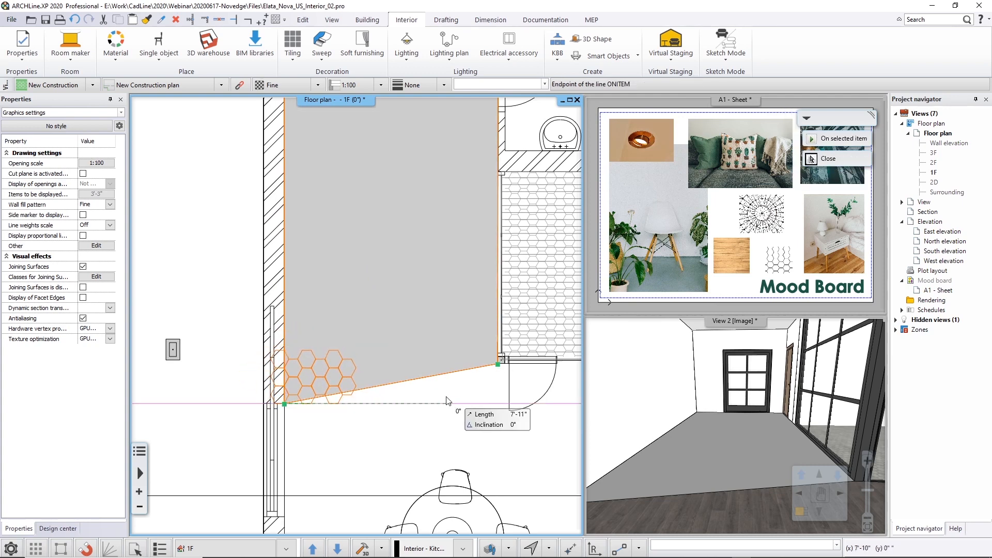
pyautogui.click(454, 395)
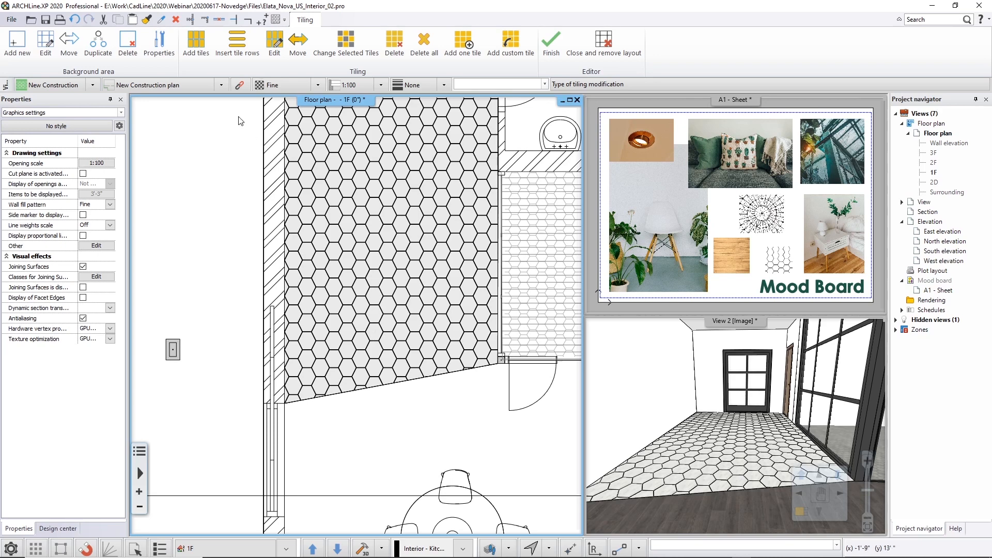
# Edit the tiled area's profile and add the first nodes along hexagon edges near the lower-left end of its slanted edge.
pyautogui.click(42, 44)
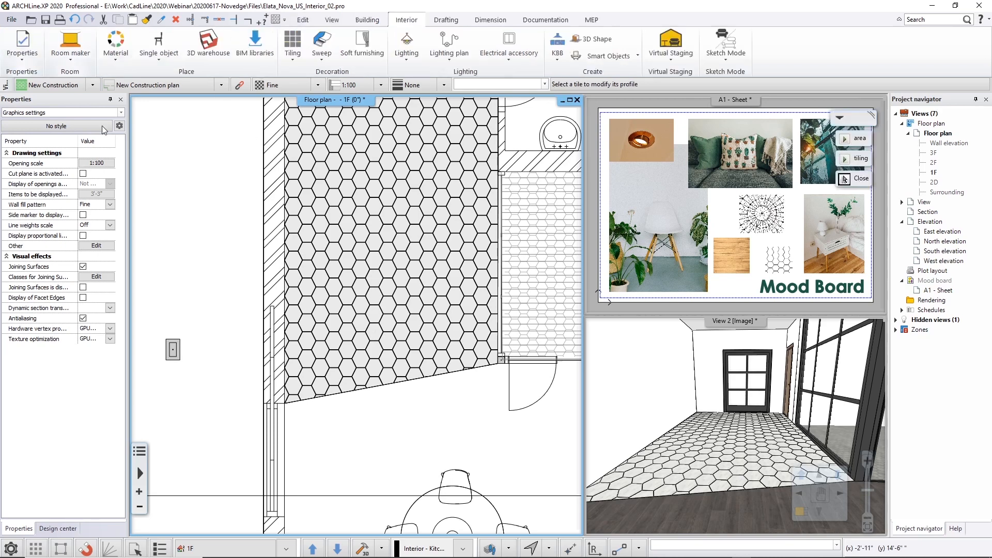
pyautogui.click(397, 351)
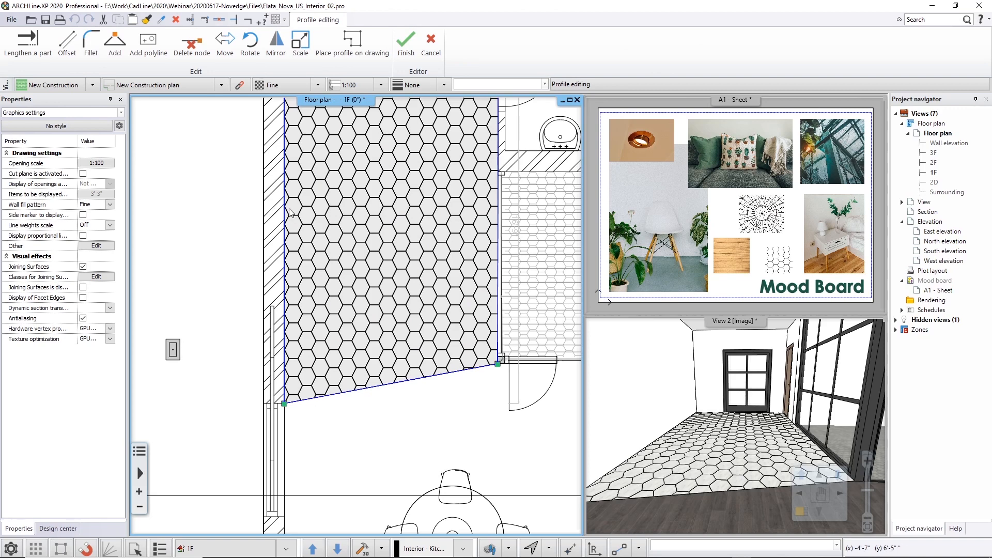
pyautogui.click(145, 45)
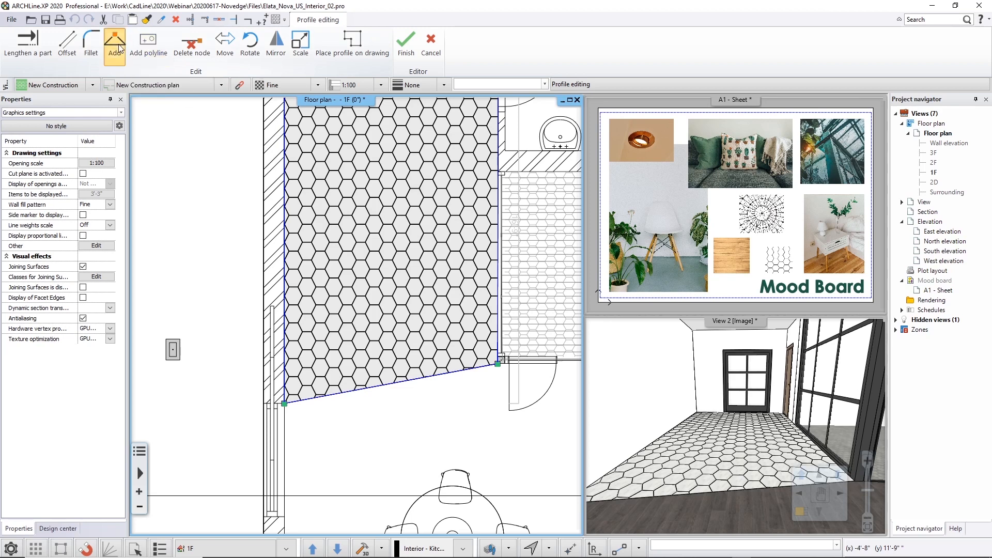
pyautogui.click(355, 389)
pyautogui.scroll(5, 365, 400)
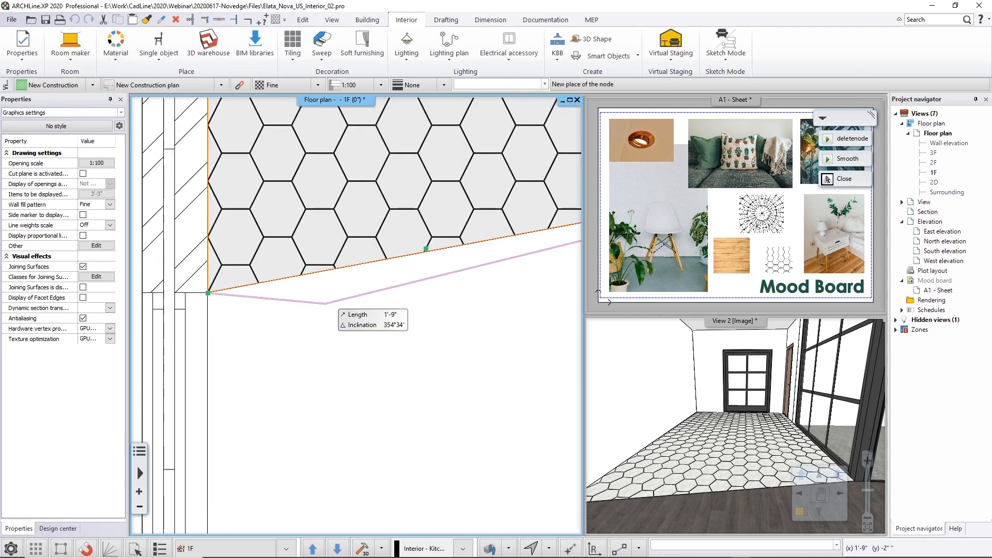
pyautogui.click(299, 274)
pyautogui.click(320, 270)
pyautogui.click(306, 265)
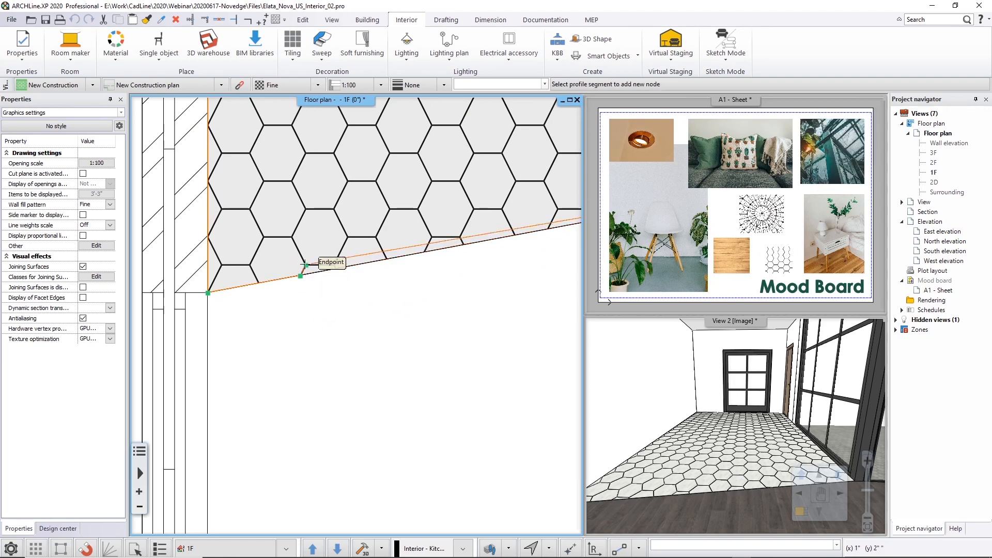
pyautogui.click(352, 259)
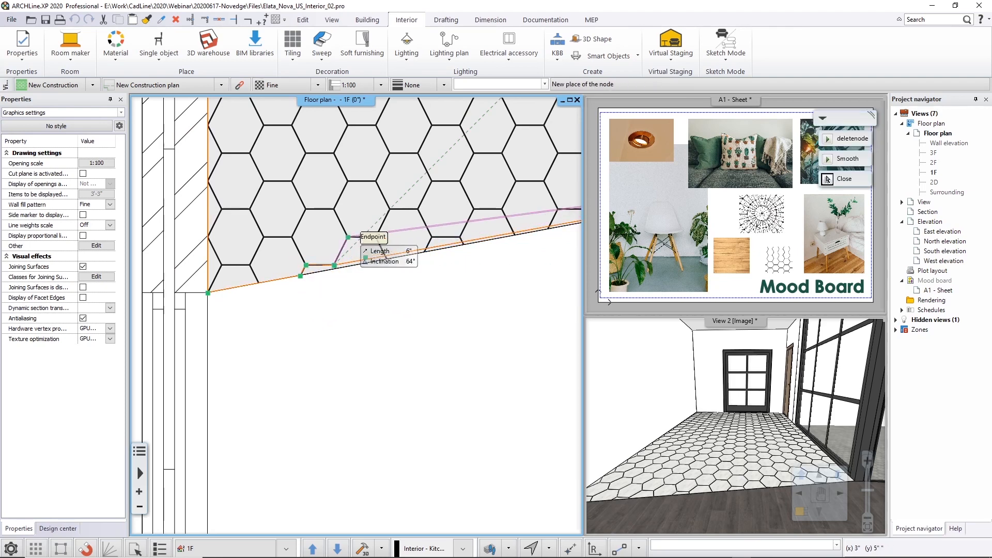
# Add more nodes along the slanted edge at hexagon corners, extending the zigzag boundary further into the tiling.
pyautogui.click(341, 224)
pyautogui.click(401, 214)
pyautogui.click(455, 167)
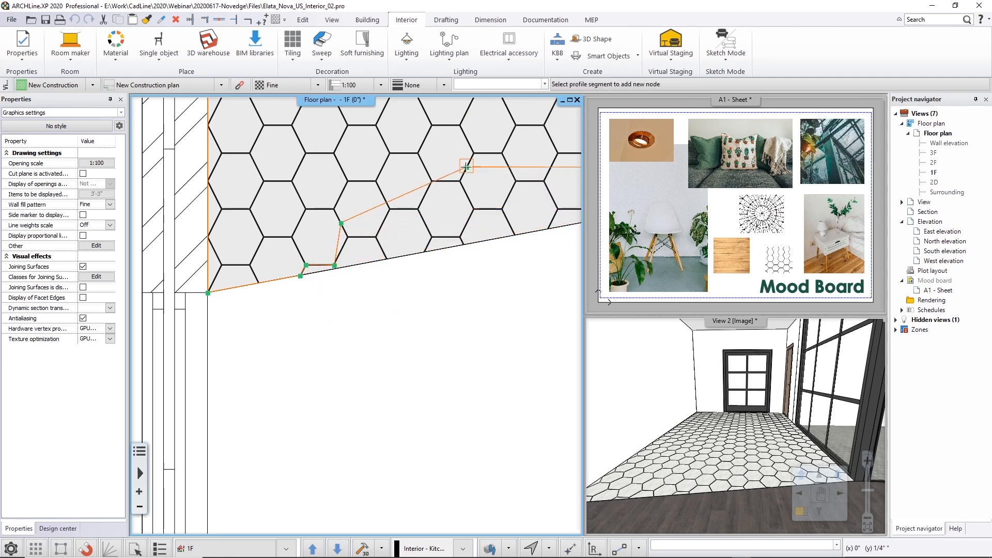
pyautogui.moveTo(482, 180); pyautogui.dragTo(224, 301, button='middle')
pyautogui.click(371, 283)
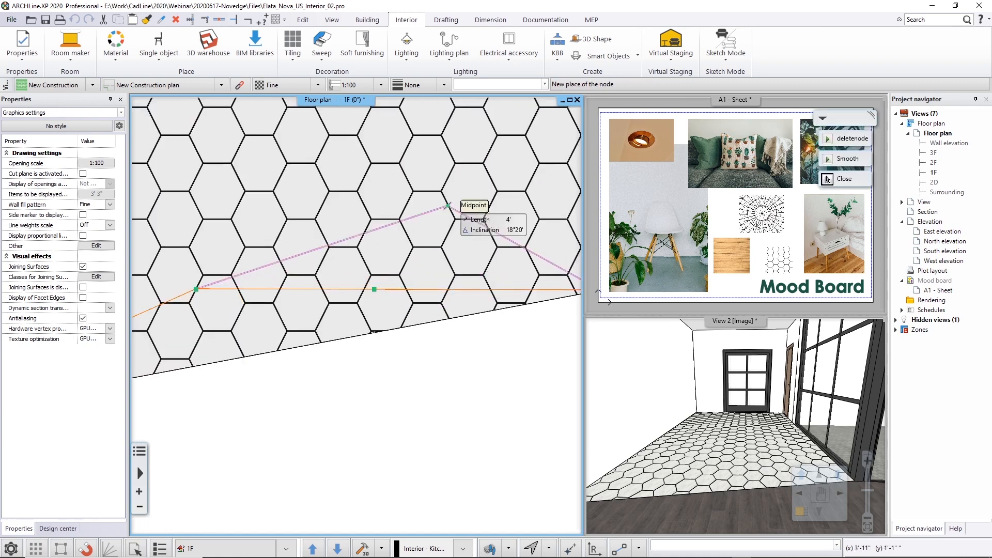
pyautogui.click(449, 178)
pyautogui.click(499, 215)
pyautogui.click(483, 220)
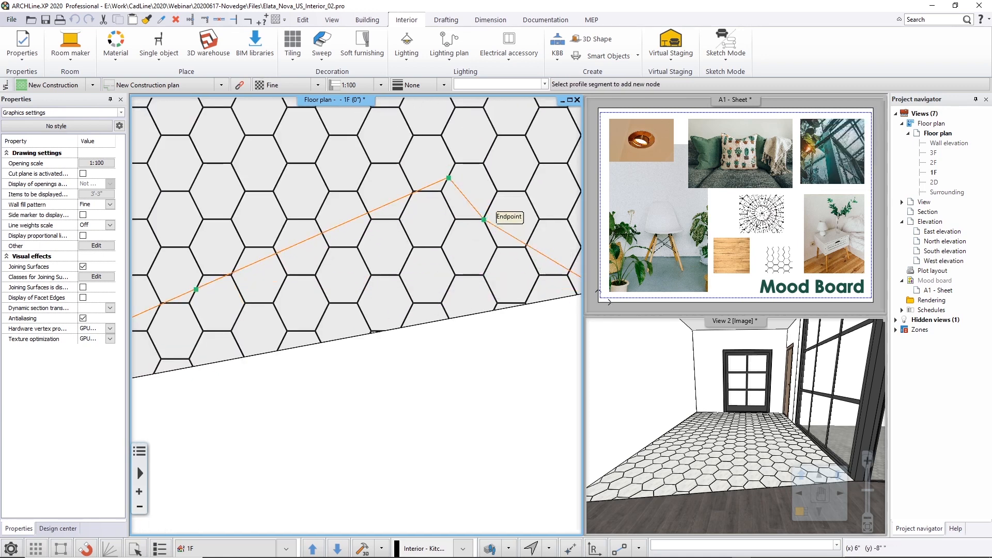
# Reshape the tiling area's slanted lower edge beside the door by adding nodes at the hexagon tile corners, and apply the new contour.
pyautogui.click(510, 233)
pyautogui.click(498, 192)
pyautogui.click(519, 210)
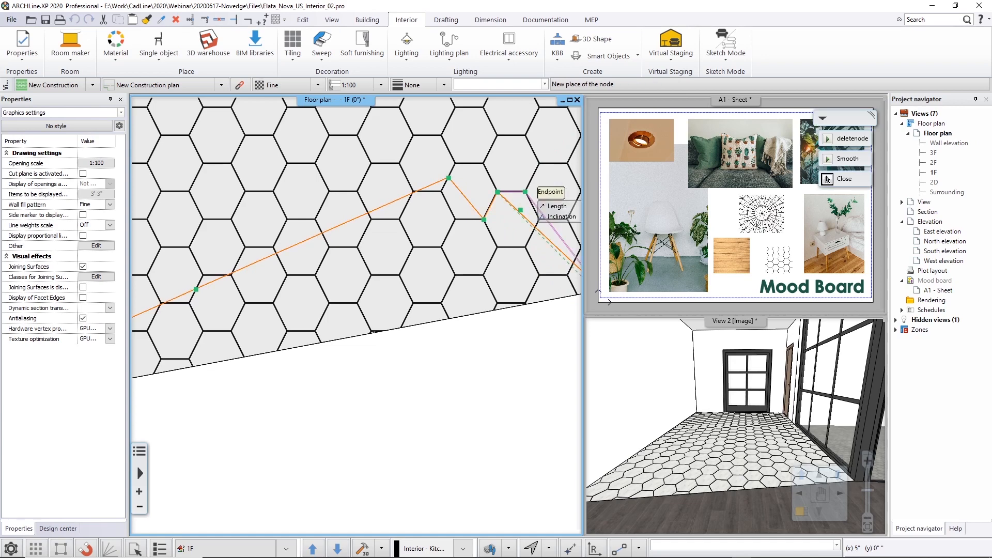
pyautogui.click(525, 192)
pyautogui.moveTo(554, 228); pyautogui.dragTo(380, 262, button='middle')
pyautogui.click(384, 266)
pyautogui.click(365, 252)
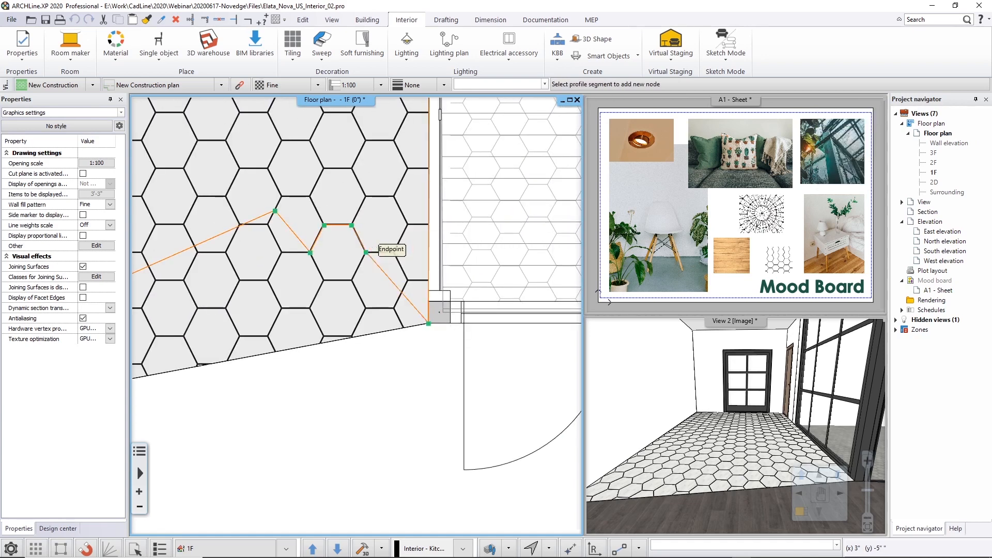
pyautogui.click(381, 268)
pyautogui.click(394, 253)
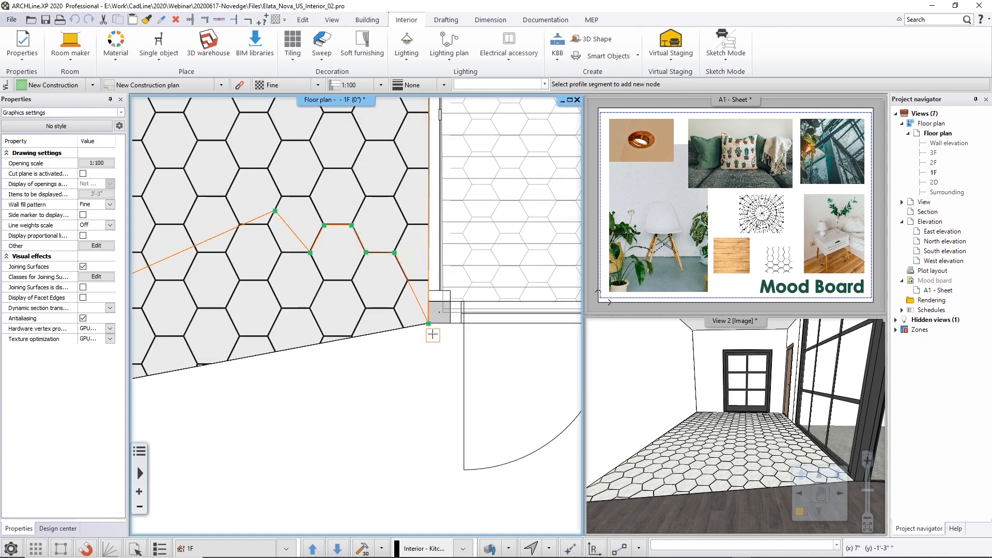
pyautogui.click(427, 319)
pyautogui.click(828, 179)
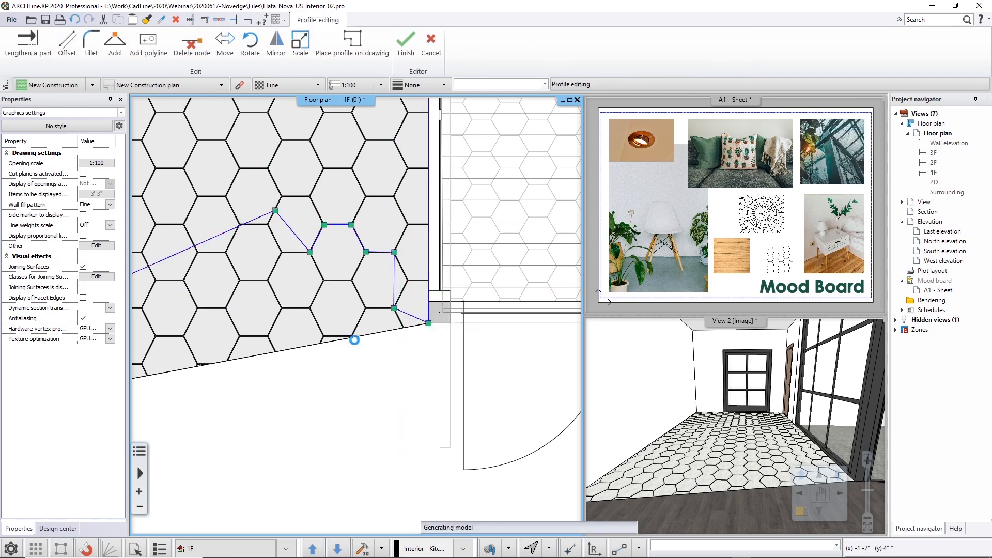
pyautogui.moveTo(322, 298); pyautogui.dragTo(411, 305, button='middle')
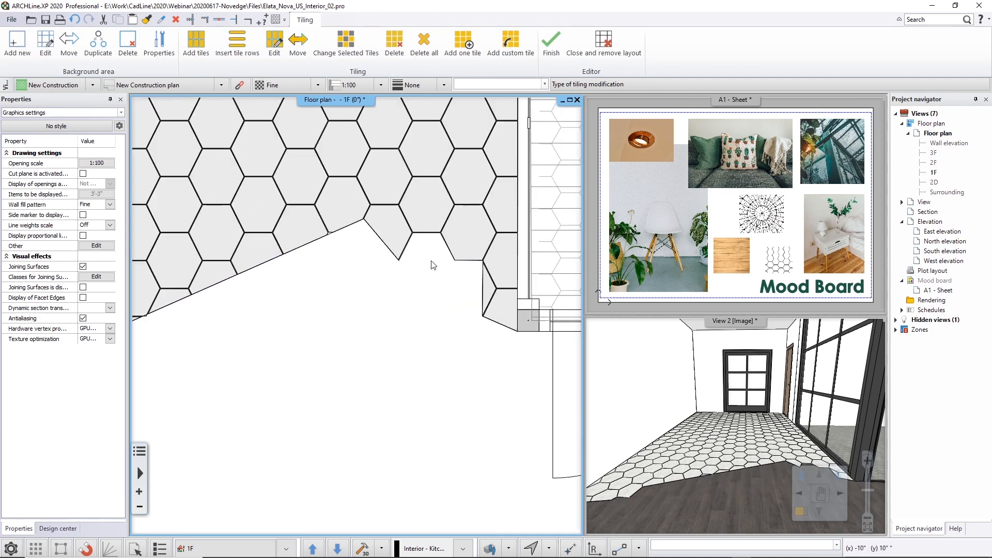
pyautogui.moveTo(223, 294); pyautogui.dragTo(489, 319, button='middle')
pyautogui.scroll(-2, 373, 359)
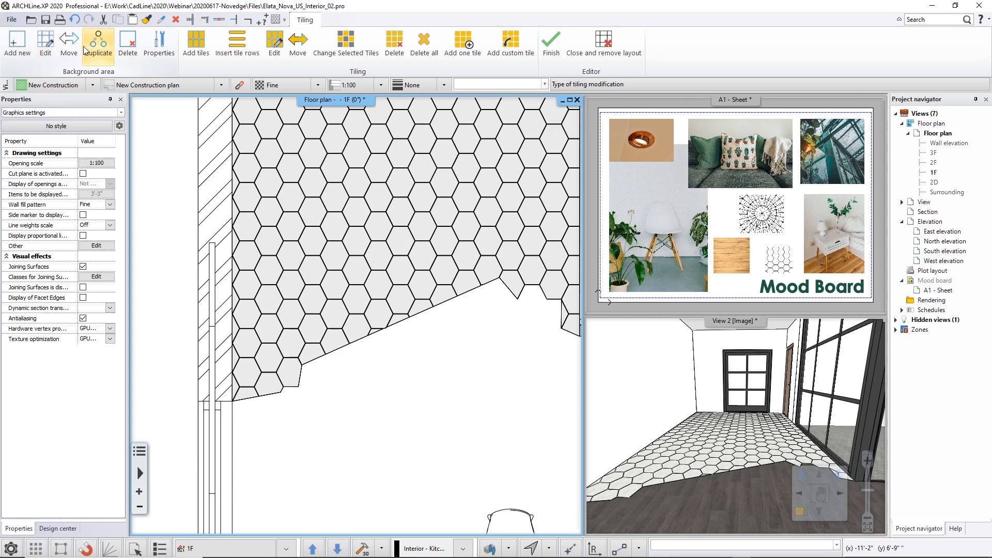
# Undo the last contour change of the hexagon tiling area.
pyautogui.click(74, 19)
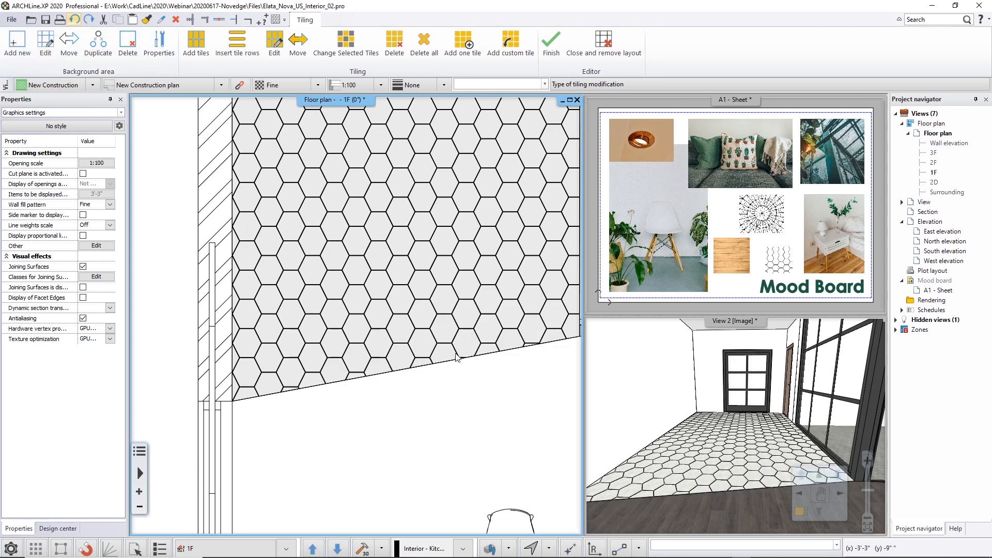
pyautogui.moveTo(457, 357); pyautogui.dragTo(336, 336, button='middle')
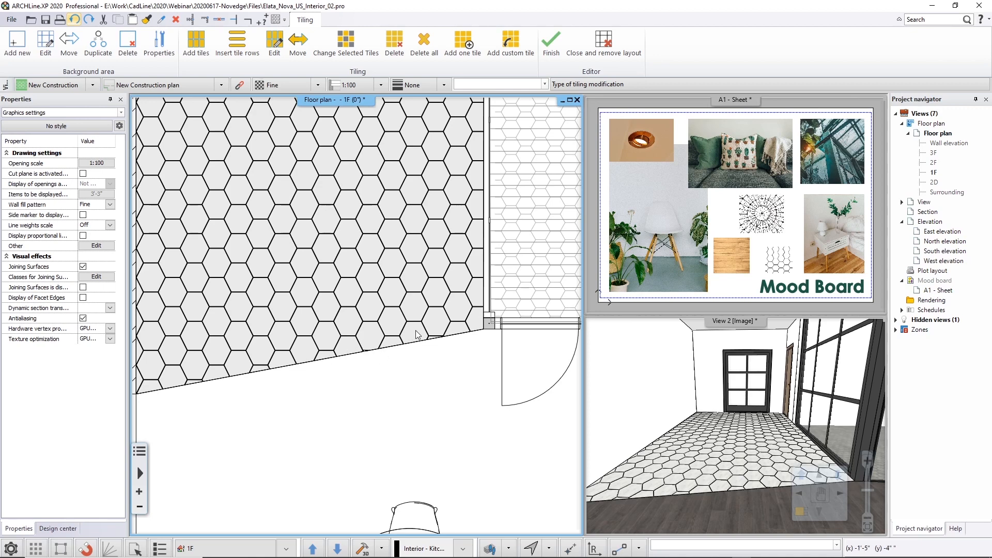
pyautogui.middleClick(410, 312)
pyautogui.middleClick(409, 313)
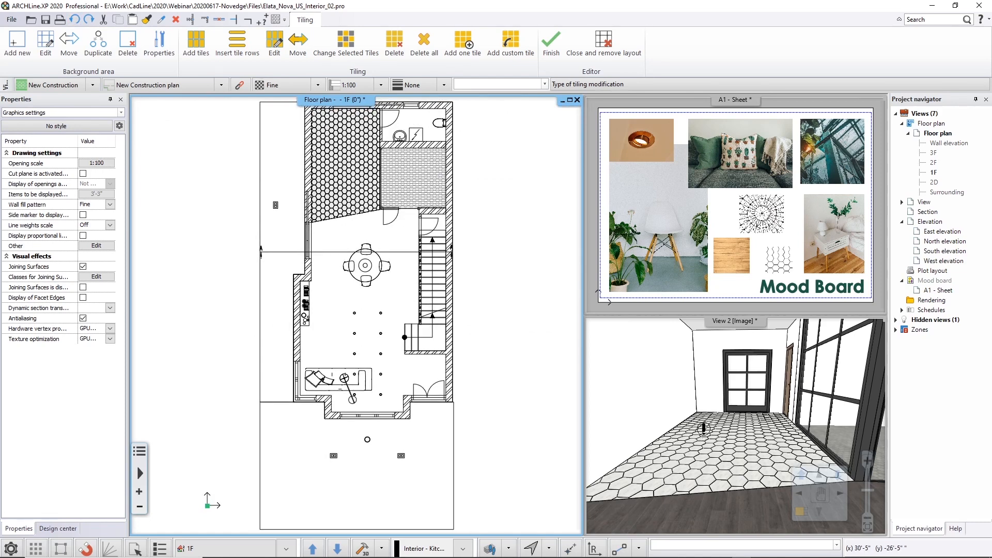
# Save the project and finish editing the tiling.
pyautogui.hotkey('ctrl', 's')
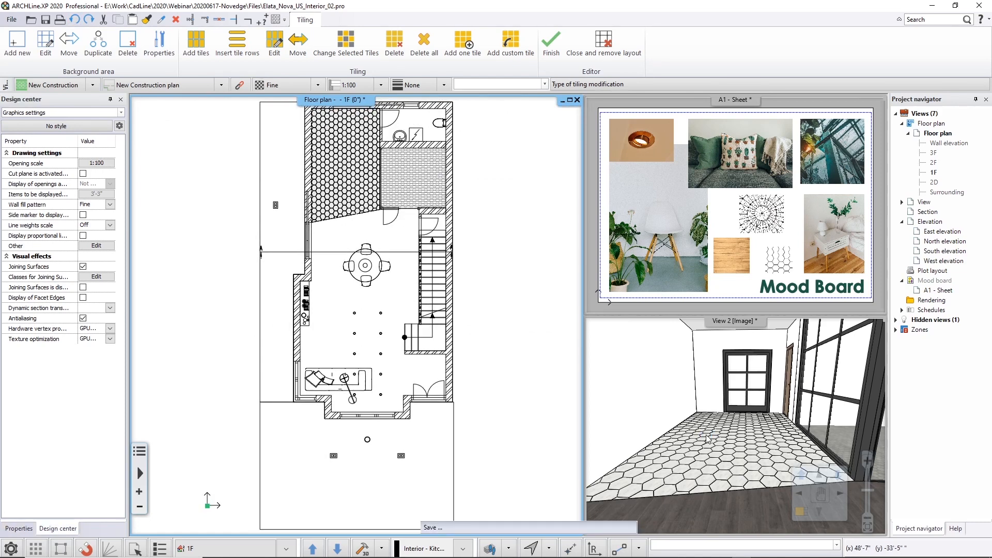
pyautogui.click(556, 41)
pyautogui.click(557, 53)
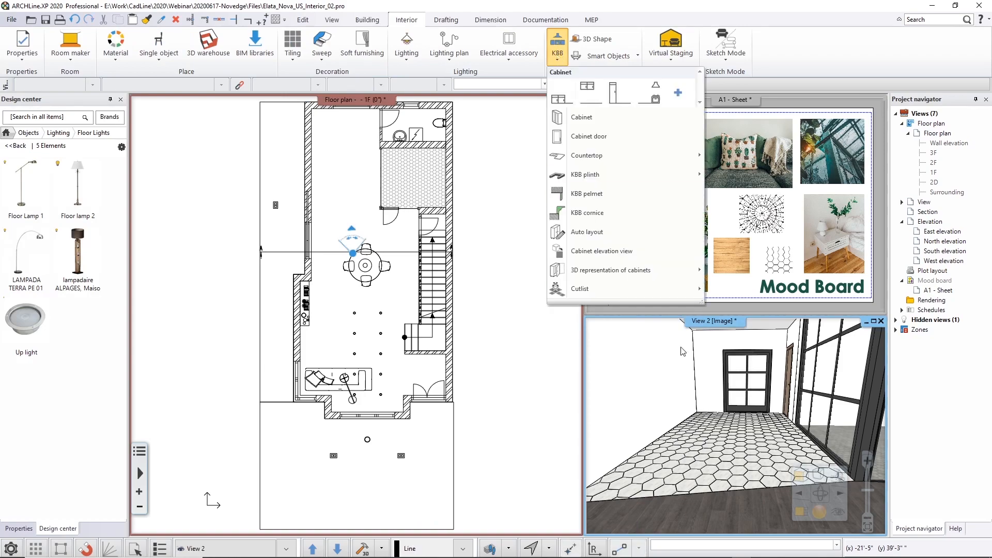
# Maximize View 2 and examine the marble hexagon tiles and their border with the parquet up close.
pyautogui.doubleClick(714, 321)
pyautogui.moveTo(670, 408); pyautogui.dragTo(729, 406, button='middle')
pyautogui.scroll(2, 579, 409)
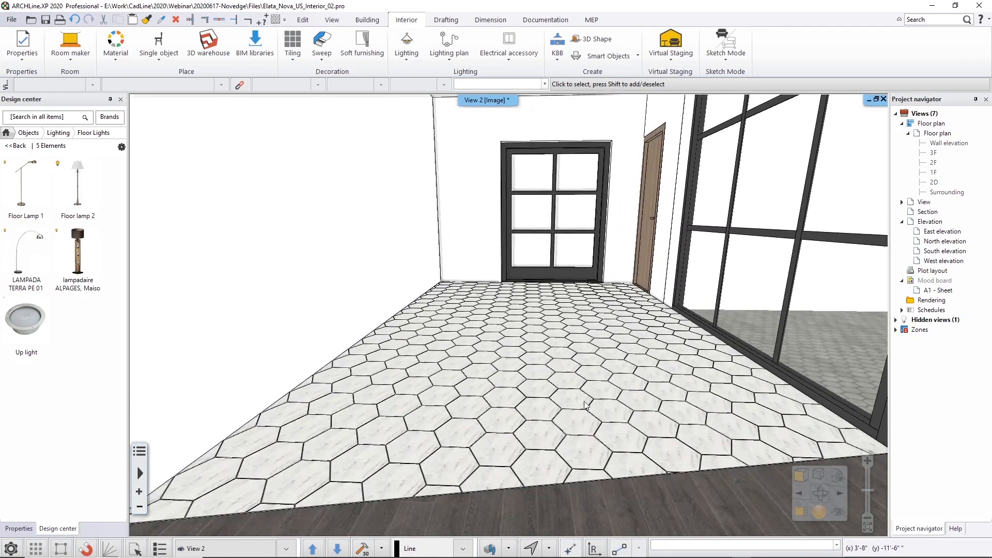
pyautogui.moveTo(563, 434); pyautogui.dragTo(505, 368, button='middle')
pyautogui.scroll(2, 559, 385)
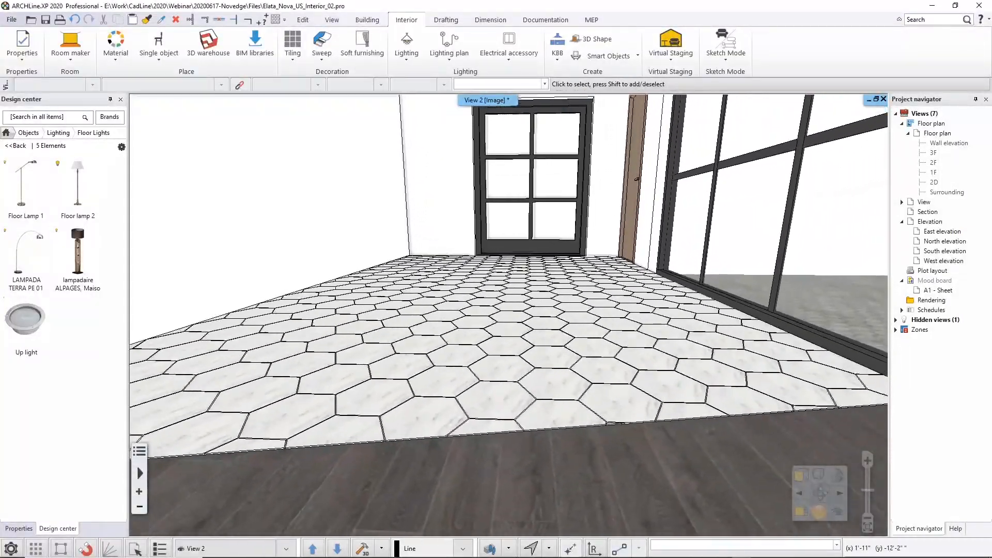
pyautogui.scroll(2, 505, 392)
pyautogui.scroll(2, 510, 413)
pyautogui.moveTo(510, 409); pyautogui.dragTo(665, 334, button='middle')
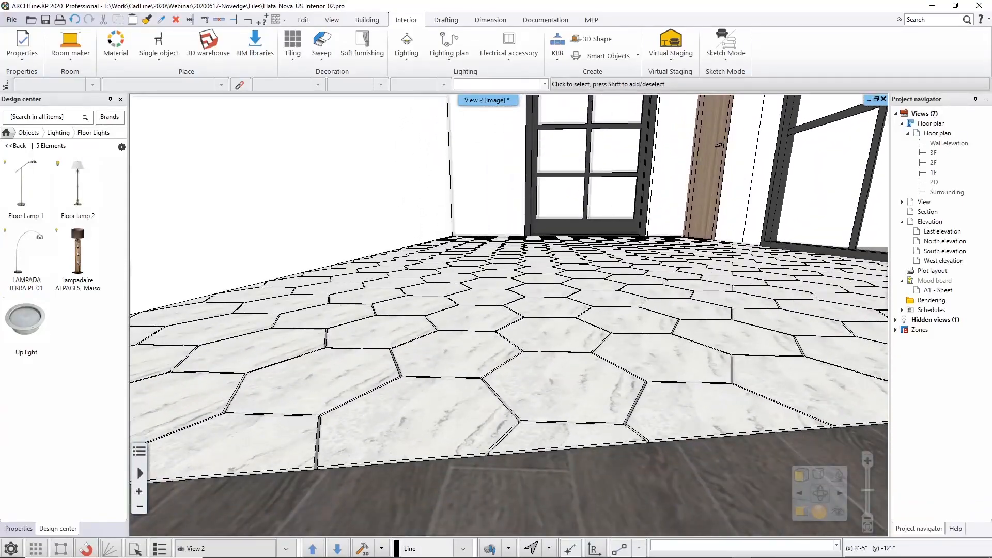
pyautogui.scroll(-5, 559, 500)
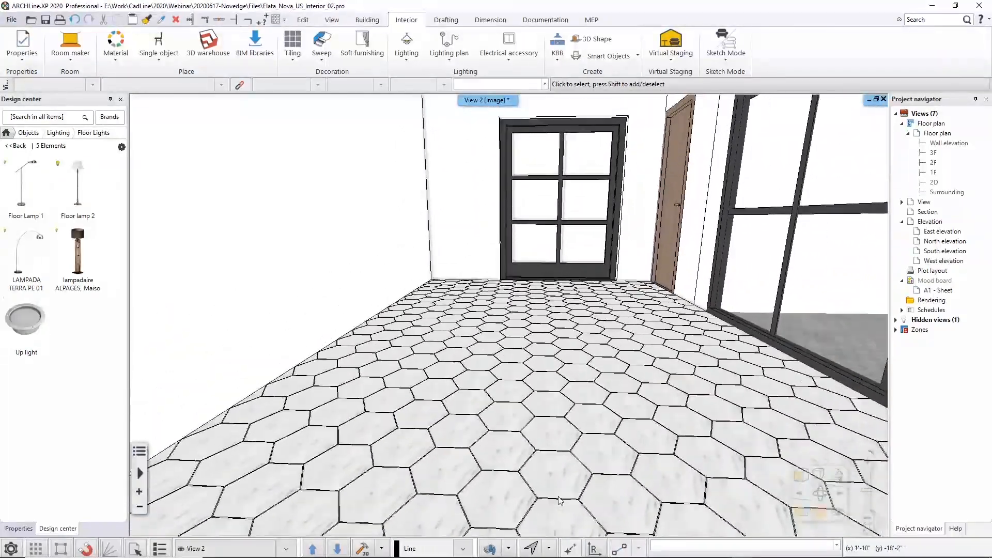
pyautogui.scroll(-3, 560, 500)
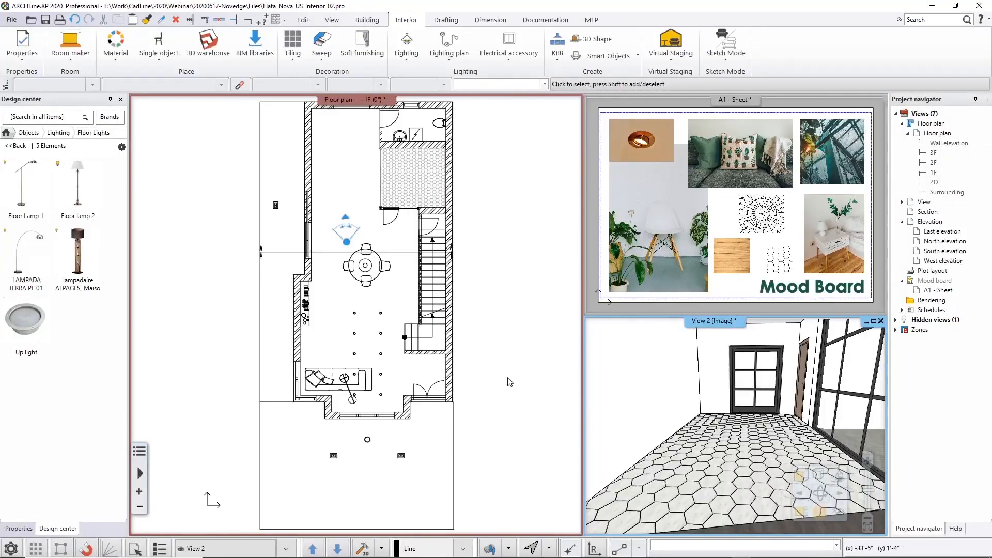
# Find the material of the dark parquet floor slab from the 3D view of the dining area.
pyautogui.press('F12')
pyautogui.scroll(-3, 593, 396)
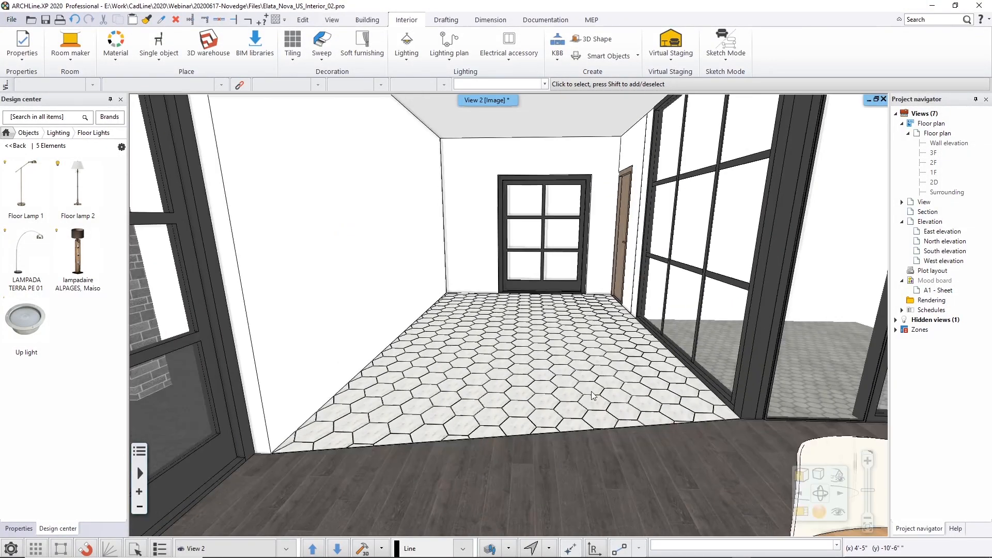
pyautogui.scroll(-4, 593, 397)
pyautogui.moveTo(591, 401); pyautogui.dragTo(517, 336, button='middle')
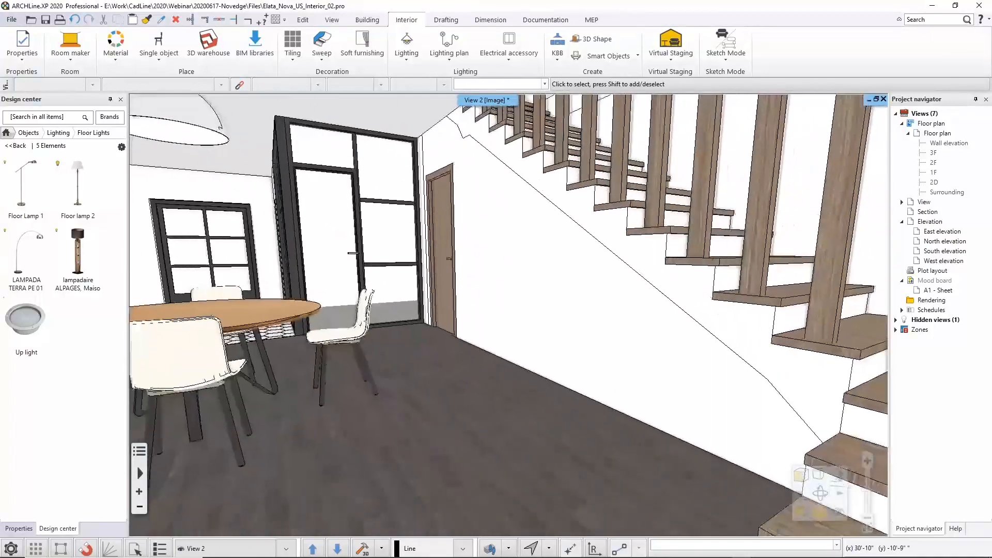
pyautogui.scroll(-4, 523, 319)
pyautogui.moveTo(551, 417); pyautogui.dragTo(449, 433, button='middle')
pyautogui.rightClick(511, 434)
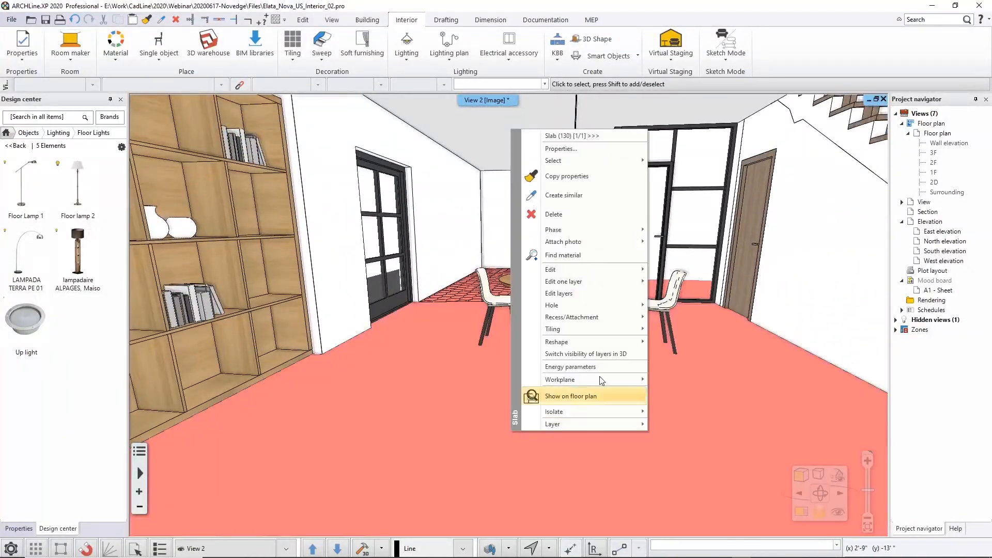
pyautogui.click(578, 256)
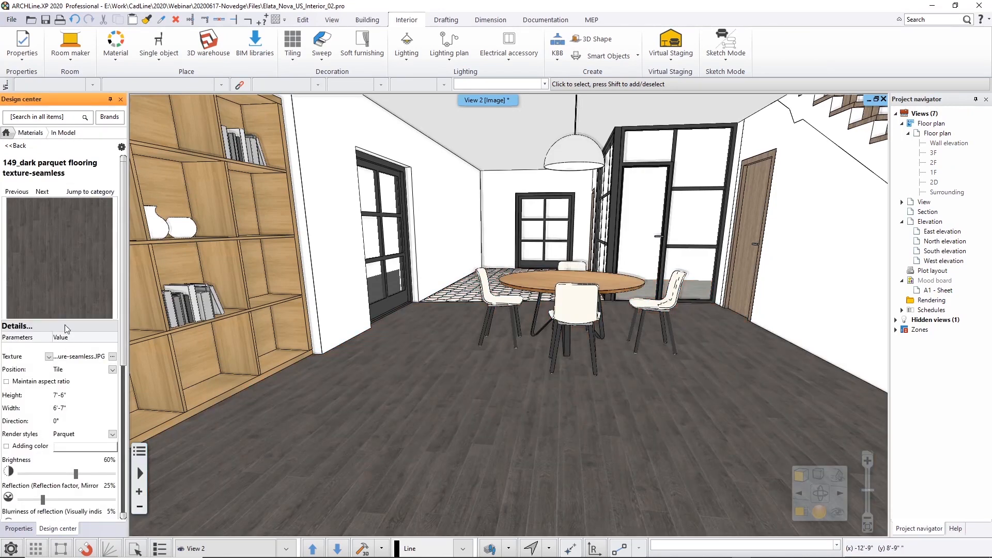
# Add the colour RAL 8002 Signal brown to the dark parquet material.
pyautogui.scroll(-3, 123, 277)
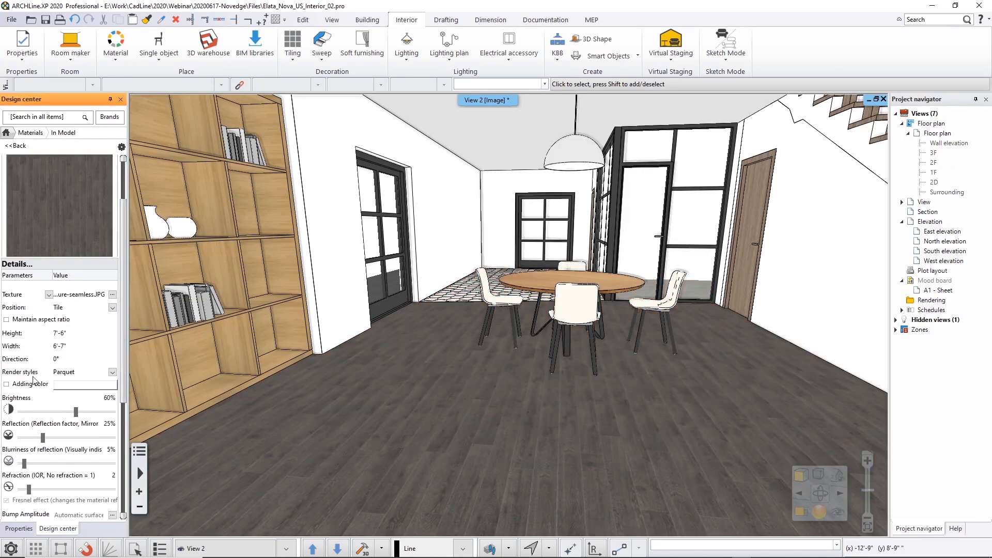
pyautogui.click(62, 387)
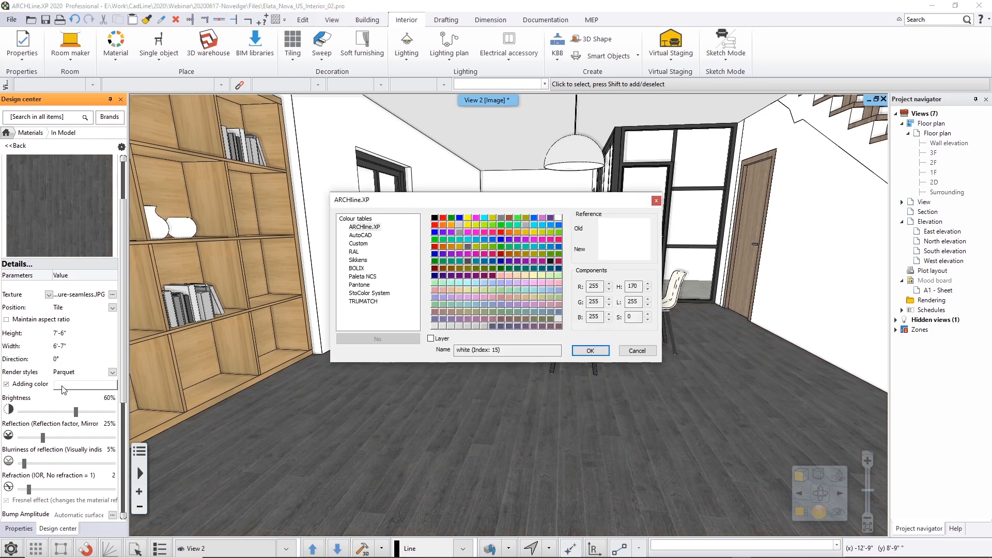
pyautogui.click(354, 252)
pyautogui.moveTo(470, 226); pyautogui.dragTo(543, 227)
pyautogui.click(519, 259)
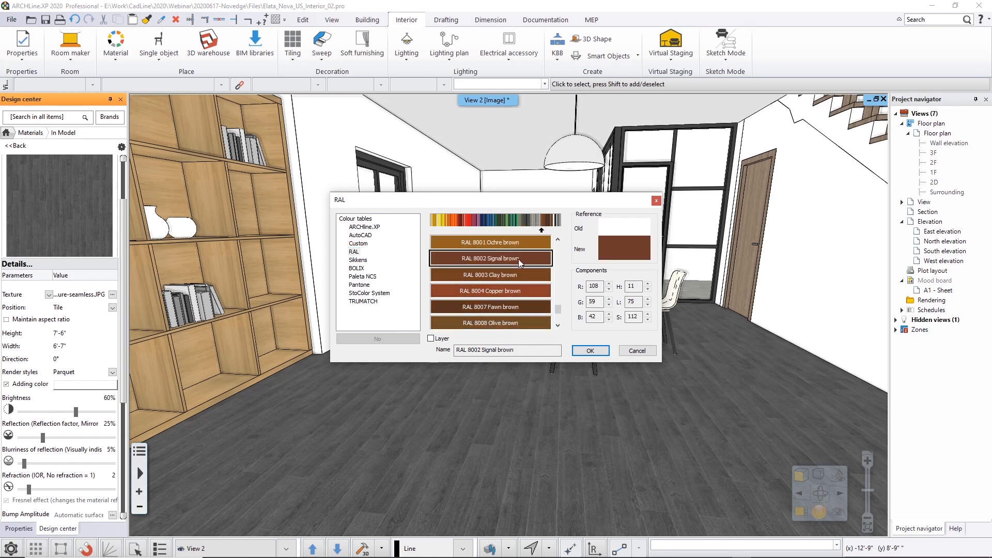
pyautogui.click(598, 351)
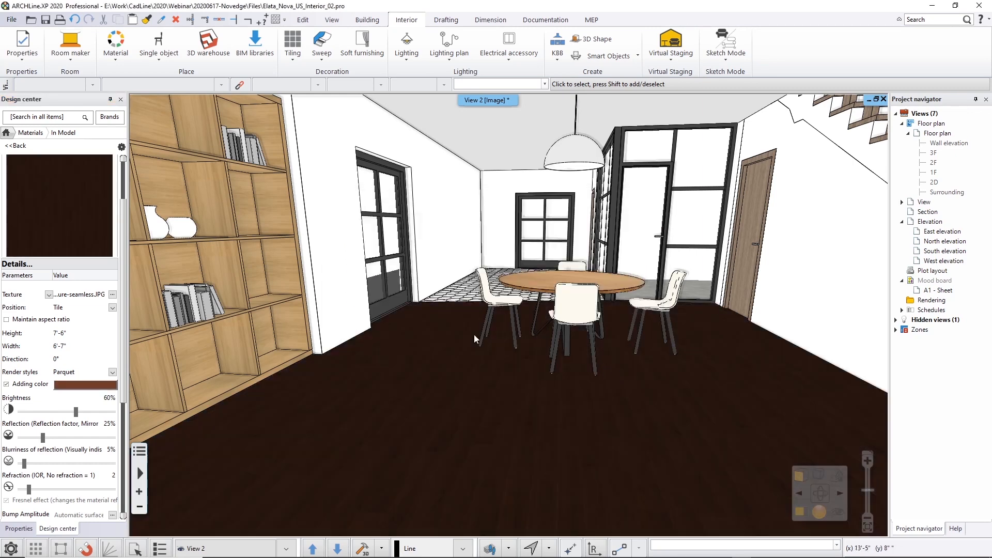
# Change the parquet material's added colour to RAL 7048 Pearl mouse grey.
pyautogui.click(83, 385)
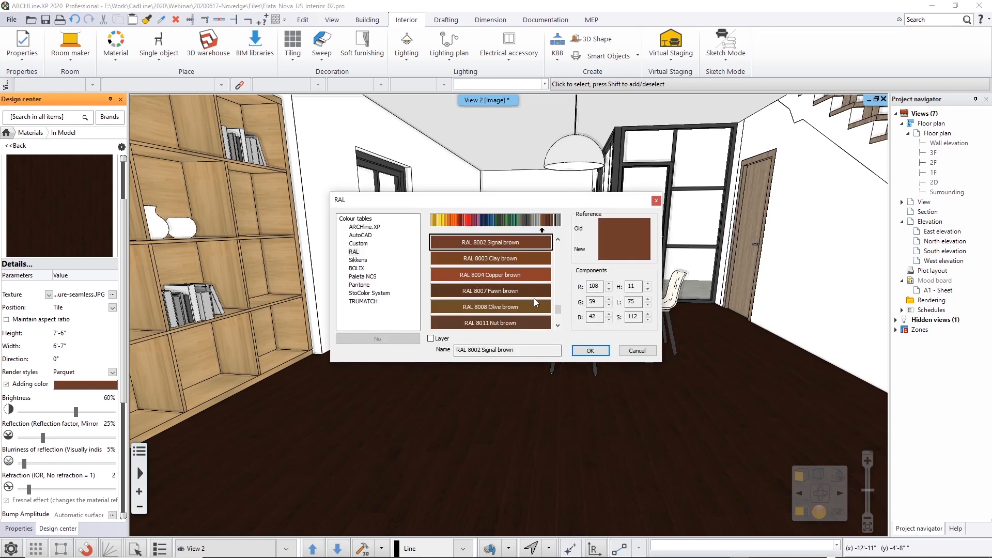
pyautogui.click(541, 231)
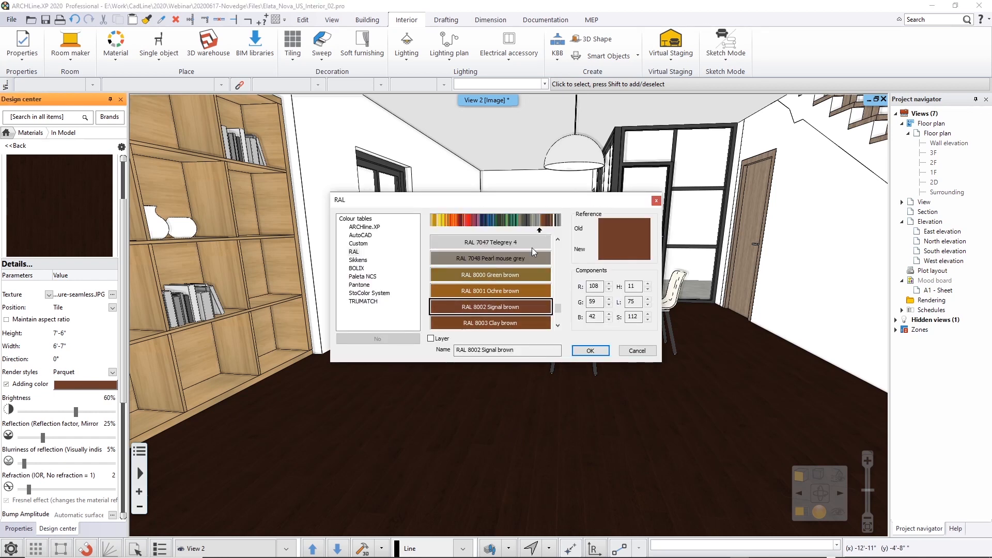
pyautogui.click(532, 257)
pyautogui.click(585, 351)
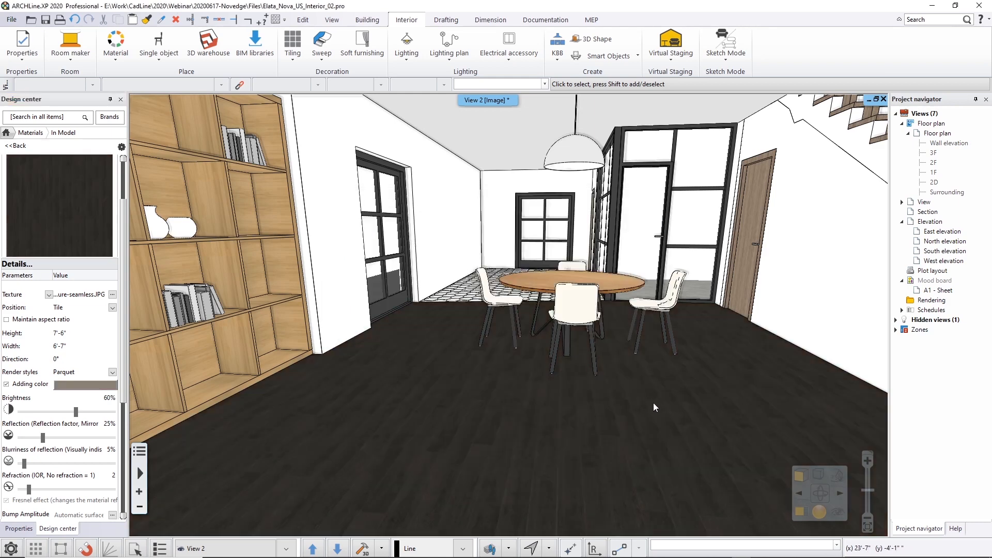
# Turn off the added colour on the parquet material.
pyautogui.click(9, 381)
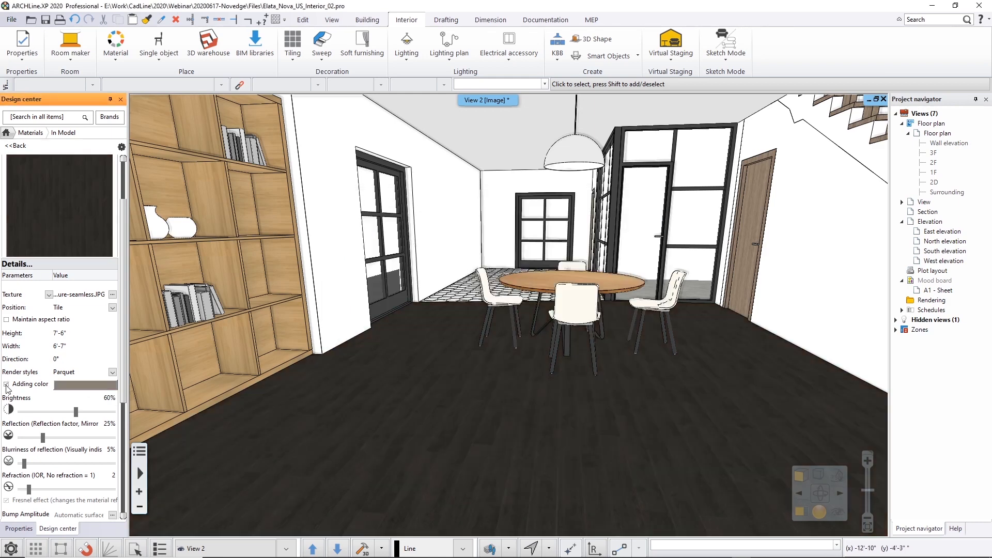
pyautogui.click(7, 385)
pyautogui.click(7, 385)
pyautogui.click(6, 385)
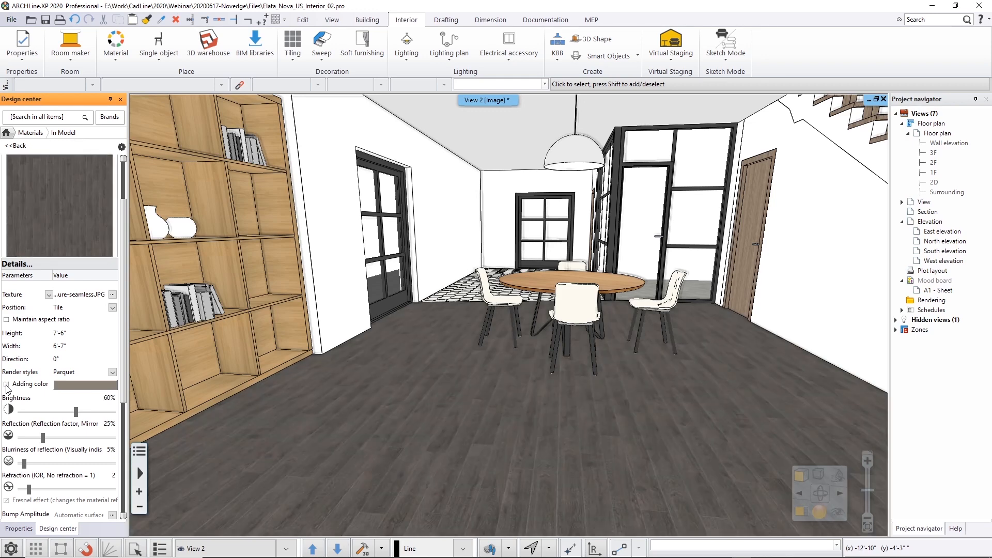
# Paste the copied dandelion pattern image beside the building on the floor plan, about 26'-3" wide, and select it.
pyautogui.scroll(-2, 463, 395)
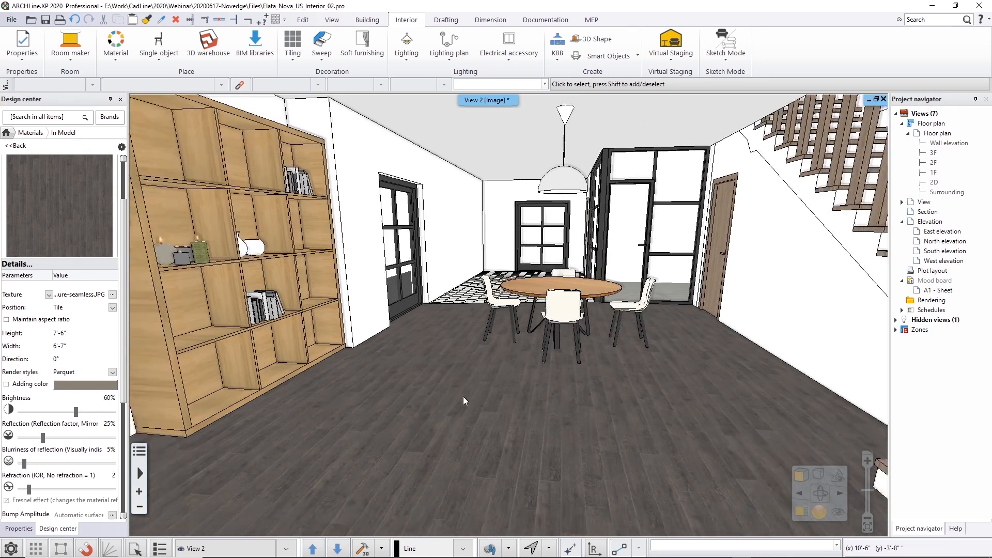
pyautogui.moveTo(457, 415); pyautogui.dragTo(702, 394, button='middle')
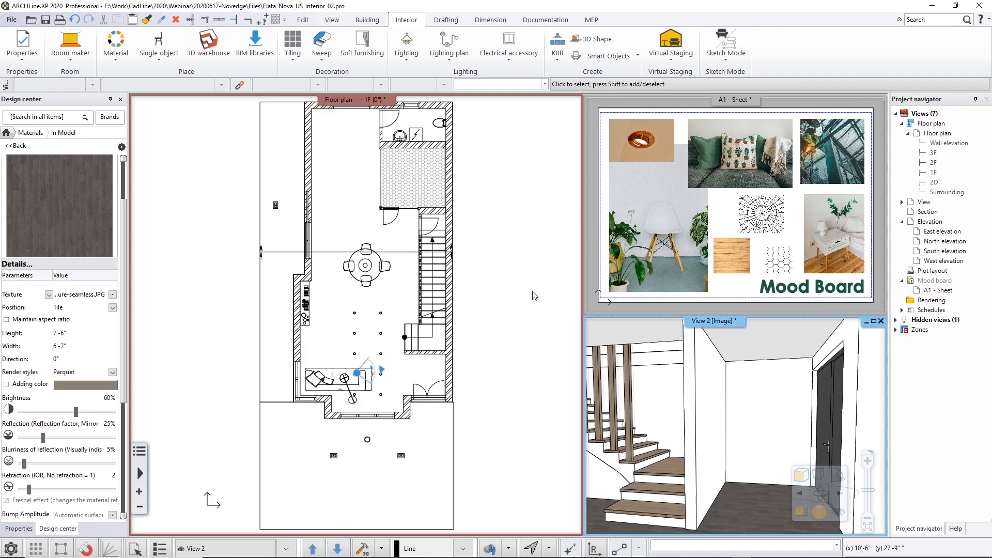
pyautogui.moveTo(533, 292); pyautogui.dragTo(345, 295, button='middle')
pyautogui.scroll(-1, 345, 296)
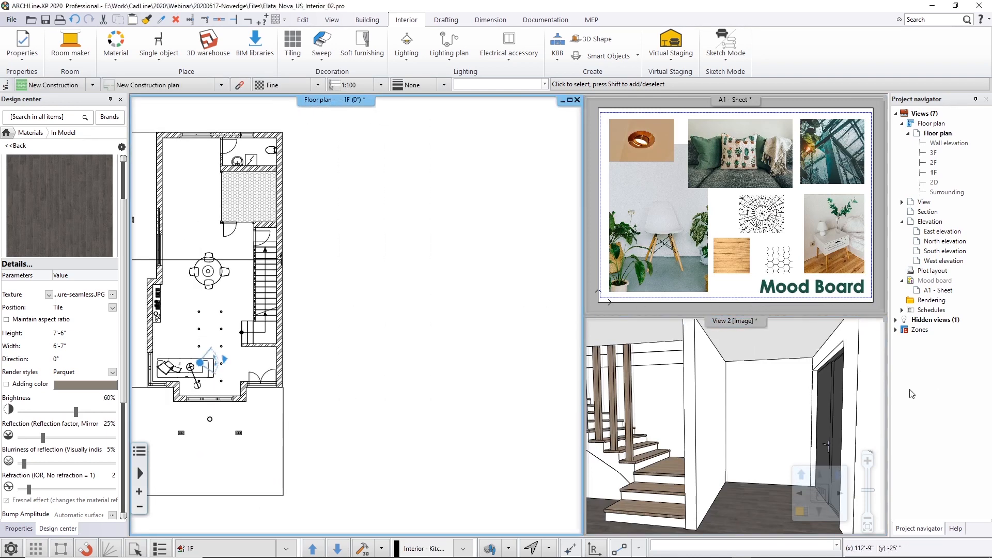
pyautogui.hotkey('ctrl', 'v')
pyautogui.click(352, 377)
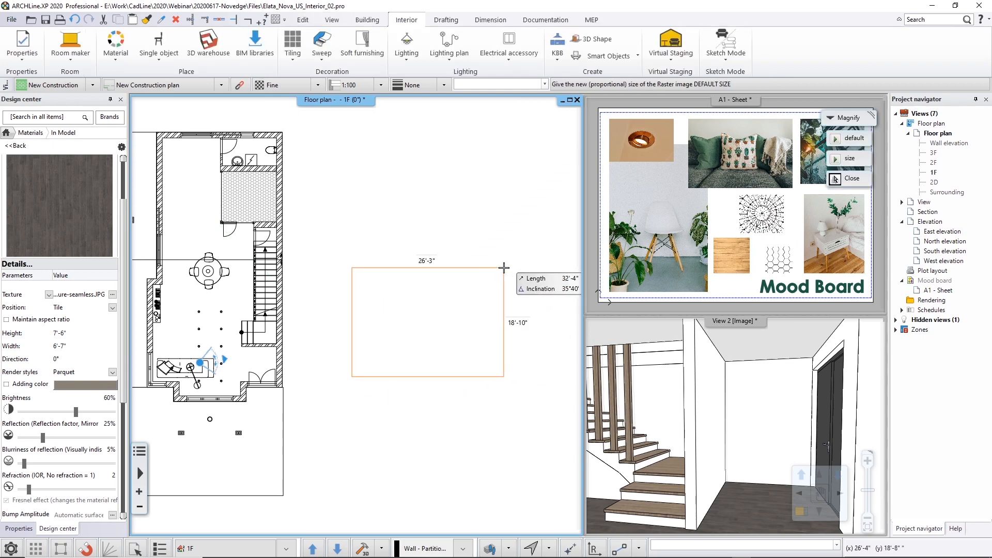
pyautogui.click(503, 268)
pyautogui.scroll(4, 435, 354)
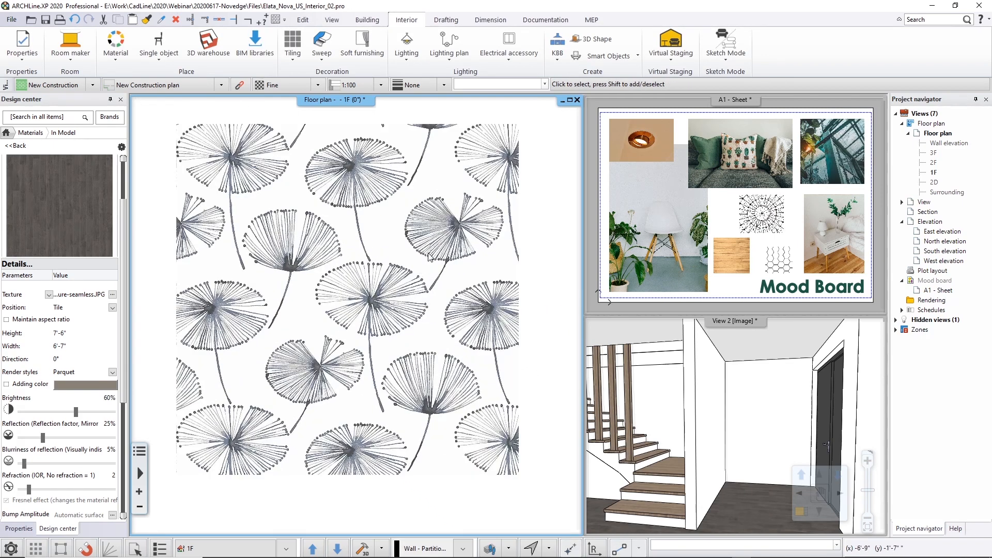
pyautogui.click(356, 298)
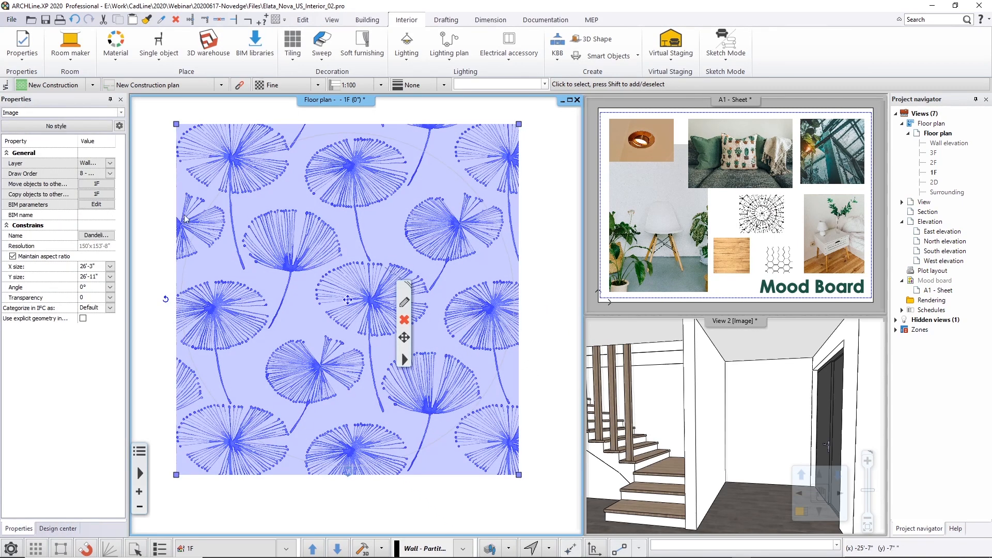
# Place a copy of the dandelion image edge to edge beside the original and check the seam between them.
pyautogui.rightClick(172, 130)
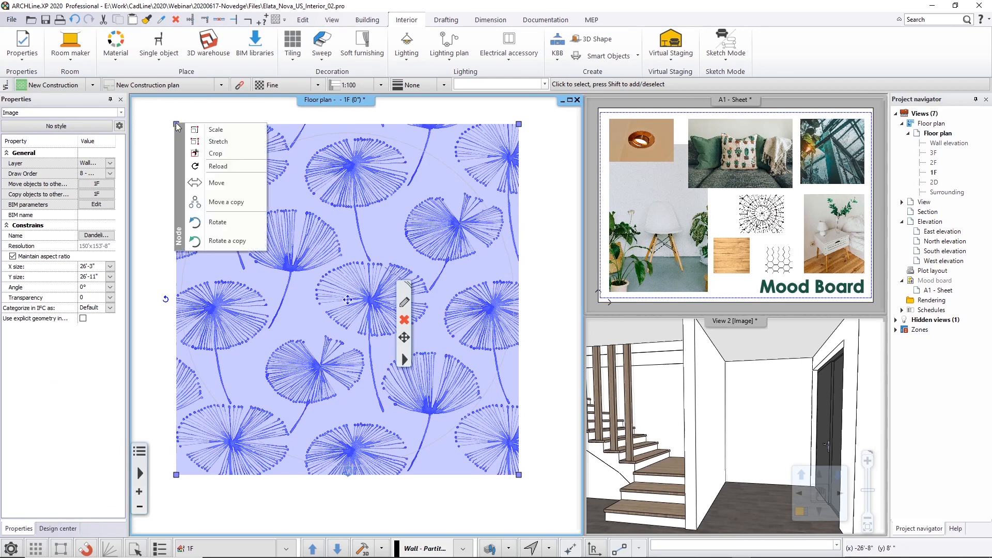
pyautogui.click(222, 201)
pyautogui.scroll(-1, 401, 244)
pyautogui.click(474, 178)
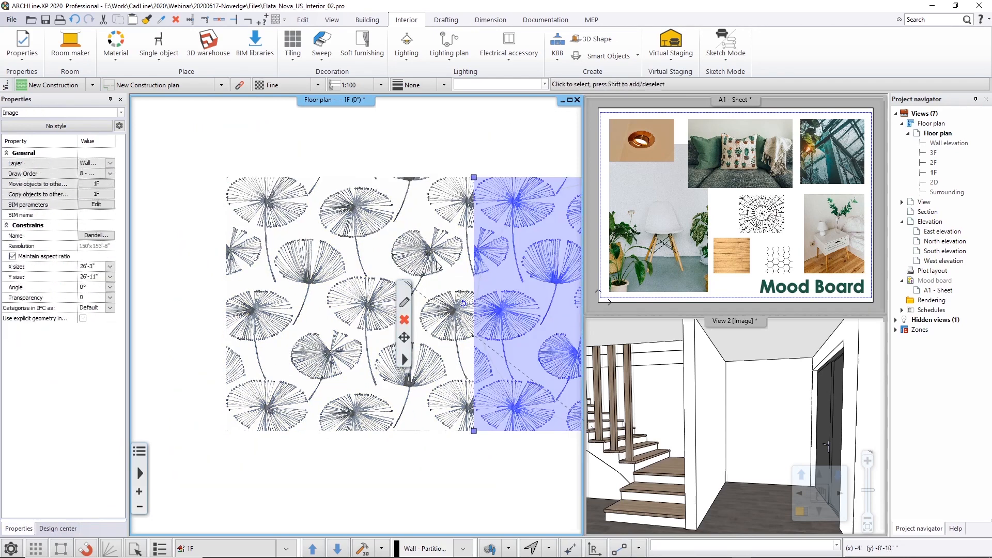
pyautogui.press('Escape')
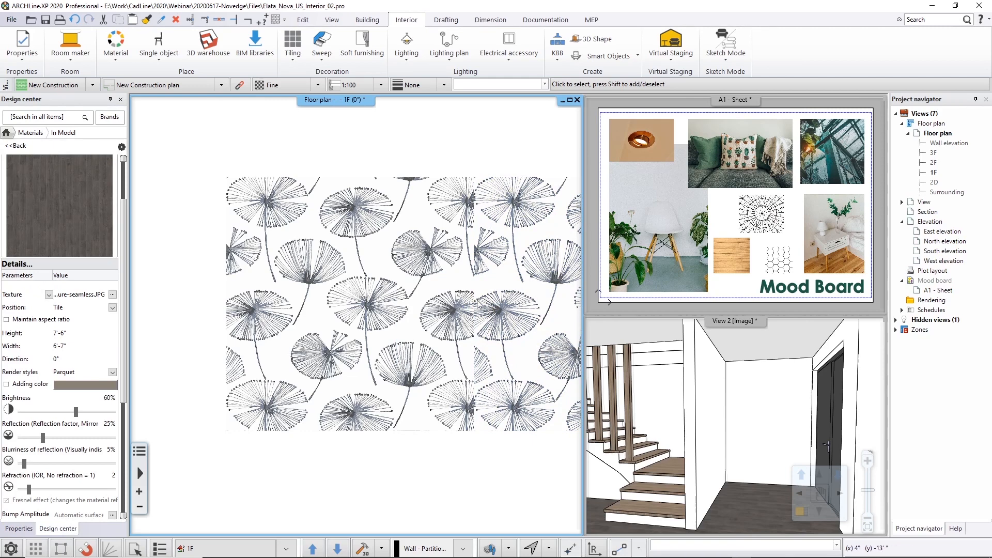
pyautogui.scroll(-3, 476, 305)
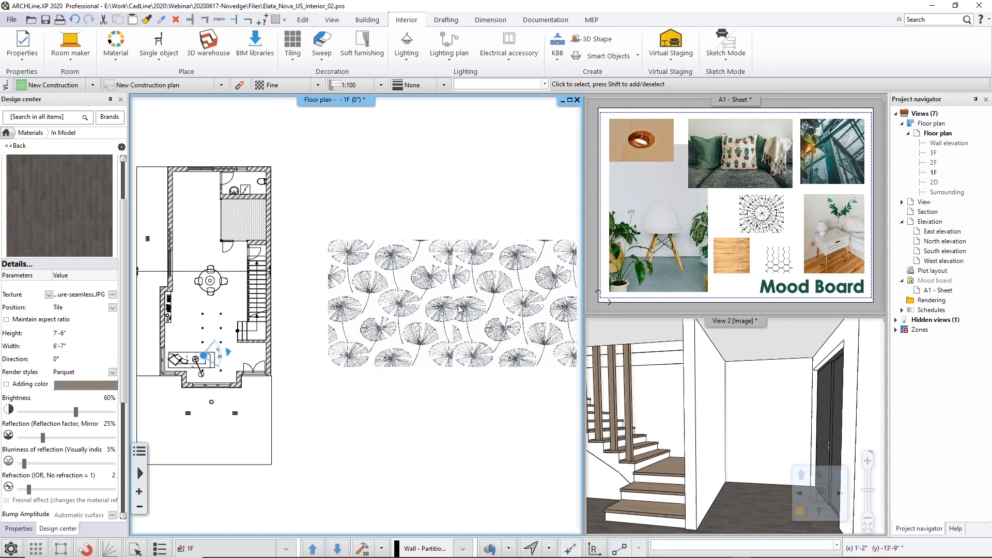
pyautogui.scroll(3, 460, 309)
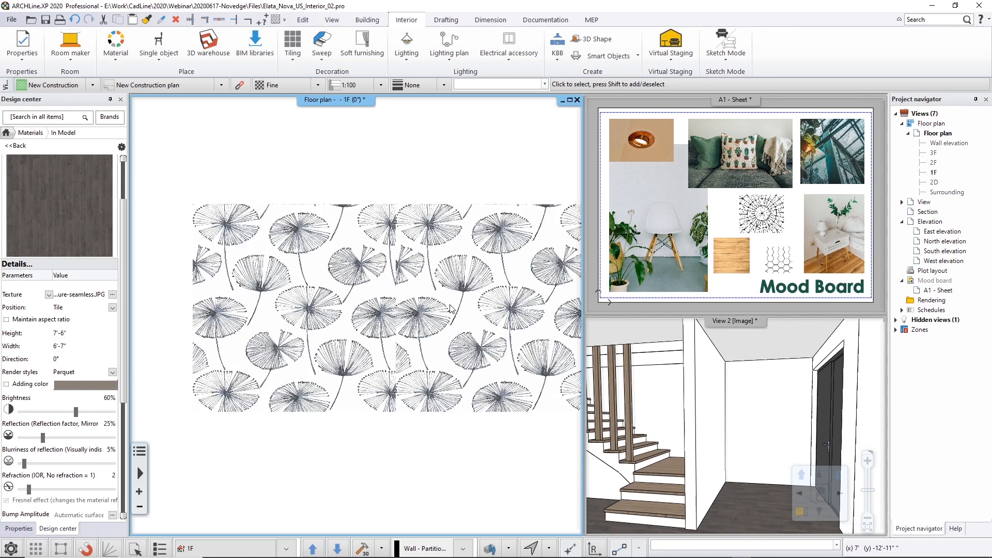
# Delete the duplicate dandelion image placed beside the original.
pyautogui.click(449, 308)
pyautogui.press('Delete')
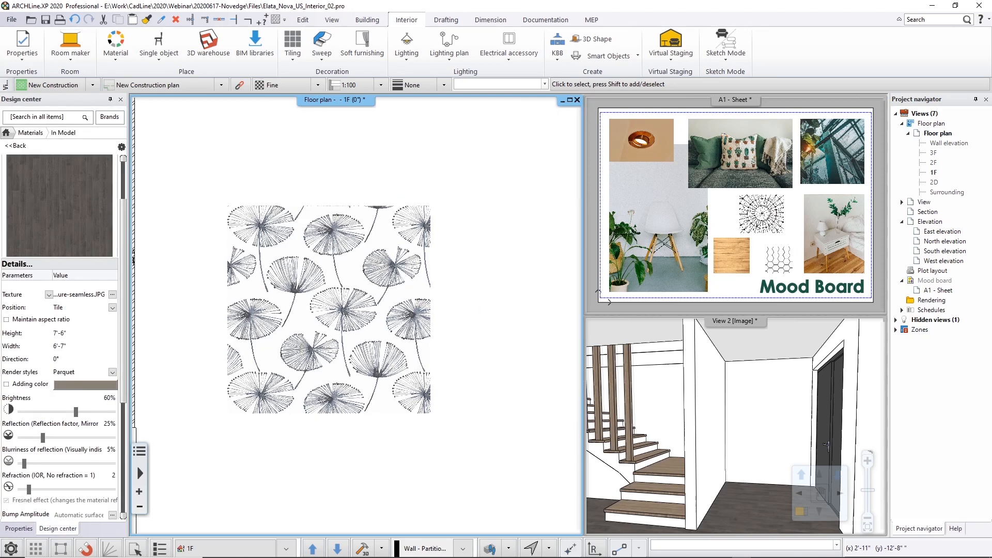
pyautogui.moveTo(450, 309); pyautogui.dragTo(500, 309, button='middle')
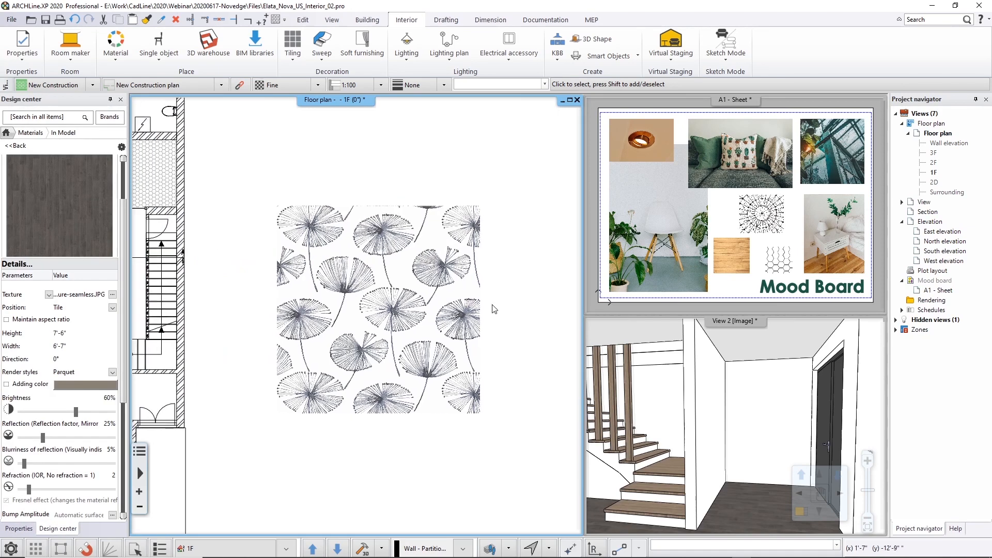
# Start making a seamless pattern from the dandelion image and offset its right edge inward by about 4'-11".
pyautogui.click(438, 309)
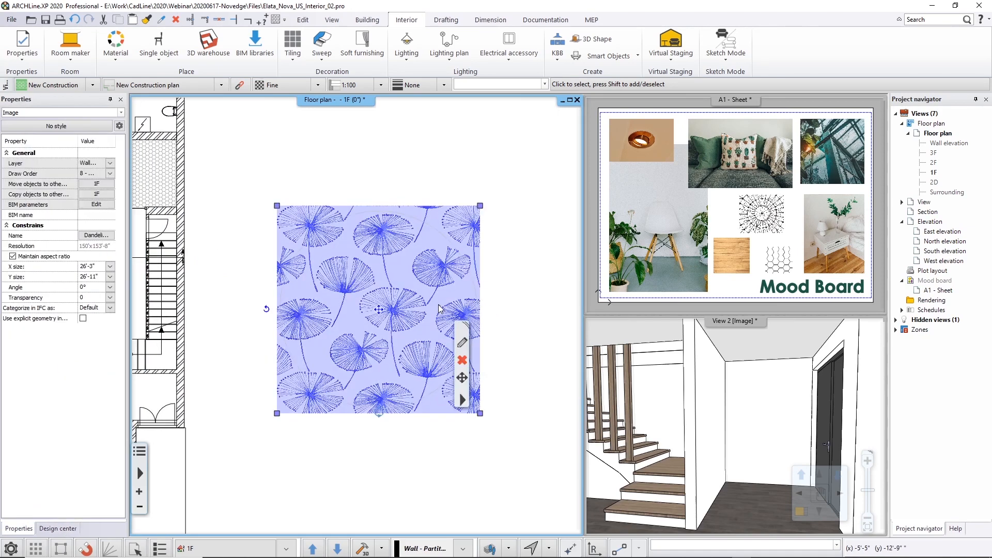
pyautogui.rightClick(471, 390)
pyautogui.moveTo(504, 303)
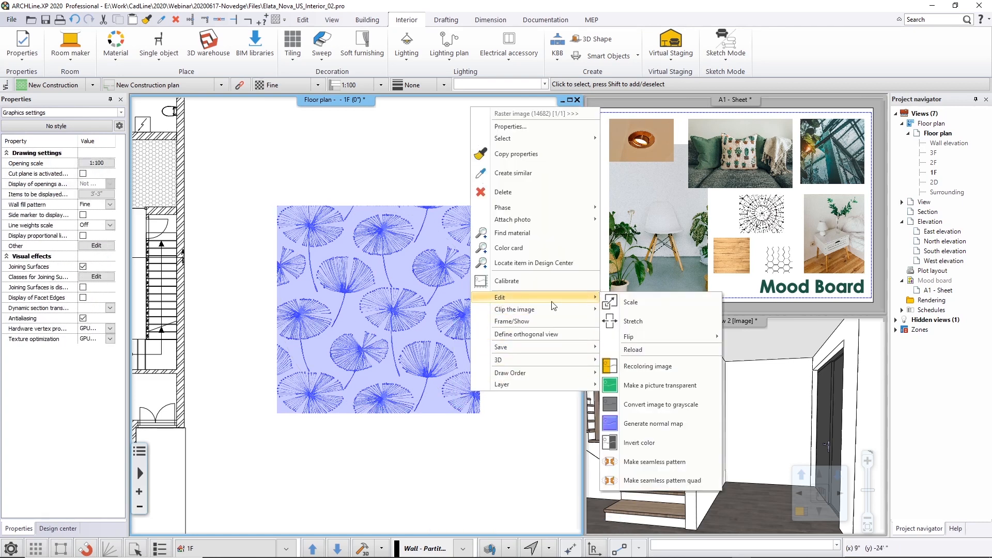
pyautogui.click(669, 462)
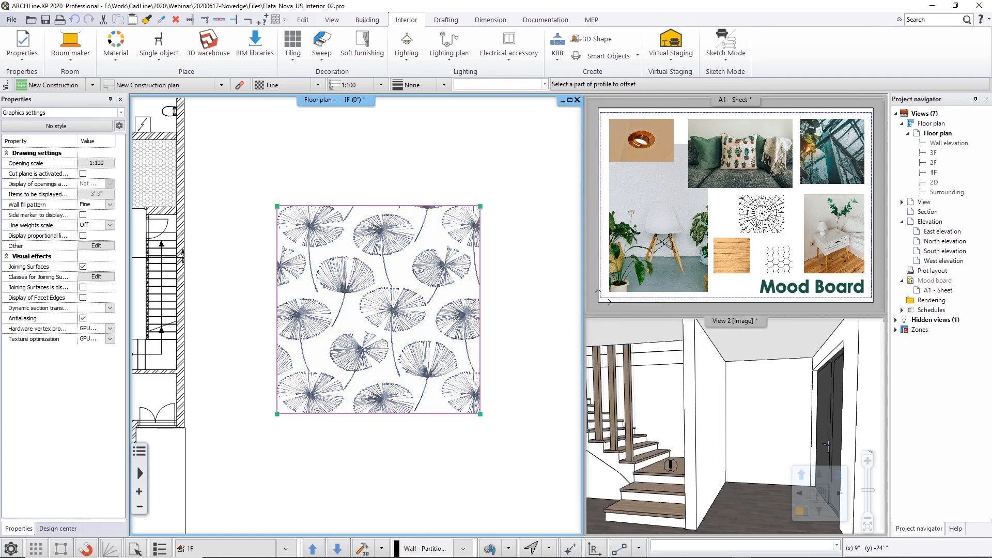
pyautogui.click(480, 320)
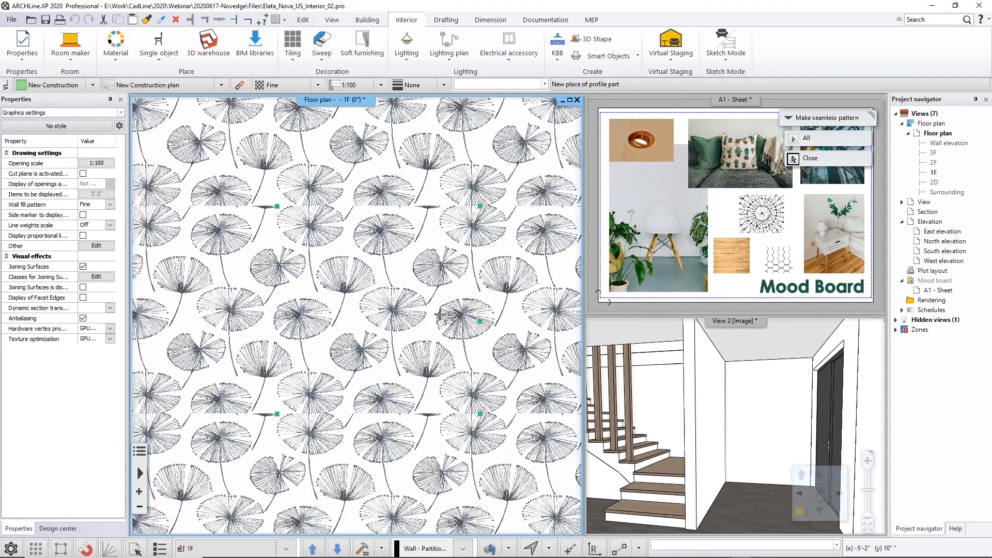
pyautogui.scroll(3, 486, 298)
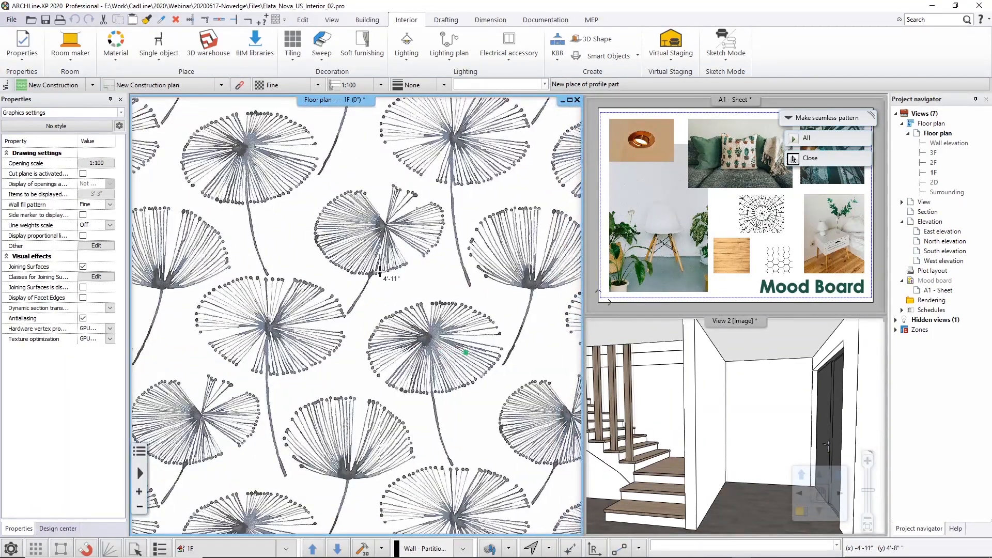
pyautogui.click(381, 307)
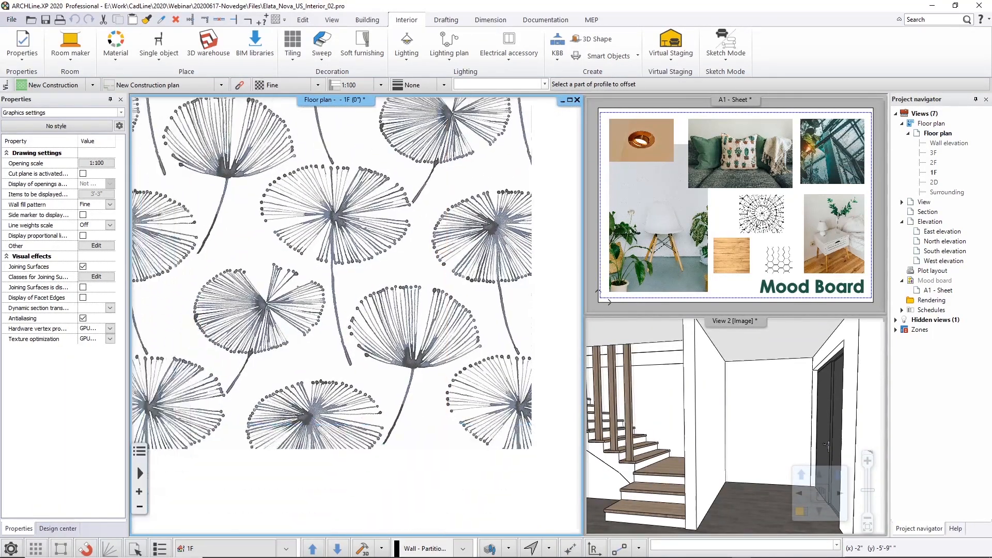
# Offset the pattern's bottom edge upward by about 5'-1" and finish the seamless dandelion pattern.
pyautogui.click(389, 411)
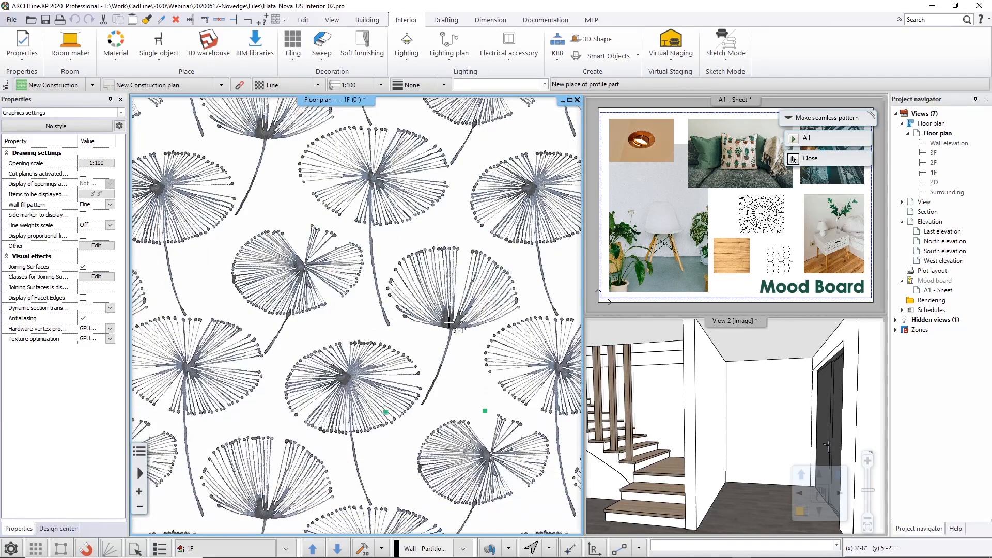
pyautogui.click(449, 323)
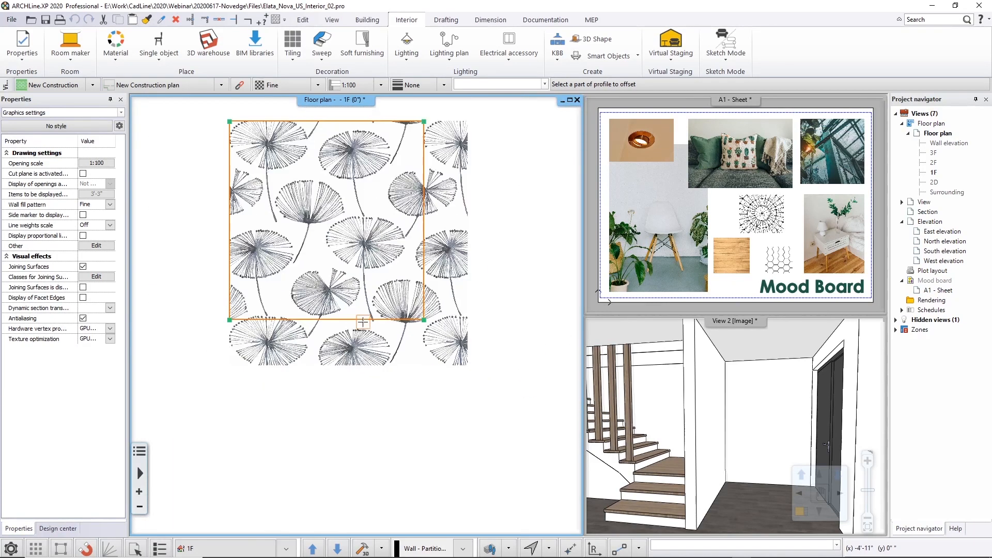
pyautogui.press('Return')
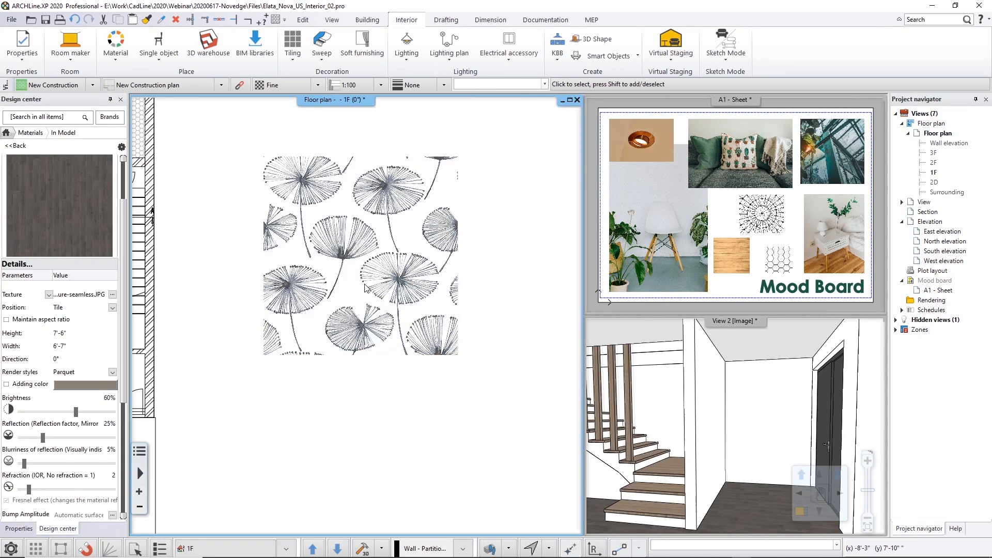
# Save the seamless dandelion image as a material named Dandelion_Original Novedge, keeping category MY and sub category Other.
pyautogui.rightClick(364, 285)
pyautogui.moveTo(408, 241)
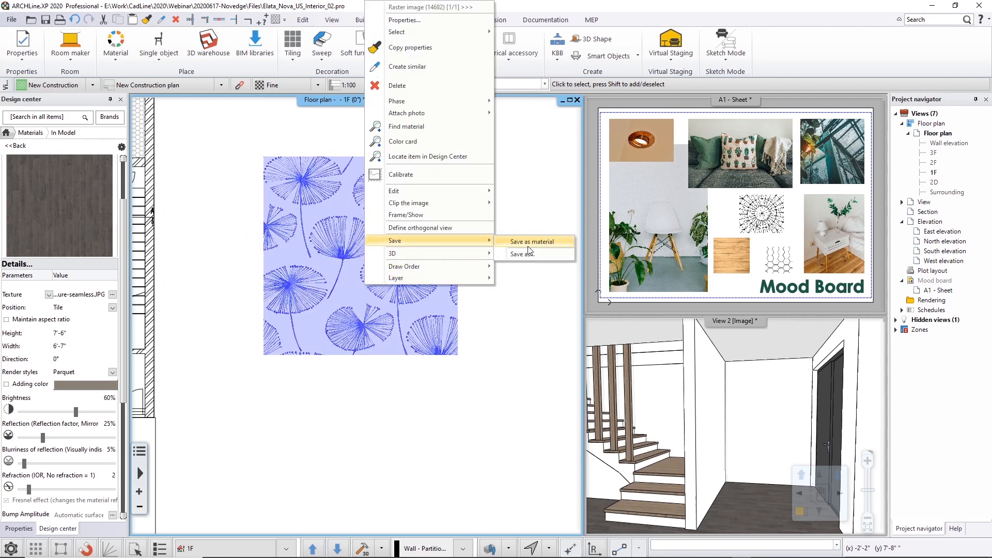
pyautogui.click(528, 244)
pyautogui.click(432, 245)
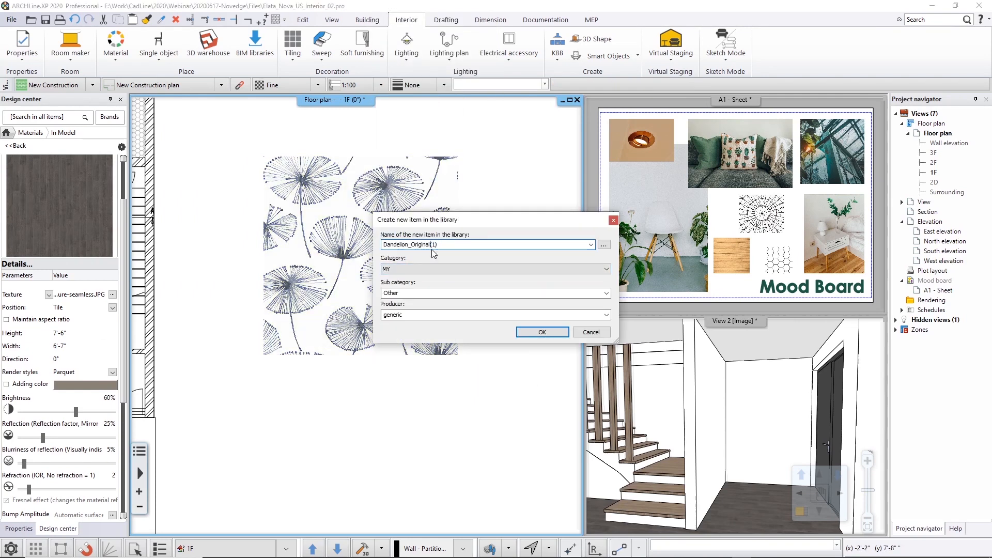
pyautogui.press('Delete')
pyautogui.press('Delete')
pyautogui.press('Delete')
pyautogui.write('Novedge')
pyautogui.press('Return')
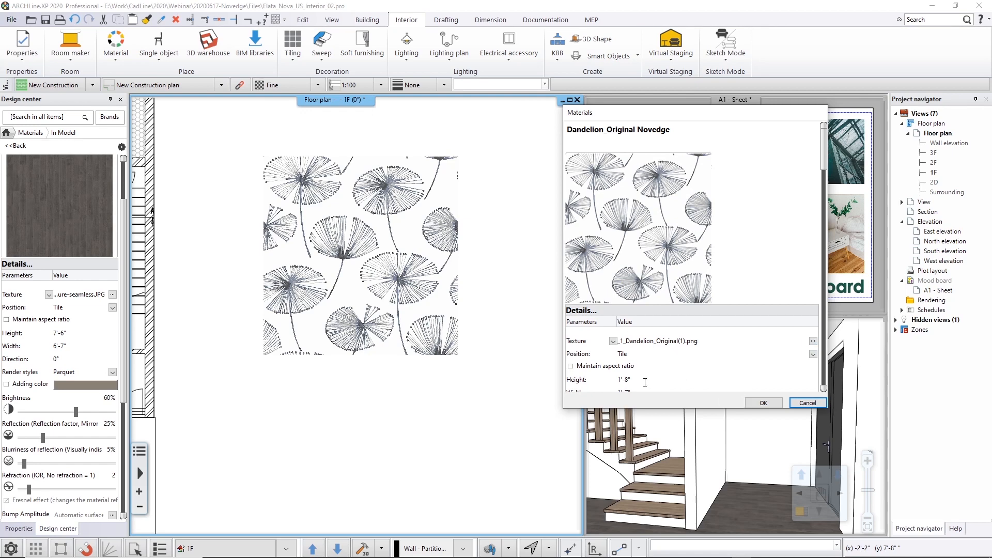
# Set the new dandelion material's height to 4' and width to 4", and accept the material.
pyautogui.click(629, 379)
pyautogui.write('4"')
pyautogui.click(632, 391)
pyautogui.scroll(-1, 647, 384)
pyautogui.click(629, 361)
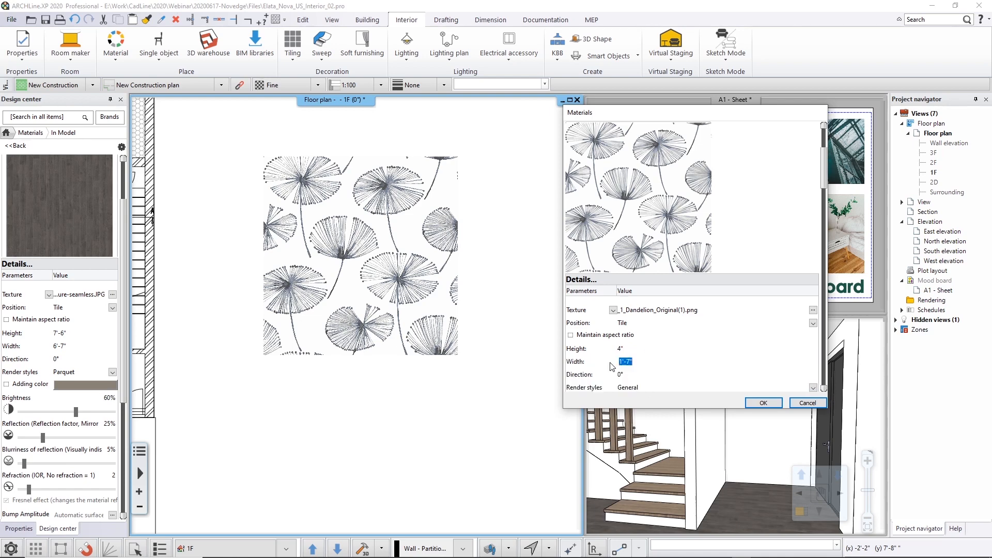
pyautogui.click(627, 361)
pyautogui.moveTo(630, 361); pyautogui.dragTo(614, 362)
pyautogui.write('4"')
pyautogui.click(629, 348)
pyautogui.click(762, 404)
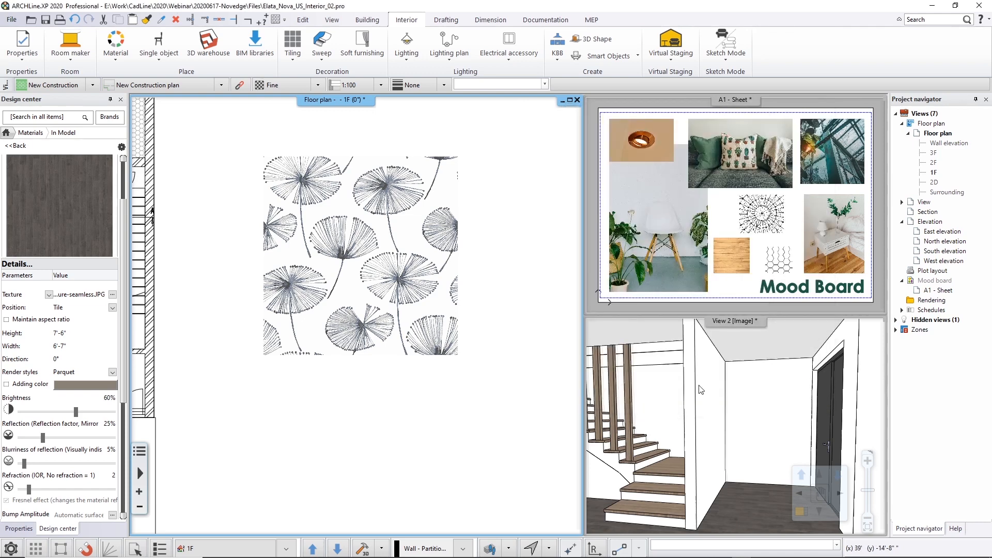
# Search the materials catalog for Novedge and open the Dandelion_Original Novedge material.
pyautogui.click(7, 146)
pyautogui.click(6, 133)
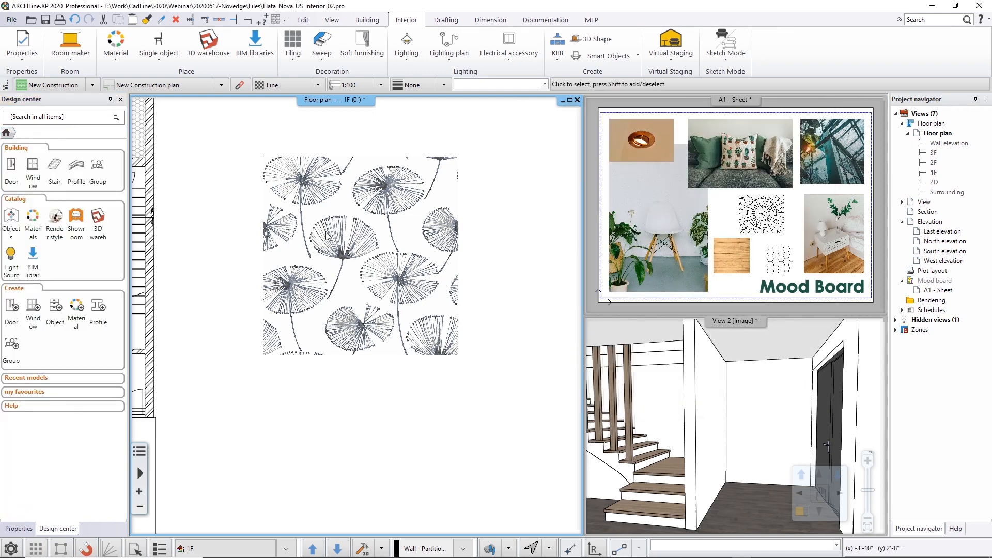
pyautogui.click(39, 117)
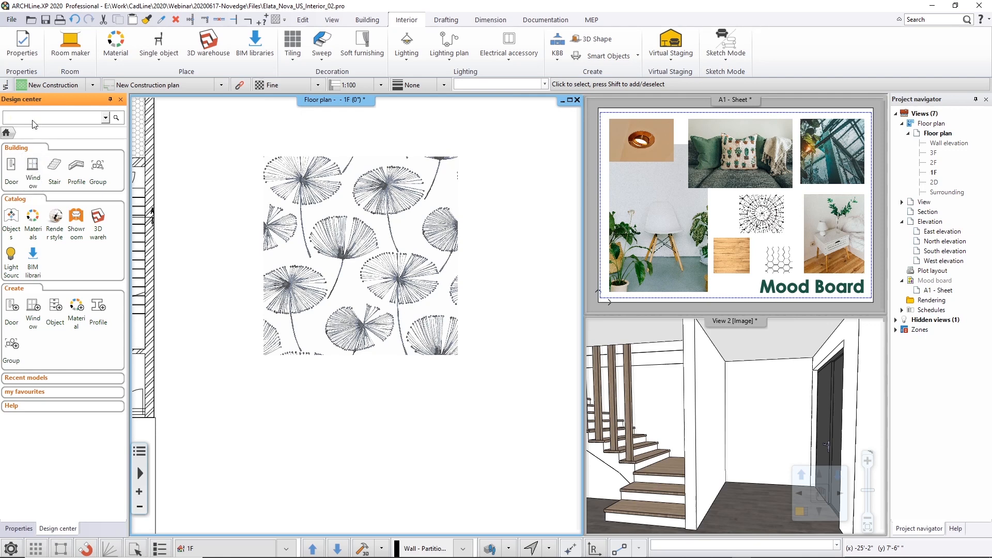
pyautogui.click(32, 217)
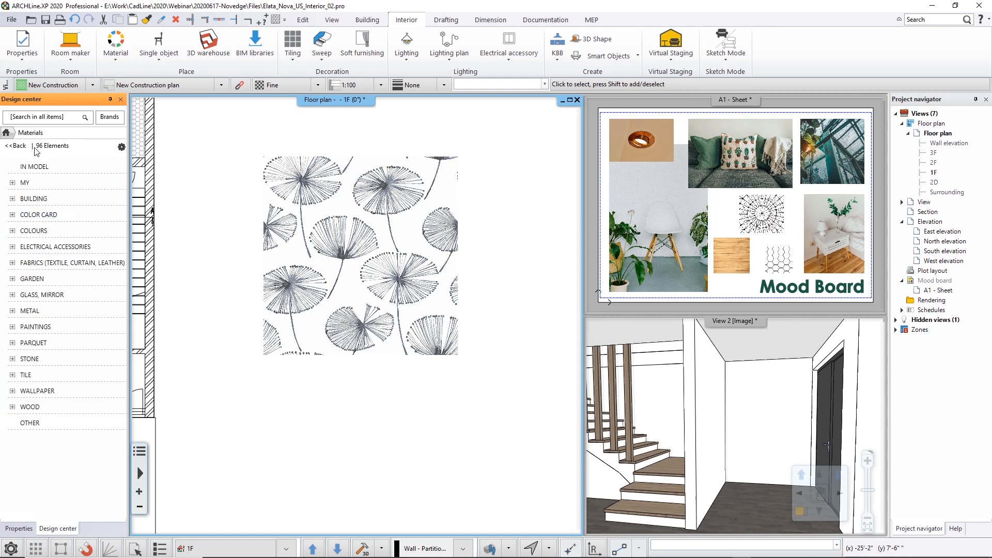
pyautogui.click(28, 117)
pyautogui.write('Novedge')
pyautogui.press('Return')
pyautogui.click(41, 198)
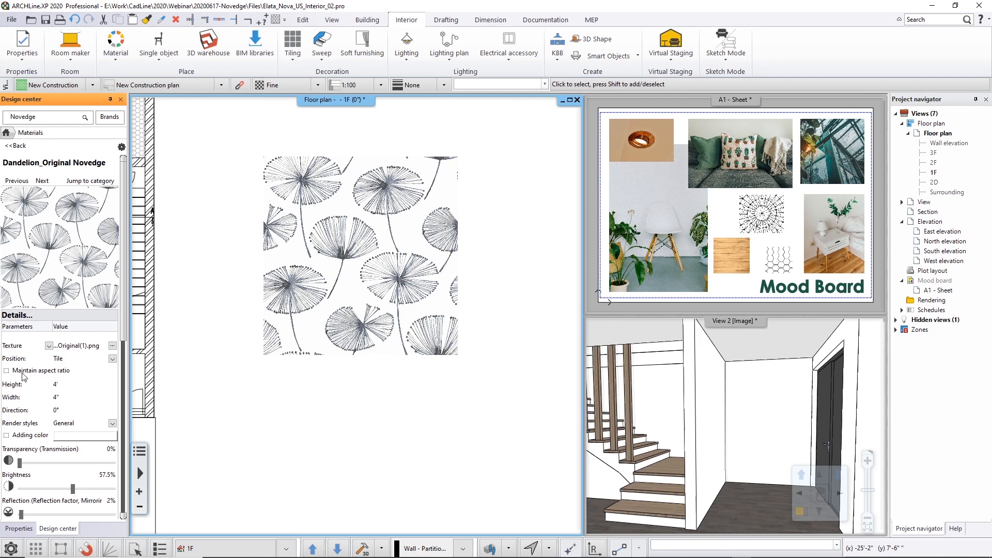
# Set the dandelion material's width to 4' and its render style to Wall.
pyautogui.click(73, 399)
pyautogui.click(173, 356)
pyautogui.click(82, 263)
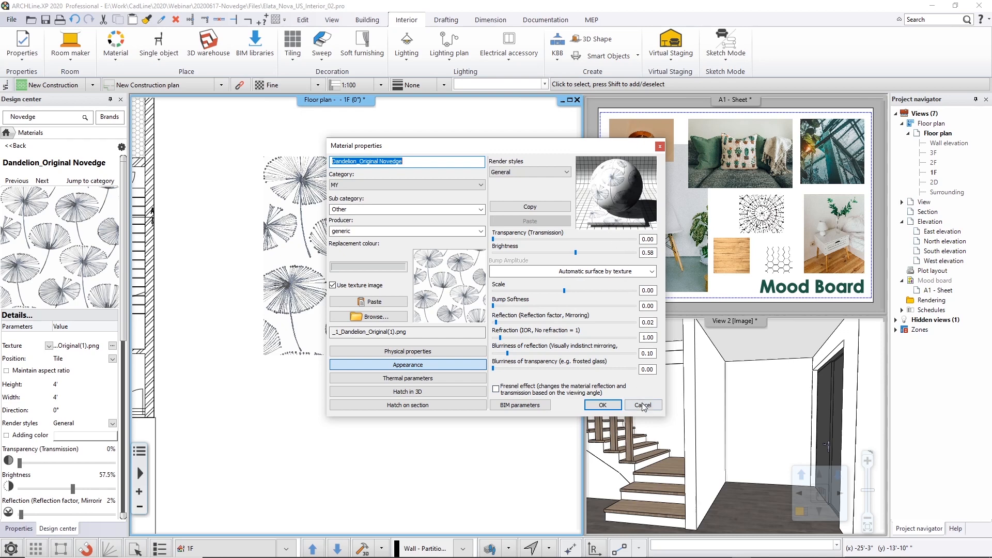
pyautogui.click(642, 405)
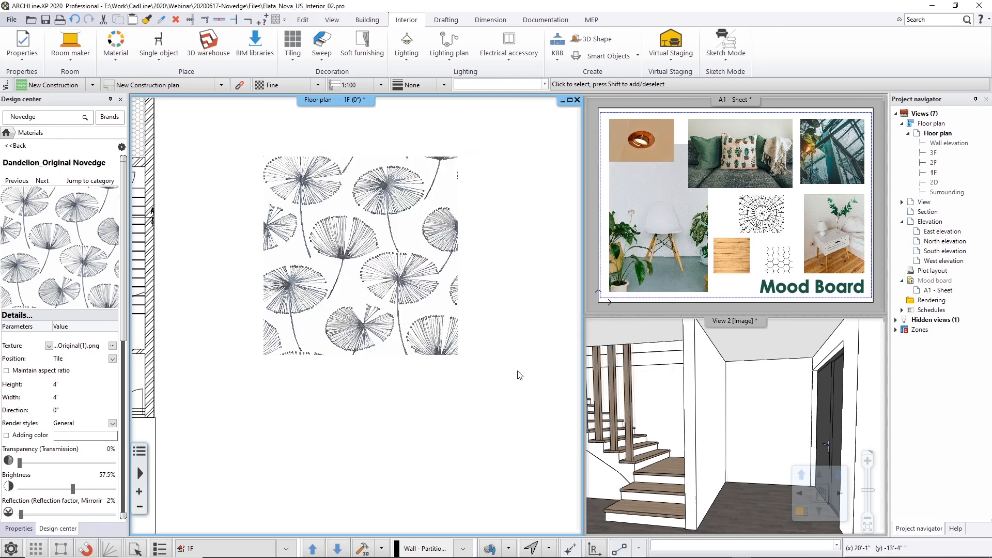
pyautogui.click(76, 429)
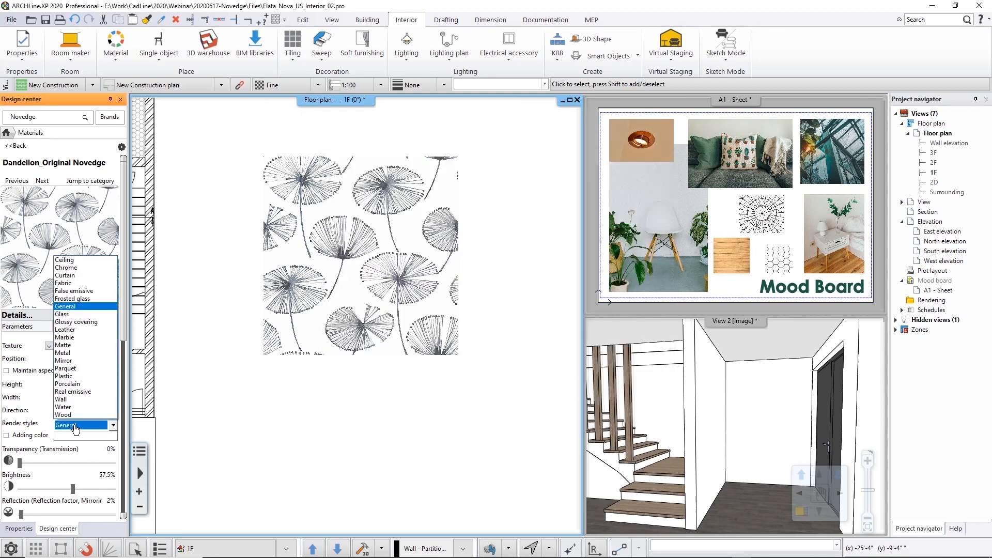
pyautogui.click(67, 399)
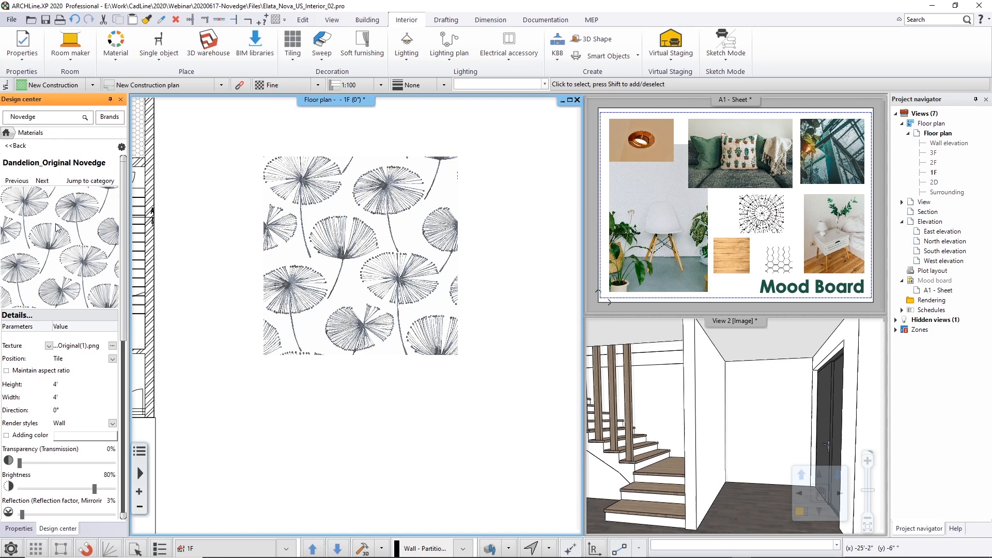
# Apply the dandelion material as painting to the wall between the staircase and the dark door in View 2.
pyautogui.moveTo(52, 222)
pyautogui.mouseDown()
pyautogui.moveTo(547, 414)
pyautogui.moveTo(760, 397)
pyautogui.mouseUp()
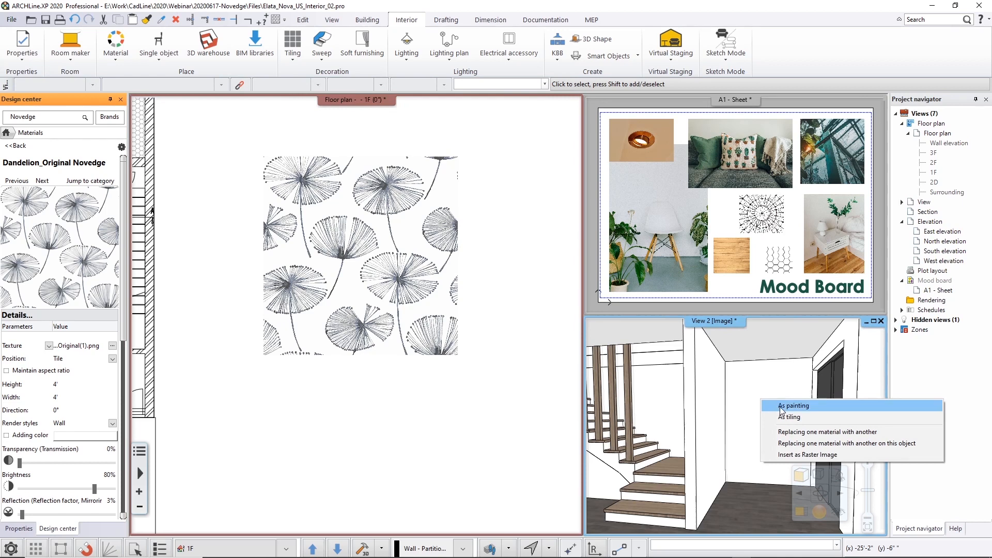
pyautogui.click(780, 407)
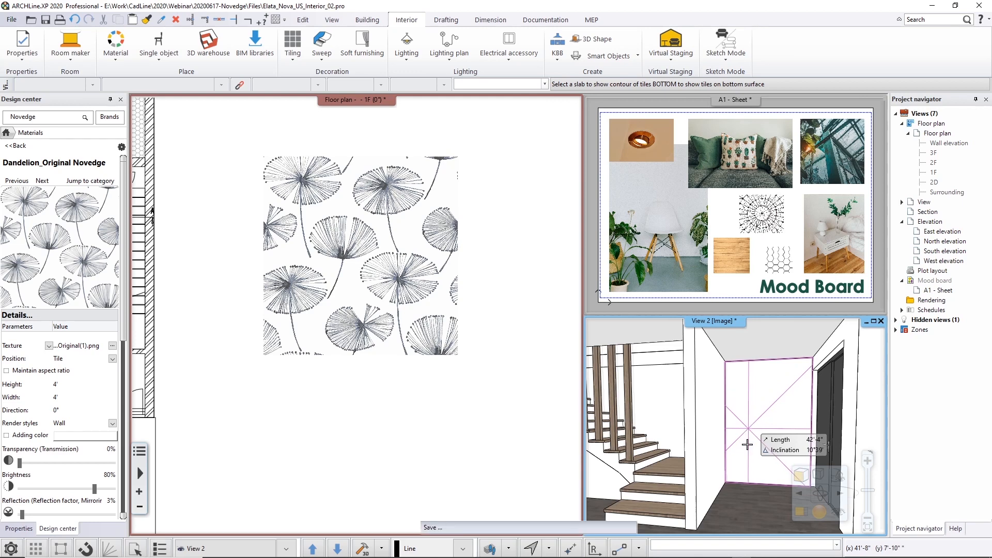
pyautogui.click(747, 445)
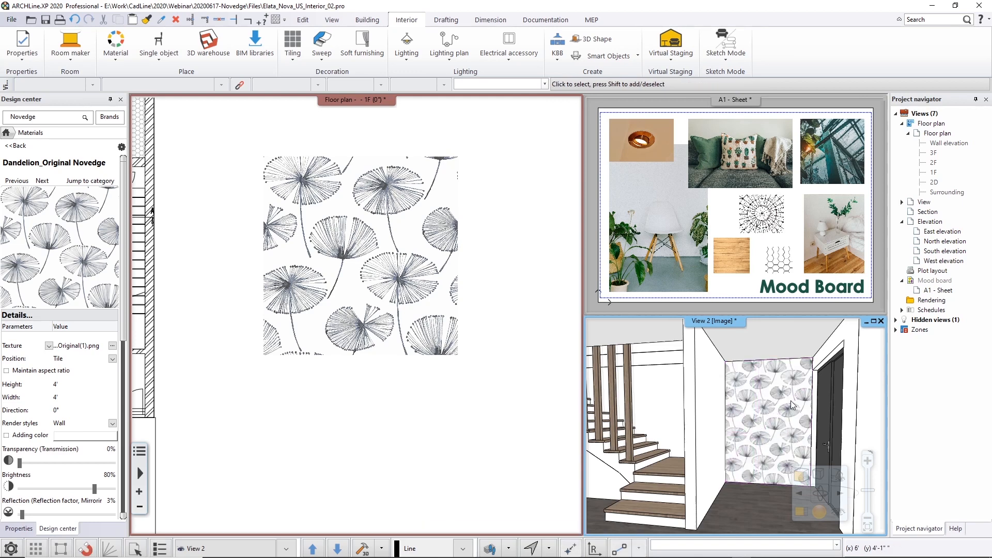
# Magnify View 2 and find the material used on the dandelion-patterned wall tiling.
pyautogui.click(803, 512)
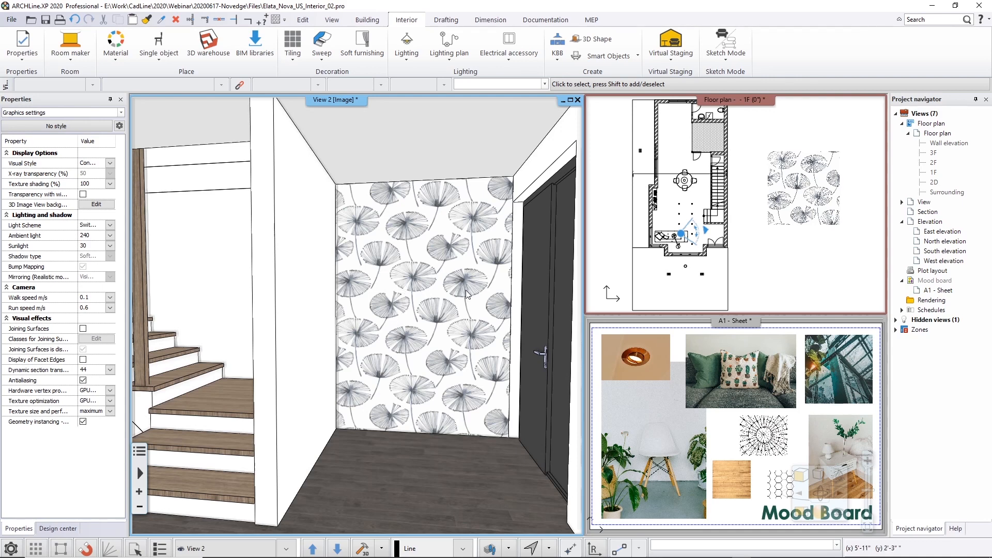
pyautogui.moveTo(466, 290); pyautogui.dragTo(435, 274, button='middle')
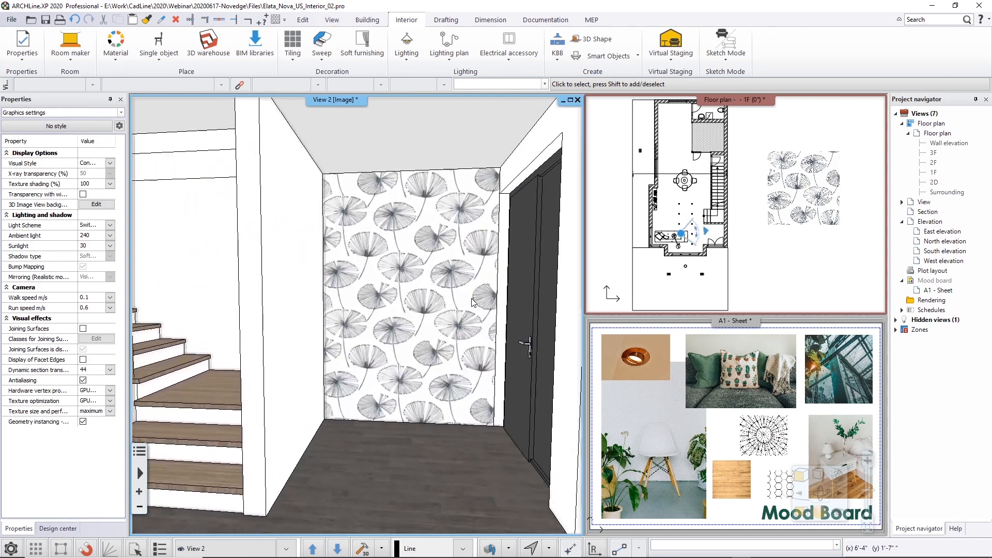
pyautogui.rightClick(435, 273)
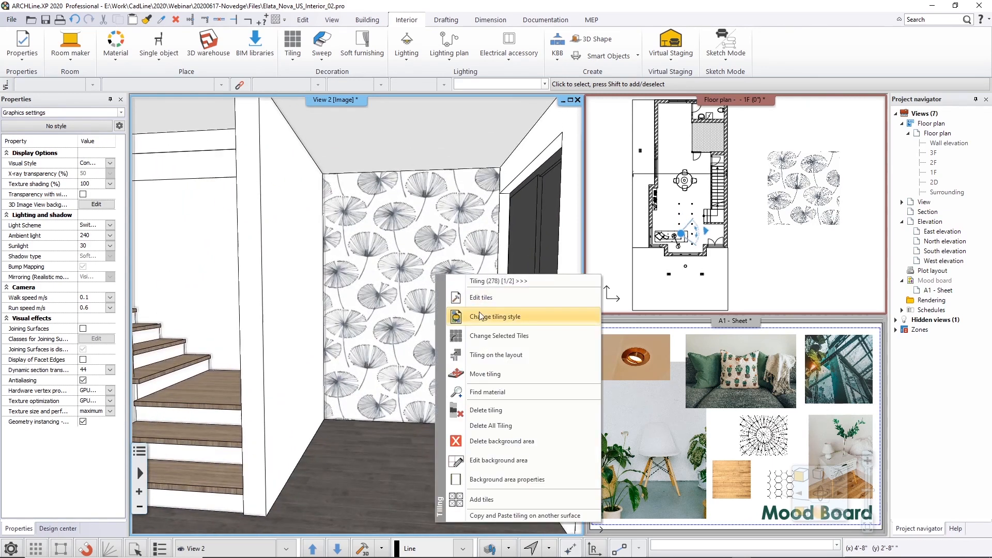
pyautogui.click(487, 393)
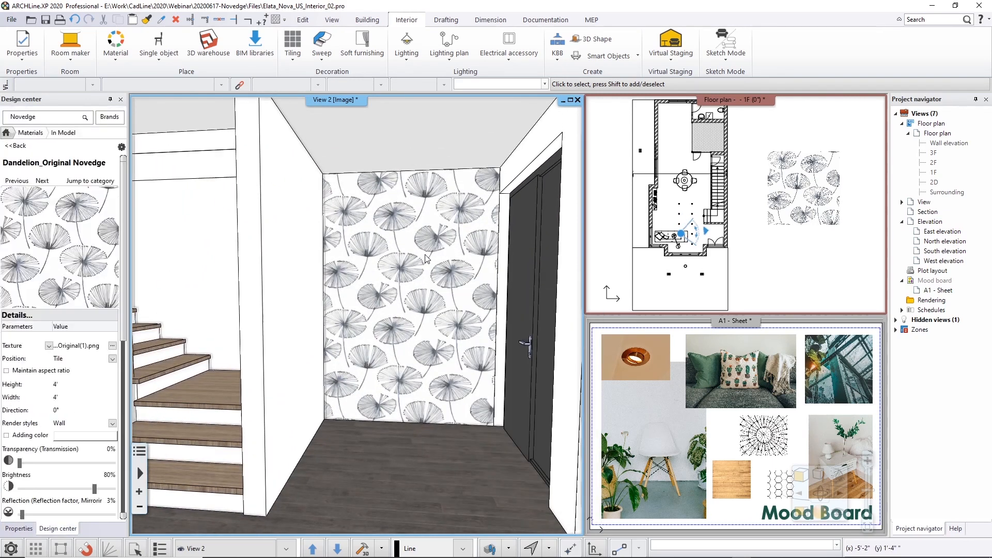
pyautogui.rightClick(412, 234)
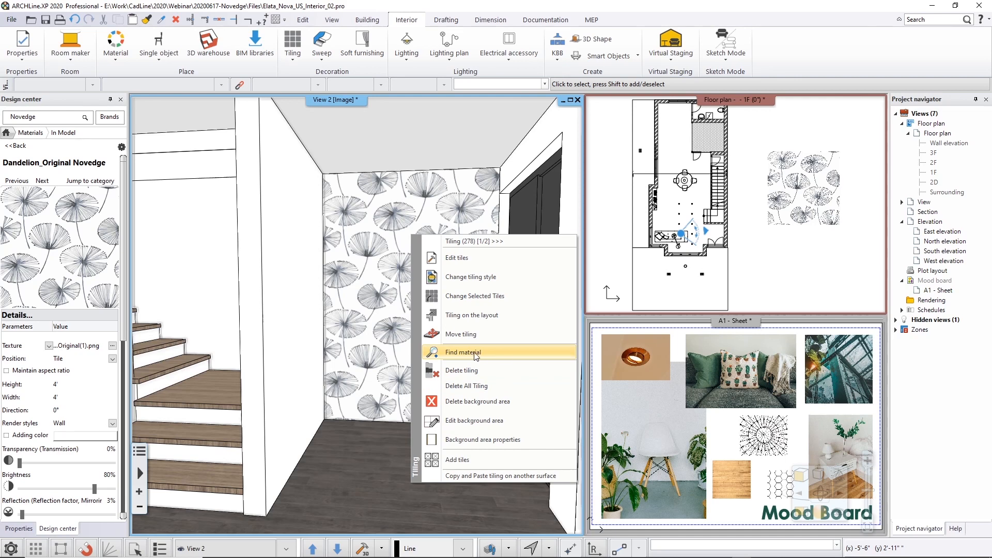
# Enable added color for the dandelion material and set it to RAL 9022 Pearl light grey.
pyautogui.click(6, 437)
pyautogui.click(18, 439)
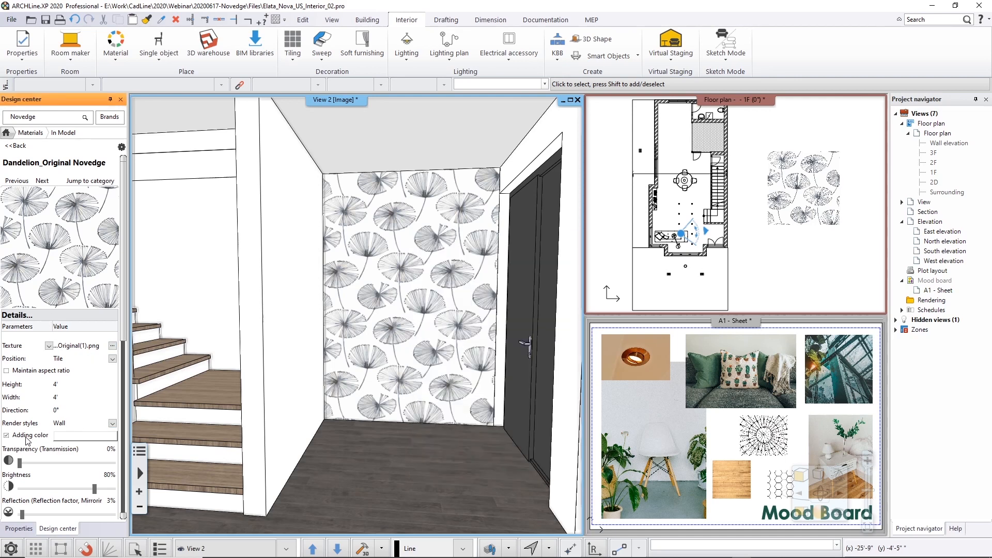
pyautogui.click(74, 437)
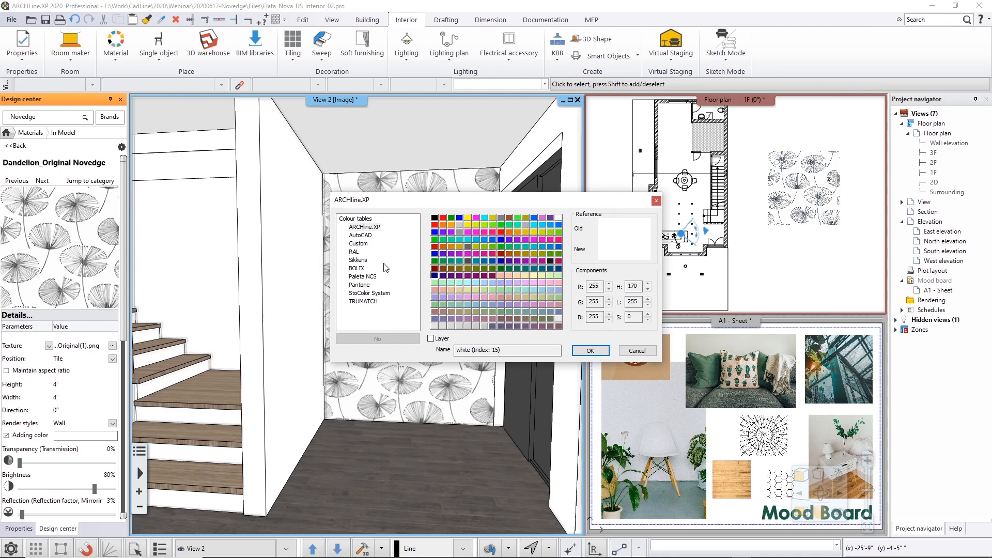
pyautogui.click(355, 252)
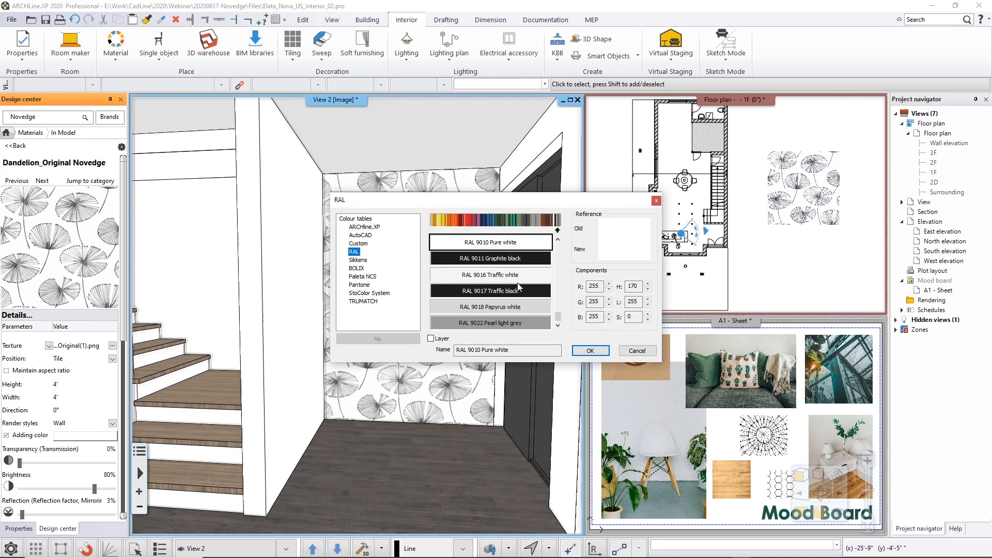
pyautogui.click(517, 322)
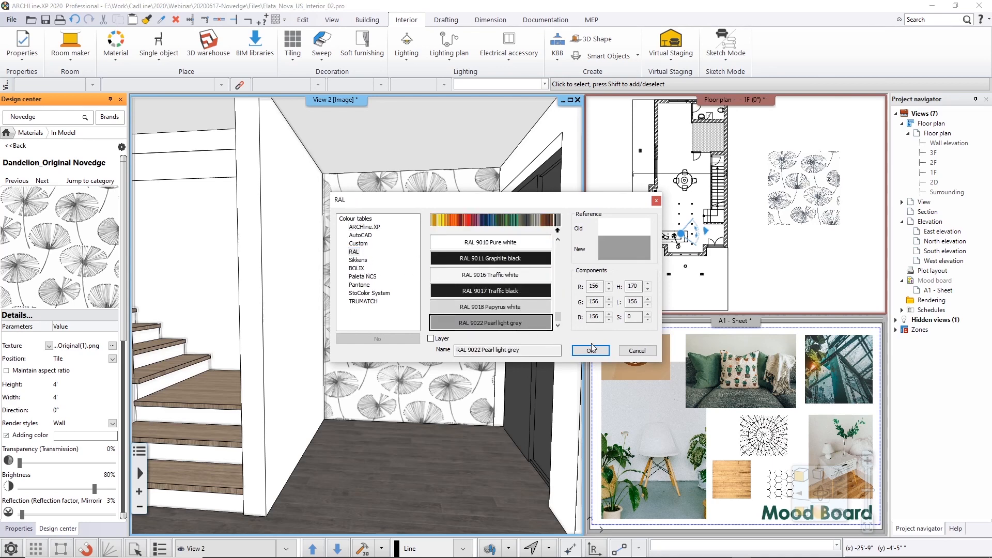
pyautogui.click(590, 351)
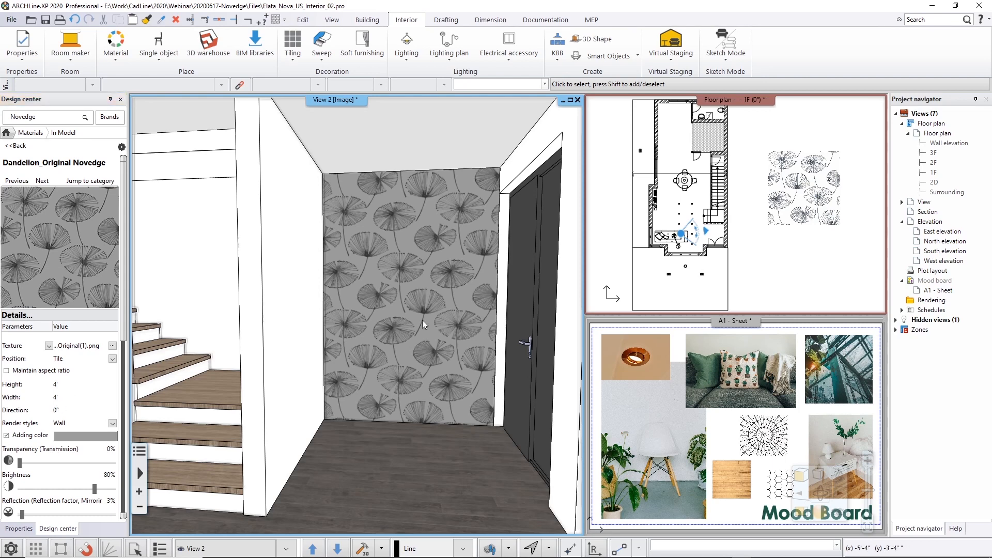
# Examine the interior in View 2 from the staircase past the dining table to the wall beside the hexagon-tiled floor.
pyautogui.moveTo(361, 458); pyautogui.dragTo(256, 476, button='middle')
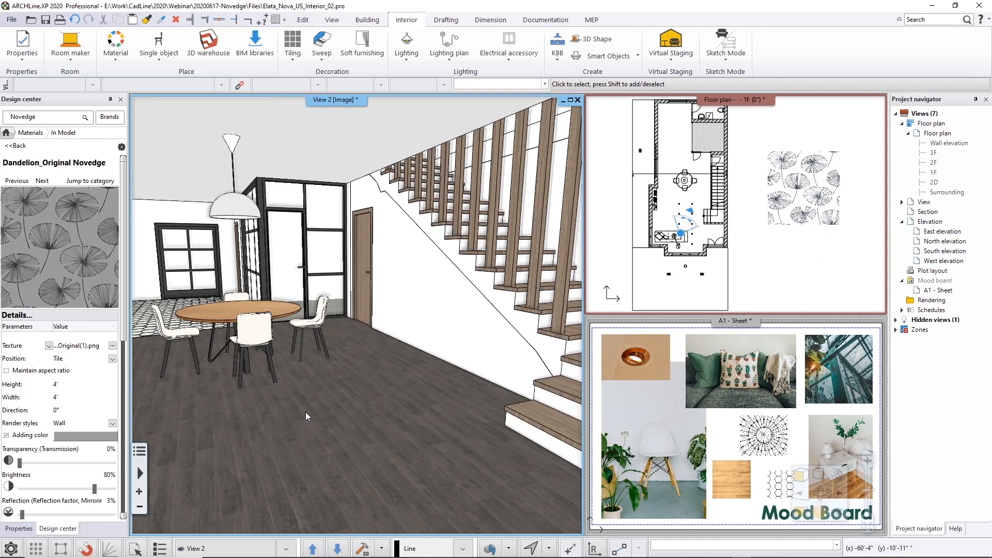
pyautogui.moveTo(301, 410)
pyautogui.mouseDown(button='middle')
pyautogui.moveTo(429, 385)
pyautogui.moveTo(274, 405)
pyautogui.mouseUp(button='middle')
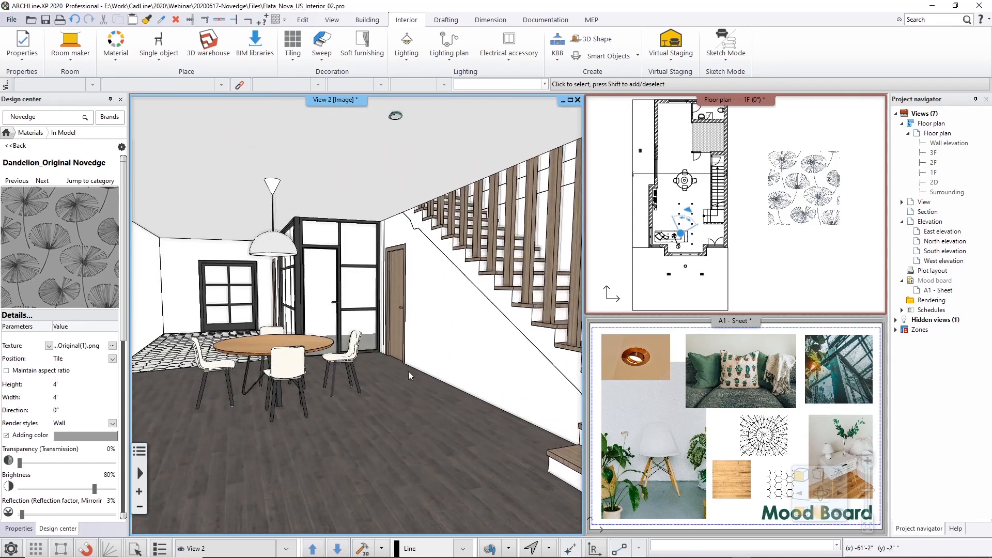
pyautogui.moveTo(409, 376); pyautogui.dragTo(328, 284, button='middle')
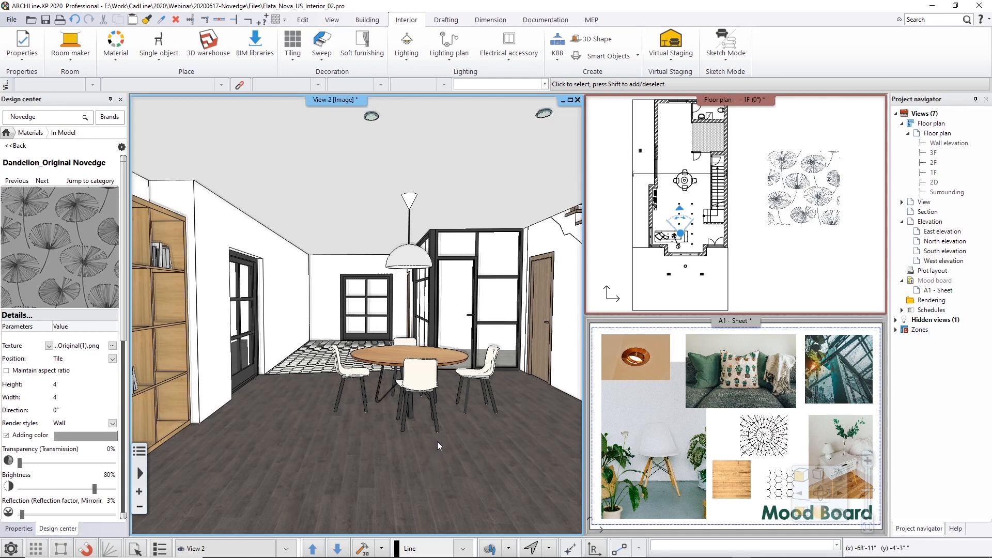
pyautogui.moveTo(438, 435); pyautogui.dragTo(477, 447, button='middle')
pyautogui.scroll(6, 476, 448)
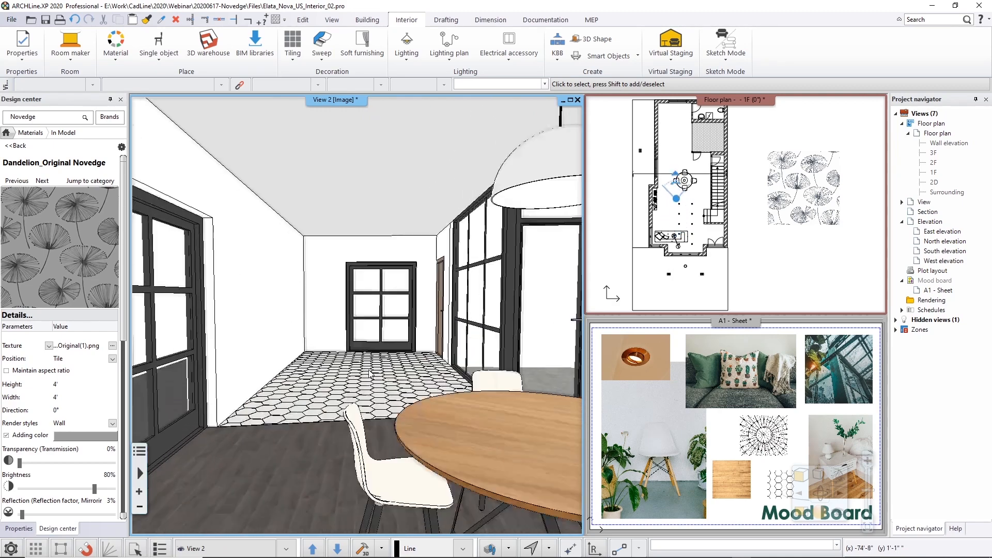
pyautogui.scroll(4, 371, 375)
pyautogui.moveTo(455, 402); pyautogui.dragTo(387, 409, button='right')
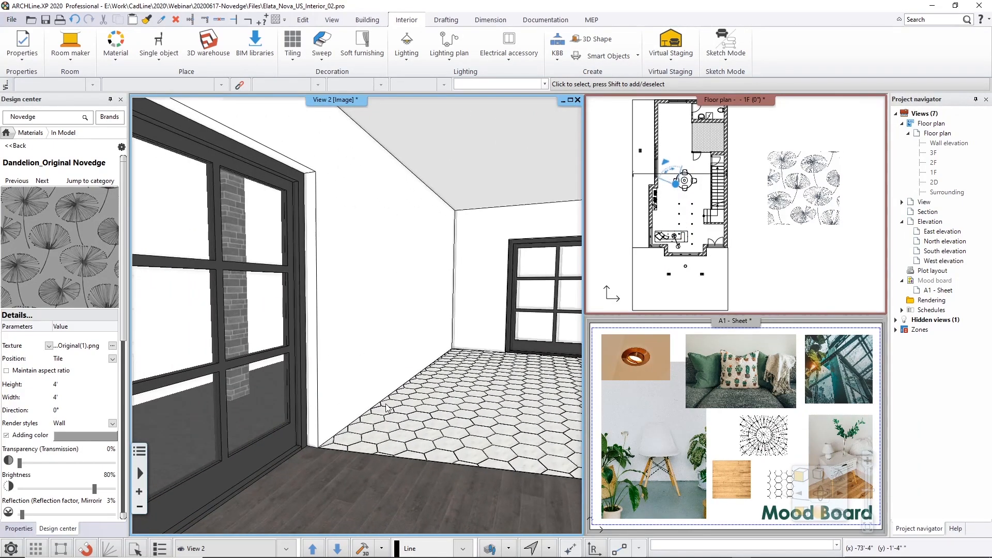
pyautogui.moveTo(452, 400); pyautogui.dragTo(300, 427, button='middle')
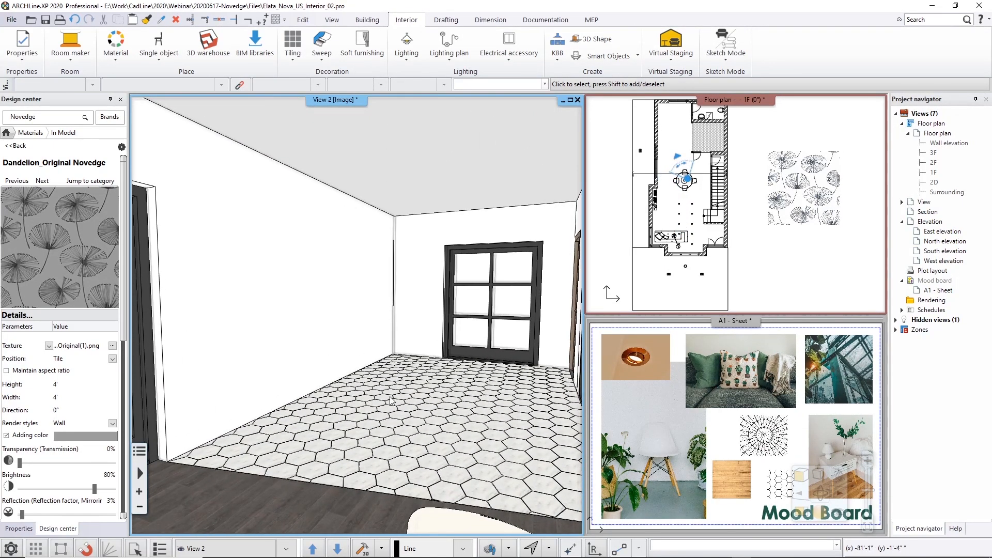
# Magnify the floor plan view and delete the dandelion image beside the house plan.
pyautogui.click(718, 264)
pyautogui.click(801, 512)
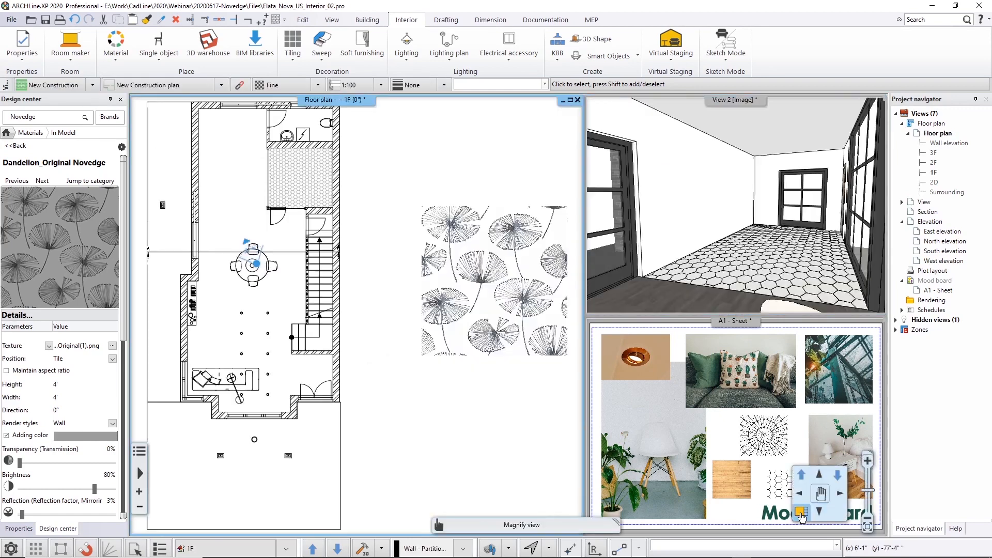
pyautogui.click(493, 300)
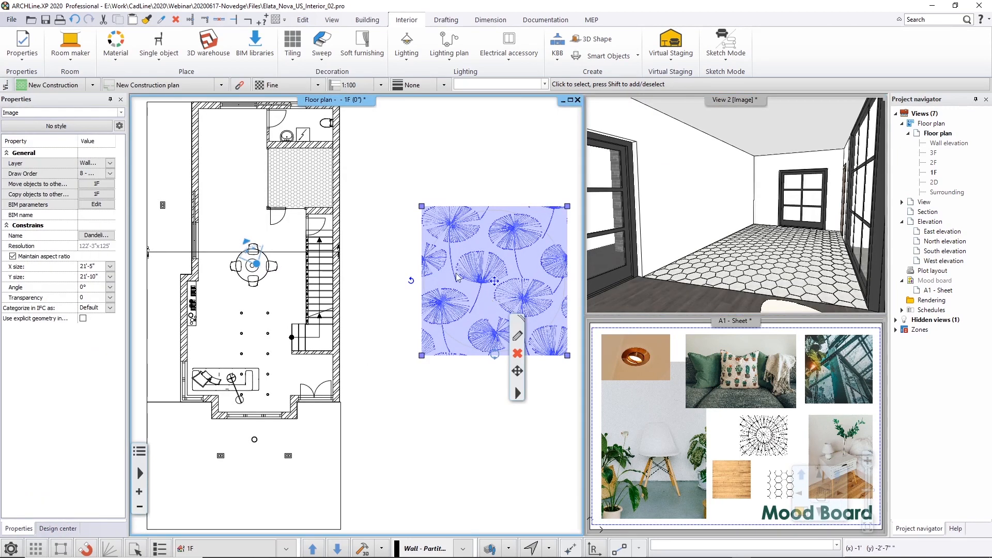
pyautogui.press('Delete')
# Place a Built-in dishwasher cabinet against the inner face of the outer wall, facing the hexagon-tiled area on the floor plan.
pyautogui.scroll(3, 409, 217)
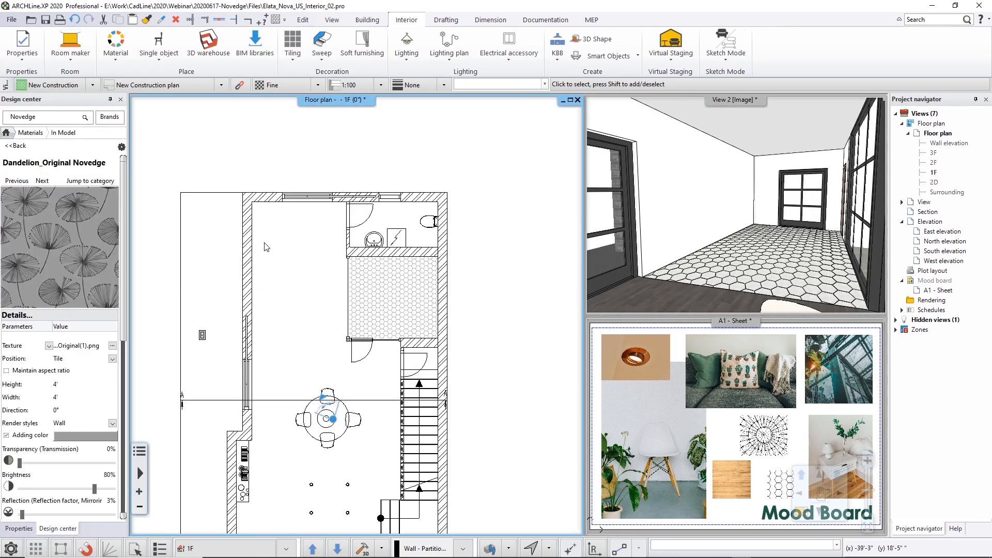
pyautogui.click(562, 61)
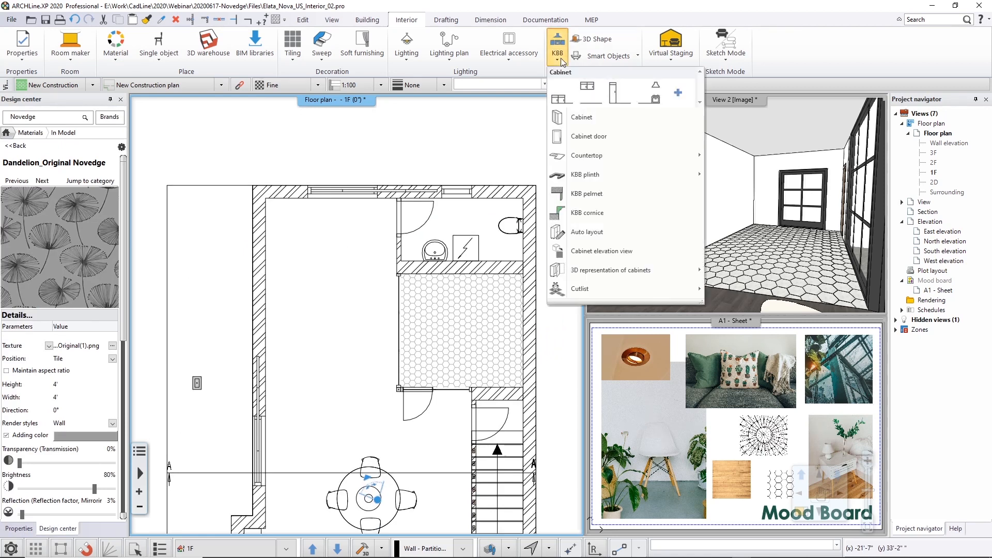
pyautogui.click(615, 121)
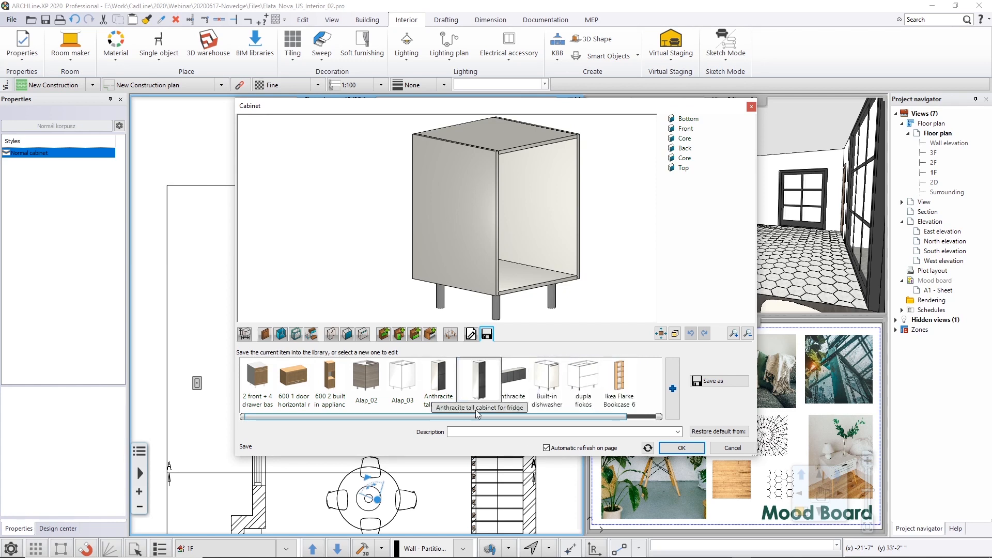
pyautogui.moveTo(477, 421); pyautogui.dragTo(444, 421)
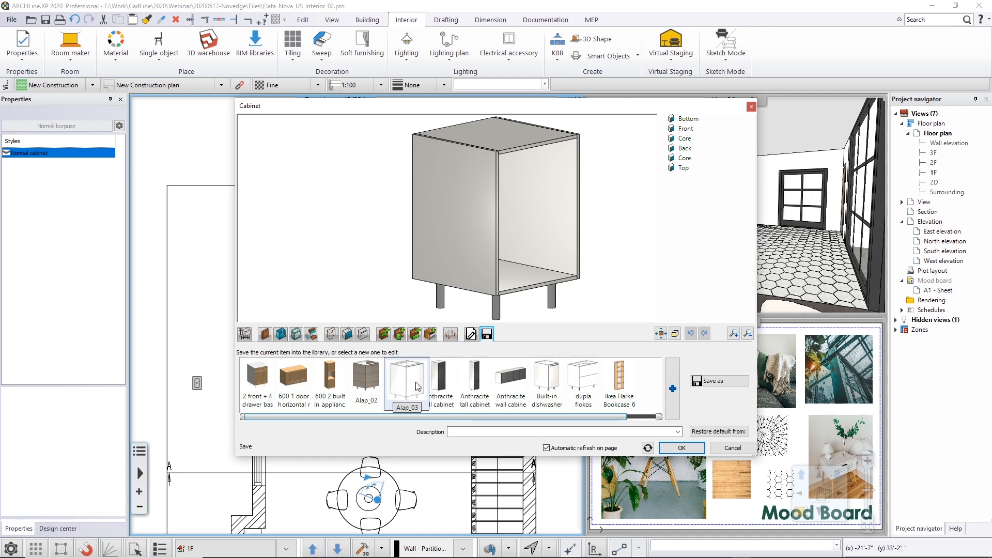
pyautogui.click(557, 386)
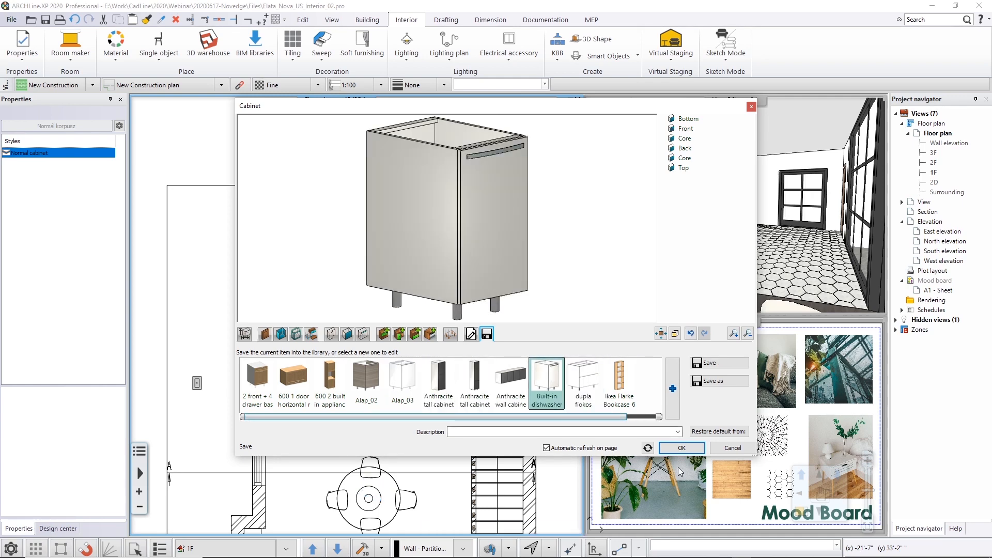
pyautogui.click(682, 447)
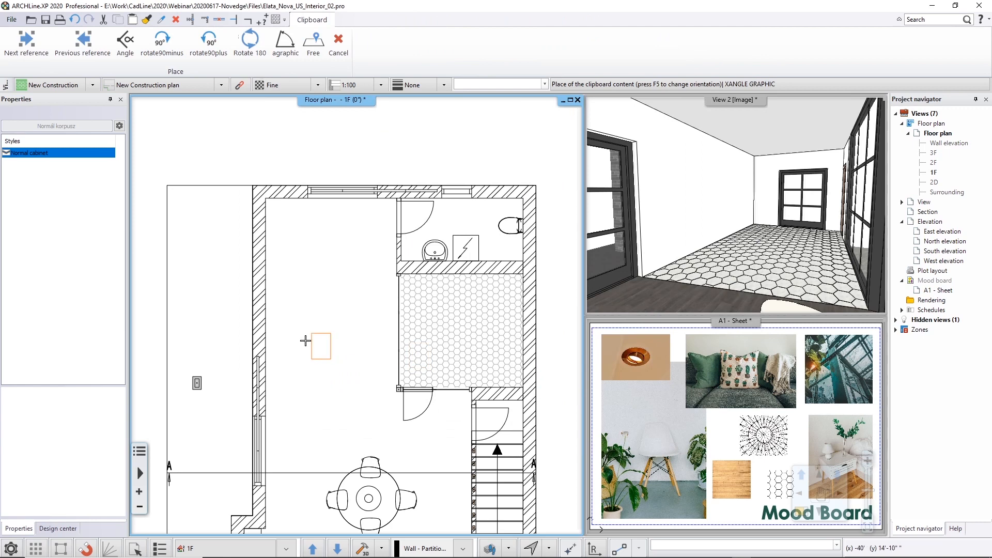
pyautogui.click(268, 380)
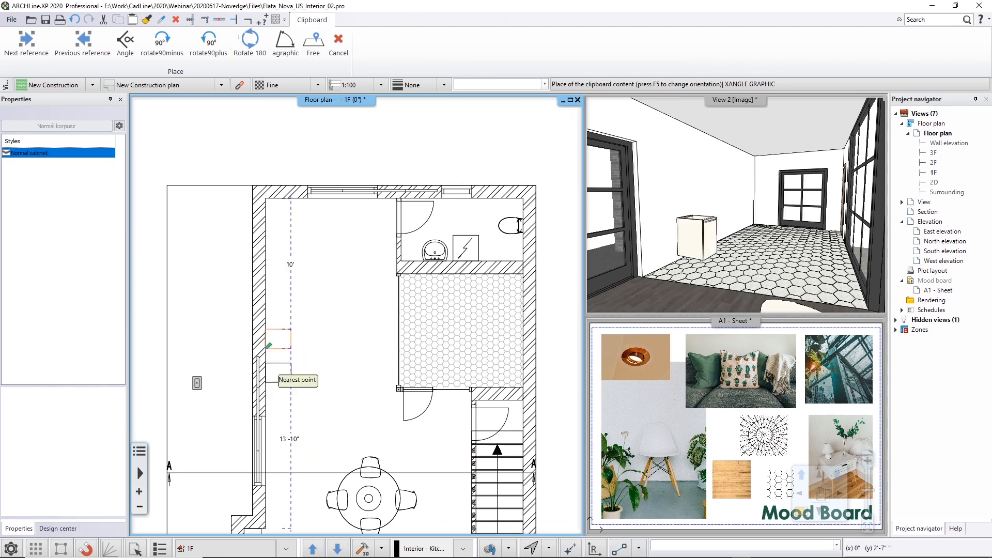
# Place a second dishwasher cabinet directly adjoining the first along the wall, and delete that second cabinet.
pyautogui.click(266, 363)
pyautogui.press('Escape')
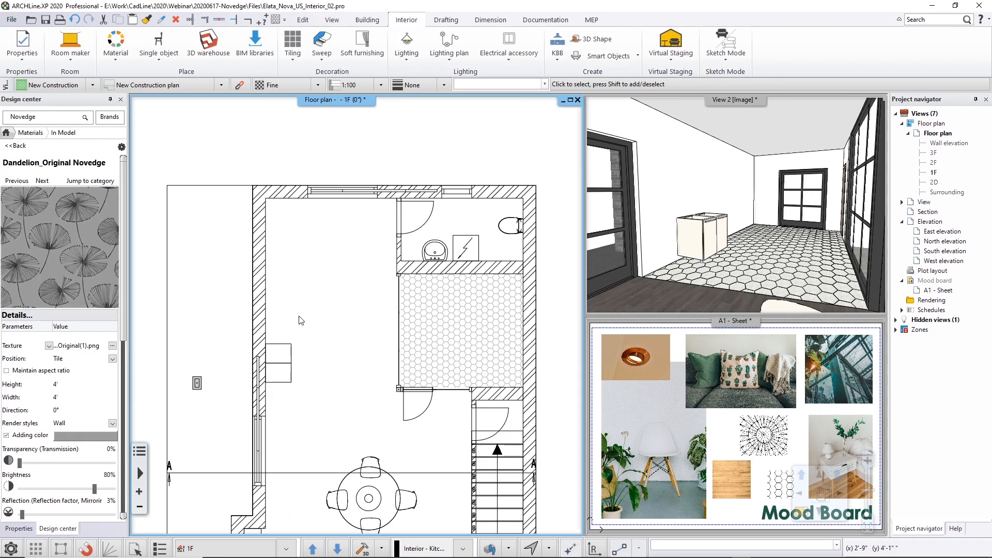
pyautogui.scroll(3, 253, 367)
pyautogui.click(340, 322)
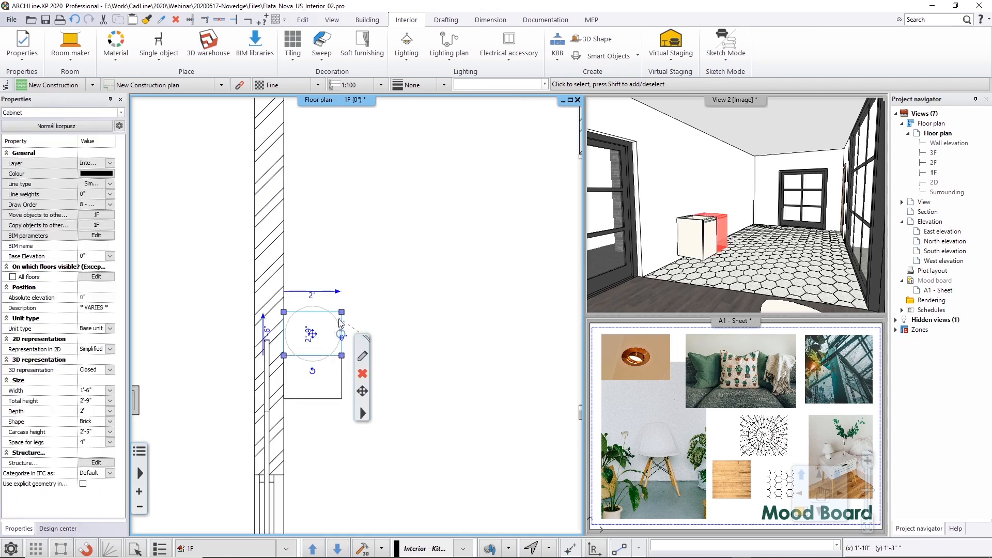
pyautogui.press('Delete')
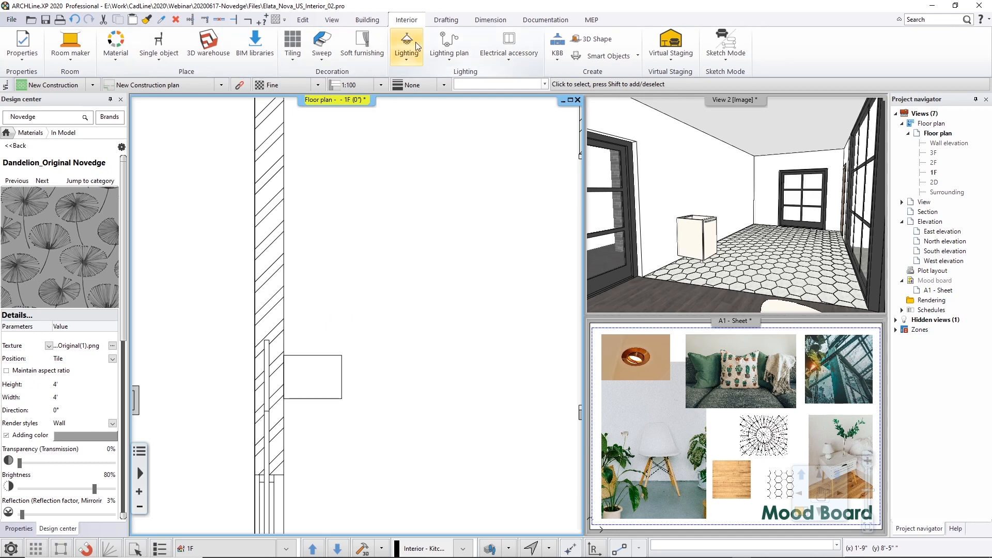
# Load the 800 2 door sink modern base cabinet from the Kitchen Base Cabinets category of the object library.
pyautogui.click(557, 45)
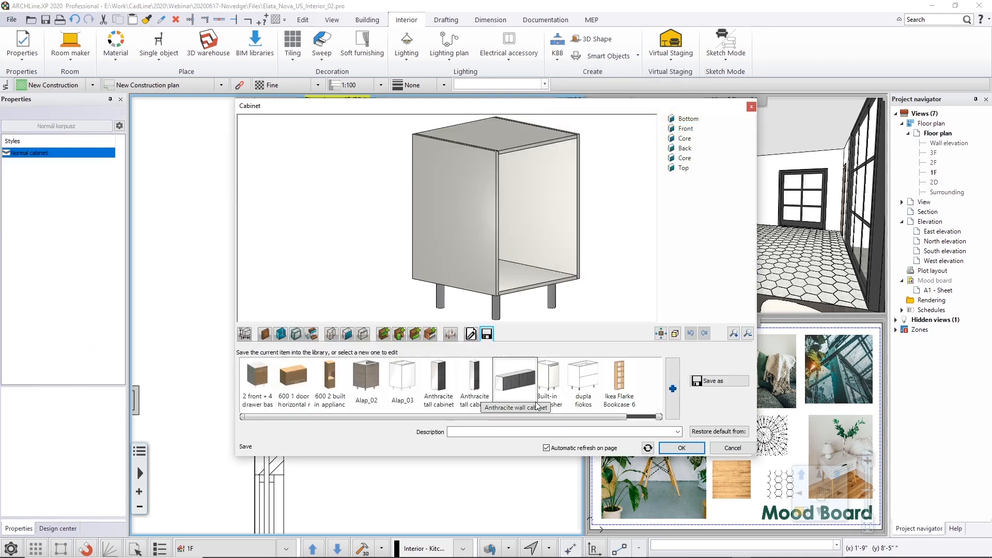
pyautogui.click(673, 390)
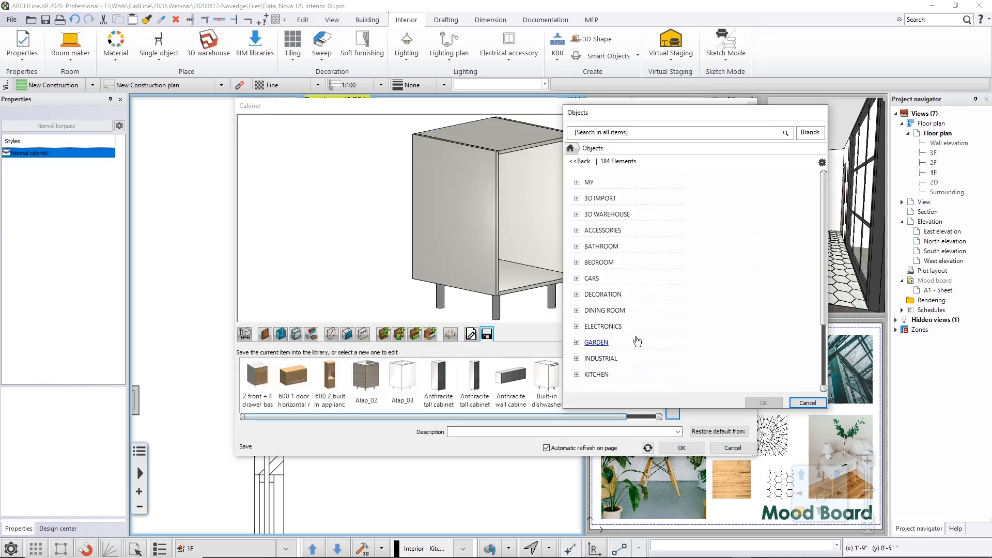
pyautogui.click(617, 375)
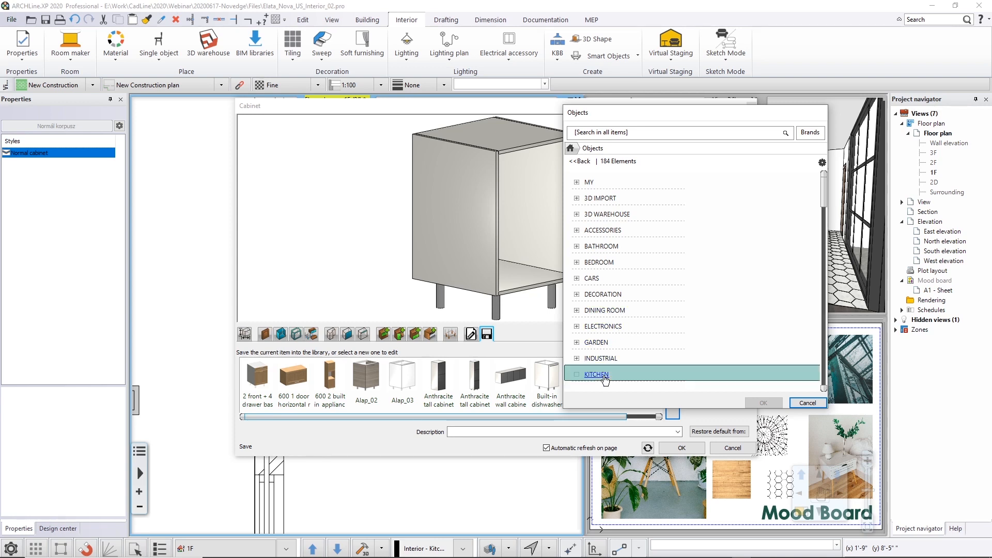
pyautogui.click(617, 310)
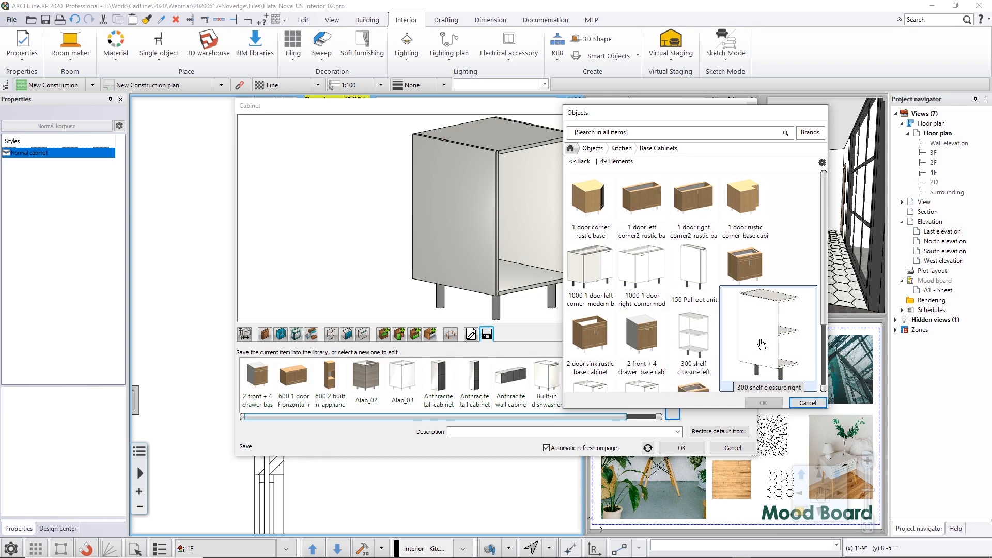
pyautogui.scroll(-3, 735, 347)
pyautogui.scroll(-3, 734, 347)
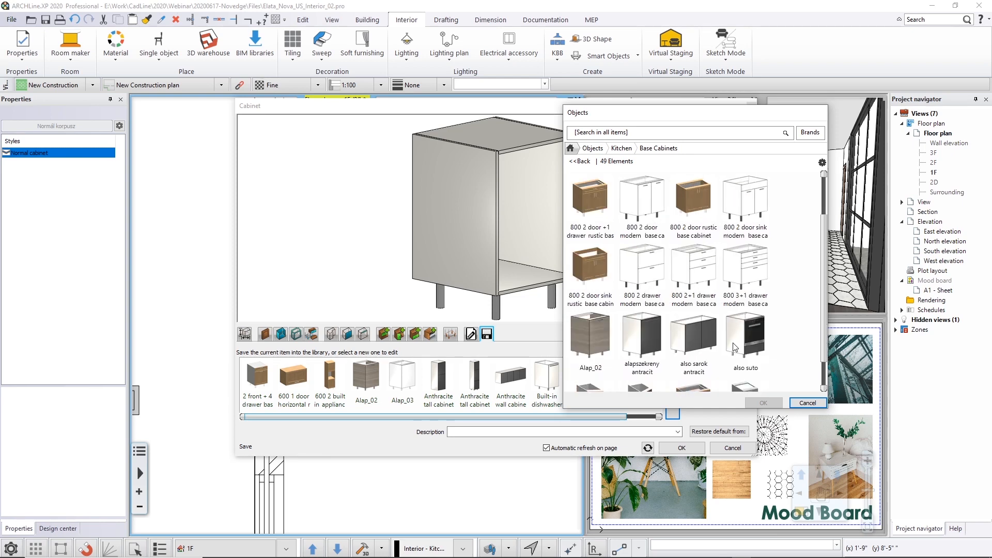
pyautogui.click(664, 284)
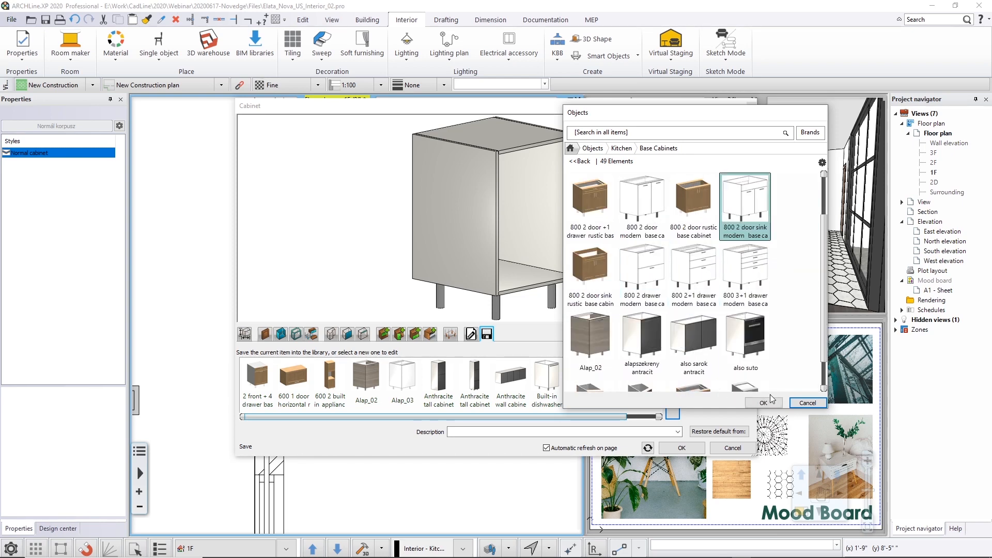
pyautogui.click(765, 404)
# Place two of these sink cabinets in a row along the wall from the dishwasher cabinet's corner, and delete the dishwasher cabinet.
pyautogui.click(682, 448)
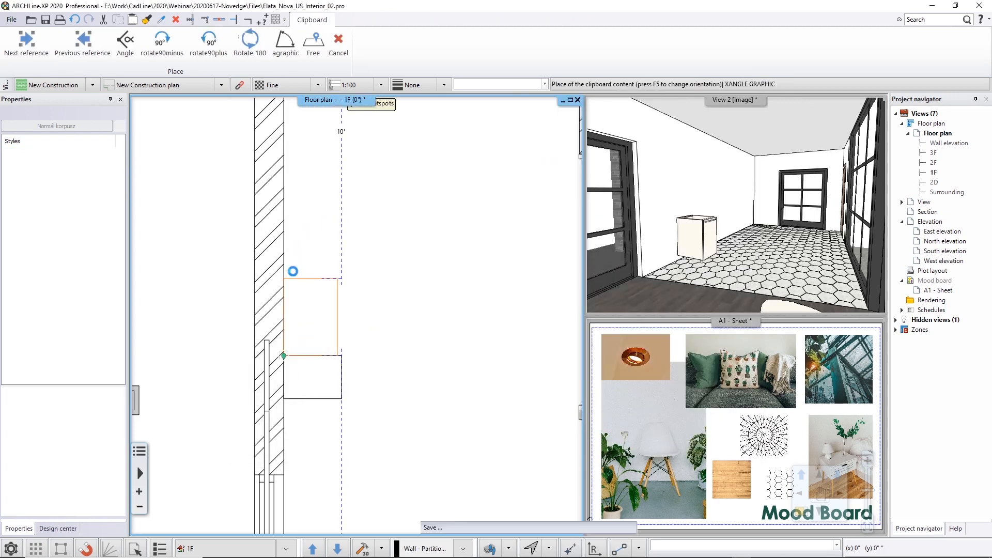
pyautogui.click(283, 355)
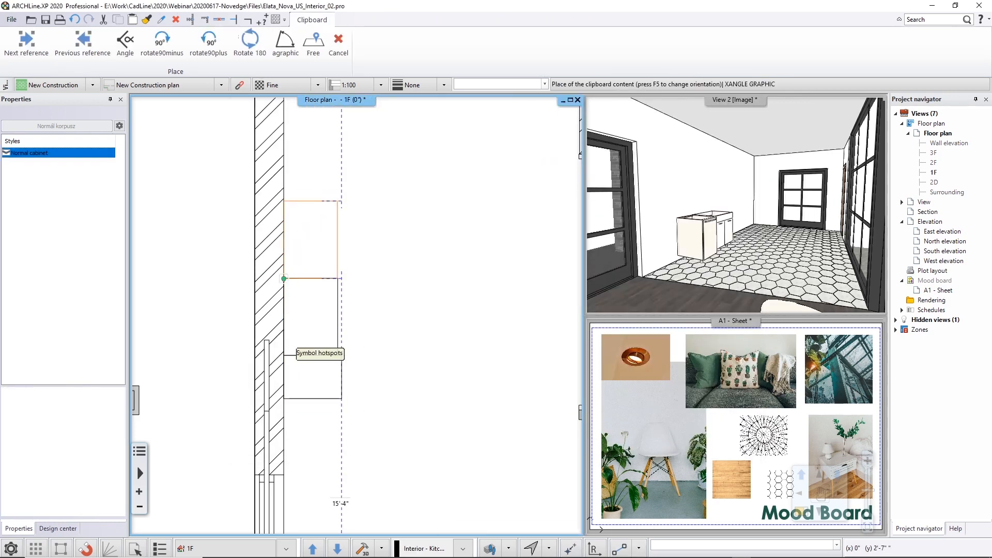
pyautogui.press('Escape')
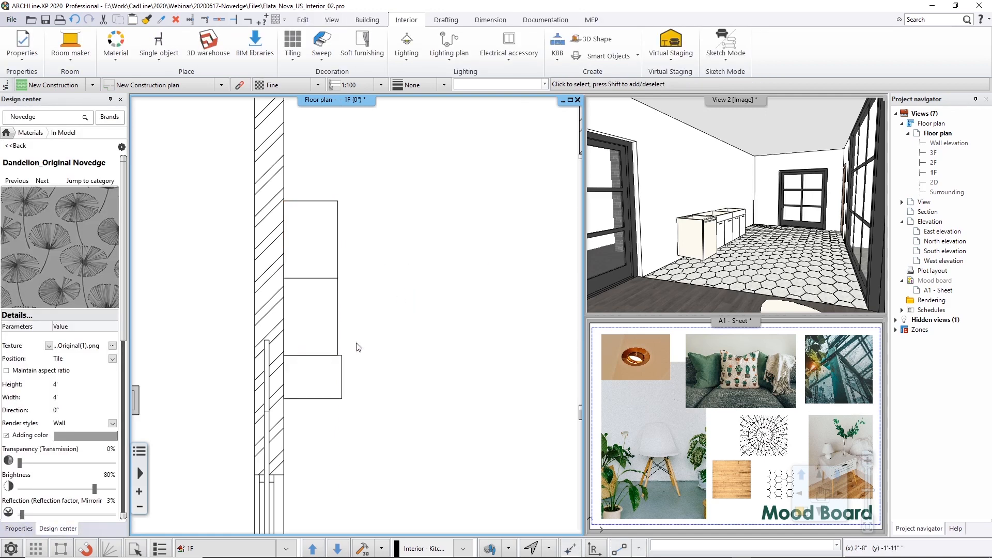
pyautogui.click(340, 372)
pyautogui.press('Delete')
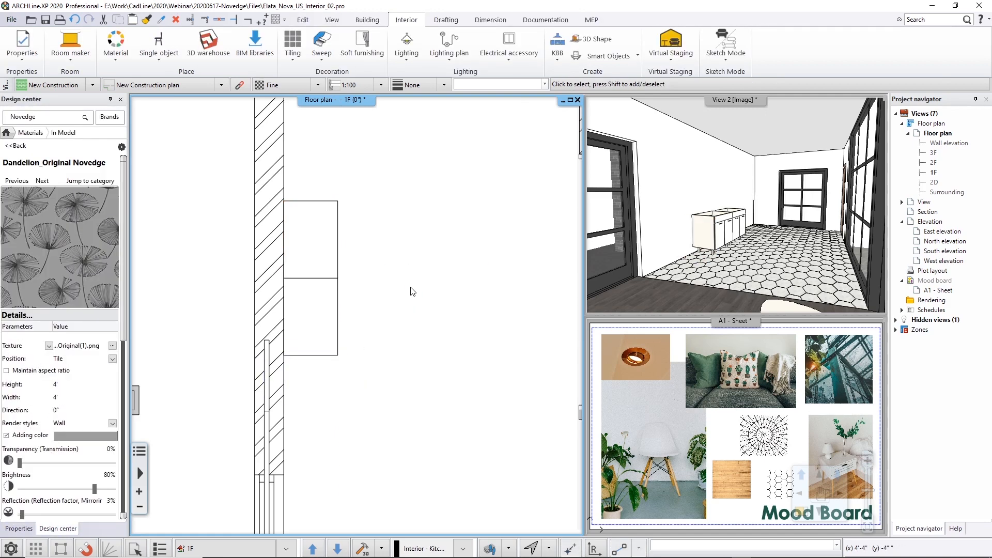
# Load the 400 3 door modern high cabinet from the Kitchen High Cabinets category of the object library.
pyautogui.moveTo(414, 279); pyautogui.dragTo(419, 304, button='middle')
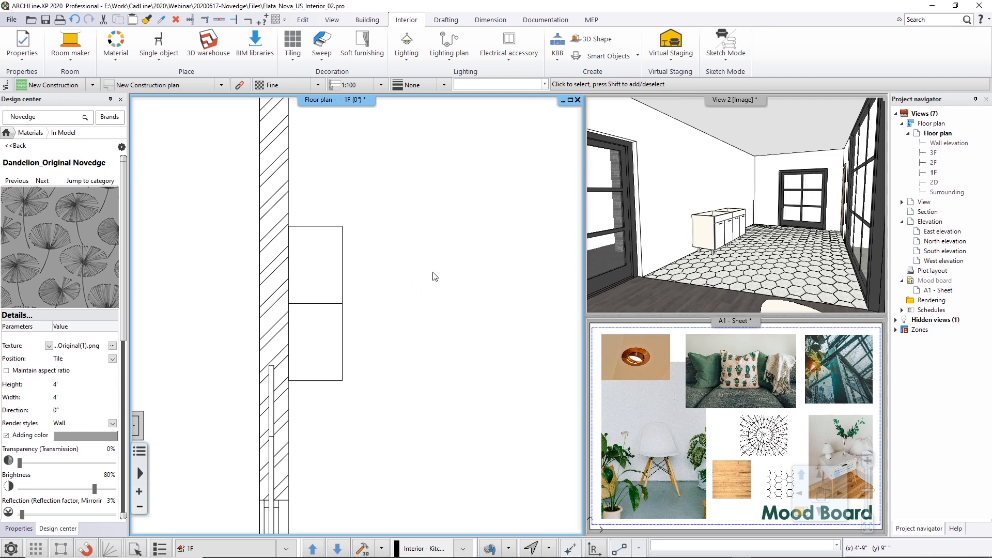
pyautogui.click(557, 46)
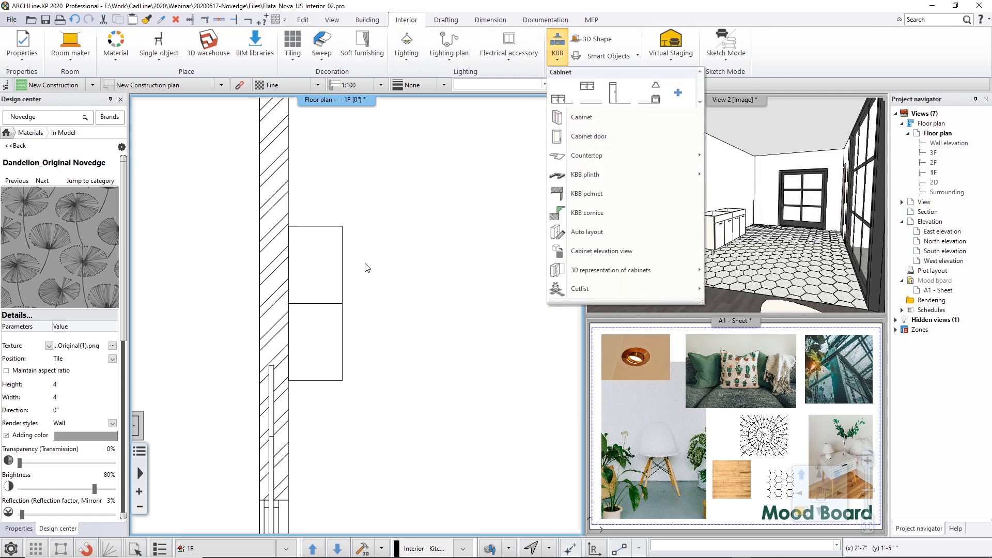
pyautogui.click(582, 120)
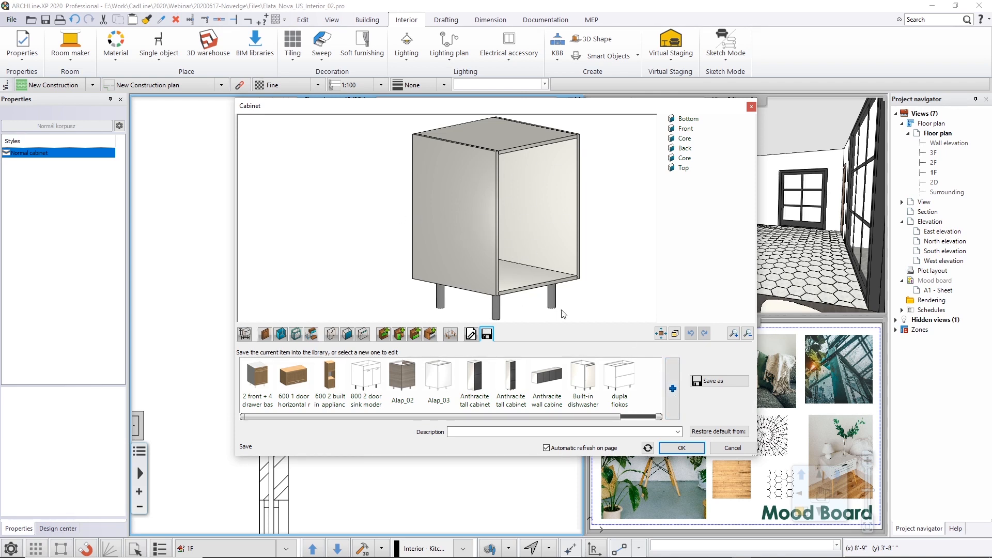
pyautogui.click(672, 388)
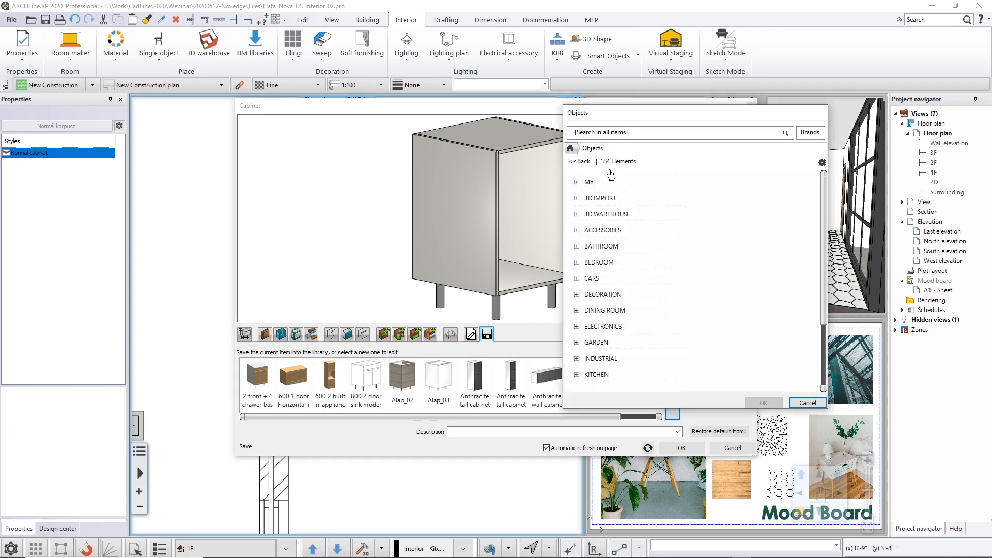
pyautogui.scroll(-1, 608, 362)
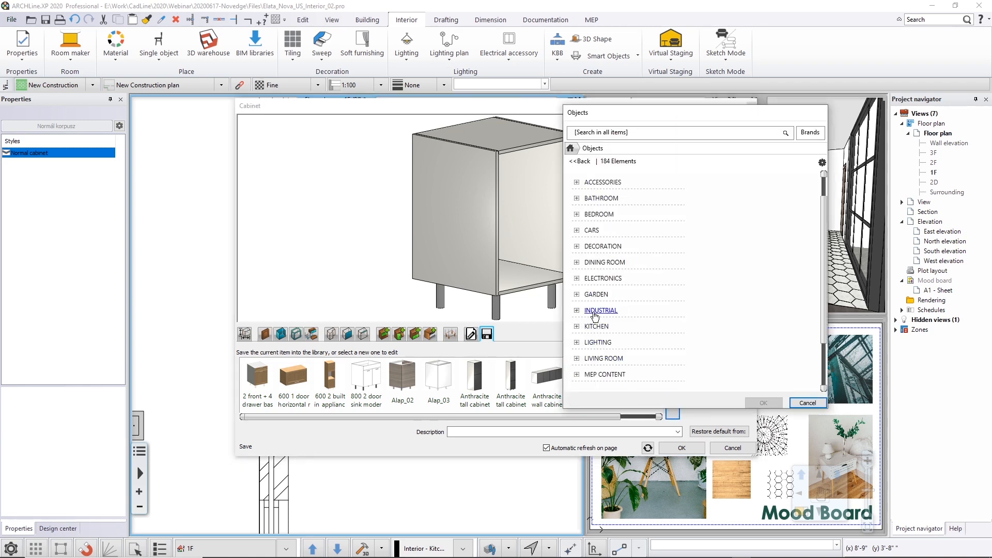
pyautogui.click(591, 327)
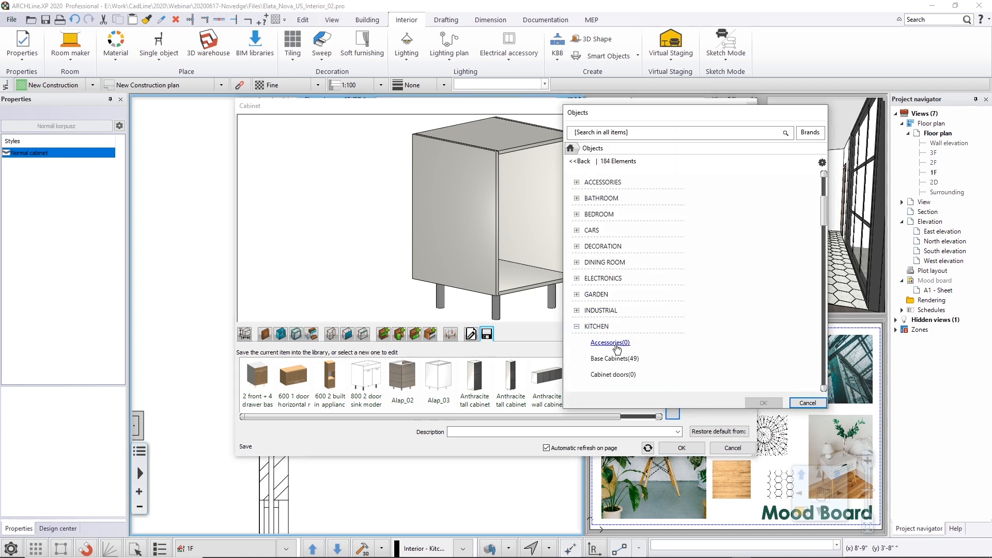
pyautogui.scroll(-2, 620, 362)
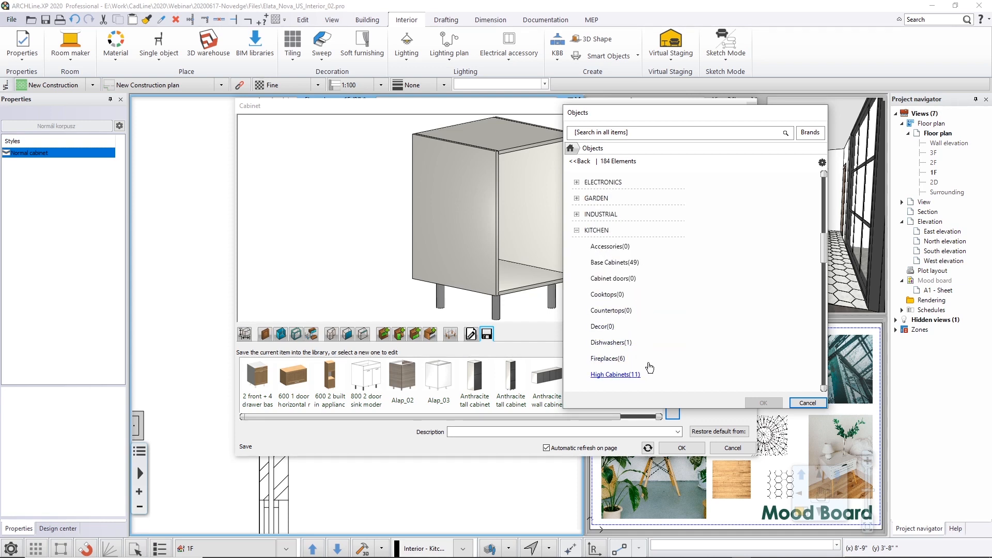
pyautogui.scroll(-1, 639, 373)
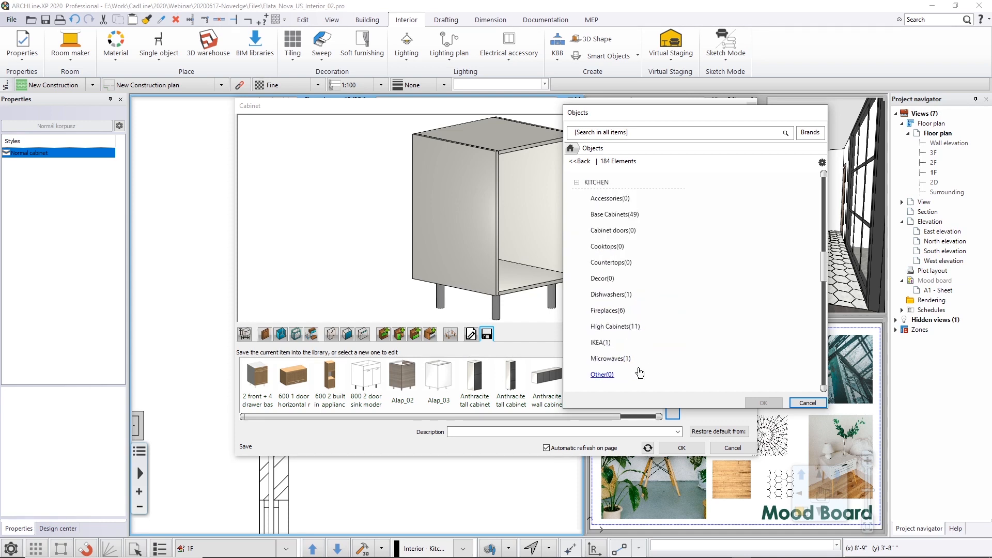
pyautogui.click(629, 333)
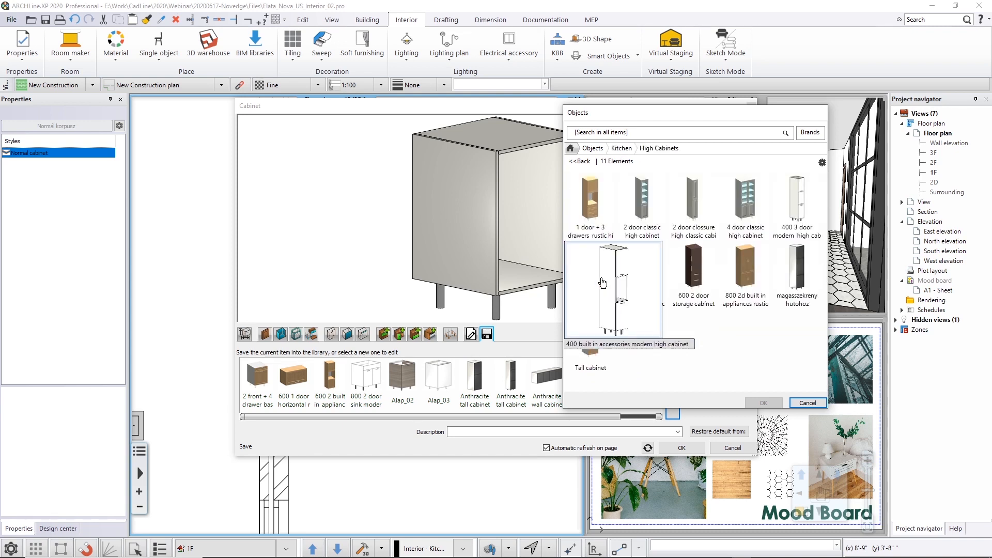
pyautogui.click(790, 205)
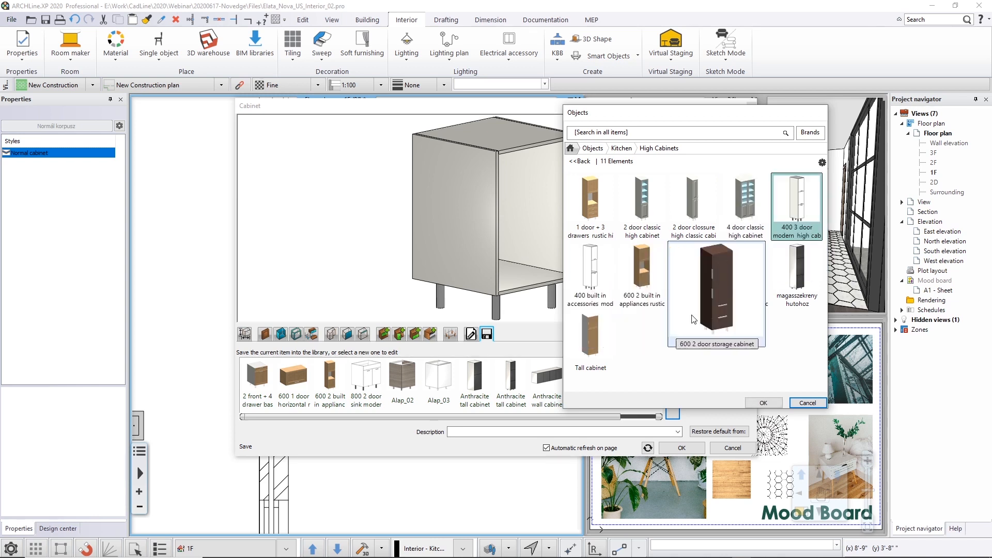
pyautogui.click(763, 403)
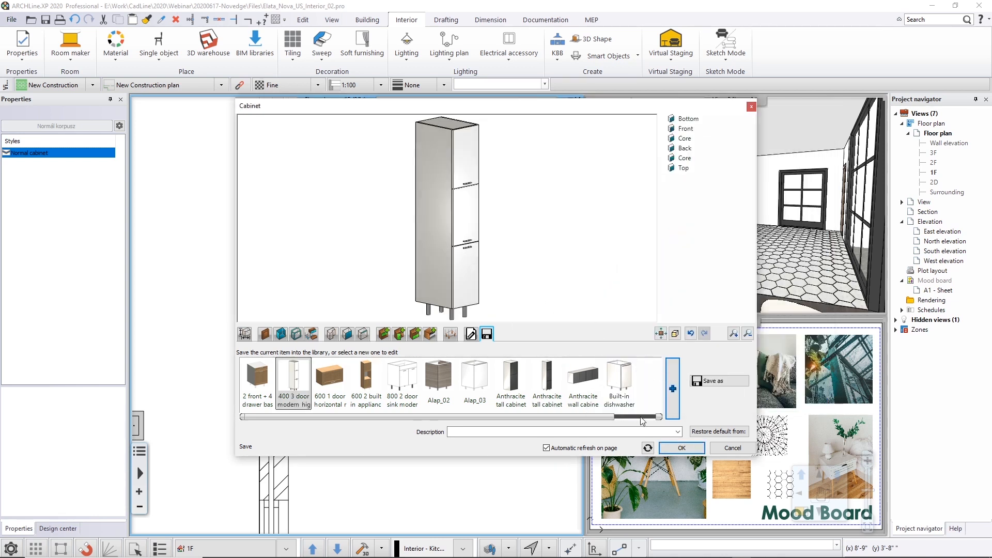
# Place four of these high cabinets along the wall: three beyond the sink cabinets' upper end on the plan and one at their lower end.
pyautogui.click(682, 448)
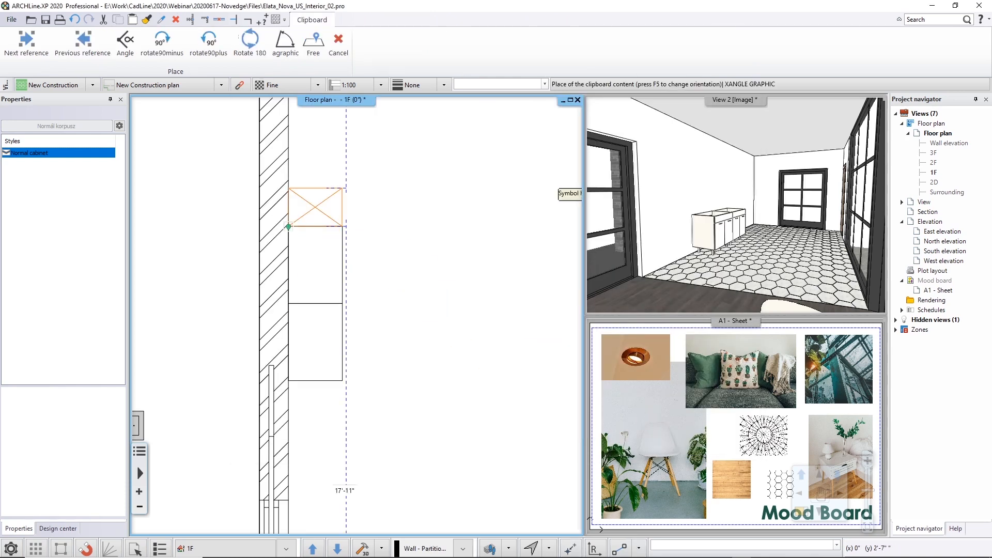
pyautogui.click(288, 226)
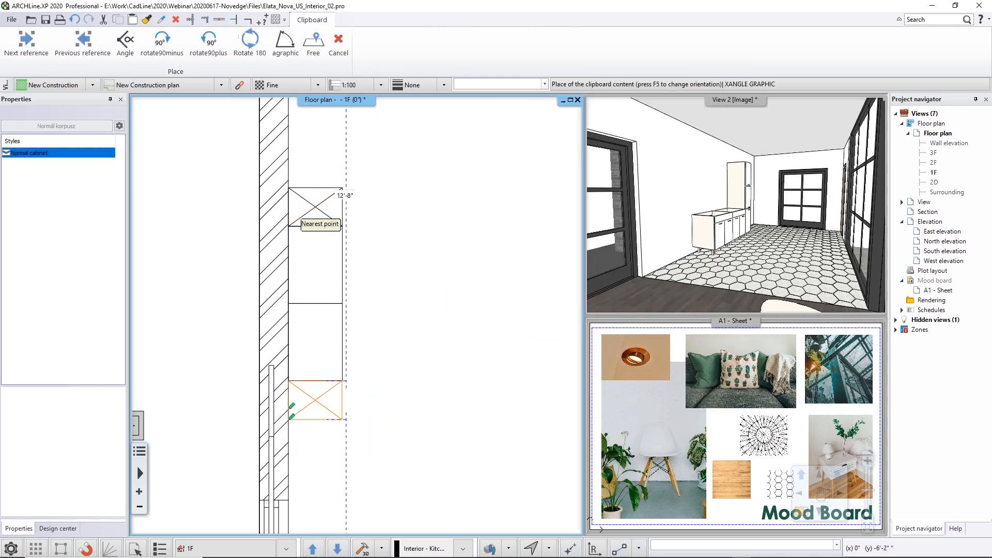
pyautogui.click(288, 419)
pyautogui.moveTo(471, 192); pyautogui.dragTo(472, 276, button='middle')
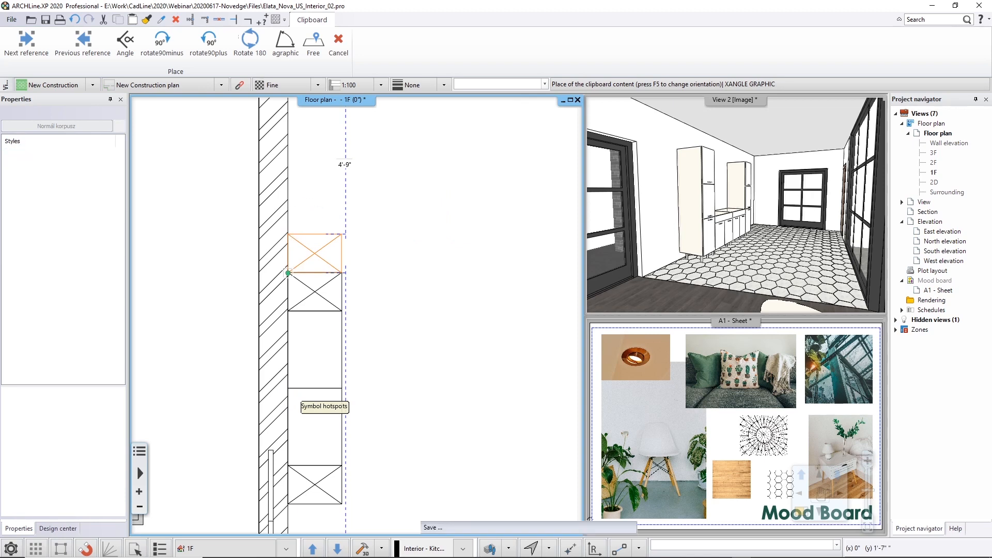
pyautogui.click(288, 234)
pyautogui.press('Escape')
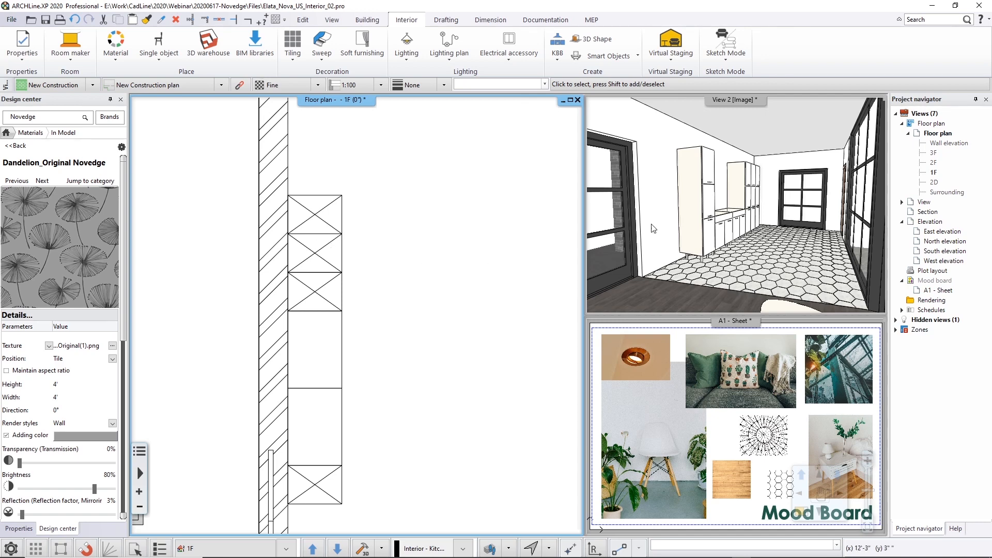
# Edit the middle of the three adjoining high cabinets and delete its middle door.
pyautogui.click(327, 257)
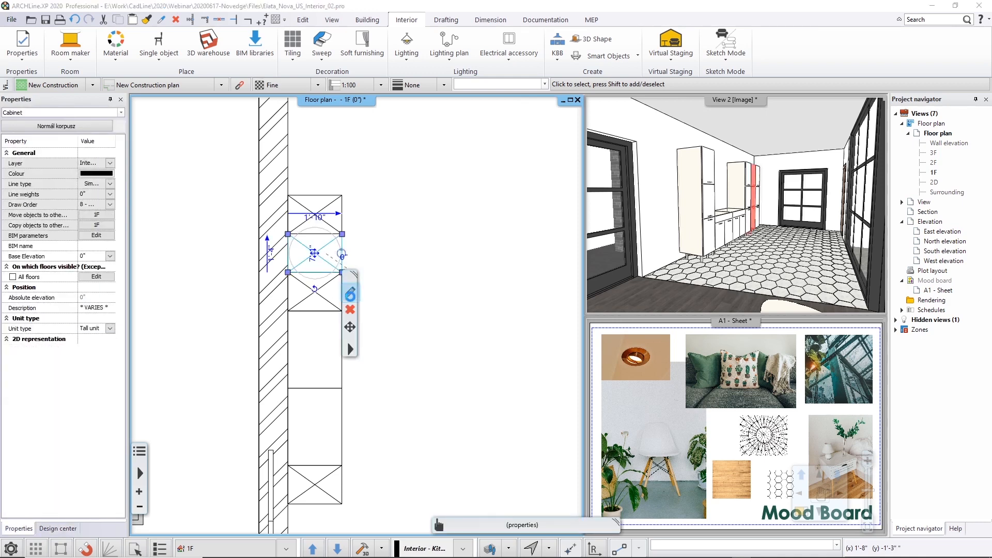
pyautogui.click(350, 291)
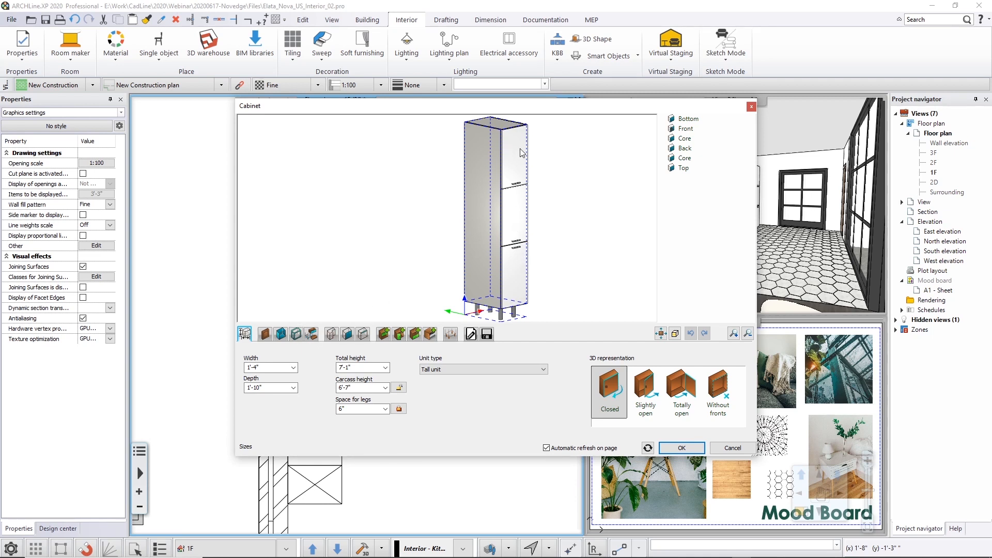
pyautogui.click(385, 335)
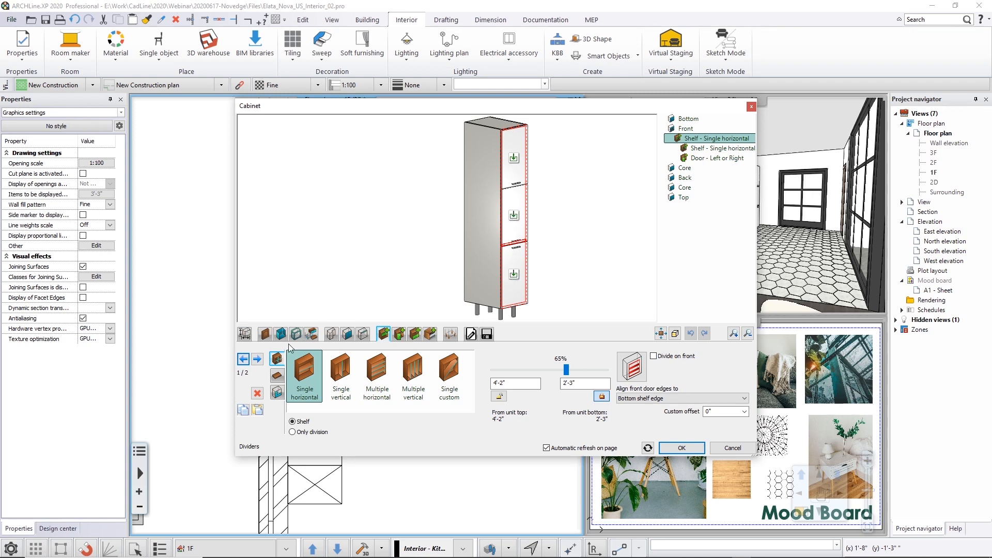
pyautogui.click(257, 359)
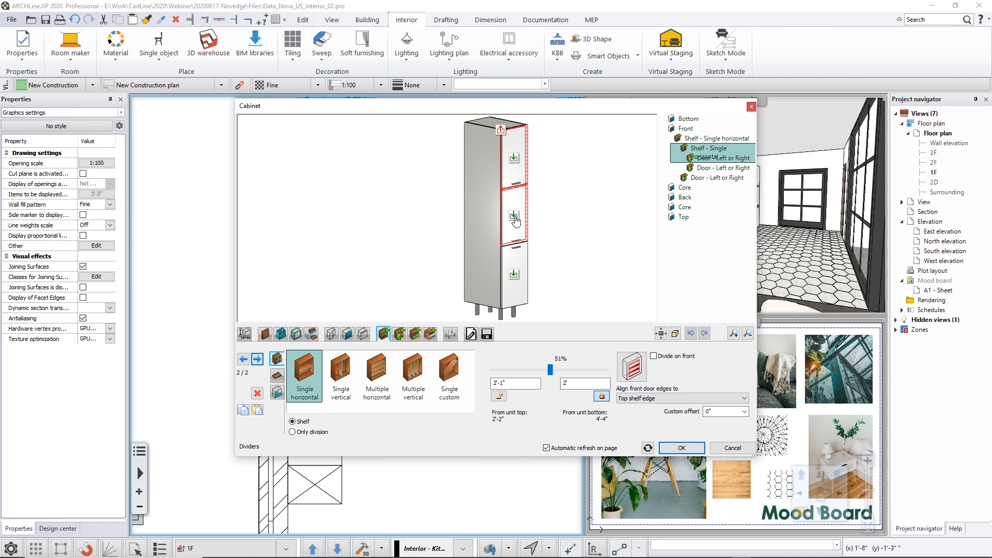
pyautogui.click(411, 336)
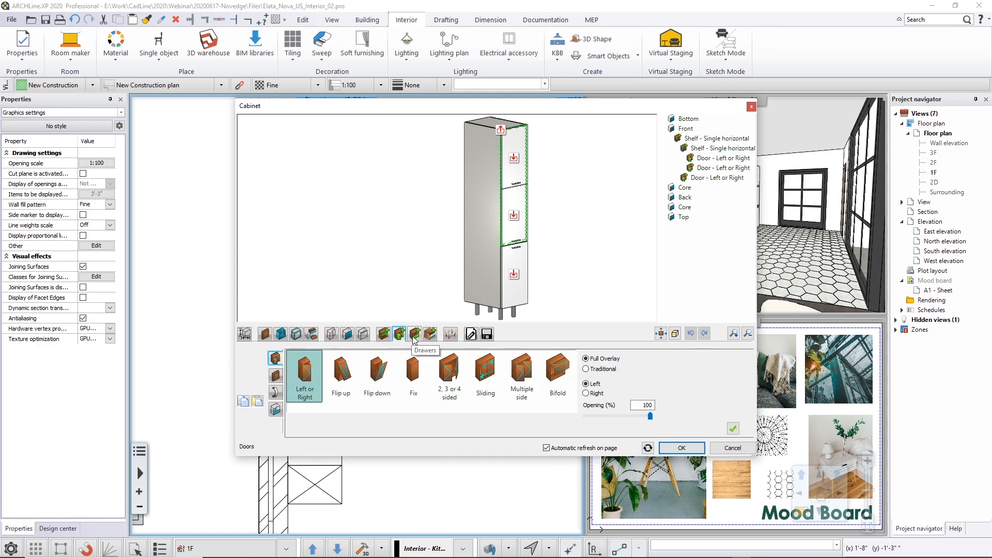
pyautogui.click(514, 218)
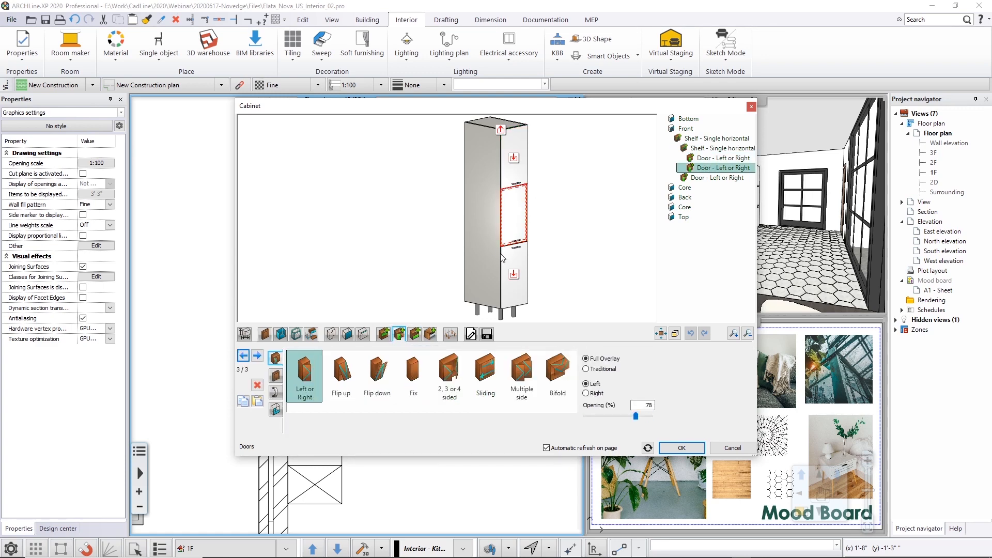
pyautogui.click(257, 387)
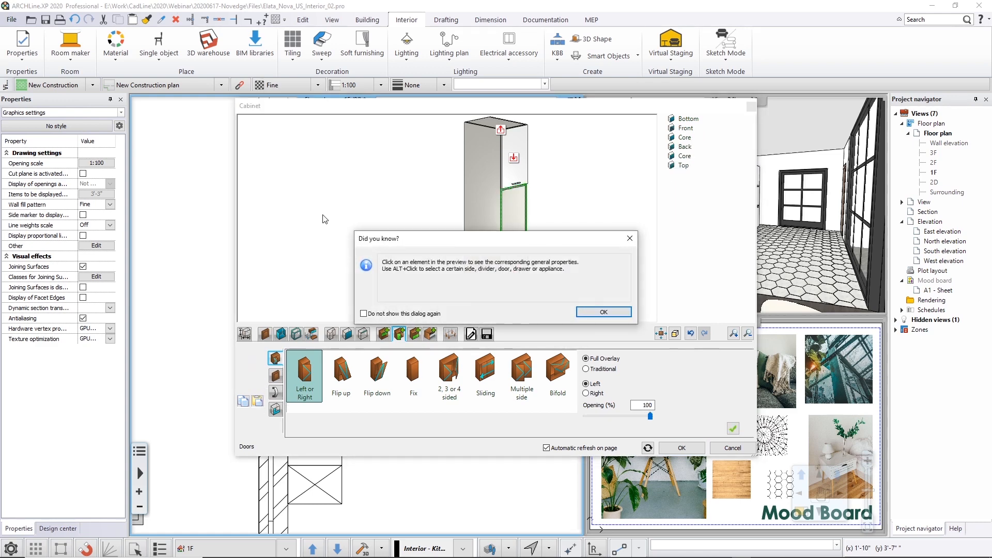
pyautogui.click(599, 312)
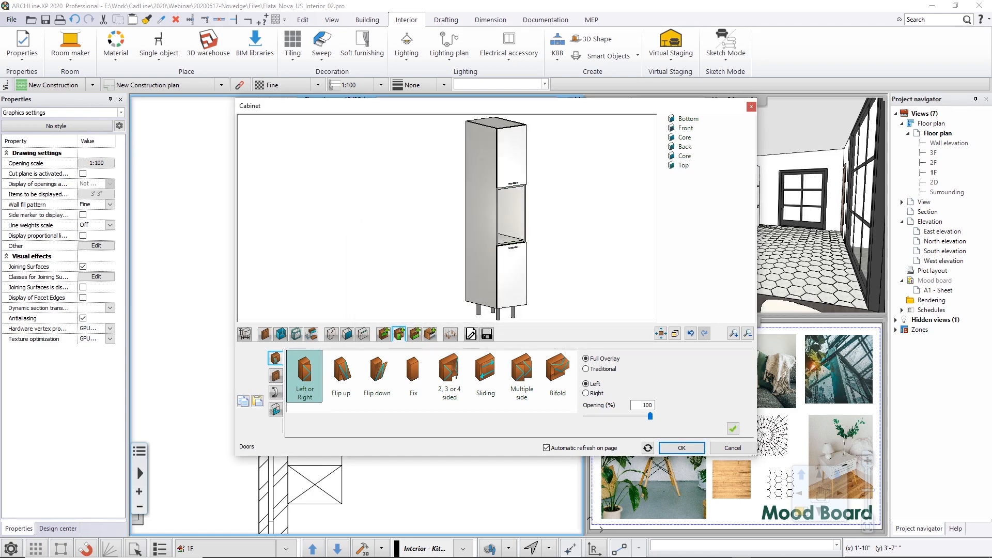
# Divide the open middle compartment of the high cabinet with two evenly spaced horizontal shelves using the Multiple horizontal divider.
pyautogui.moveTo(496, 212); pyautogui.dragTo(496, 240, button='middle')
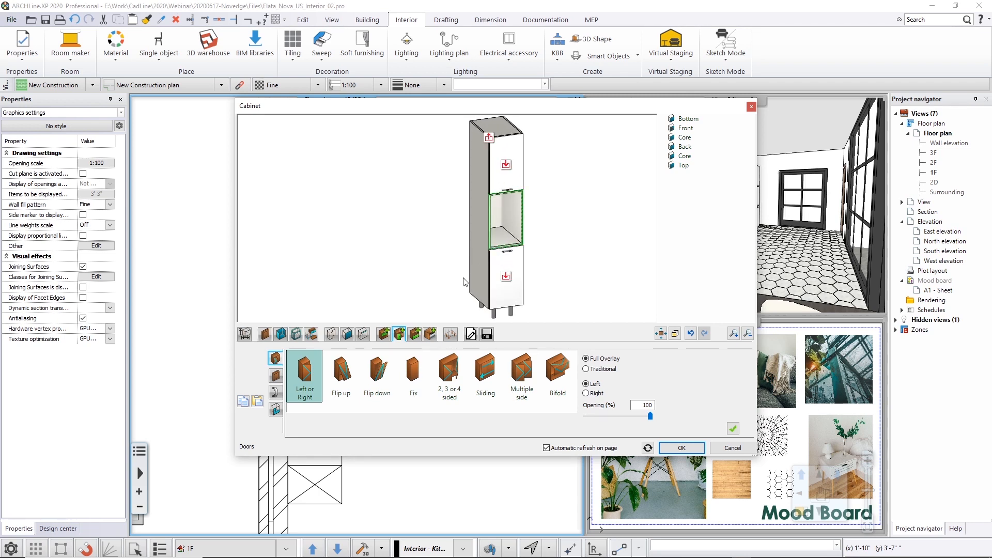
pyautogui.click(383, 333)
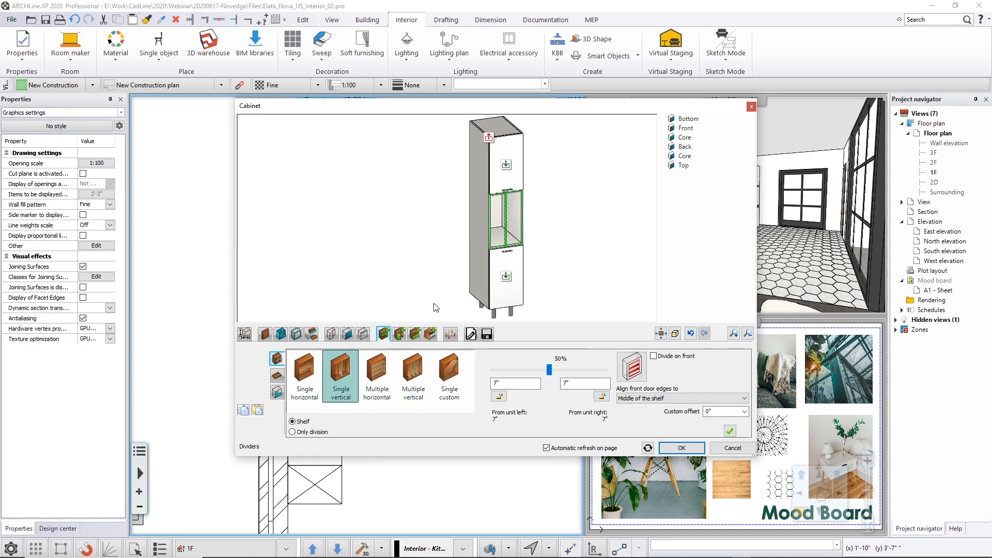
pyautogui.click(383, 377)
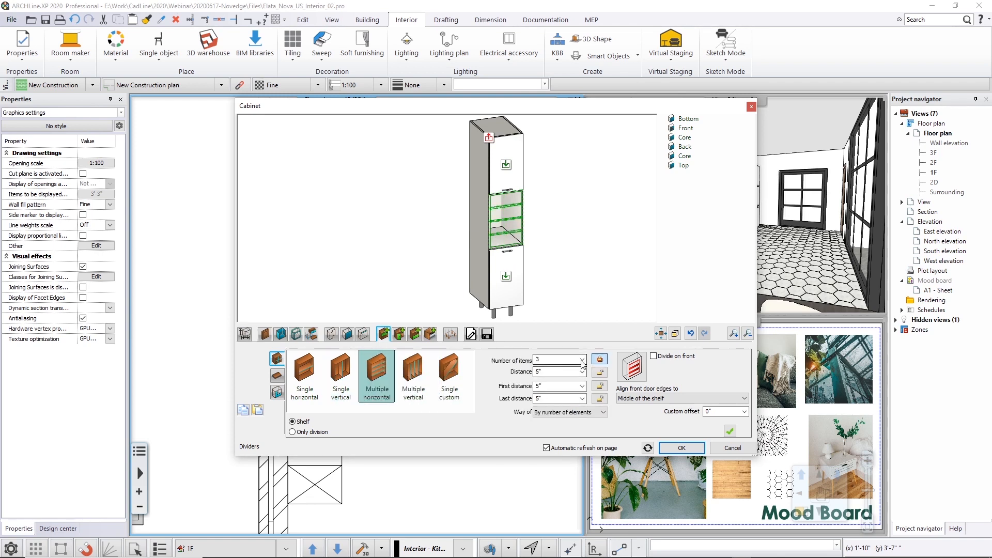
pyautogui.click(558, 359)
pyautogui.click(551, 375)
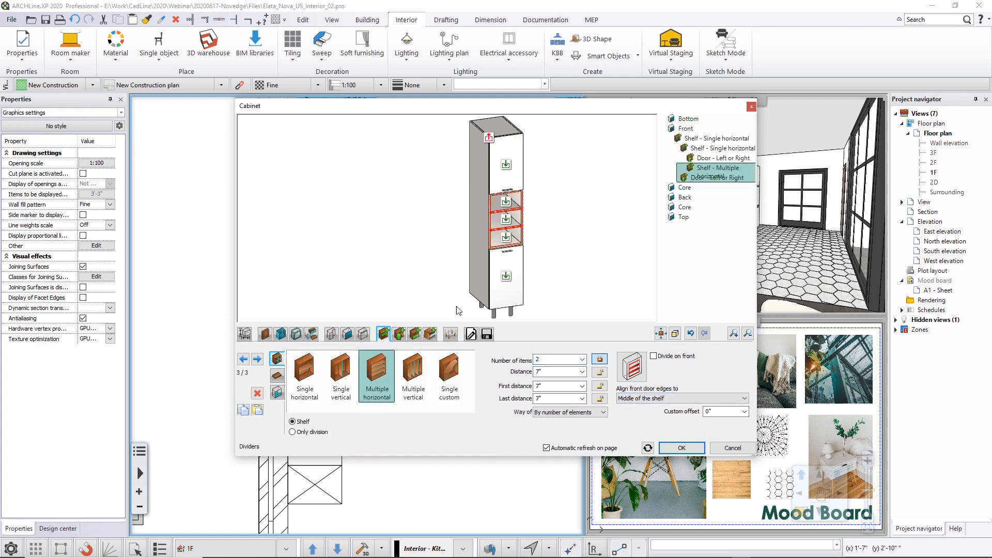
pyautogui.click(416, 373)
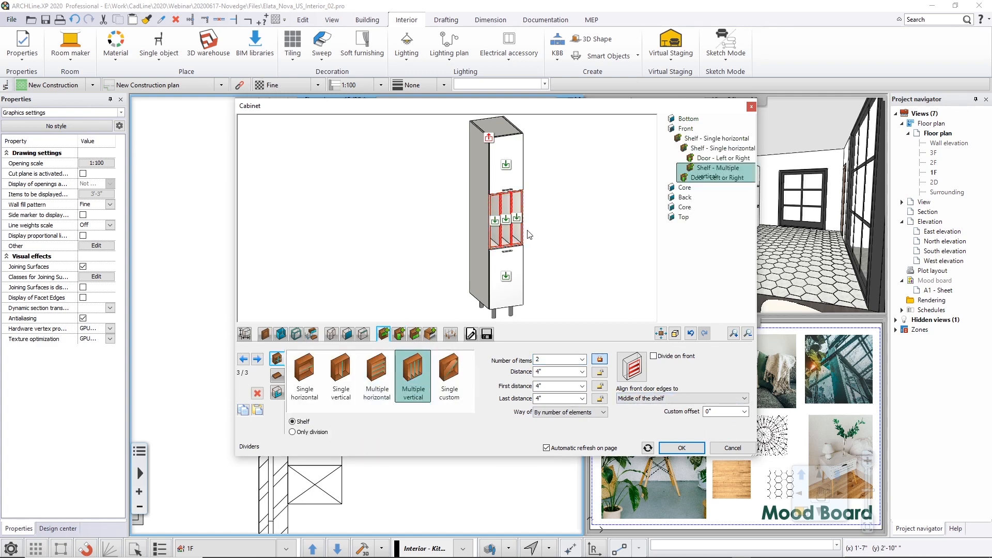
pyautogui.click(385, 372)
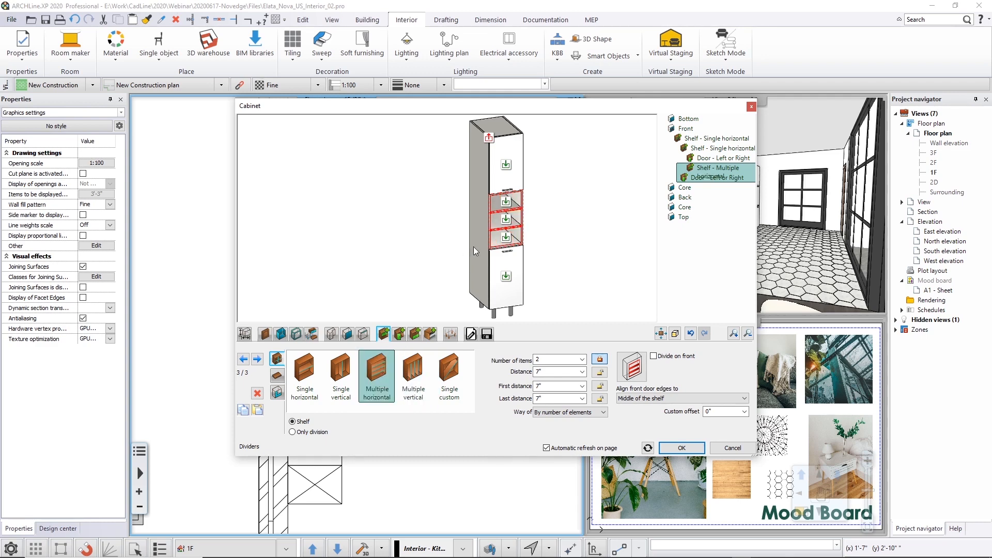
# Split each of the three small compartments between the shelves with two vertical shelves using the Multiple vertical divider.
pyautogui.click(514, 207)
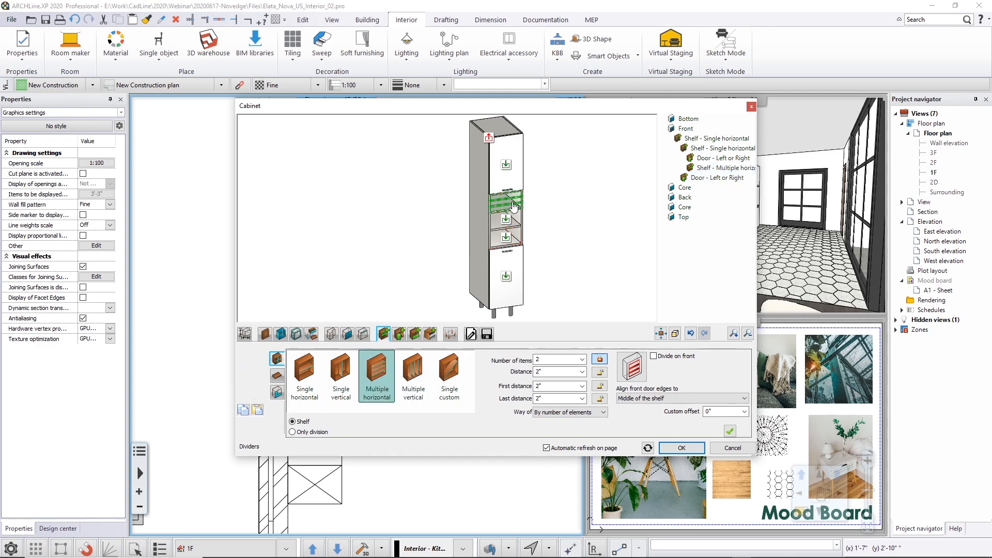
pyautogui.click(414, 374)
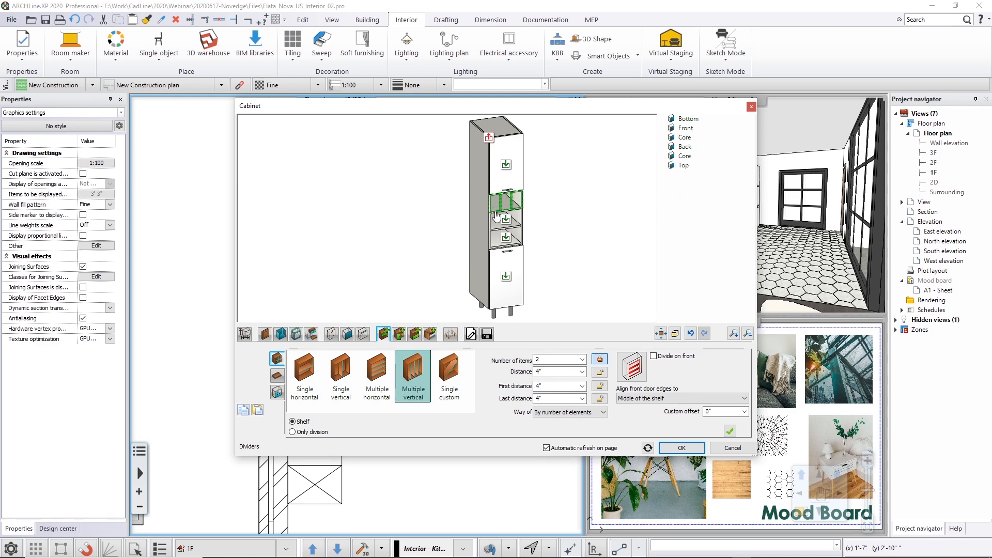
pyautogui.click(730, 431)
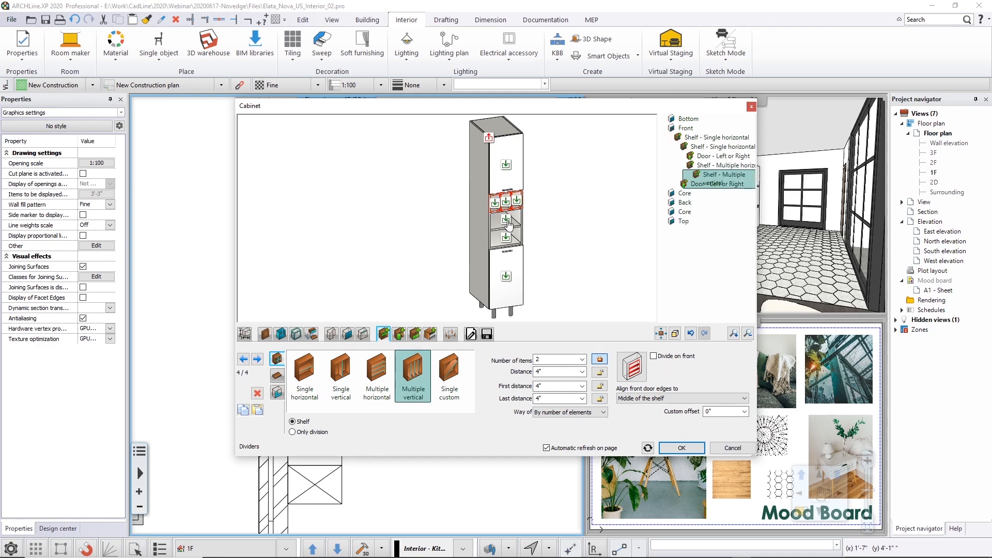
pyautogui.click(506, 221)
pyautogui.click(728, 432)
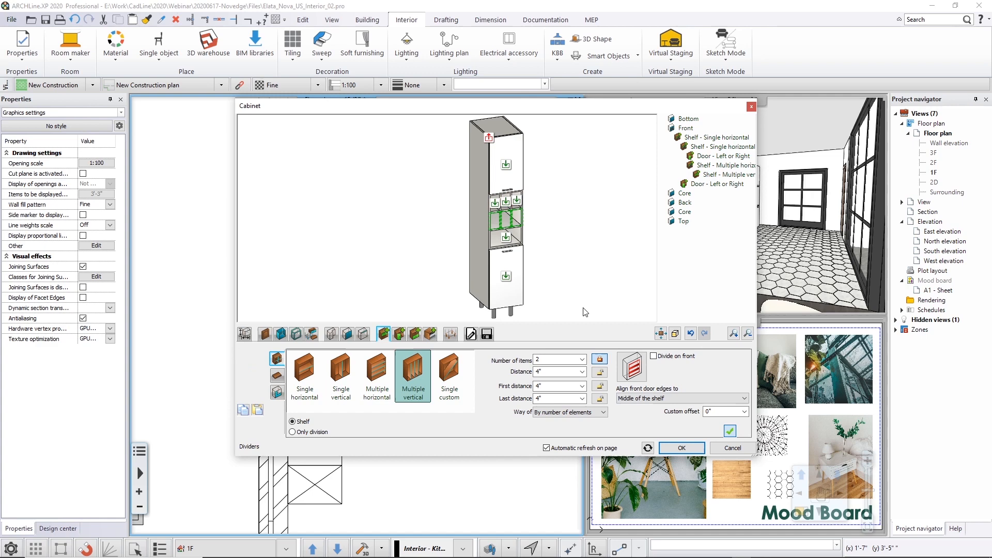
pyautogui.click(507, 242)
pyautogui.click(730, 432)
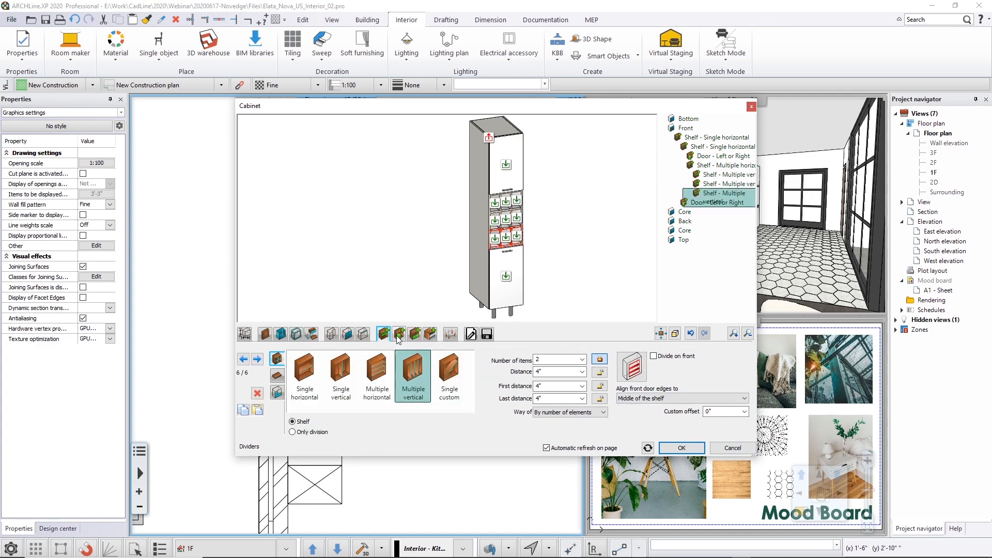
# Reposition the single horizontal shelf below the upper door to 49%, with 2' above it, and accept the cabinet changes.
pyautogui.click(242, 358)
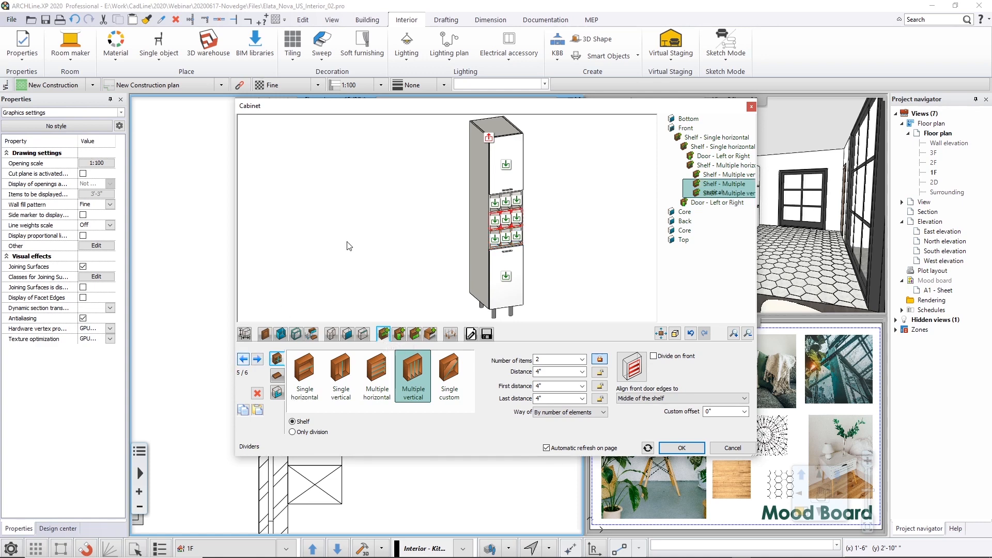
pyautogui.click(489, 138)
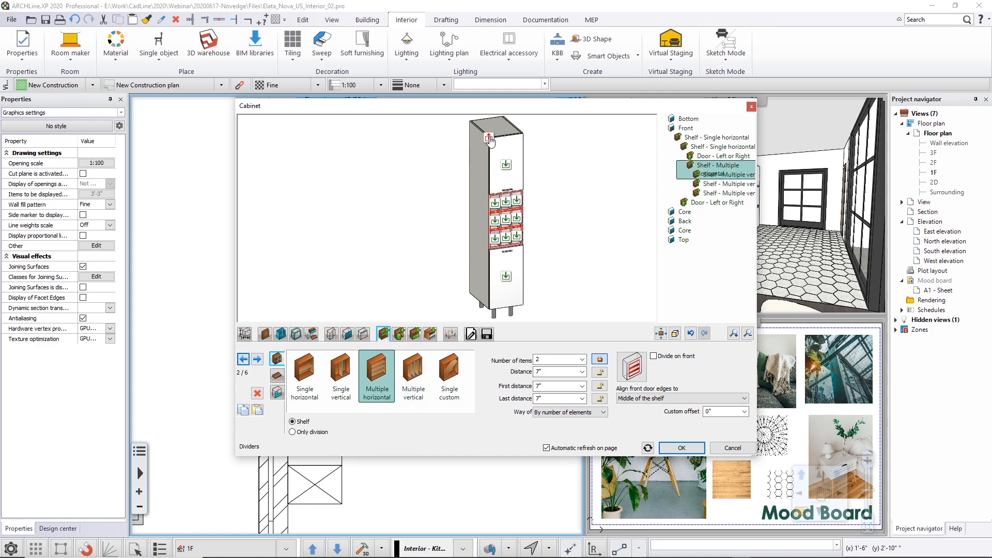
pyautogui.click(489, 139)
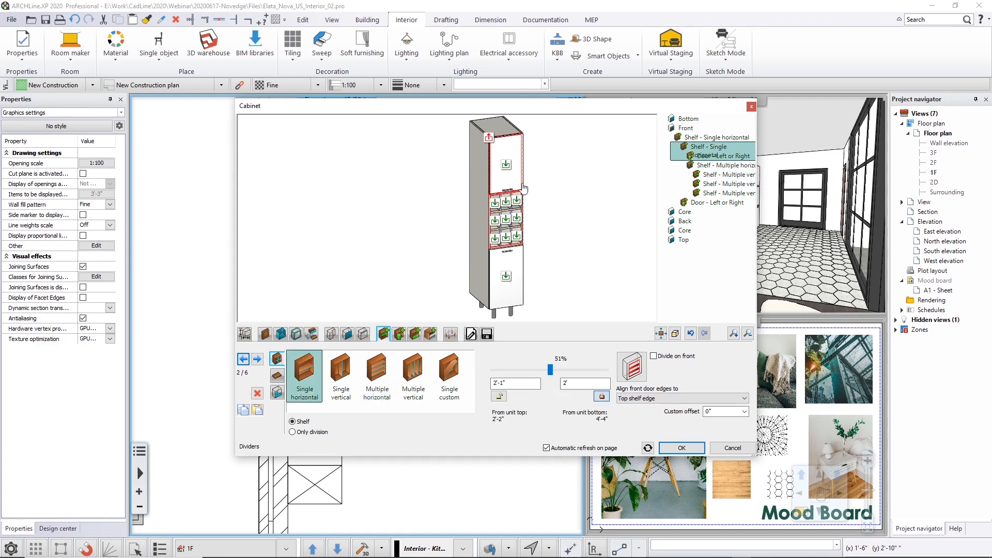
pyautogui.moveTo(551, 370); pyautogui.dragTo(569, 369)
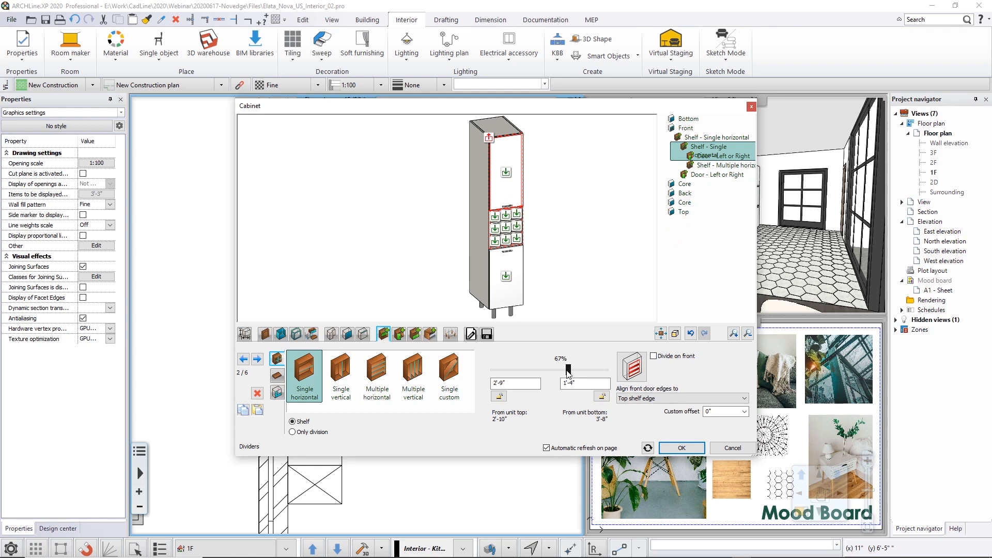
pyautogui.moveTo(569, 371); pyautogui.dragTo(520, 376)
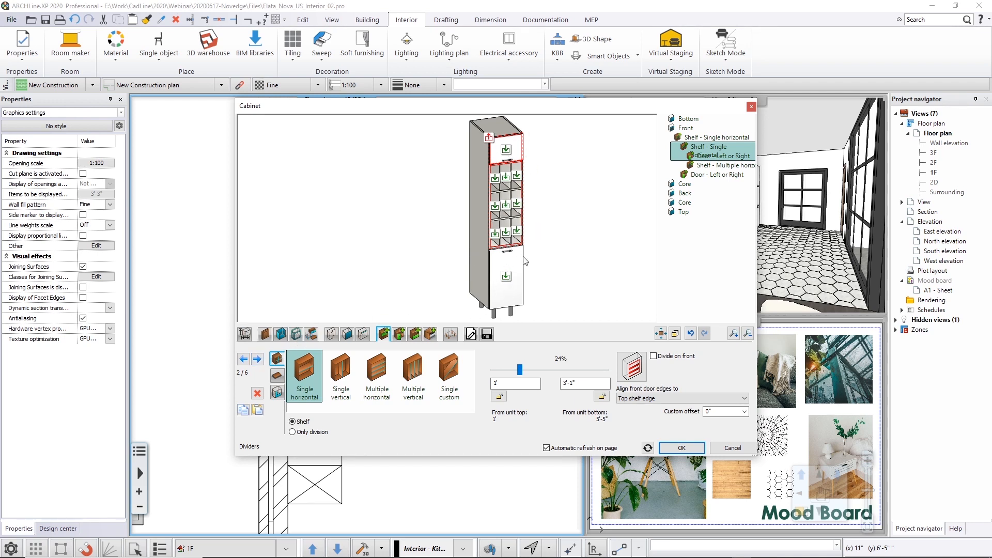
pyautogui.moveTo(546, 370); pyautogui.dragTo(548, 370)
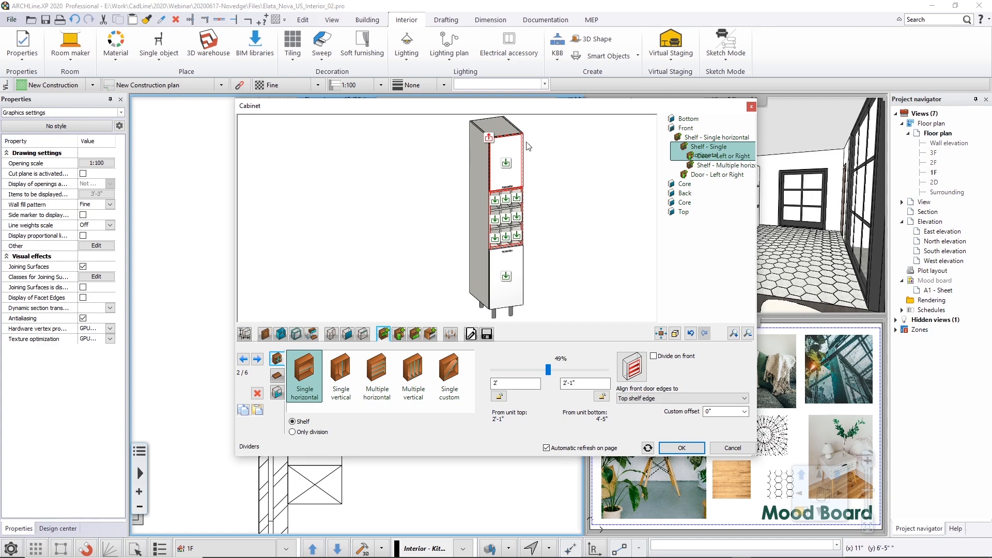
pyautogui.click(245, 334)
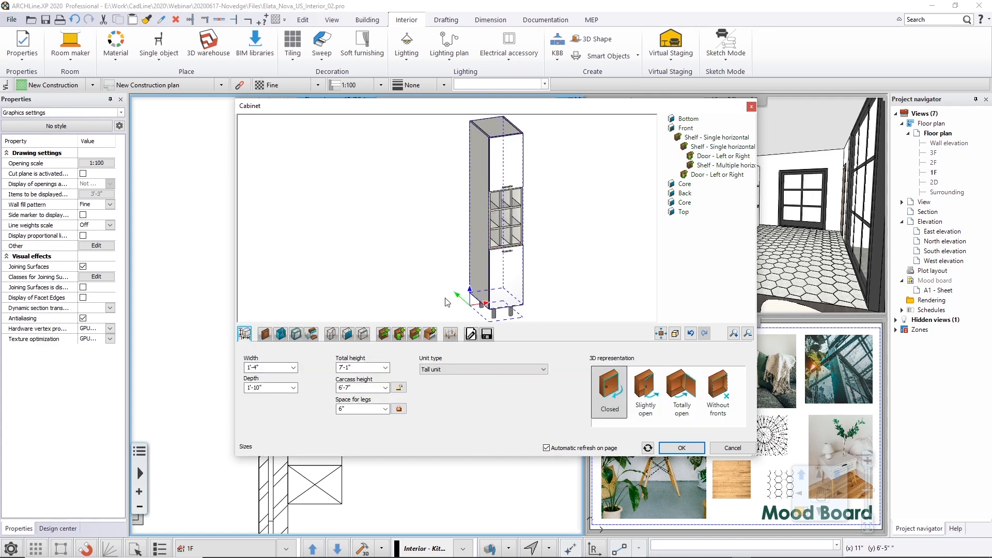
pyautogui.moveTo(376, 239); pyautogui.dragTo(326, 247)
pyautogui.moveTo(516, 279); pyautogui.dragTo(501, 272)
pyautogui.moveTo(561, 273); pyautogui.dragTo(553, 273)
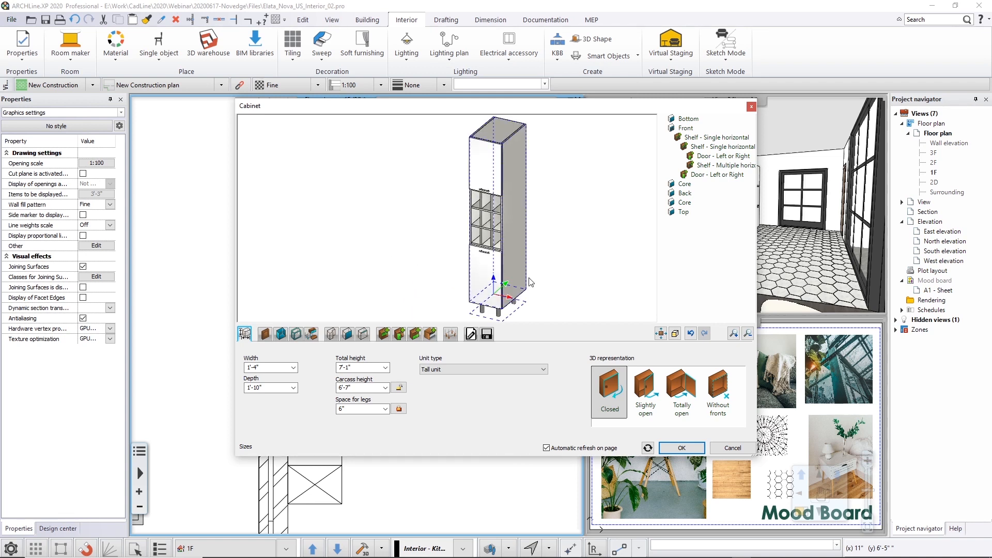
pyautogui.click(682, 447)
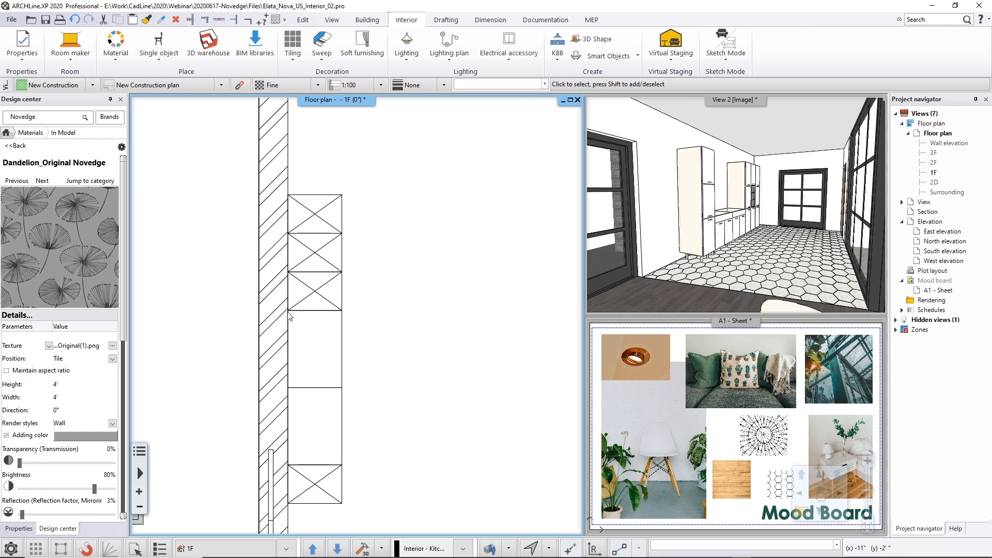
# Create a countertop by profile along the wall side of the two sink cabinets, from their lower corner to their upper corner on the plan.
pyautogui.click(554, 61)
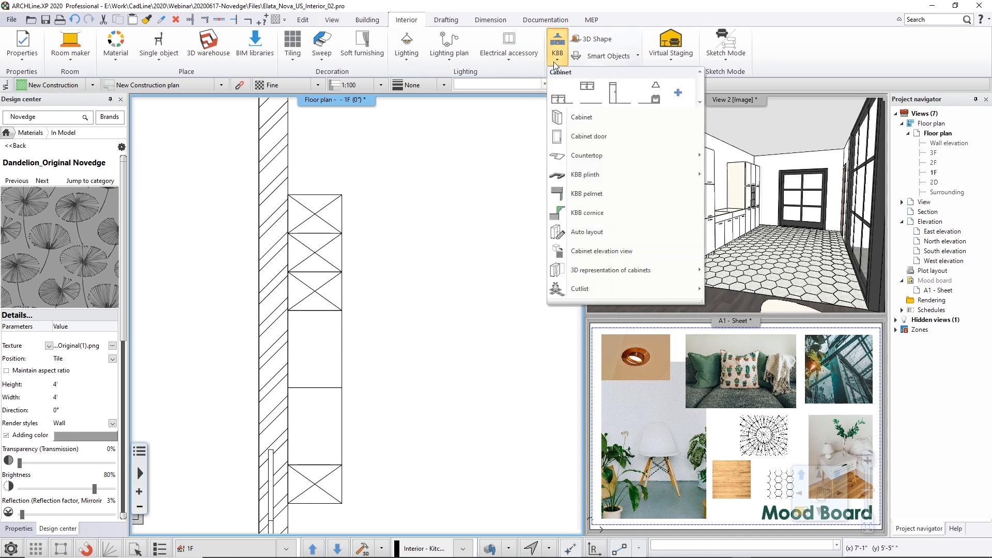
pyautogui.moveTo(574, 158)
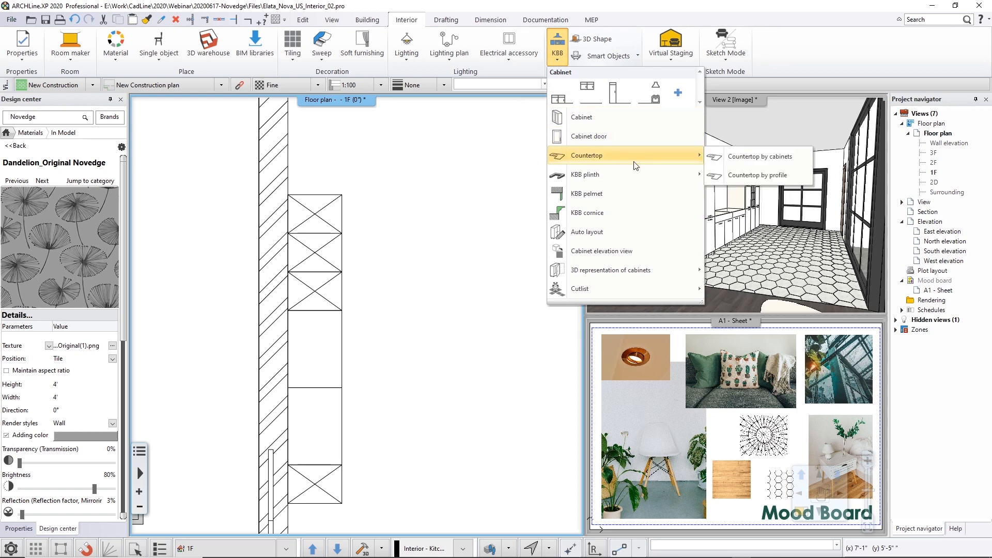
pyautogui.click(755, 178)
pyautogui.moveTo(311, 424); pyautogui.dragTo(393, 369, button='middle')
pyautogui.click(370, 410)
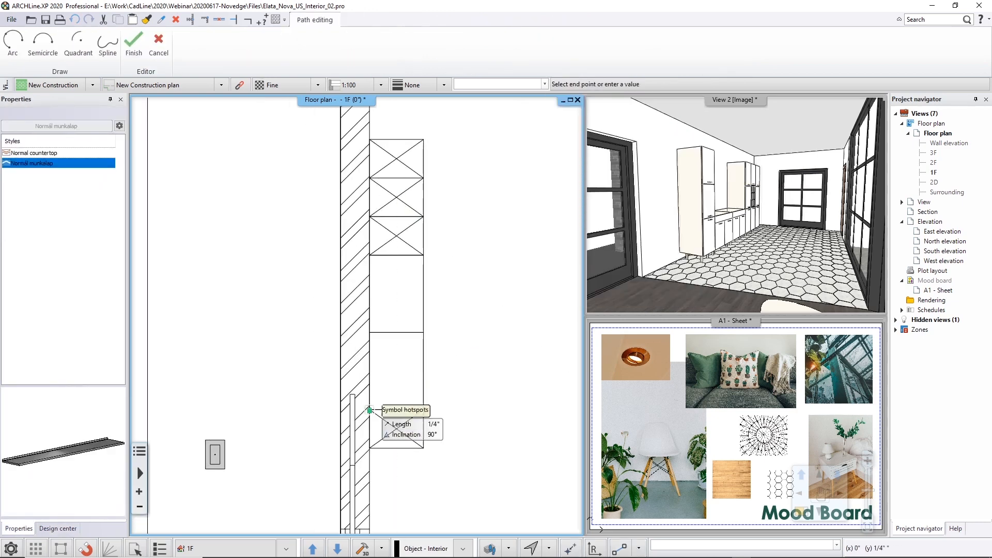
pyautogui.click(370, 256)
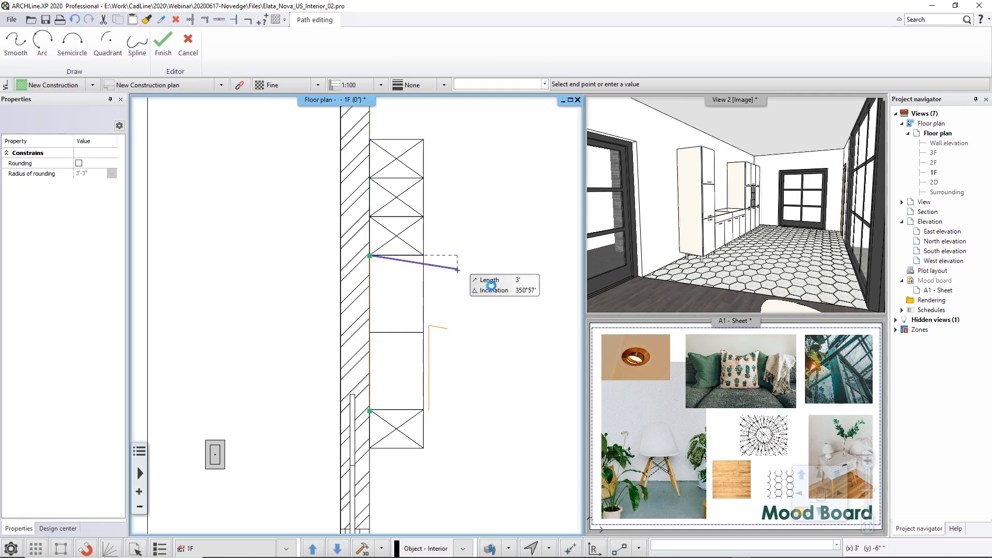
pyautogui.press('Return')
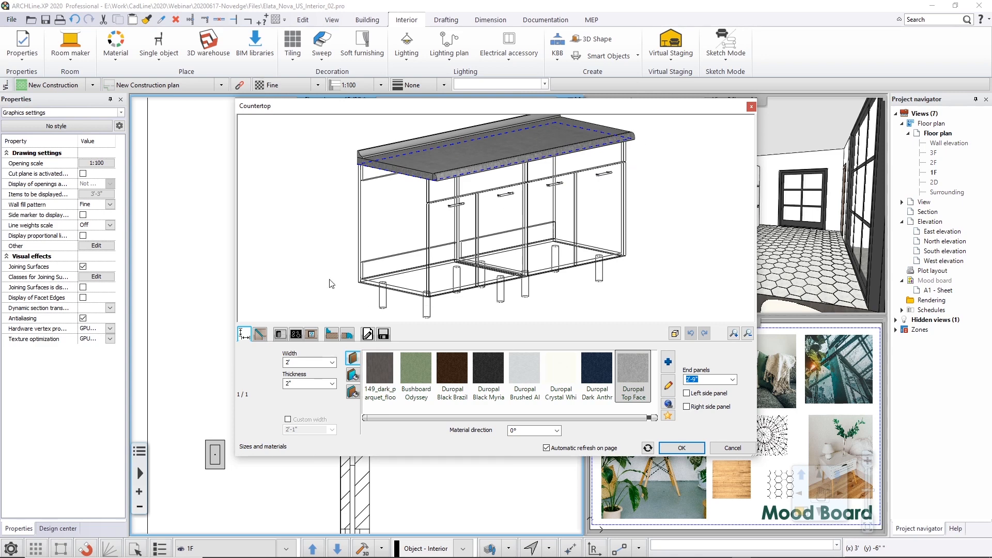
# Add the ELDIG-HOB-450-B hob to the countertop and set its position to 2' along the countertop.
pyautogui.click(312, 334)
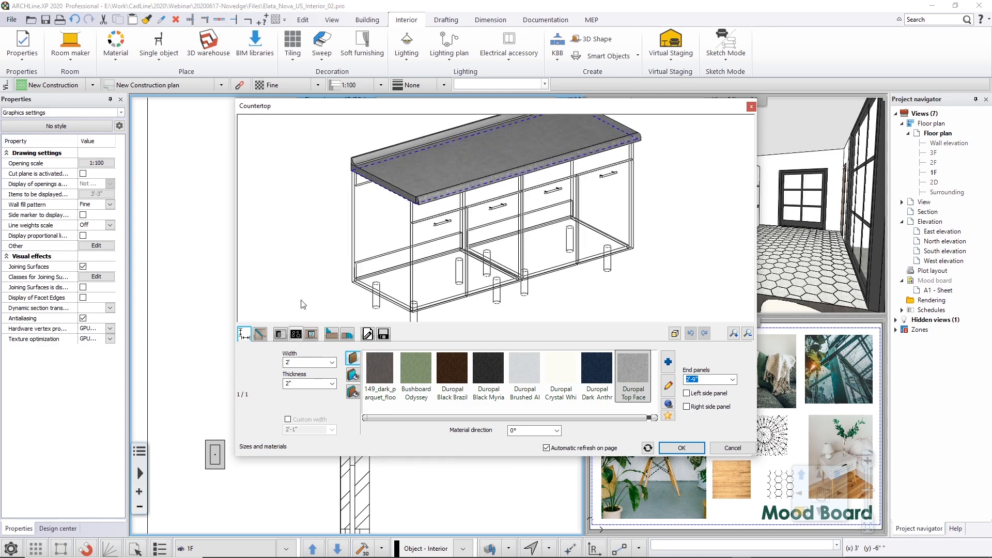
pyautogui.click(295, 335)
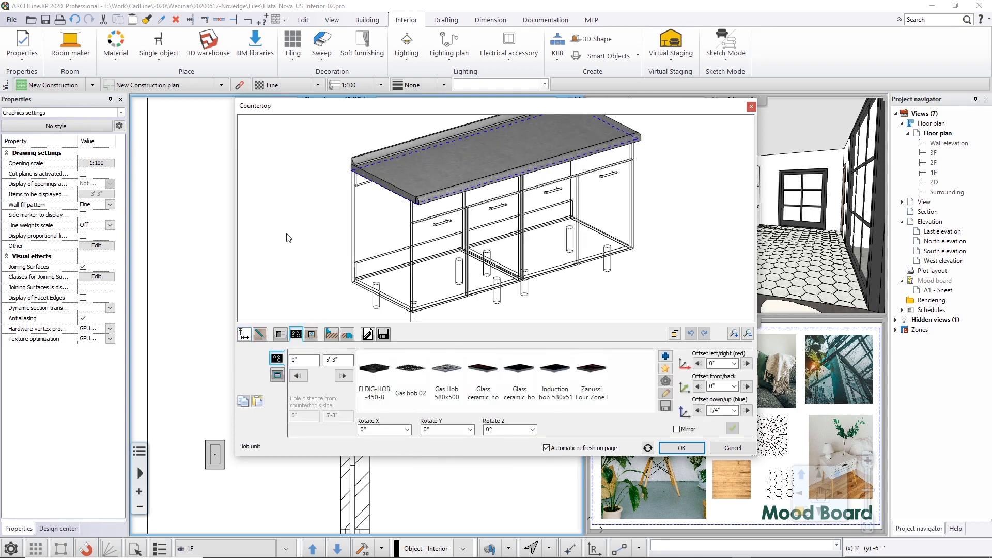
pyautogui.click(383, 381)
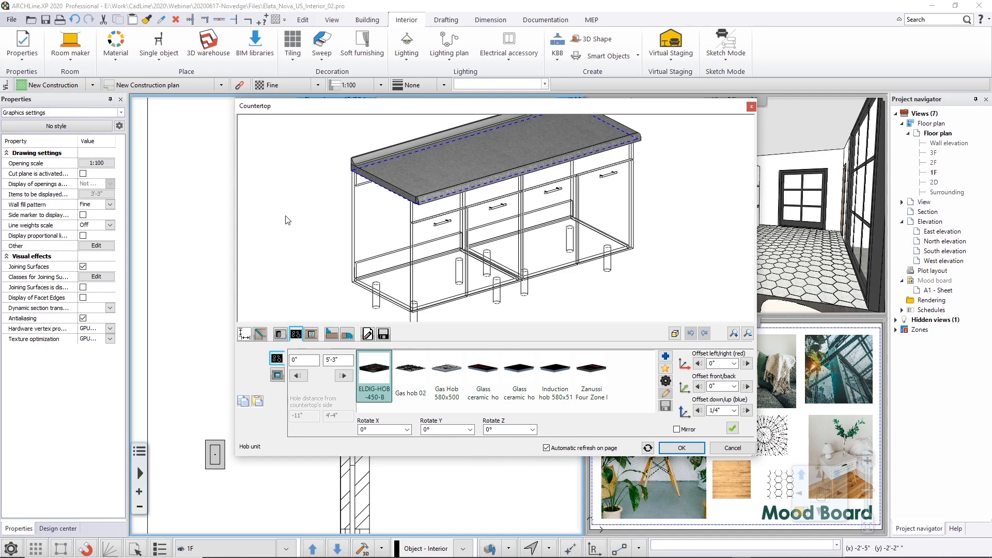
pyautogui.click(732, 428)
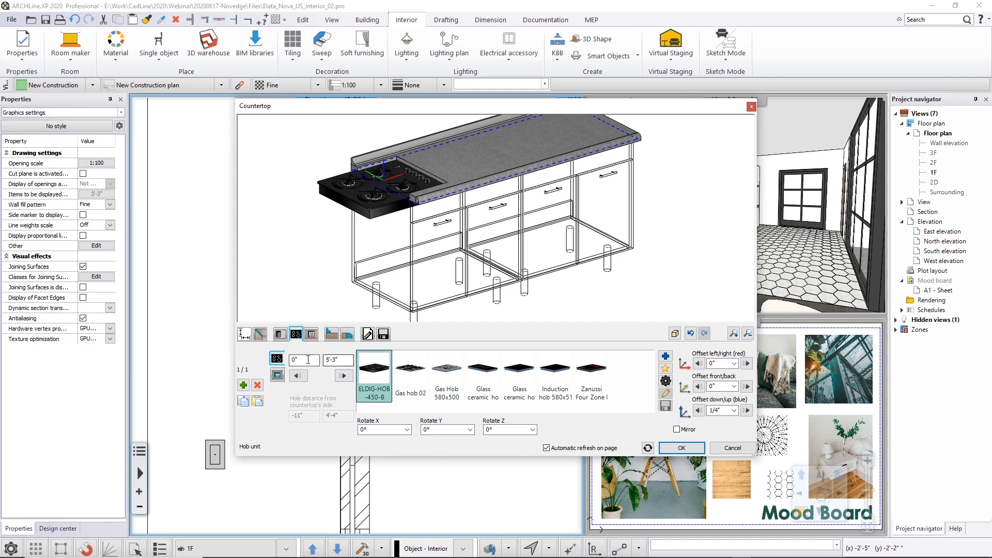
pyautogui.moveTo(307, 360); pyautogui.dragTo(274, 361)
pyautogui.moveTo(400, 292); pyautogui.dragTo(435, 175)
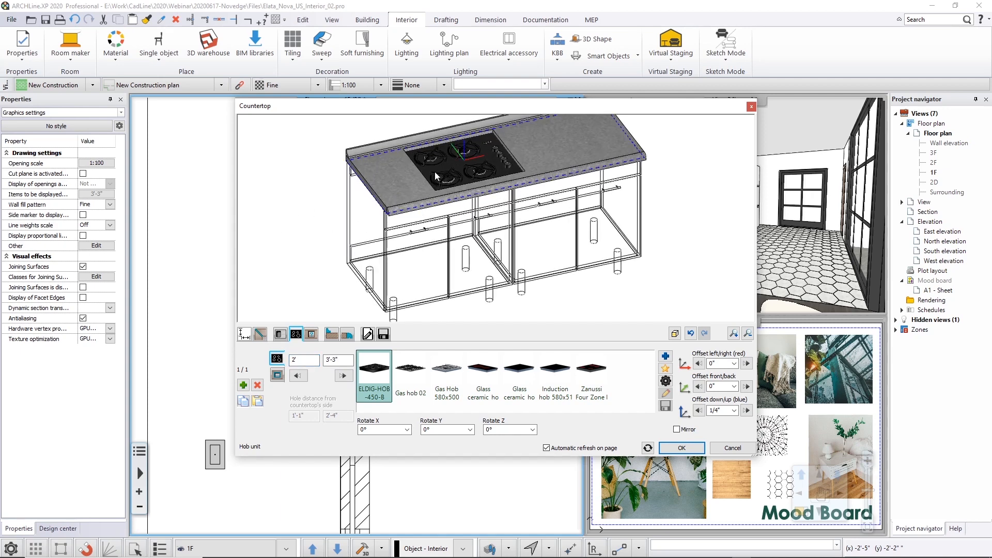
# Set the hob's left/right offset to 0" and its down/up offset to 1".
pyautogui.click(699, 363)
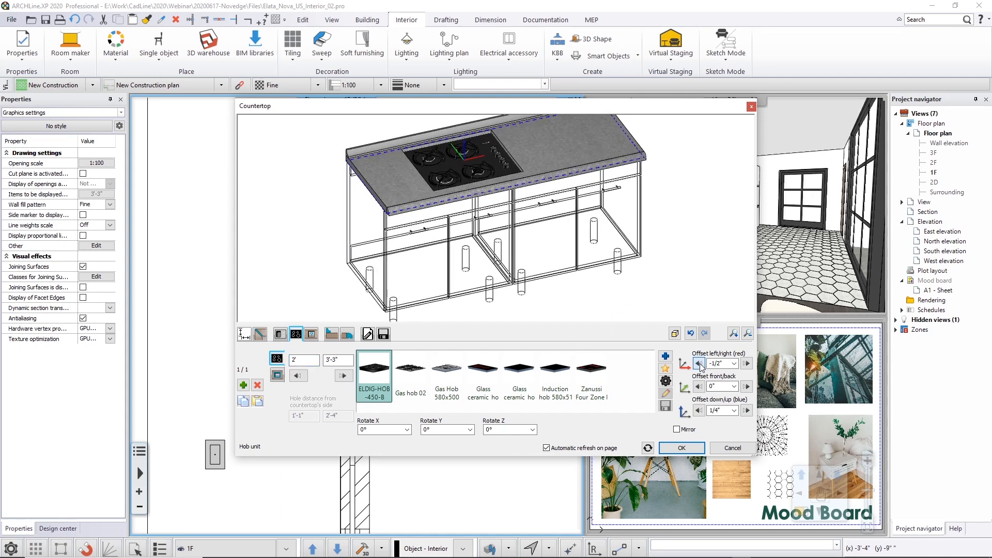
pyautogui.click(747, 363)
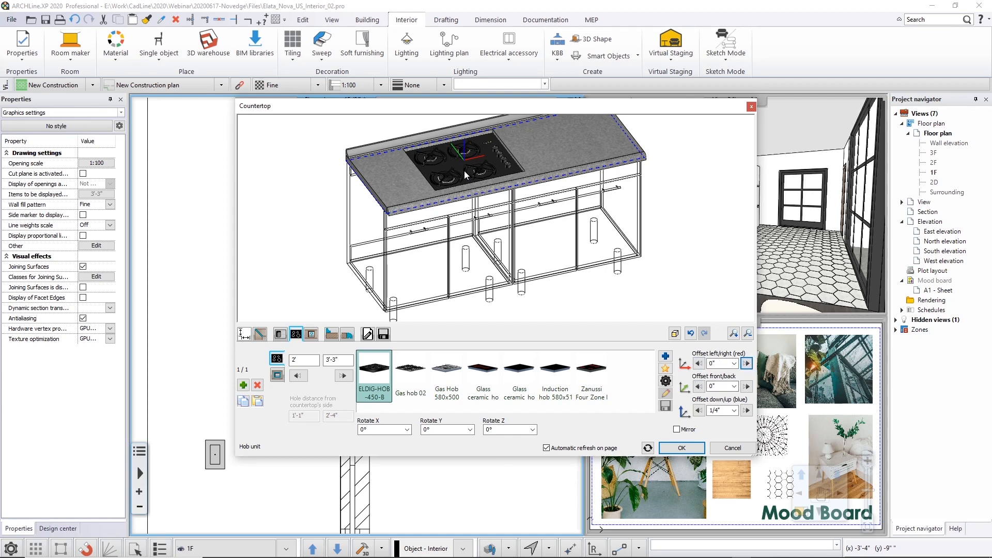
pyautogui.click(698, 410)
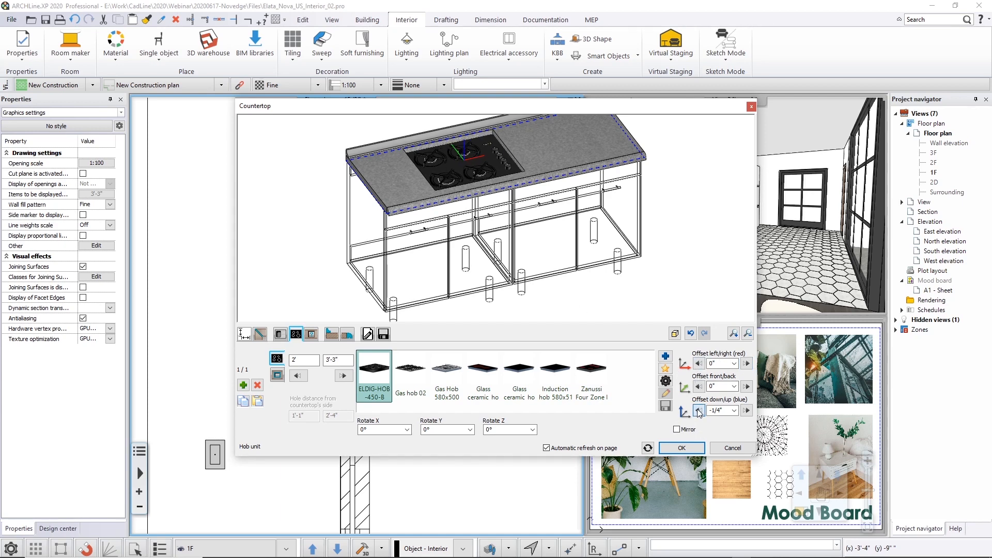
pyautogui.click(746, 410)
pyautogui.click(747, 411)
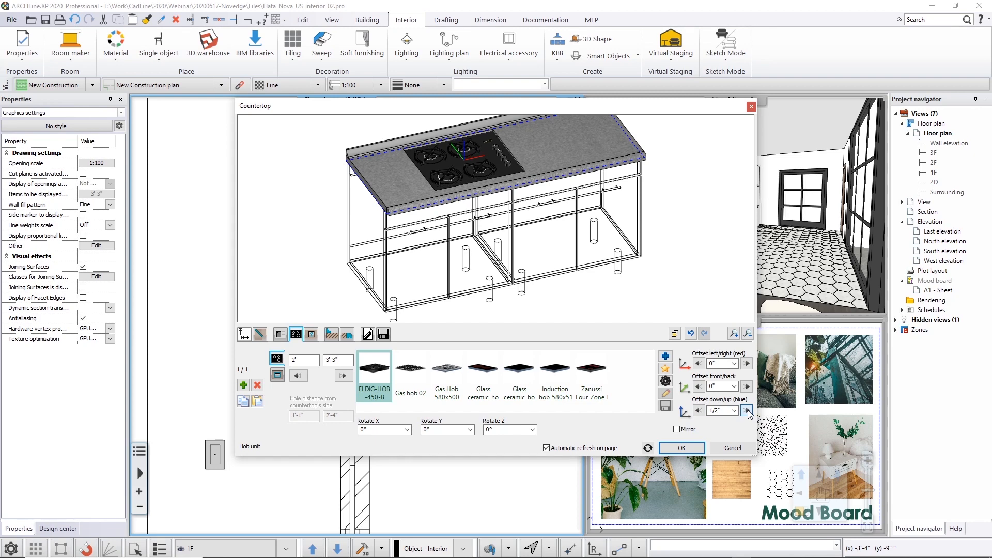
pyautogui.click(747, 411)
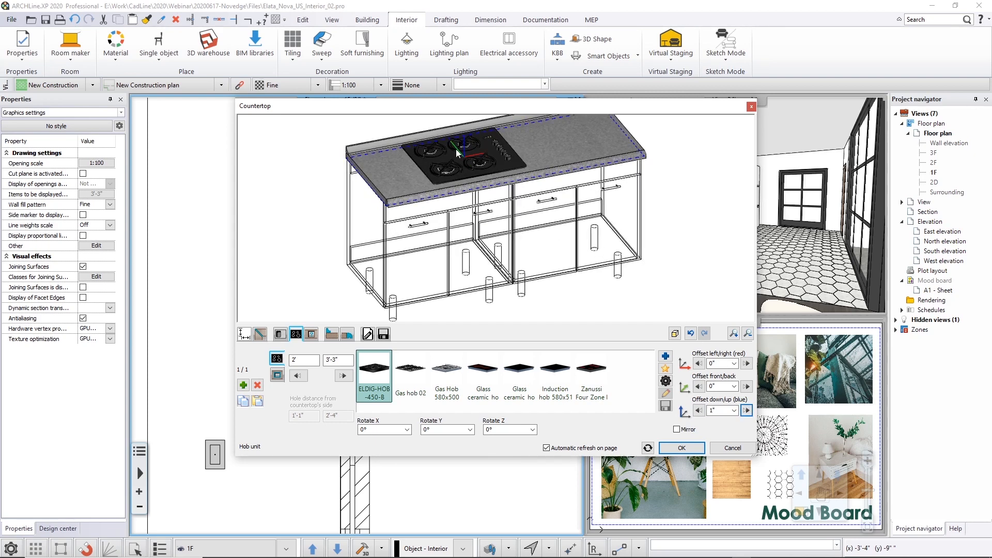
# Close the countertop editor, discarding the sink component that was not added, and show the whole floor plan.
pyautogui.moveTo(451, 175); pyautogui.dragTo(363, 140)
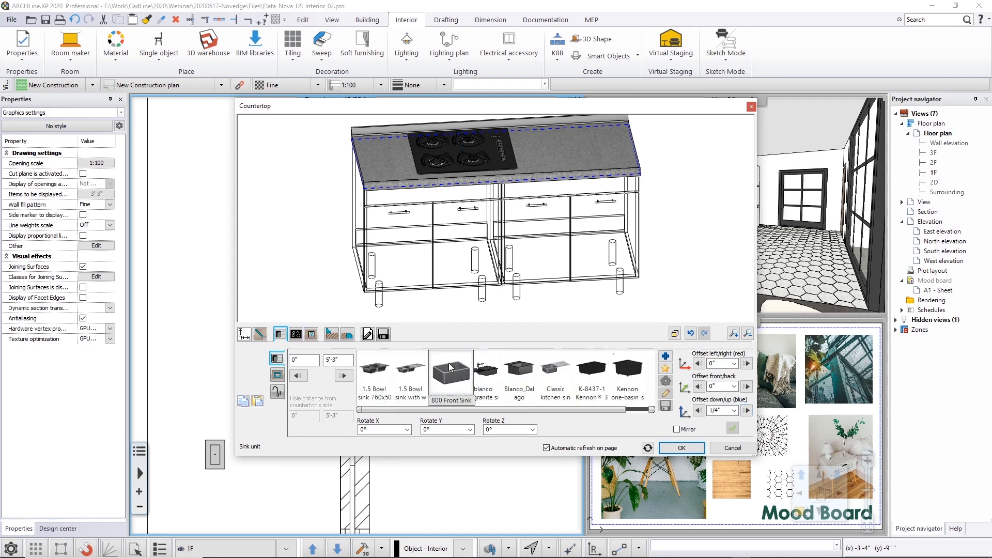
pyautogui.click(682, 448)
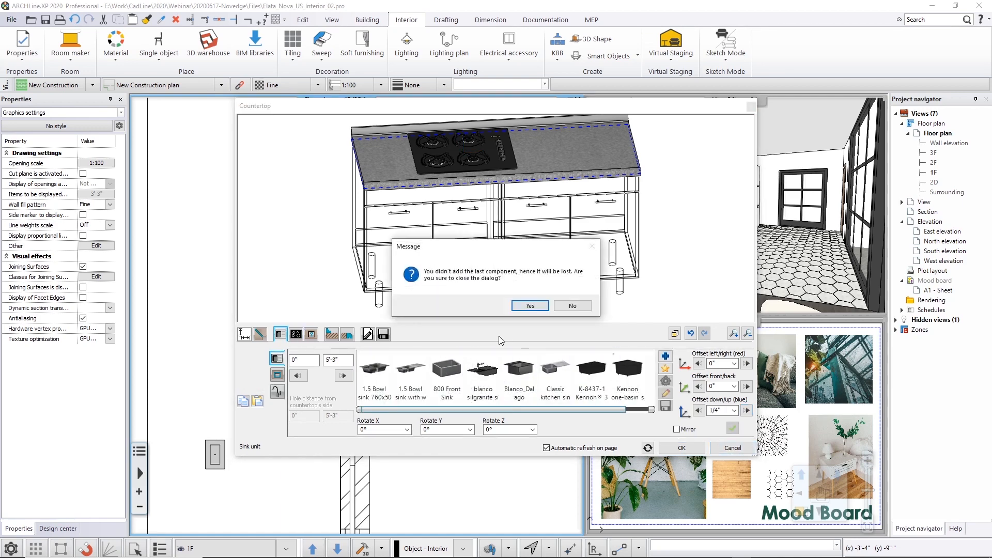
pyautogui.click(530, 306)
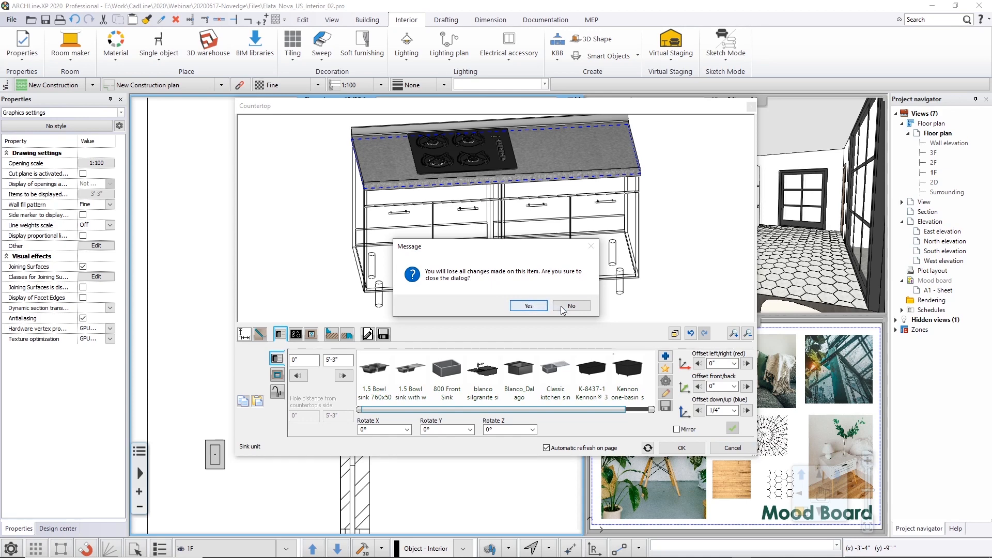
pyautogui.click(525, 307)
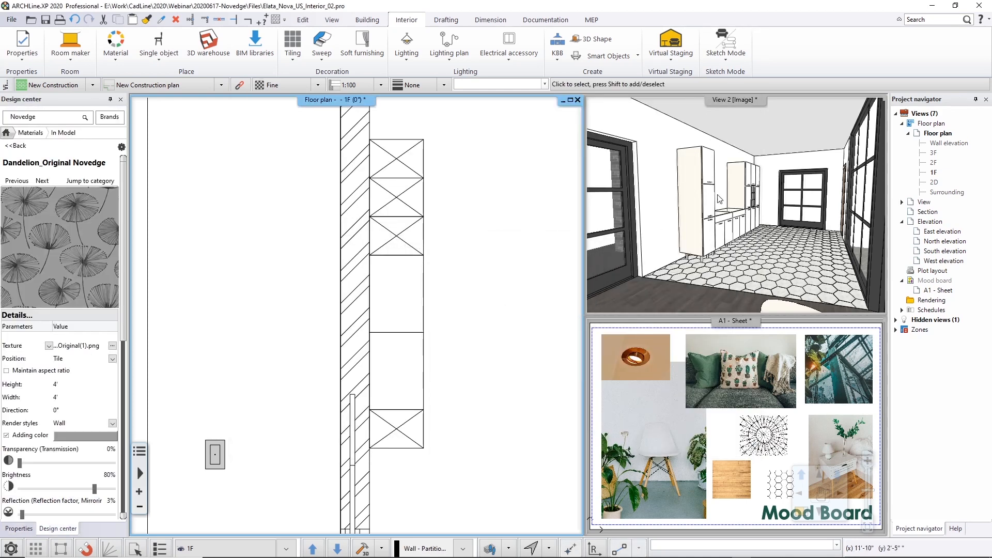
pyautogui.middleClick(443, 259)
pyautogui.middleClick(444, 259)
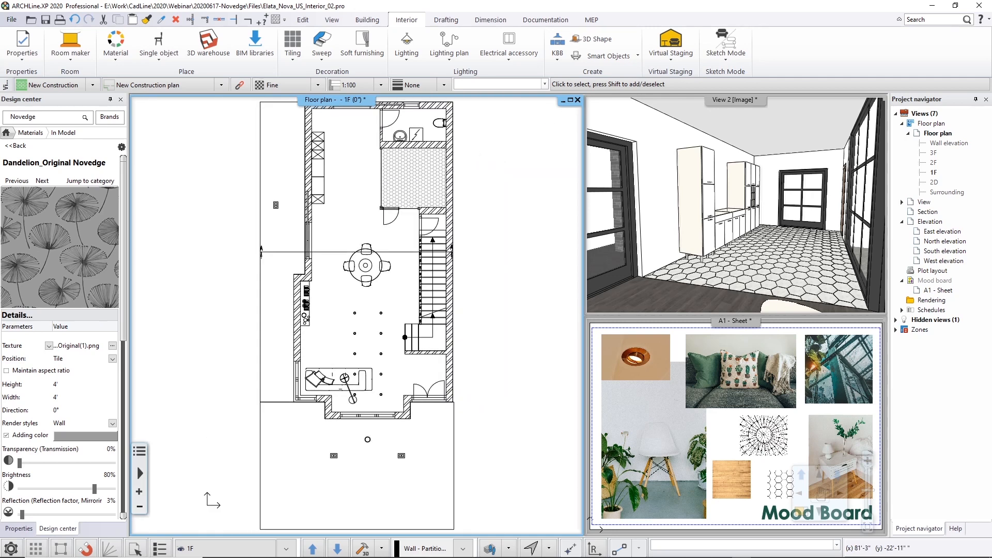
# Open the project Elata_Nova_US_Interior_03.pro and quit the current project without saving it.
pyautogui.click(12, 19)
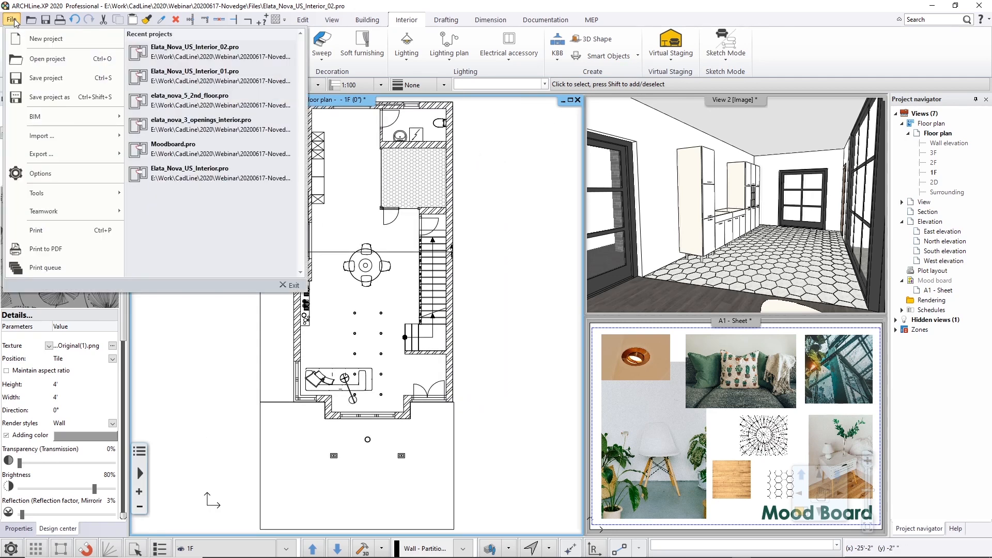
pyautogui.click(27, 58)
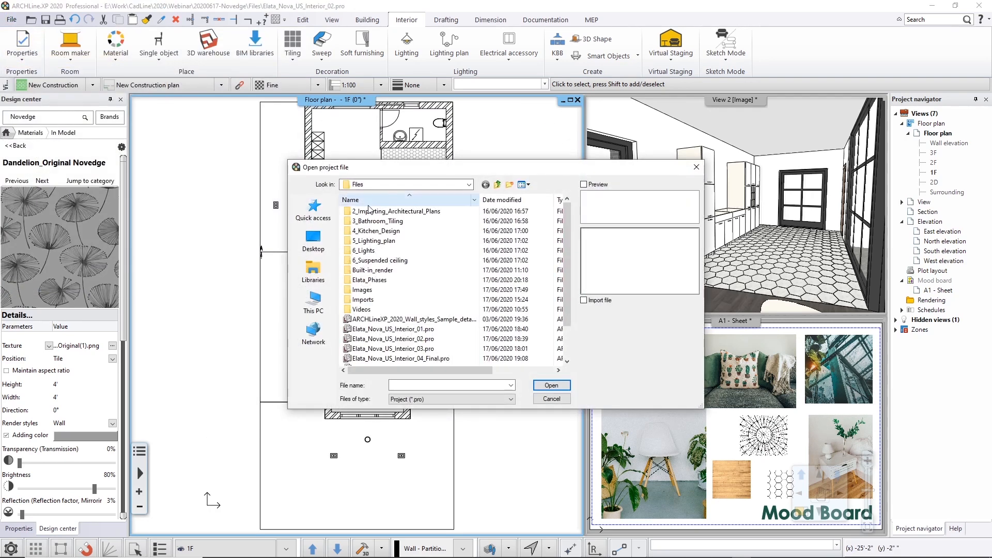
pyautogui.click(410, 349)
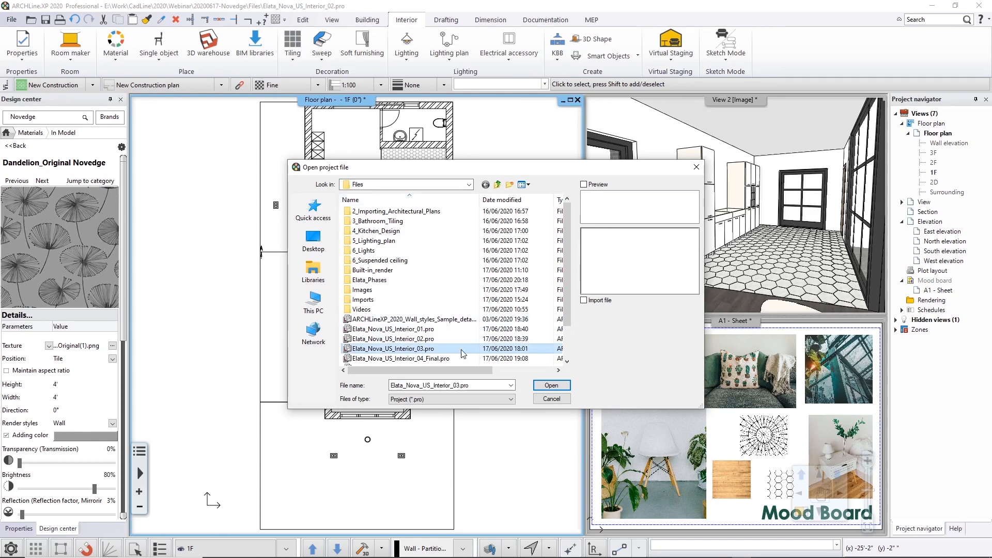
pyautogui.click(551, 387)
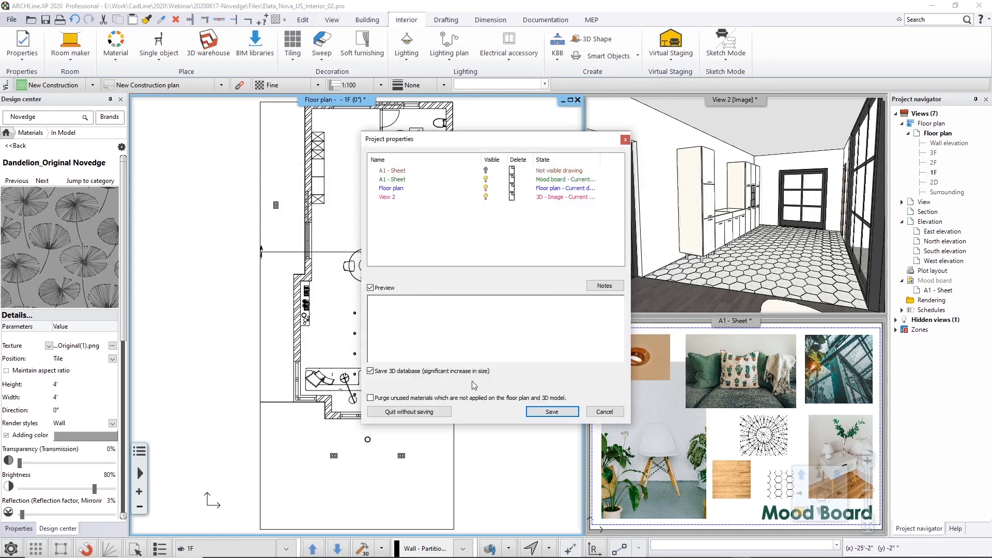
pyautogui.click(398, 412)
pyautogui.click(519, 309)
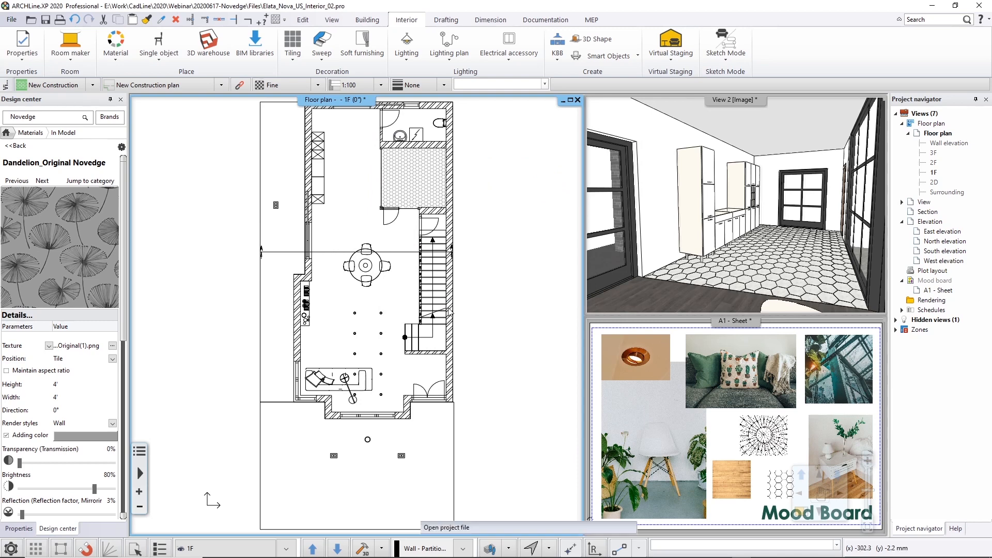
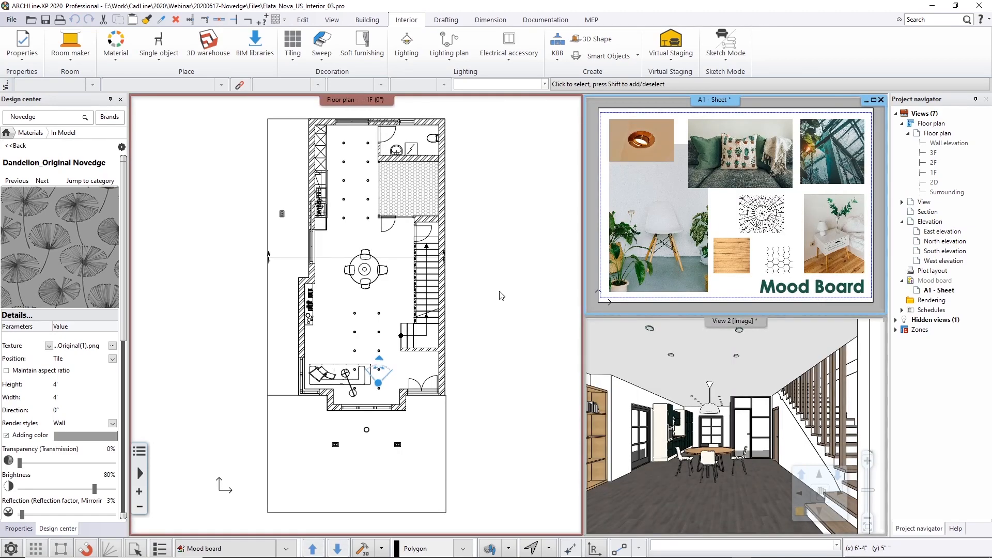
# Examine the finished kitchen in an enlarged View 2, from the cabinets and worktop to the ceiling spotlights, then restore the multi-window layout.
pyautogui.doubleClick(735, 320)
pyautogui.scroll(5, 476, 354)
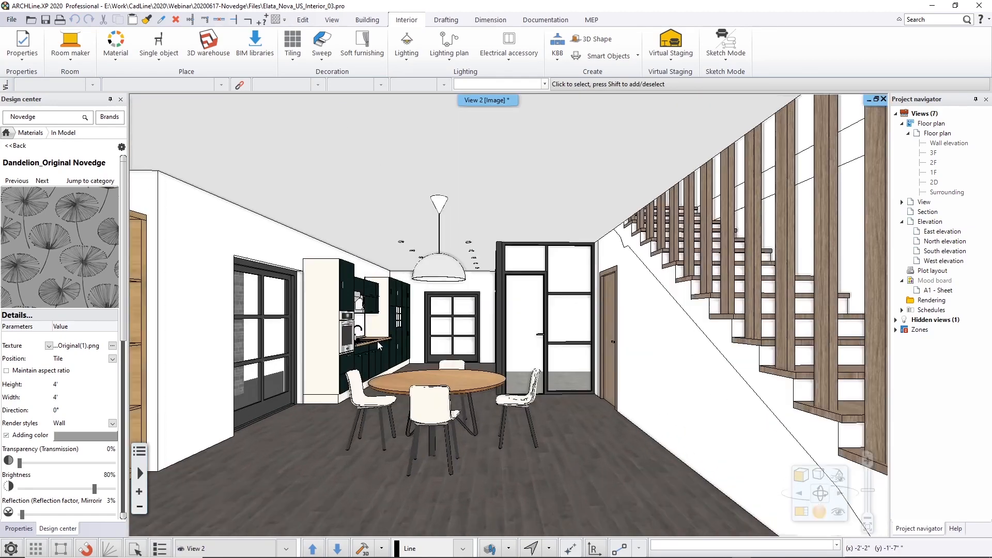
pyautogui.moveTo(476, 355)
pyautogui.mouseDown(button='middle')
pyautogui.moveTo(580, 343)
pyautogui.moveTo(489, 347)
pyautogui.mouseUp(button='middle')
pyautogui.scroll(5, 561, 336)
pyautogui.scroll(4, 497, 346)
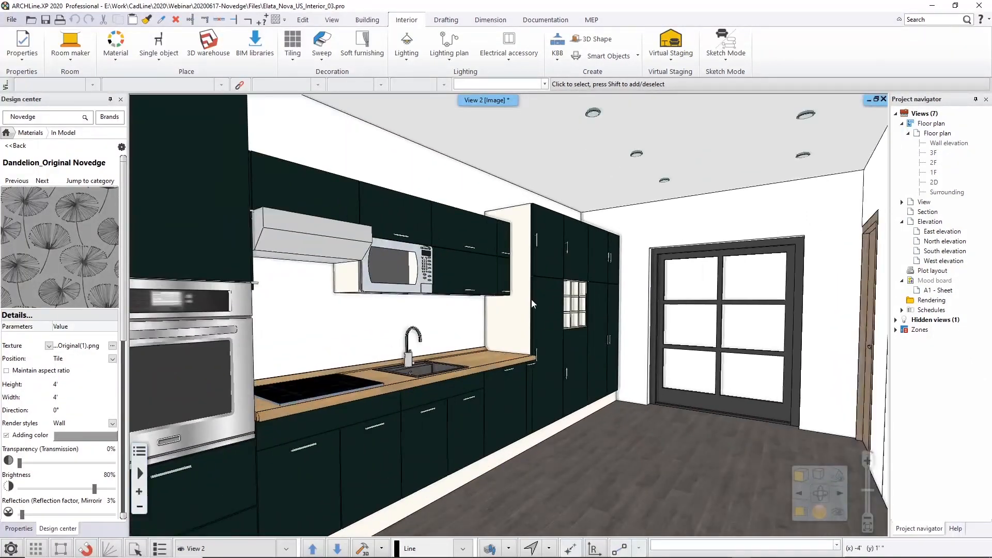
pyautogui.moveTo(531, 304); pyautogui.dragTo(578, 326, button='middle')
pyautogui.scroll(2, 530, 327)
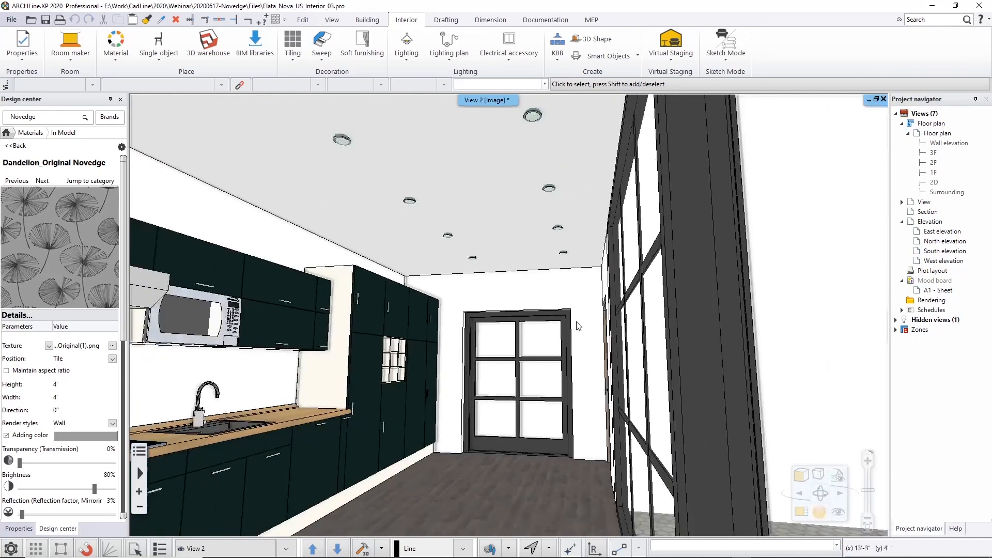
pyautogui.scroll(-4, 576, 326)
pyautogui.press('Tab')
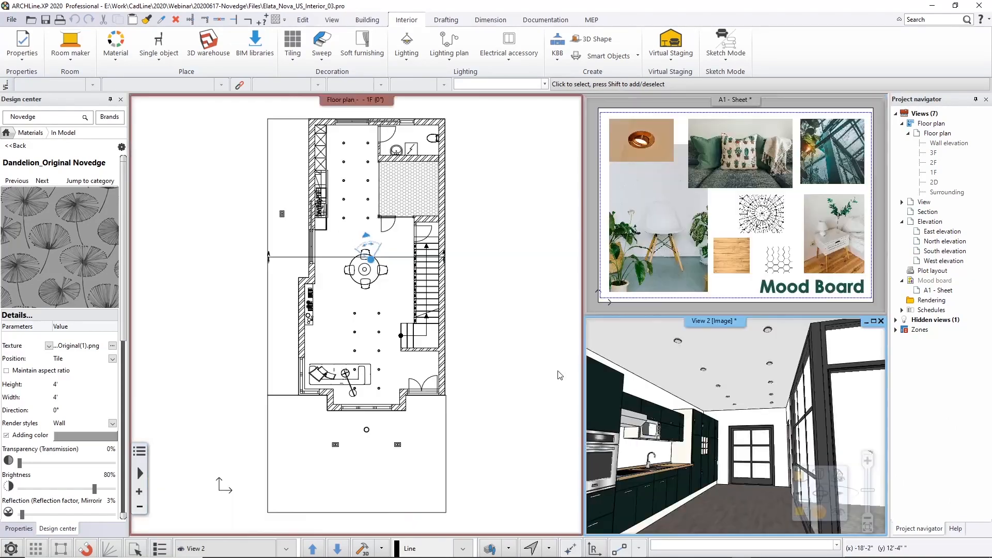
# Examine the light source settings of the upper-left kitchen ceiling spotlight on the floor plan.
pyautogui.scroll(5, 344, 150)
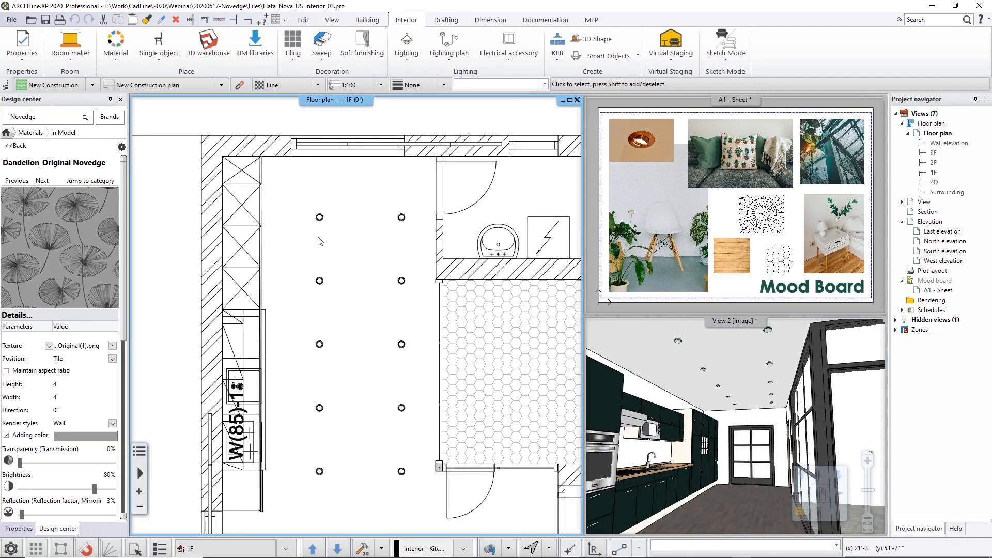
pyautogui.click(320, 220)
pyautogui.click(291, 233)
pyautogui.moveTo(390, 275); pyautogui.dragTo(376, 208, button='middle')
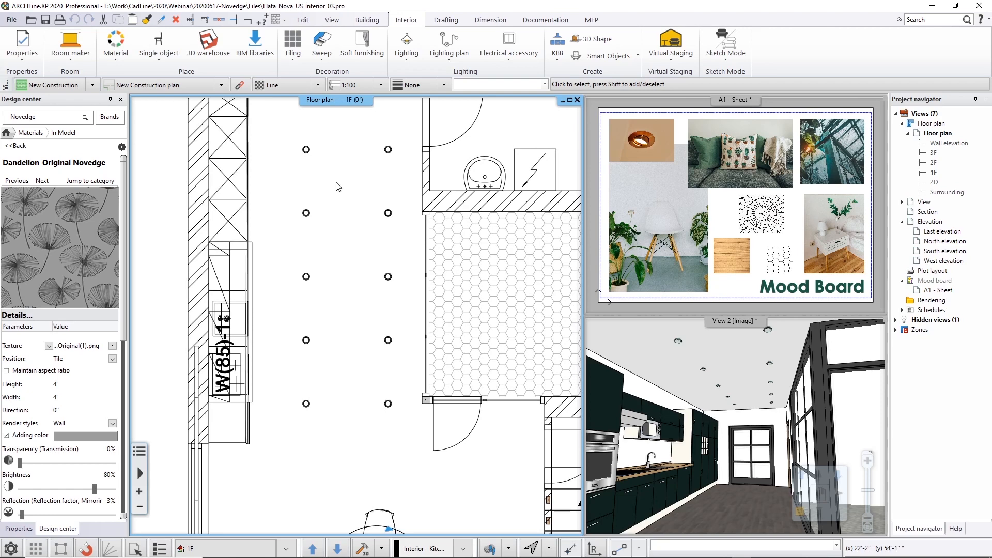
pyautogui.click(305, 149)
pyautogui.scroll(2, 309, 161)
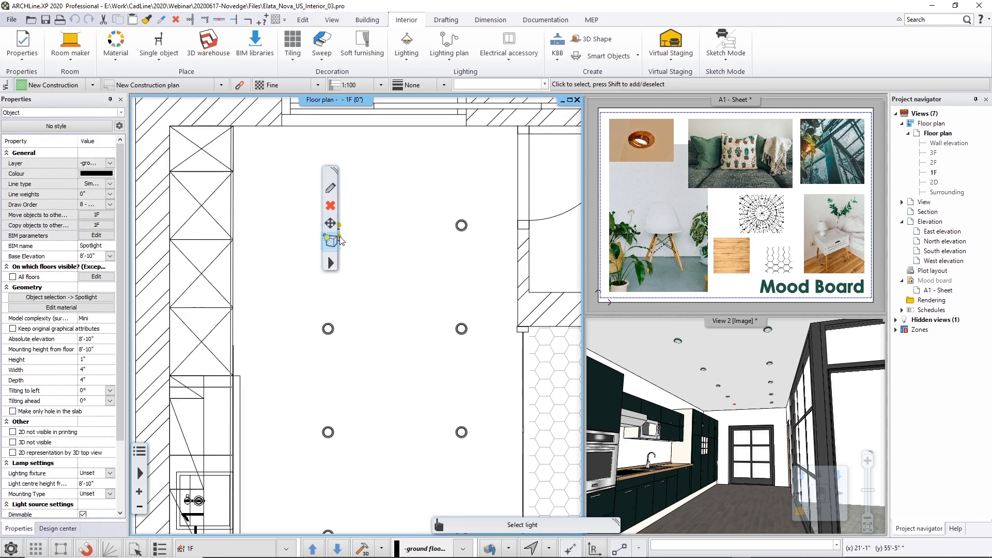
pyautogui.click(340, 239)
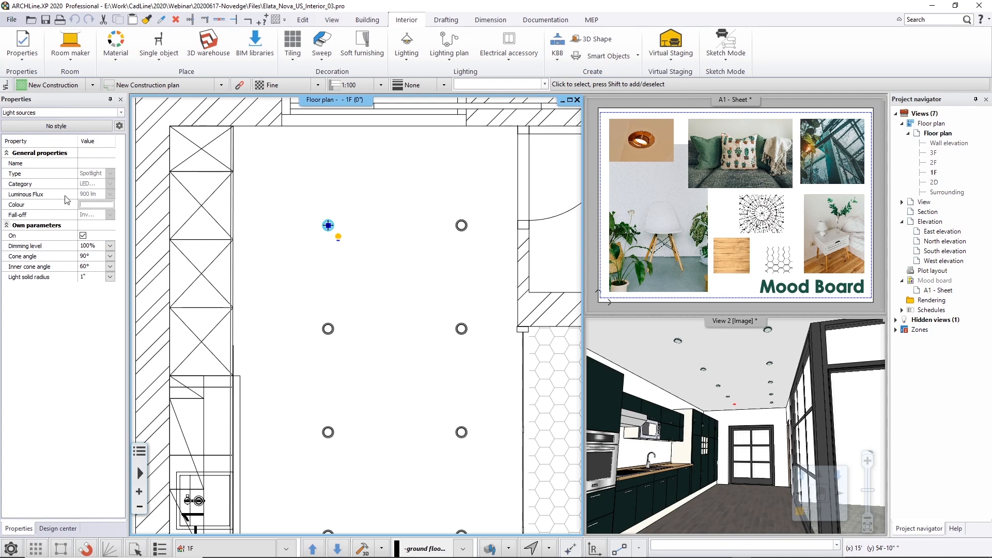
pyautogui.click(286, 242)
pyautogui.scroll(-4, 315, 282)
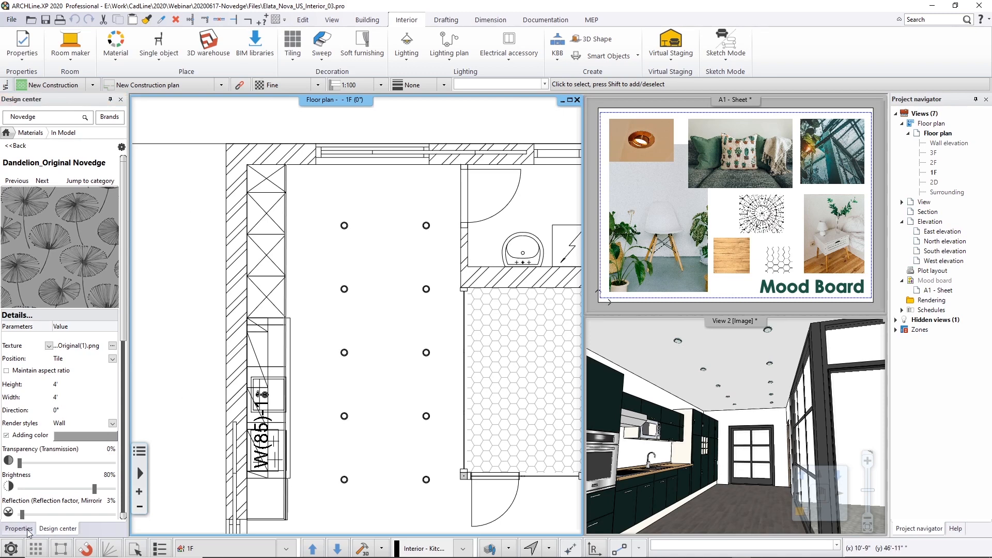
# Delete all the kitchen ceiling spotlights except the upper-left one on the floor plan.
pyautogui.moveTo(408, 202); pyautogui.dragTo(440, 511)
pyautogui.press('Delete')
pyautogui.moveTo(371, 499); pyautogui.dragTo(317, 234)
pyautogui.press('Delete')
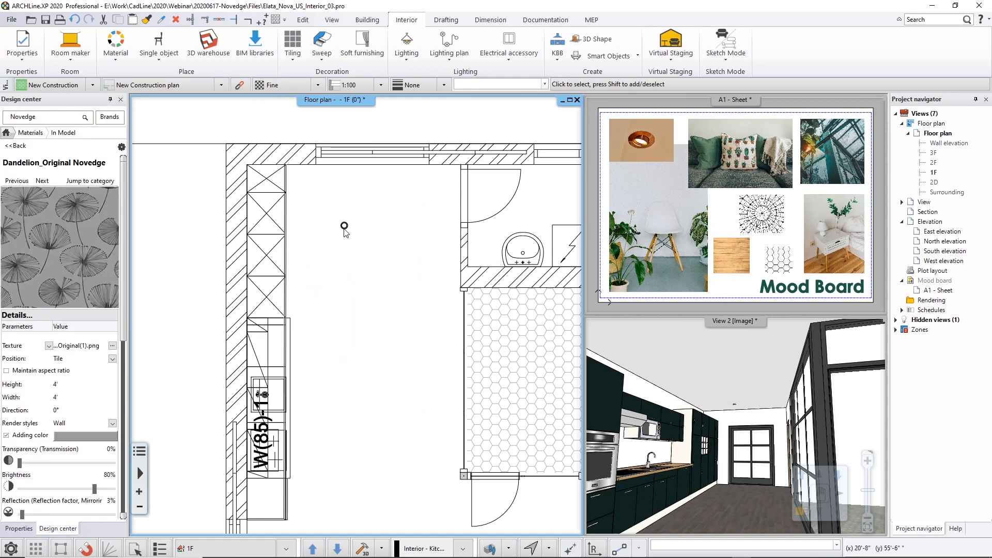
# Review the remaining spotlight's object properties and browse the Ceiling Lights category of the Lighting objects catalog.
pyautogui.click(344, 227)
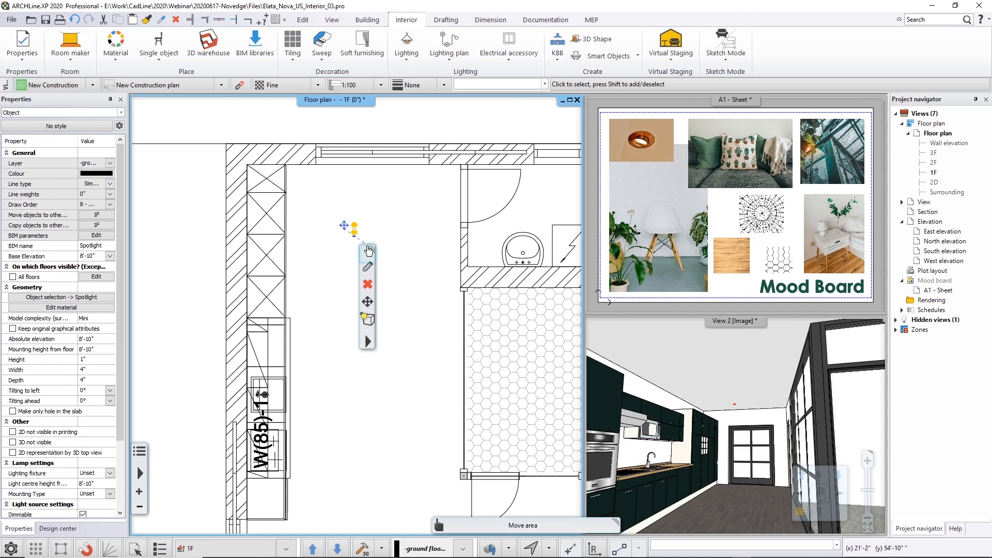
pyautogui.click(58, 528)
pyautogui.click(326, 247)
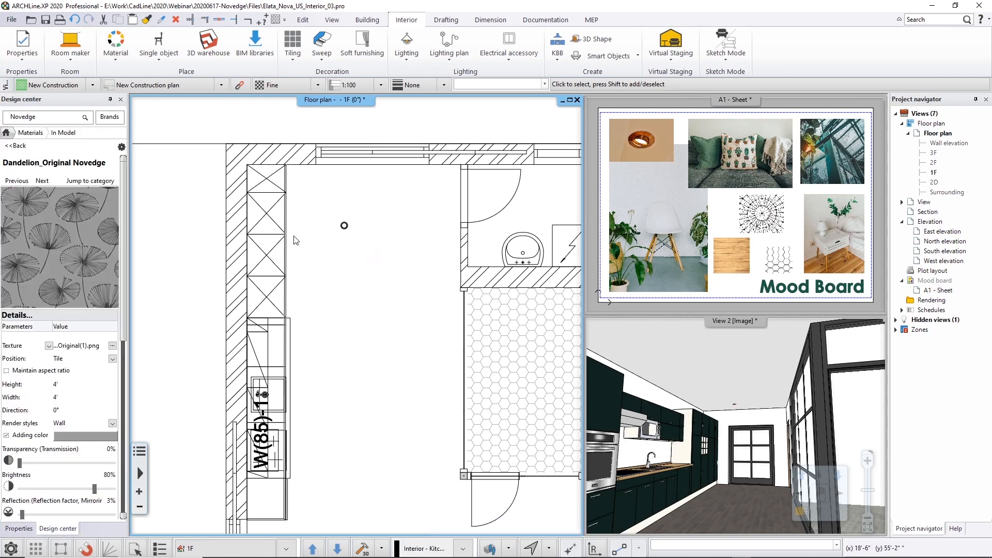
pyautogui.click(6, 132)
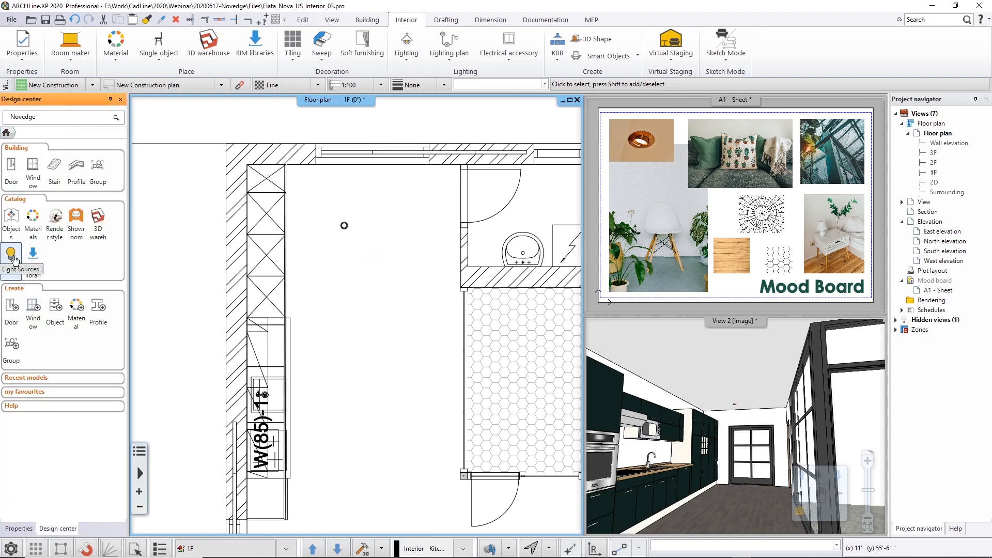
pyautogui.click(11, 220)
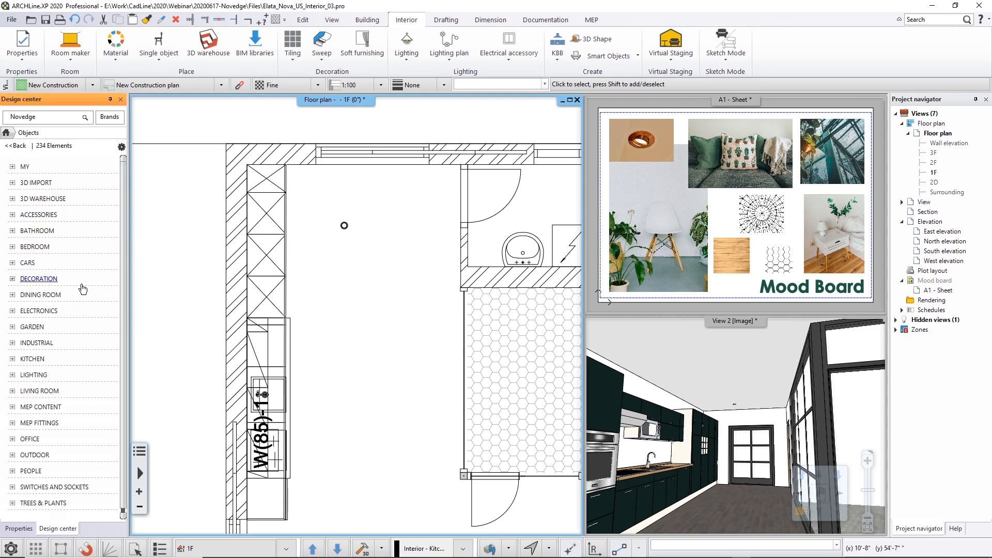
pyautogui.click(34, 374)
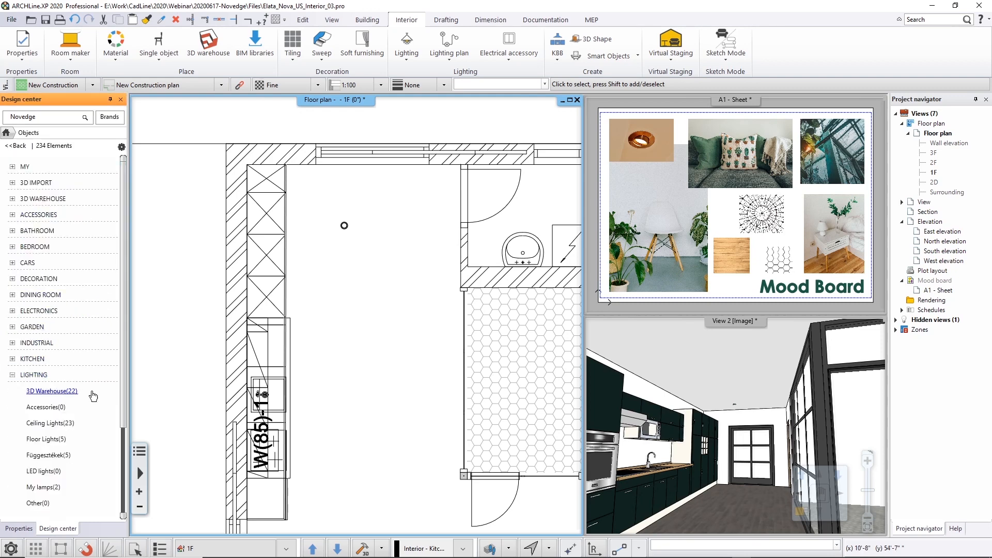
pyautogui.click(48, 424)
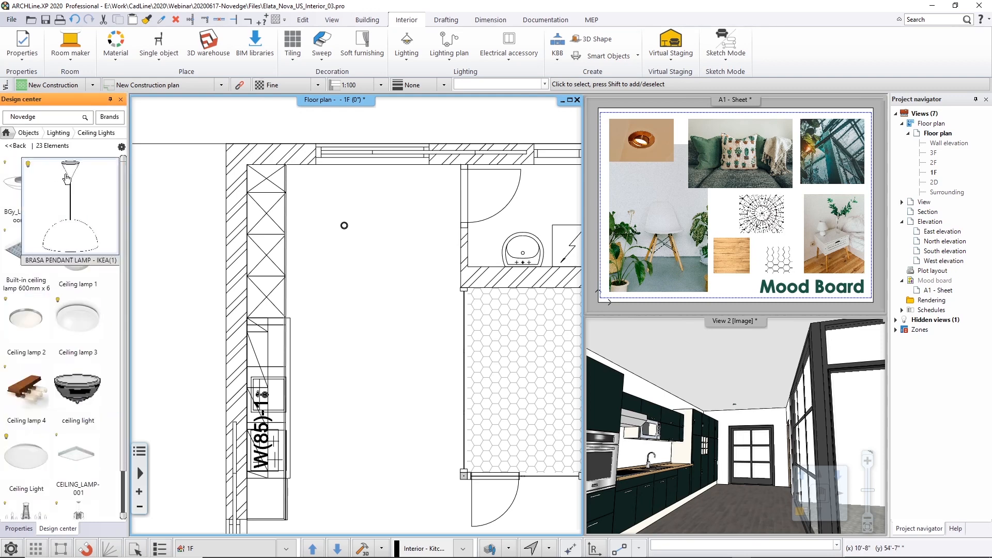
pyautogui.click(363, 290)
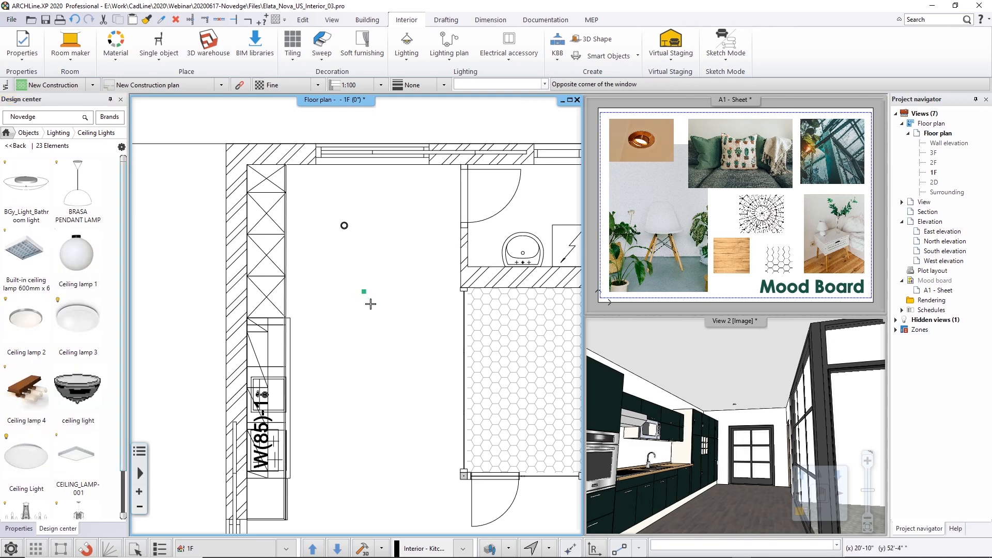
pyautogui.click(370, 303)
pyautogui.click(7, 133)
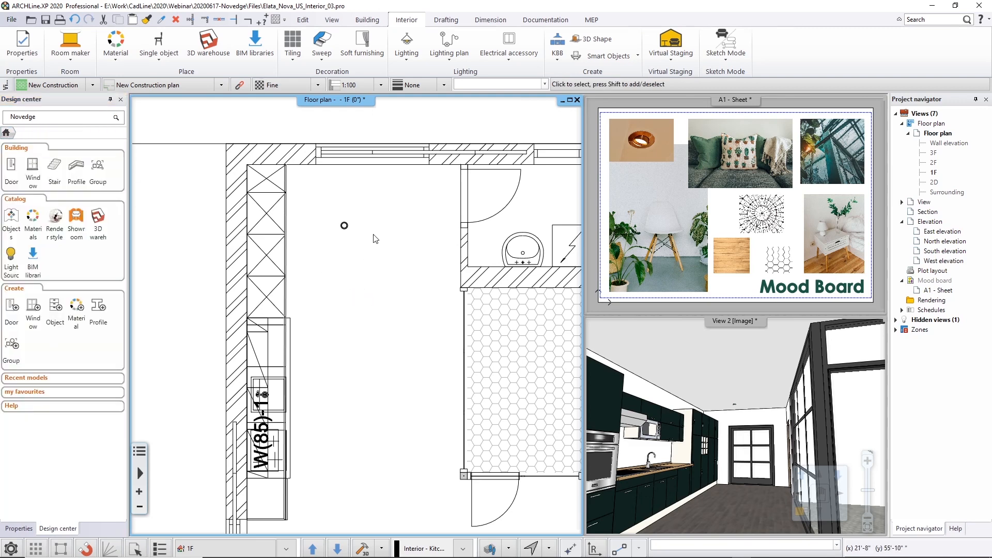
# Place a copy of the remaining kitchen spotlight 3' horizontally to its right on the floor plan.
pyautogui.click(344, 226)
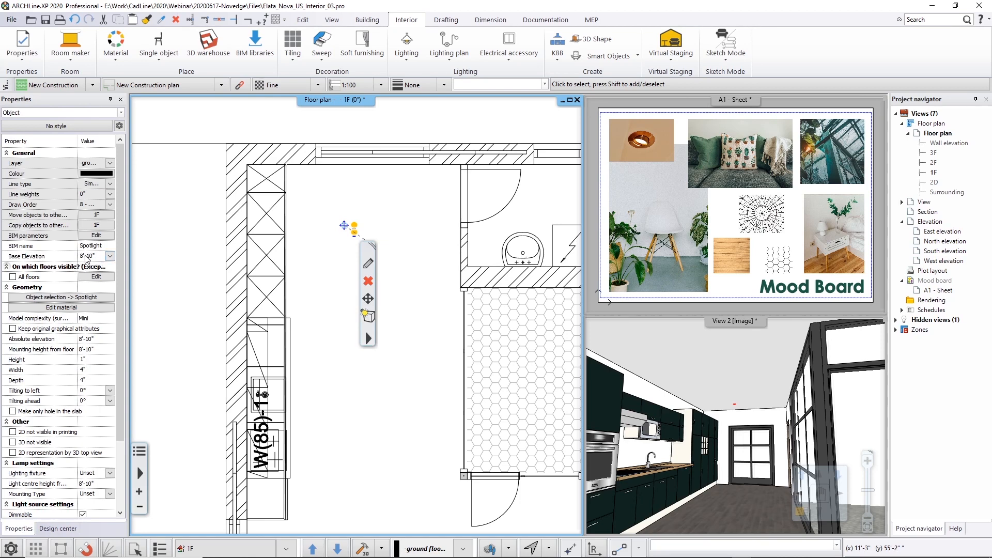
pyautogui.click(343, 226)
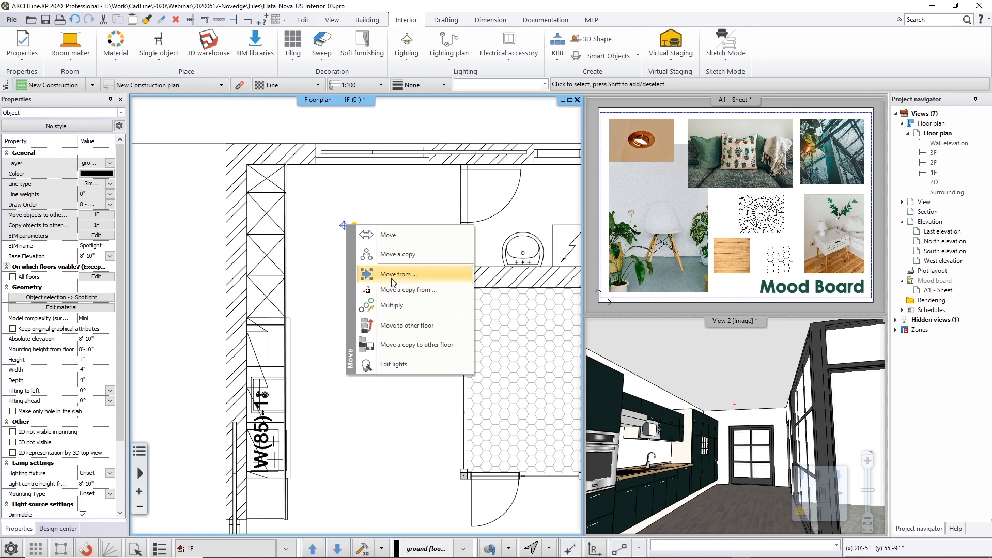
pyautogui.click(395, 254)
pyautogui.click(408, 226)
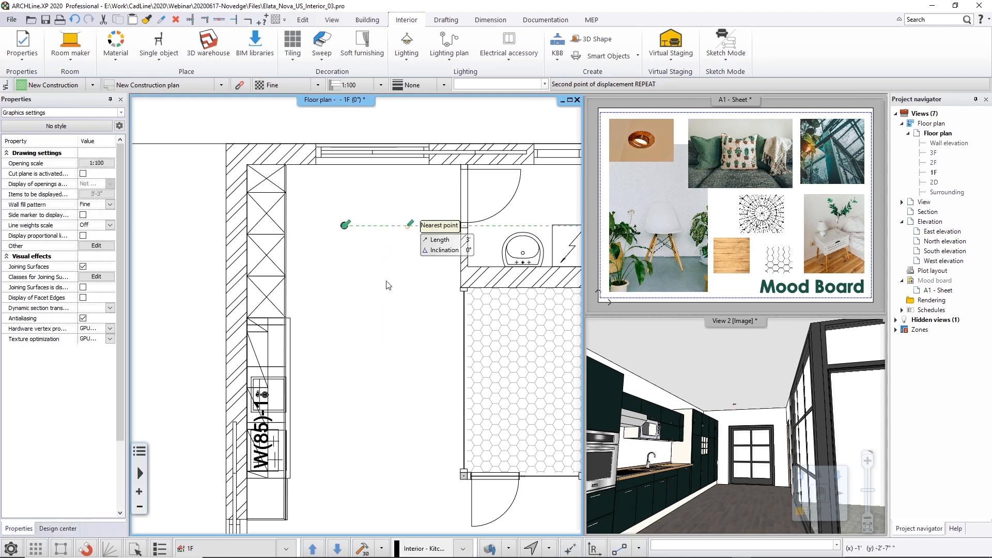
# Multiply the pair of kitchen ceiling spotlights with 5 copies running straight down the kitchen on the floor plan.
pyautogui.moveTo(319, 211); pyautogui.dragTo(430, 250)
pyautogui.click(374, 224)
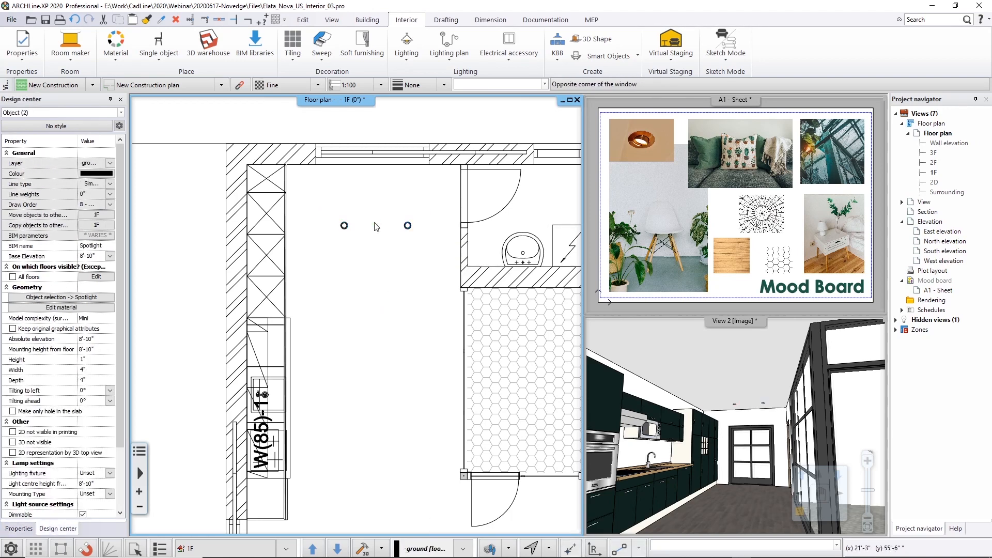
pyautogui.moveTo(311, 208); pyautogui.dragTo(434, 251)
pyautogui.click(376, 227)
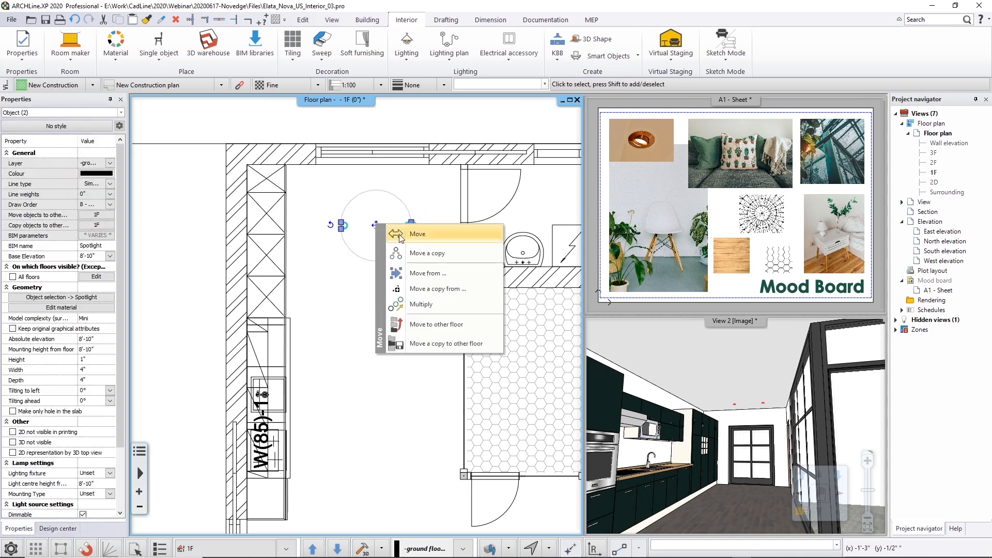
pyautogui.click(428, 308)
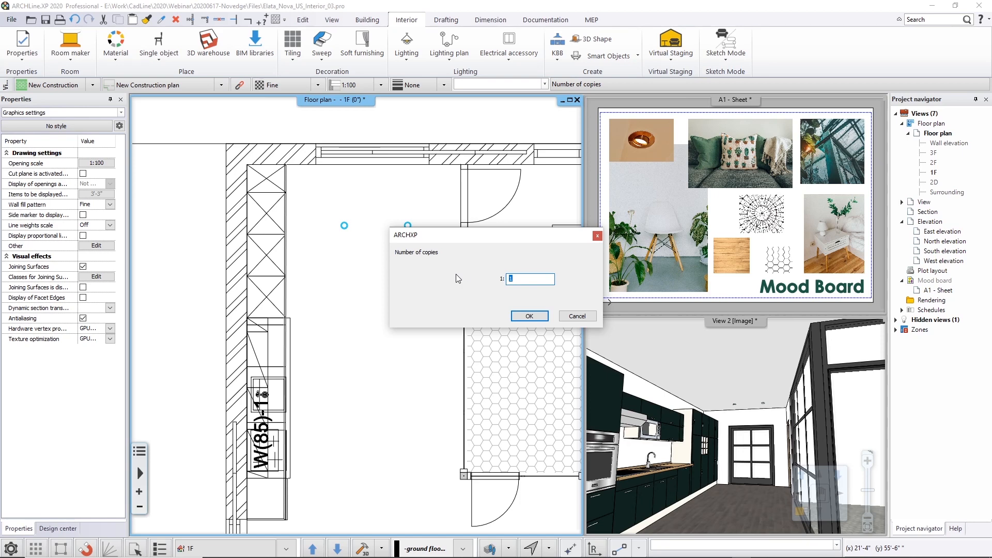
pyautogui.write('5')
pyautogui.click(529, 315)
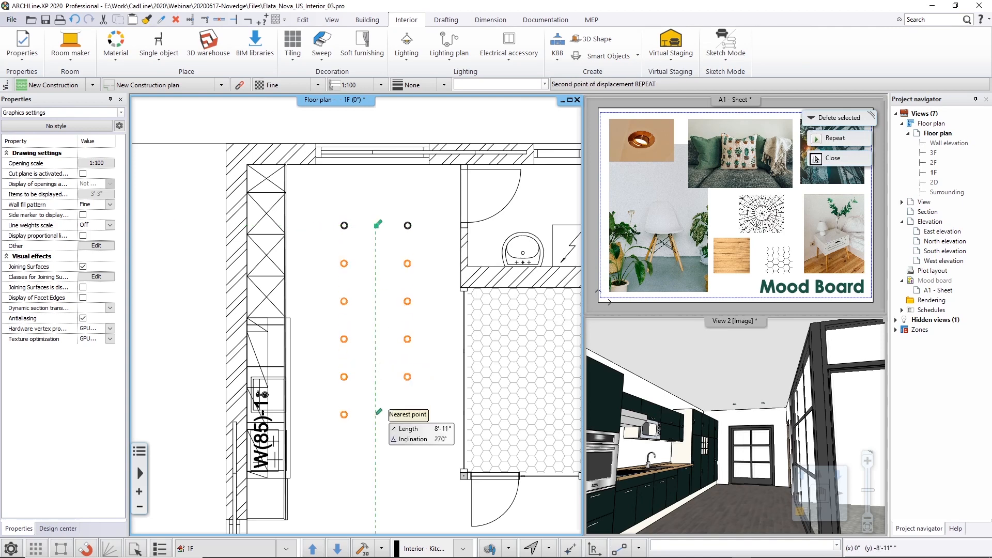
pyautogui.click(379, 481)
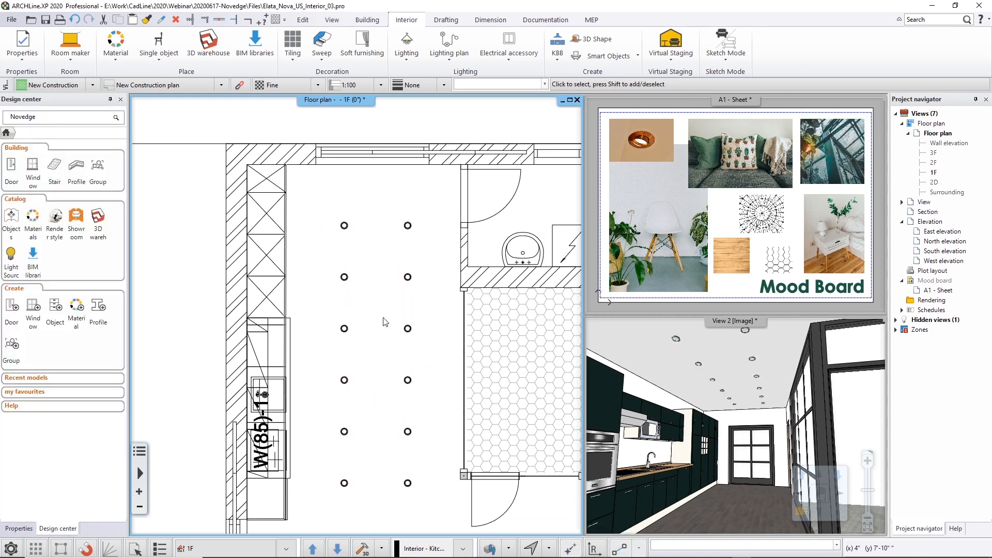
# Place 2 gang light switches from the library on the kitchen's upper wall beside the tall cabinets and on the bathroom partition wall.
pyautogui.moveTo(381, 318); pyautogui.dragTo(376, 320, button='middle')
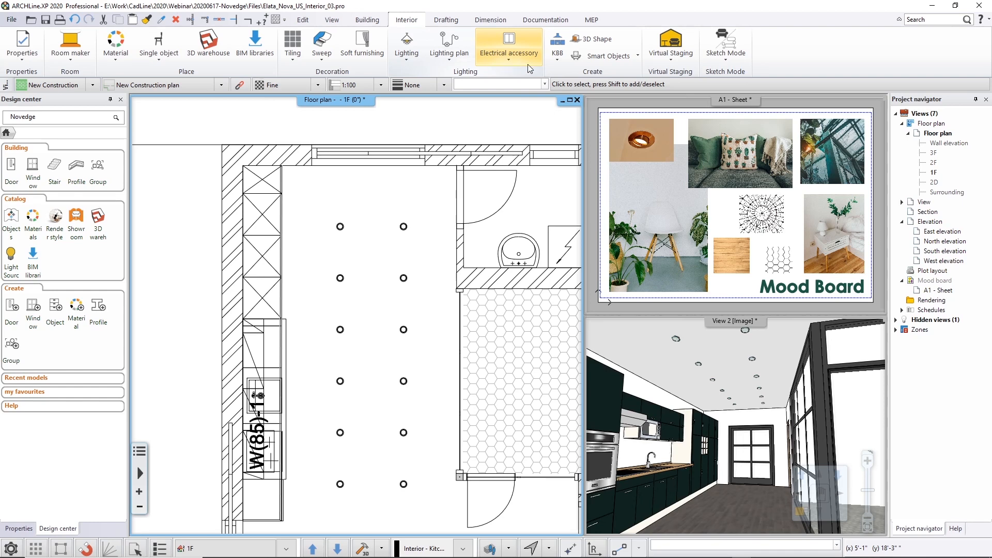
pyautogui.click(509, 60)
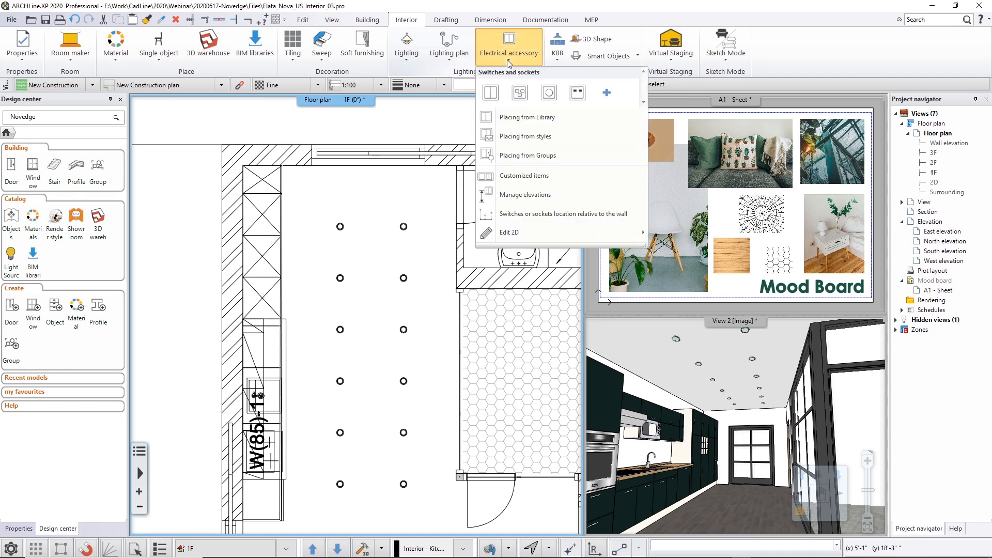
pyautogui.click(540, 119)
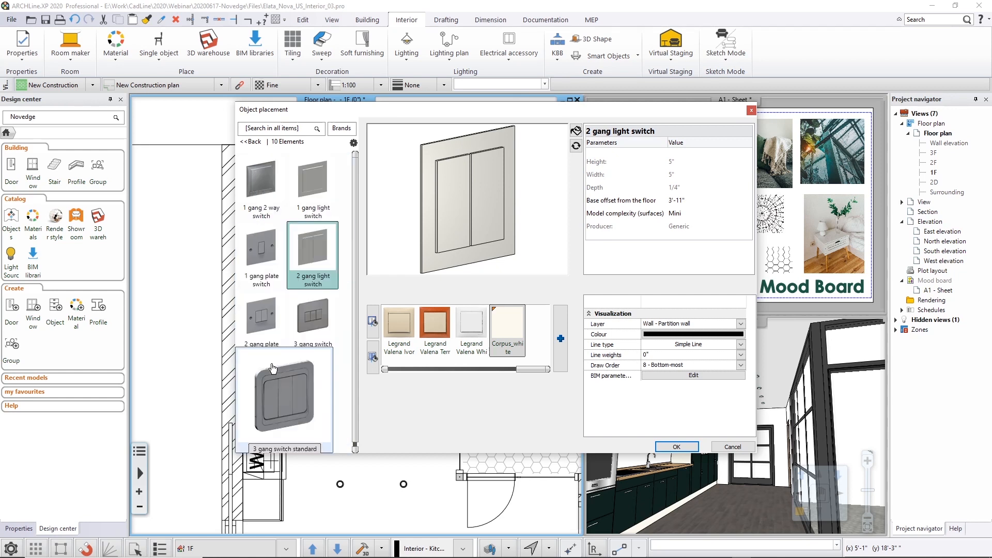
pyautogui.click(262, 249)
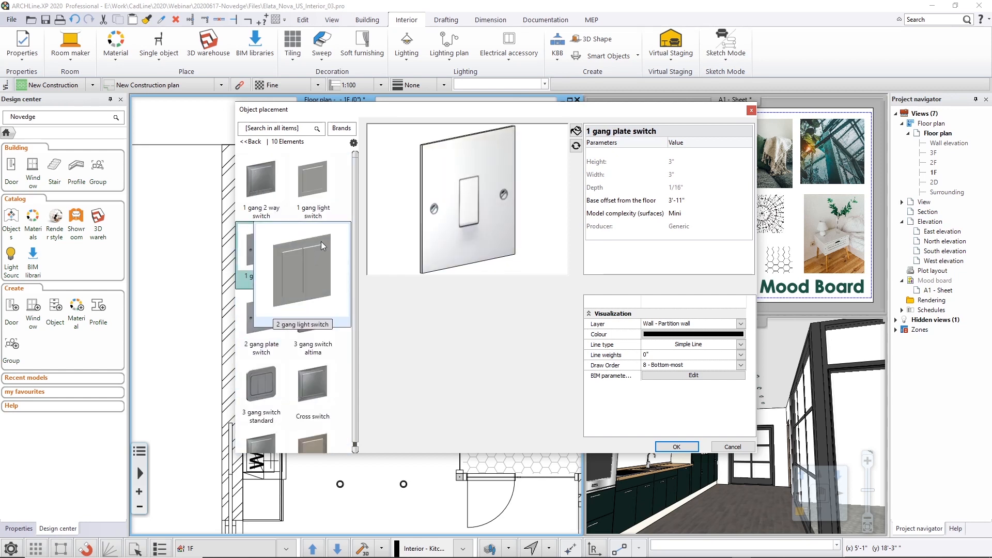
pyautogui.click(321, 241)
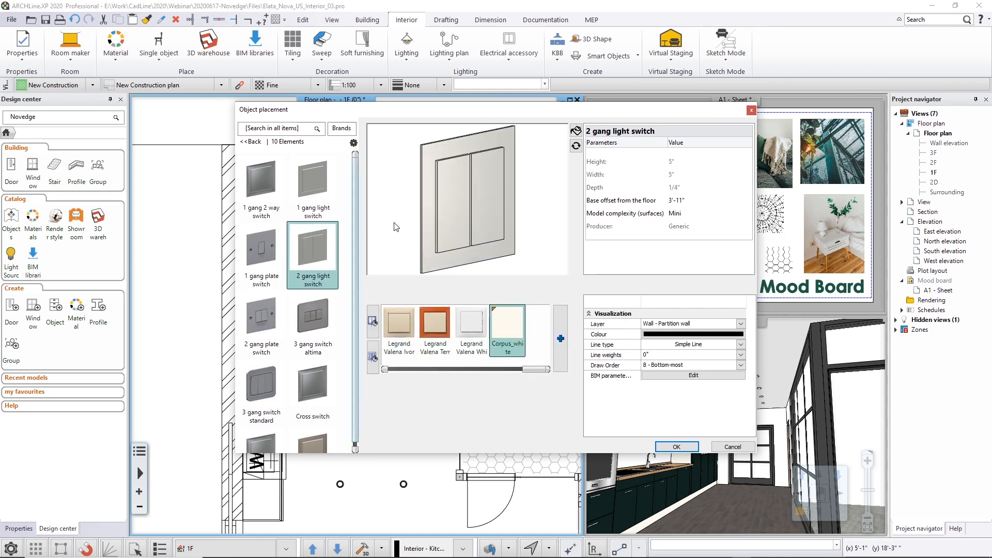
pyautogui.click(674, 446)
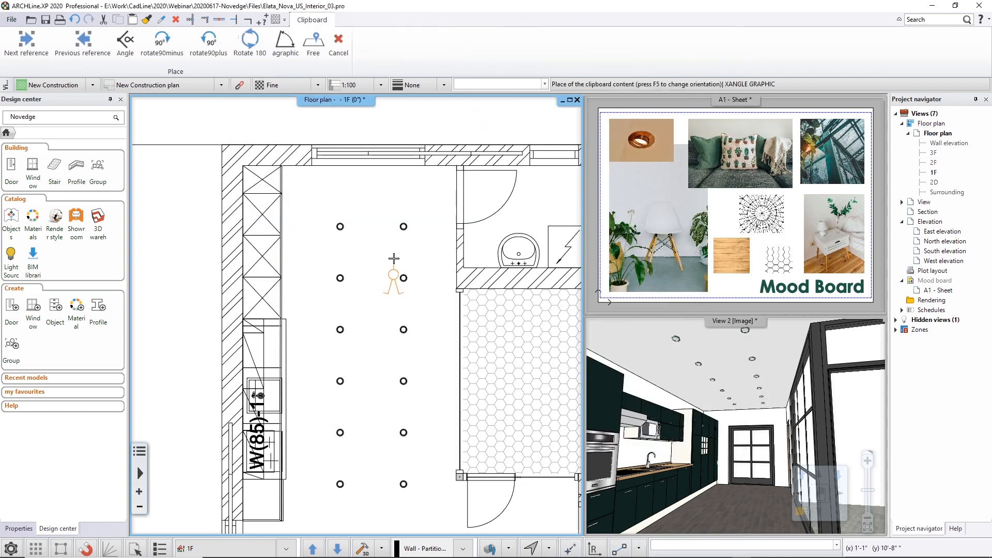
pyautogui.click(298, 167)
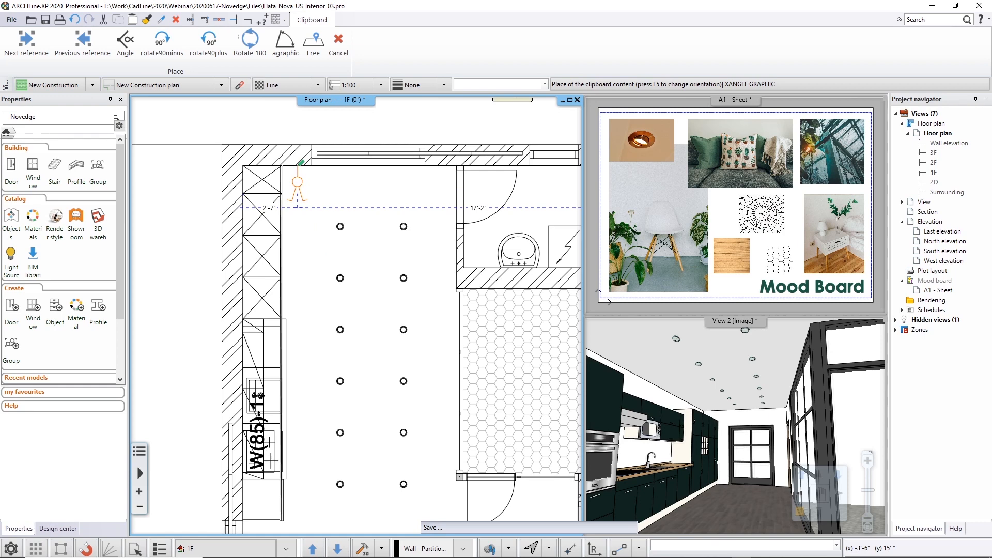
pyautogui.click(441, 256)
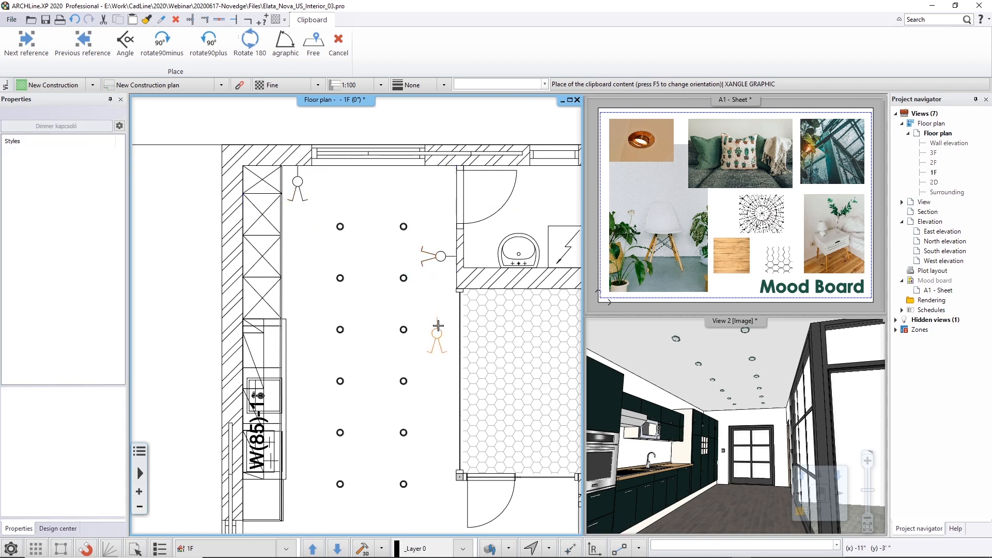
pyautogui.press('Escape')
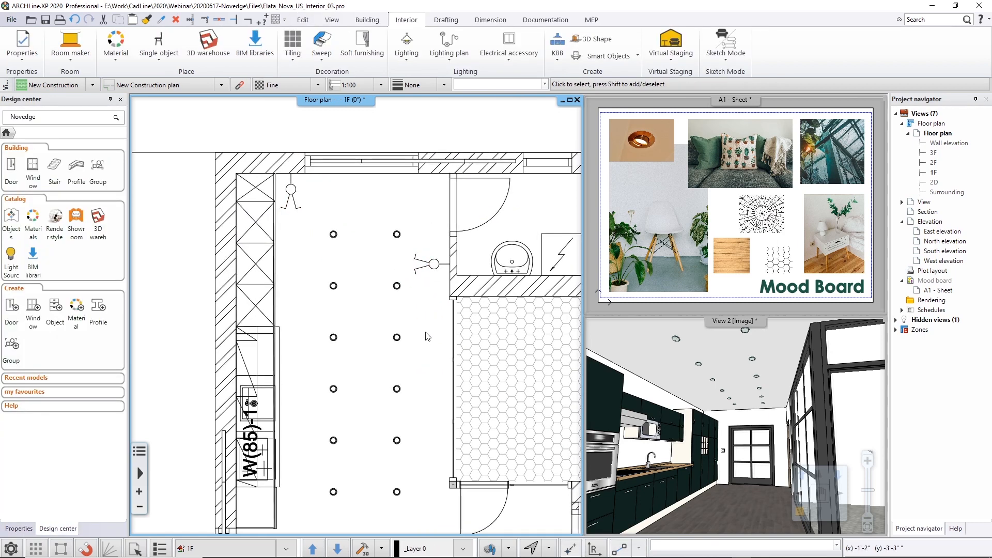
# Inspect the two placed light switches on the floor plan and in the 3D kitchen view.
pyautogui.click(297, 196)
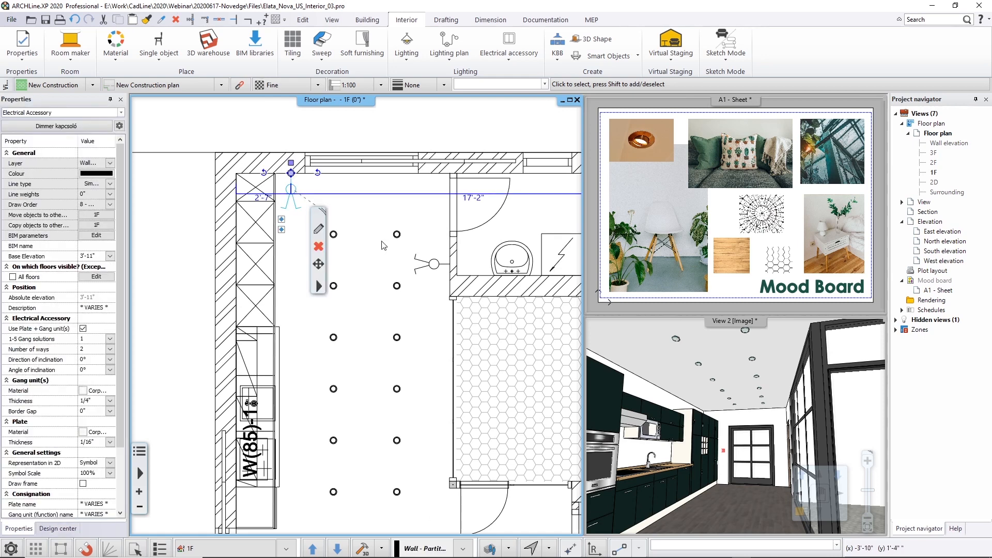
pyautogui.click(423, 260)
pyautogui.middleClick(395, 280)
pyautogui.press('Escape')
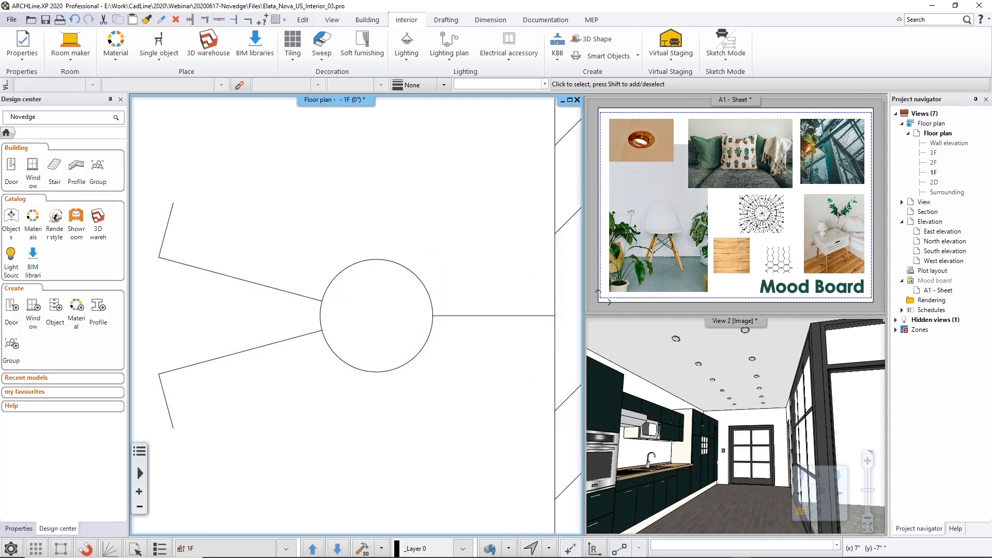
pyautogui.moveTo(718, 484); pyautogui.dragTo(674, 429)
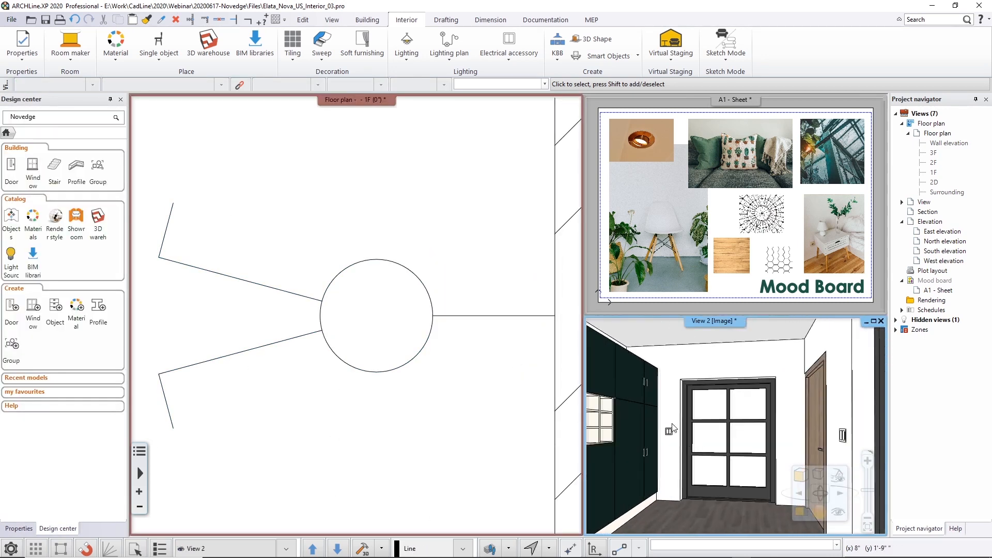
pyautogui.click(462, 380)
pyautogui.scroll(-8, 436, 370)
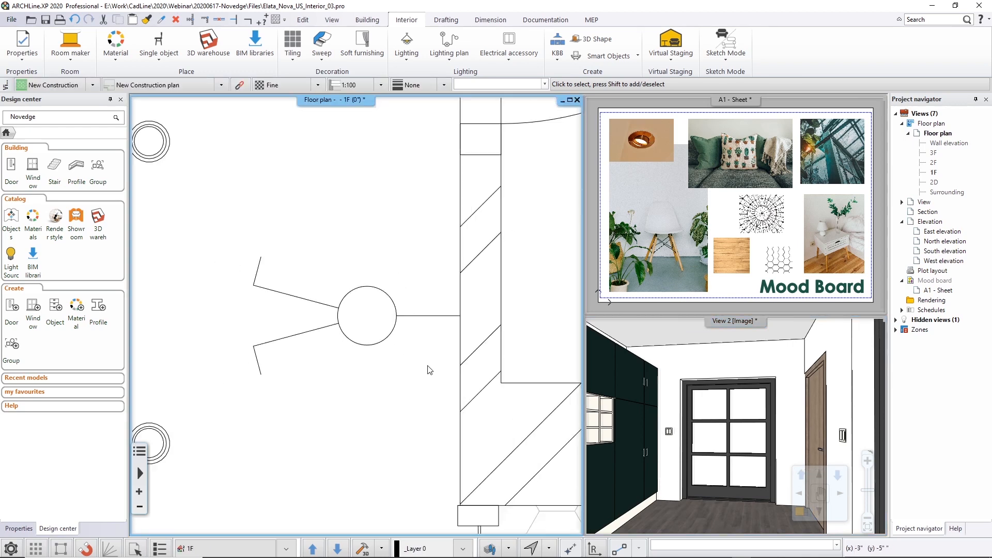
pyautogui.moveTo(322, 333); pyautogui.dragTo(438, 299, button='middle')
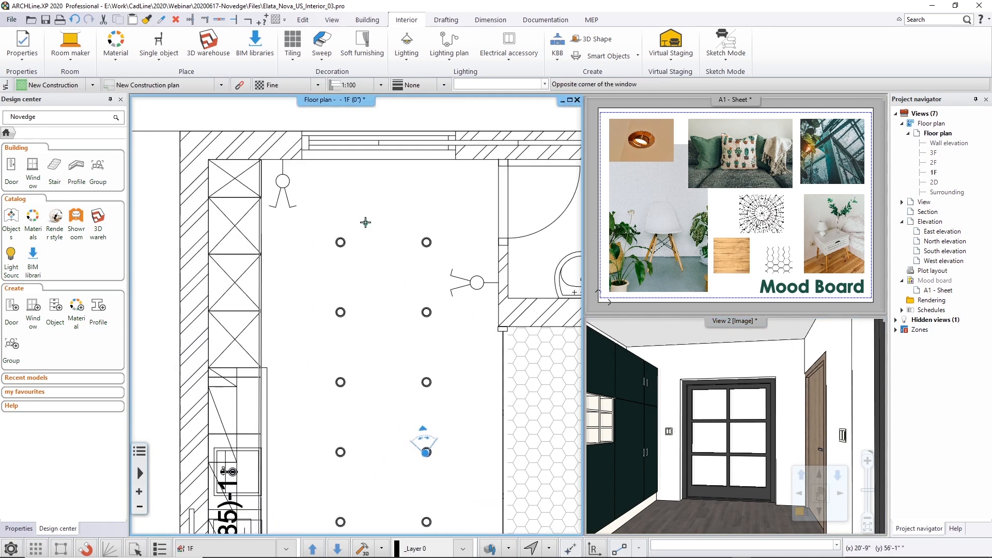
# Assign the upper-wall switch to the kitchen lamps, connecting the left column's first five spotlights in order from the top.
pyautogui.click(448, 61)
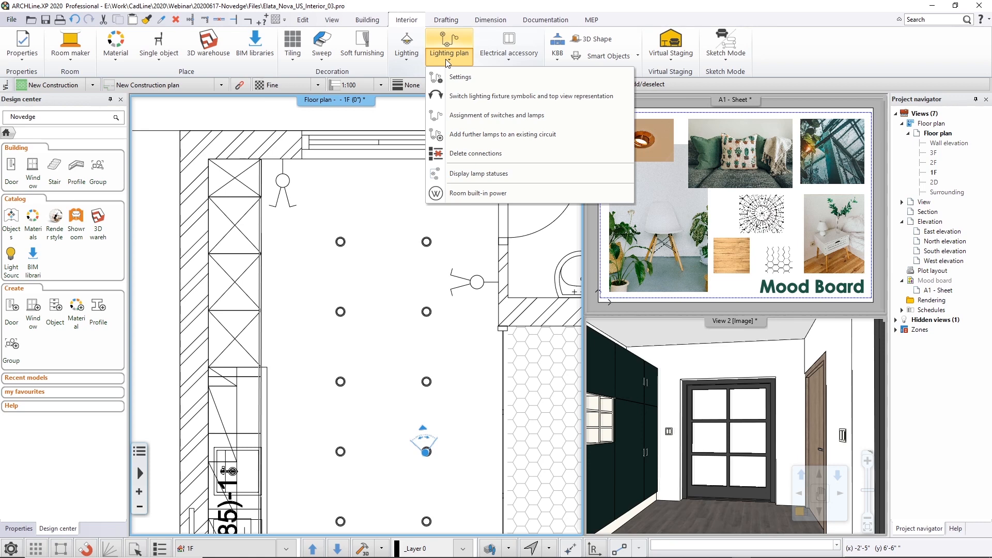
pyautogui.click(478, 114)
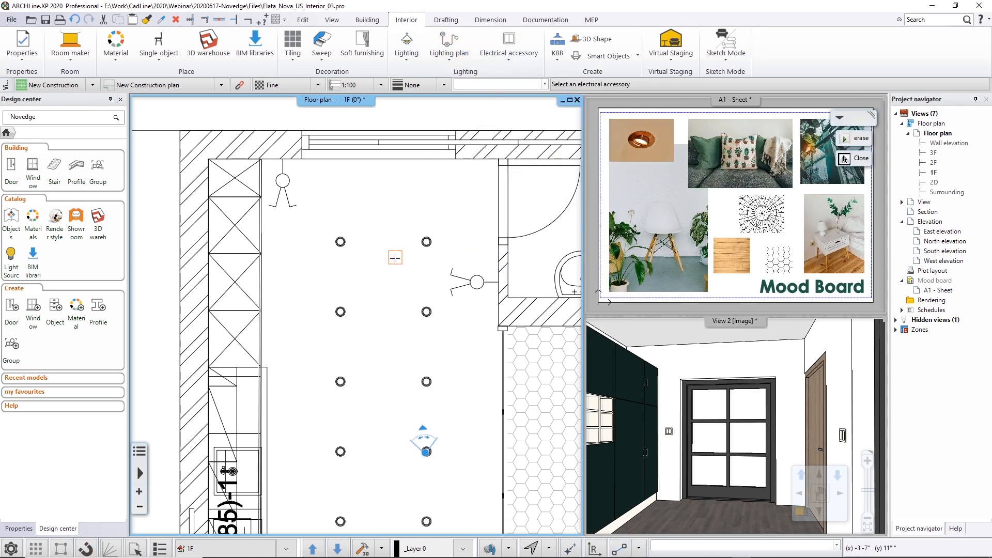
pyautogui.click(288, 208)
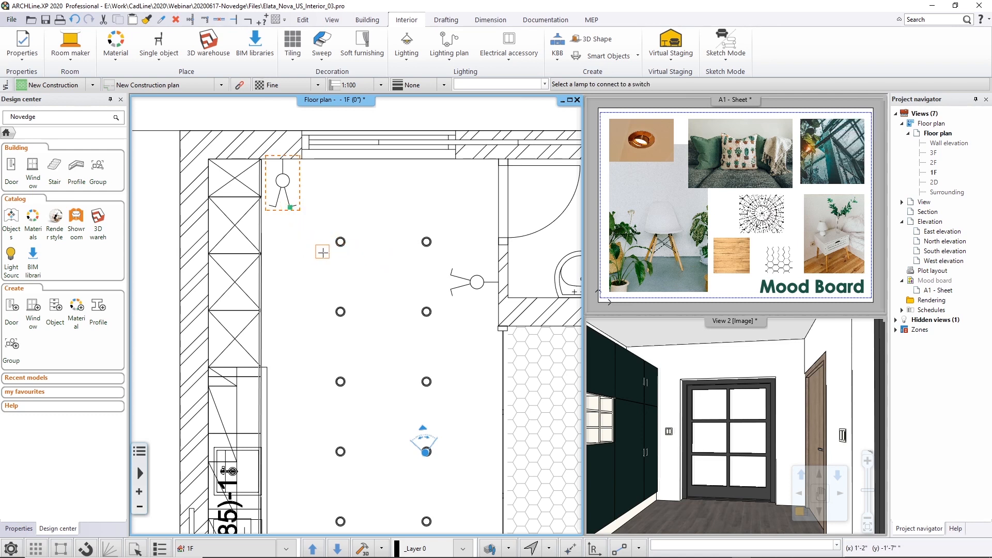
pyautogui.click(340, 242)
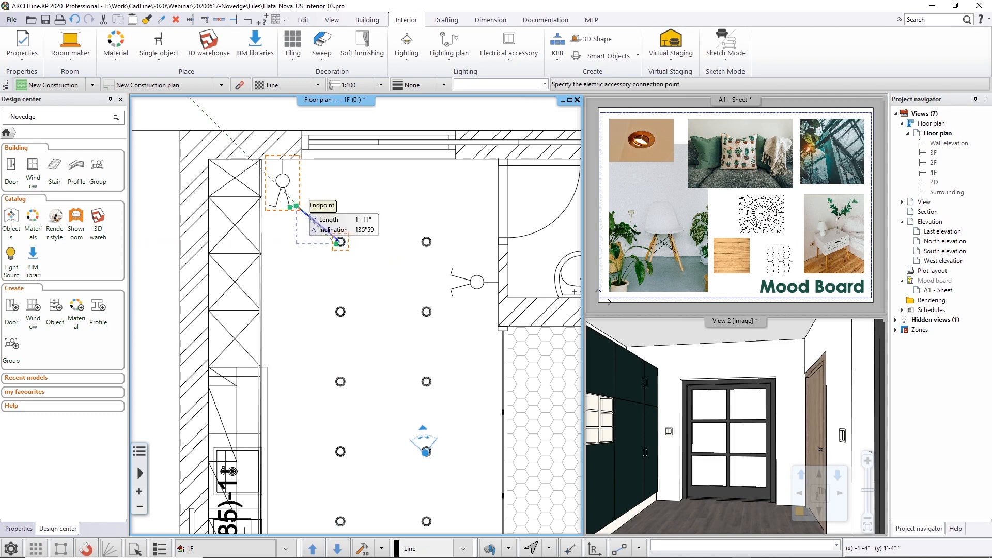
pyautogui.click(296, 207)
pyautogui.click(340, 311)
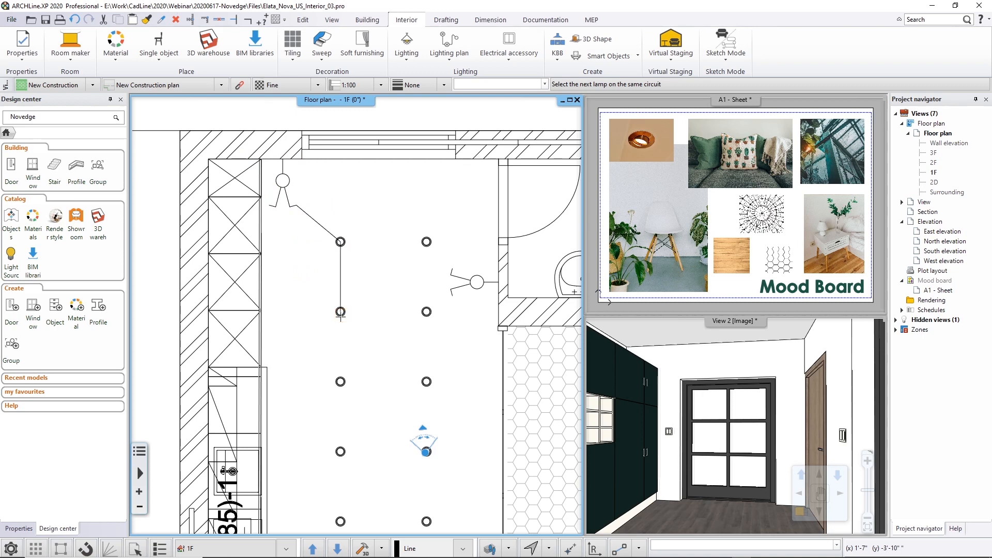
pyautogui.click(341, 381)
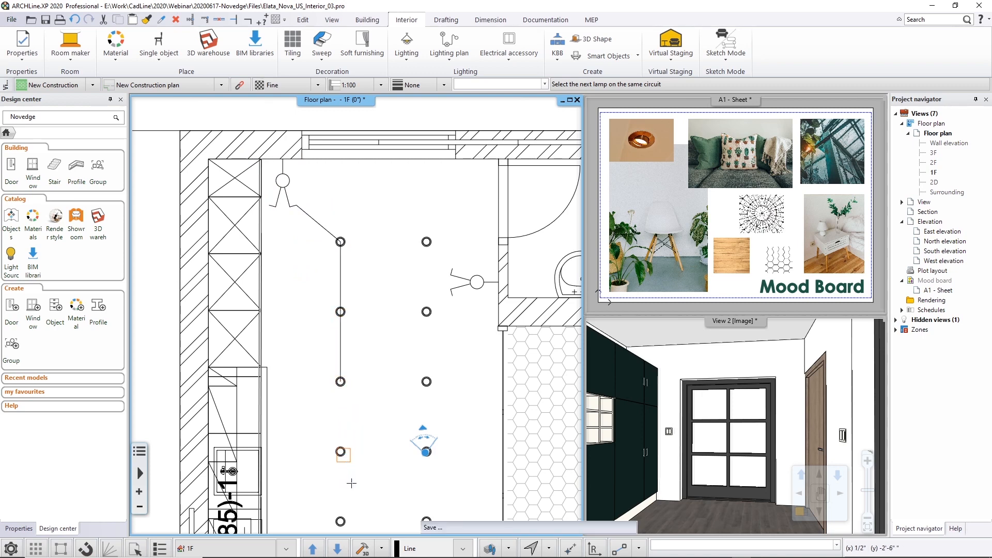
pyautogui.click(342, 452)
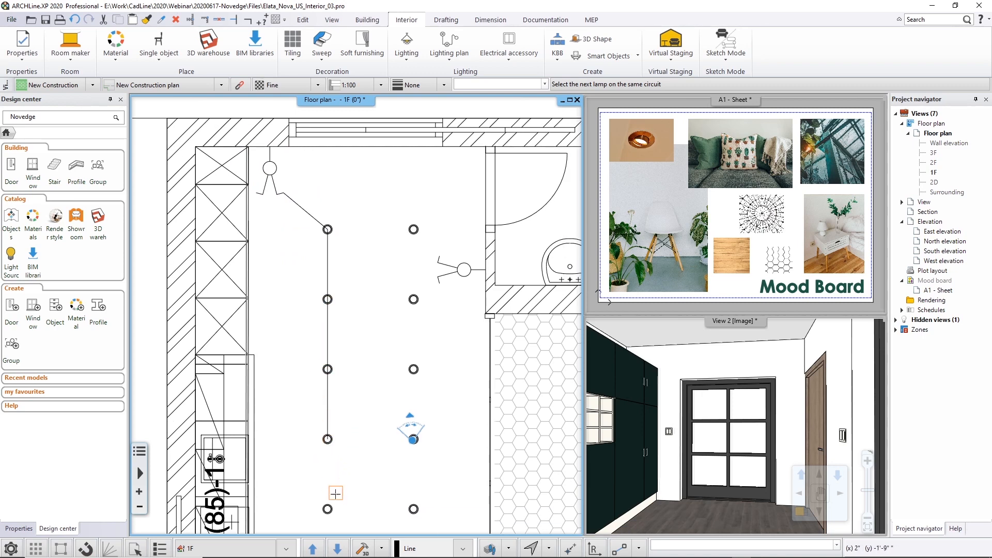
pyautogui.click(343, 509)
# Extend the circuit across to the right column's fifth spotlight and up through the lamps above it.
pyautogui.click(414, 509)
pyautogui.click(415, 440)
pyautogui.click(414, 370)
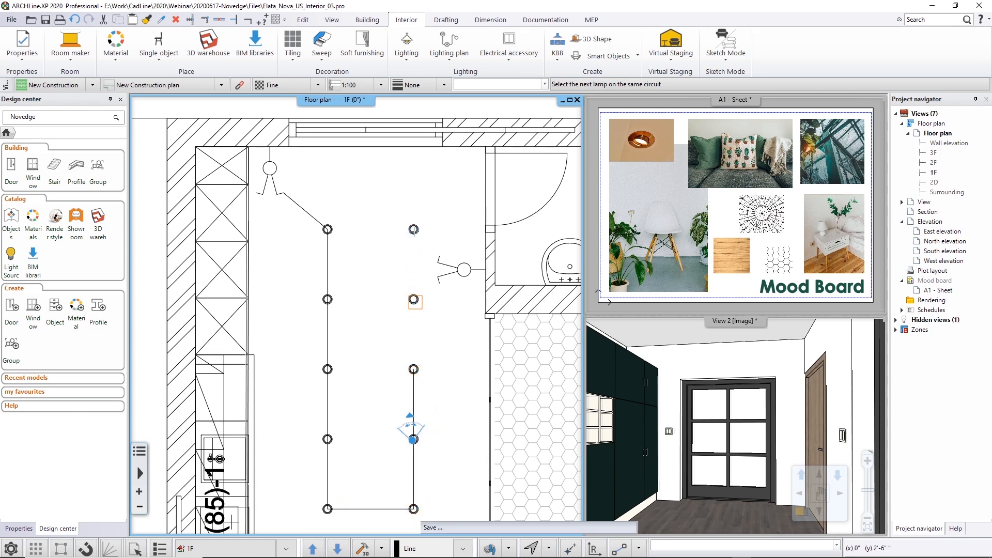
pyautogui.click(414, 299)
pyautogui.click(414, 229)
pyautogui.press('Escape')
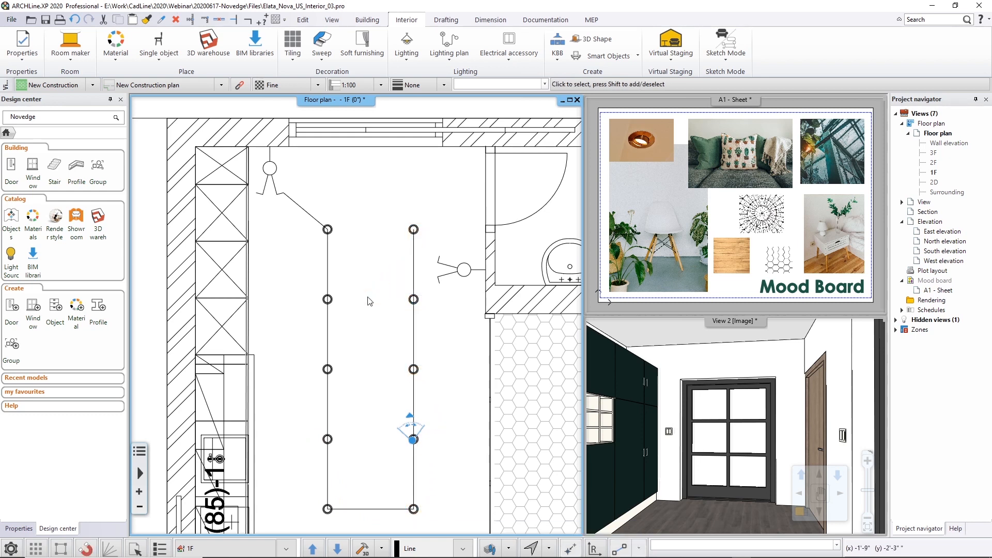
# Try deleting the kitchen spotlights' circuit connections on the floor plan, and undo the deletion.
pyautogui.scroll(-2, 380, 304)
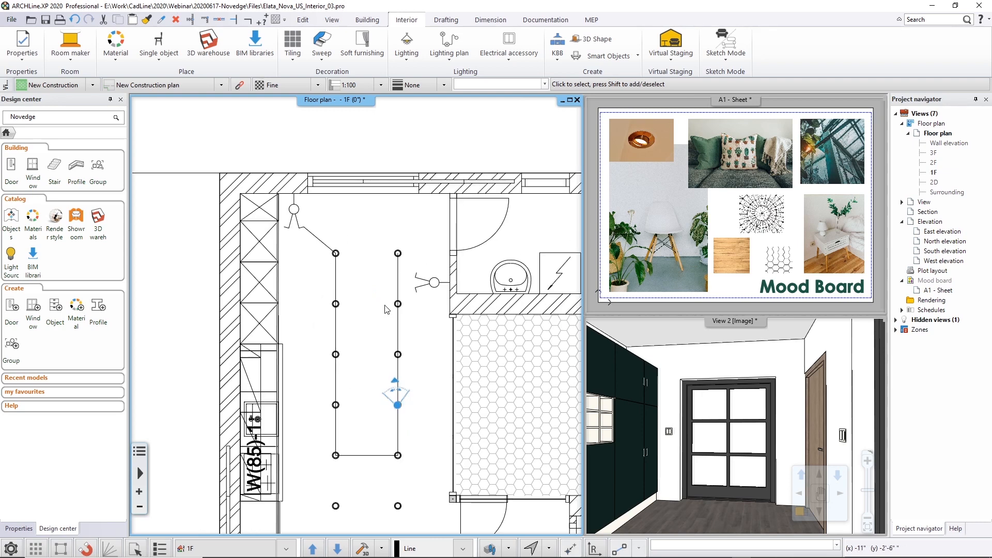
pyautogui.click(398, 287)
pyautogui.press('Escape')
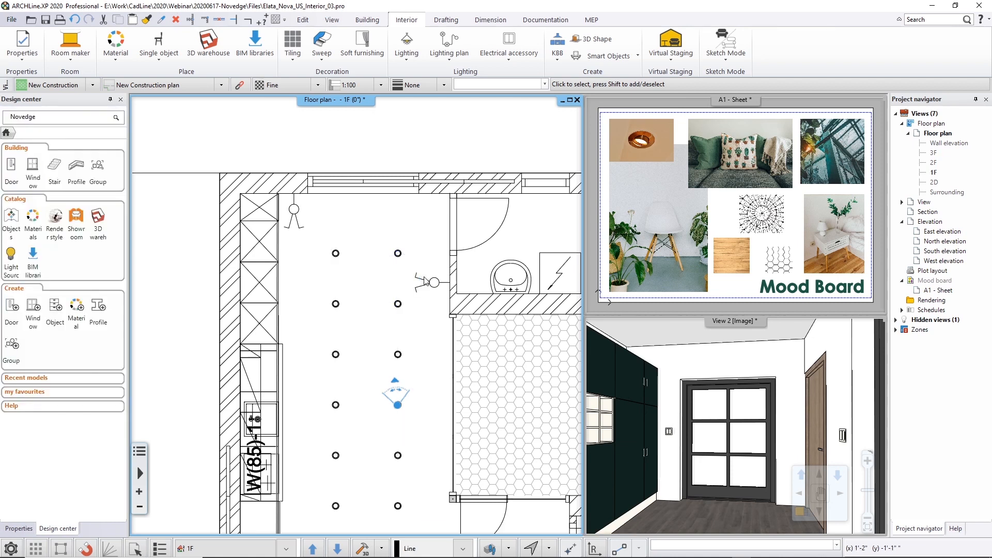
pyautogui.click(79, 22)
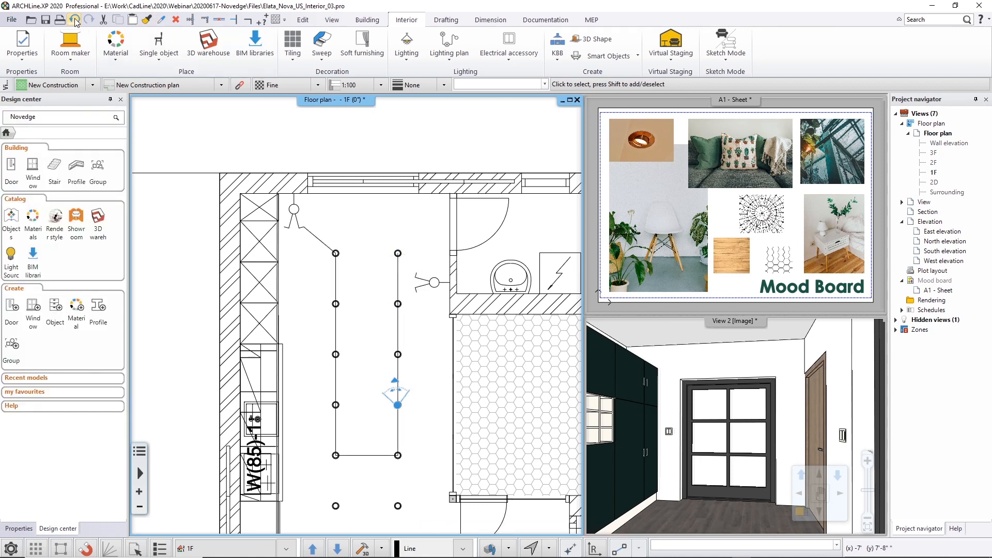
pyautogui.click(79, 22)
# Display the lamp statuses on the floor plan to check which spotlights and switches are connected.
pyautogui.click(449, 49)
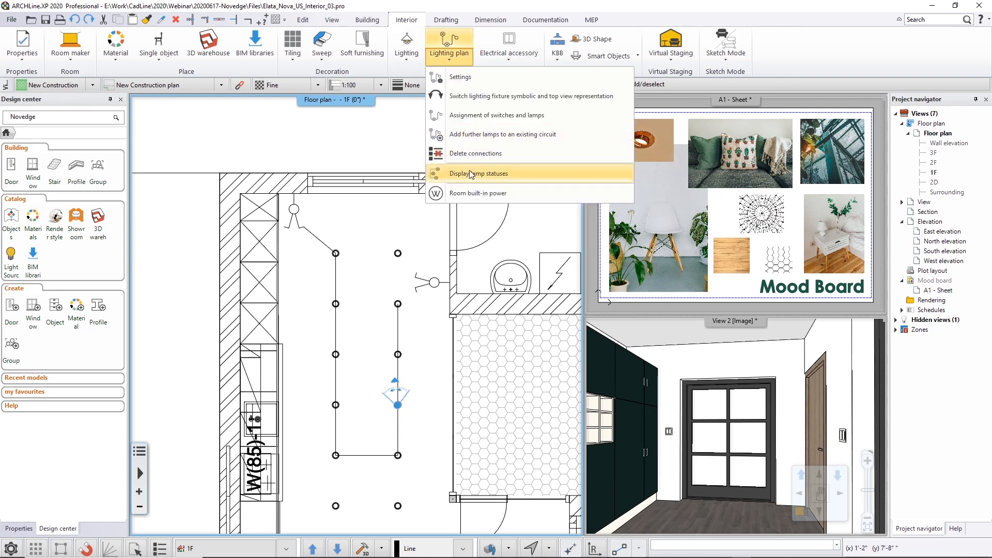
pyautogui.click(532, 173)
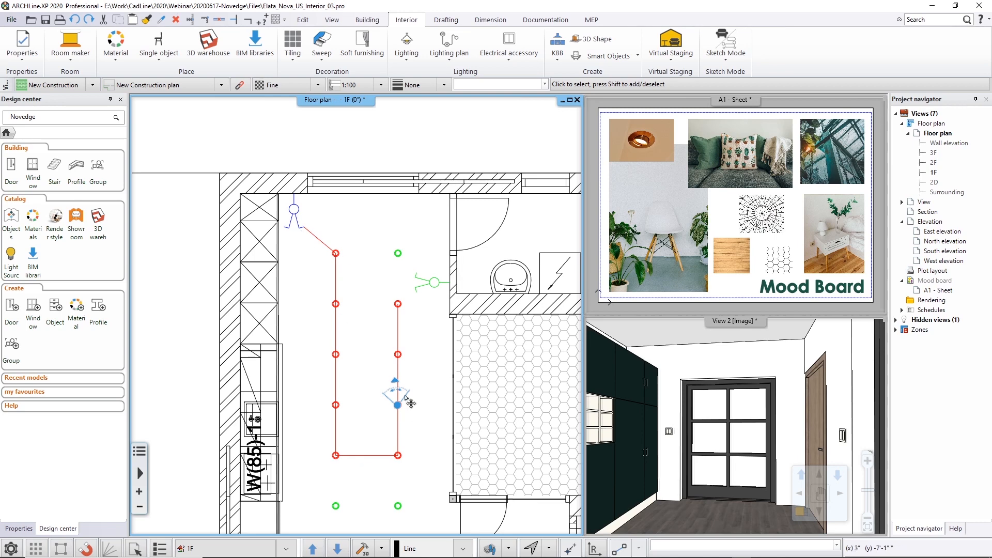
pyautogui.moveTo(329, 402); pyautogui.dragTo(326, 345, button='middle')
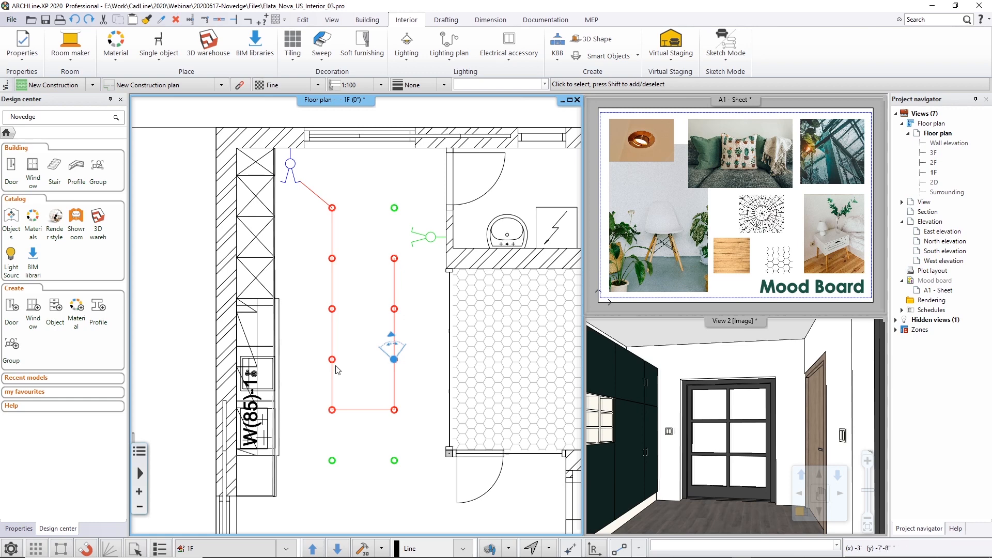
pyautogui.click(358, 272)
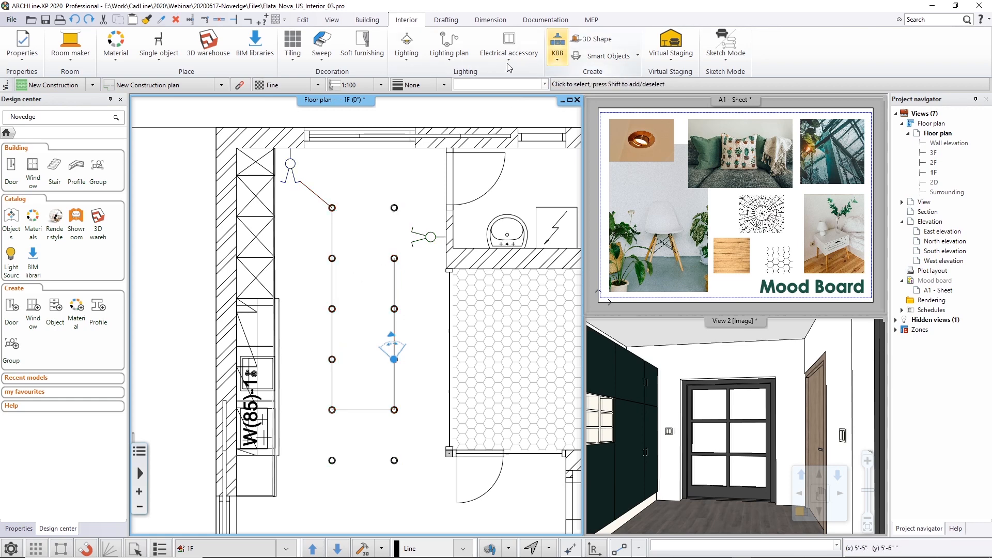
pyautogui.click(448, 61)
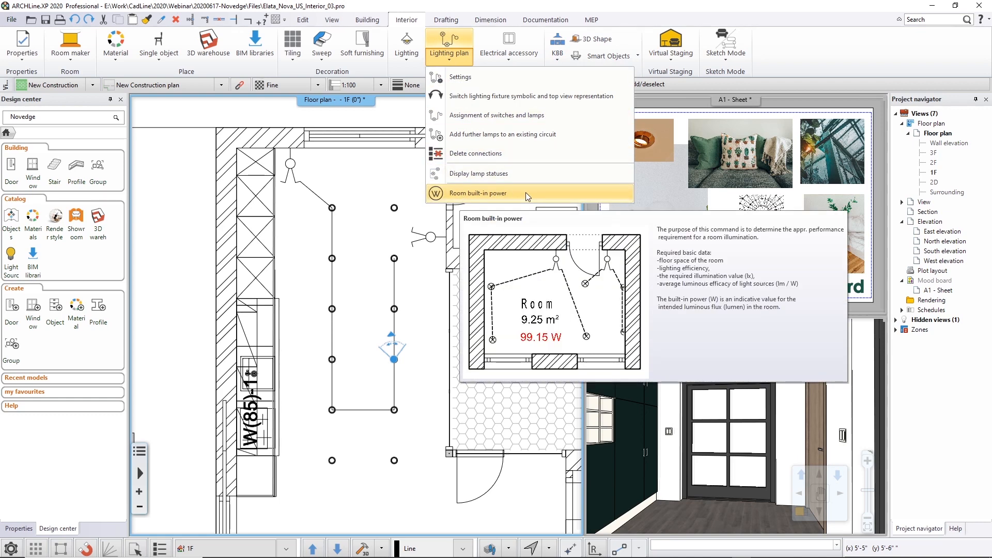
pyautogui.click(526, 192)
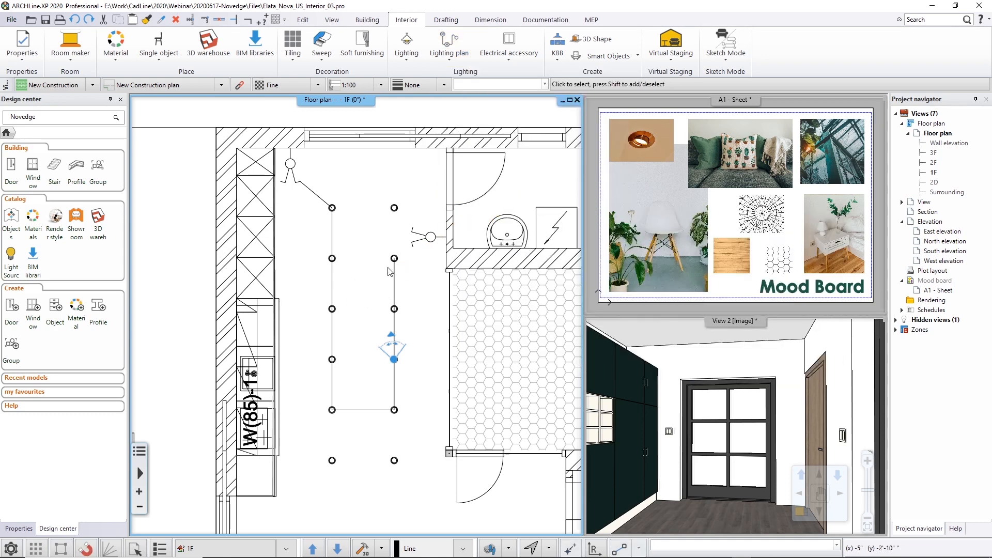
pyautogui.scroll(-3, 322, 281)
pyautogui.moveTo(365, 353); pyautogui.dragTo(357, 299, button='middle')
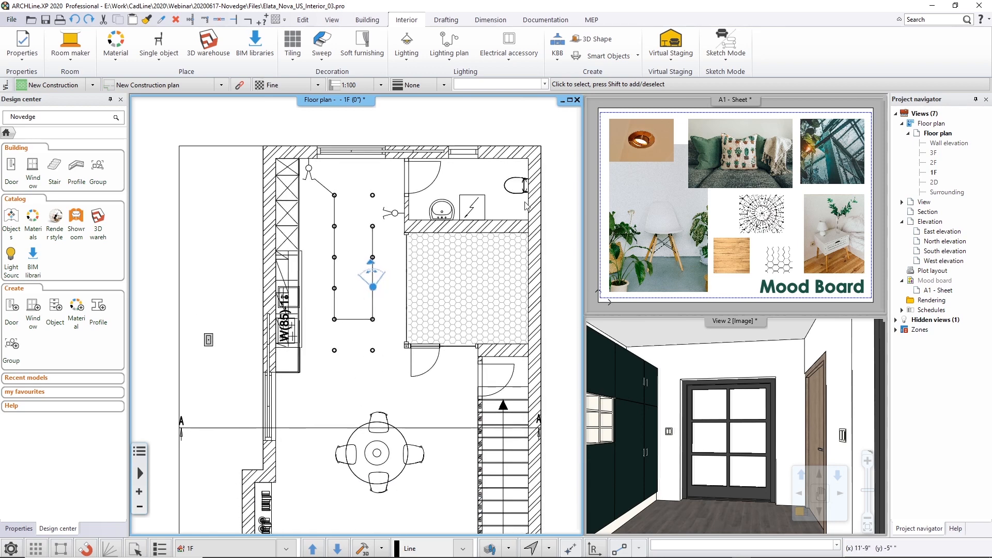
# Open the Room by walls property settings and accept them with the DIN 277 norm.
pyautogui.click(367, 20)
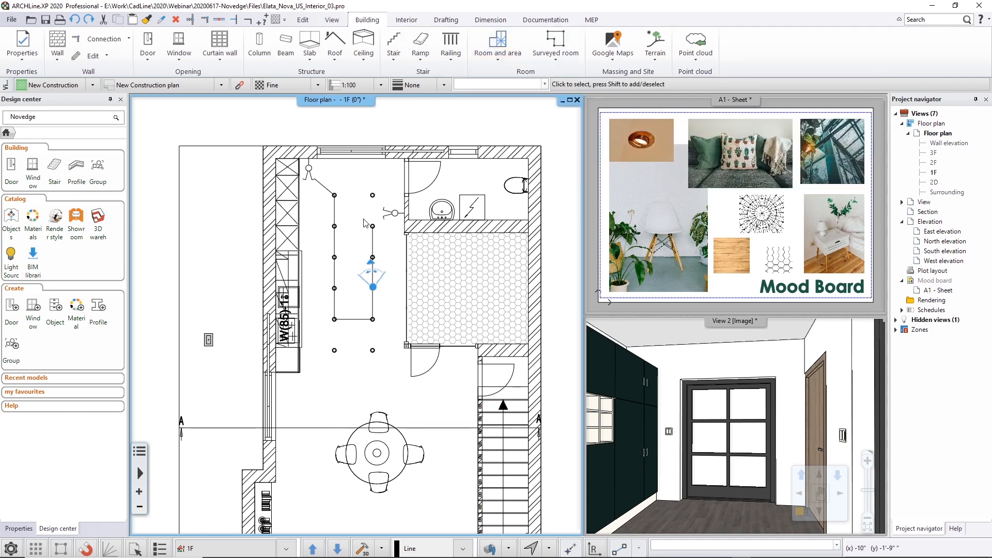
pyautogui.scroll(-5, 376, 270)
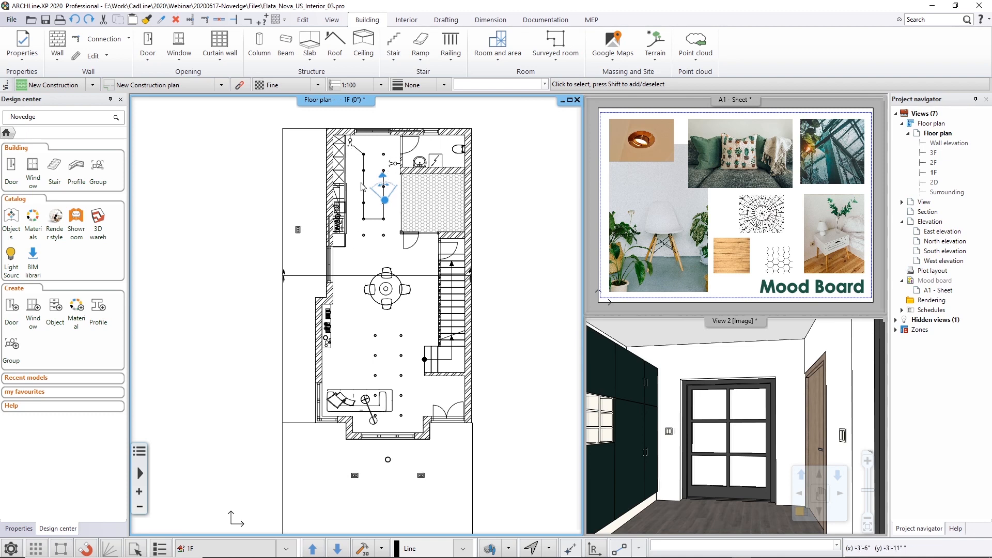
pyautogui.click(498, 60)
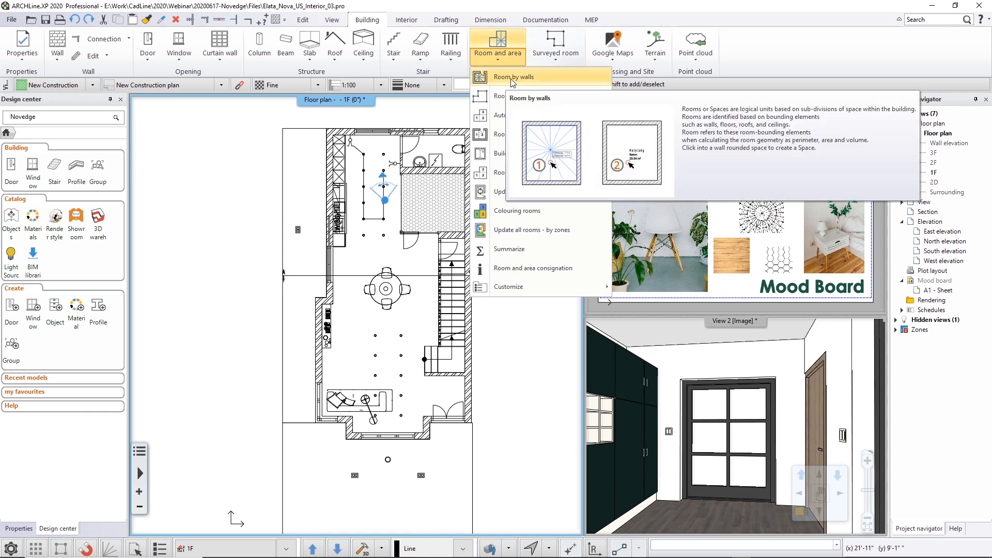
pyautogui.rightClick(511, 79)
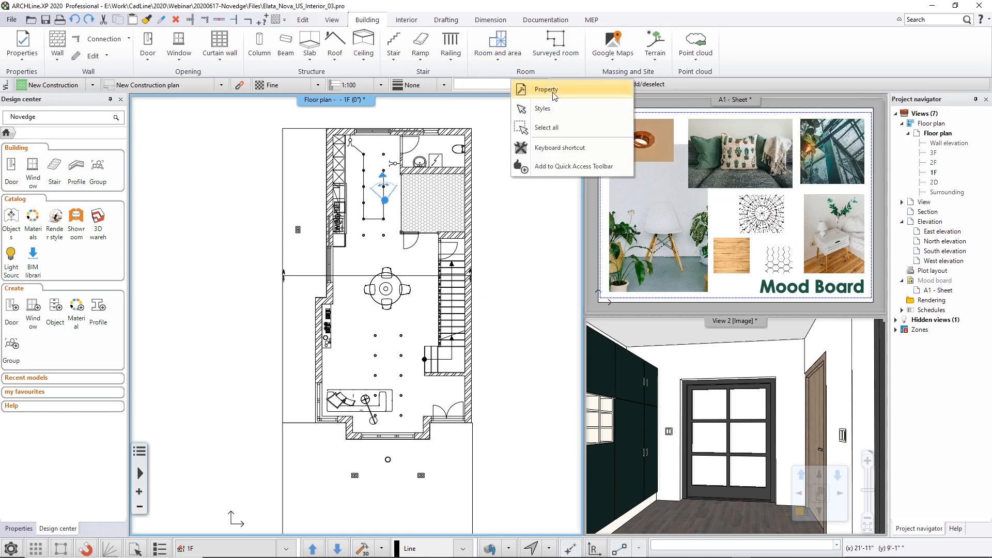
pyautogui.click(553, 93)
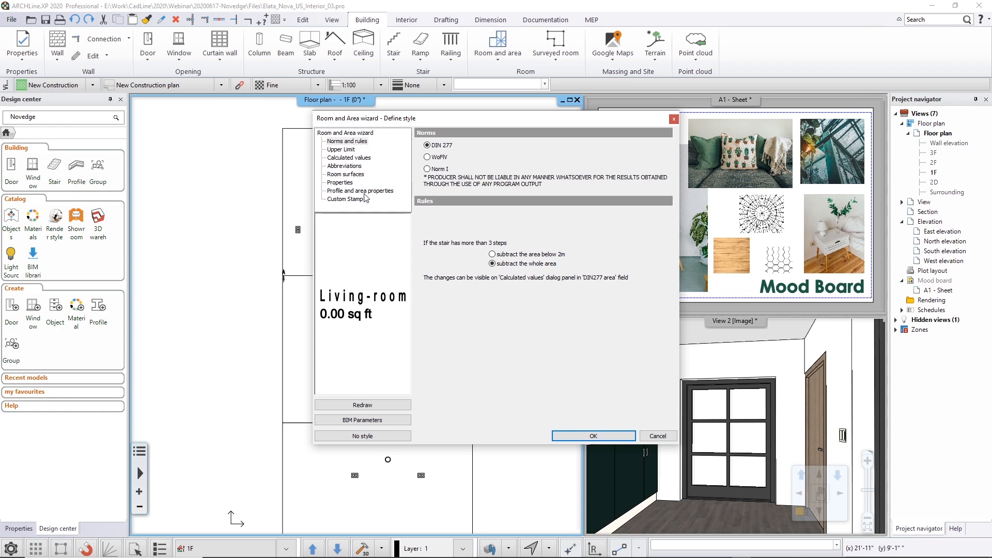
pyautogui.click(575, 430)
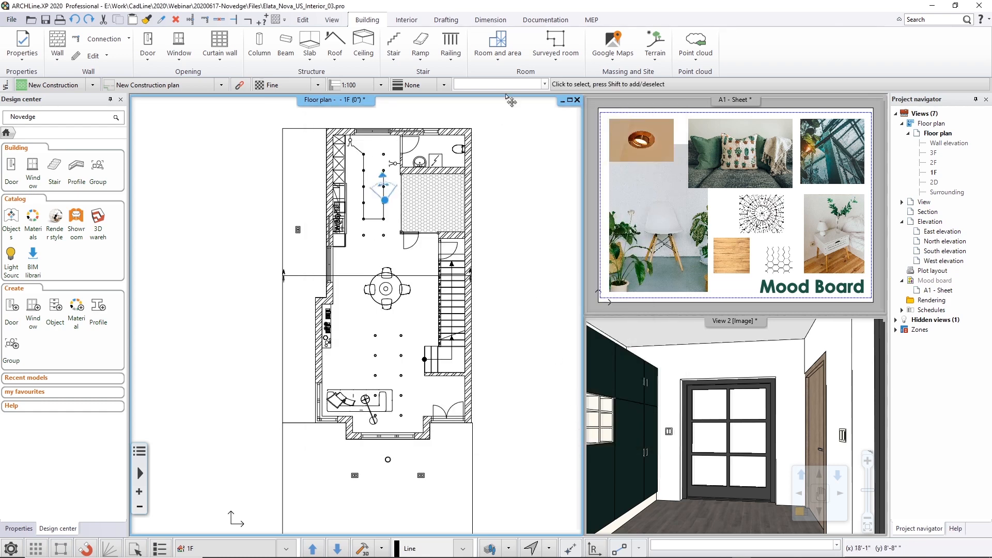
# Create a room by walls in the open living space, placing its Living-room stamp just below the dining table.
pyautogui.click(496, 41)
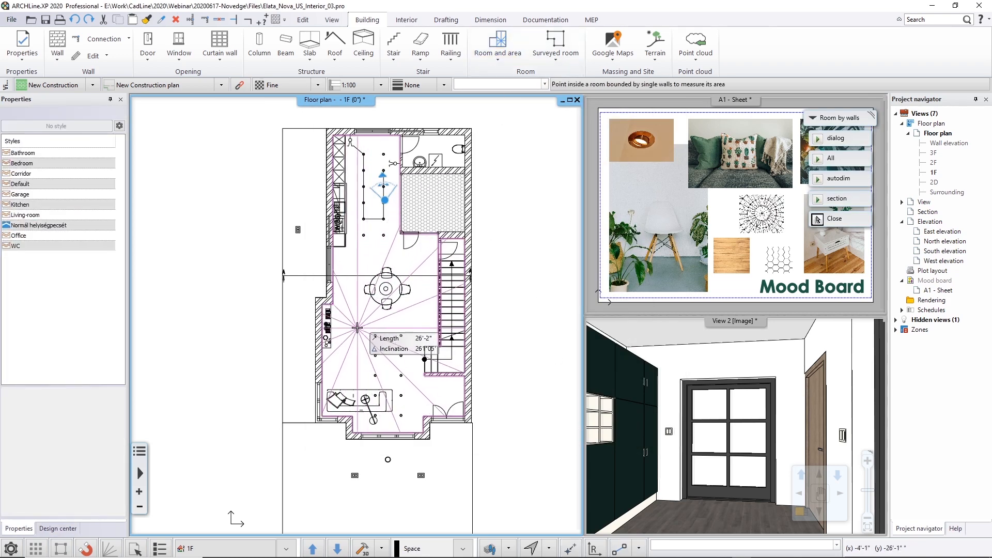
pyautogui.click(383, 332)
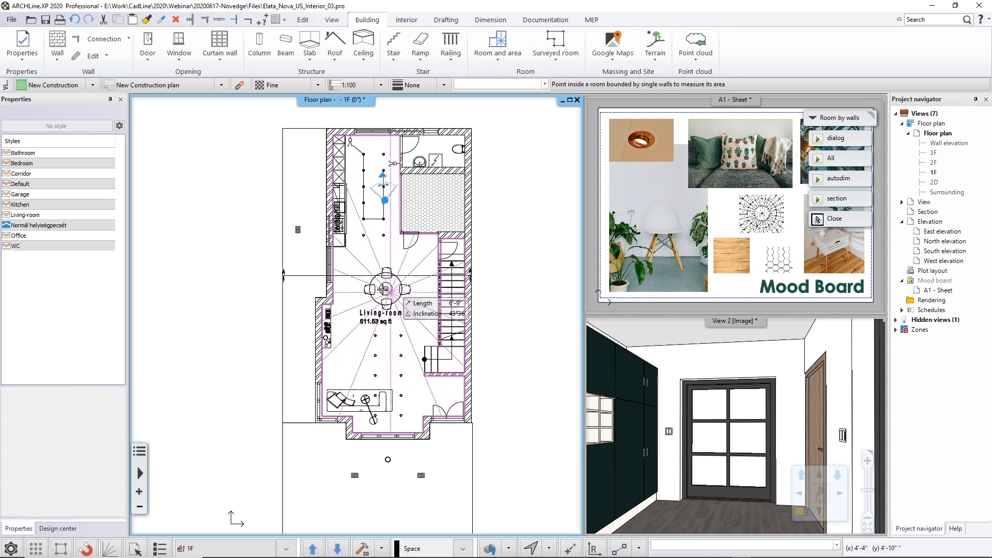
pyautogui.scroll(3, 427, 364)
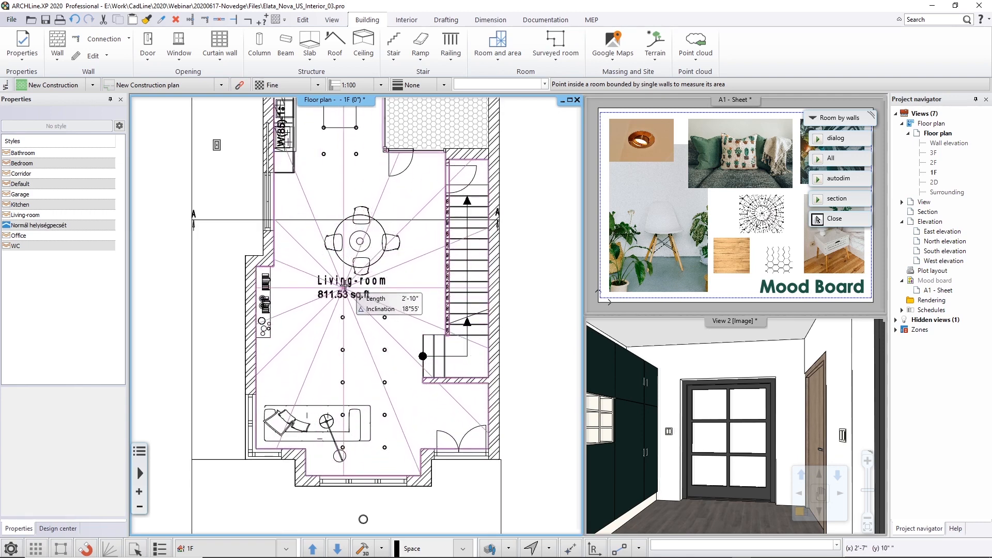
pyautogui.press('Escape')
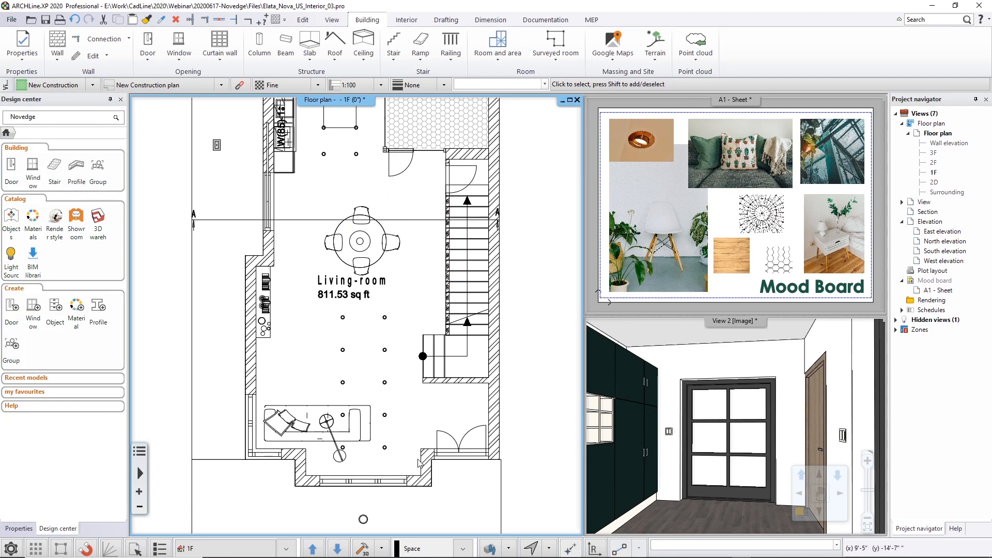
# Open the Room built-in power calculation for the Living-room stamp on the floor plan.
pyautogui.moveTo(354, 207); pyautogui.dragTo(386, 342, button='middle')
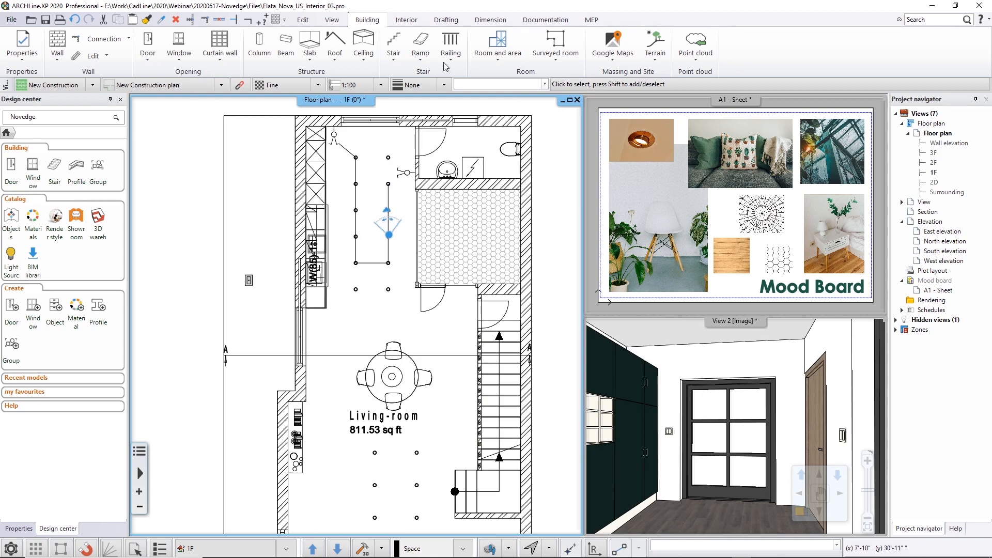
pyautogui.click(408, 20)
pyautogui.click(445, 61)
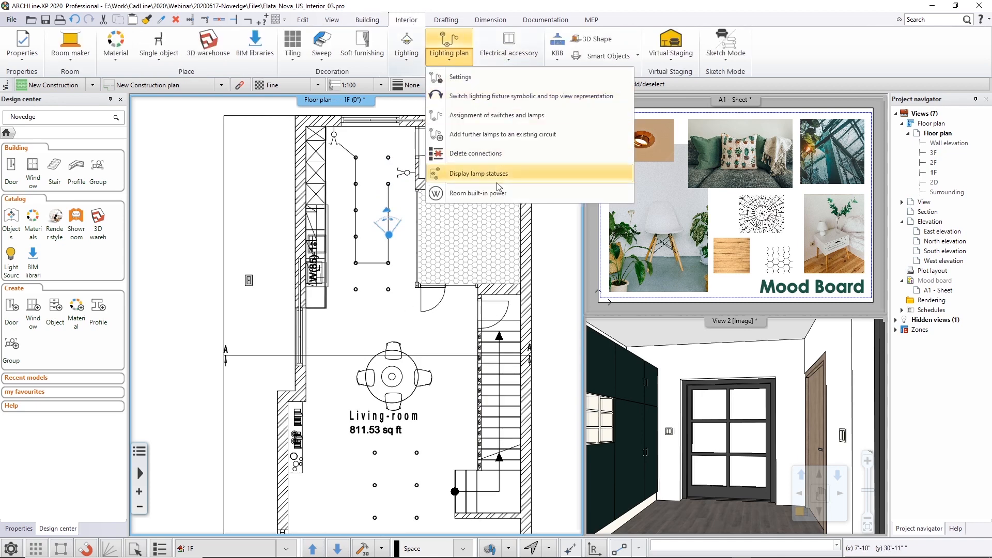
pyautogui.click(495, 192)
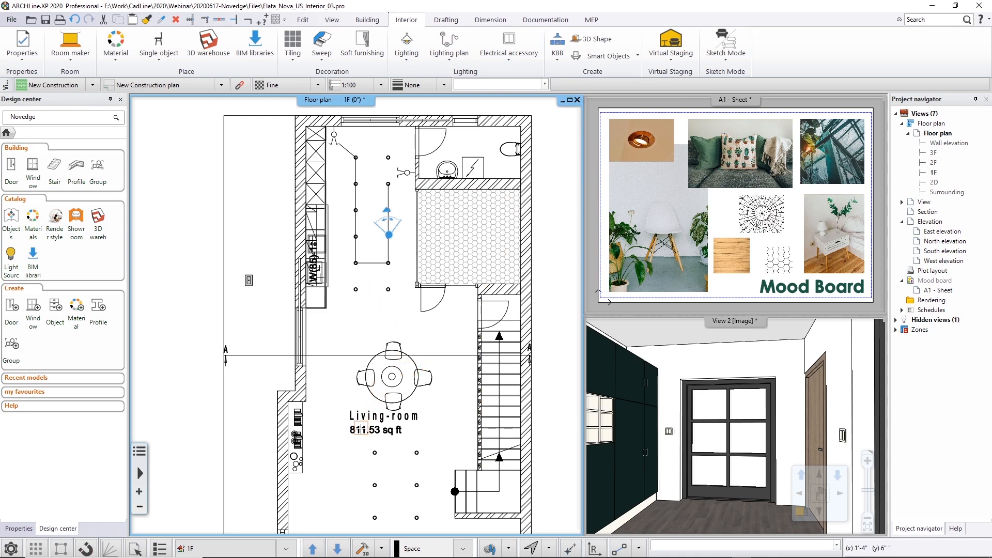
pyautogui.click(361, 430)
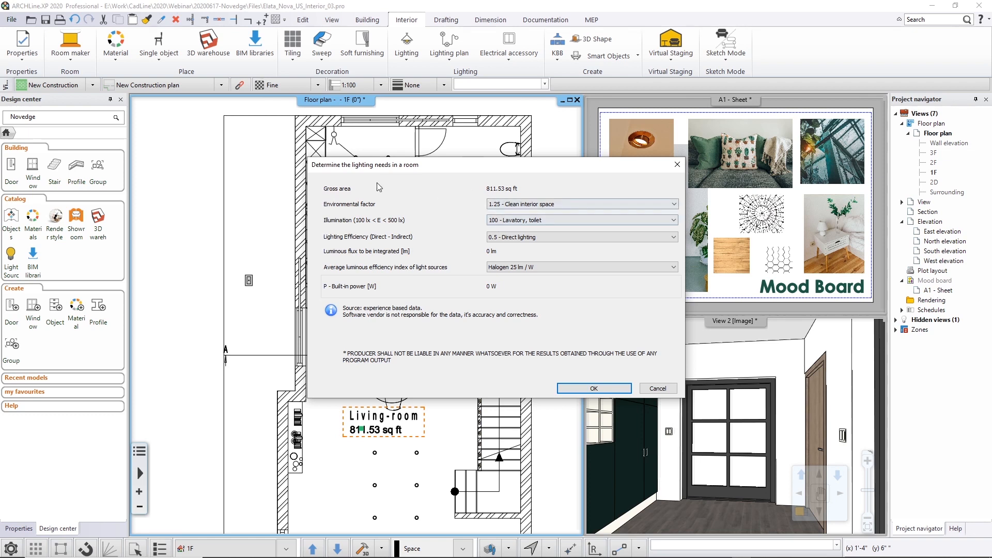
# Try a lighting calculation with 300 - Community spaces, 0.5 - Direct lighting and Compact fluorescent lamp 70 lm/W, and cancel it.
pyautogui.click(516, 222)
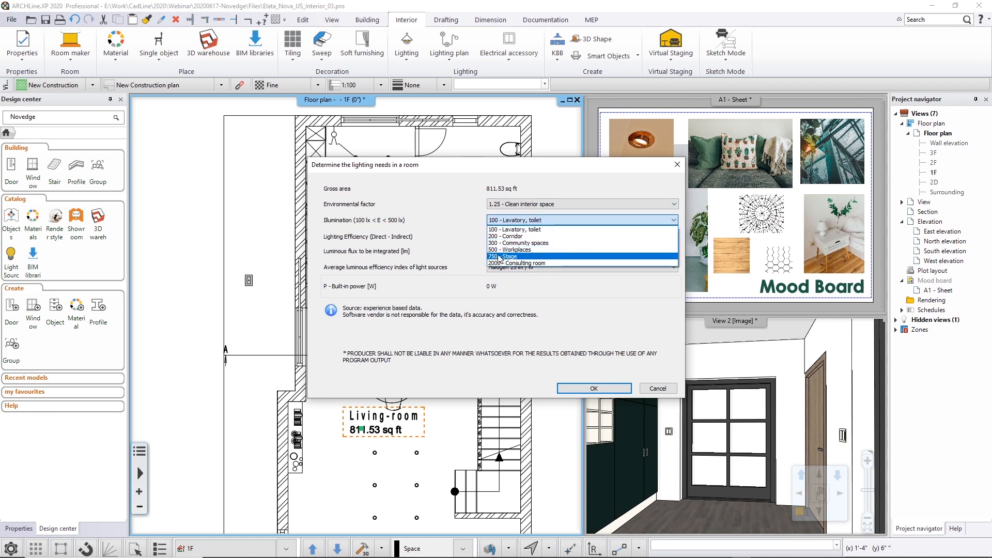
pyautogui.click(504, 243)
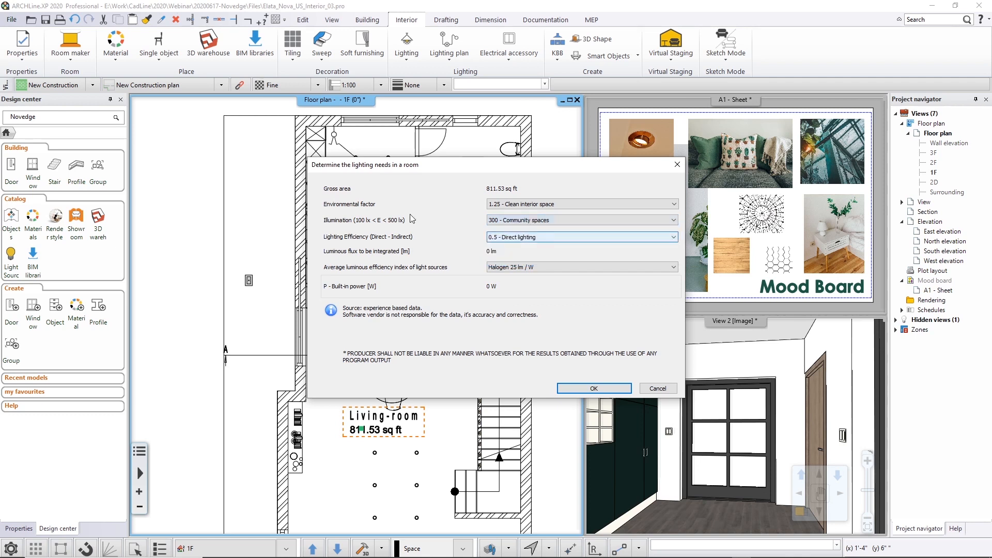
pyautogui.click(494, 238)
pyautogui.click(495, 247)
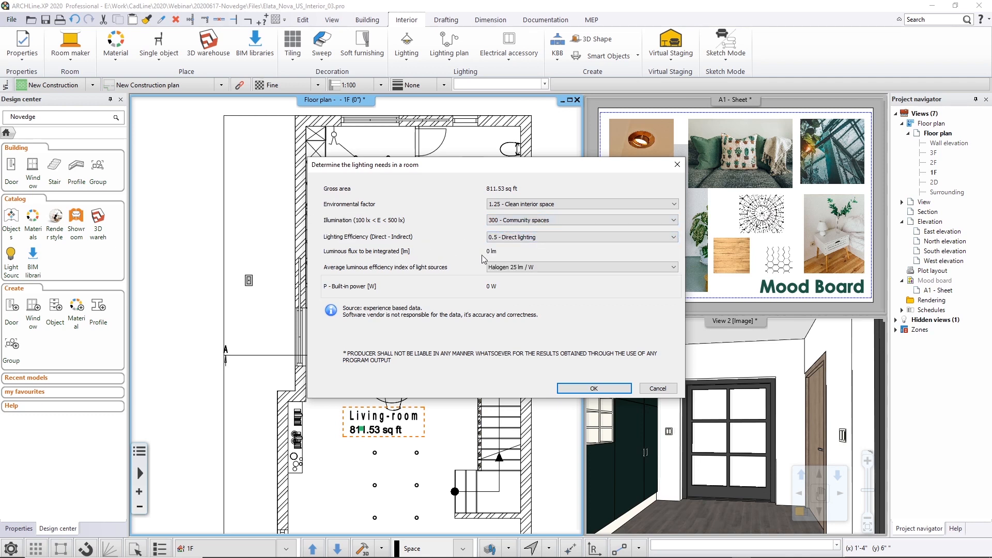
pyautogui.click(517, 238)
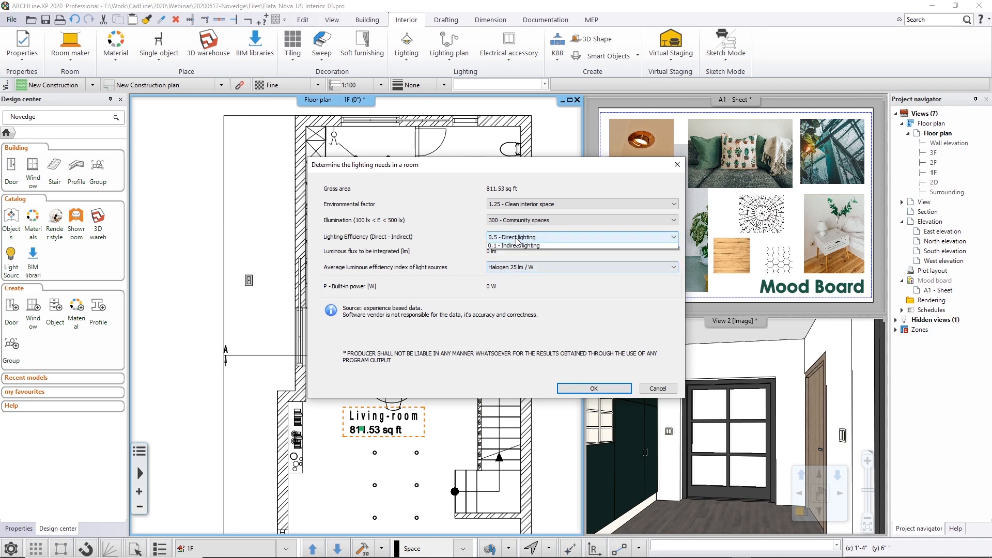
pyautogui.click(518, 241)
pyautogui.click(494, 269)
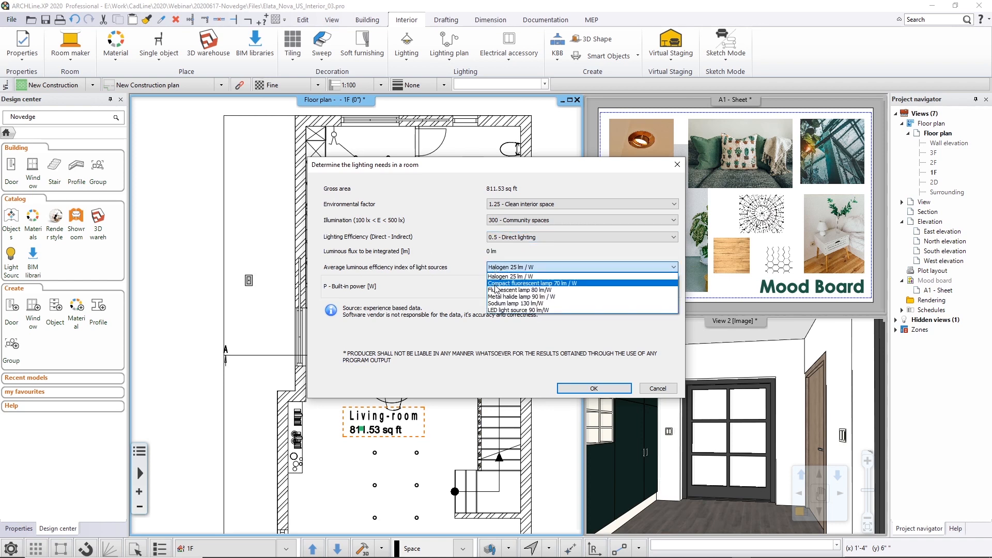
pyautogui.click(497, 288)
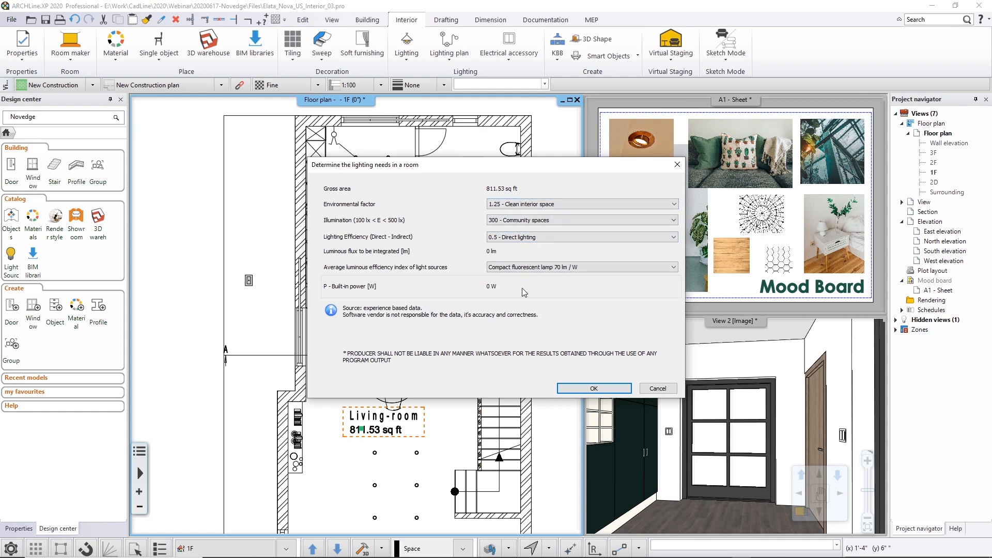
pyautogui.click(665, 387)
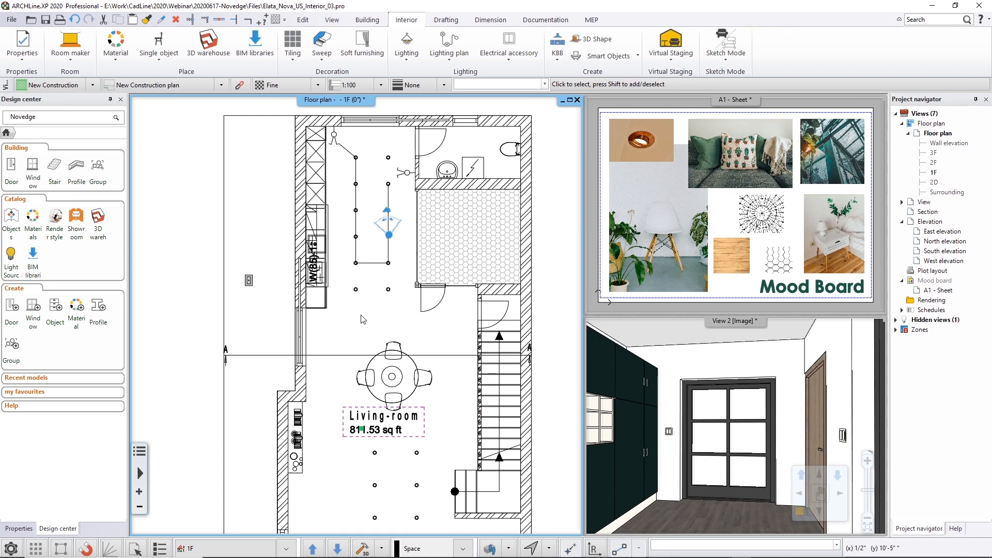
# Enlarge the 3D view into the main window and switch it to the saved Atrium view.
pyautogui.scroll(-2, 413, 309)
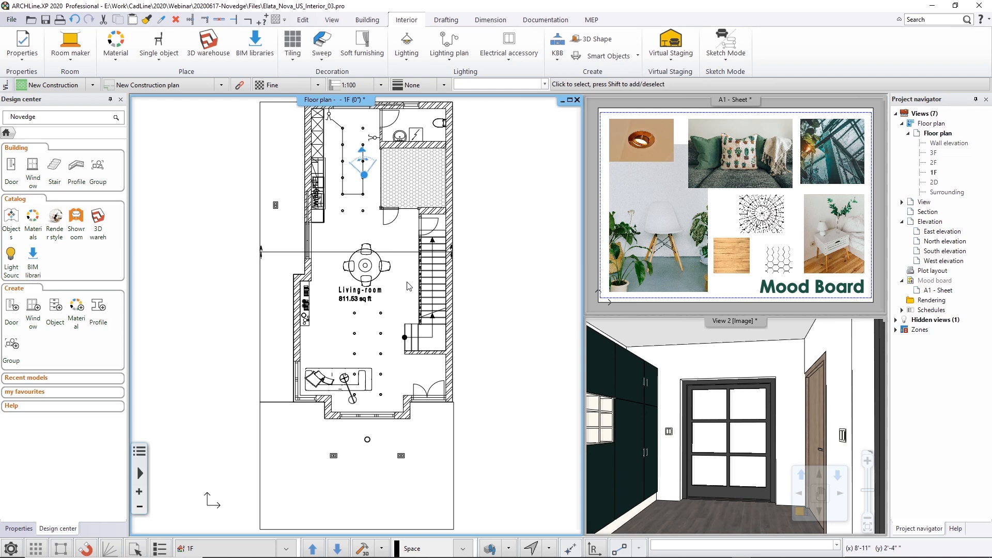
pyautogui.click(725, 470)
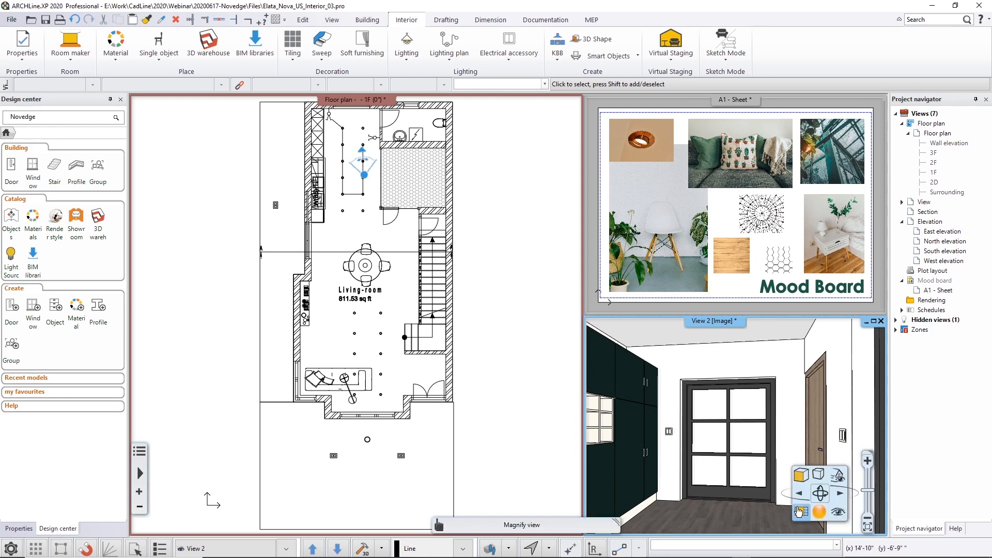
pyautogui.click(800, 512)
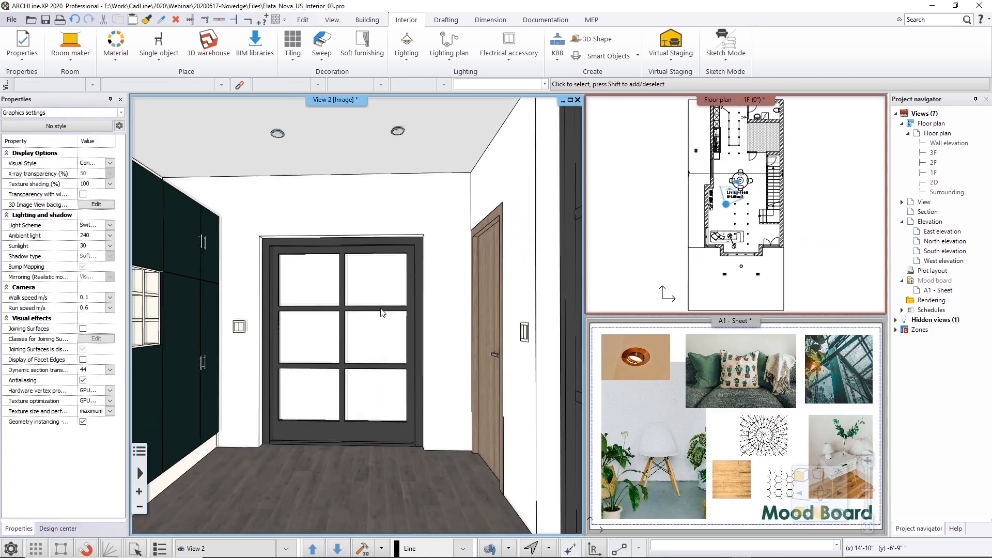
pyautogui.press('pagedown')
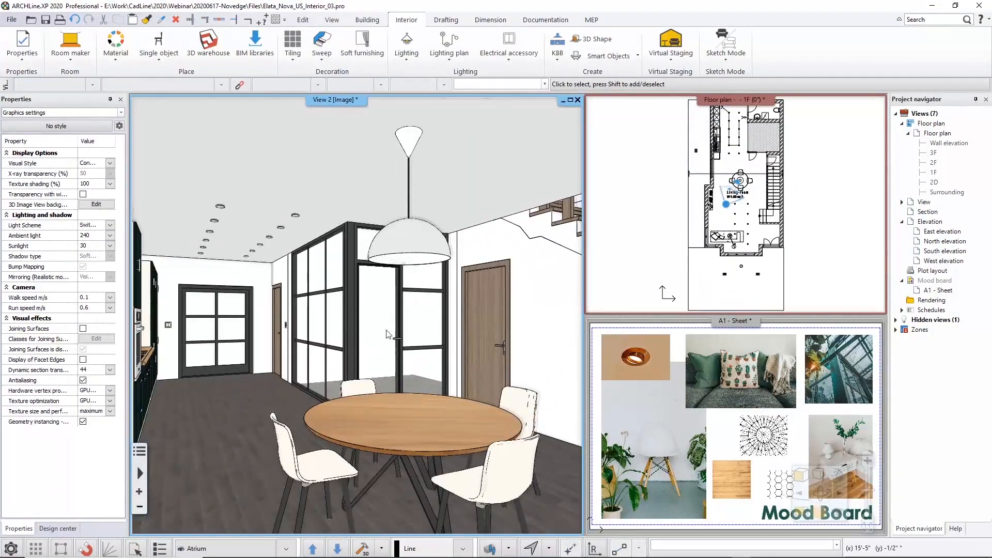
# Start a standalone rendering of the Atrium view at 1920x1080 with Interior - Quick render quality, artificial lights and sunlight enabled.
pyautogui.click(819, 512)
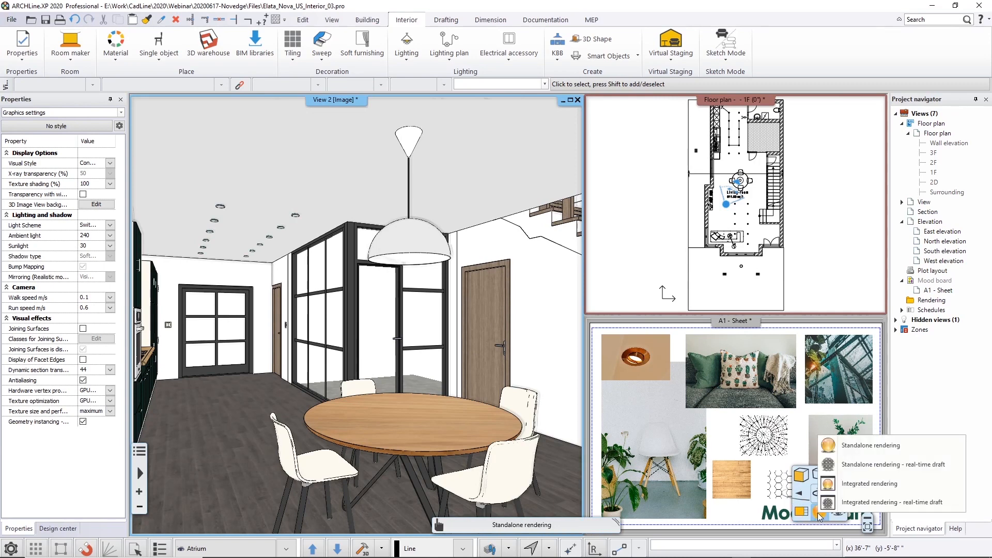
pyautogui.click(870, 445)
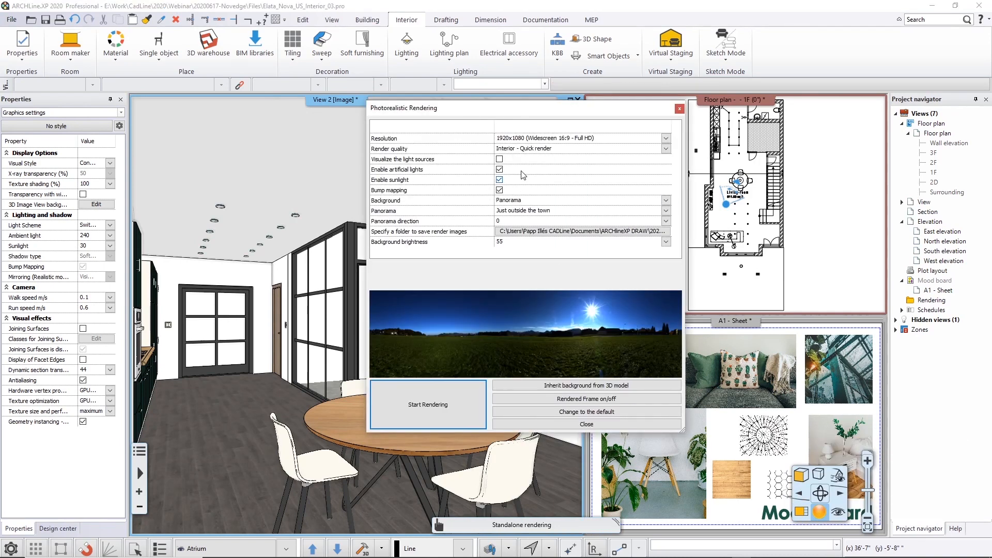
pyautogui.click(436, 402)
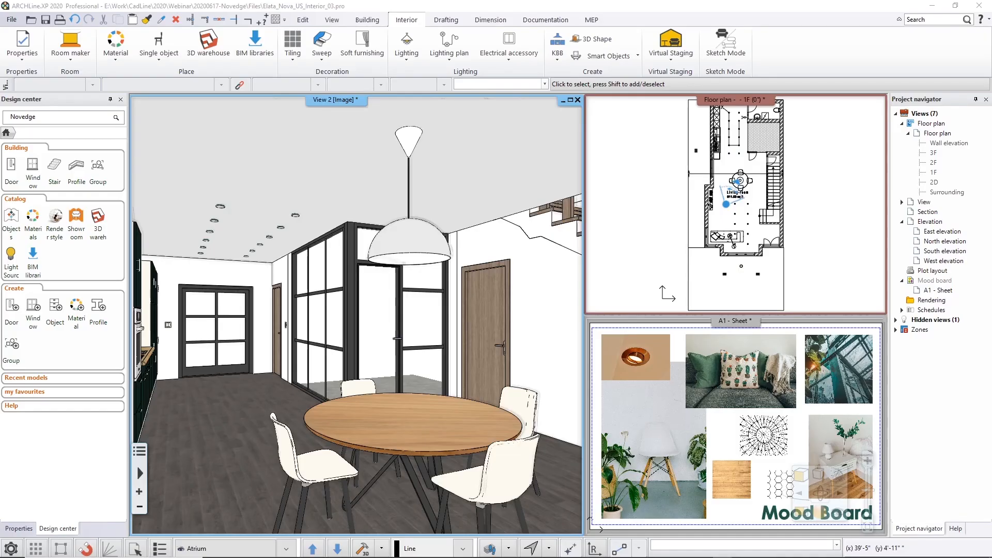
# Bring the 1F floor plan back into the main window and centre the building in it.
pyautogui.click(643, 255)
pyautogui.click(801, 511)
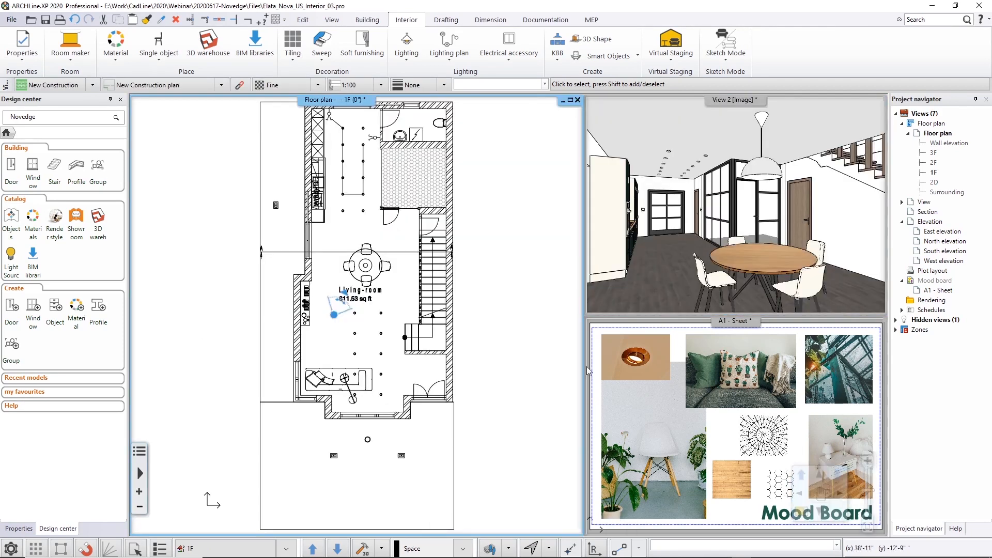
pyautogui.moveTo(378, 287); pyautogui.dragTo(371, 302, button='middle')
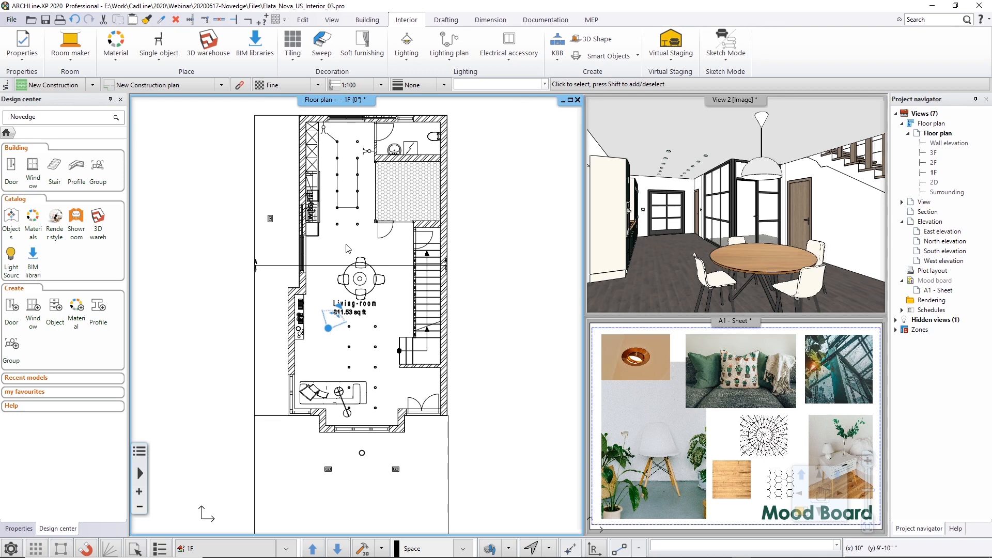
pyautogui.moveTo(346, 244); pyautogui.dragTo(336, 255, button='middle')
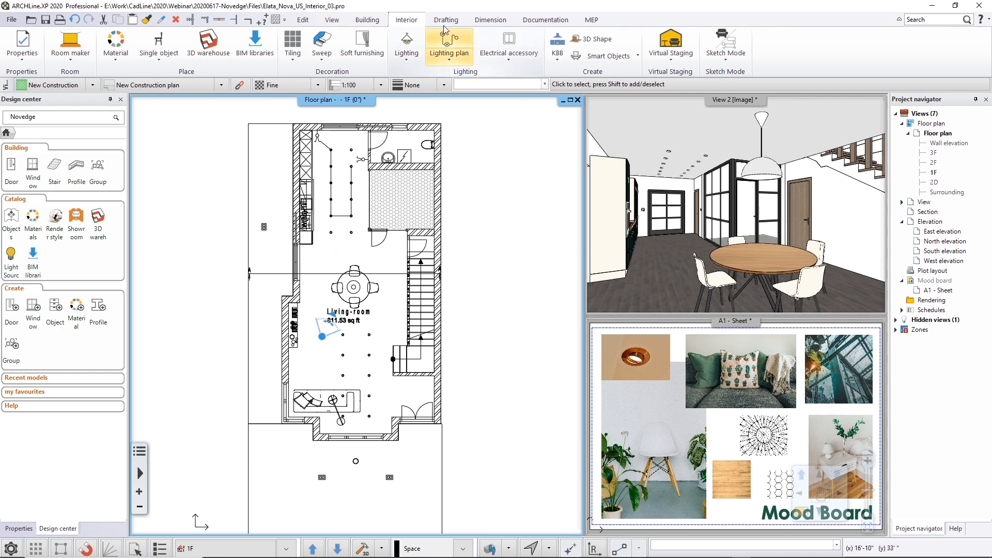
# Start a wall elevation drawing of the kitchen wall on the 1F plan, with its region reaching past the cabinets.
pyautogui.click(545, 20)
pyautogui.click(174, 64)
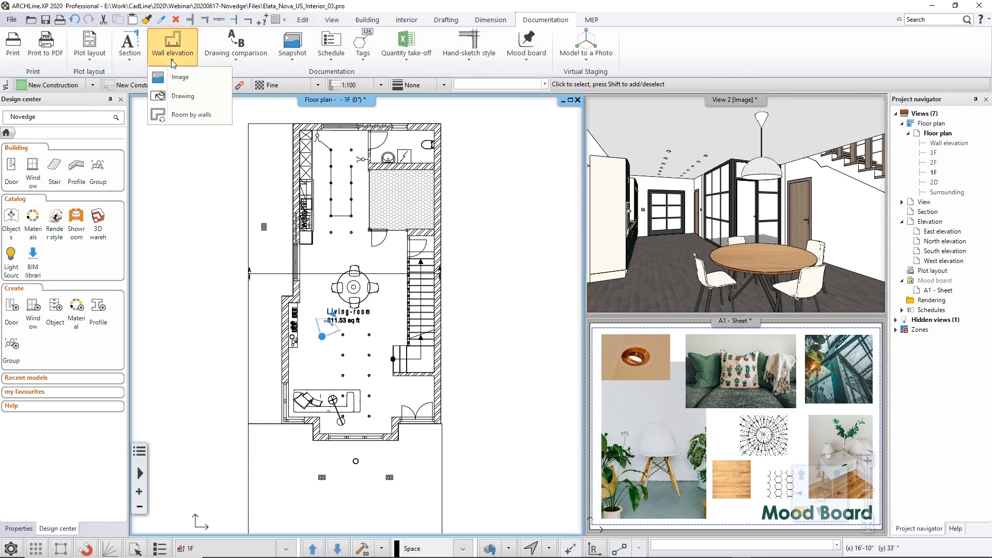
pyautogui.click(178, 98)
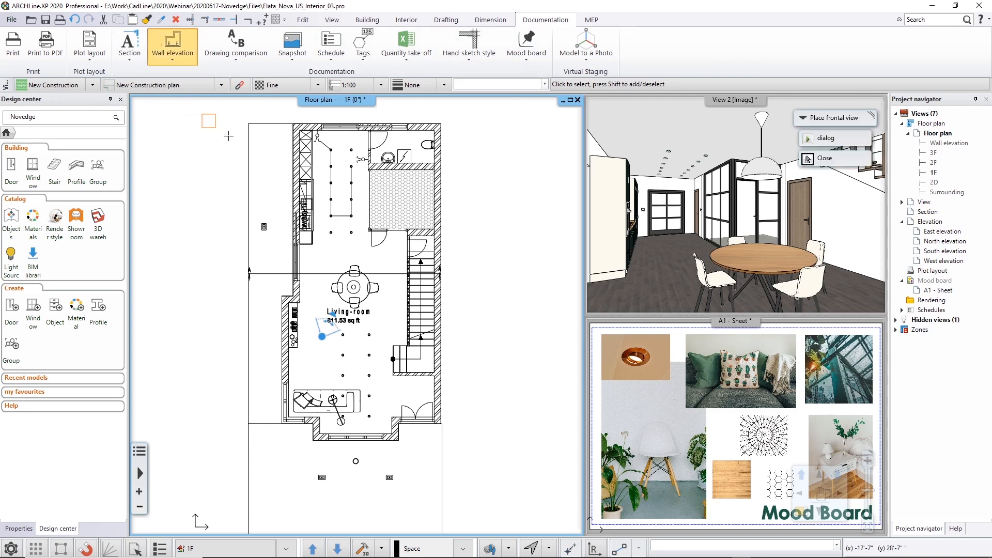
pyautogui.click(301, 266)
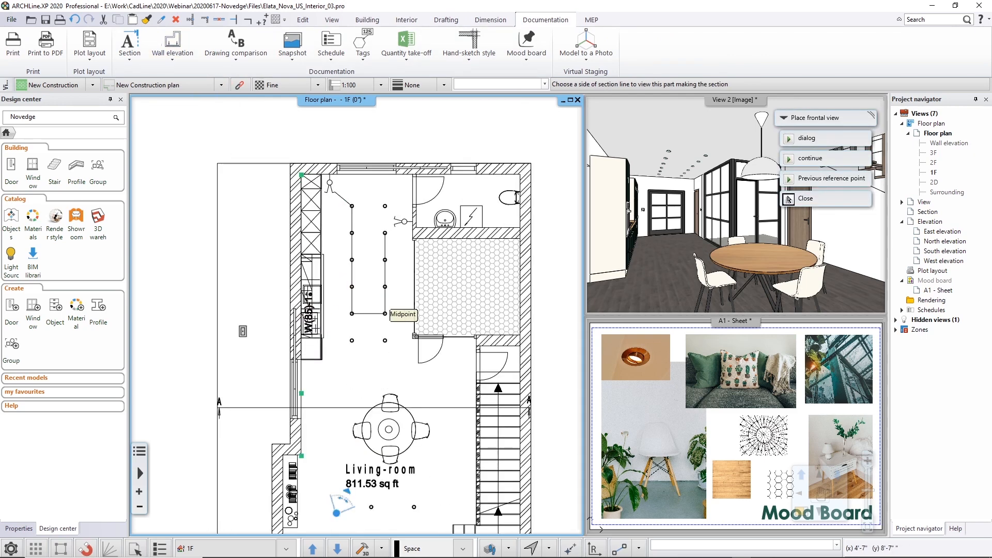
pyautogui.click(339, 209)
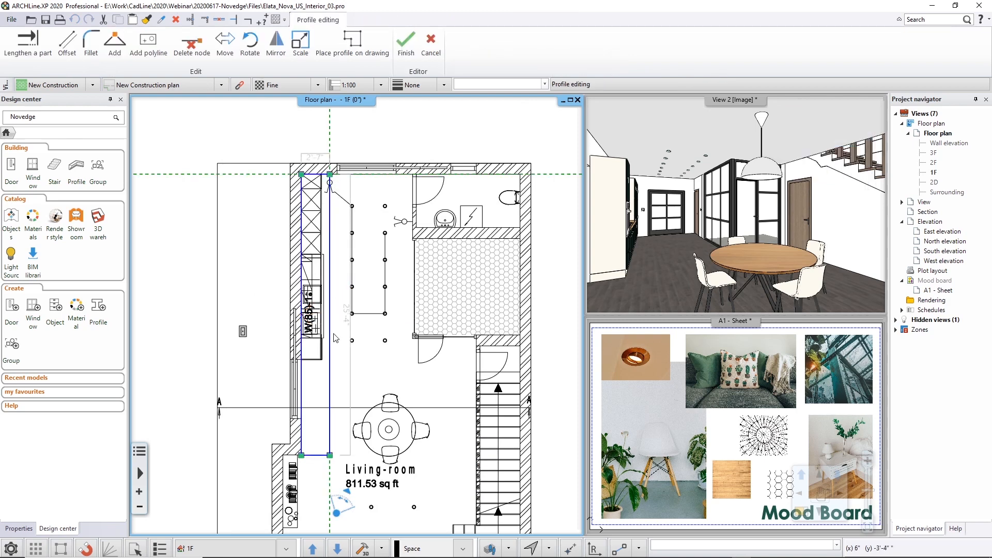
# Extend the elevation region to the outer face of the upper exterior wall and accept the region.
pyautogui.click(321, 174)
pyautogui.click(337, 180)
pyautogui.click(337, 165)
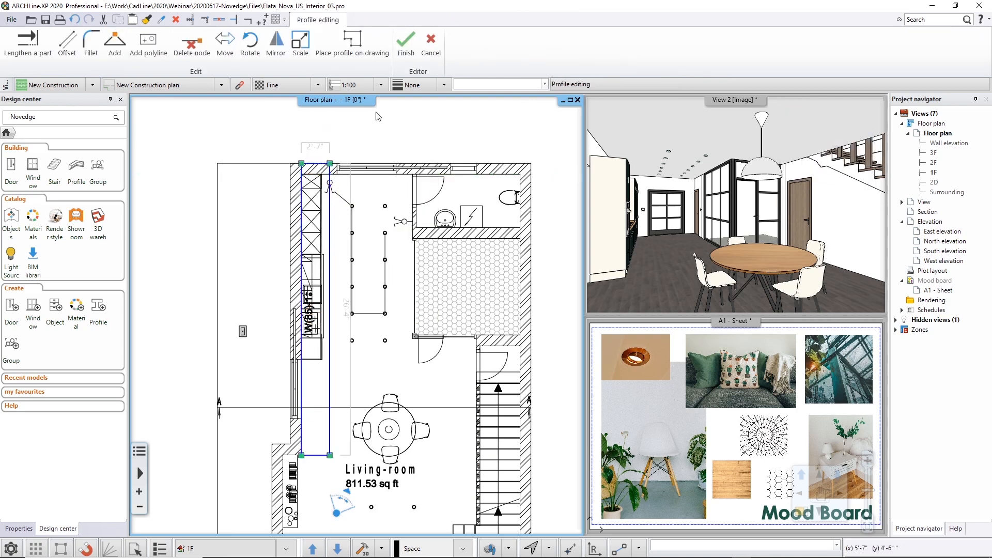
pyautogui.click(384, 140)
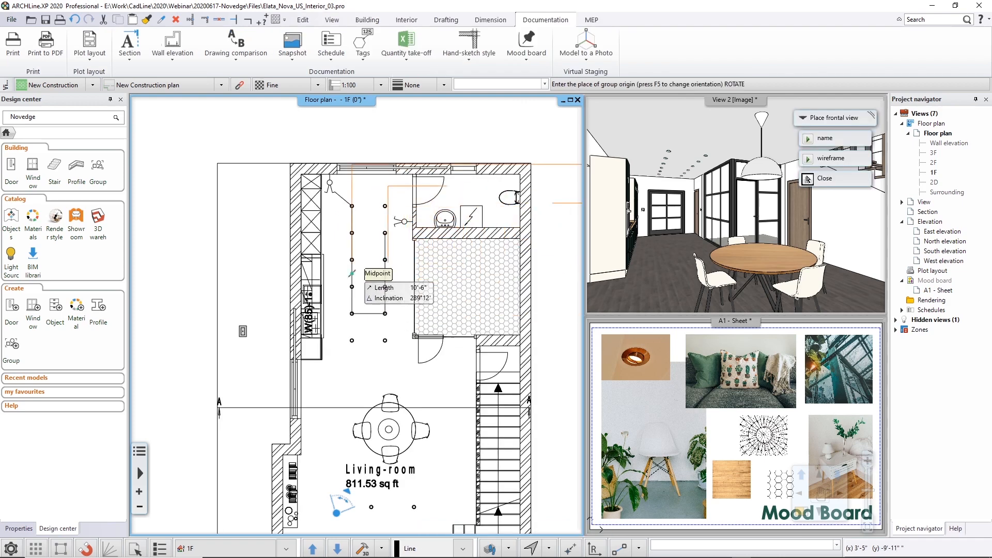
# Place the kitchen wall elevation drawing in the empty area above the floor plan and end the command.
pyautogui.moveTo(352, 274); pyautogui.dragTo(340, 413, button='middle')
pyautogui.scroll(-3, 292, 320)
pyautogui.moveTo(280, 307); pyautogui.dragTo(300, 390, button='middle')
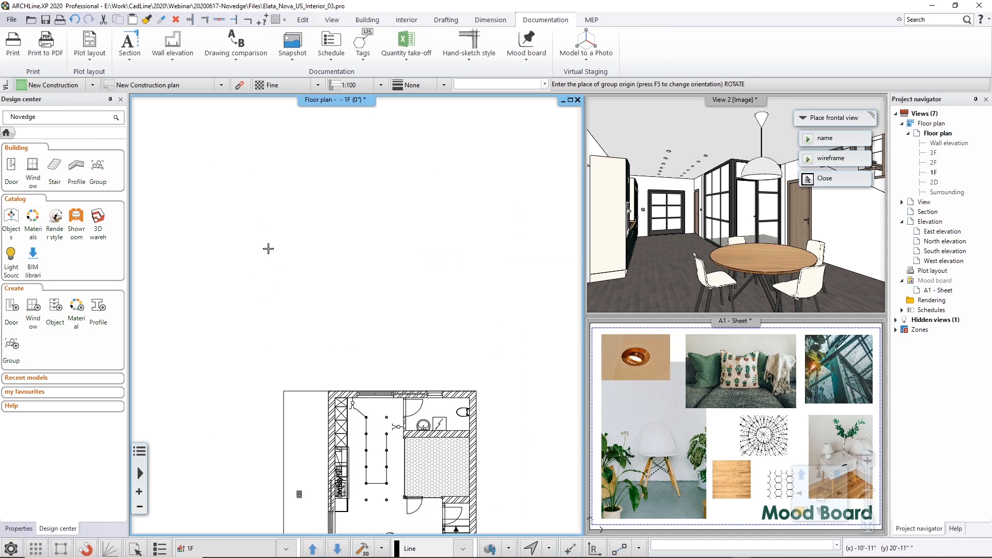
pyautogui.click(268, 249)
pyautogui.scroll(4, 356, 290)
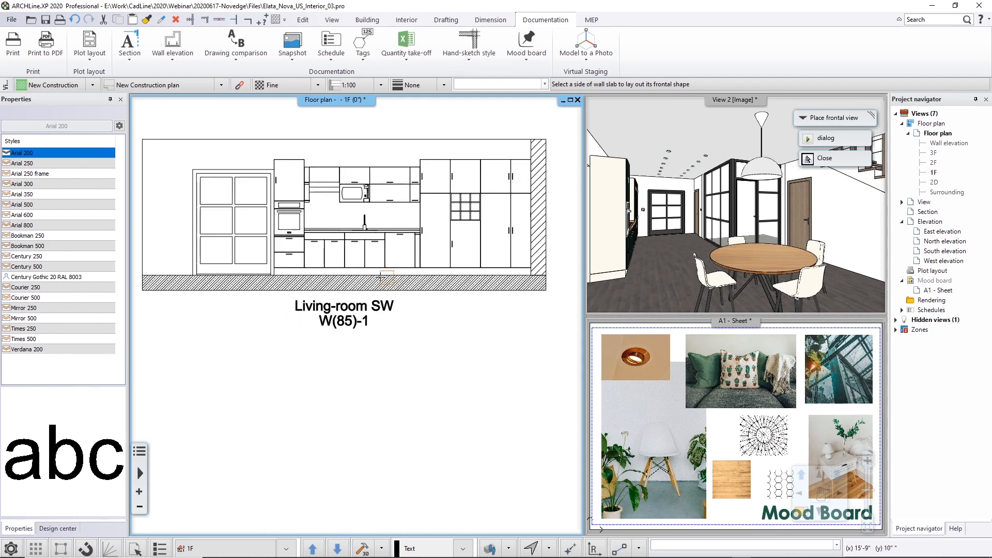
pyautogui.press('Escape')
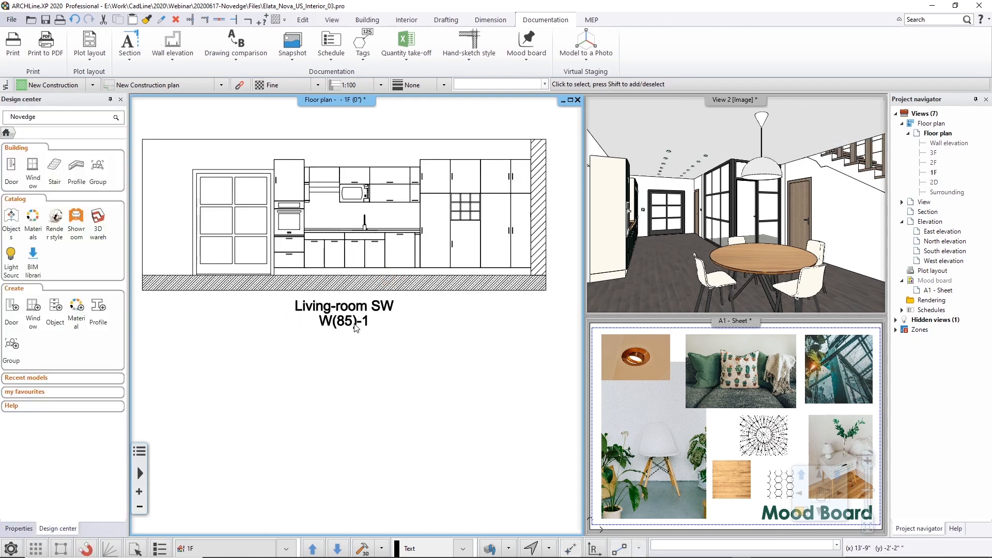
# Explode the wall elevation group and change its title text to "Kitchen Wall Elevation".
pyautogui.rightClick(355, 325)
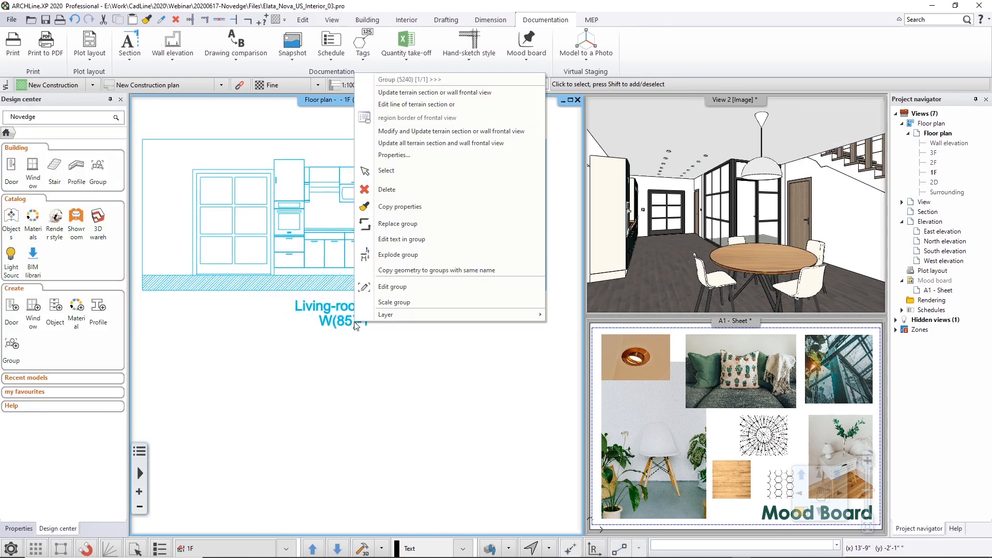
pyautogui.click(391, 257)
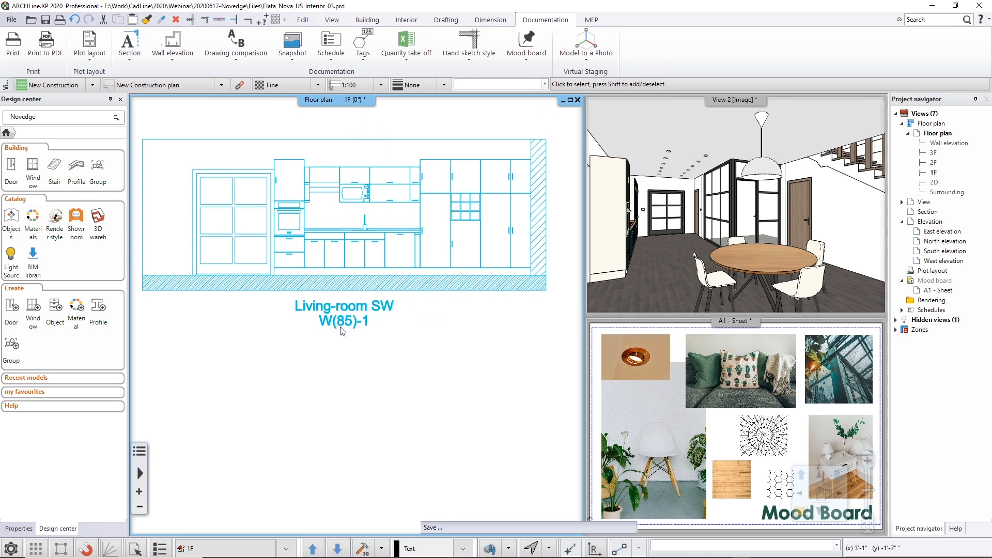
pyautogui.doubleClick(339, 323)
pyautogui.click(440, 321)
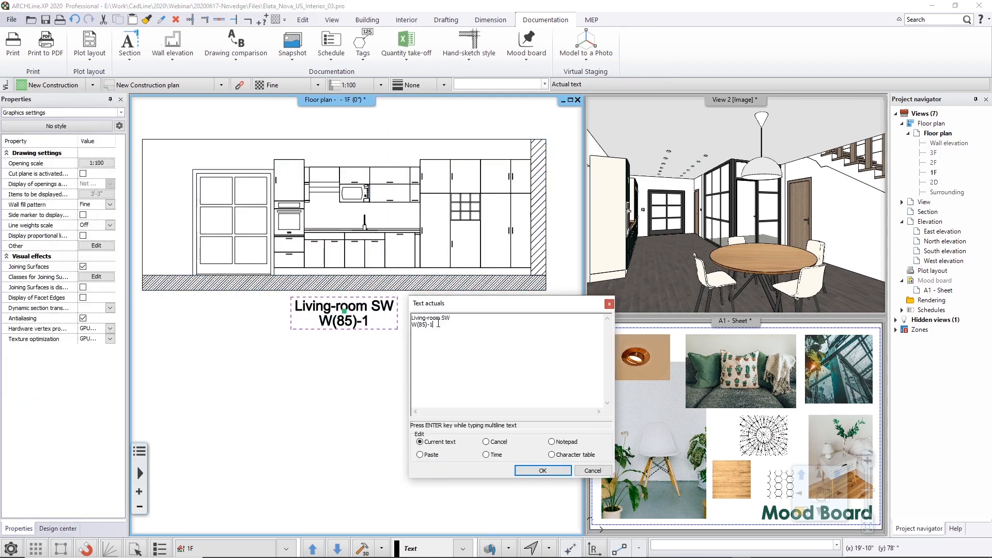
pyautogui.moveTo(439, 323); pyautogui.dragTo(397, 309)
pyautogui.write('Kitchen Wall Elevation')
pyautogui.click(518, 469)
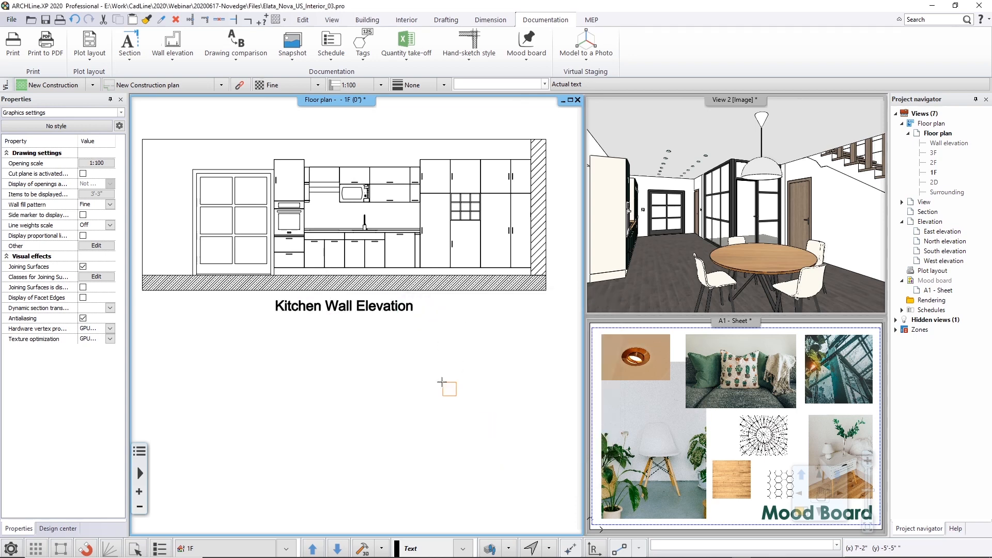
# Move the elevation title further down to leave room beneath the kitchen drawing.
pyautogui.click(394, 324)
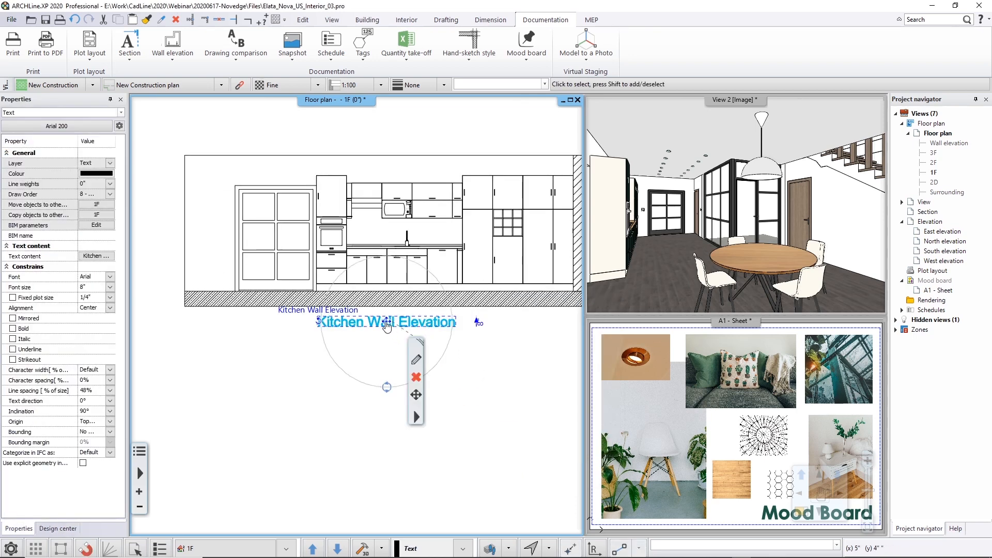
pyautogui.click(387, 321)
pyautogui.click(409, 333)
pyautogui.click(390, 373)
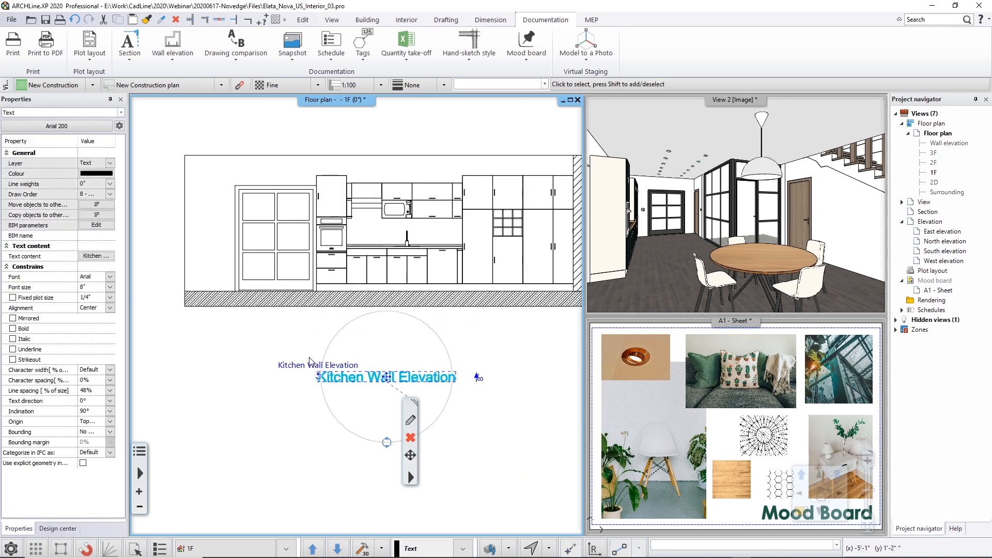
pyautogui.press('Escape')
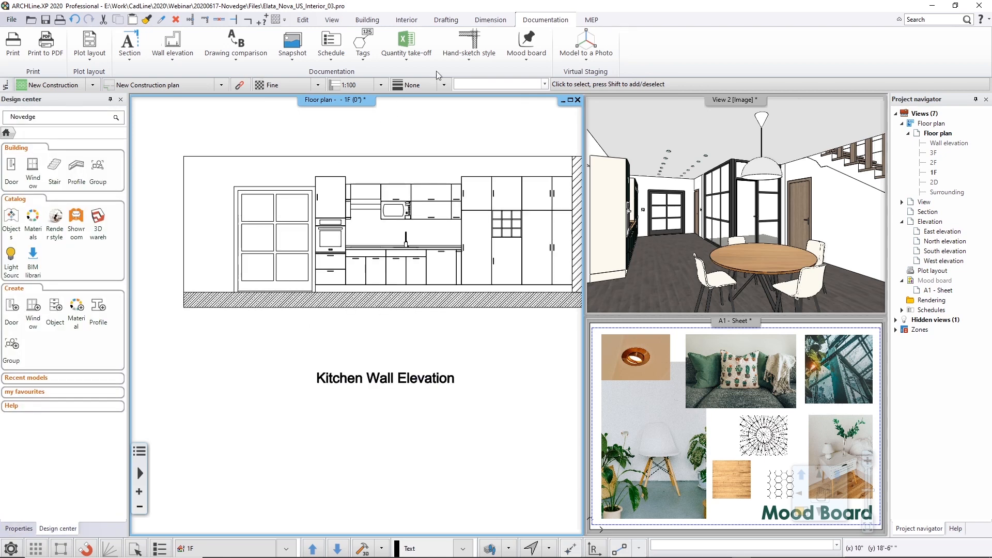
# Add section level marks beside the kitchen elevation for the floor line and the top of the cabinet plinth.
pyautogui.click(490, 20)
pyautogui.click(292, 58)
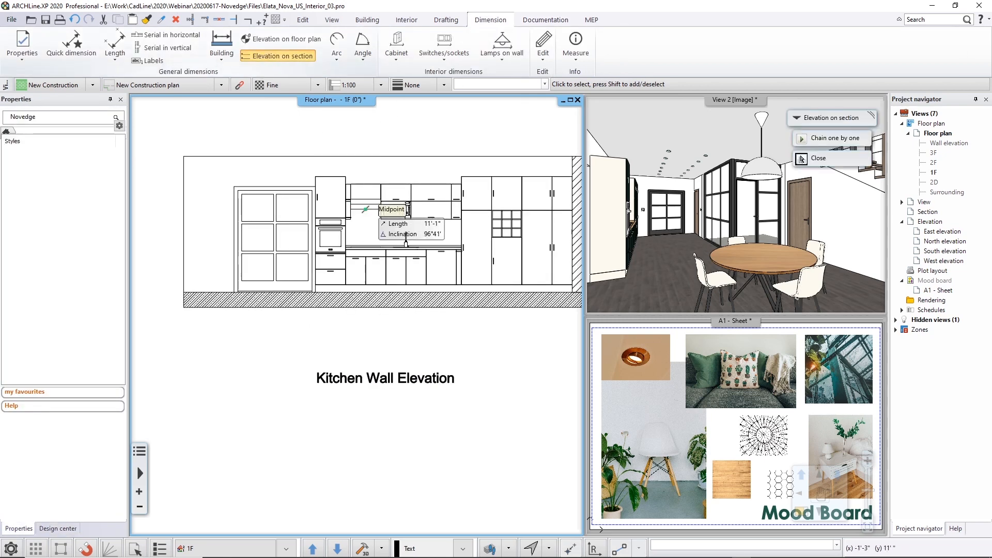
pyautogui.moveTo(368, 202); pyautogui.dragTo(248, 201, button='middle')
pyautogui.scroll(3, 403, 290)
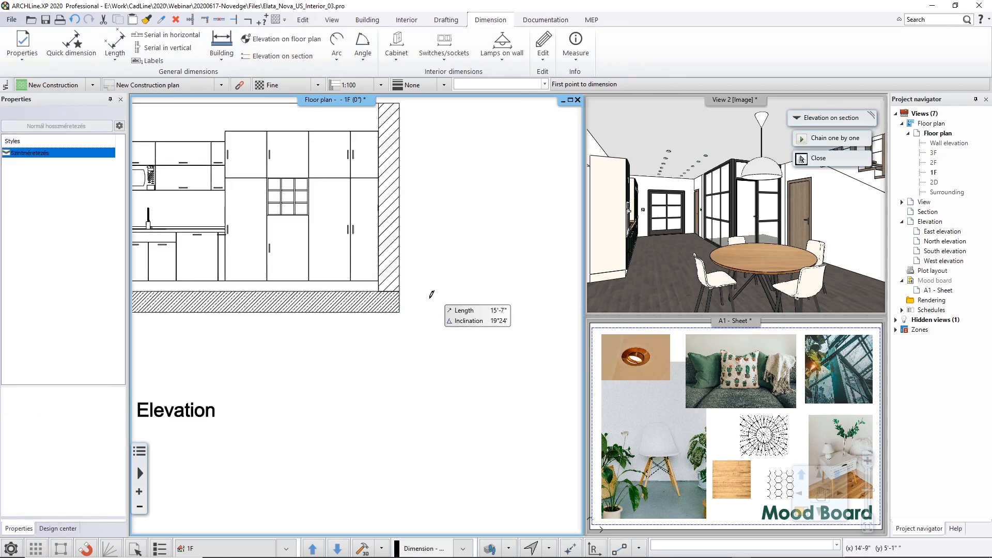
pyautogui.click(399, 292)
pyautogui.click(802, 200)
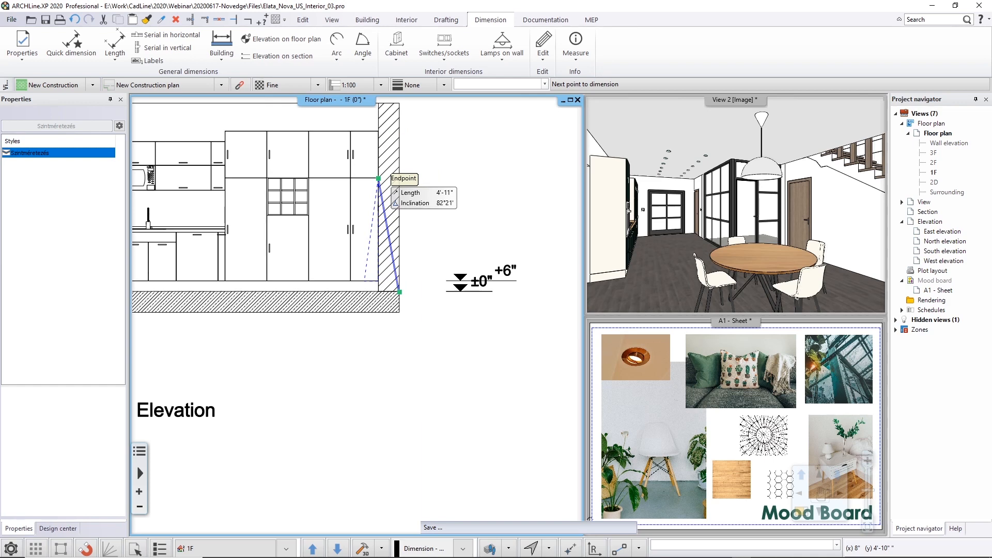
# Add level marks for the tall cabinets' door split, the cabinet tops and the ceiling, and finish the level dimensioning.
pyautogui.click(378, 178)
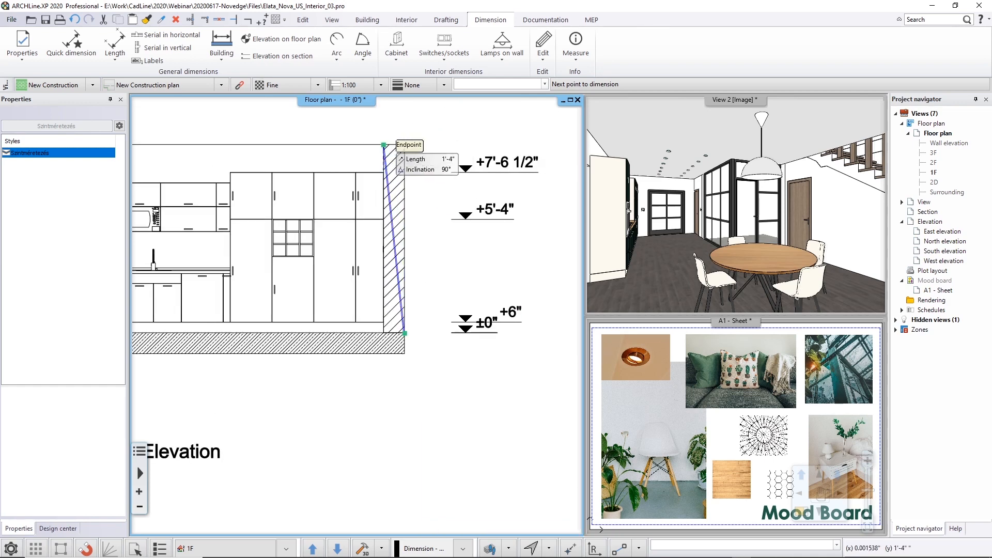
pyautogui.click(405, 144)
pyautogui.press('Return')
pyautogui.scroll(-2, 470, 273)
pyautogui.moveTo(471, 273); pyautogui.dragTo(490, 249, button='middle')
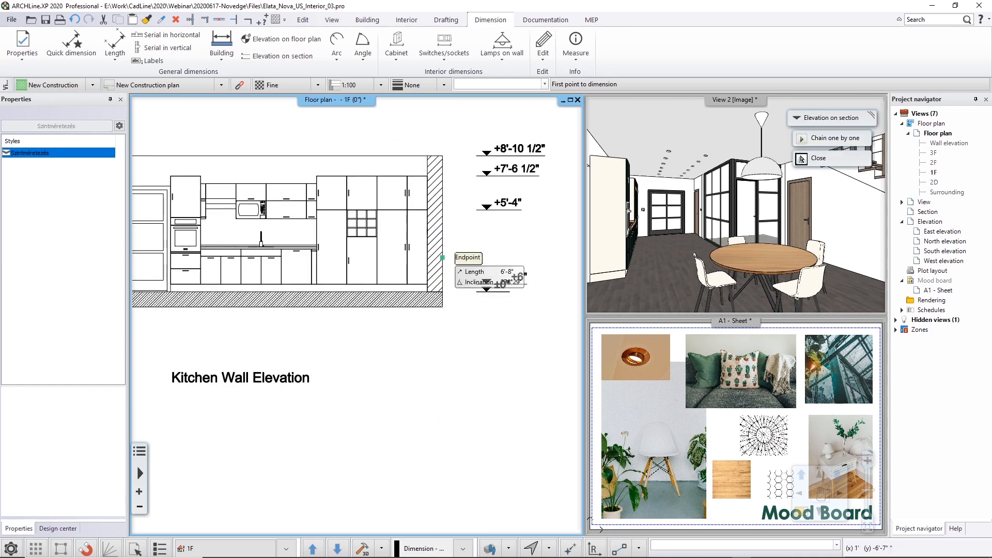
pyautogui.press('Escape')
# Start a horizontal serial dimension beneath the elevation, from the wall's end to the near edge of the glazed door.
pyautogui.moveTo(295, 128); pyautogui.dragTo(363, 136, button='middle')
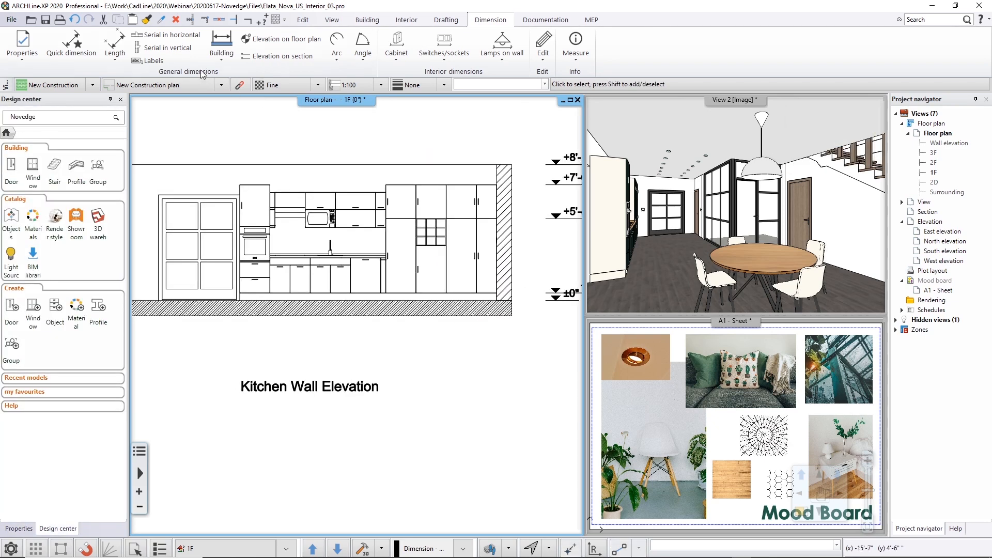
pyautogui.click(166, 35)
pyautogui.moveTo(261, 313); pyautogui.dragTo(332, 304, button='middle')
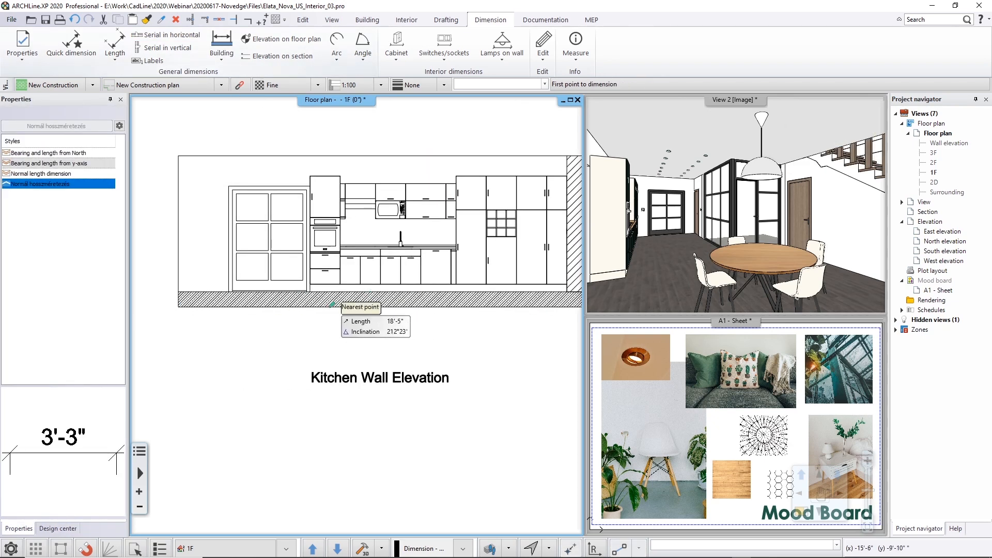
pyautogui.click(179, 293)
pyautogui.click(229, 292)
pyautogui.press('Return')
pyautogui.click(218, 345)
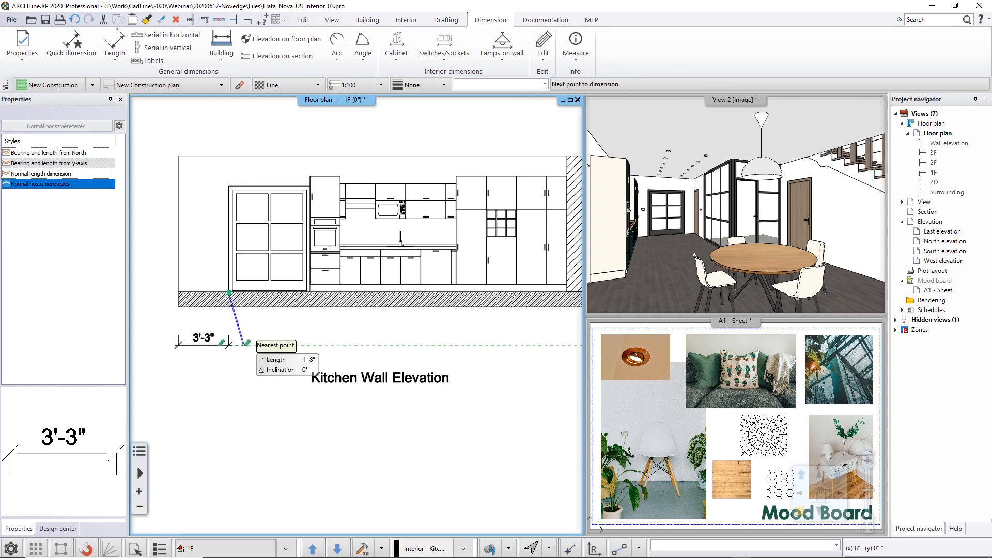
# Continue the horizontal dimension chain across the glazed door, the oven cabinet, both microwave edges and up to the tall cabinets.
pyautogui.scroll(3, 243, 346)
pyautogui.scroll(2, 366, 285)
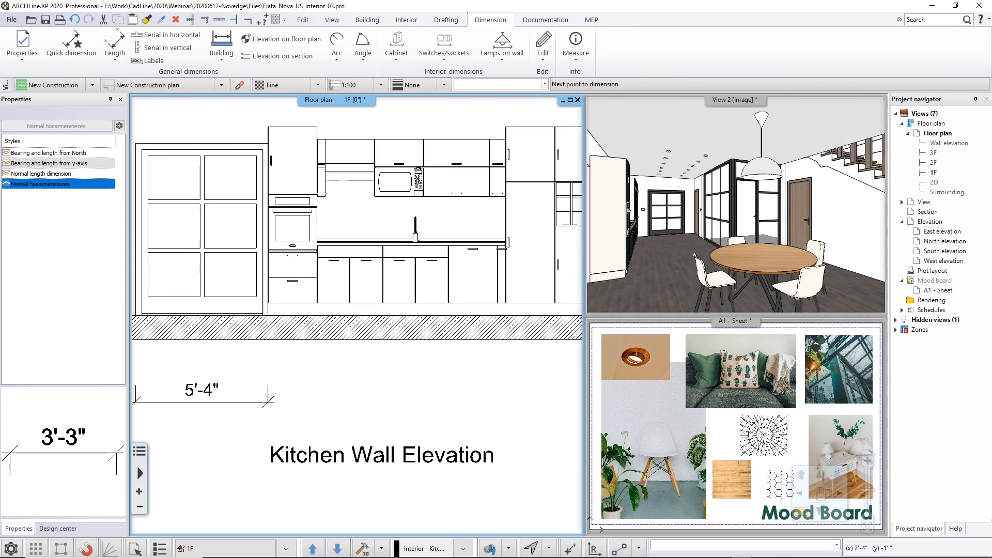
pyautogui.moveTo(366, 284); pyautogui.dragTo(269, 380, button='middle')
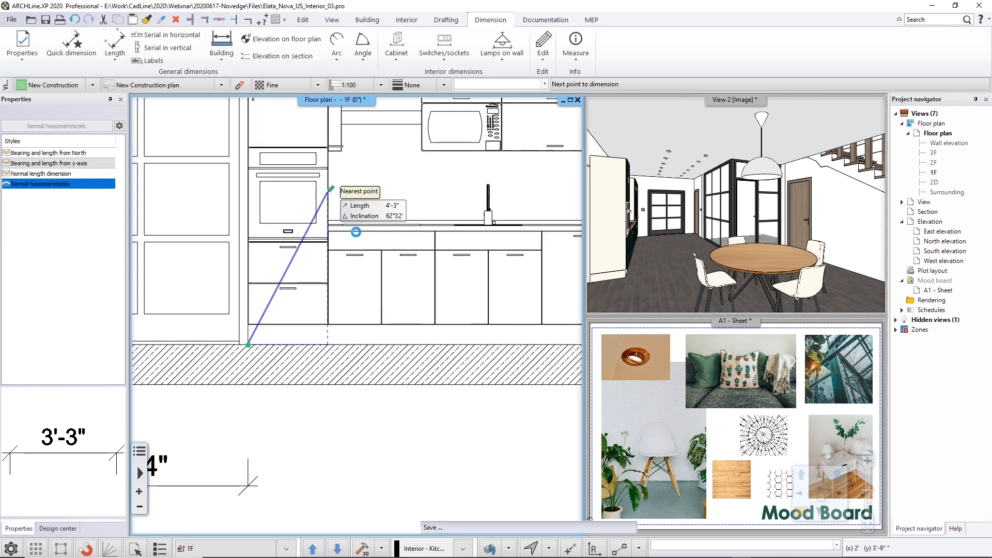
pyautogui.click(330, 189)
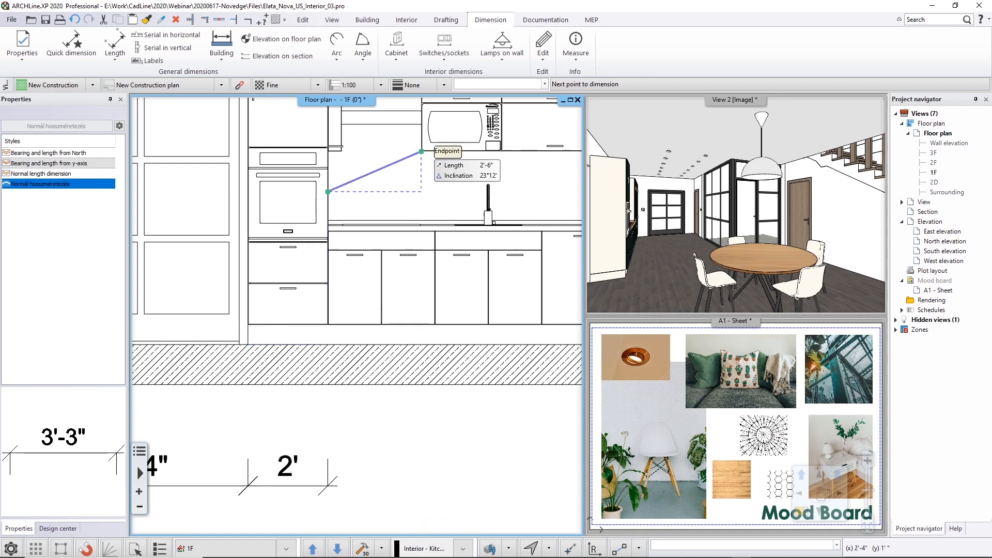
pyautogui.click(422, 151)
pyautogui.click(501, 152)
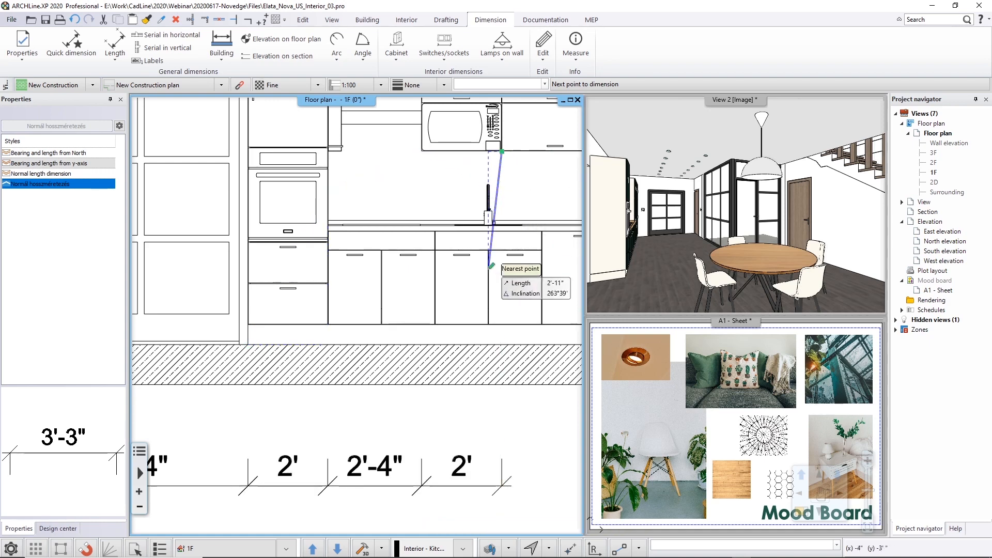
pyautogui.moveTo(496, 269); pyautogui.dragTo(308, 271, button='middle')
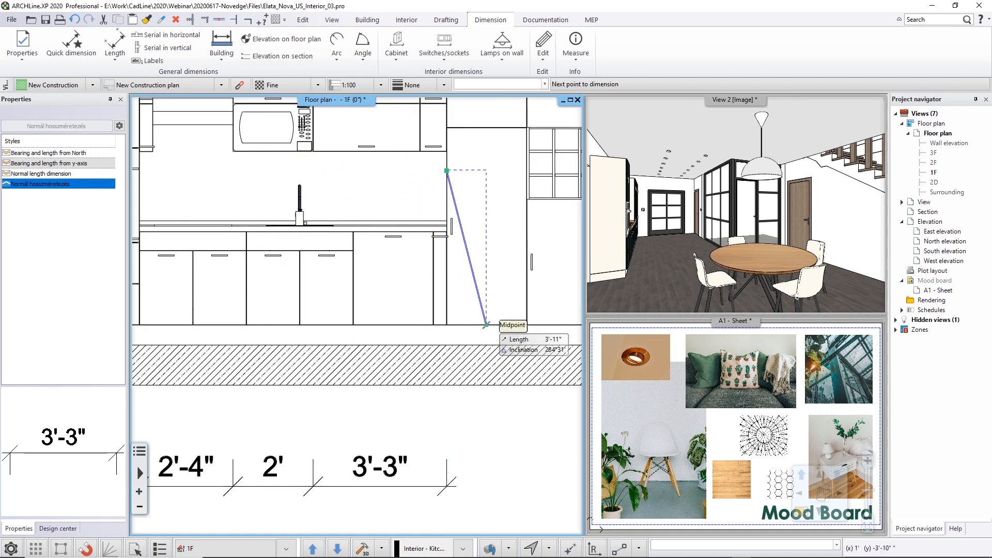
# Complete the dimension chain across the tall cabinets to the end wall and close the dimension command.
pyautogui.scroll(5, 410, 252)
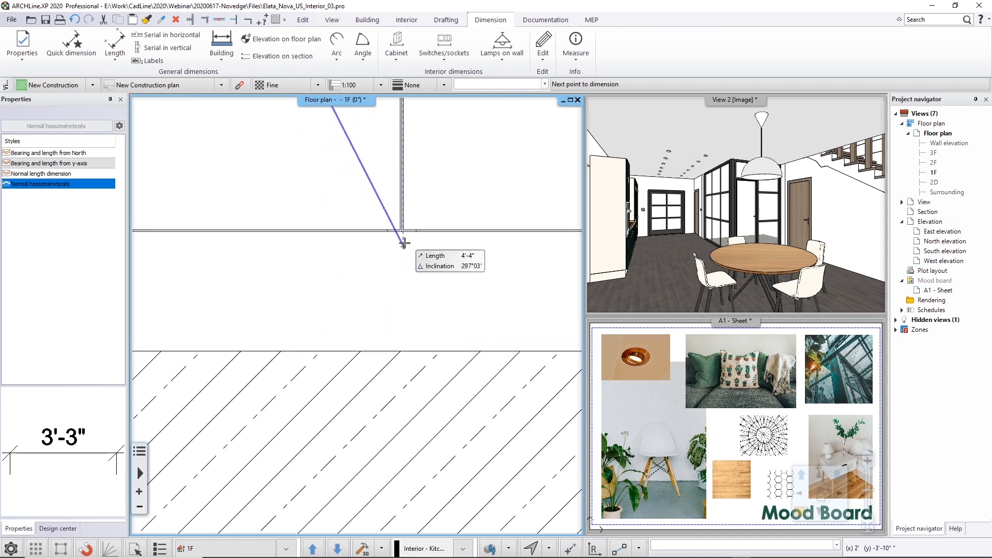
pyautogui.scroll(-1, 455, 306)
pyautogui.moveTo(393, 274); pyautogui.dragTo(260, 243, button='middle')
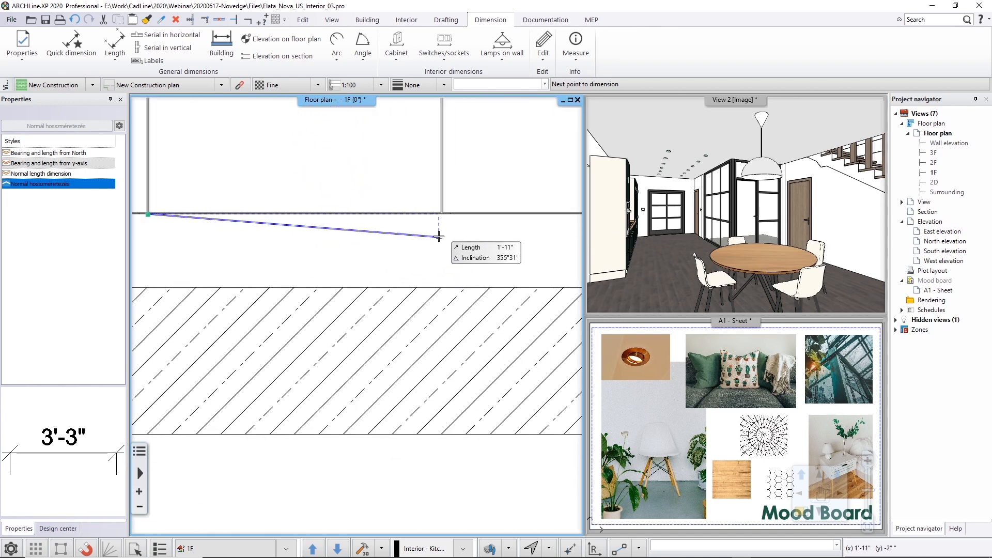
pyautogui.click(442, 214)
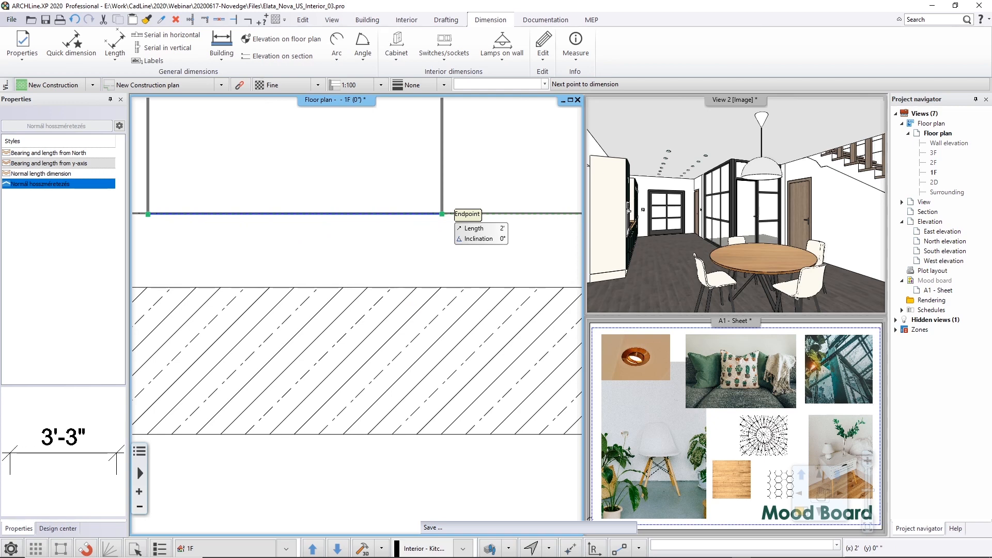
pyautogui.scroll(-5, 405, 302)
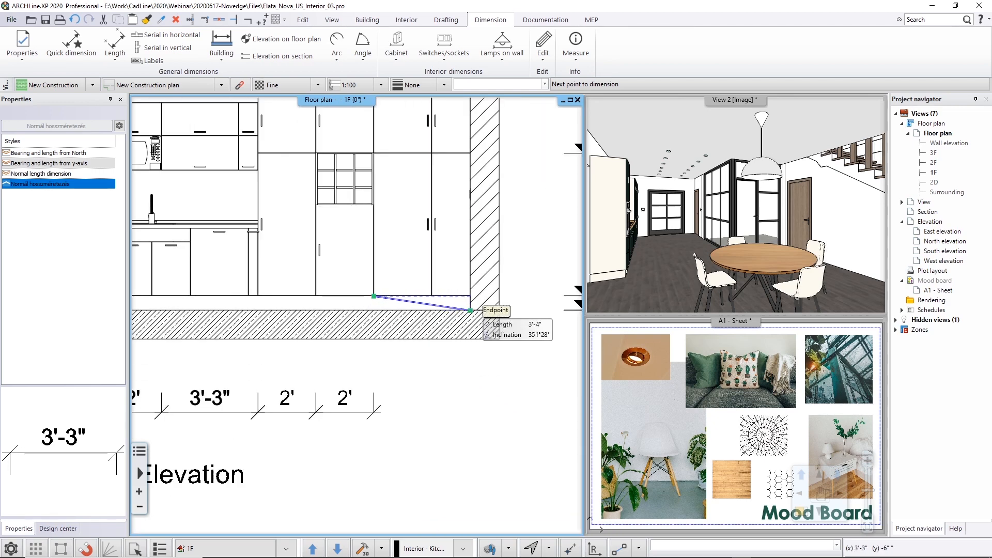
pyautogui.click(470, 310)
pyautogui.press('Escape')
pyautogui.press('Escape')
pyautogui.scroll(-6, 315, 367)
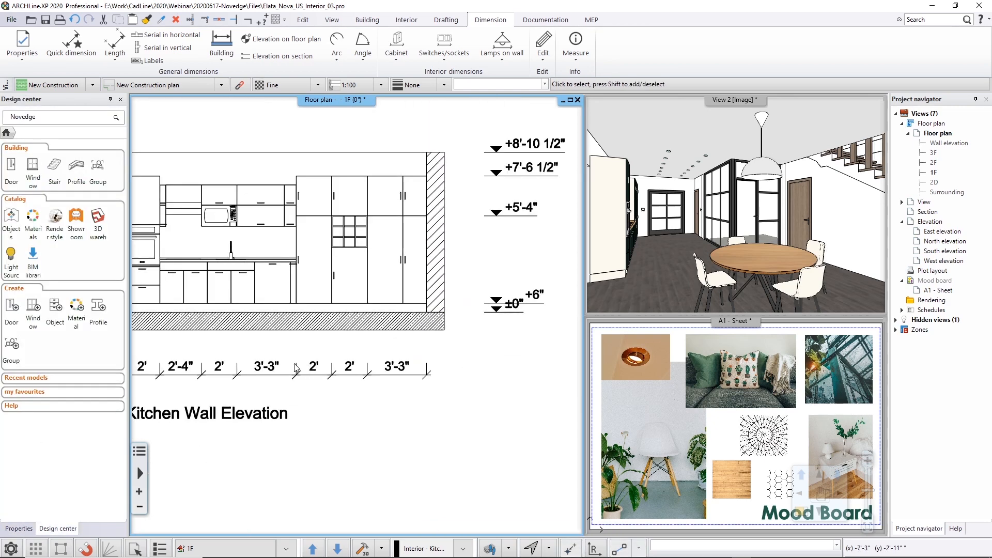
pyautogui.scroll(3, 353, 221)
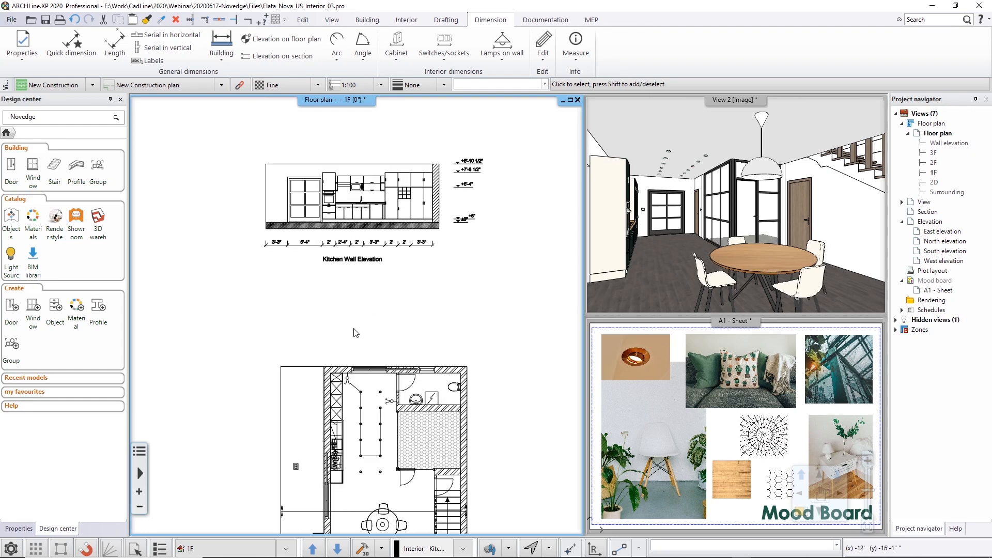
# Start dimensioning all walls on the floor plan and clear the preset list of dimension commands to execute.
pyautogui.moveTo(353, 330); pyautogui.dragTo(342, 232, button='middle')
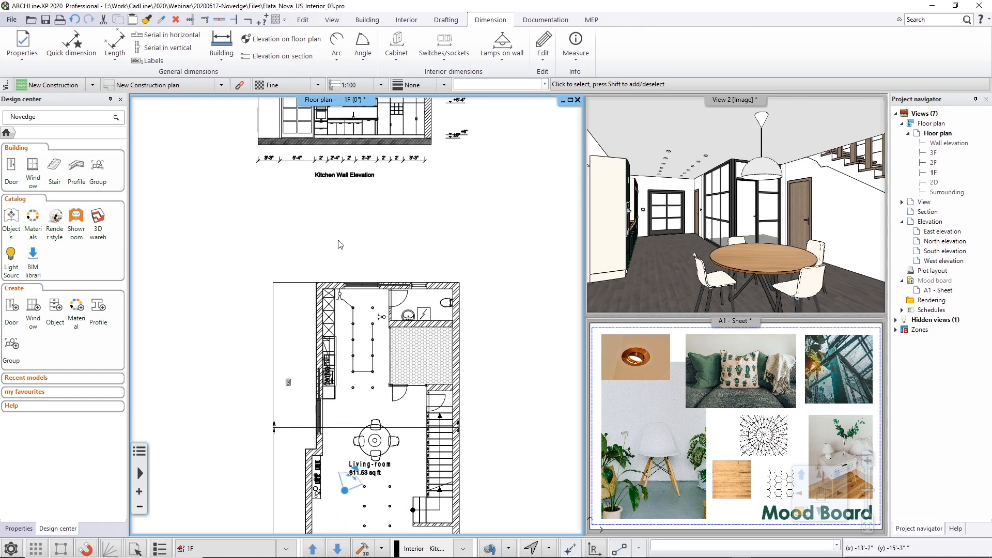
pyautogui.moveTo(374, 388); pyautogui.dragTo(354, 238, button='middle')
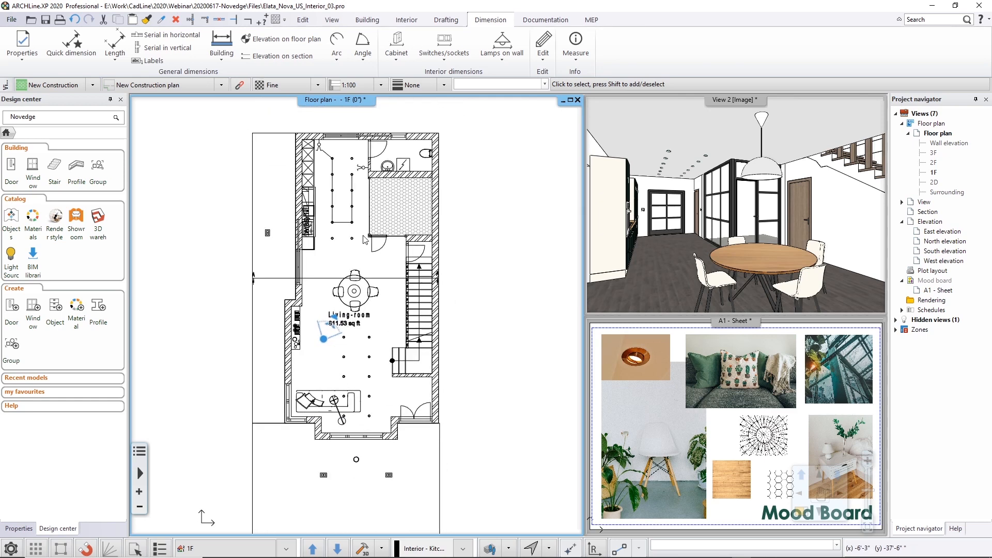
pyautogui.click(221, 60)
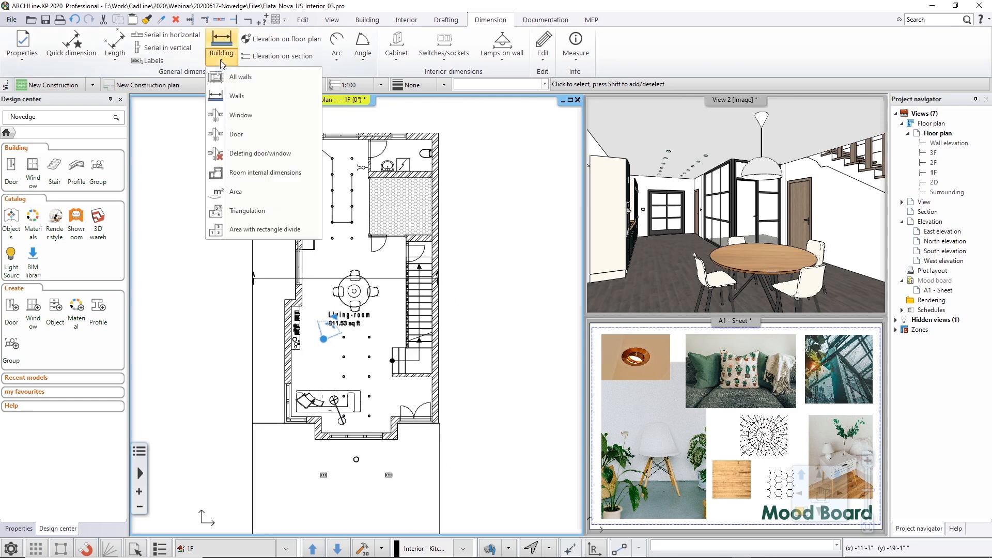
pyautogui.click(250, 79)
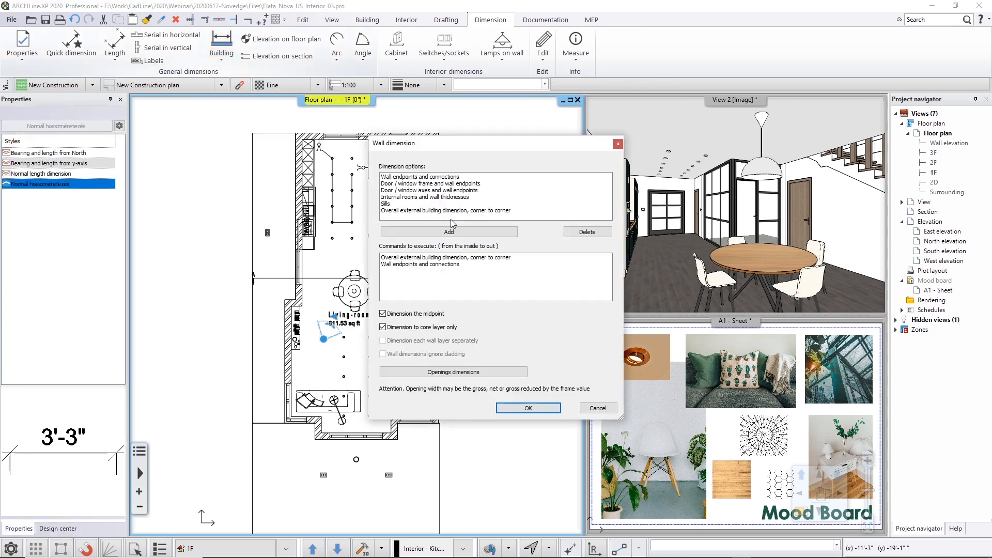
pyautogui.click(450, 264)
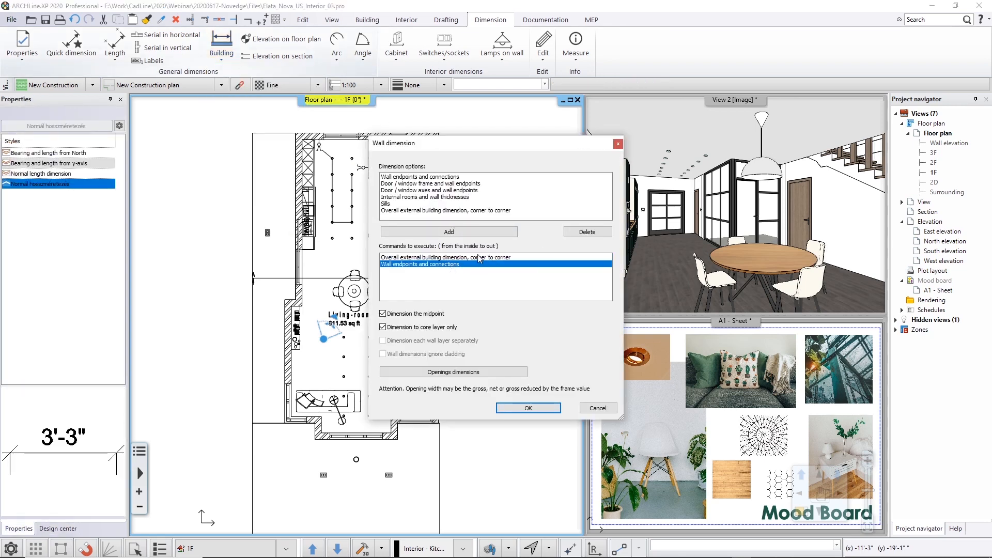
pyautogui.click(478, 257)
pyautogui.click(600, 231)
pyautogui.click(453, 257)
pyautogui.click(588, 233)
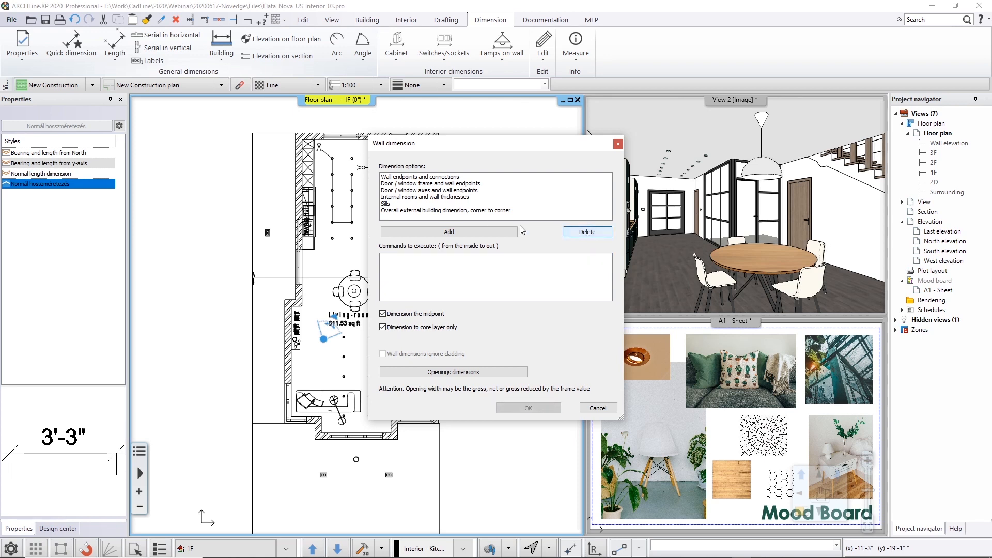
# Add door/window frame and wall endpoints, wall endpoints and connections, and overall external building dimension, corner to corner, in that order.
pyautogui.click(417, 184)
pyautogui.click(498, 232)
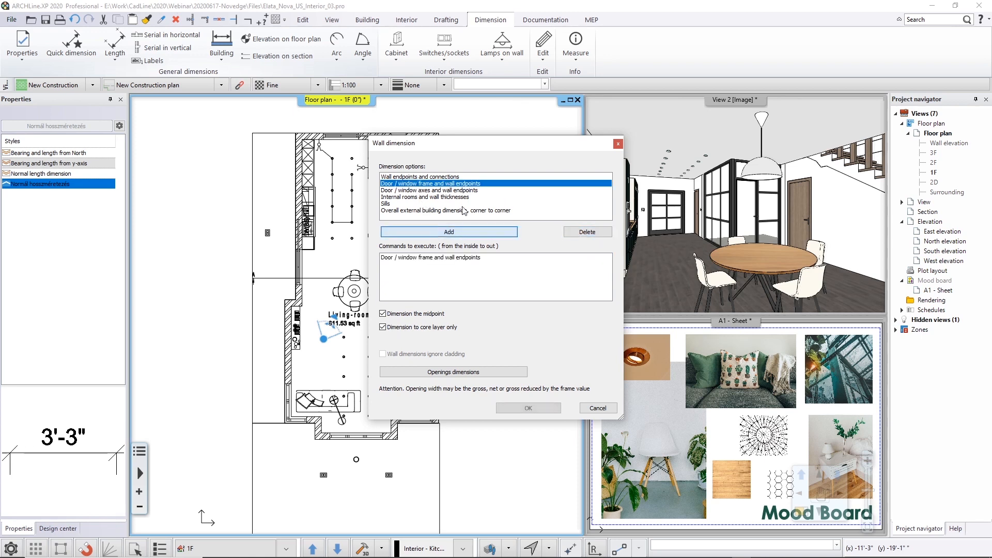
pyautogui.click(429, 210)
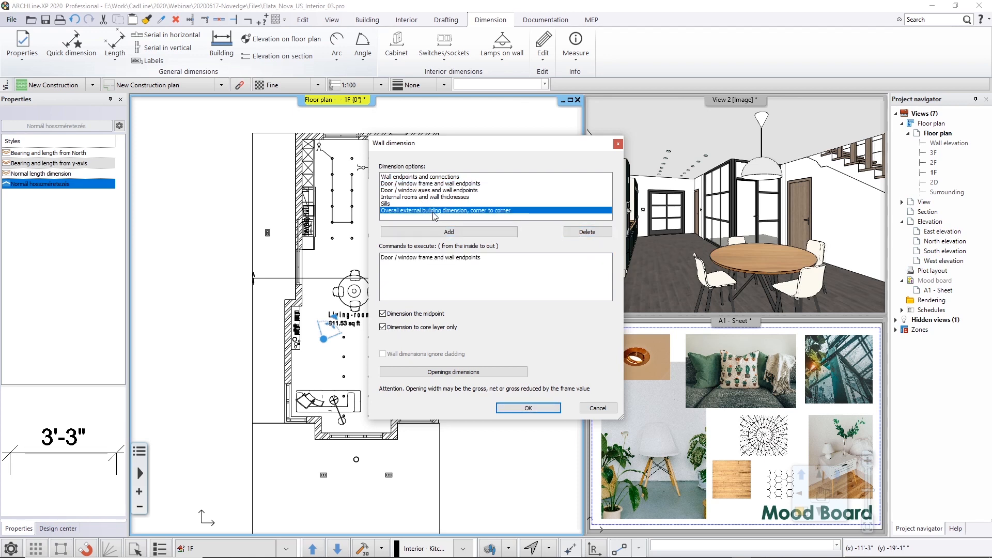
pyautogui.click(420, 178)
pyautogui.click(421, 232)
pyautogui.click(416, 210)
pyautogui.click(429, 233)
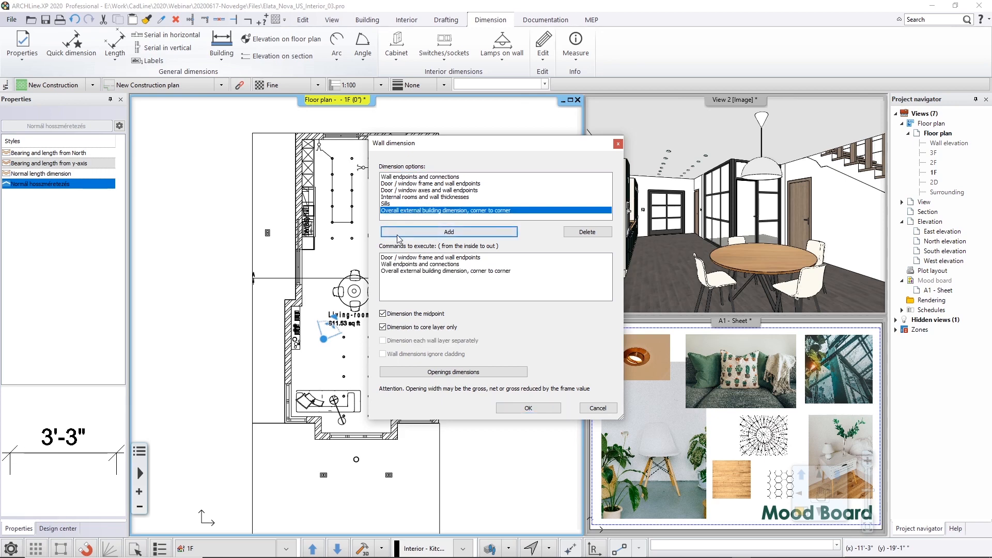
# Apply the wall dimension settings to the whole house plan and place the dimension lines just outside its outer walls.
pyautogui.click(535, 413)
pyautogui.scroll(-1, 358, 319)
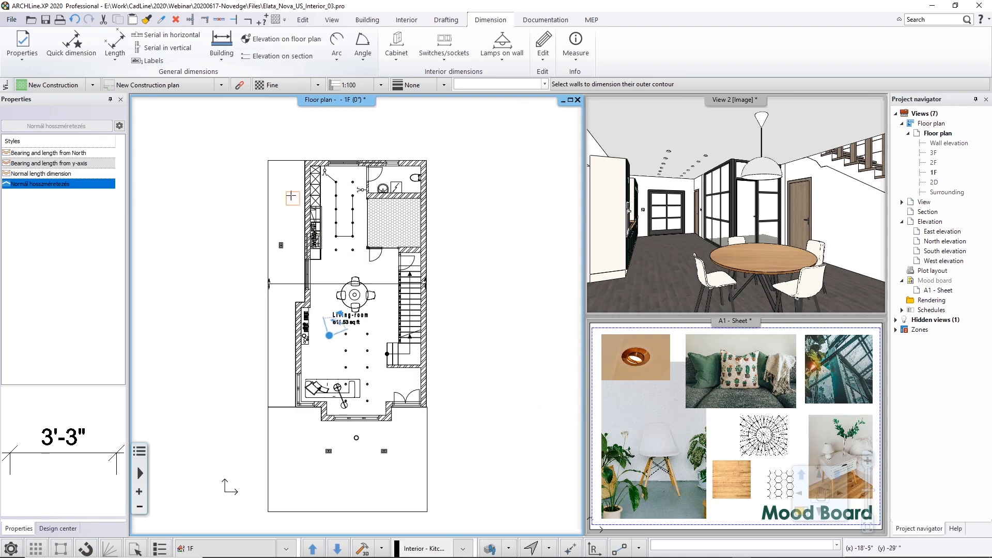
pyautogui.click(237, 143)
pyautogui.click(474, 445)
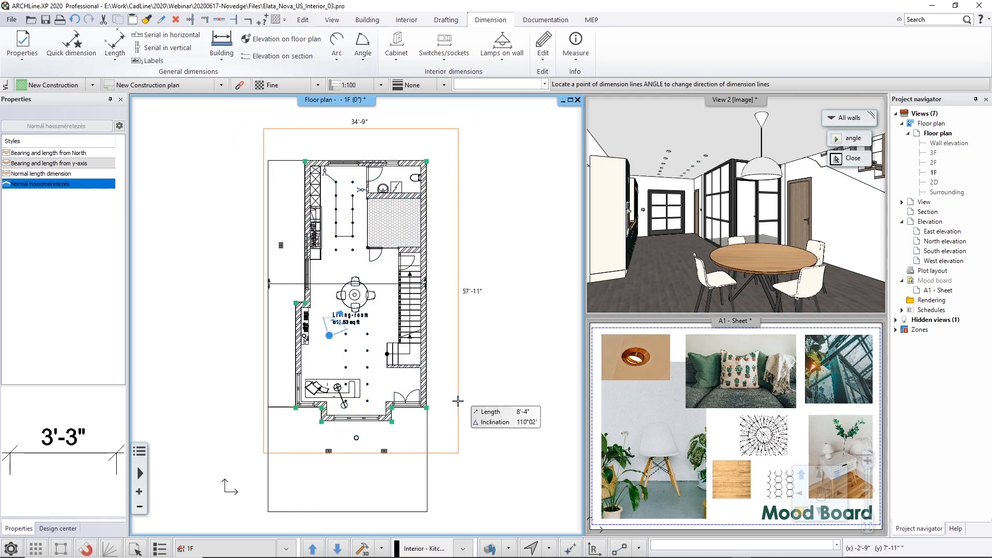
pyautogui.click(477, 404)
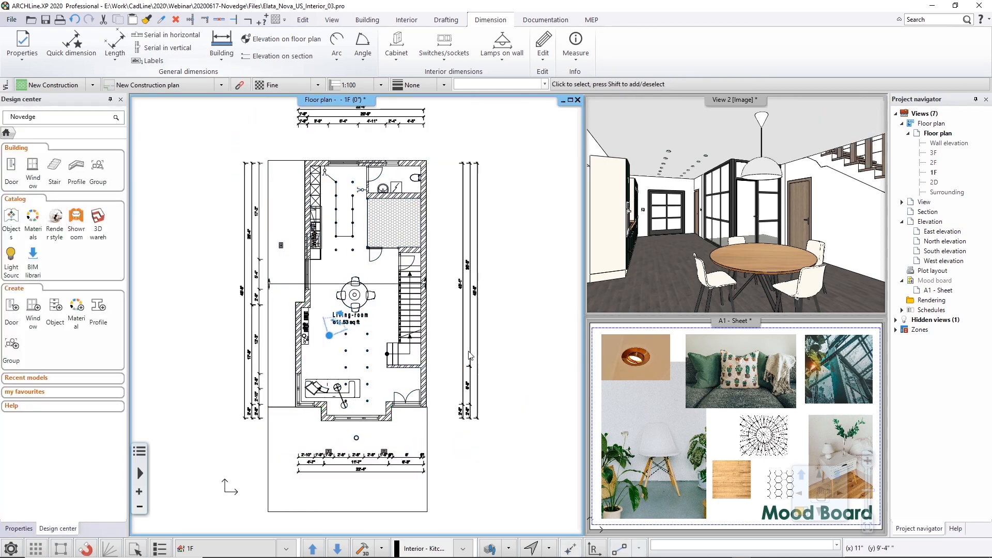
# Delete the vertical dimension chains beside the long wall on the staircase side of the plan.
pyautogui.click(486, 428)
pyautogui.click(438, 154)
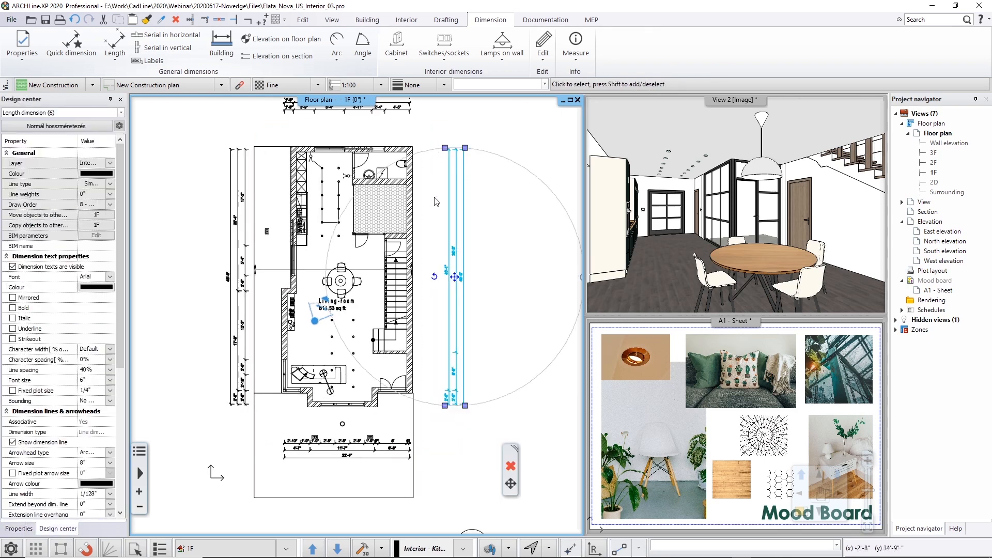
pyautogui.press('Delete')
# Try moving the small bathroom window along its wall toward the building corner, and undo the move.
pyautogui.scroll(5, 408, 127)
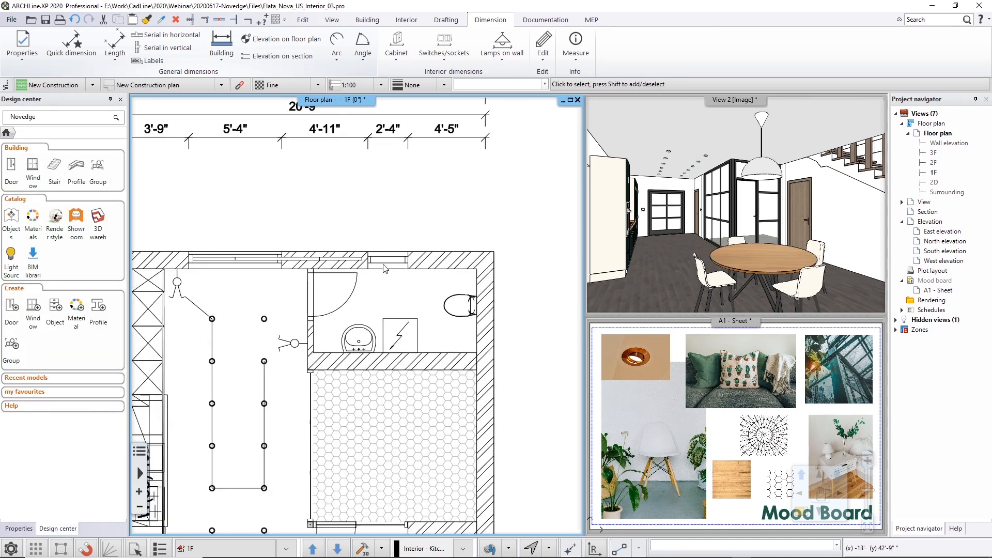
pyautogui.click(408, 259)
pyautogui.click(410, 254)
pyautogui.click(436, 262)
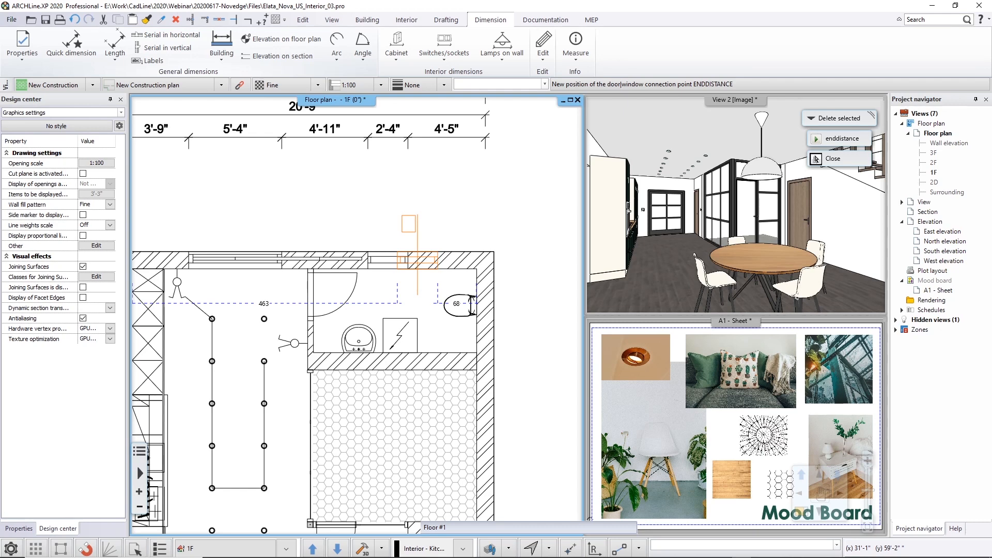
pyautogui.click(816, 159)
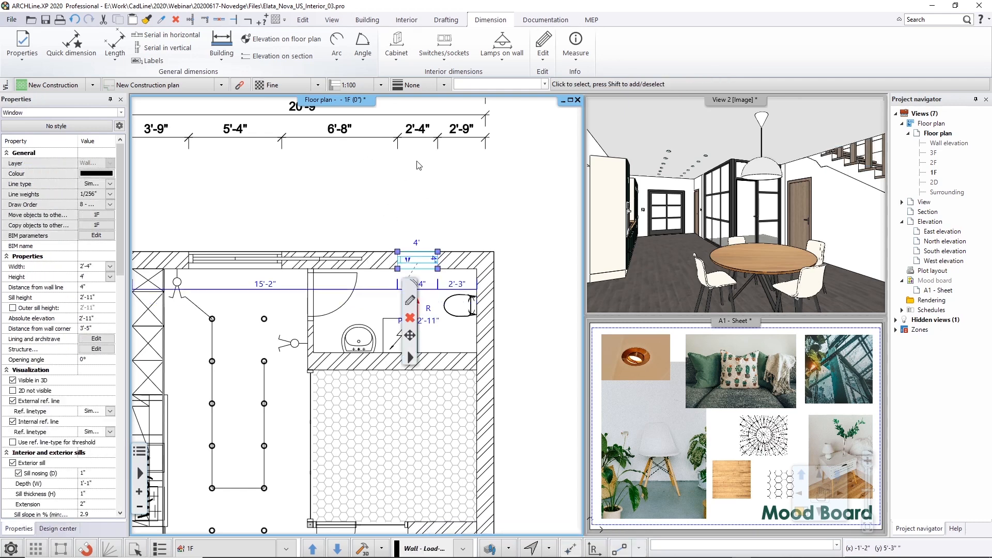
pyautogui.hotkey('ctrl', 'z')
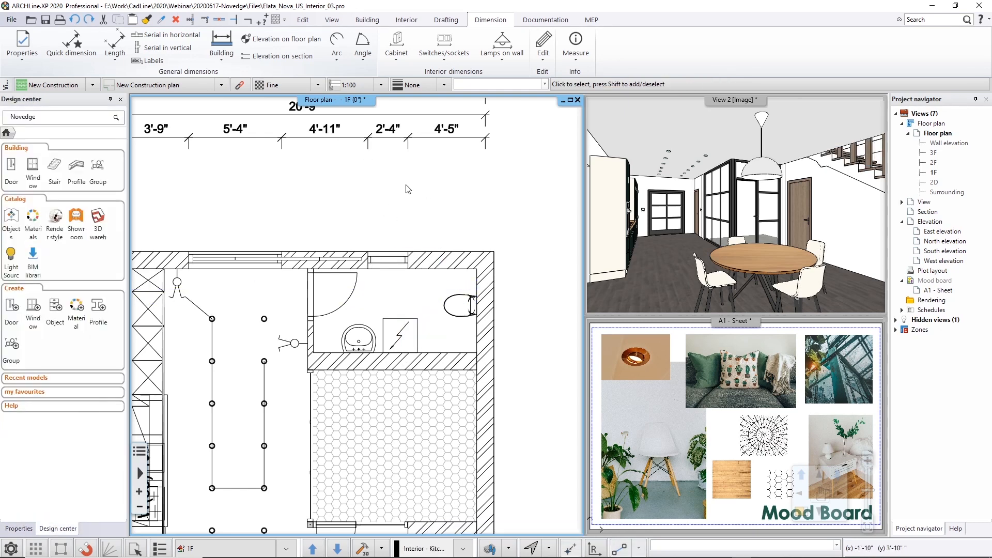
# Start placing a Door Schedule with the Sill height parameter hidden.
pyautogui.scroll(-5, 397, 207)
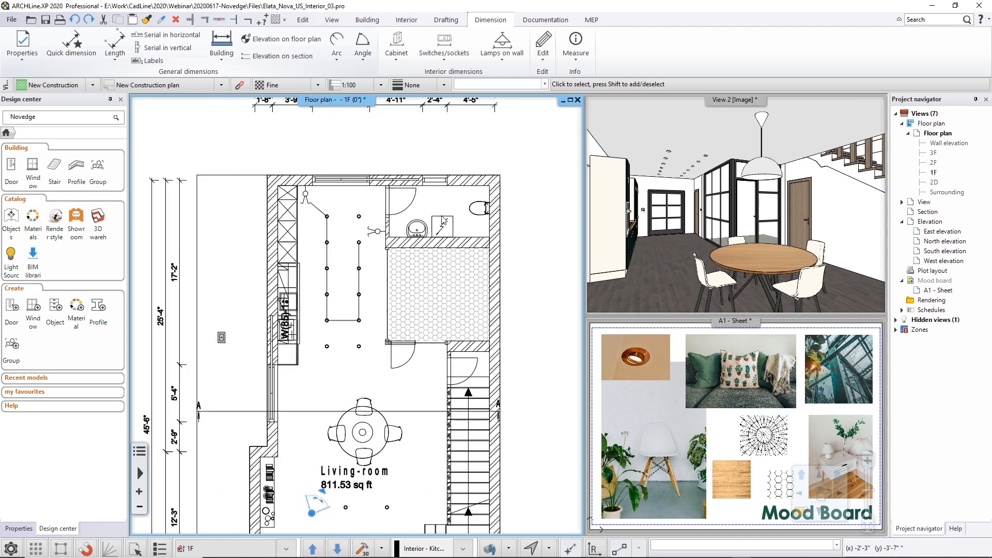
pyautogui.scroll(-3, 465, 235)
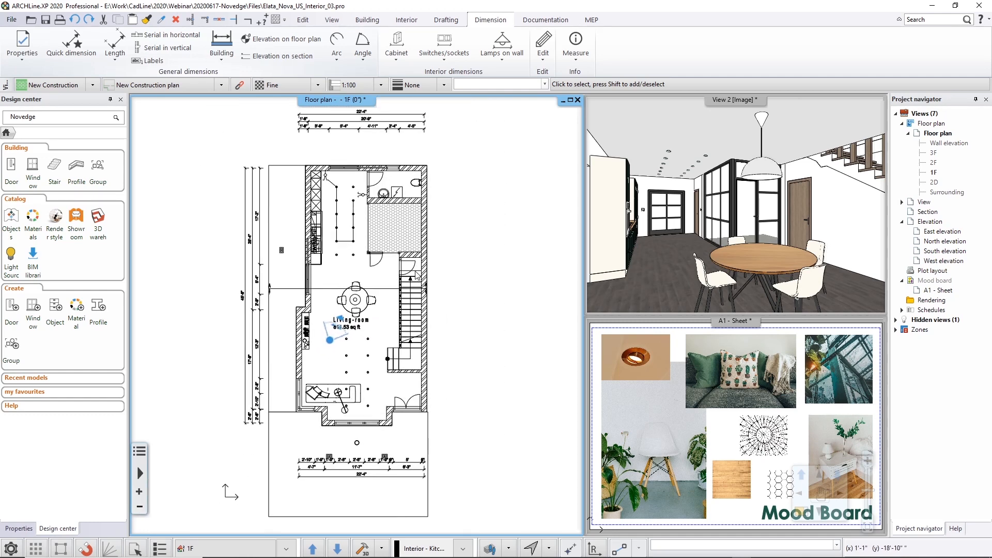
pyautogui.scroll(-2, 426, 267)
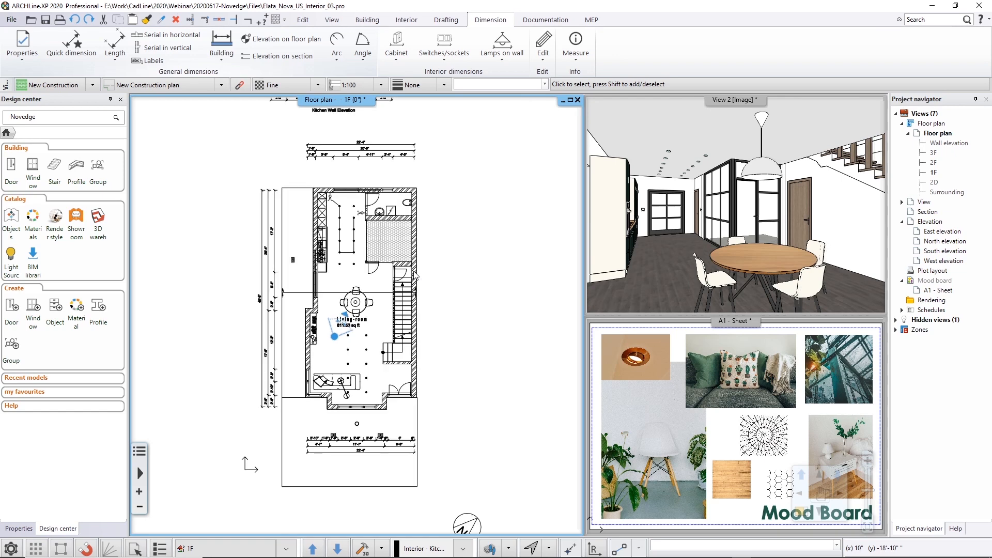
pyautogui.click(545, 21)
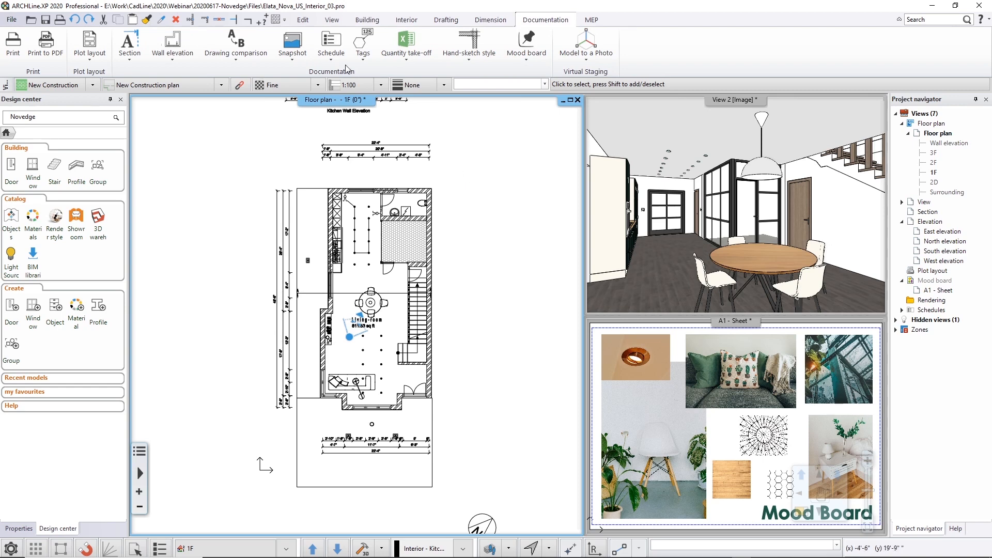
pyautogui.click(329, 61)
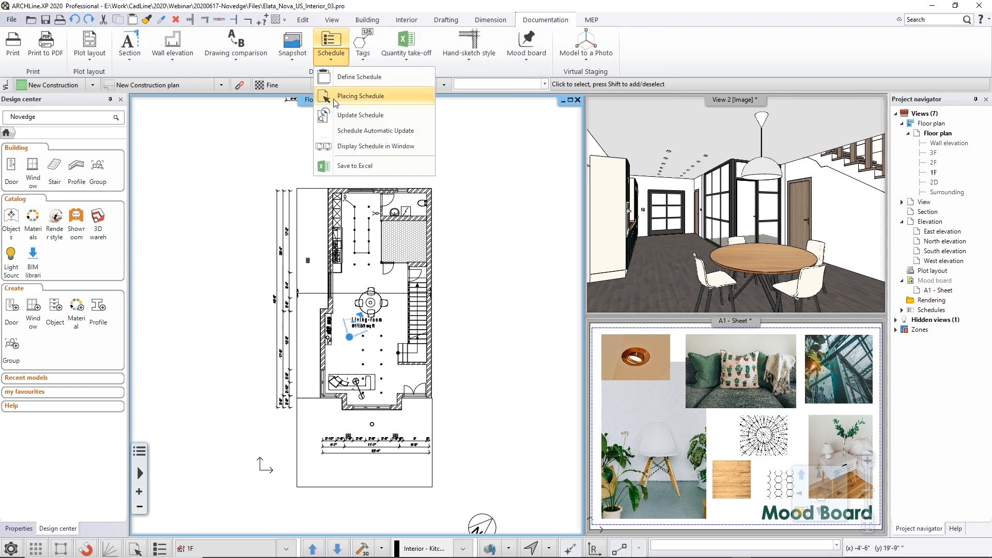
pyautogui.click(356, 97)
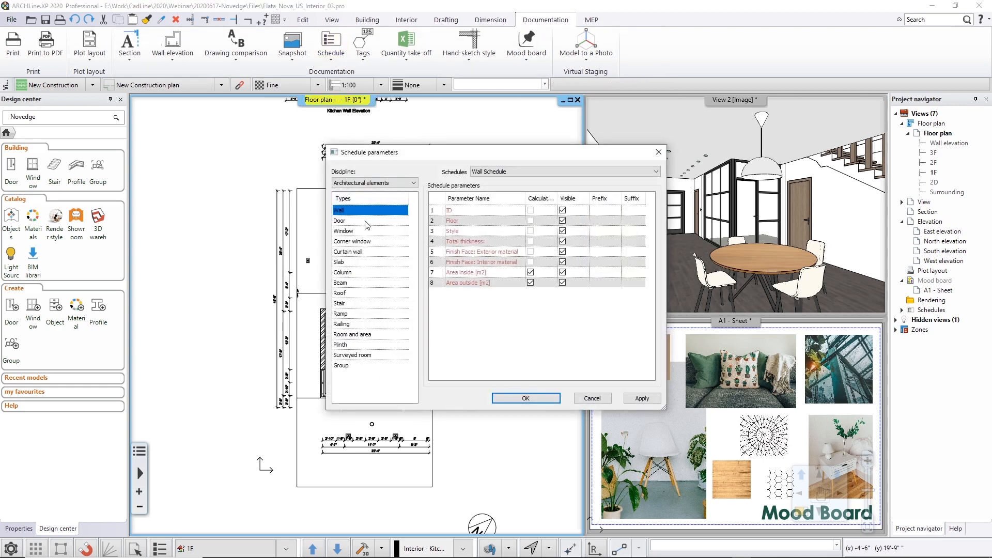
pyautogui.click(362, 221)
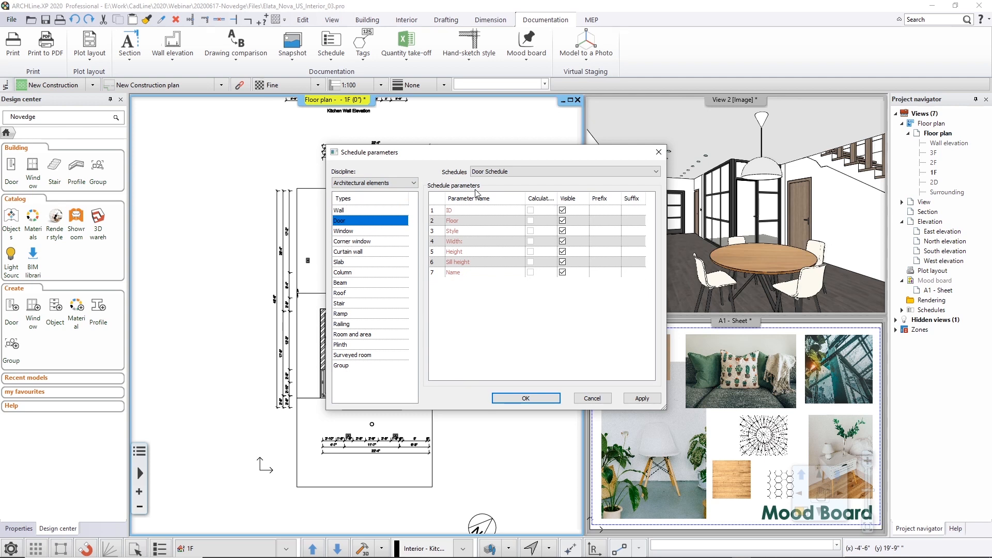
pyautogui.click(561, 261)
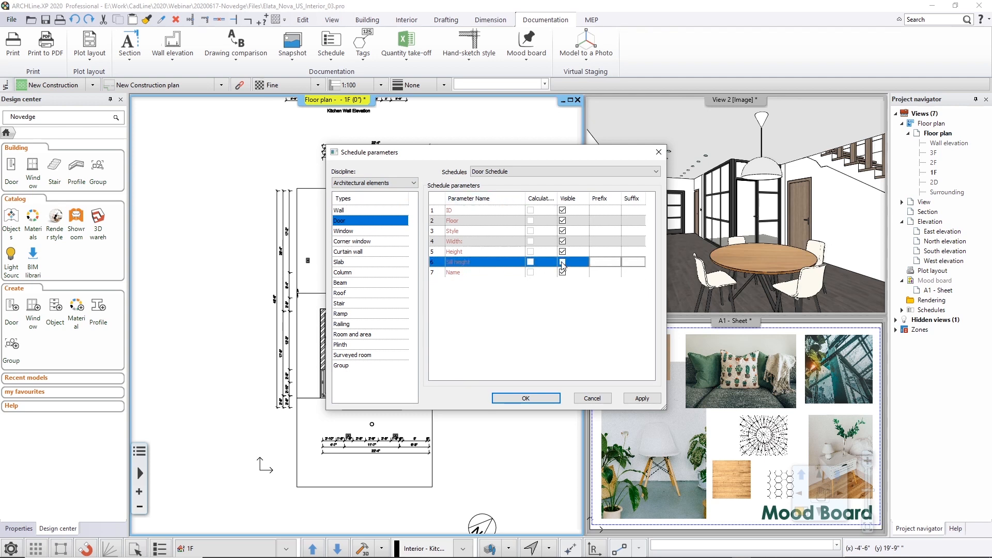
pyautogui.click(536, 401)
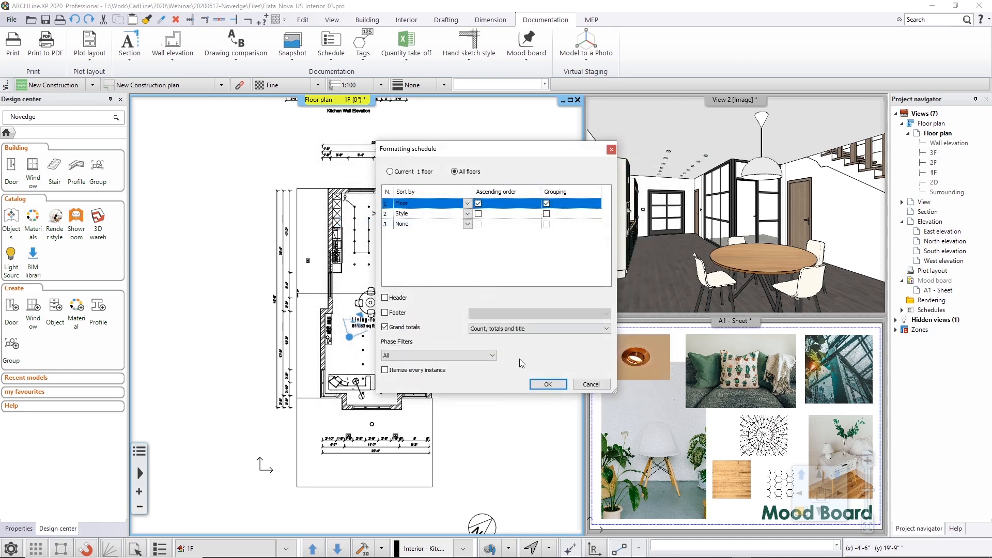
# Accept the schedule formatting for all floors and place the door schedule in the empty area beside the kitchen elevation and plan.
pyautogui.click(547, 384)
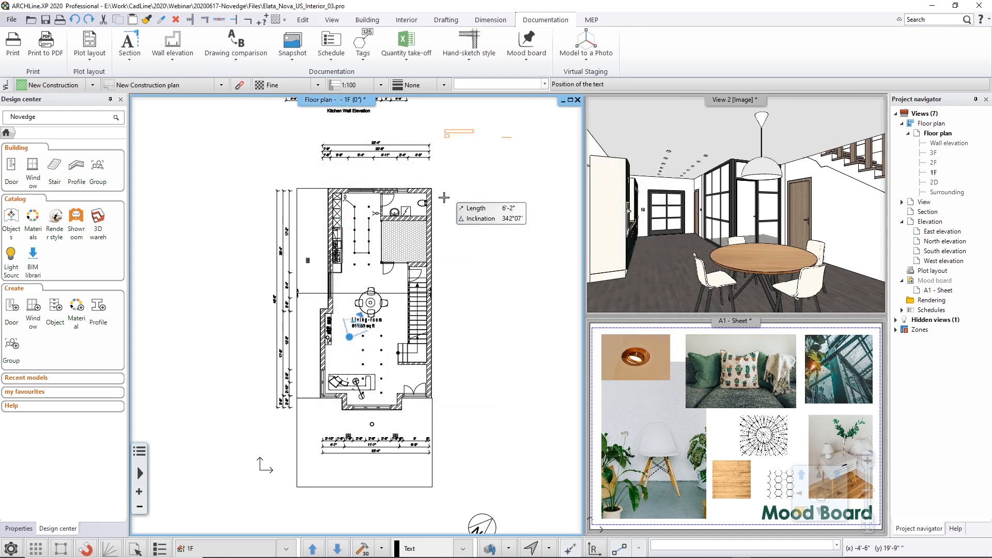
pyautogui.moveTo(444, 197); pyautogui.dragTo(363, 254, button='middle')
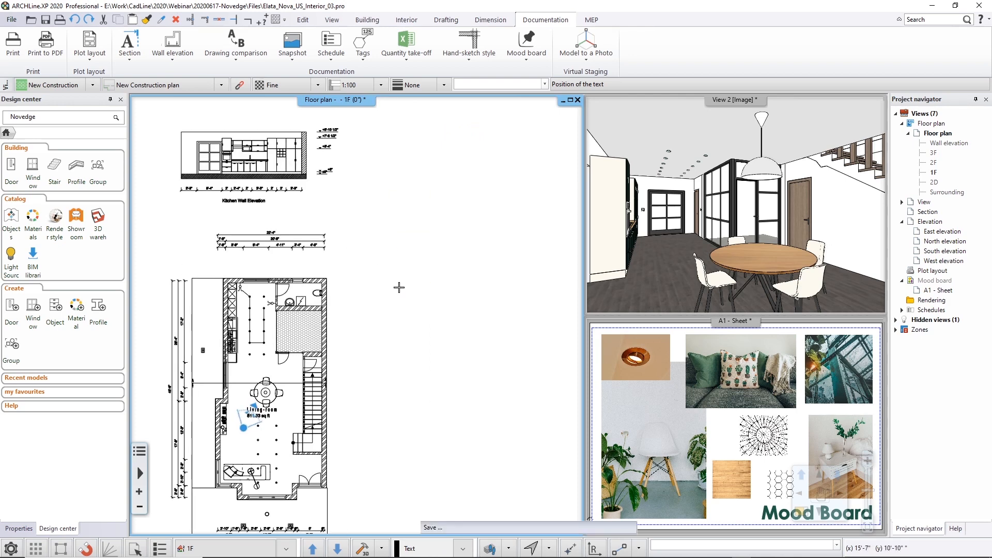
pyautogui.click(399, 228)
# Select the door schedule and locate the door with ID 86 on the floor plan from its row.
pyautogui.scroll(2, 402, 228)
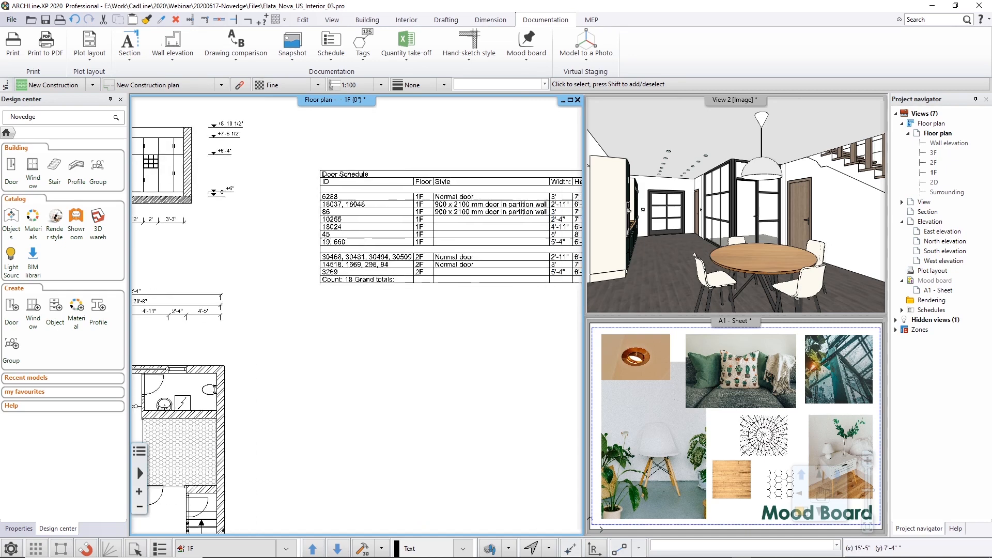
pyautogui.moveTo(440, 229); pyautogui.dragTo(309, 228, button='middle')
pyautogui.click(306, 228)
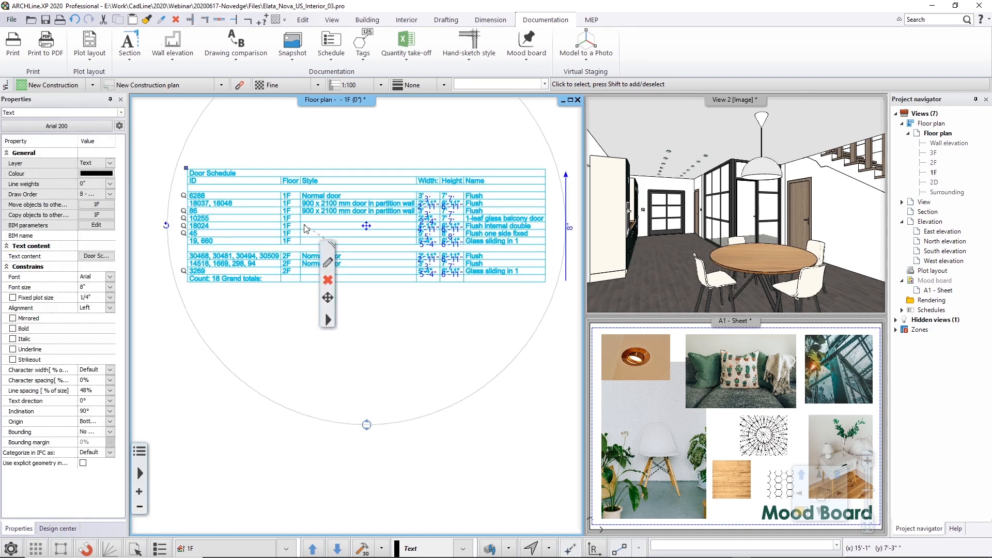
pyautogui.click(184, 212)
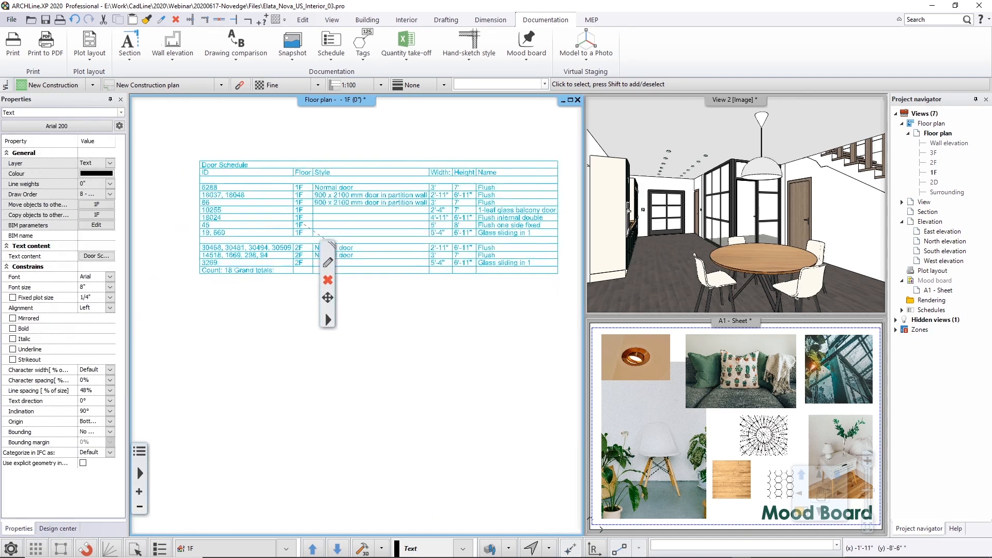
pyautogui.moveTo(227, 313); pyautogui.dragTo(238, 290, button='middle')
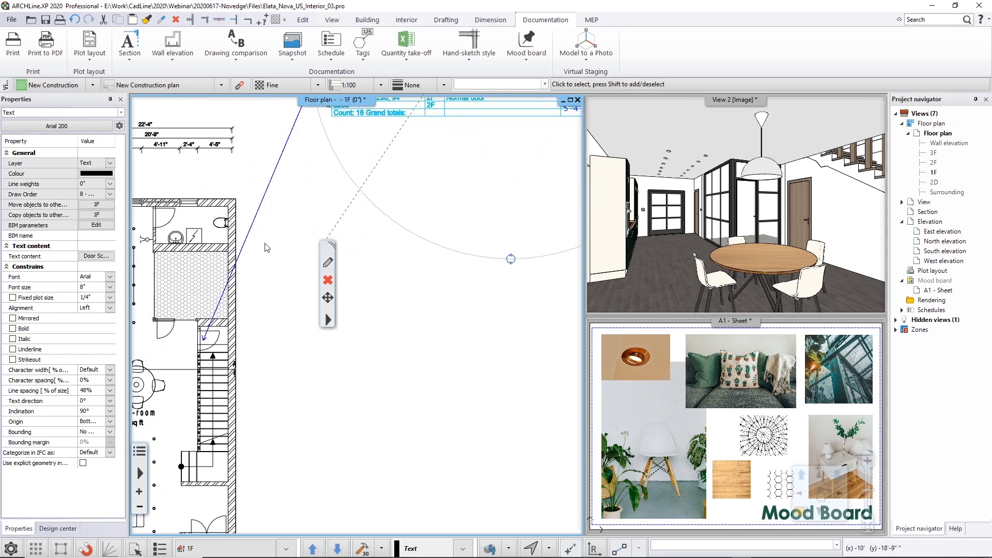
pyautogui.scroll(-1, 293, 171)
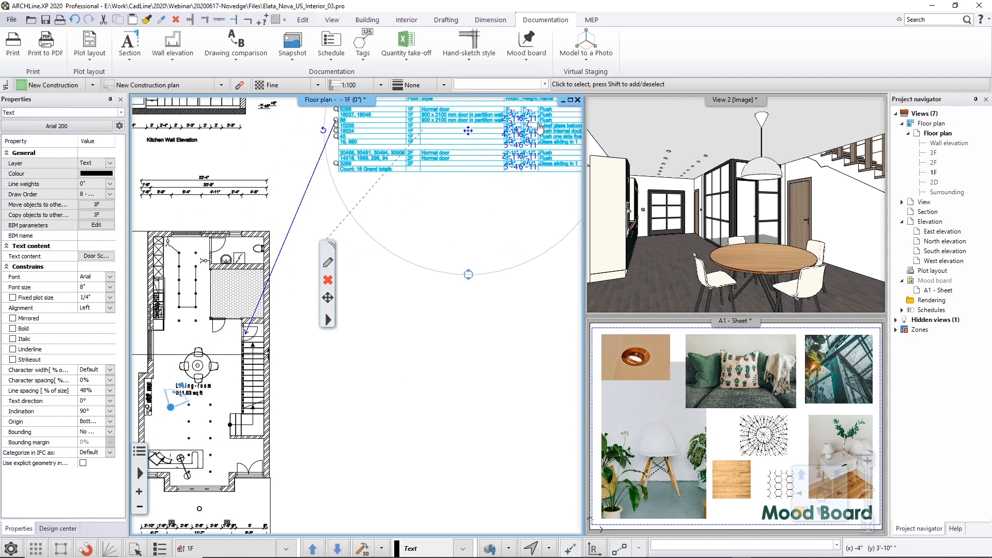
# Open the width value of the door with ID 86 in the door schedule for editing, cancel the edit and deselect the schedule.
pyautogui.moveTo(476, 143); pyautogui.dragTo(406, 184, button='middle')
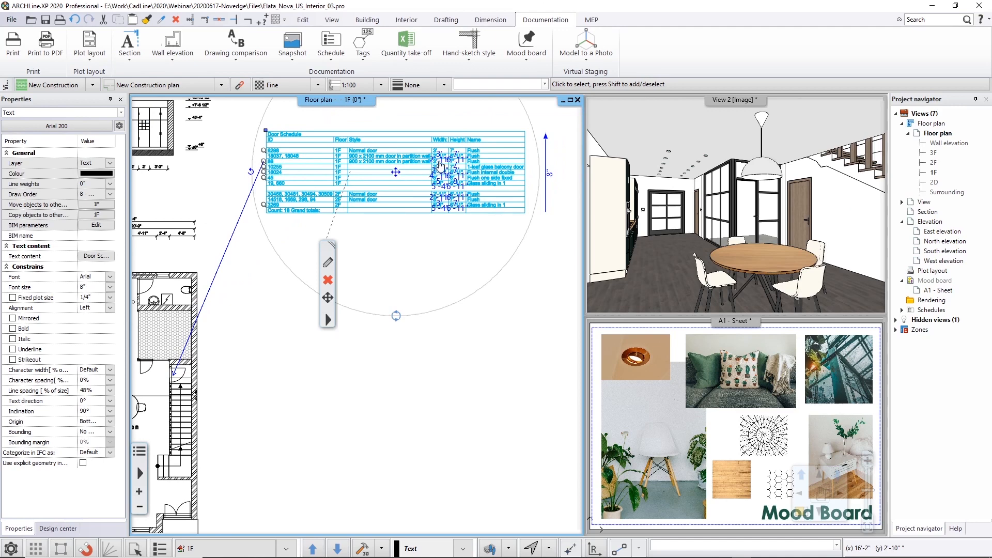
pyautogui.click(438, 162)
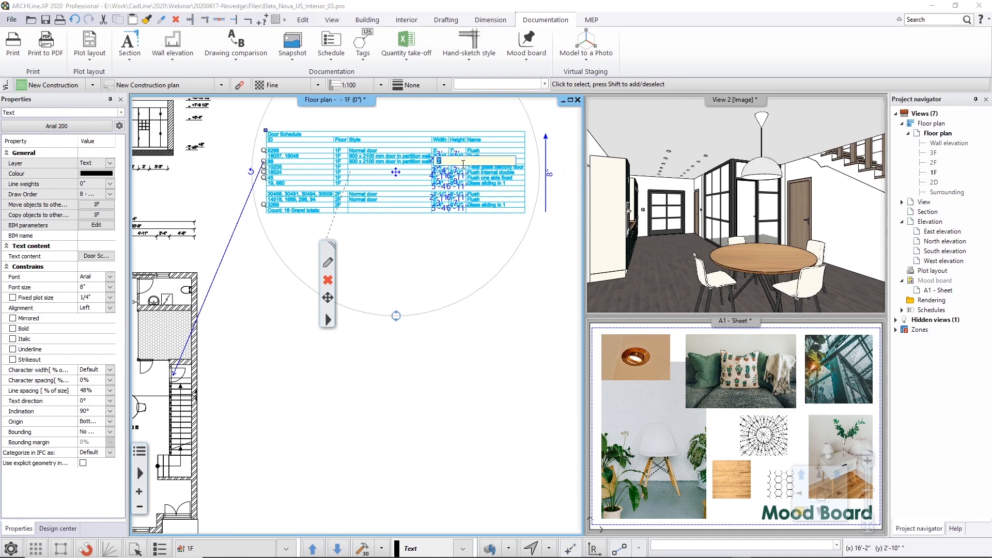
pyautogui.press('Escape')
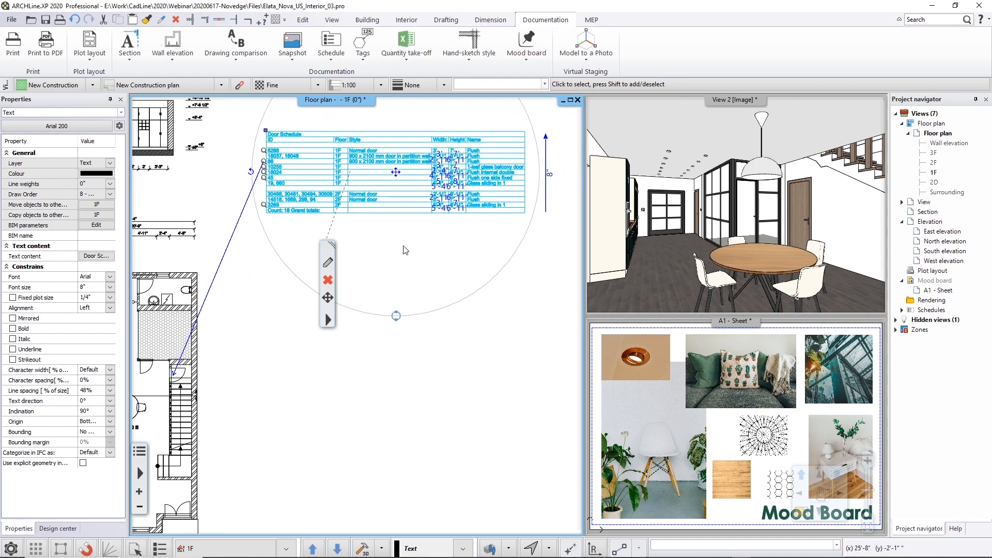
pyautogui.press('Escape')
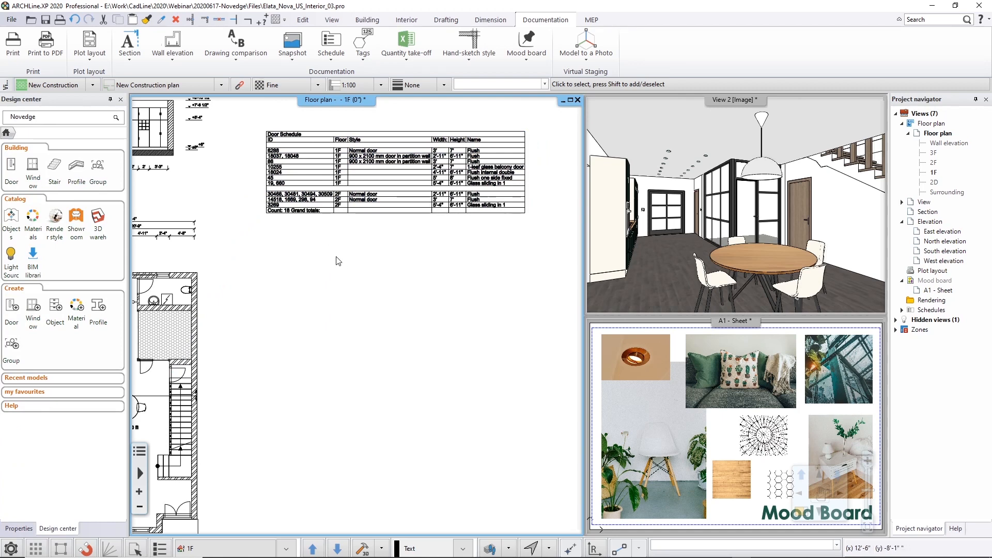
# Create an ISO A3 landscape plot layout with the A3 landscape title block as its plot stamp.
pyautogui.scroll(-3, 467, 222)
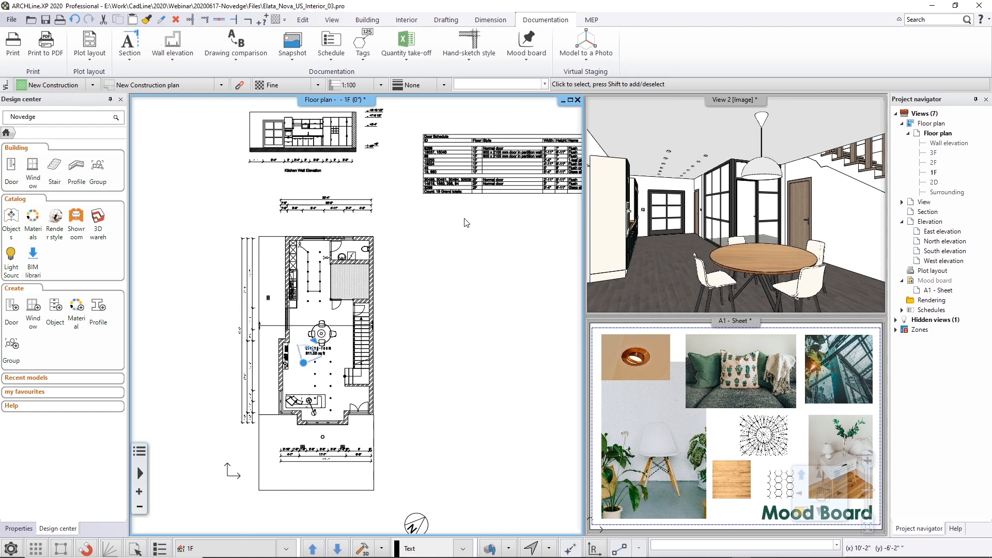
pyautogui.moveTo(467, 223); pyautogui.dragTo(451, 226, button='middle')
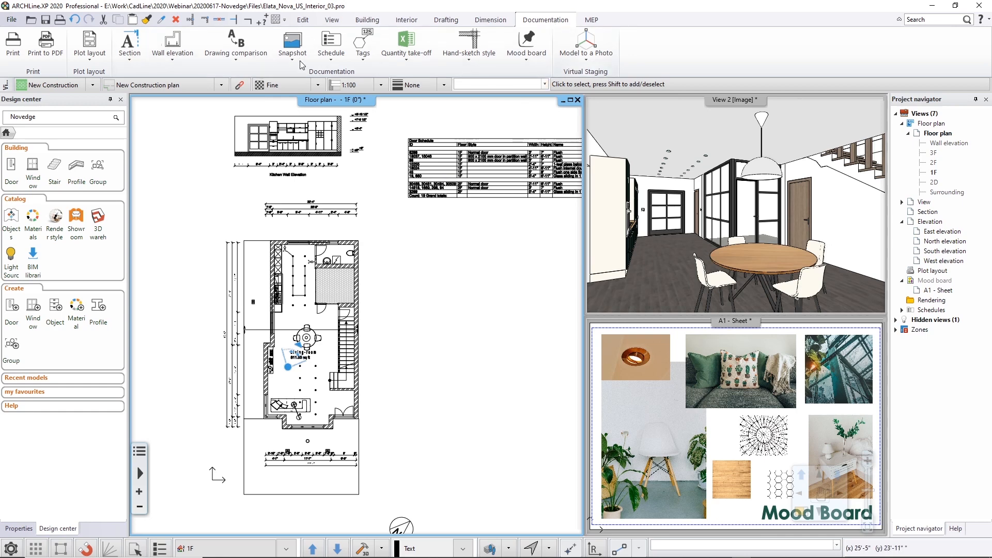
pyautogui.click(91, 45)
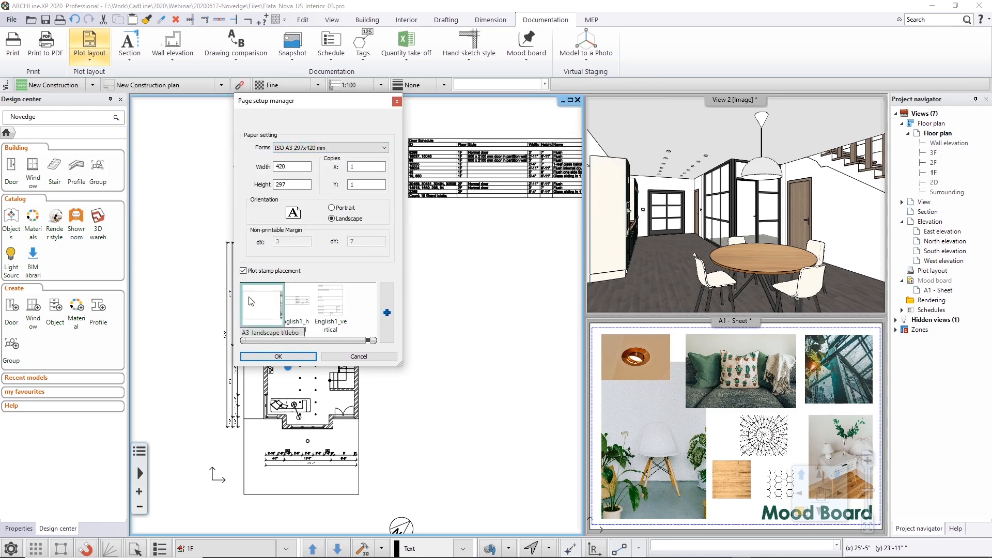
pyautogui.click(279, 357)
pyautogui.click(600, 337)
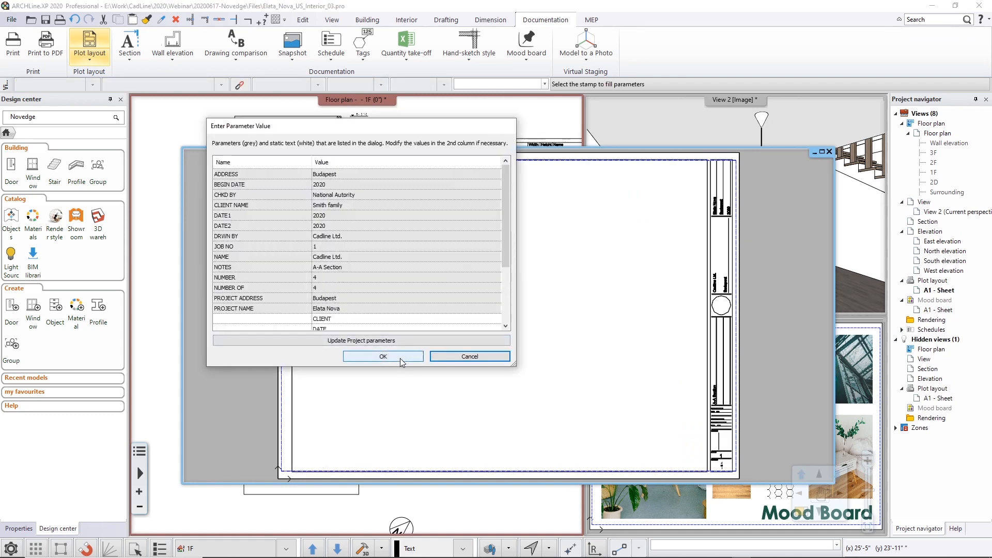
# Accept the title block parameters and place the 1F floor plan on the A1 plot sheet against its lower frame line.
pyautogui.click(399, 358)
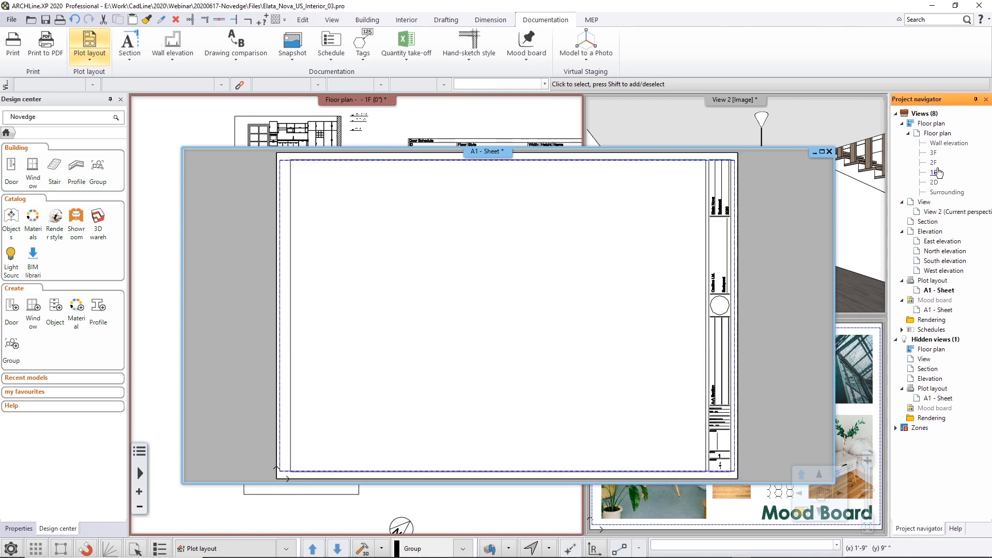
pyautogui.moveTo(700, 216); pyautogui.dragTo(433, 276)
pyautogui.click(466, 342)
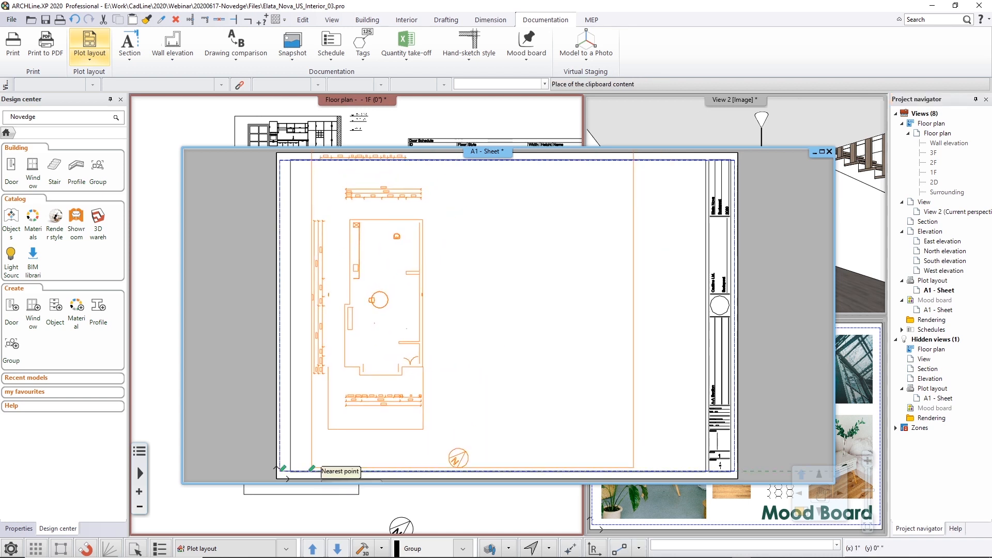
pyautogui.click(300, 471)
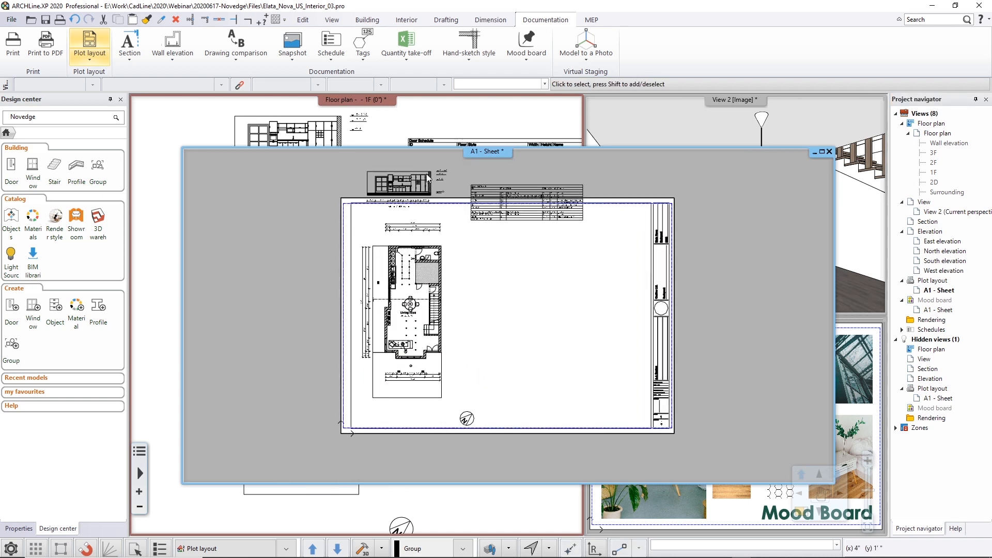
# Crop the placed floor plan's right boundary inward to just beside the plan, cutting off the door schedule.
pyautogui.click(421, 316)
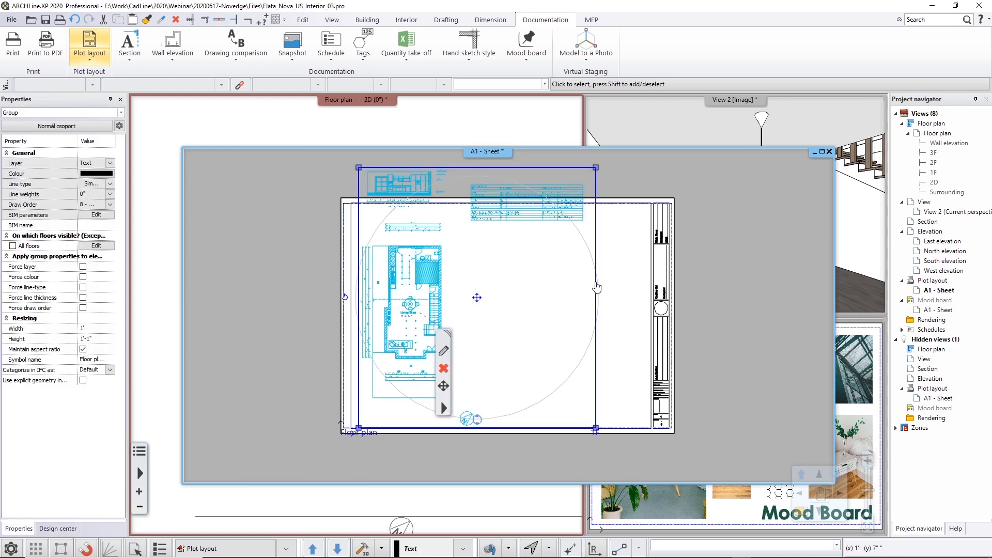
pyautogui.click(617, 294)
pyautogui.click(456, 305)
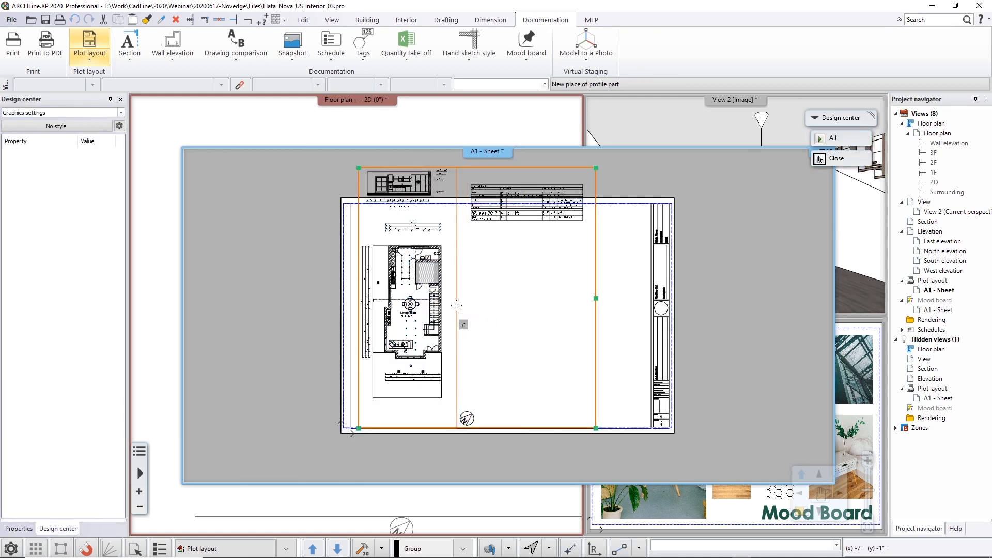
# Crop the placed floor plan's upper boundary down to just above the dimension lines, cutting off the kitchen wall elevation.
pyautogui.click(421, 178)
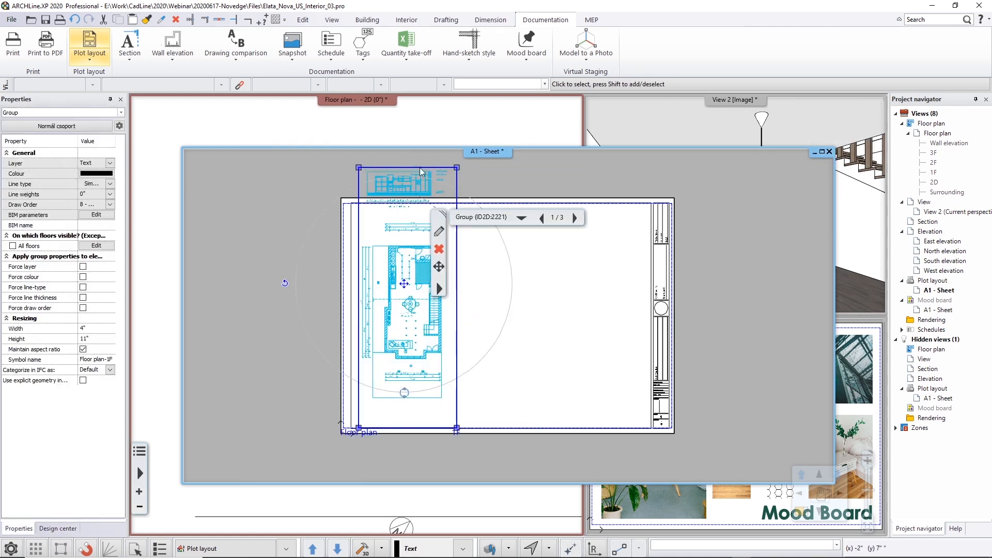
pyautogui.moveTo(421, 173)
pyautogui.click(455, 178)
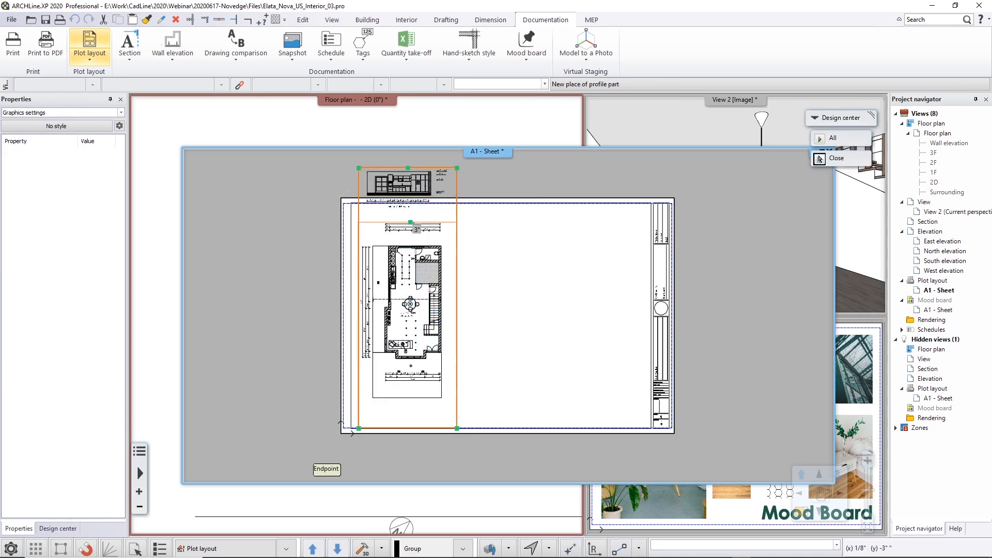
pyautogui.scroll(2, 410, 222)
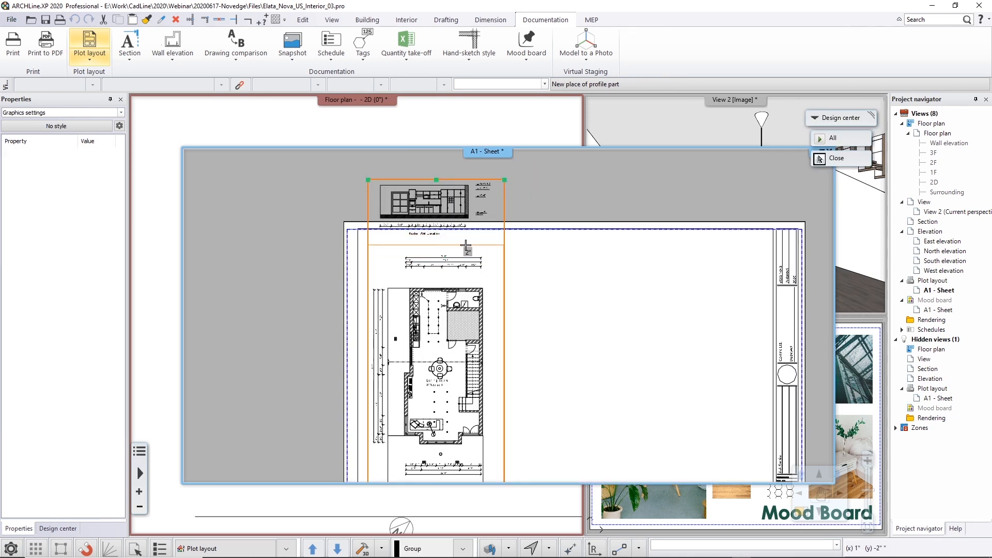
pyautogui.click(496, 249)
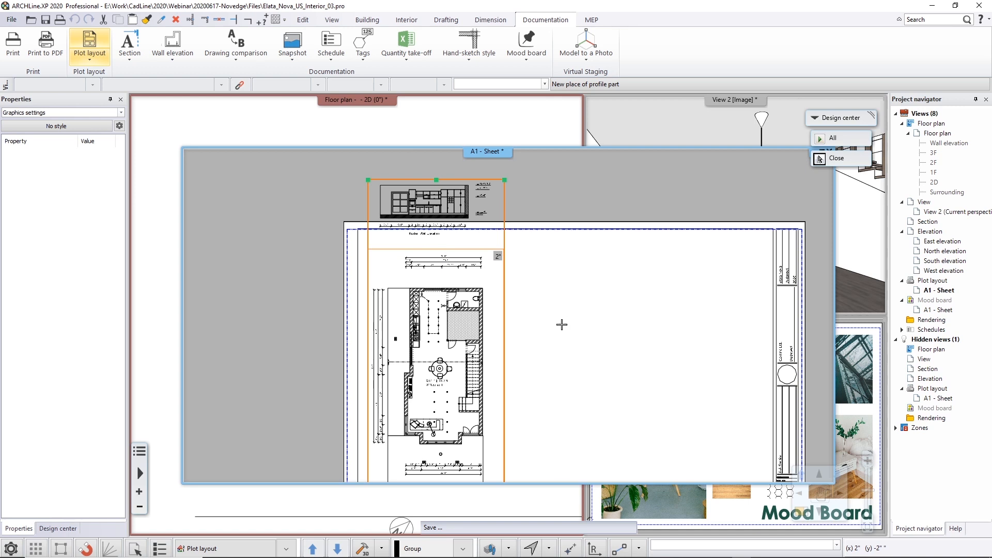
pyautogui.moveTo(548, 319); pyautogui.dragTo(510, 297, button='middle')
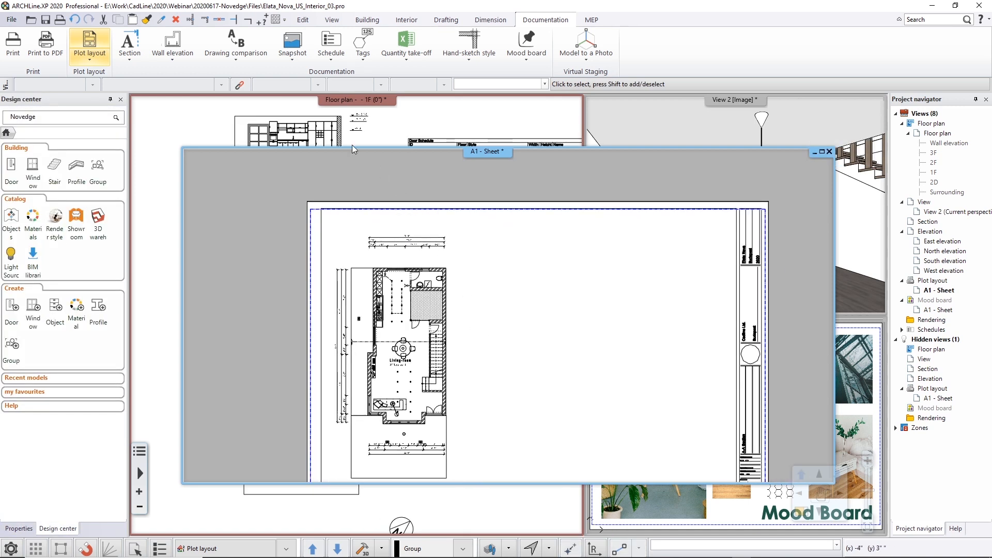
pyautogui.click(339, 138)
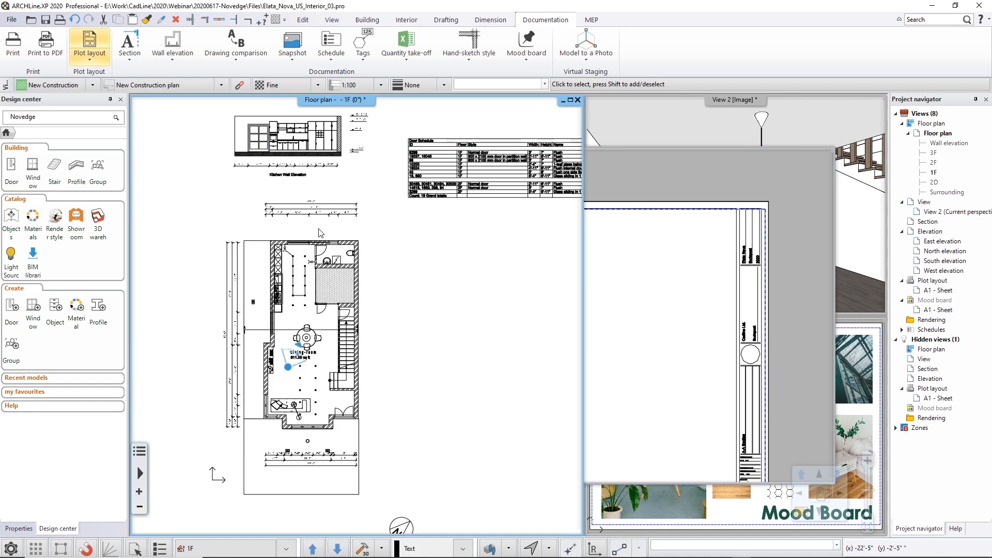
pyautogui.click(662, 287)
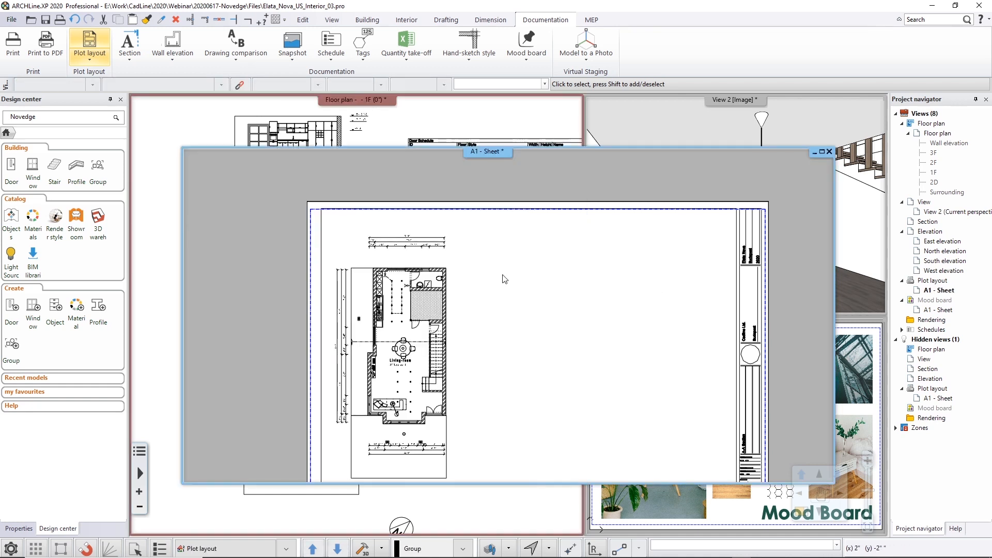
pyautogui.click(266, 135)
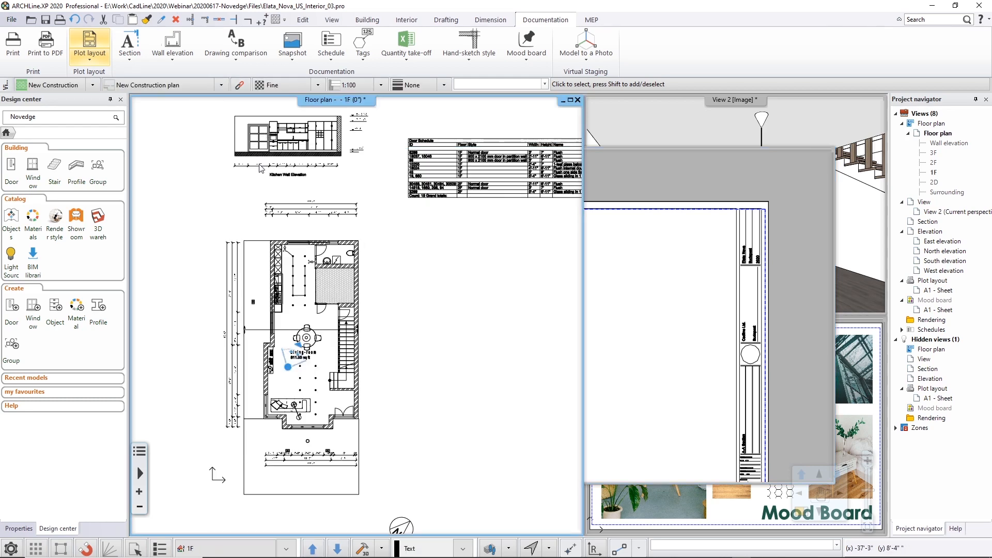
pyautogui.click(613, 261)
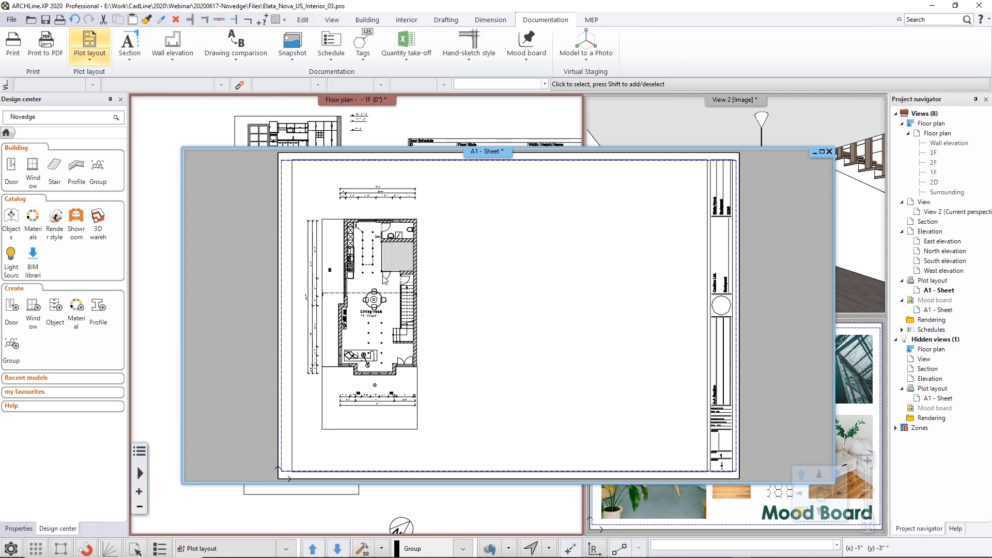
# Copy the kitchen wall elevation from the 1F floor plan for the plot layout by rectangle, with the rectangle's lower-right corner as origin.
pyautogui.moveTo(205, 113)
pyautogui.mouseDown(button='middle')
pyautogui.moveTo(145, 102)
pyautogui.moveTo(178, 162)
pyautogui.mouseUp(button='middle')
pyautogui.click(91, 55)
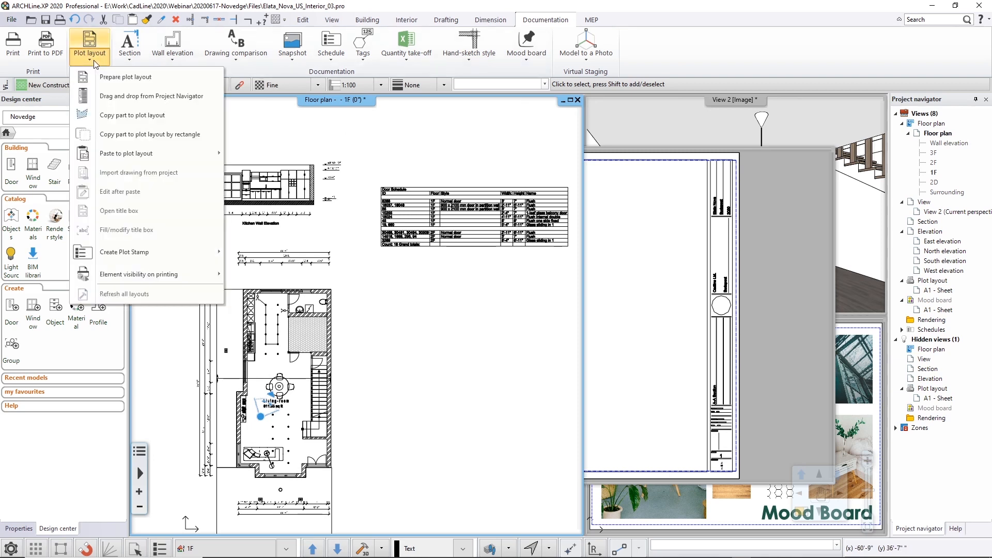
pyautogui.click(122, 134)
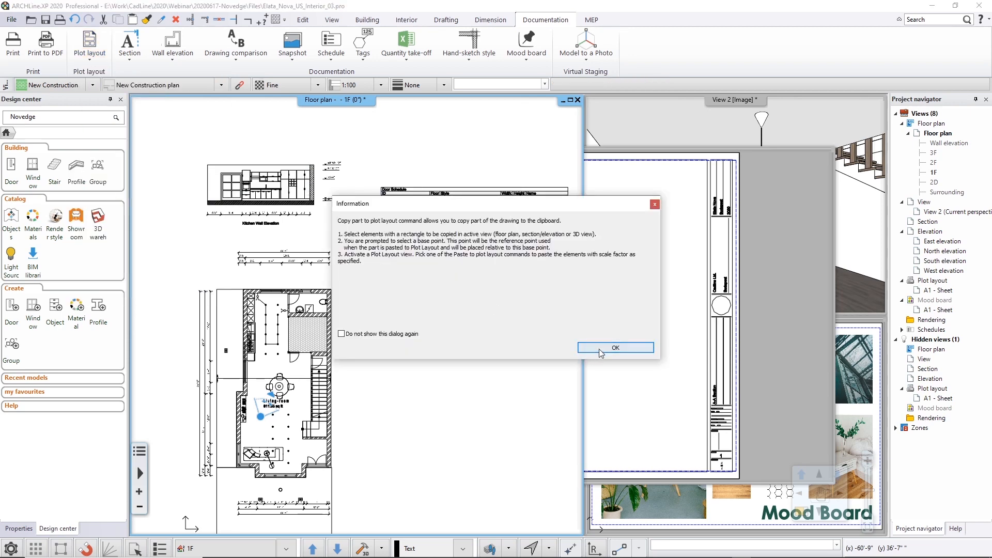
pyautogui.click(640, 348)
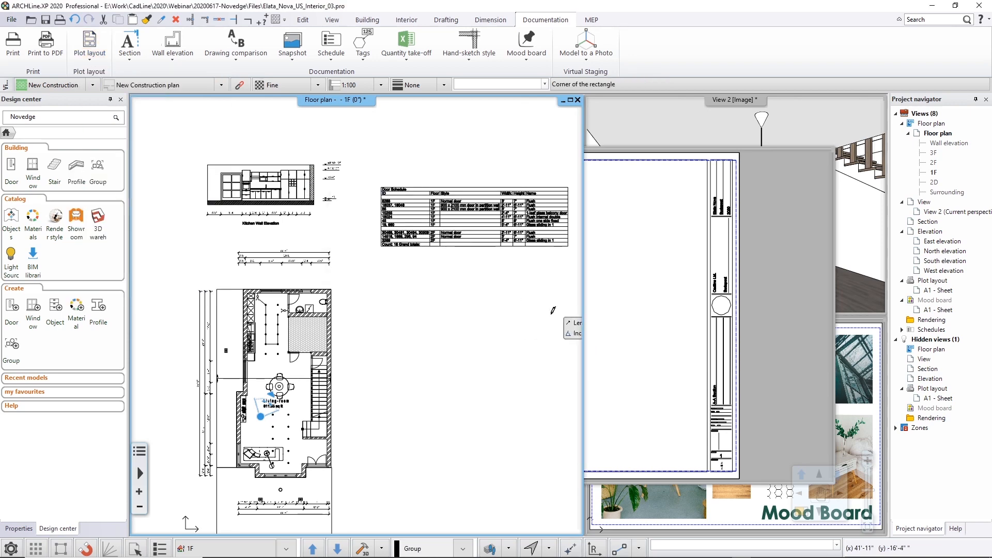
pyautogui.click(187, 146)
pyautogui.click(354, 229)
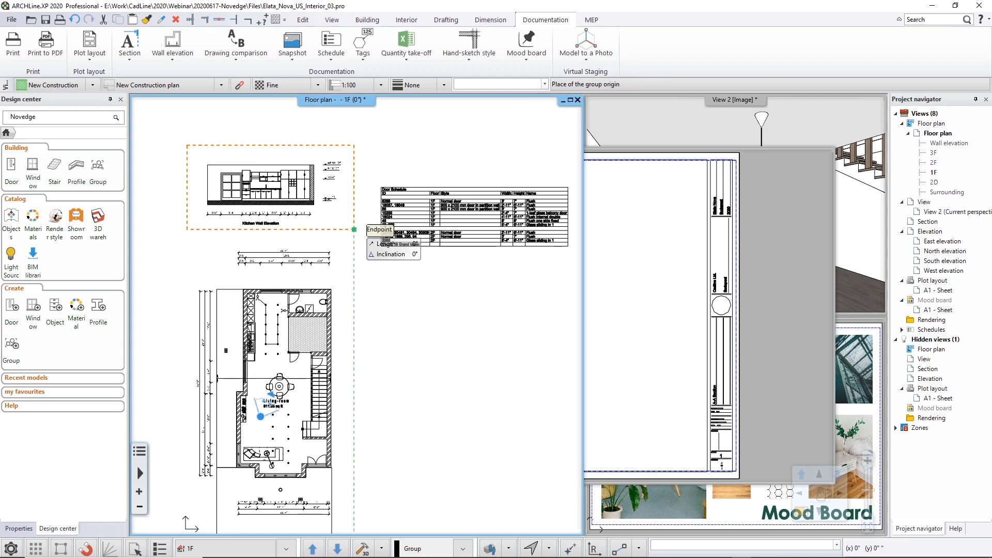
pyautogui.click(354, 229)
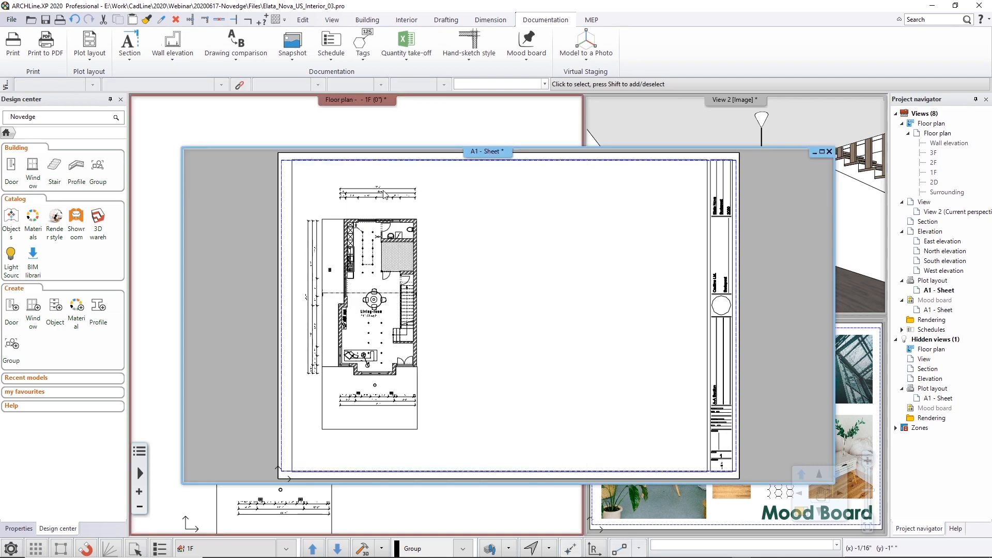
# Paste the copied kitchen wall elevation onto the A1 sheet at 1:50, in the upper area beside the floor plan.
pyautogui.click(91, 58)
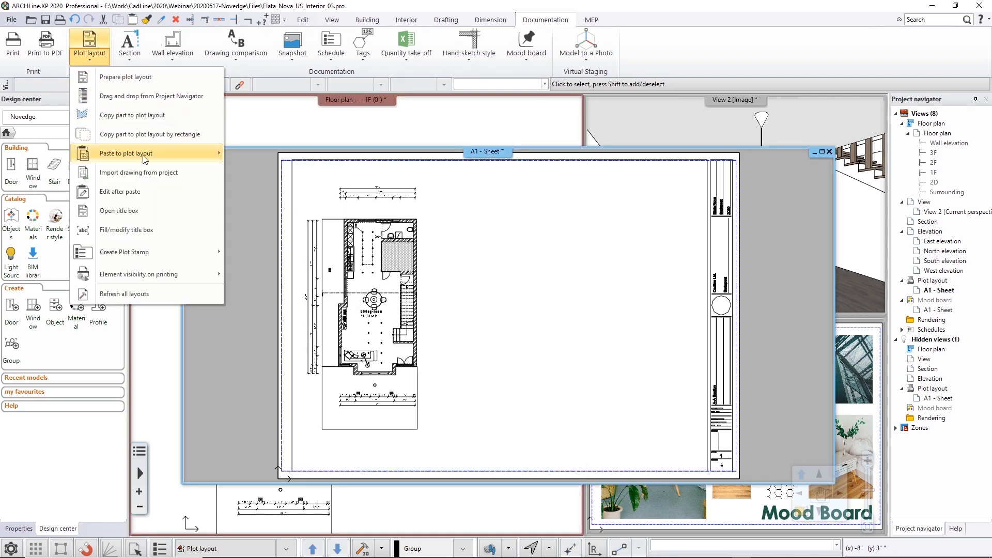
pyautogui.moveTo(149, 156)
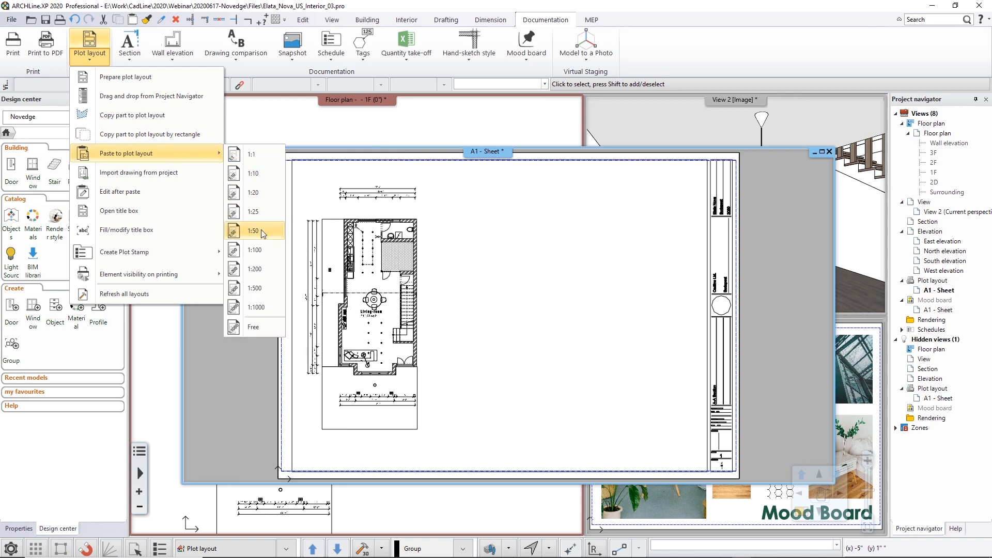
pyautogui.click(262, 224)
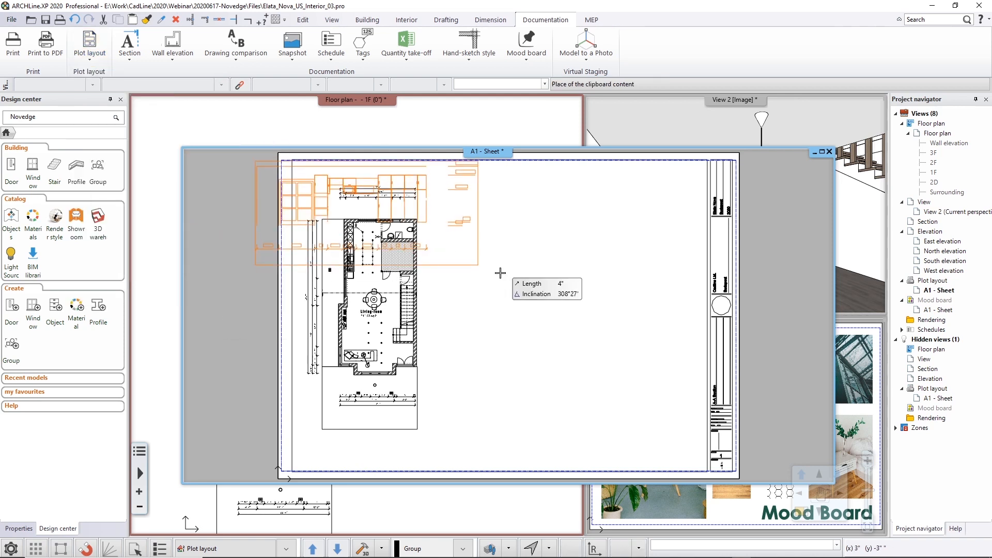
pyautogui.click(695, 290)
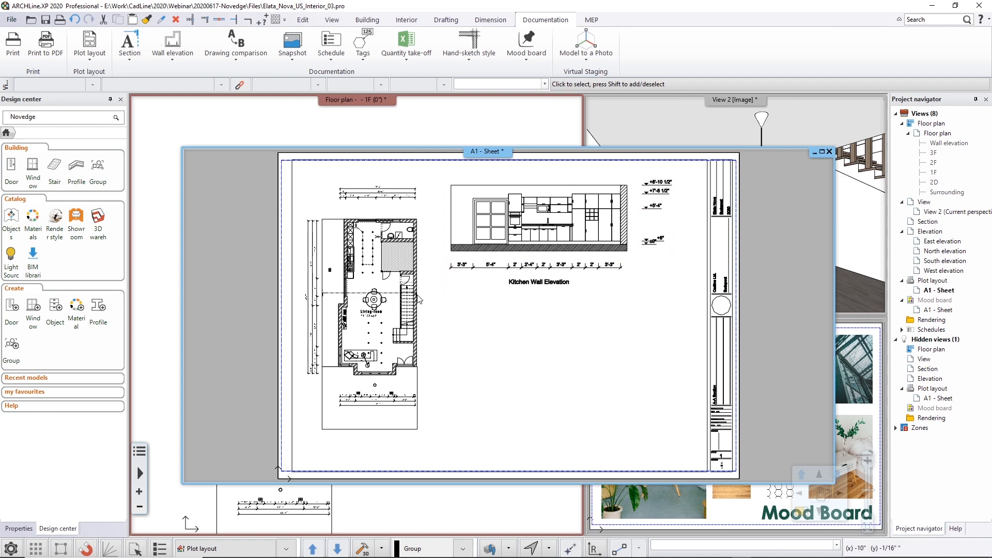
pyautogui.click(340, 136)
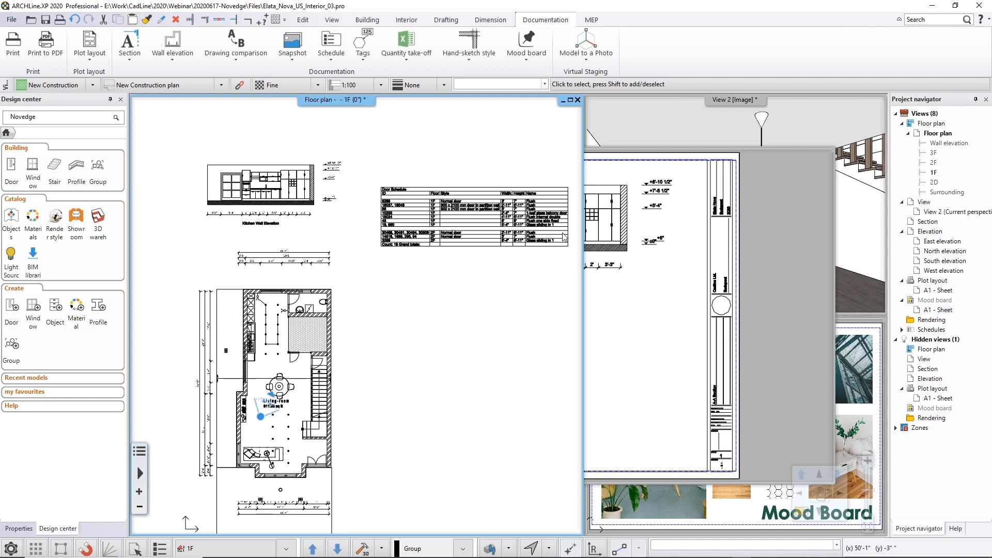
pyautogui.click(666, 247)
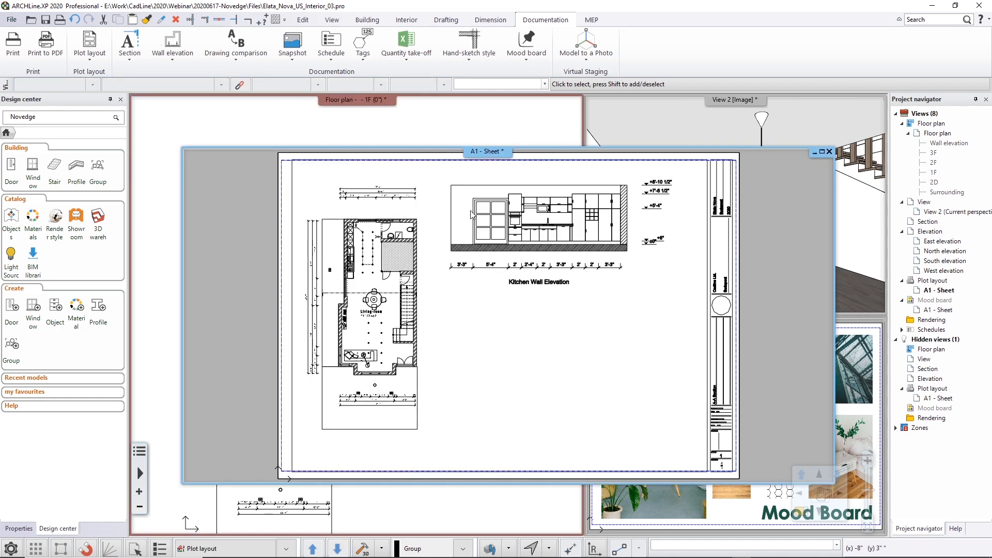
pyautogui.rightClick(510, 234)
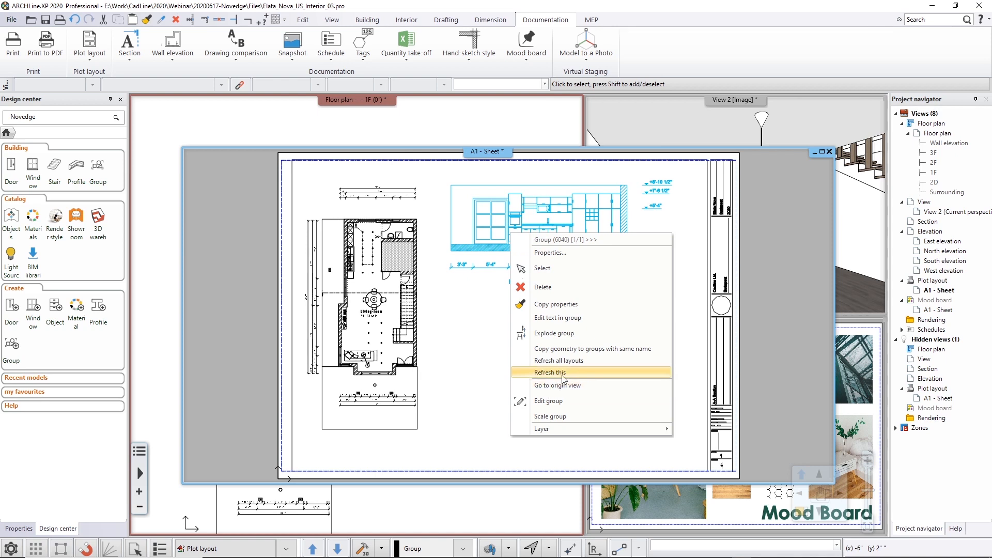
pyautogui.click(473, 331)
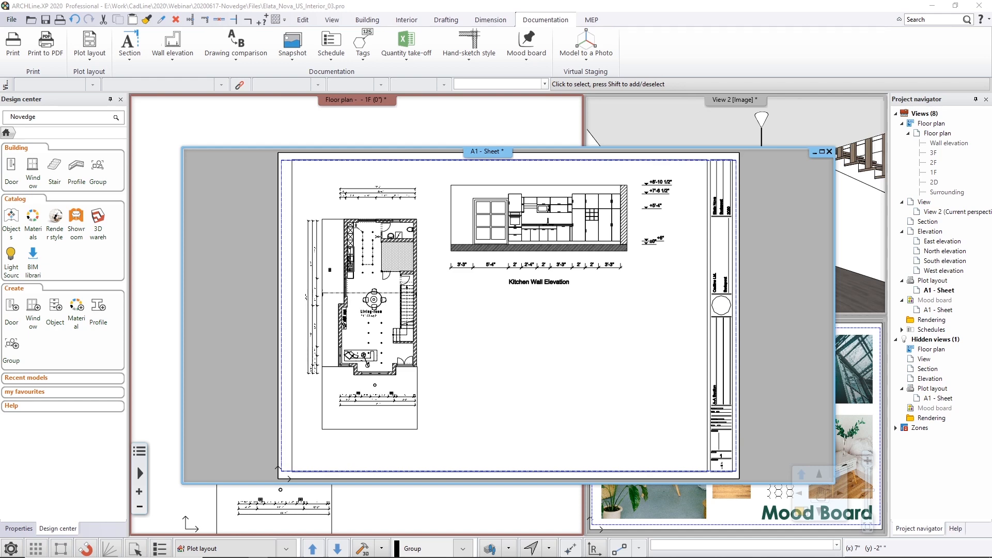
# Paste the dining area rendering with the wooden staircase onto the sheet, in the lower area beside the floor plan.
pyautogui.moveTo(991, 217)
pyautogui.mouseDown()
pyautogui.moveTo(590, 150)
pyautogui.moveTo(752, 112)
pyautogui.moveTo(991, 201)
pyautogui.mouseUp()
pyautogui.click(439, 448)
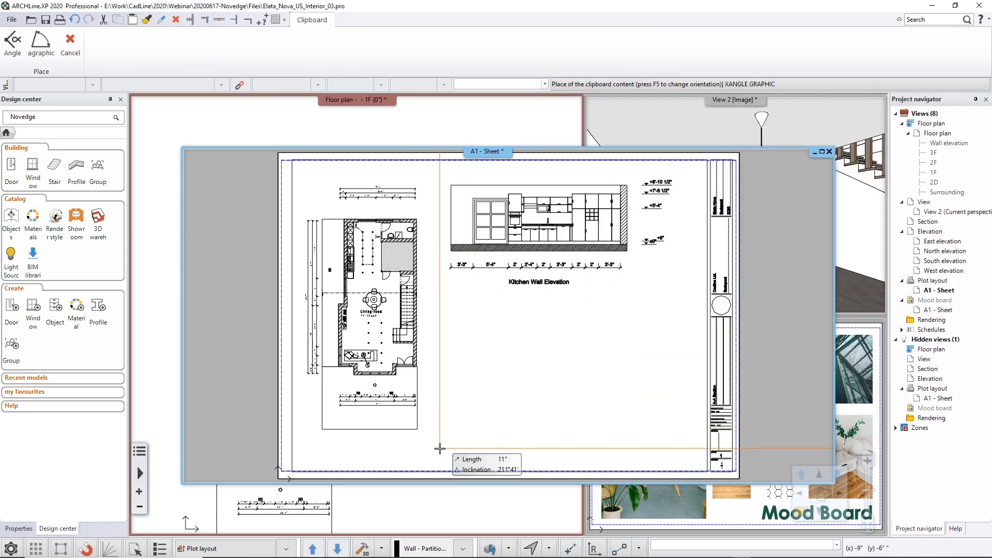
pyautogui.click(567, 371)
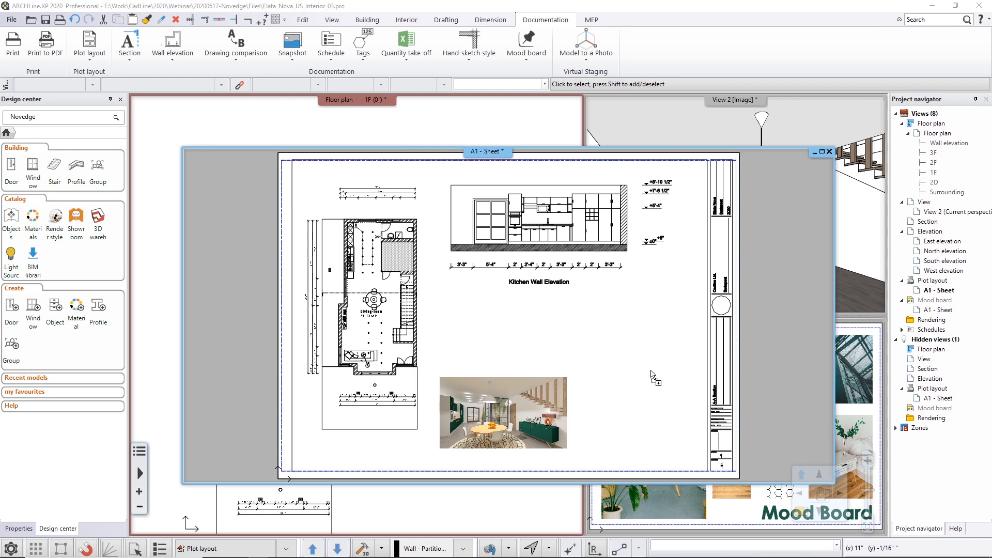
# Paste the kitchen rendering onto the sheet between the kitchen wall elevation and the dining area image.
pyautogui.hotkey('ctrl', 'v')
pyautogui.click(528, 371)
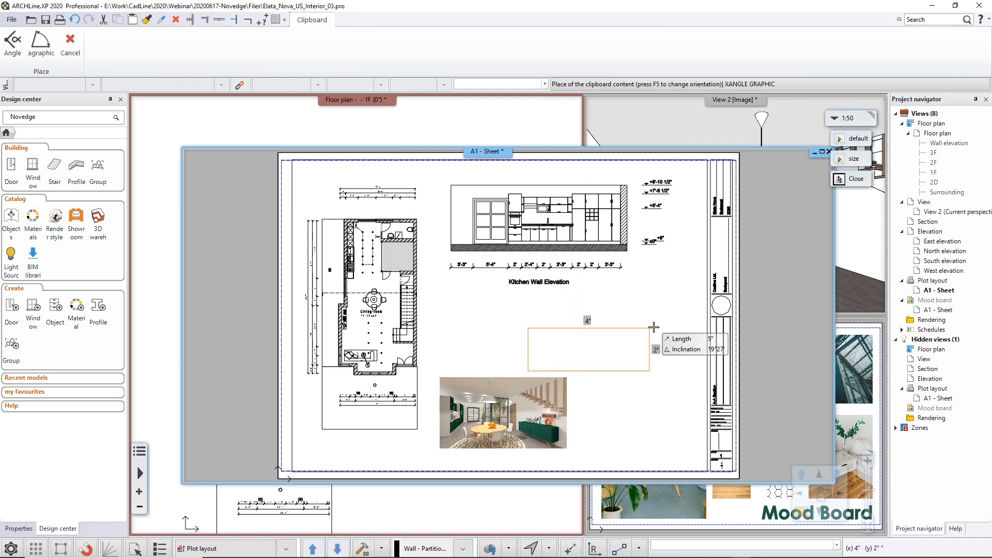
pyautogui.click(680, 328)
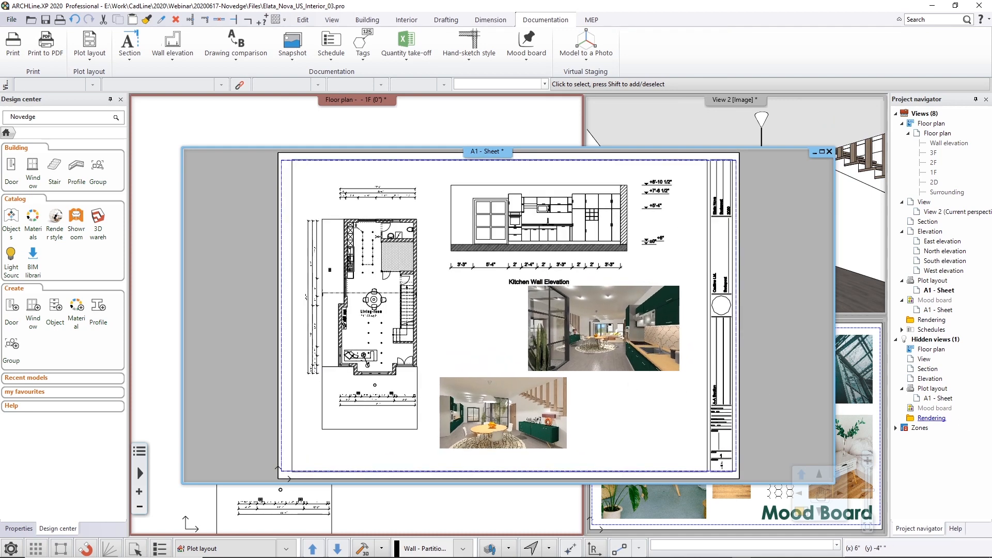
pyautogui.click(931, 418)
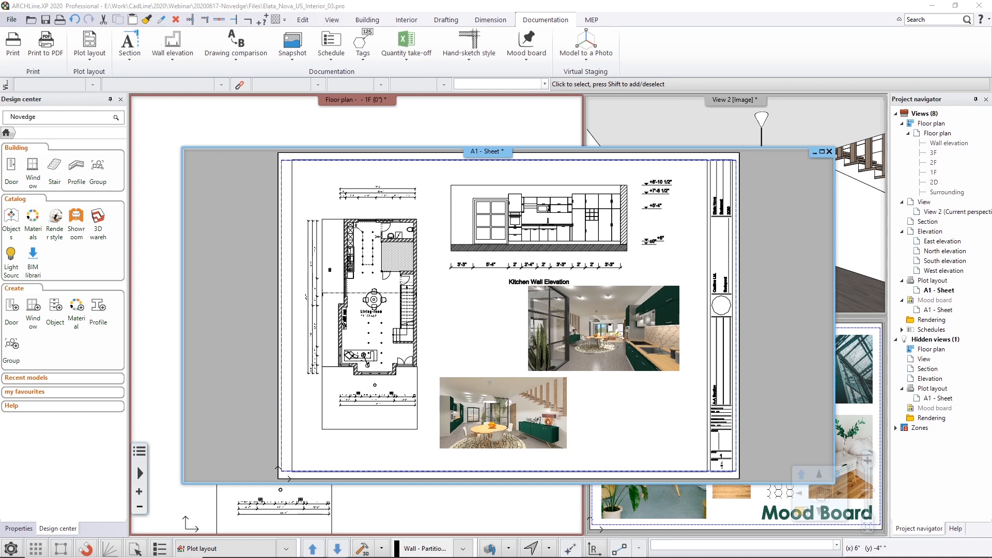
pyautogui.click(794, 299)
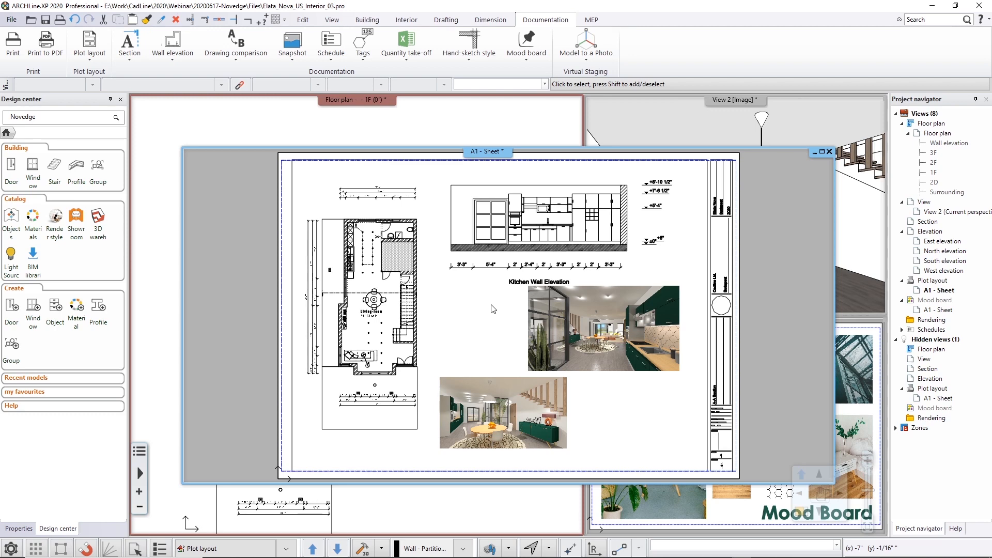
pyautogui.scroll(-1, 492, 310)
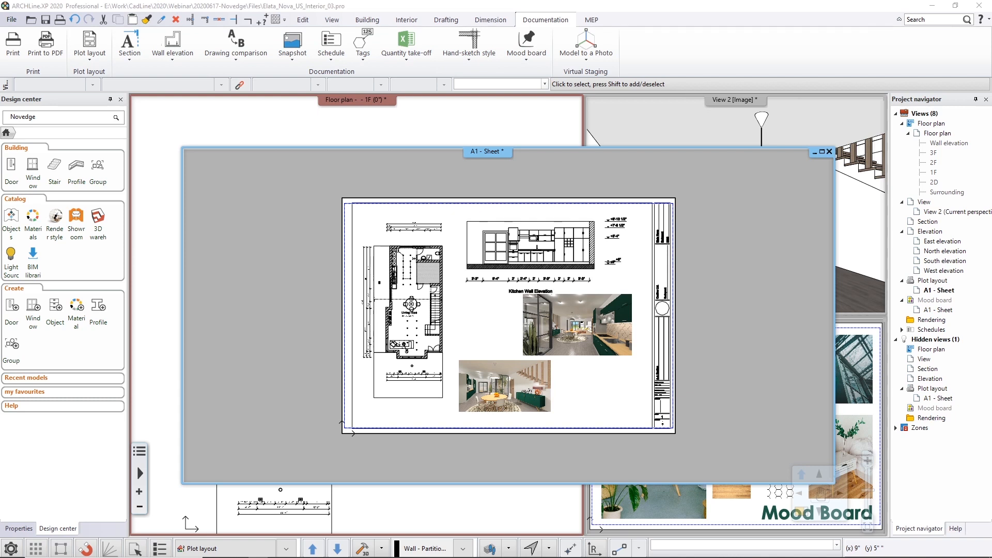
# Open the project Elata_Nova_US_Interior_04_Final.pro from the Files folder, closing the current project without saving it.
pyautogui.click(11, 19)
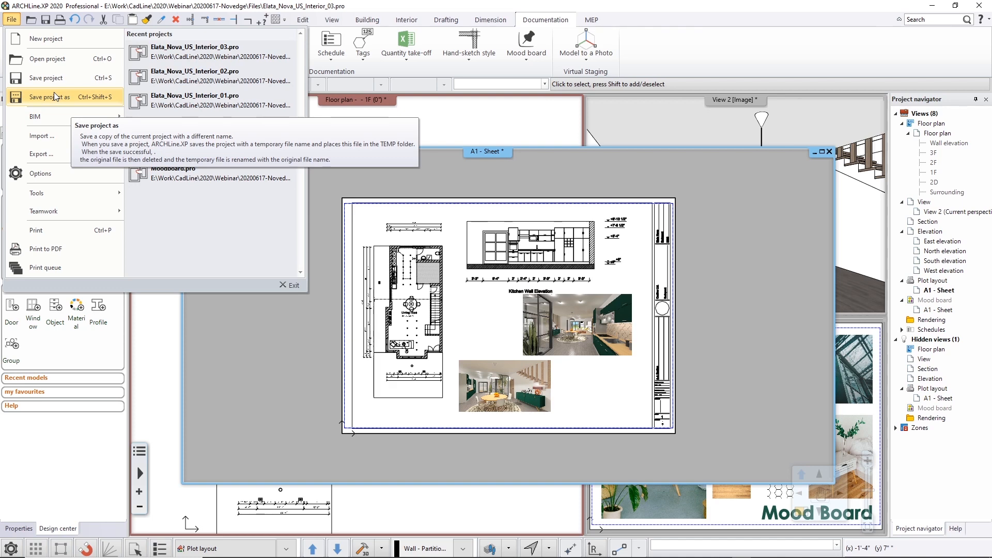
pyautogui.click(49, 59)
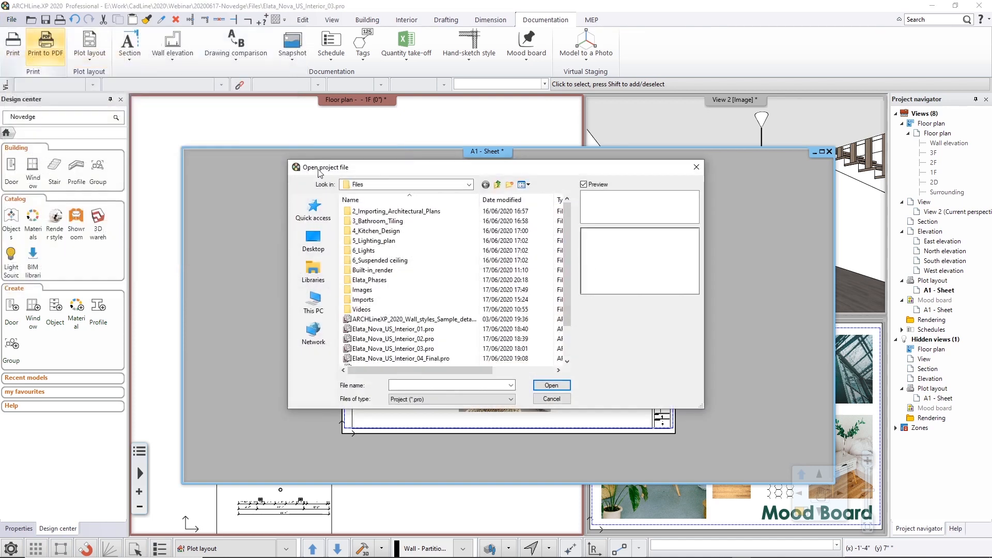
pyautogui.click(408, 358)
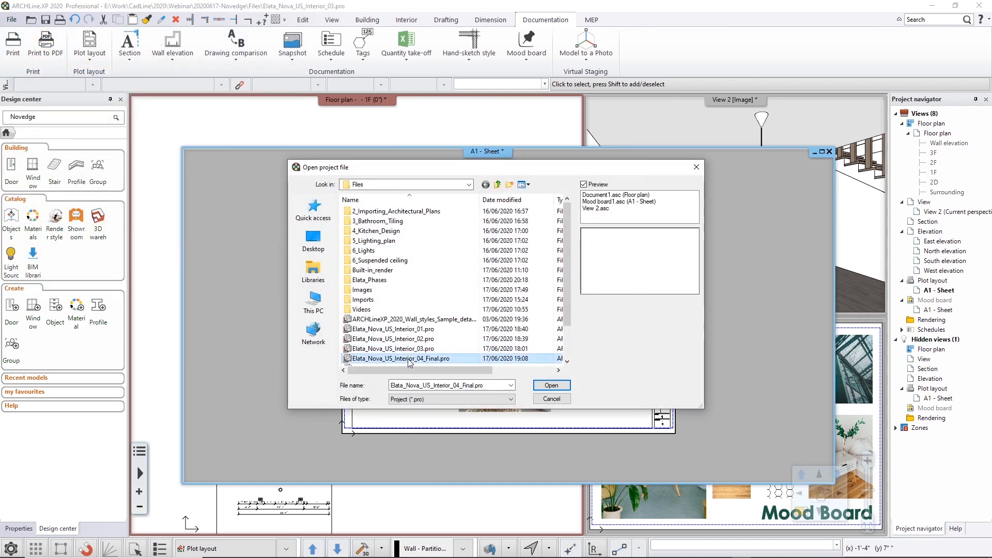
pyautogui.click(549, 385)
pyautogui.click(435, 418)
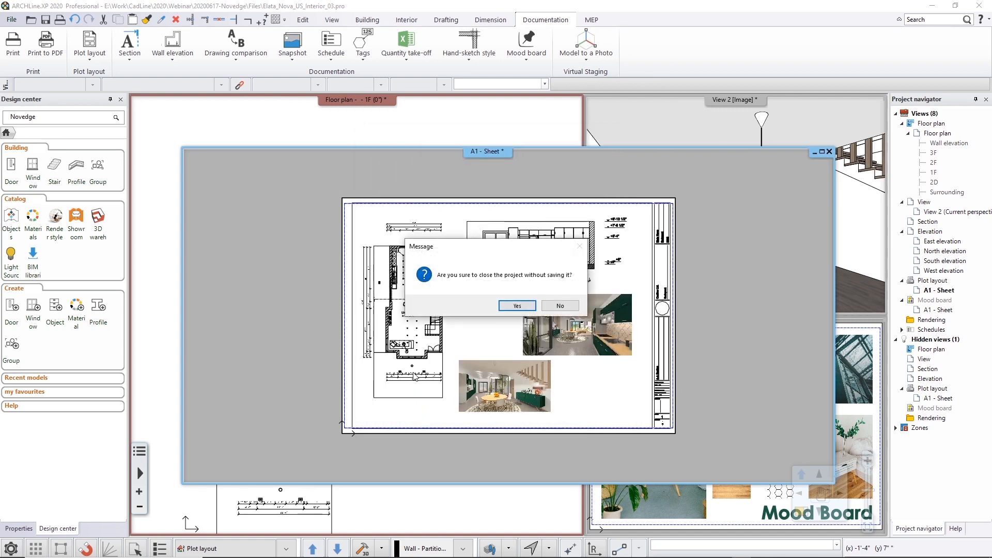
pyautogui.click(514, 305)
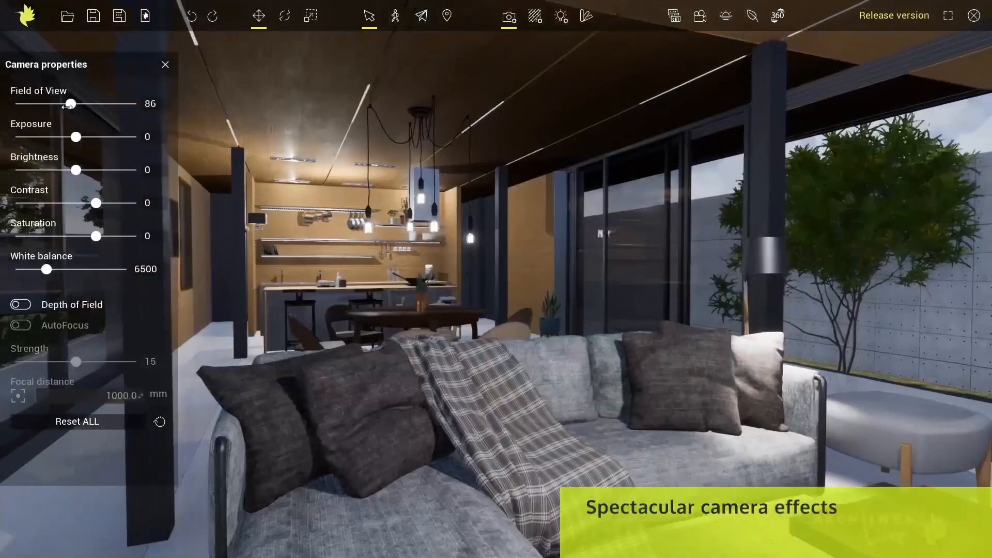
# In ARCHLine.XP Live, set the living room camera's field of view to 104 and exposure to 13, and lower its white balance.
pyautogui.moveTo(75, 113); pyautogui.dragTo(84, 139)
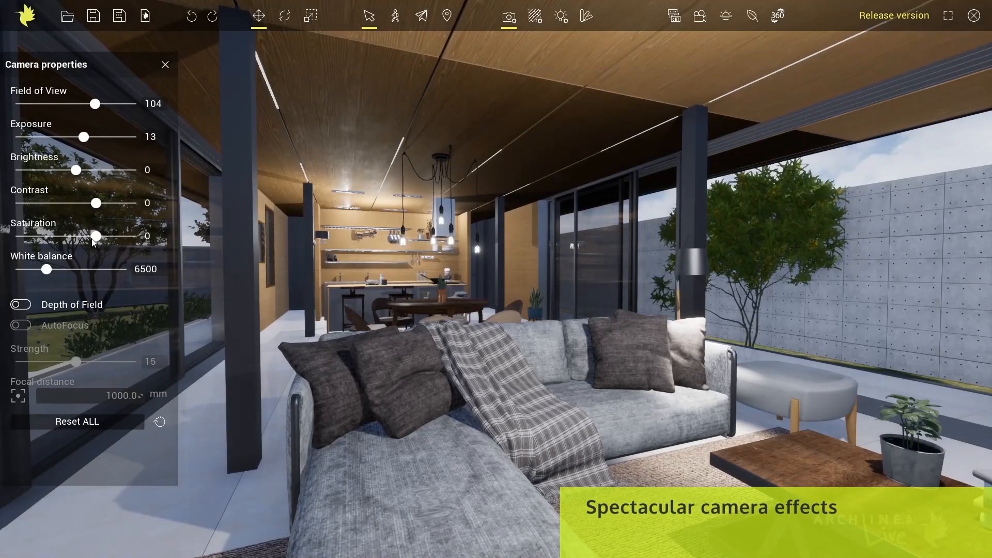
pyautogui.moveTo(43, 270); pyautogui.dragTo(34, 270)
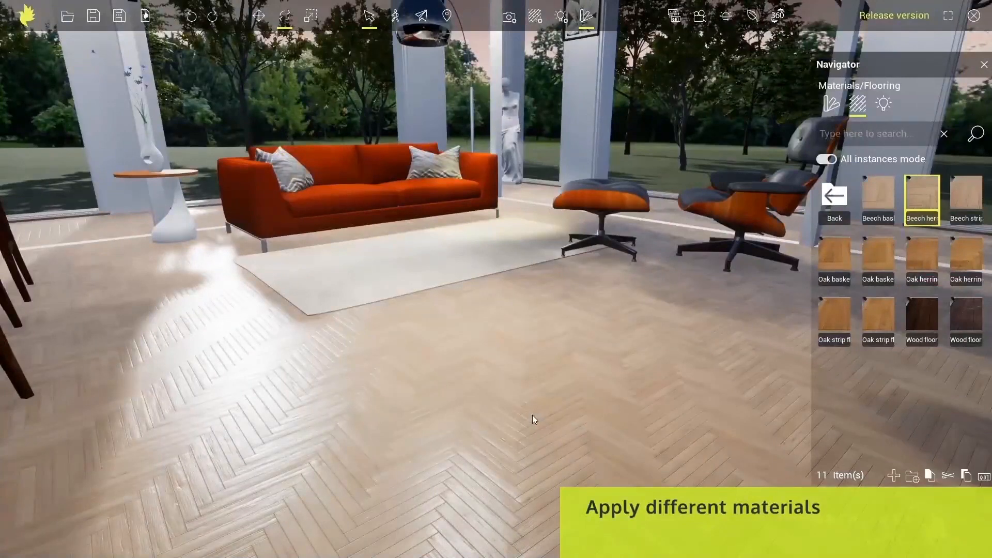
# Try an oak basket and a dark wood flooring material on the living room floor, then finish with the beech strip material.
pyautogui.moveTo(833, 247); pyautogui.dragTo(516, 349)
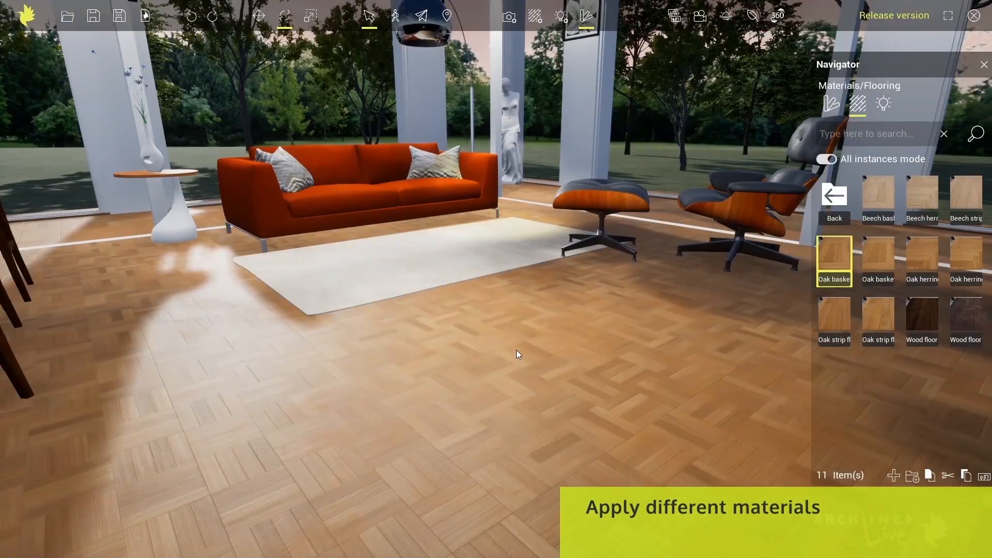
pyautogui.moveTo(926, 312); pyautogui.dragTo(550, 355)
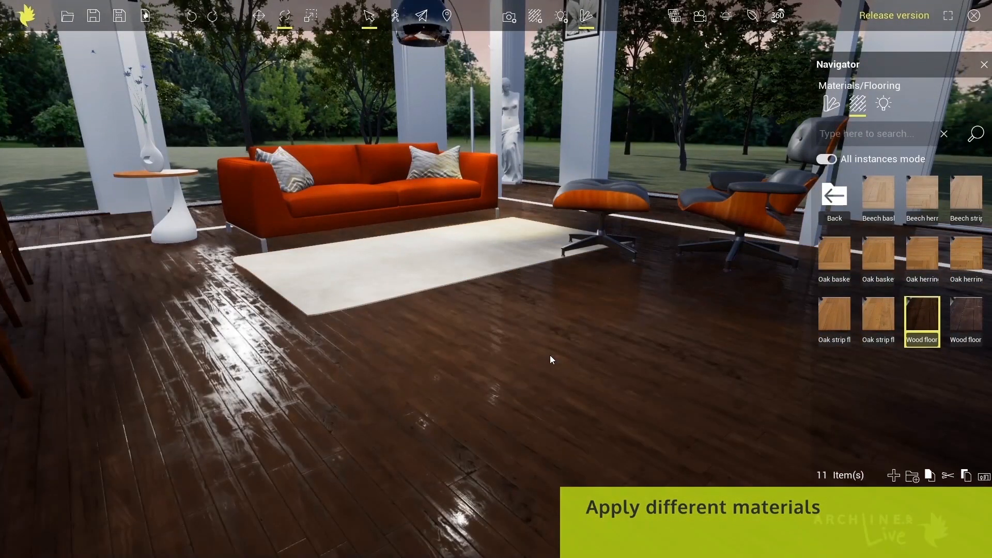
pyautogui.moveTo(965, 194); pyautogui.dragTo(461, 383)
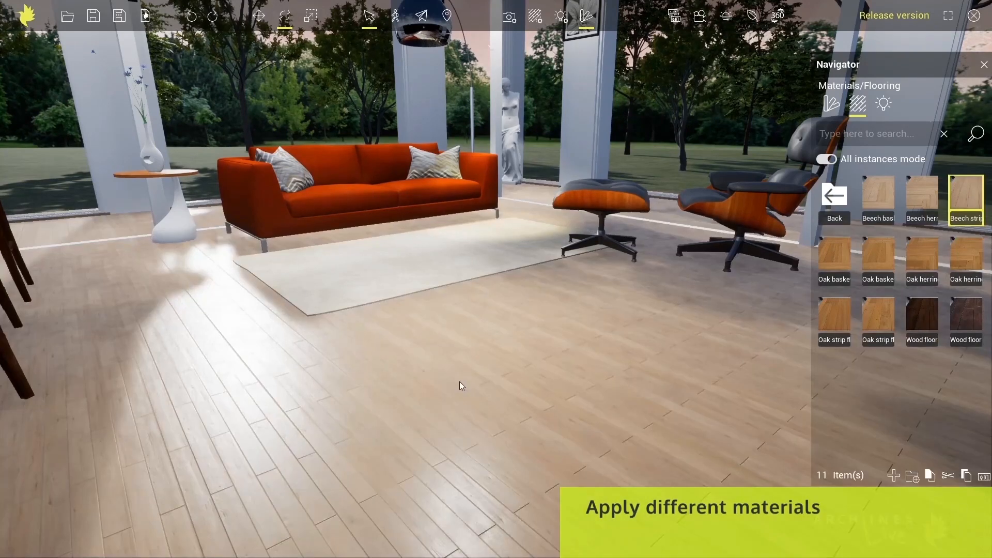
# Paint vegetation across the lawn with the Small grove brush at radius 31 and density 100, using bog myrtle and field grass.
pyautogui.moveTo(751, 319); pyautogui.dragTo(484, 379)
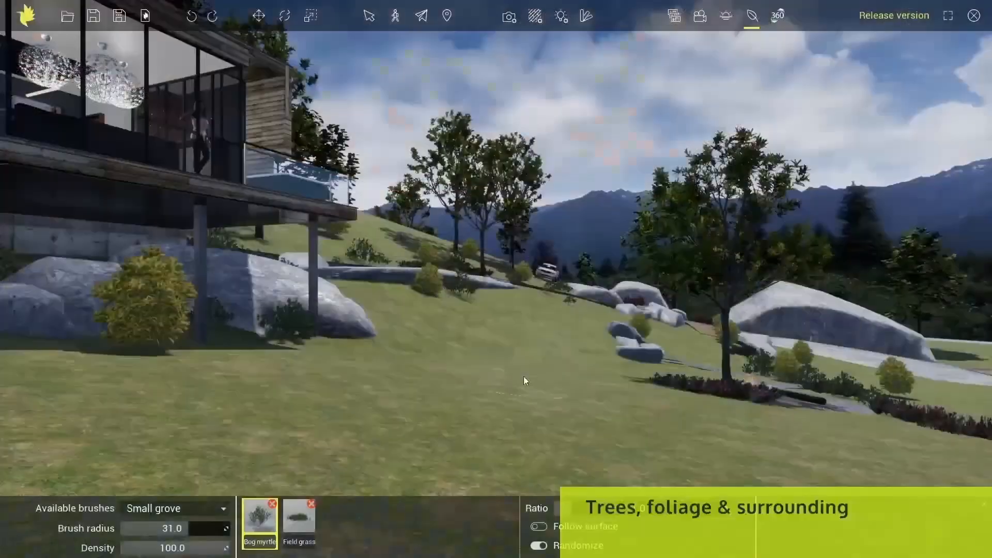
pyautogui.moveTo(442, 379)
pyautogui.mouseDown()
pyautogui.moveTo(310, 411)
pyautogui.moveTo(677, 440)
pyautogui.moveTo(454, 481)
pyautogui.moveTo(91, 402)
pyautogui.mouseUp()
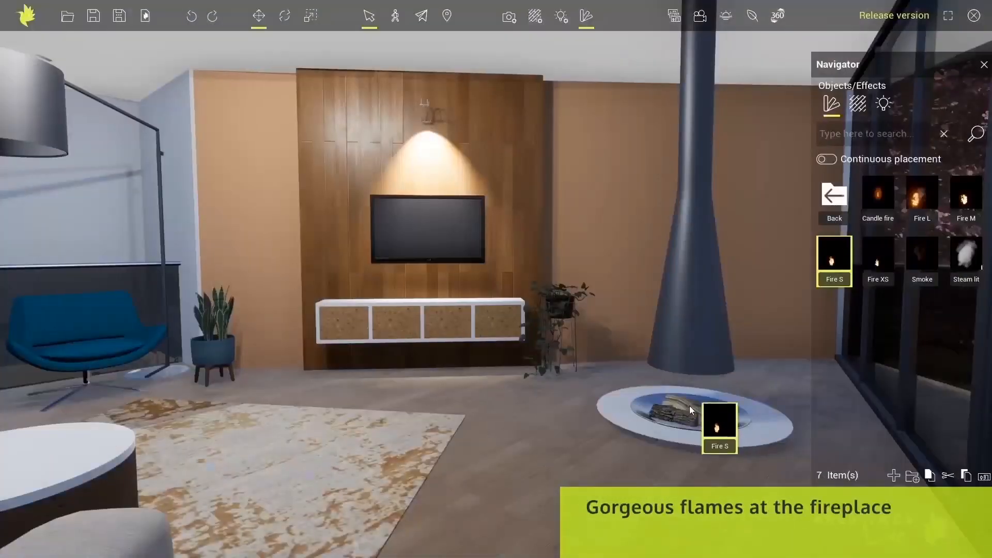
# Place the Fire S effect on the logs of the round fireplace.
pyautogui.moveTo(689, 405); pyautogui.dragTo(685, 406)
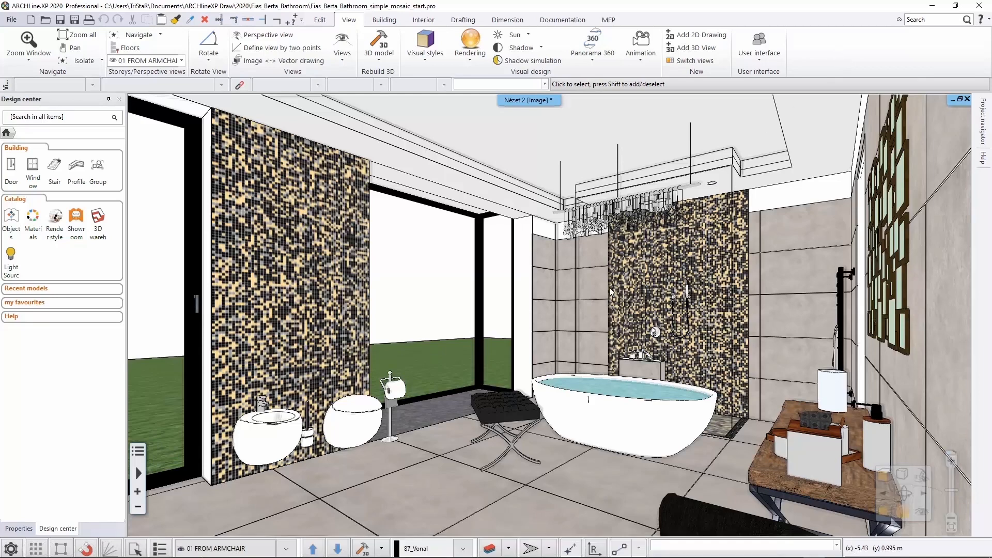
# In ARCHLine.XP, go through the bathroom's saved perspectives from 00 bathtub to 05 door and return to 01 FROM ARMCHAIR.
pyautogui.click(285, 549)
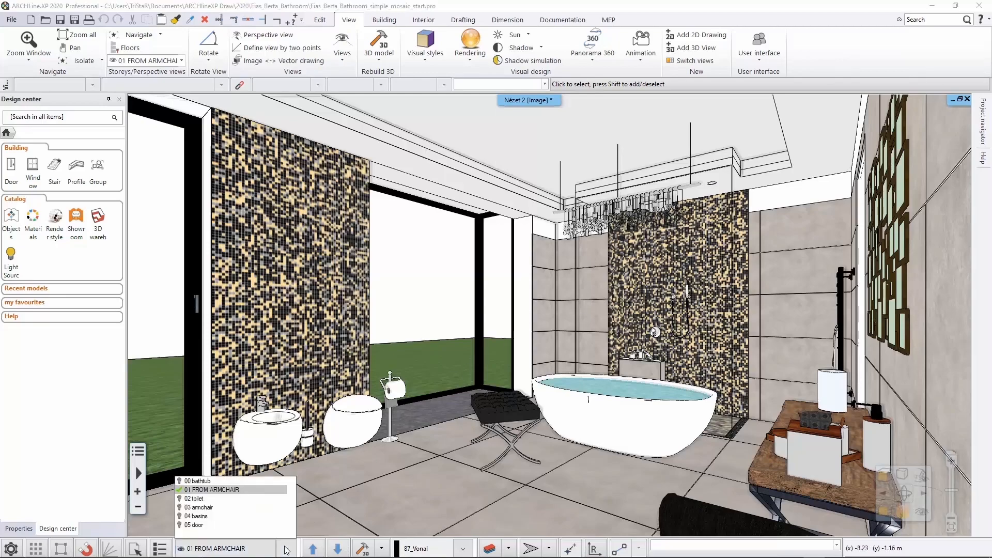
pyautogui.click(206, 481)
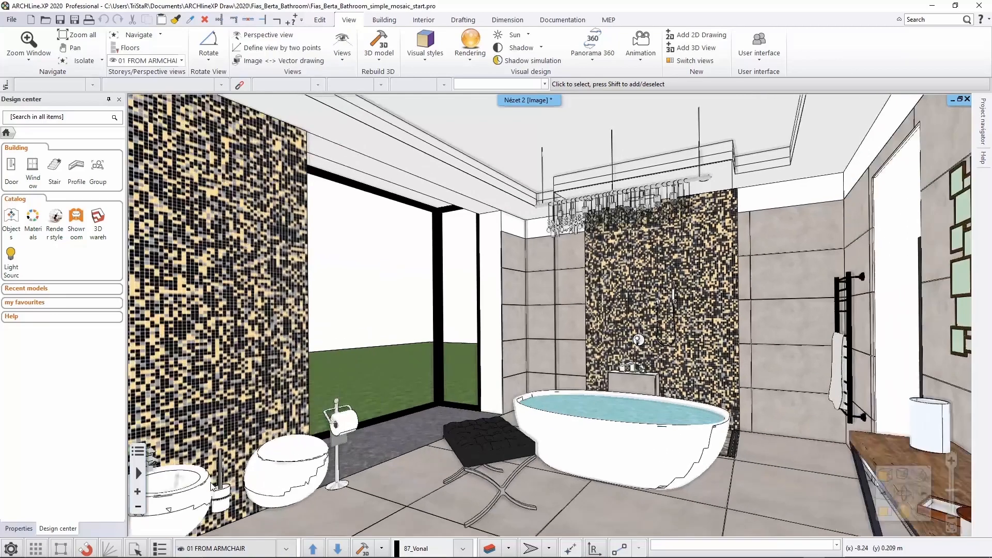
pyautogui.click(274, 544)
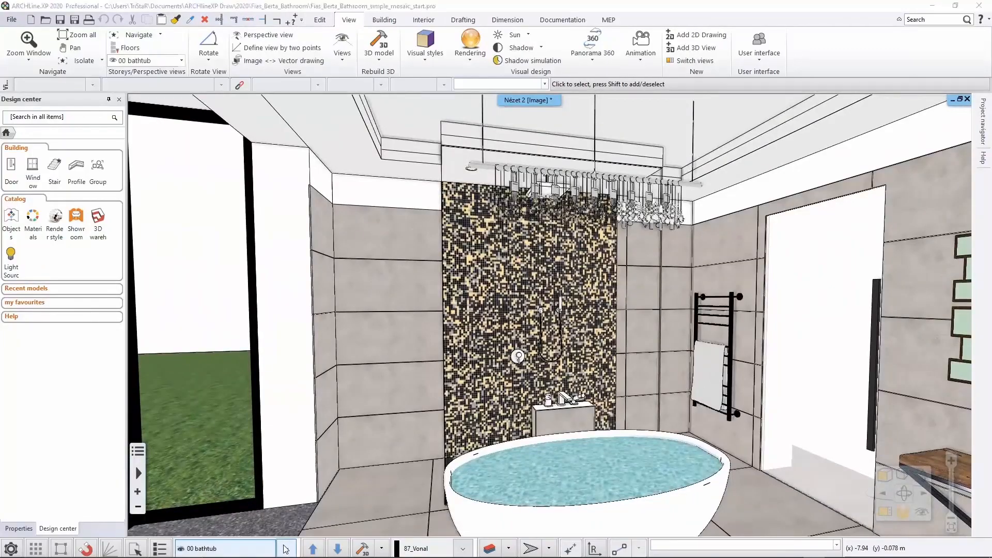
pyautogui.click(213, 494)
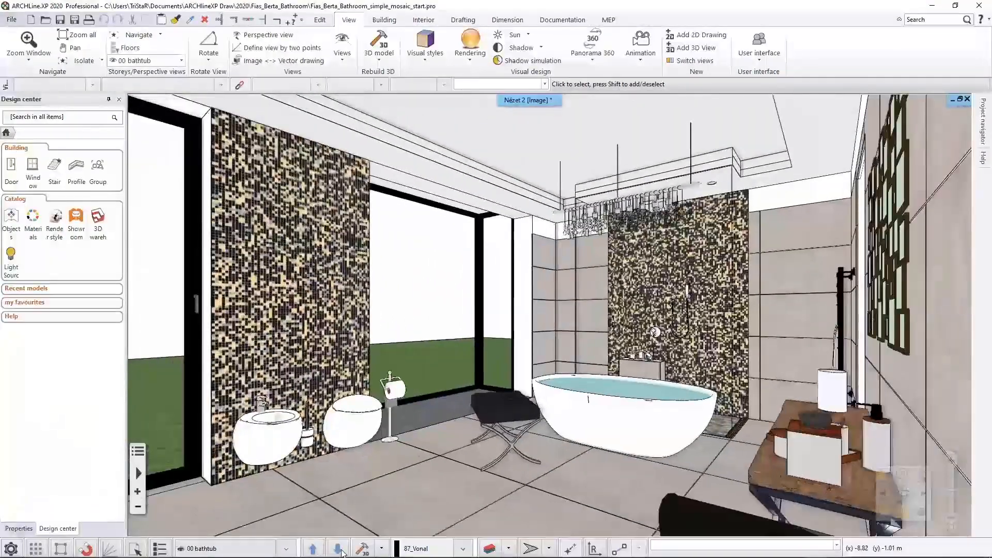
pyautogui.click(338, 549)
pyautogui.click(339, 550)
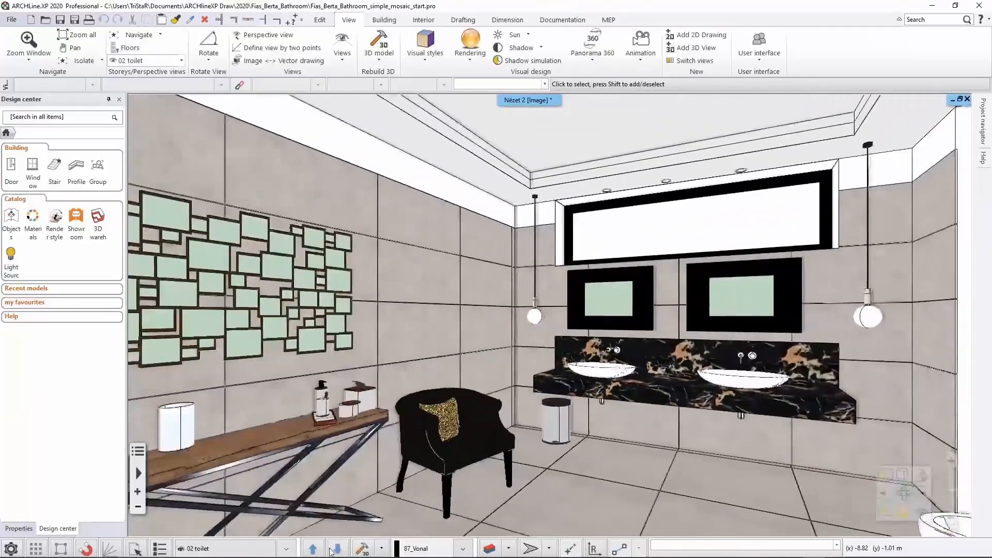
pyautogui.click(337, 549)
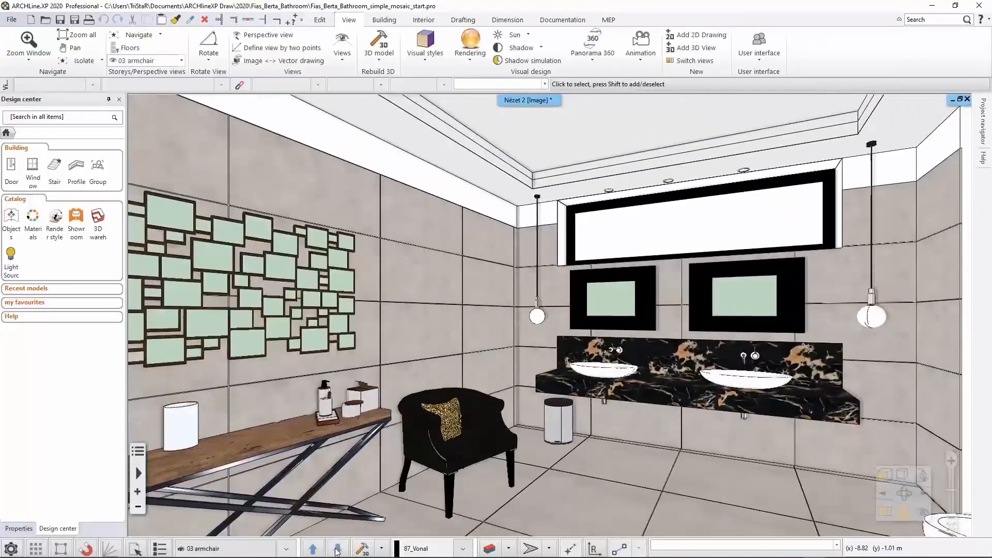
pyautogui.click(337, 550)
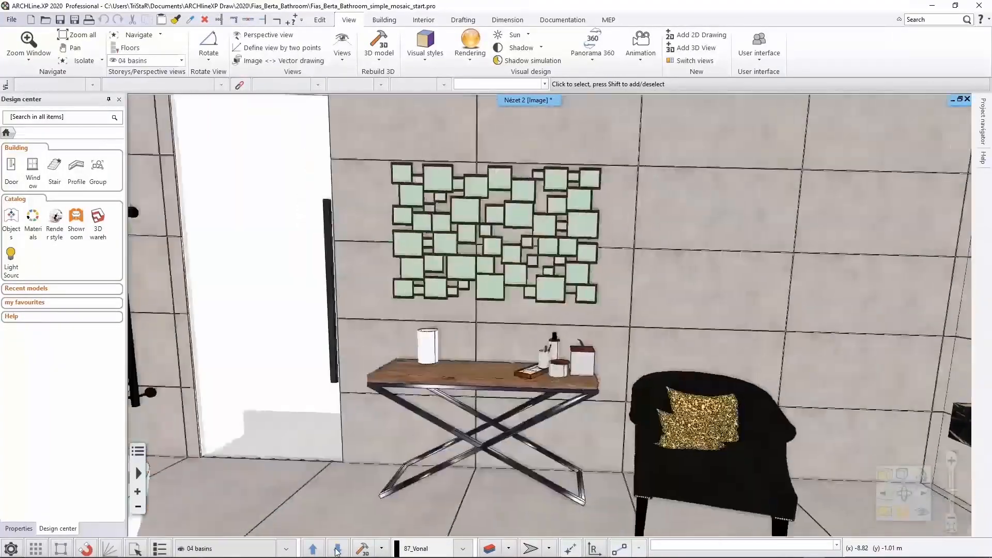
pyautogui.click(337, 550)
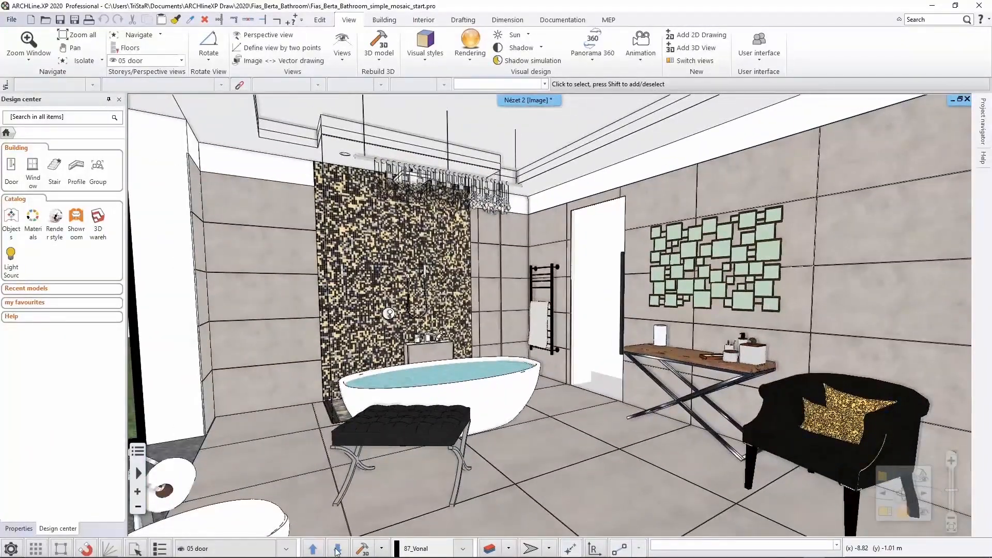
pyautogui.click(337, 550)
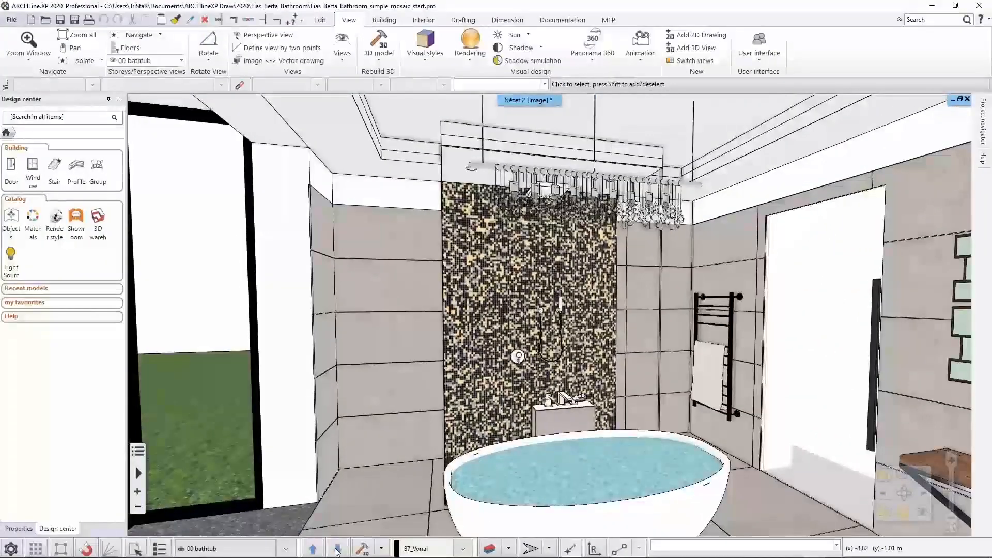
pyautogui.click(337, 549)
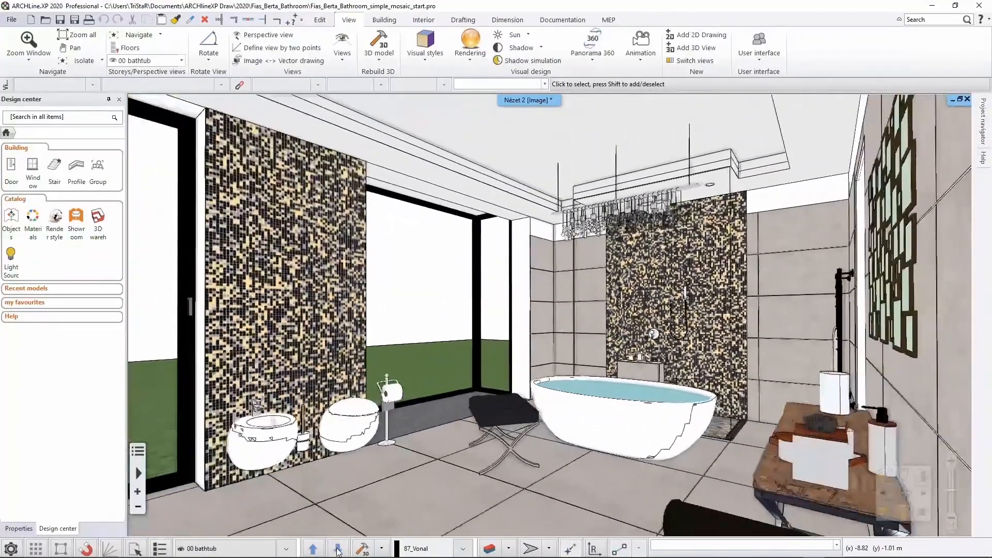
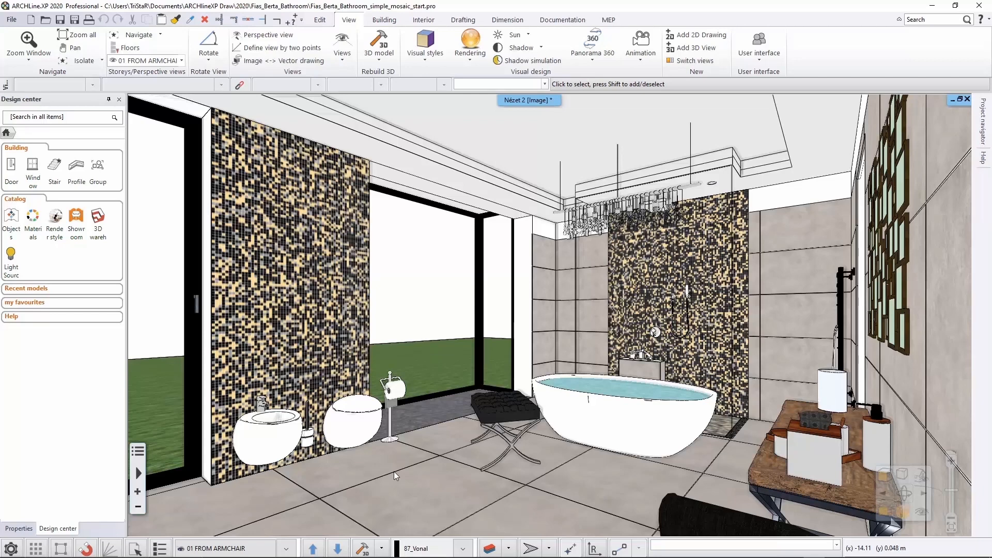
# Apply the Ceiling render style from the Design center's render styles to the bathroom's suspended ceiling surfaces.
pyautogui.click(54, 217)
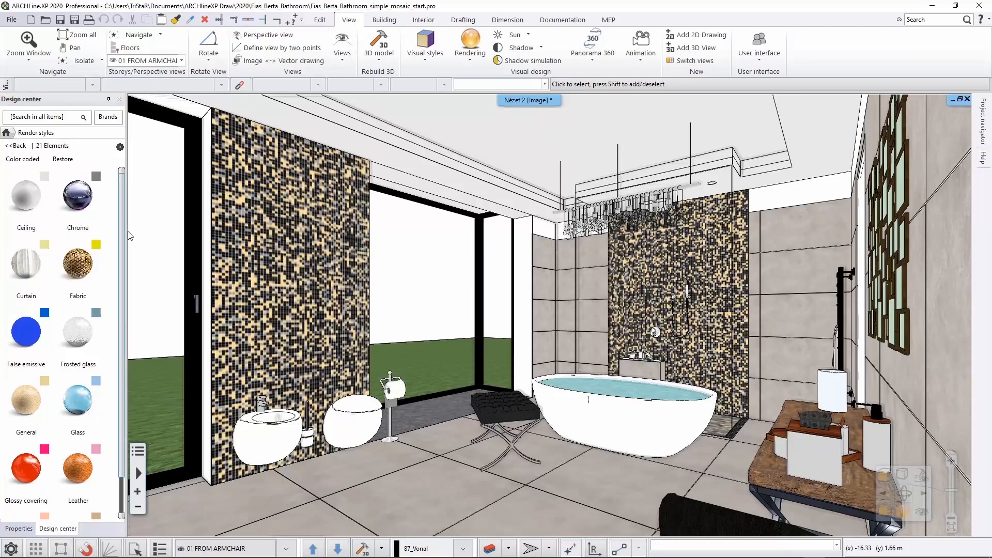
pyautogui.moveTo(31, 206); pyautogui.dragTo(525, 155)
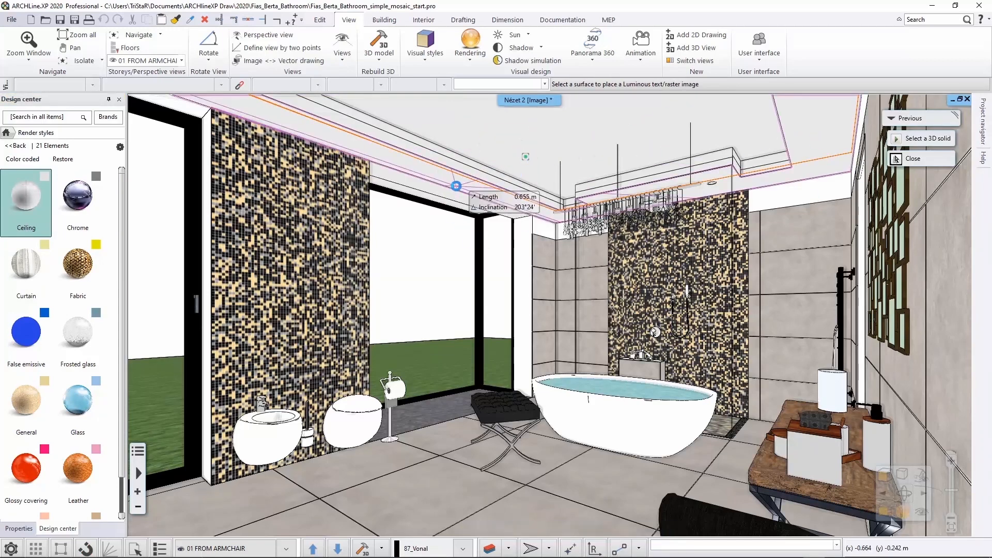
pyautogui.press('Escape')
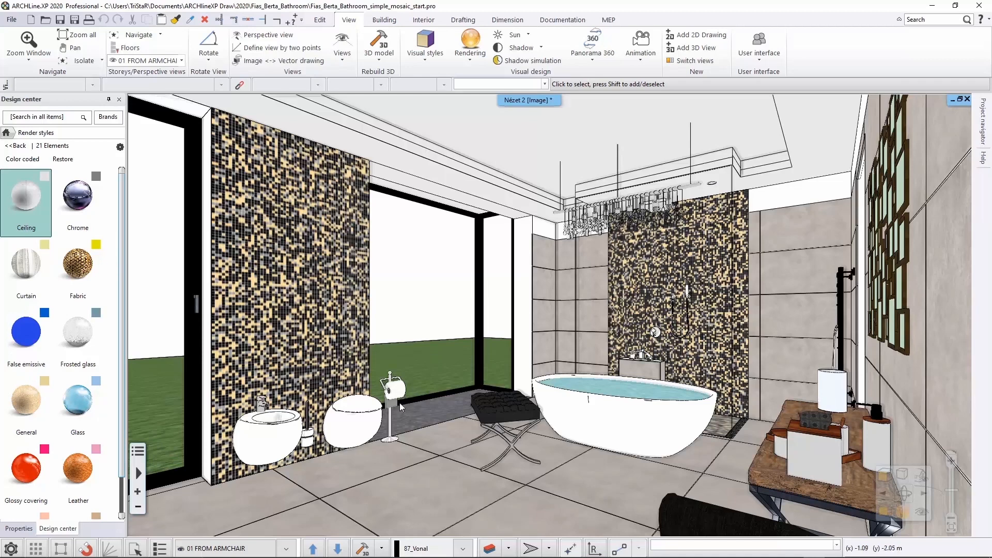
# Apply the Glossy covering render style to the large floor tiles and the plain wall tiles beside the window.
pyautogui.click(123, 274)
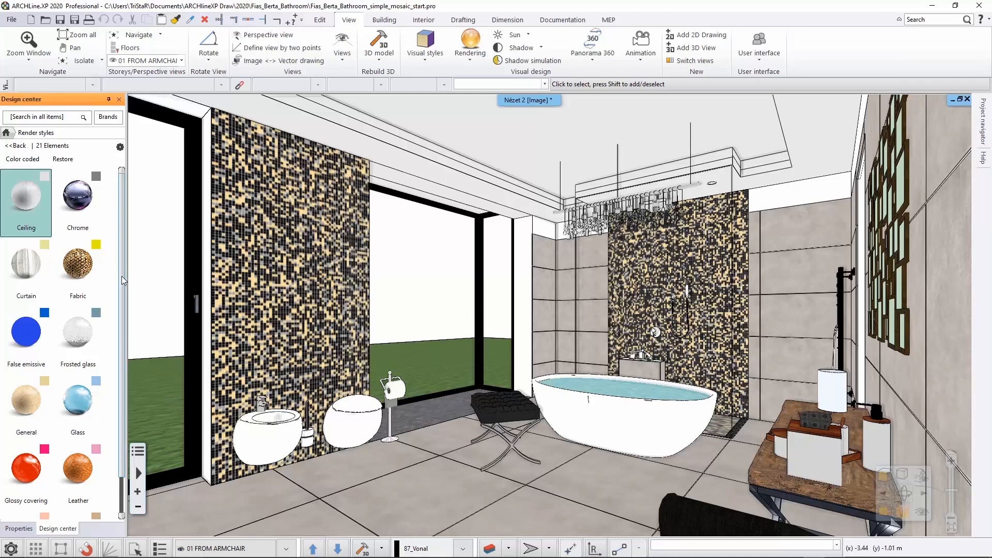
pyautogui.scroll(-2, 121, 279)
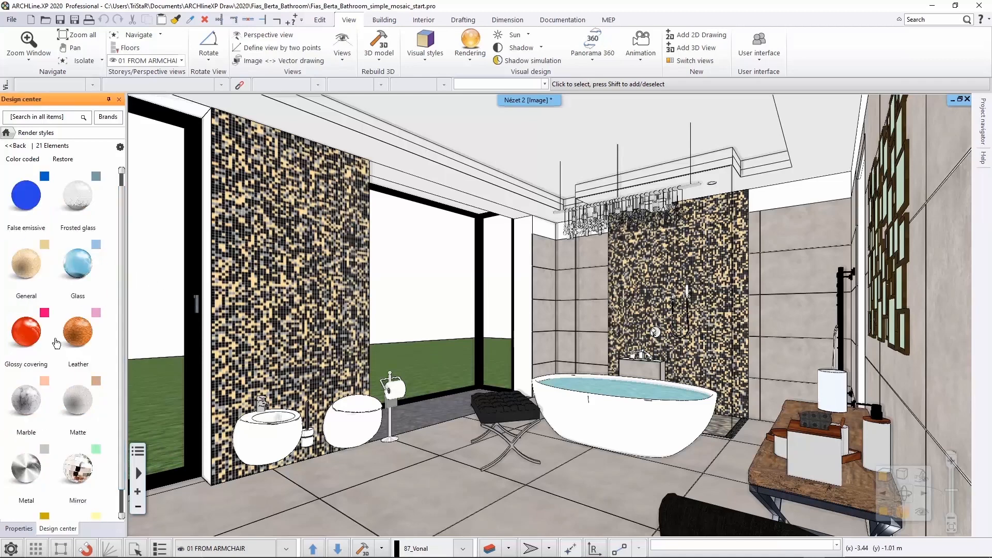
pyautogui.moveTo(39, 341); pyautogui.dragTo(381, 493)
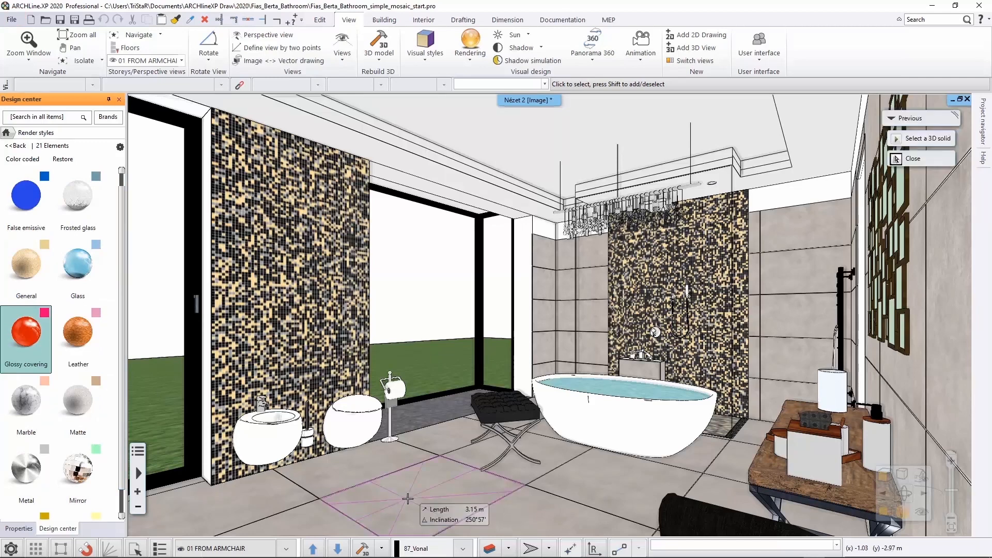
pyautogui.click(542, 315)
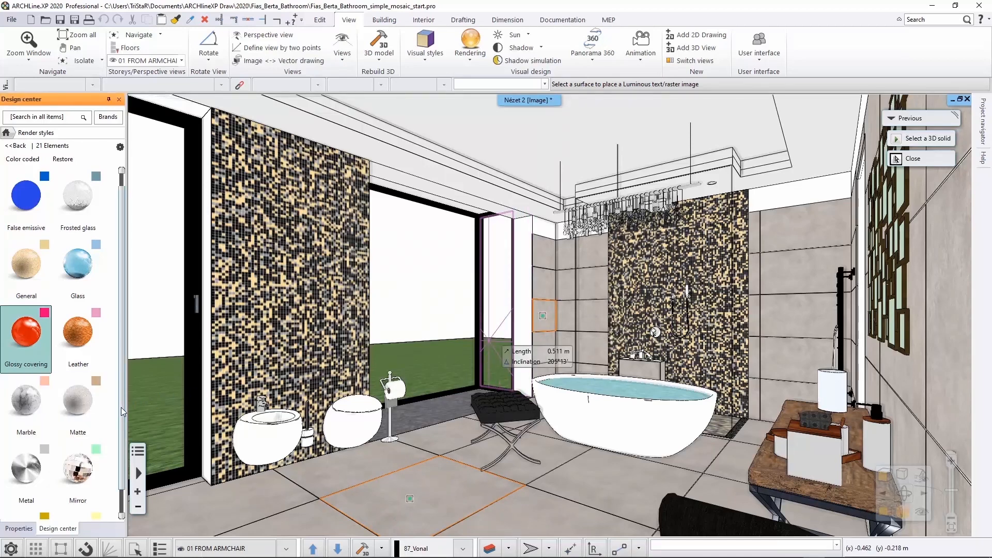
# Apply the Porcelain render style to the bidet by the mosaic wall and to the bathtub.
pyautogui.scroll(-3, 121, 408)
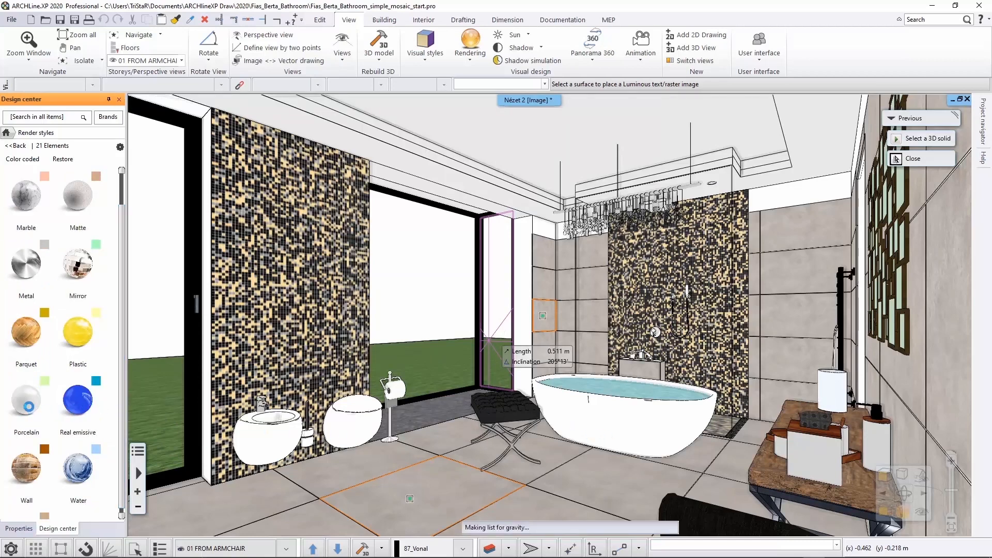
pyautogui.click(27, 405)
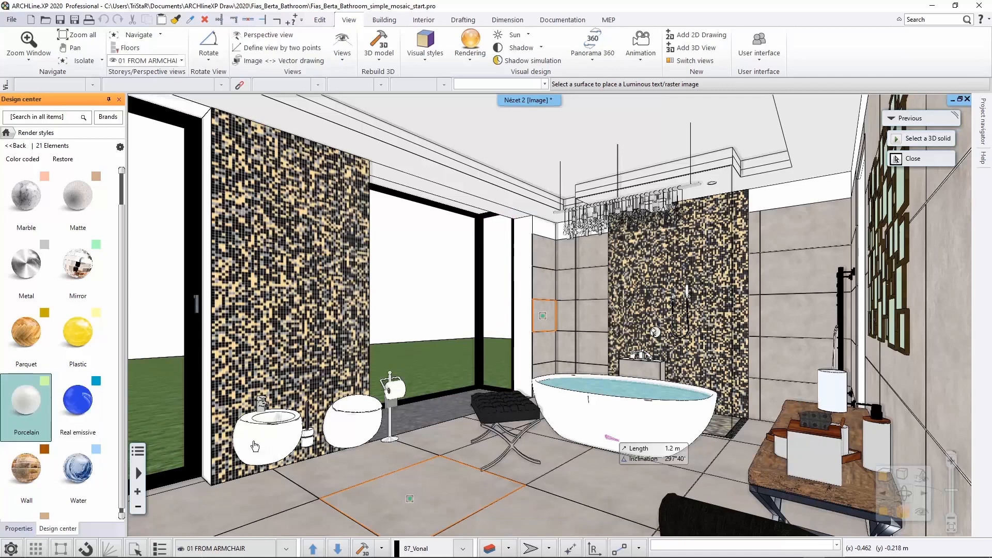
pyautogui.click(273, 446)
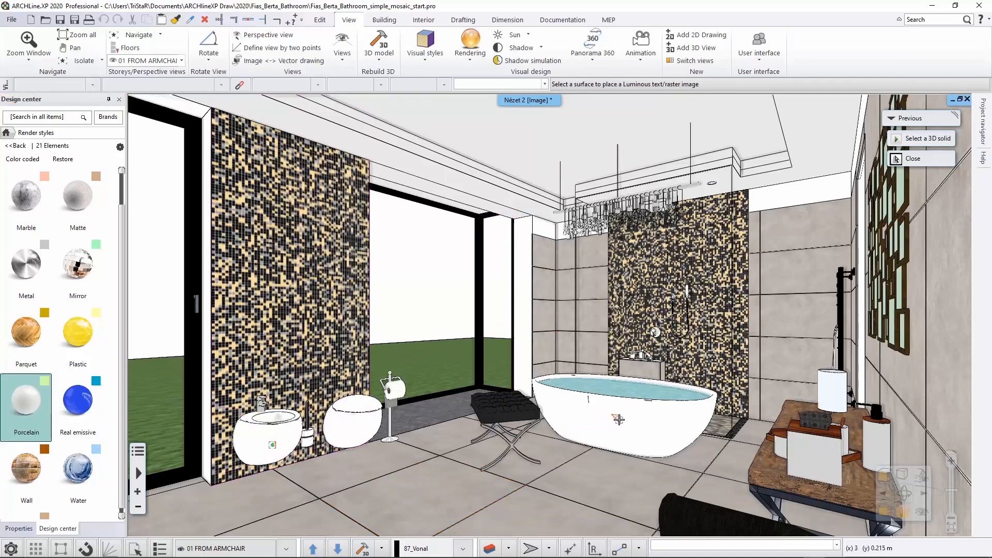
pyautogui.click(563, 429)
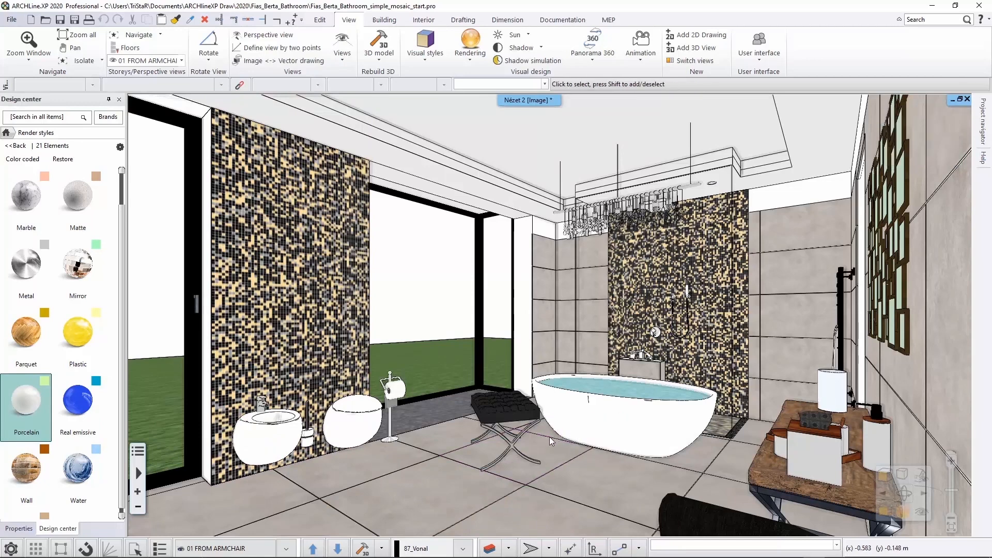
# Apply the Water render style to the water in the bathtub and return to the Design center's main categories.
pyautogui.moveTo(537, 436)
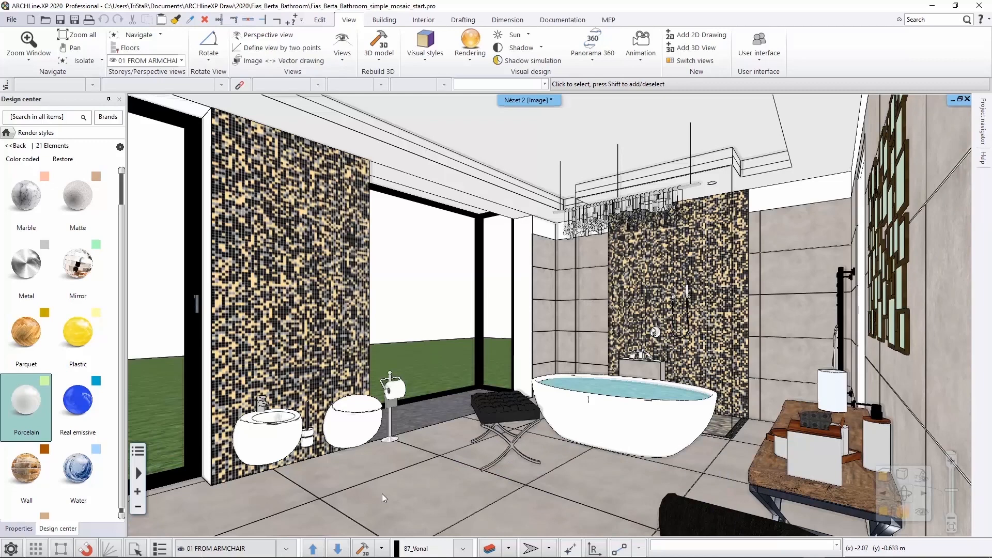
pyautogui.scroll(-1, 122, 393)
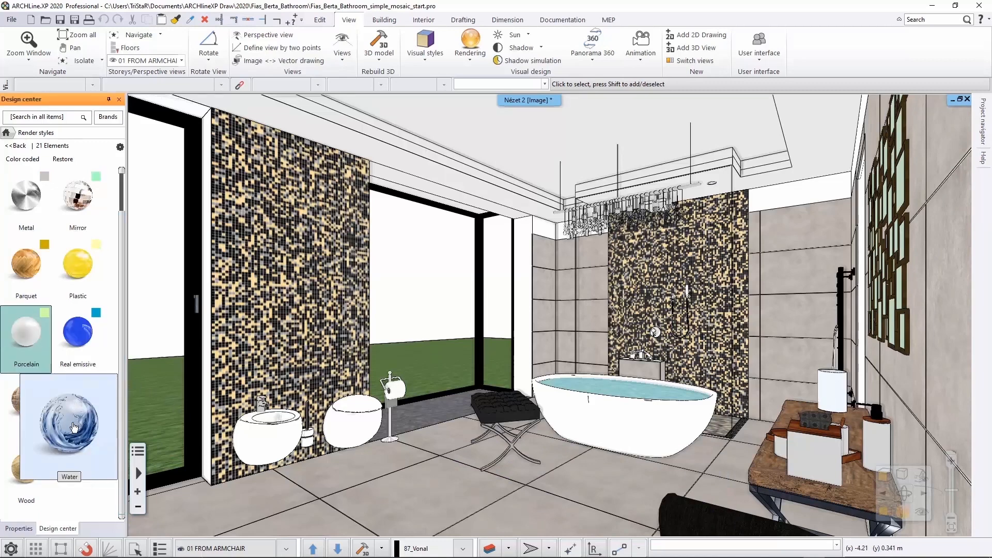
pyautogui.moveTo(77, 408); pyautogui.dragTo(507, 396)
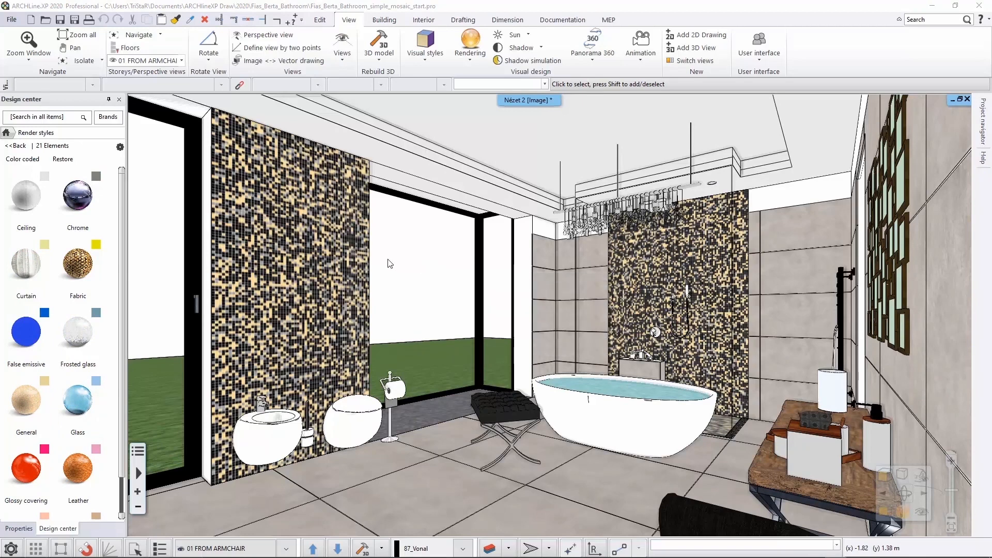
pyautogui.click(20, 146)
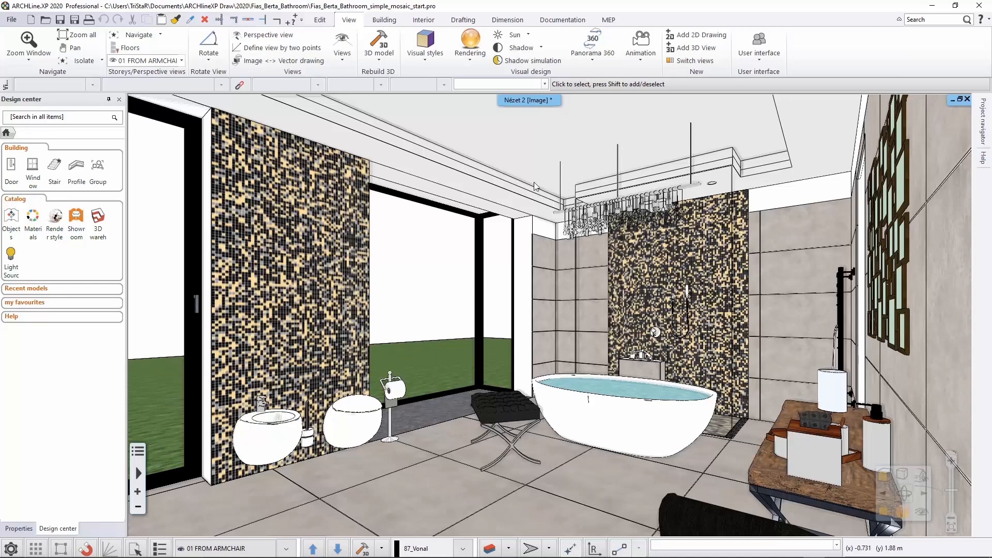
# Set the shadow simulation to 13:10 on 06 June and apply it.
pyautogui.click(529, 61)
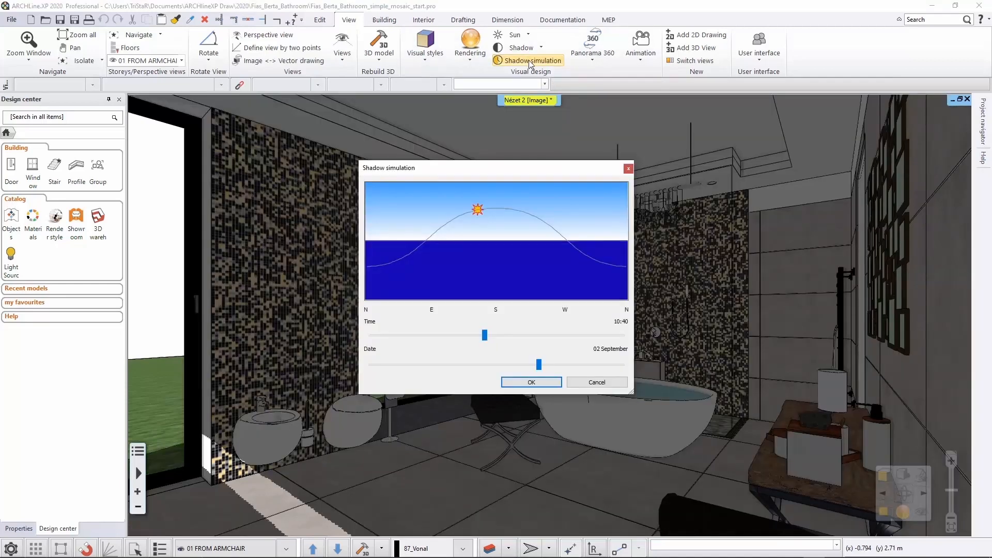
pyautogui.moveTo(414, 172); pyautogui.dragTo(679, 179)
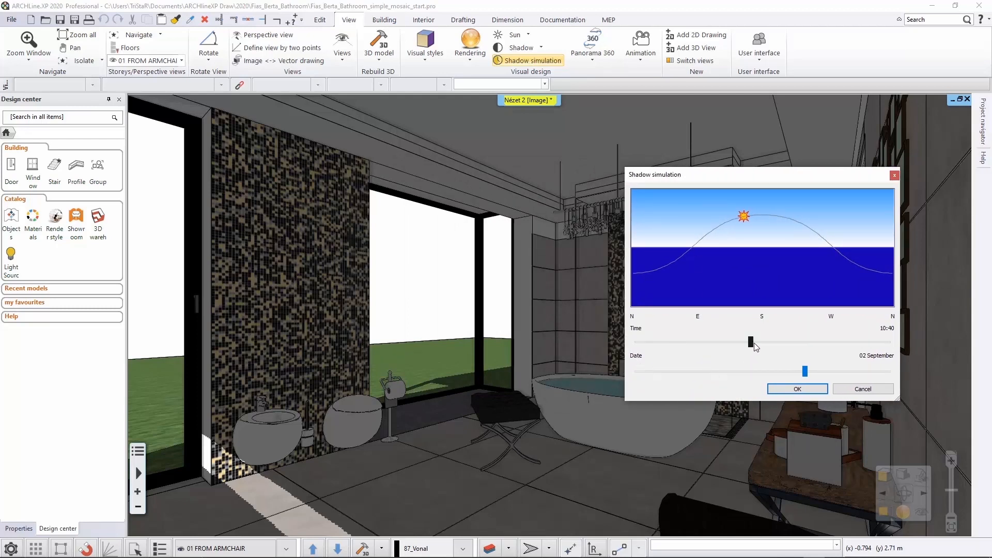
pyautogui.moveTo(751, 342); pyautogui.dragTo(778, 343)
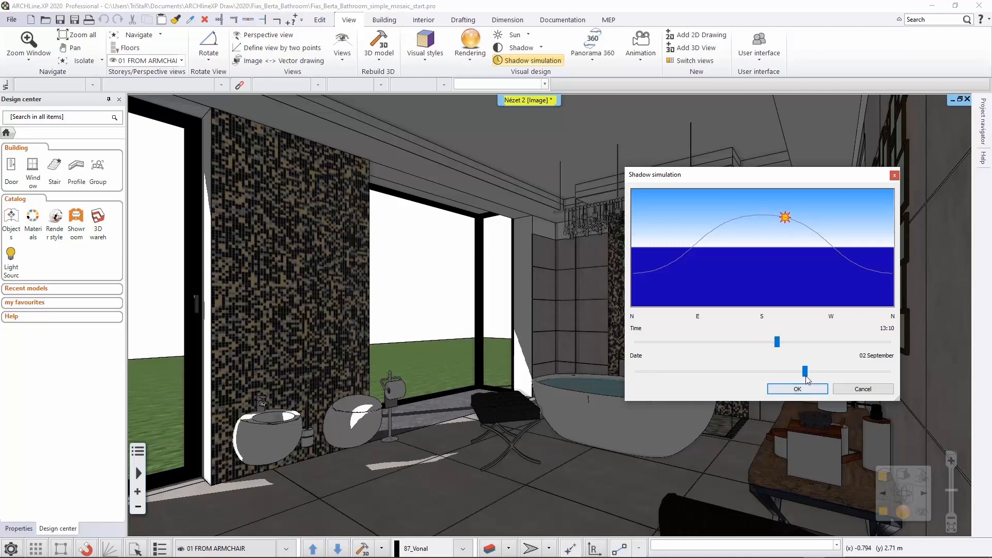
pyautogui.moveTo(805, 371); pyautogui.dragTo(746, 377)
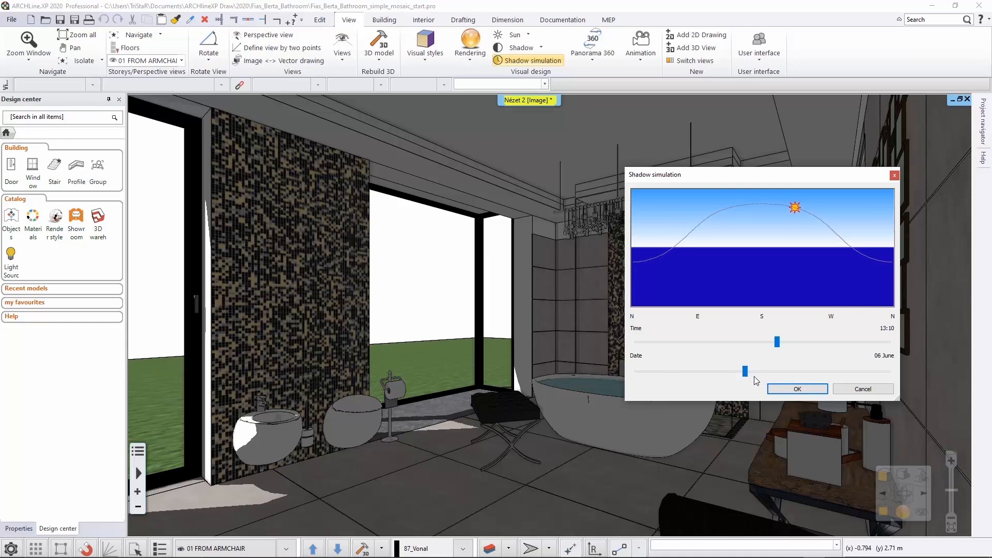
pyautogui.click(787, 390)
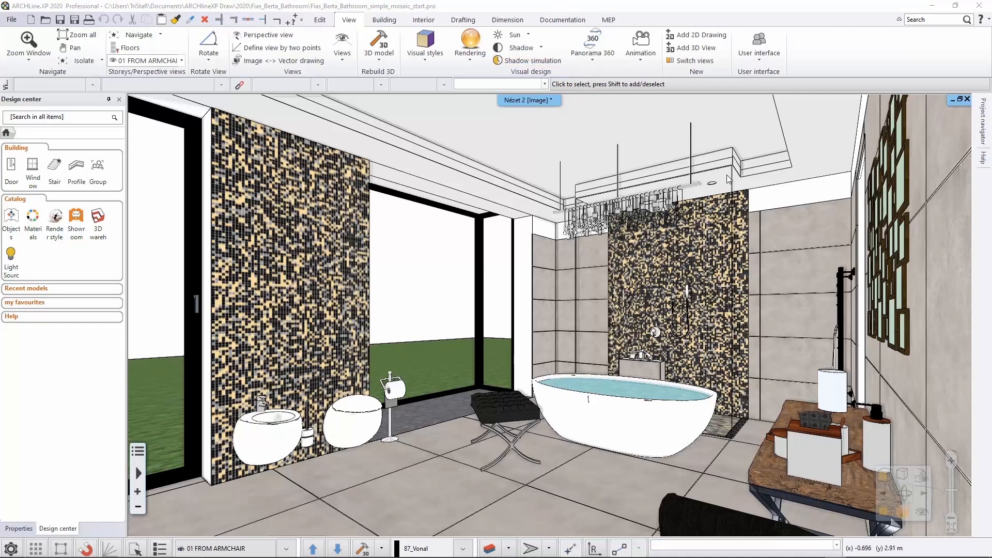
# Switch to the 04 basins perspective and select the left ceiling spotlight above the window to view its lamp and light source settings.
pyautogui.click(286, 549)
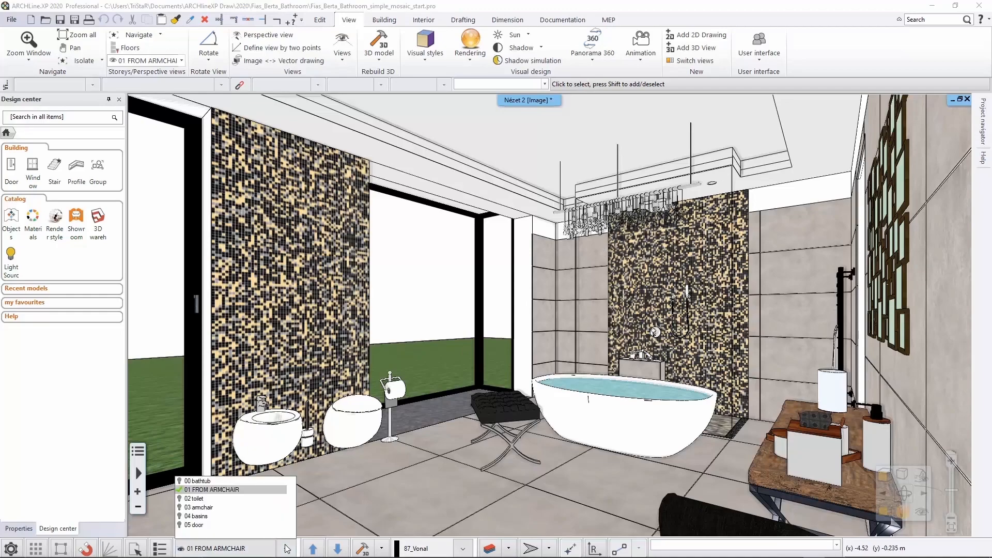
pyautogui.click(249, 516)
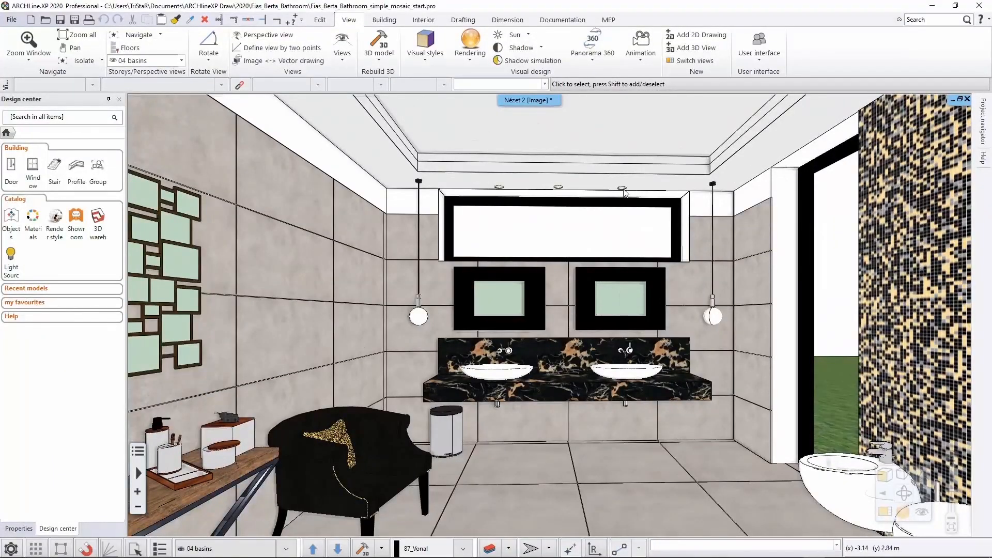
pyautogui.click(504, 190)
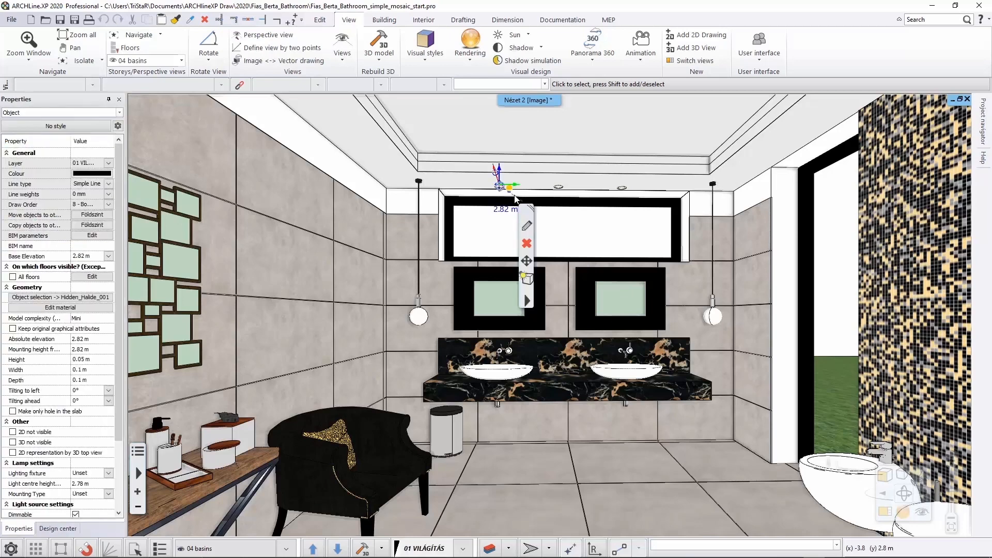
pyautogui.click(119, 112)
pyautogui.click(116, 124)
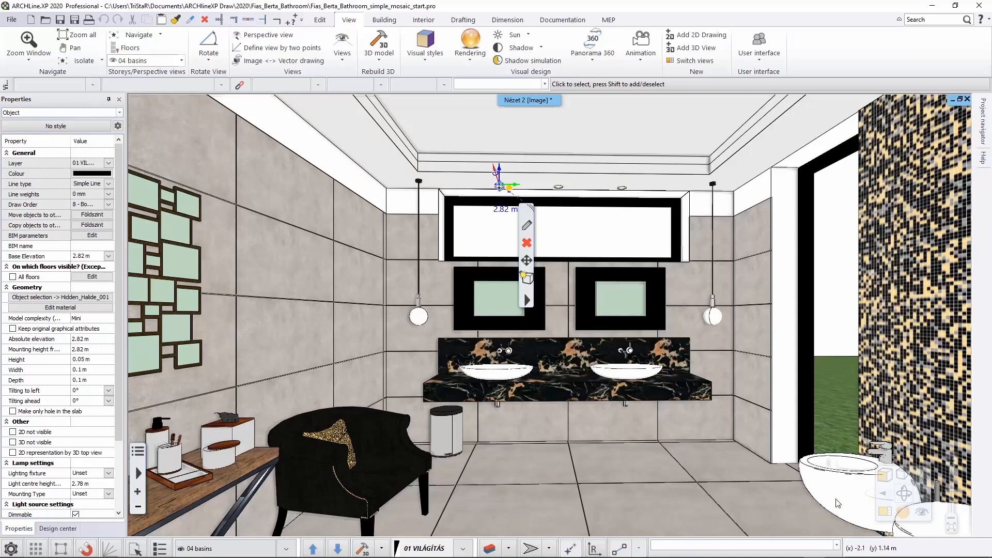
# Show the floor plan beside the 3D view, activate it, and look at the animation path commands.
pyautogui.click(884, 513)
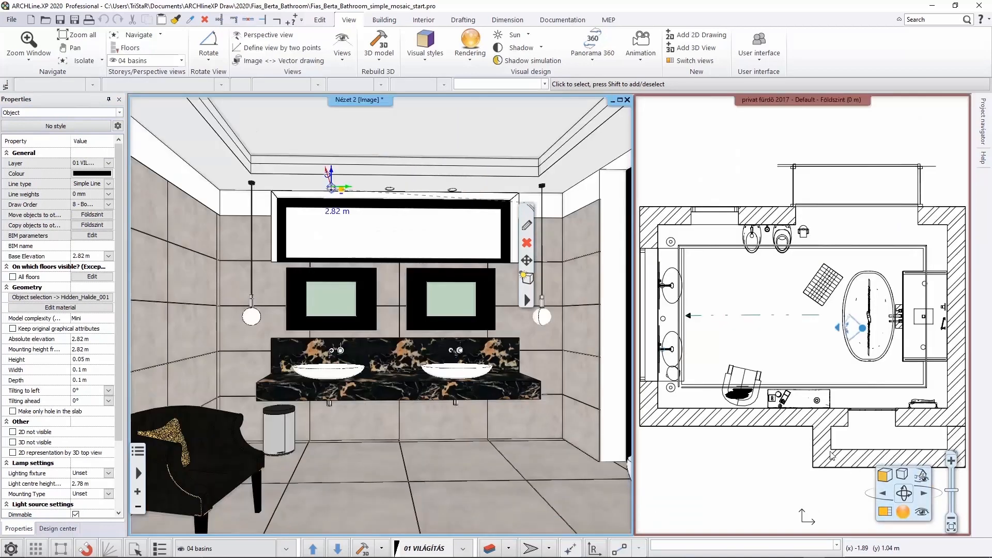
pyautogui.click(726, 341)
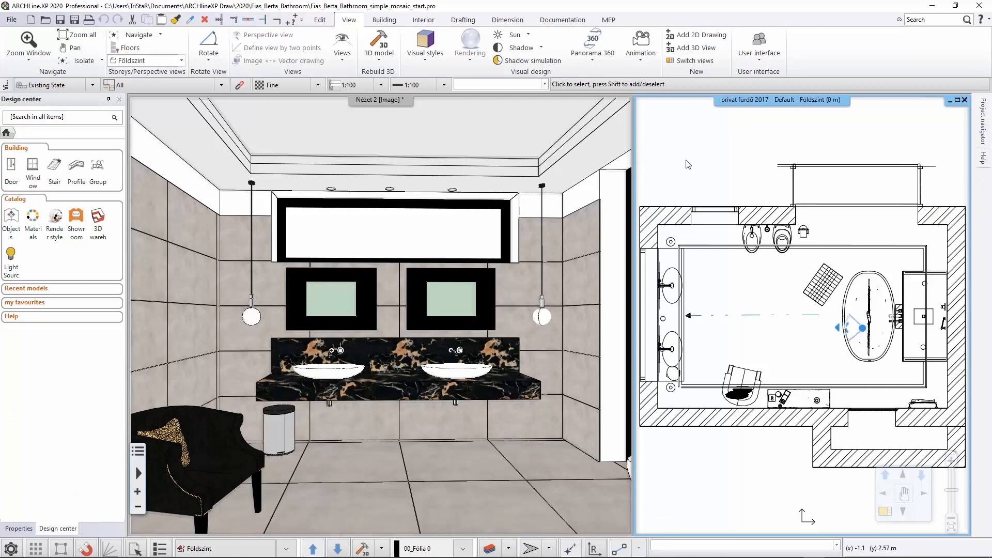
pyautogui.click(640, 58)
pyautogui.moveTo(653, 104)
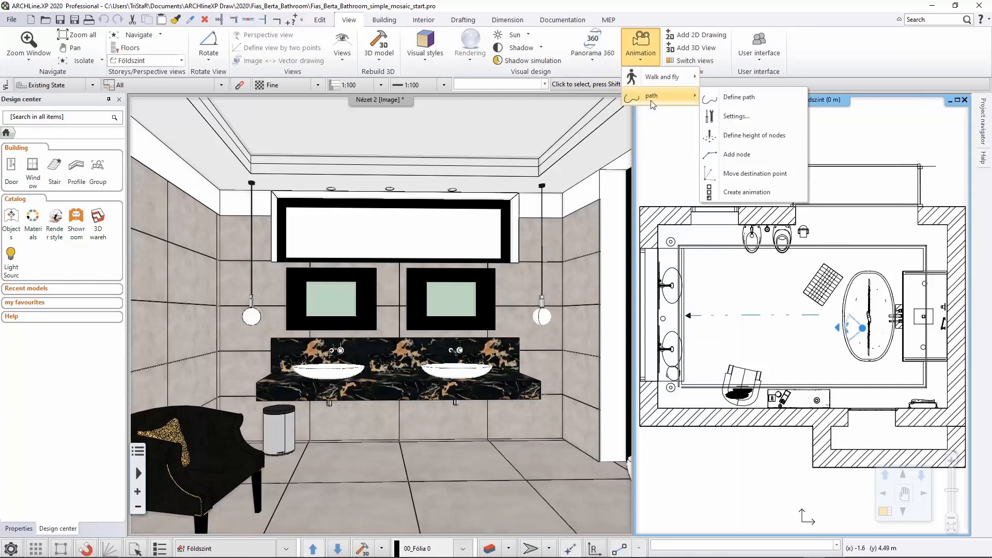
pyautogui.press('Escape')
pyautogui.press('Escape')
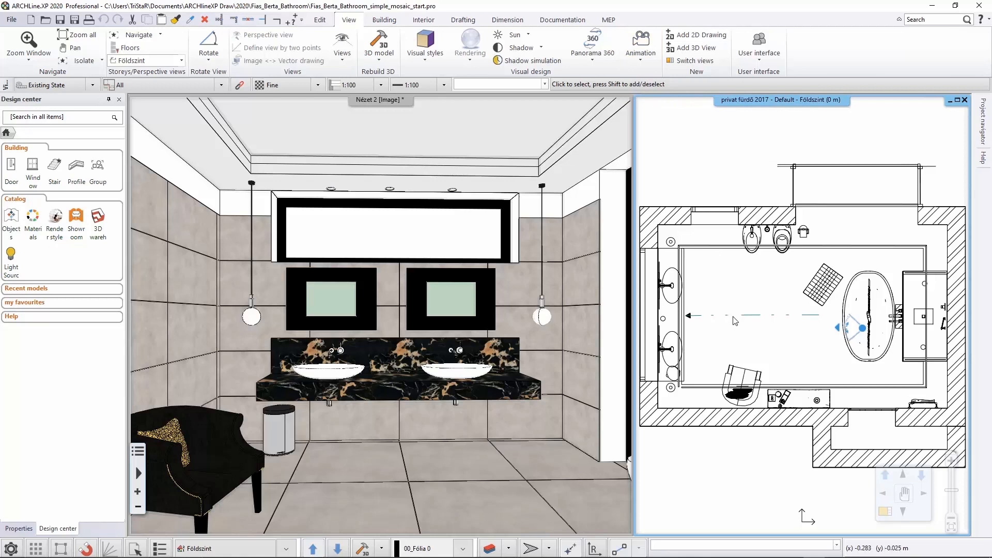
# Create an animation from the existing path across the bathroom floor plan and play it.
pyautogui.rightClick(788, 319)
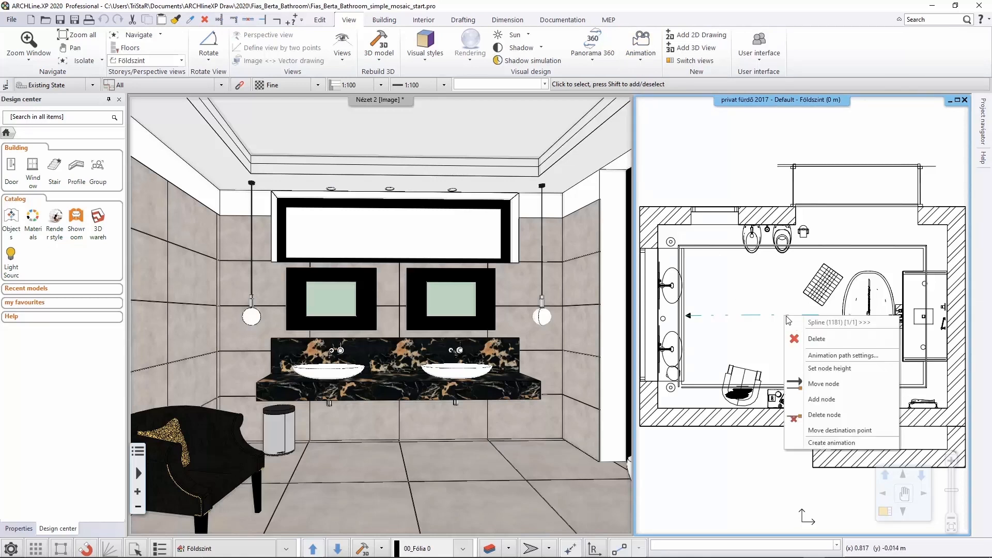
pyautogui.click(826, 443)
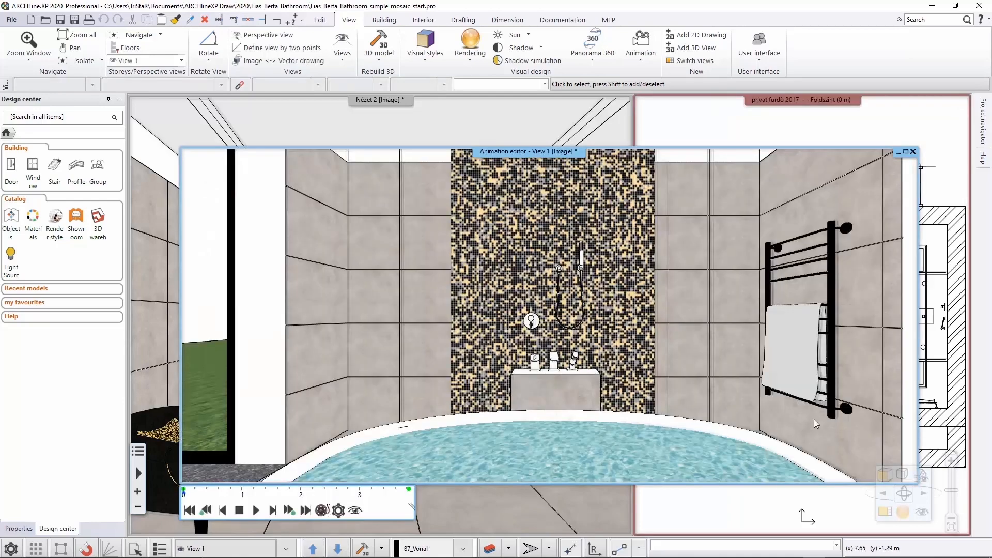
pyautogui.click(256, 510)
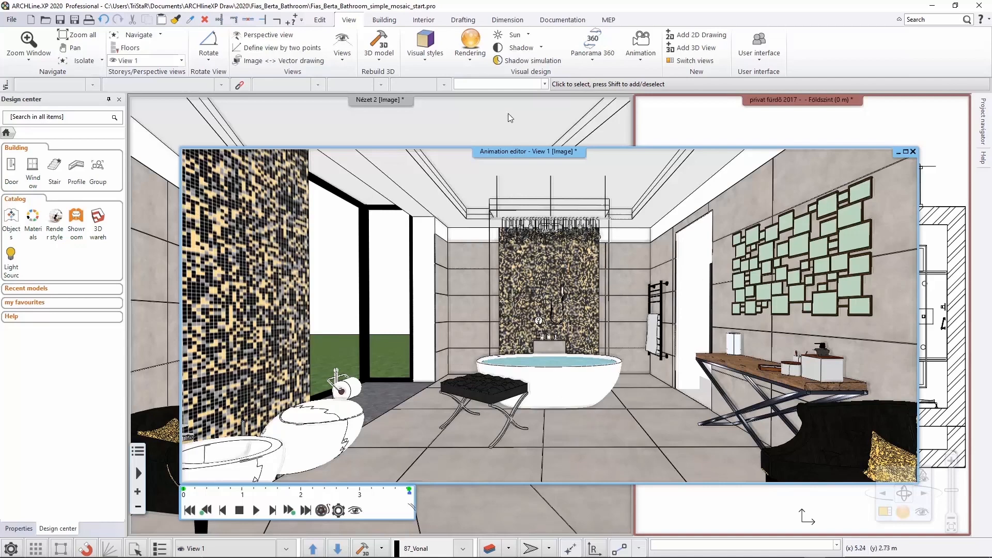
# Transfer the current 3D model to ARCHLine.XP Live.
pyautogui.click(473, 59)
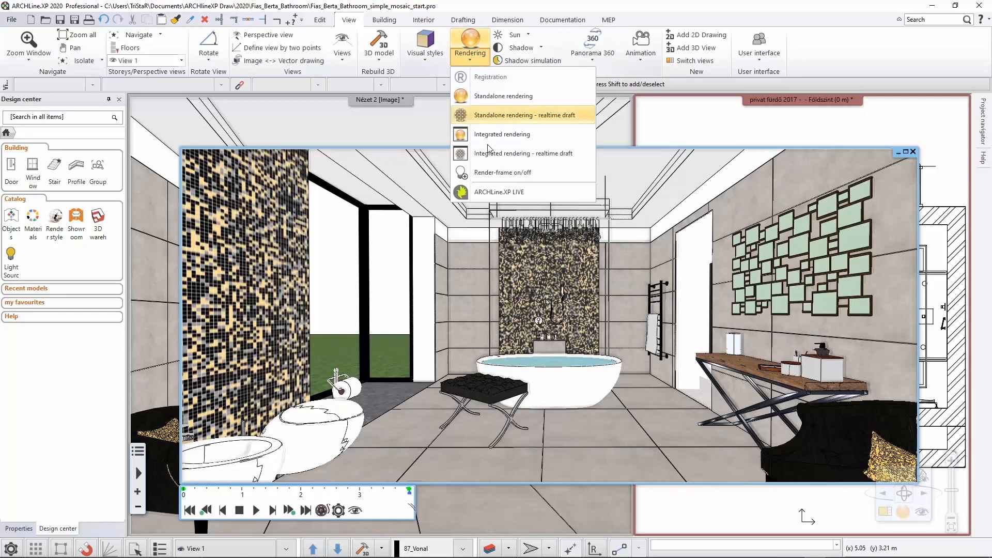
pyautogui.click(532, 194)
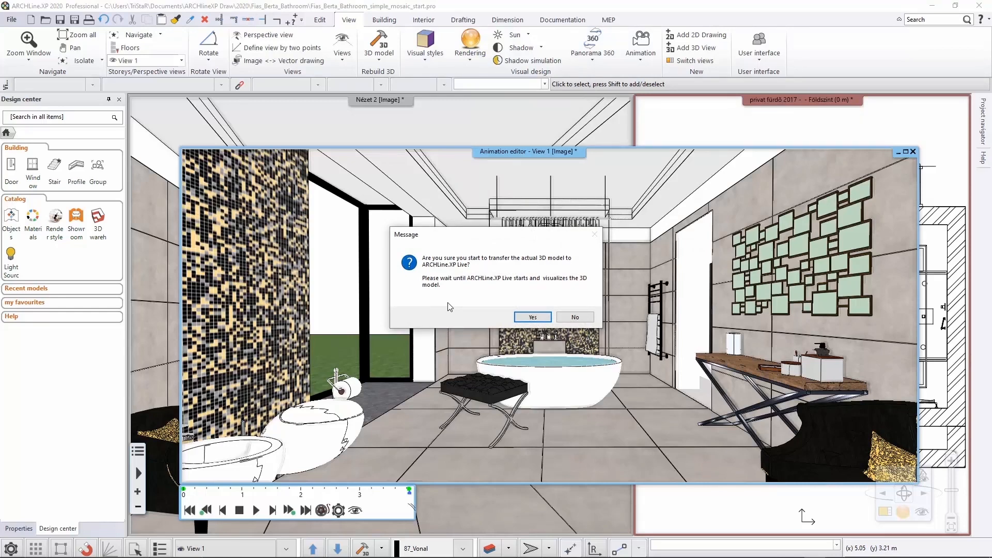
pyautogui.click(532, 319)
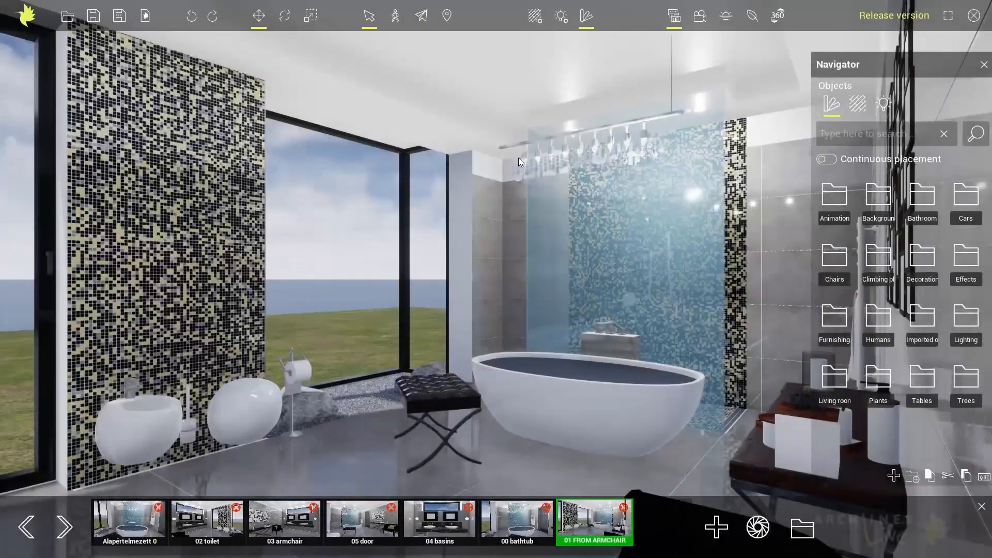
# View the saved scenes 00 bathtub, 04 basins, 05 door, 03 armchair and 02 toilet, and return to 01 FROM ARMCHAIR.
pyautogui.click(512, 525)
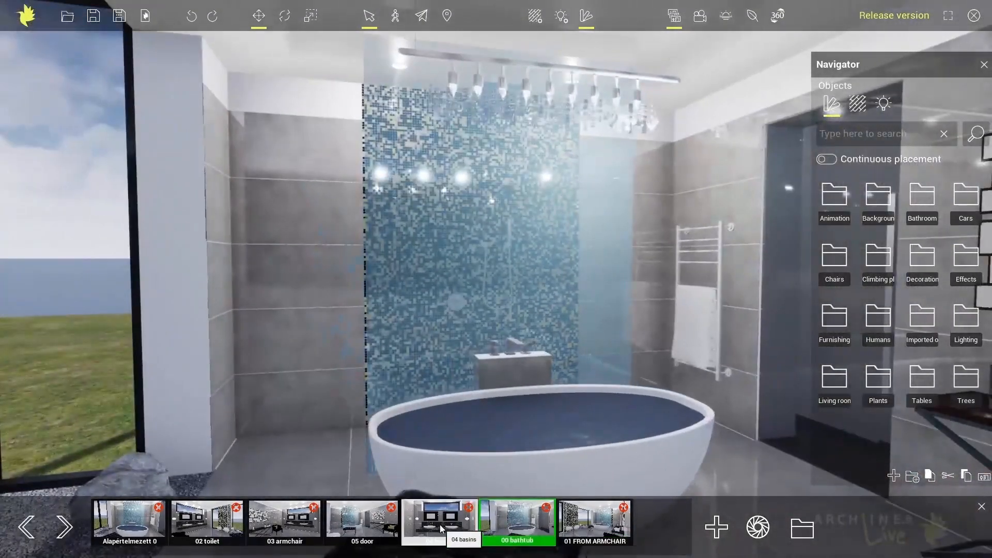
pyautogui.click(440, 525)
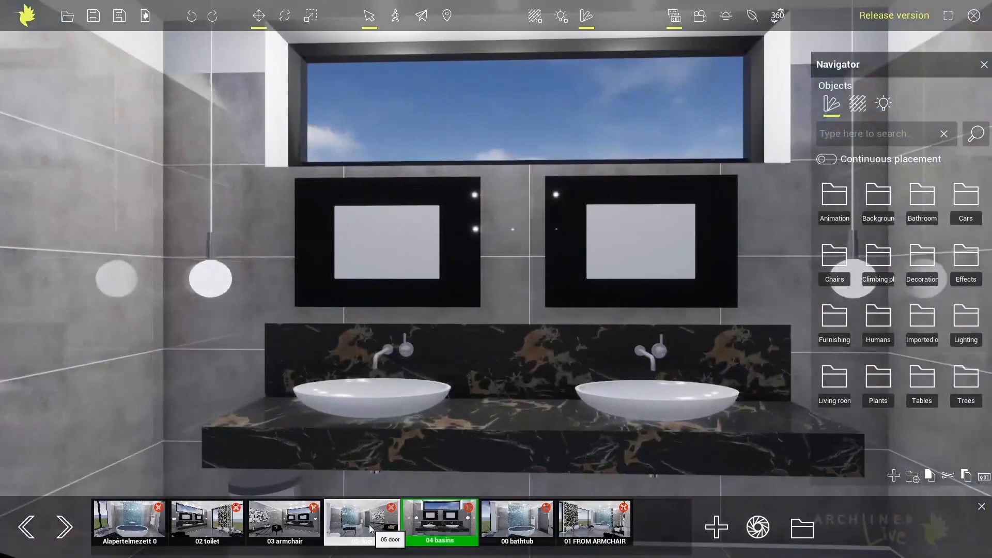
pyautogui.click(369, 525)
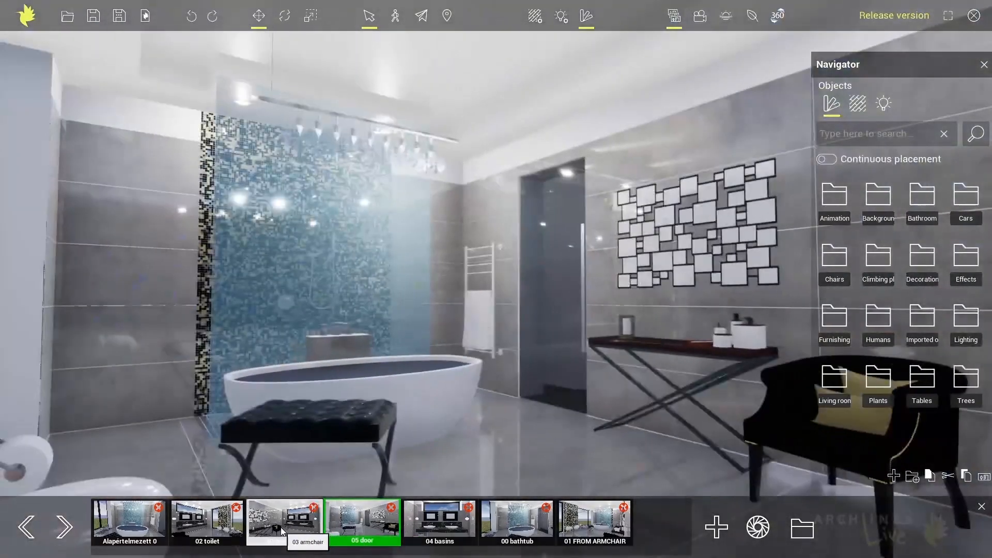
pyautogui.click(280, 528)
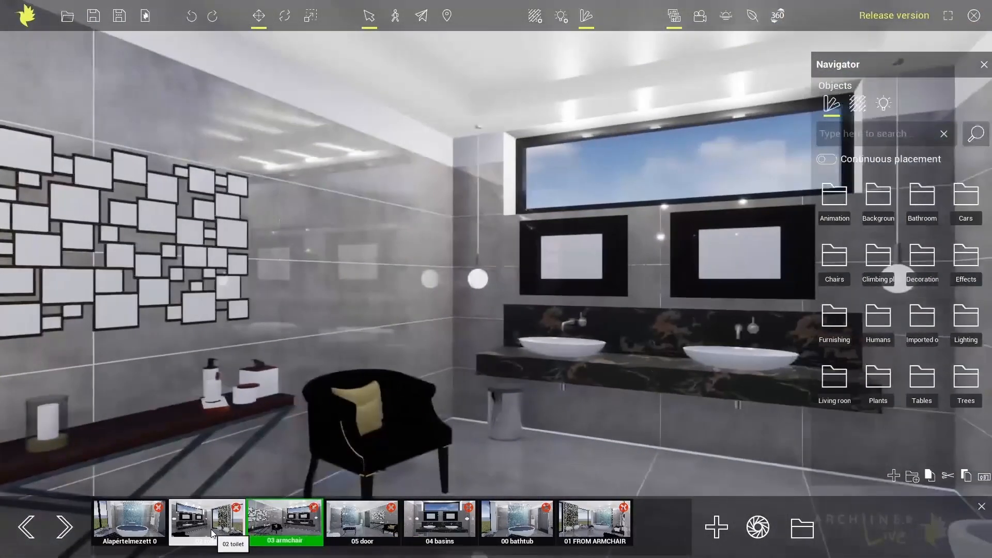
pyautogui.click(211, 529)
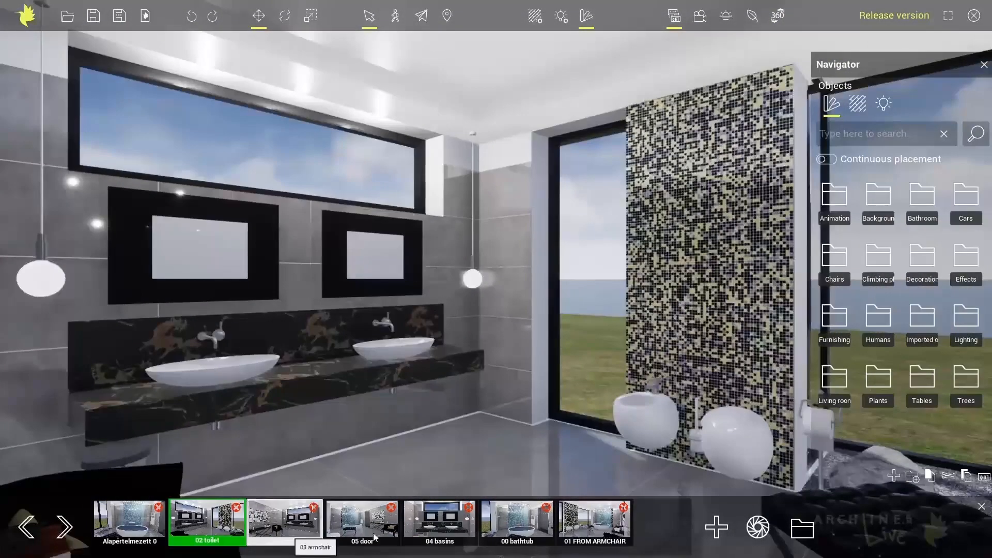
pyautogui.click(594, 520)
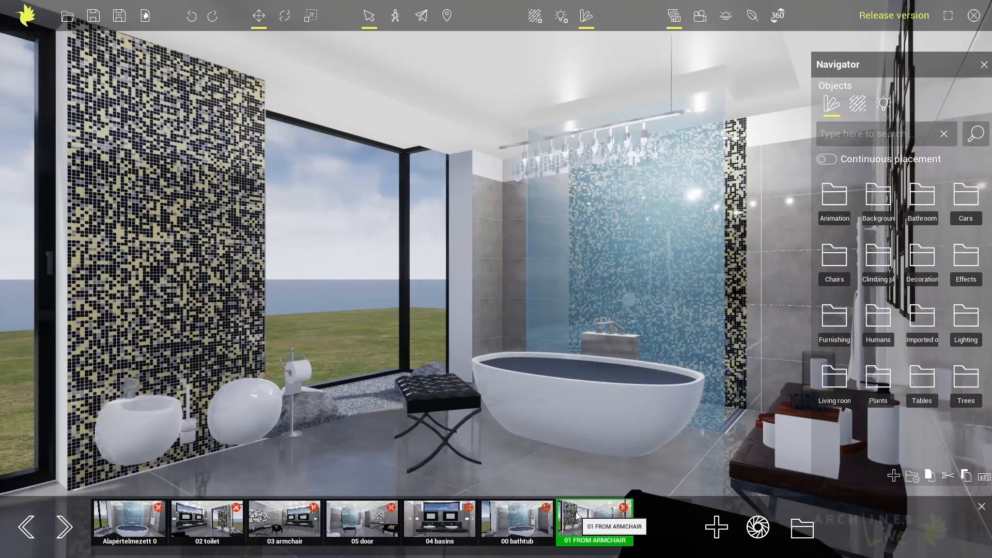
# Open the folder of rendered scene images and view them in sequence from 00 bathtub.png to 05 door.png.
pyautogui.click(805, 528)
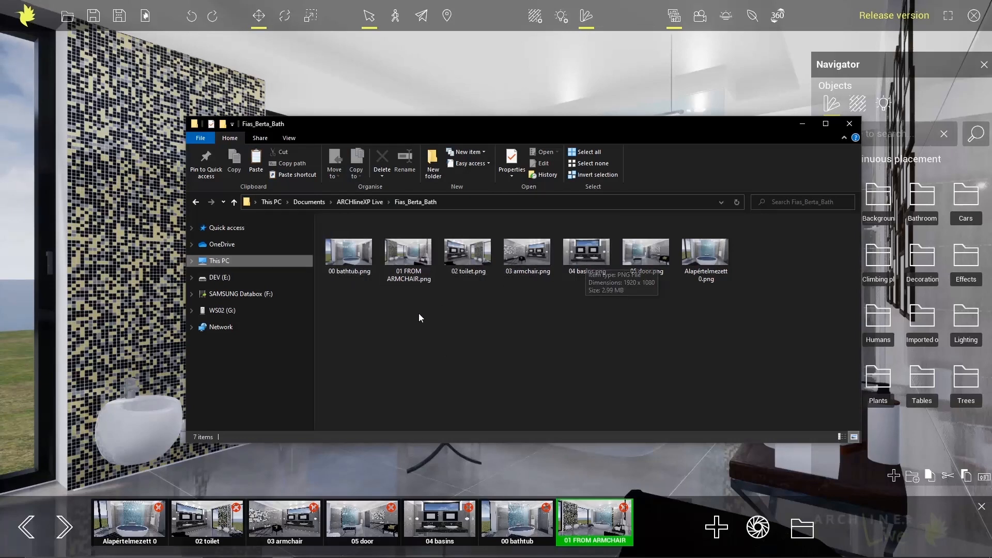
pyautogui.doubleClick(355, 258)
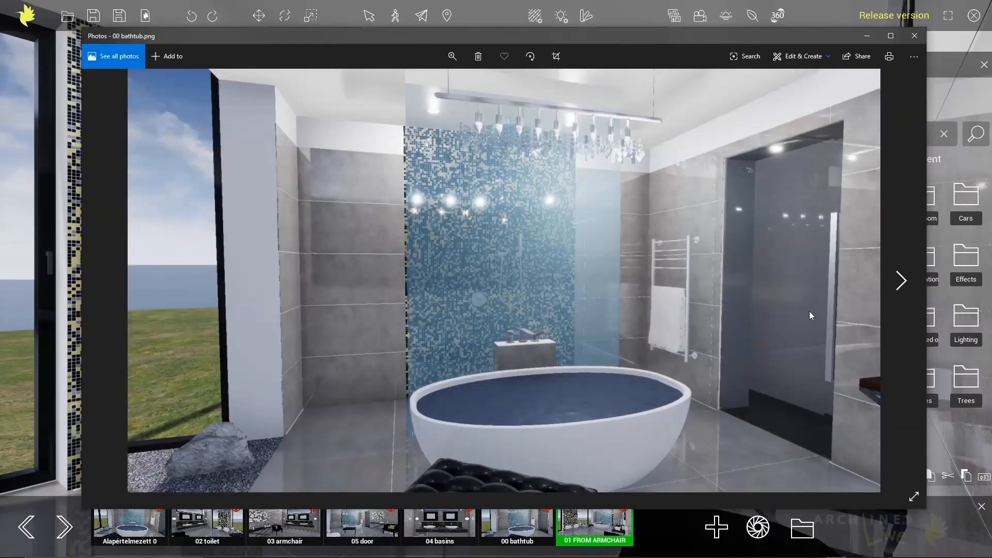
pyautogui.click(902, 283)
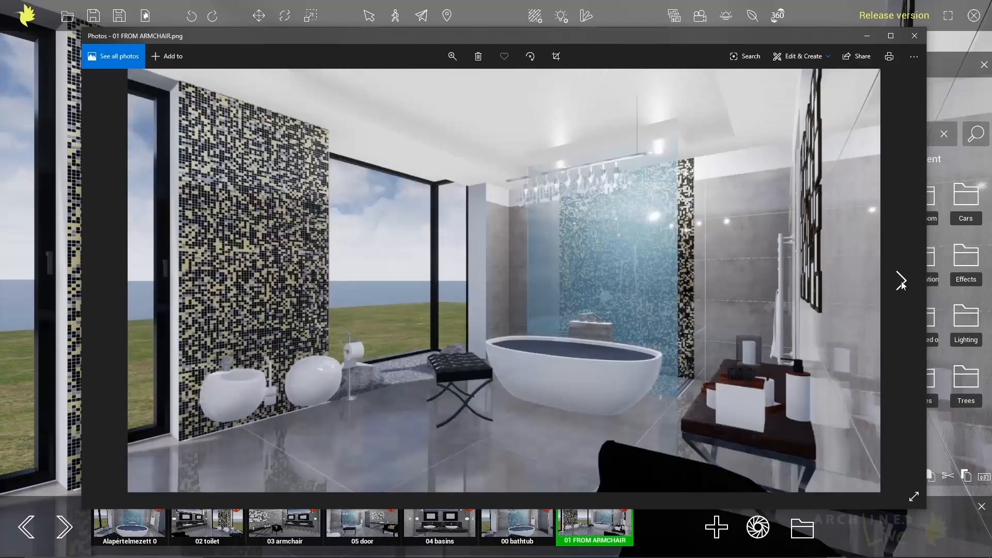
pyautogui.click(902, 283)
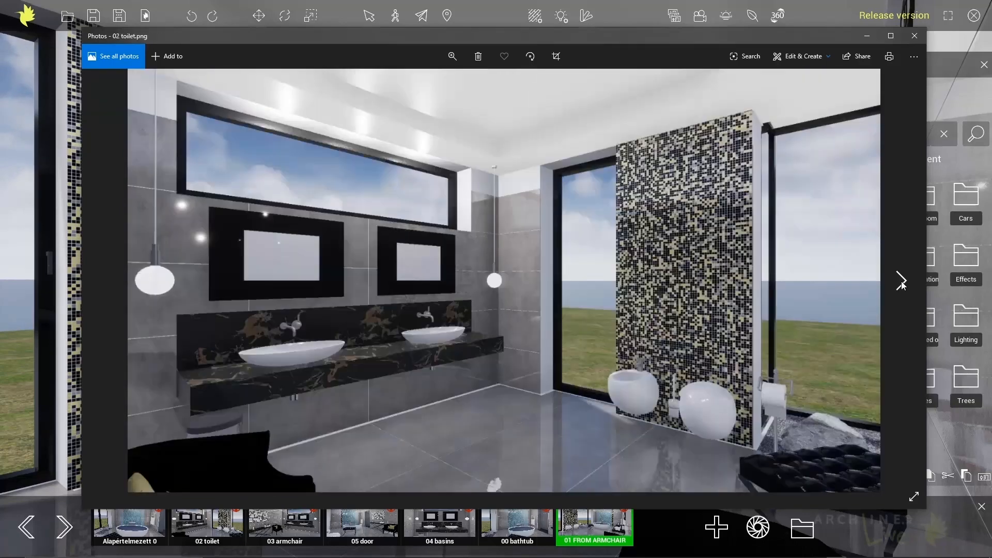
pyautogui.click(901, 283)
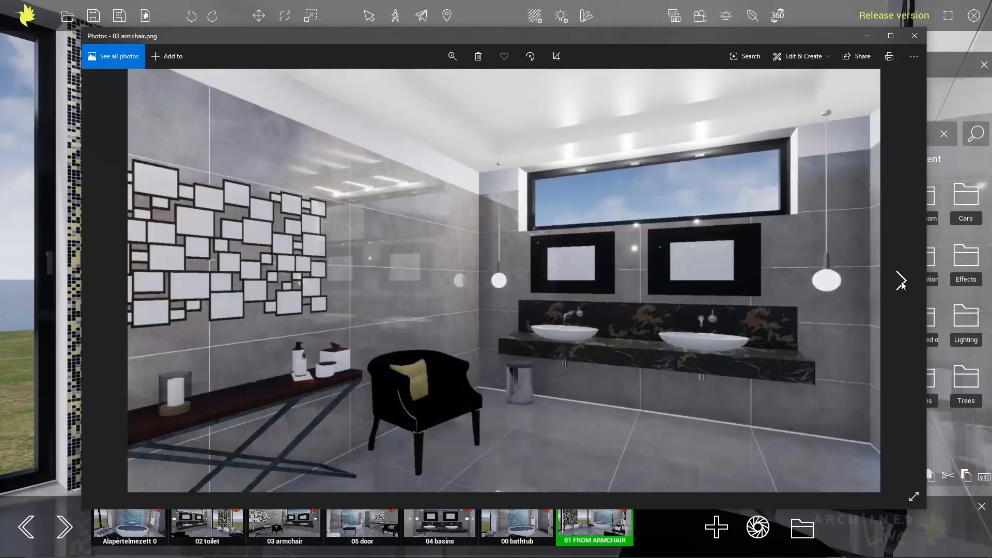
pyautogui.click(902, 283)
pyautogui.click(901, 283)
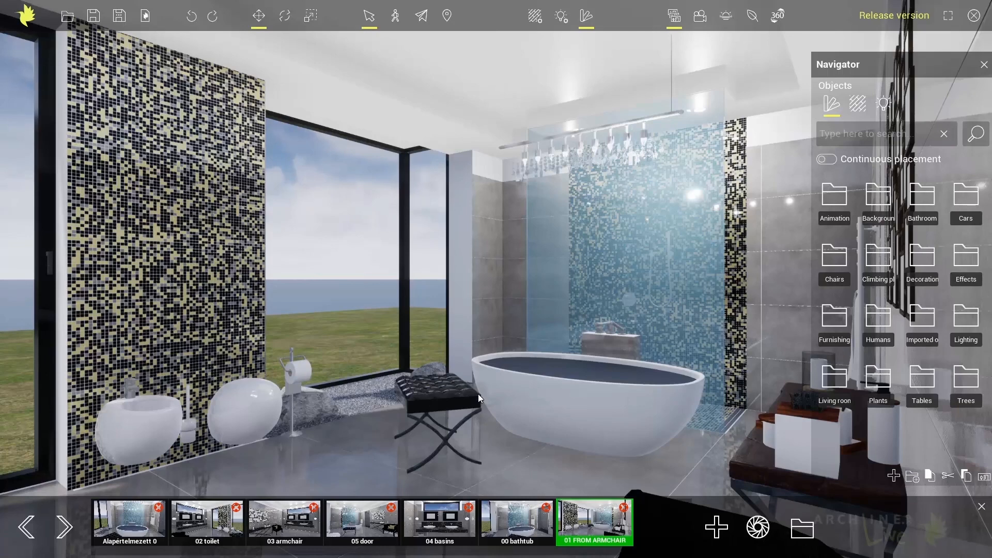
# Raise the floor tile material's reflection to 0.384 and its brightness to 0.611.
pyautogui.click(371, 438)
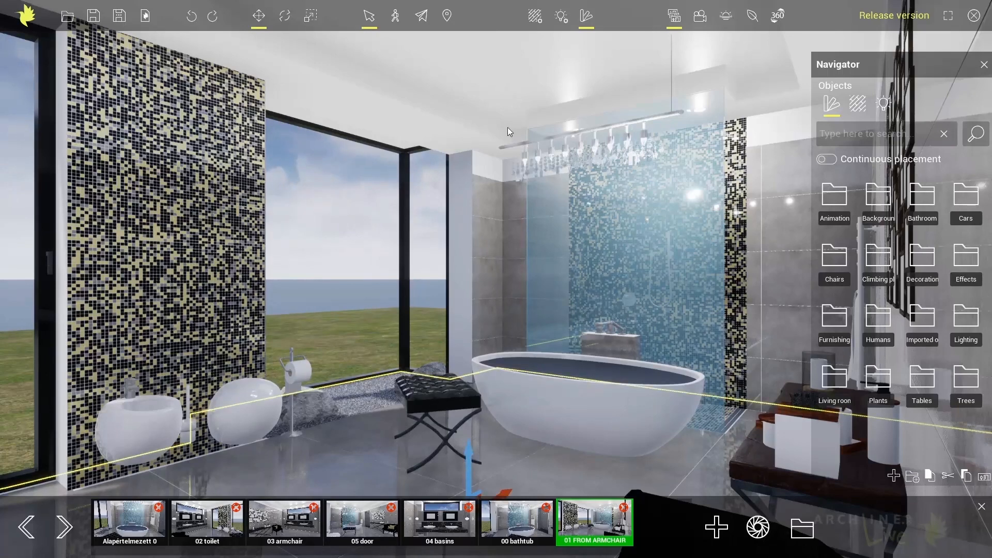
pyautogui.click(534, 17)
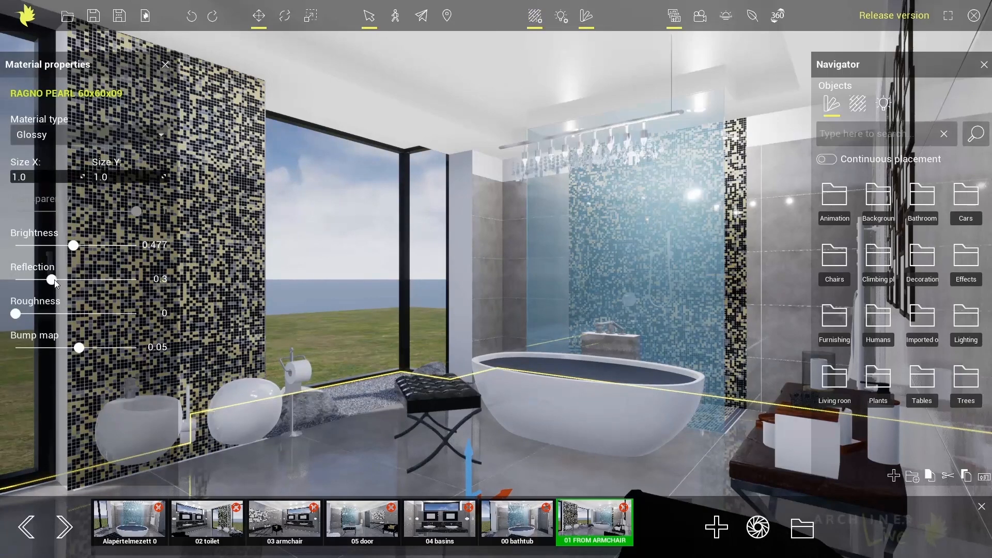
pyautogui.moveTo(54, 280)
pyautogui.mouseDown()
pyautogui.moveTo(77, 280)
pyautogui.moveTo(61, 279)
pyautogui.mouseUp()
pyautogui.moveTo(73, 244)
pyautogui.mouseDown()
pyautogui.moveTo(109, 244)
pyautogui.moveTo(89, 244)
pyautogui.mouseUp()
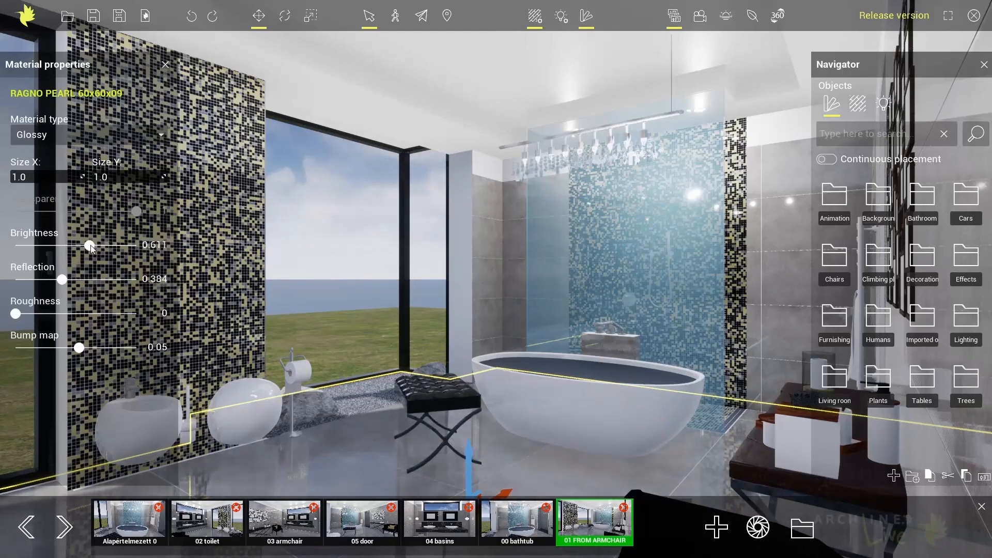
# Lower the brightness of the bathtub's porcelain material to 0.102 and deselect the bathtub.
pyautogui.click(510, 406)
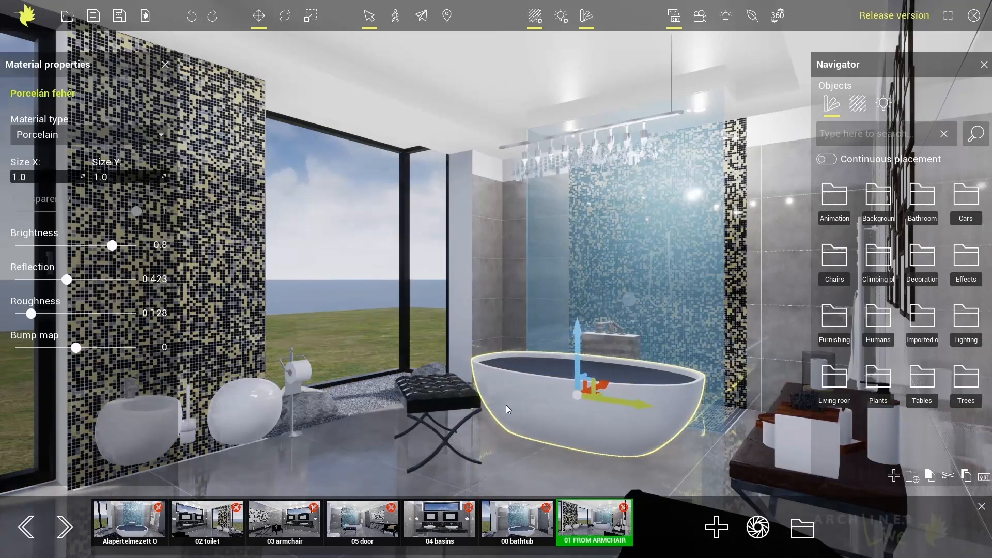
pyautogui.moveTo(113, 247); pyautogui.dragTo(28, 247)
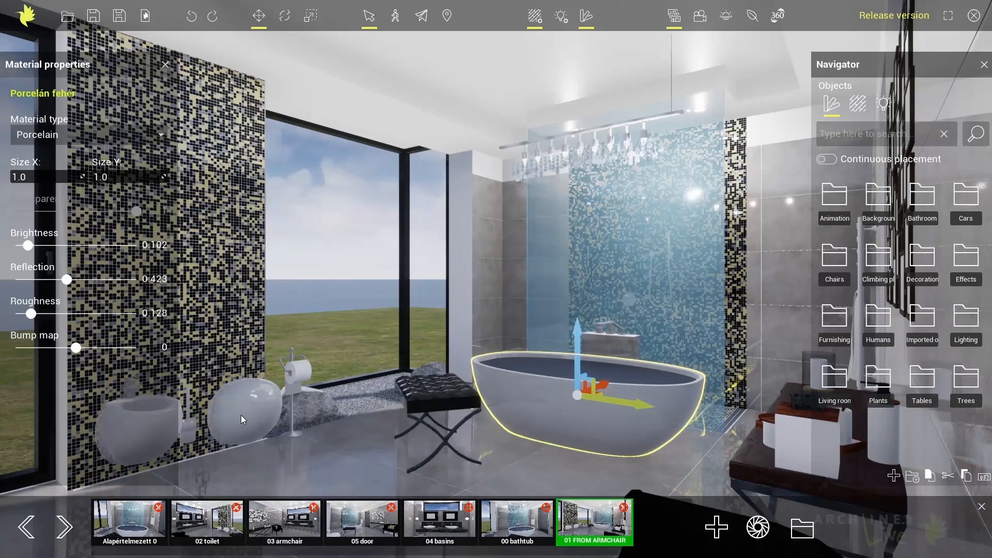
pyautogui.click(164, 66)
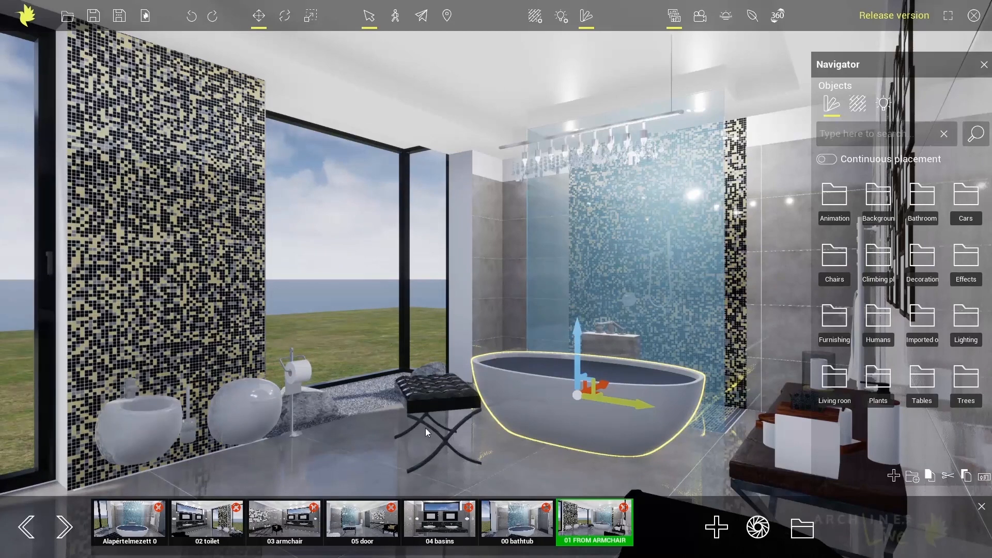
pyautogui.click(532, 411)
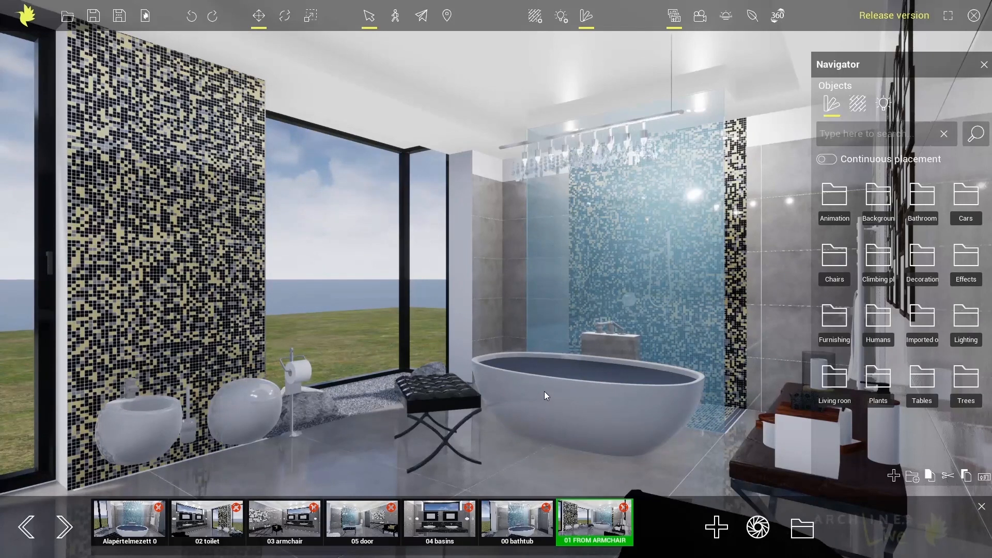
# Try the Glass material on the shower screen in the 00 bathtub scene and undo it.
pyautogui.click(514, 522)
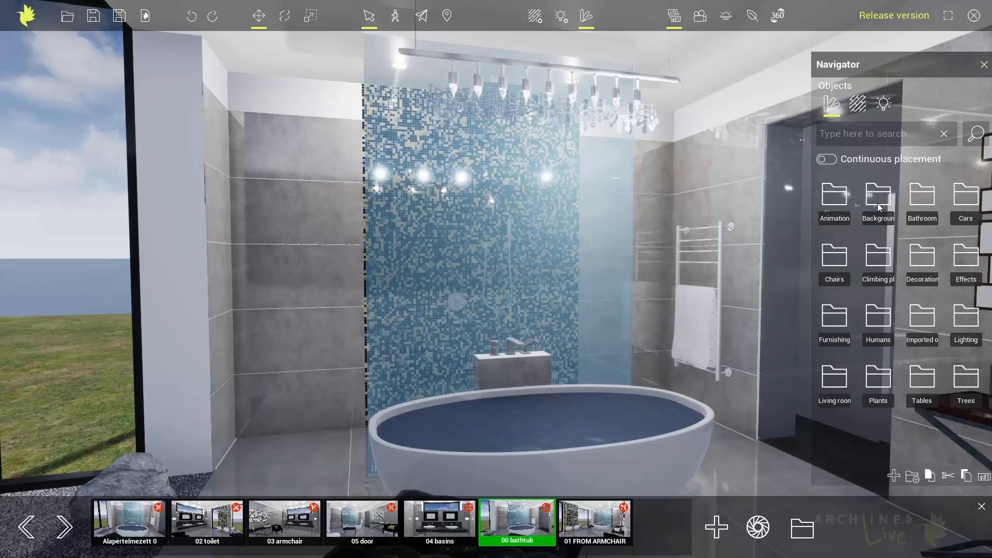
pyautogui.click(858, 103)
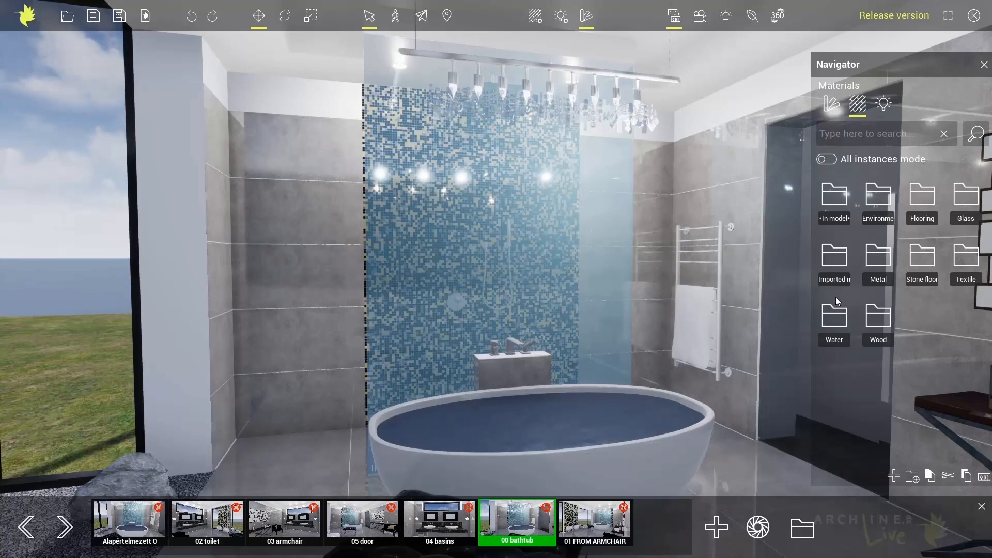
pyautogui.click(959, 198)
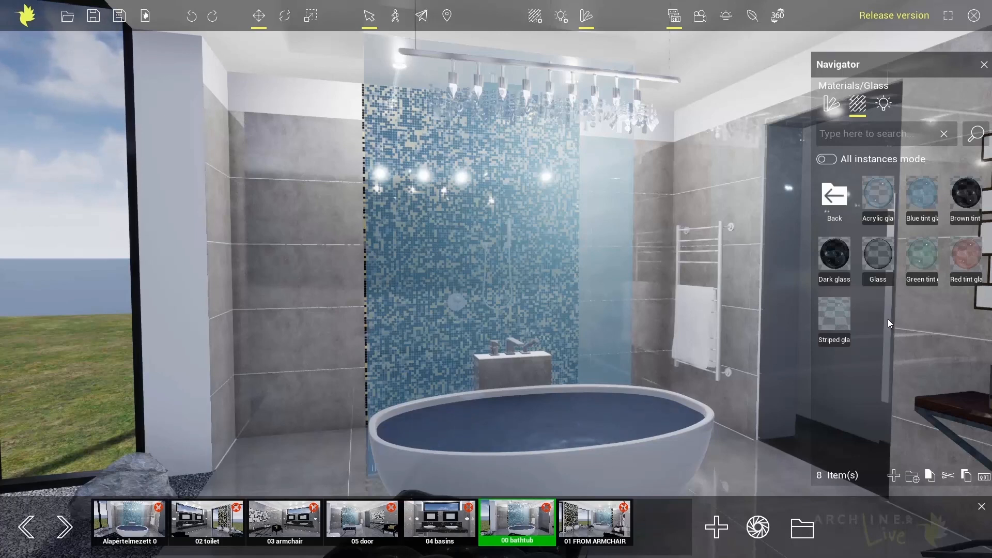
pyautogui.moveTo(879, 258)
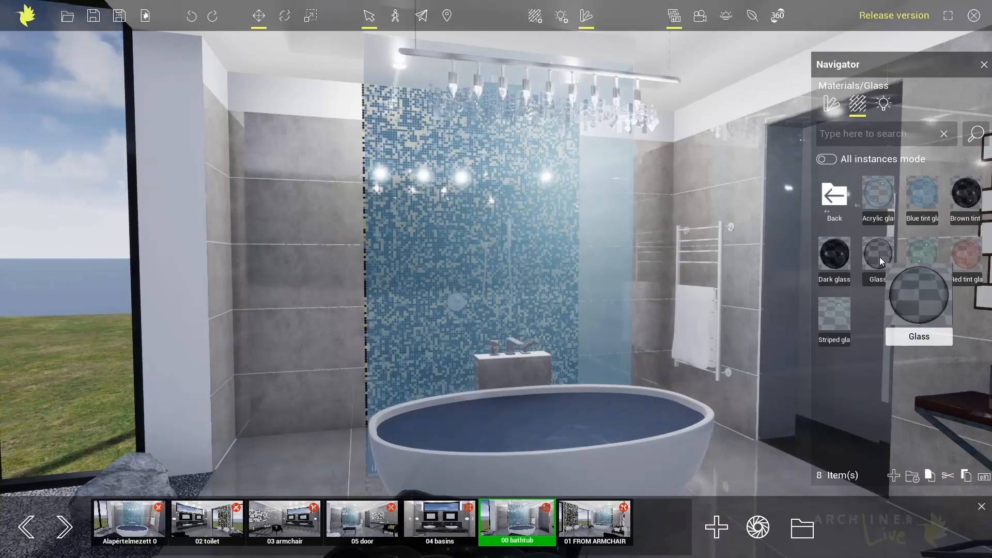
pyautogui.moveTo(879, 260); pyautogui.dragTo(559, 262)
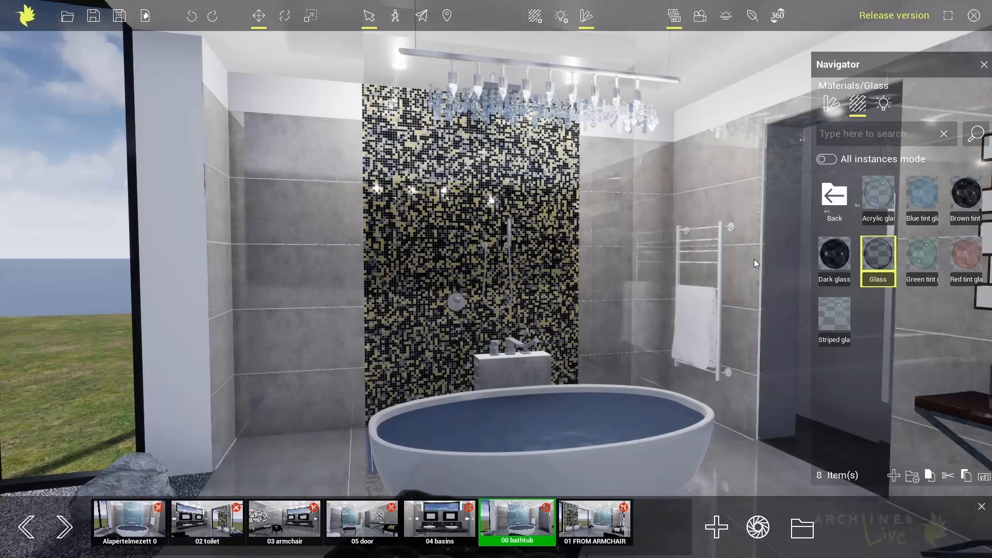
pyautogui.click(191, 16)
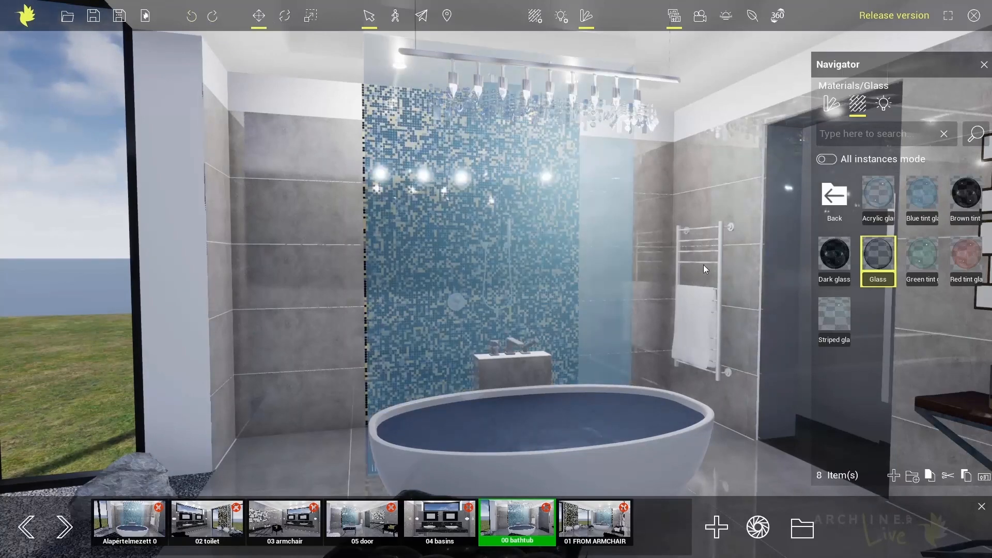
# Try acrylic glass on the shower screen, then apply Dark glass to all instances of its material.
pyautogui.moveTo(873, 256)
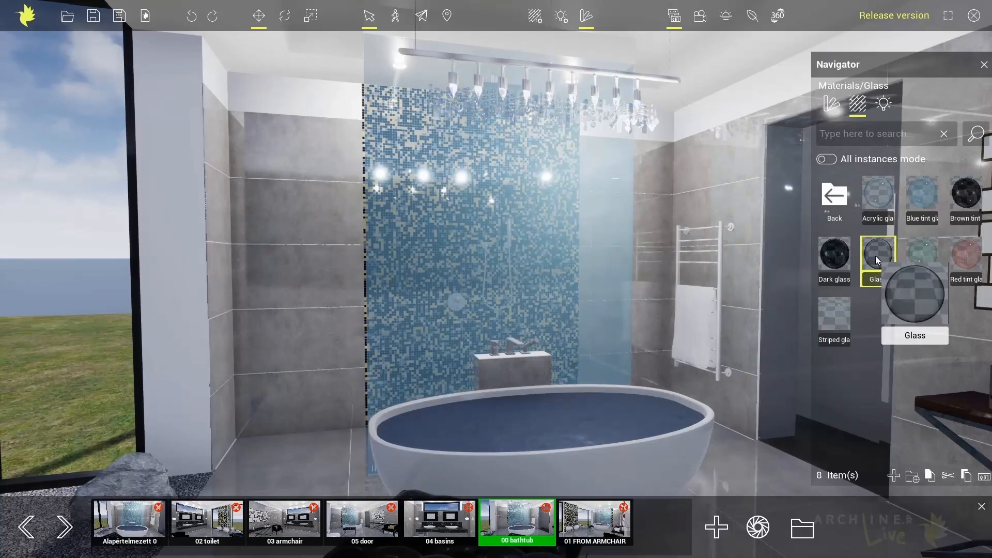
pyautogui.click(876, 201)
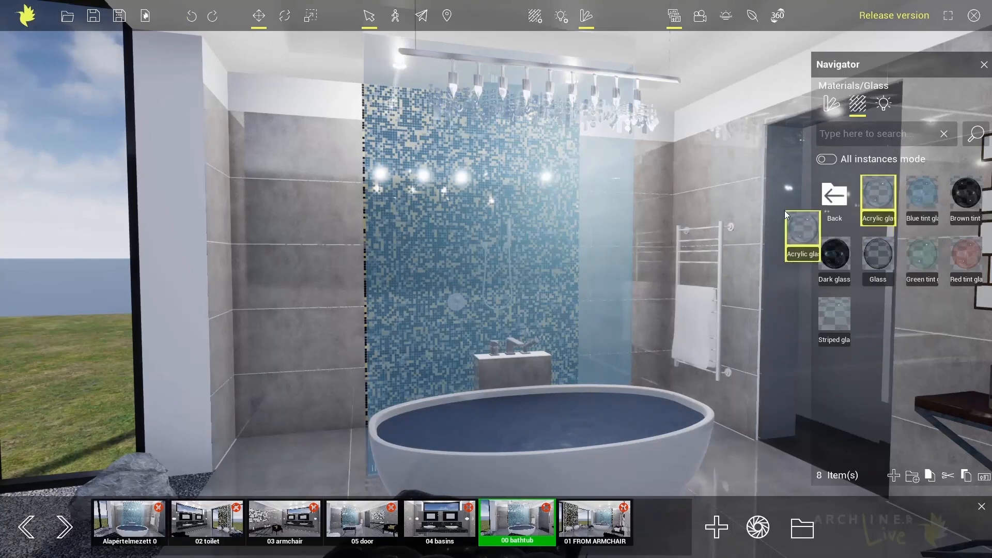
pyautogui.moveTo(876, 200); pyautogui.dragTo(578, 214)
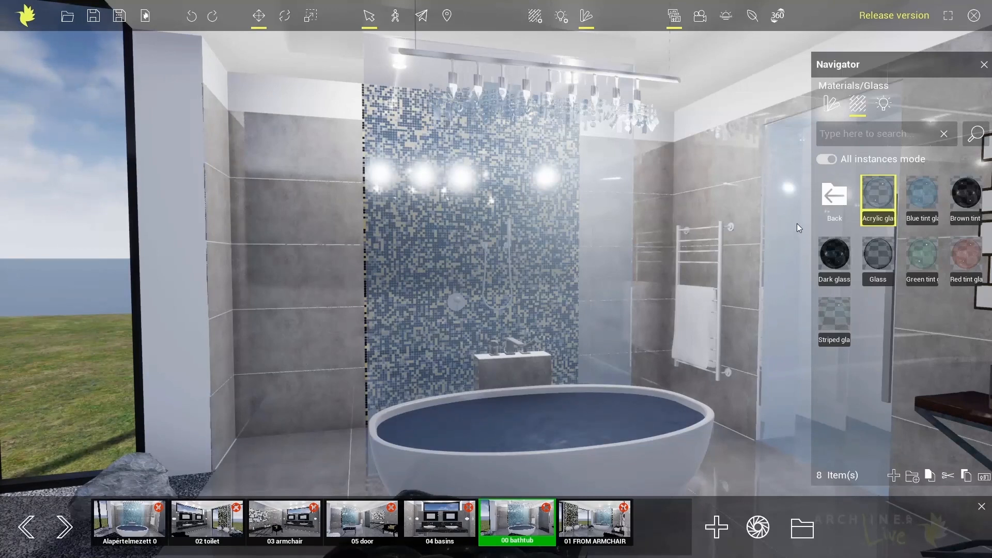
pyautogui.moveTo(832, 256); pyautogui.dragTo(784, 252)
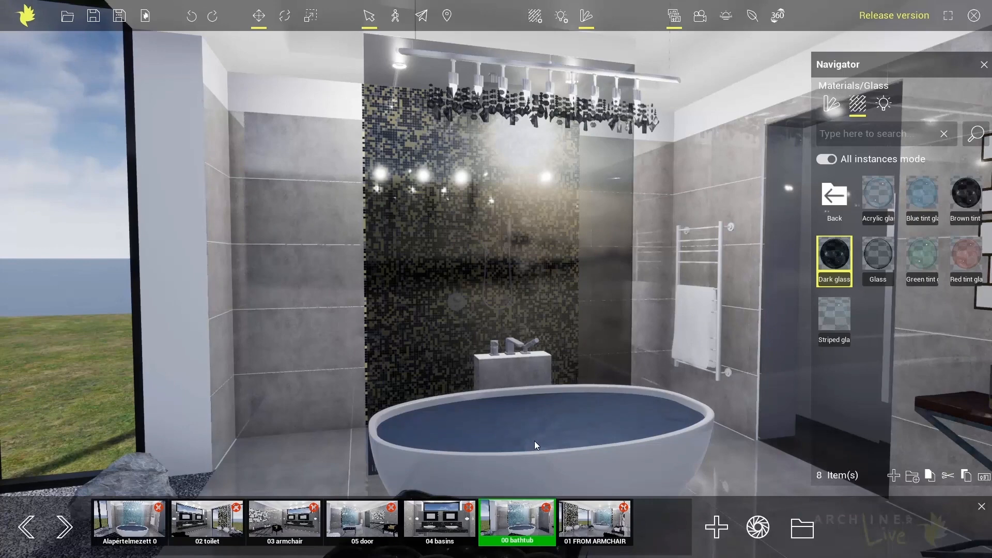
# In the Alapértelmezett 0 scene, try the deep and pool water materials on the bathtub water, and settle on clear water.
pyautogui.click(151, 521)
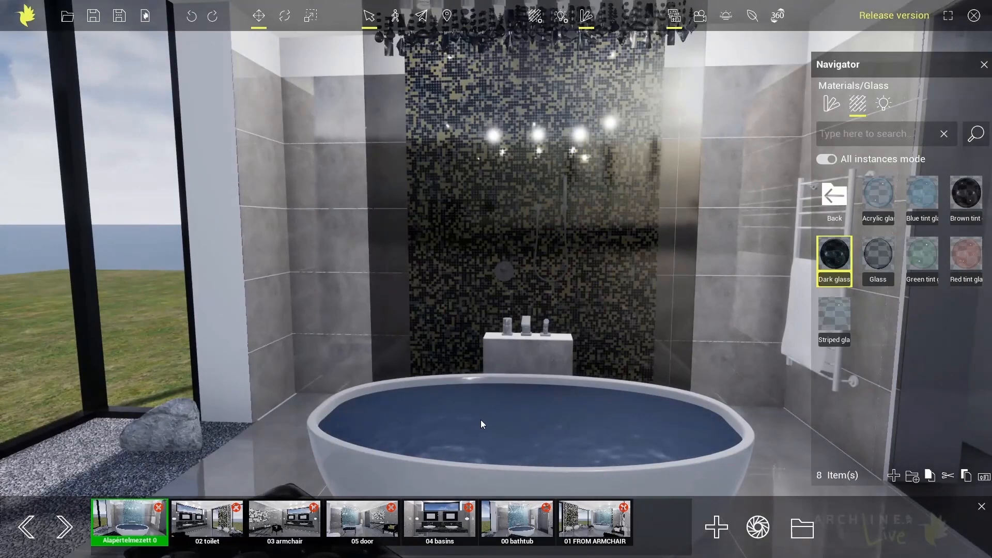
pyautogui.click(835, 198)
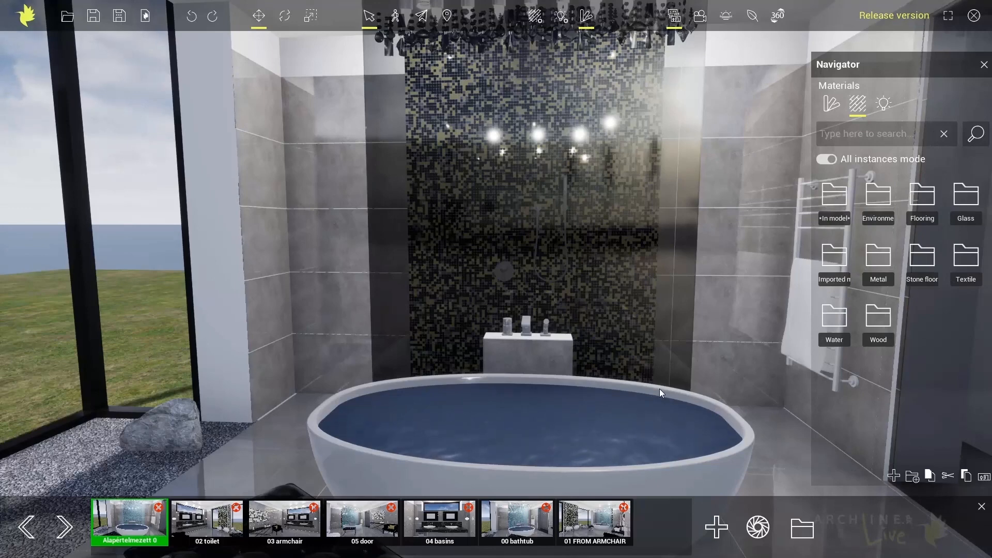
pyautogui.click(840, 319)
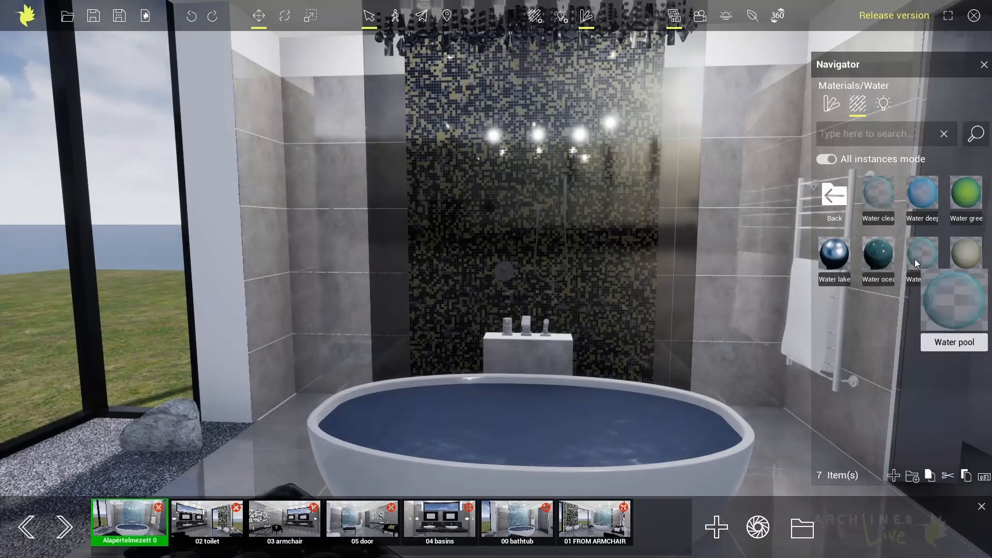
pyautogui.moveTo(776, 267); pyautogui.dragTo(587, 407)
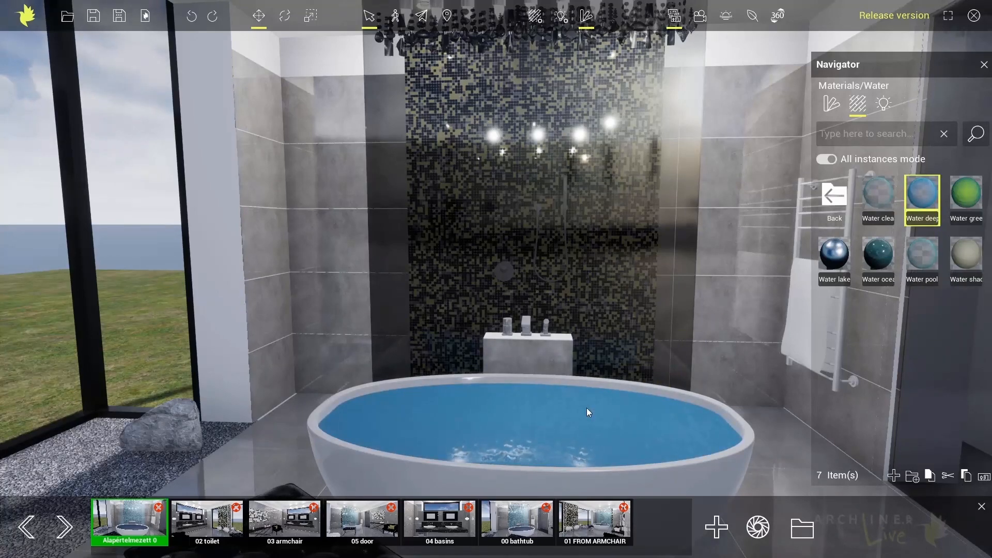
pyautogui.moveTo(916, 259); pyautogui.dragTo(555, 423)
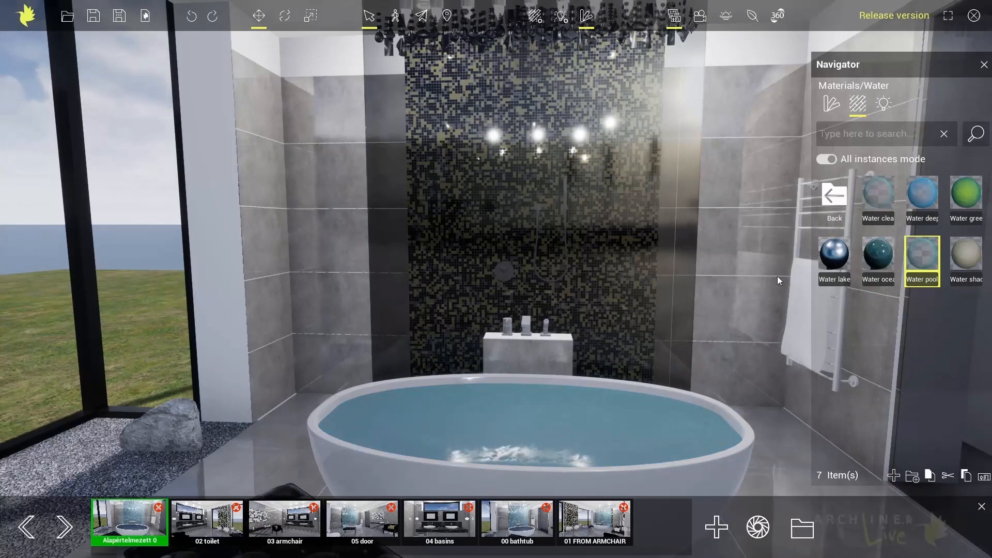
pyautogui.moveTo(876, 194); pyautogui.dragTo(502, 426)
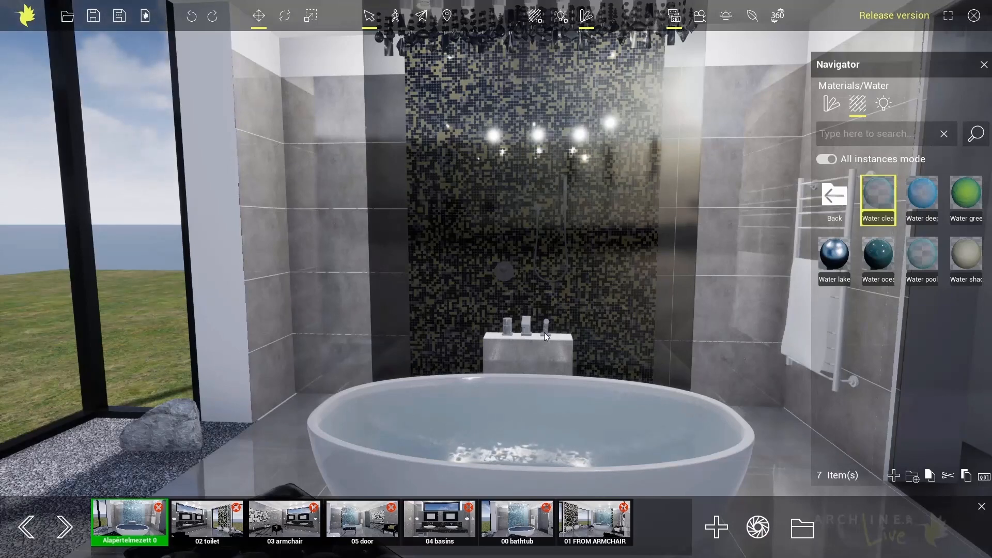
# Apply the Copper material to the bathtub taps and a dark anodised metal to the towel rail.
pyautogui.click(826, 201)
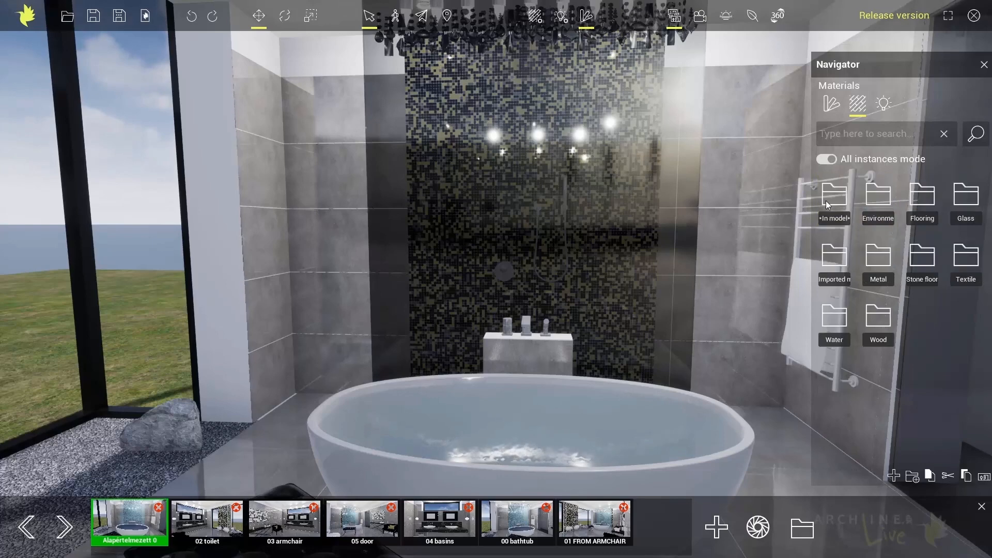
pyautogui.click(878, 256)
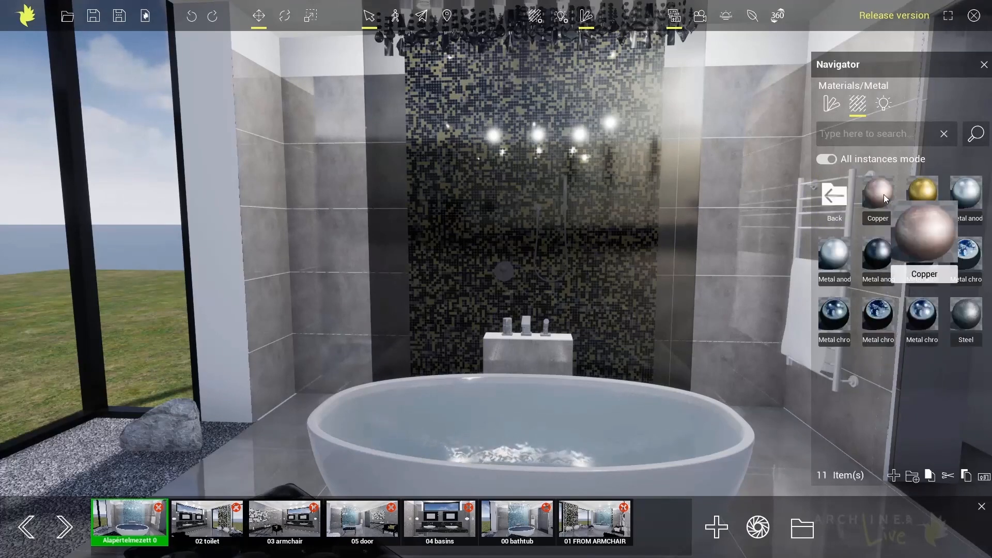
pyautogui.moveTo(884, 195); pyautogui.dragTo(526, 331)
pyautogui.moveTo(534, 334); pyautogui.dragTo(608, 299, button='right')
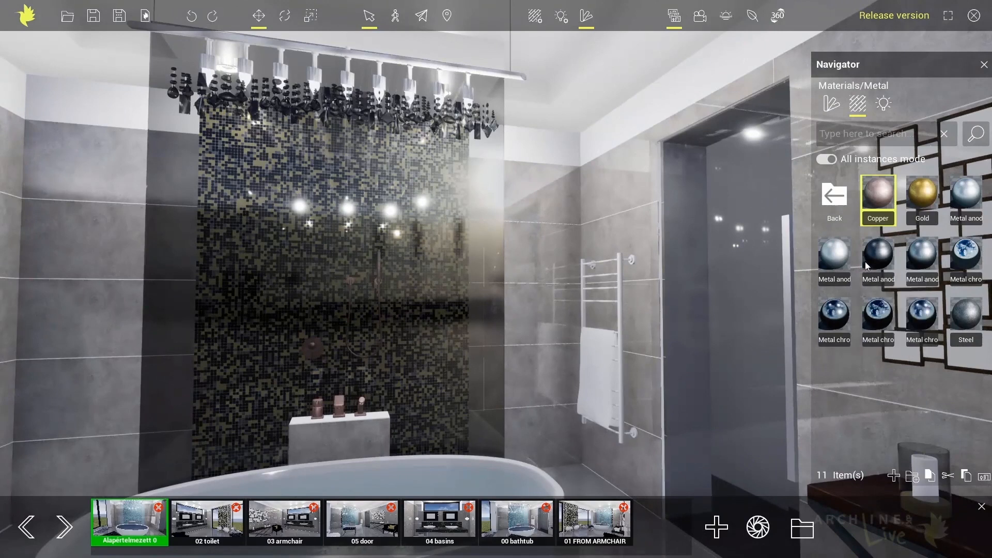
pyautogui.moveTo(878, 256); pyautogui.dragTo(620, 295)
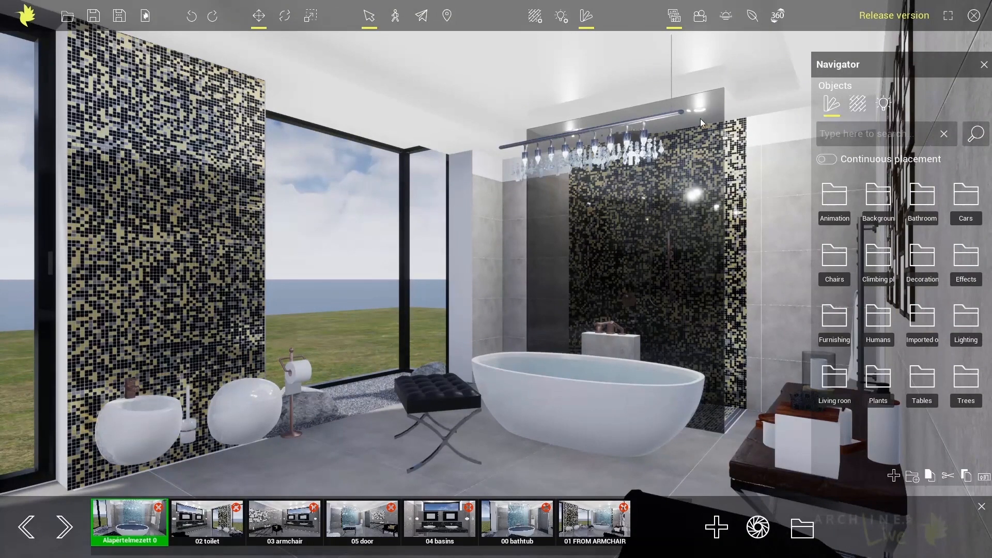
# Play the sun's movement through the sunset, then set the time to 22:21 and shift the date to the start of the year.
pyautogui.click(726, 19)
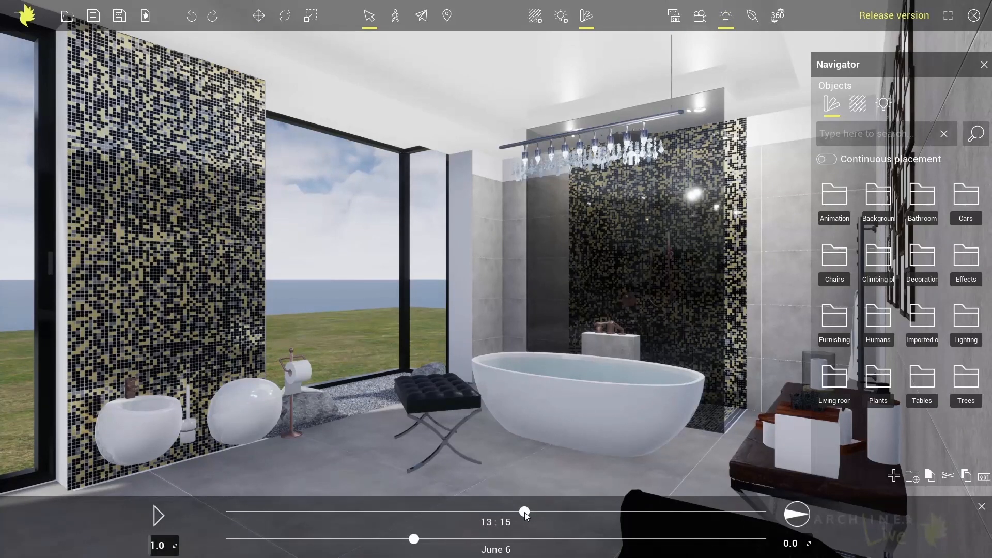
pyautogui.moveTo(525, 512); pyautogui.dragTo(677, 511)
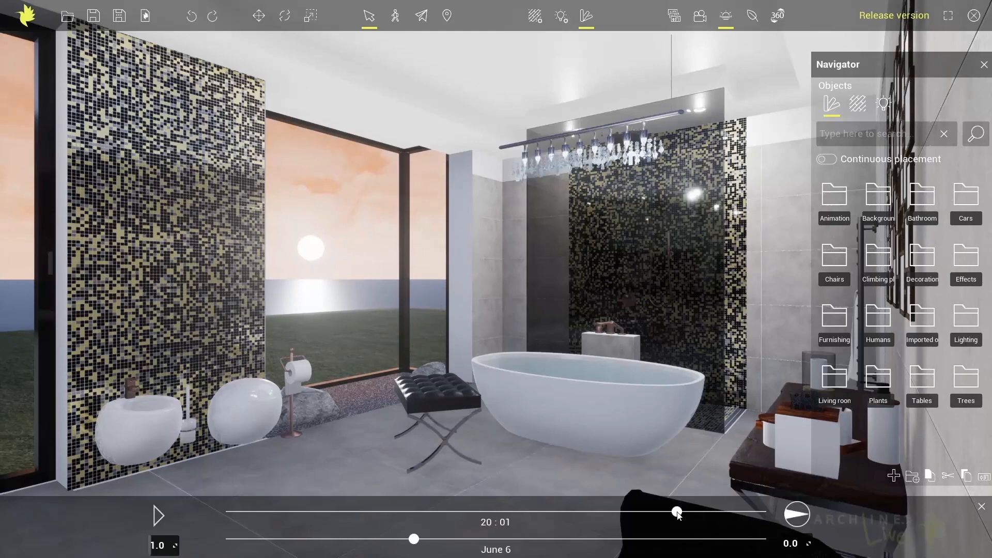
pyautogui.moveTo(676, 512); pyautogui.dragTo(656, 512)
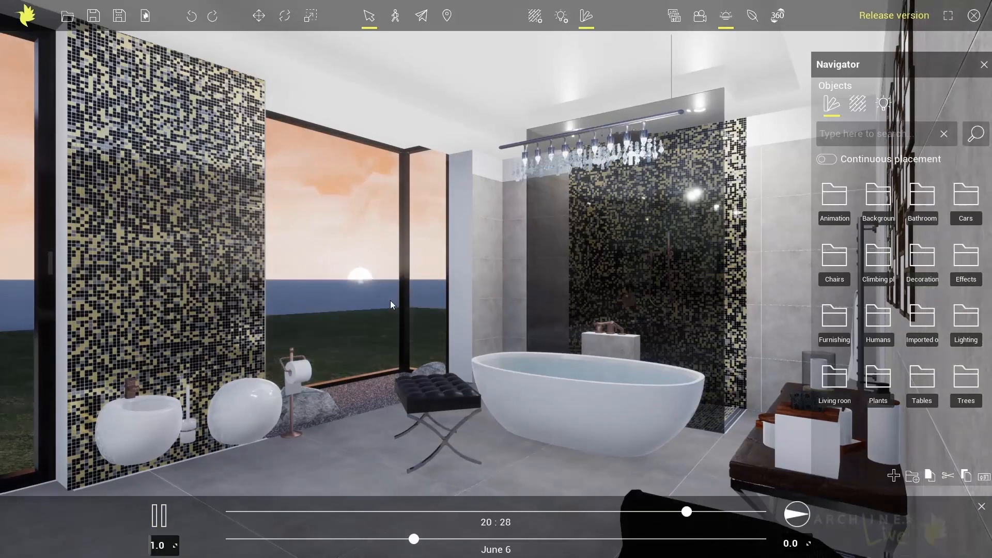
pyautogui.click(163, 515)
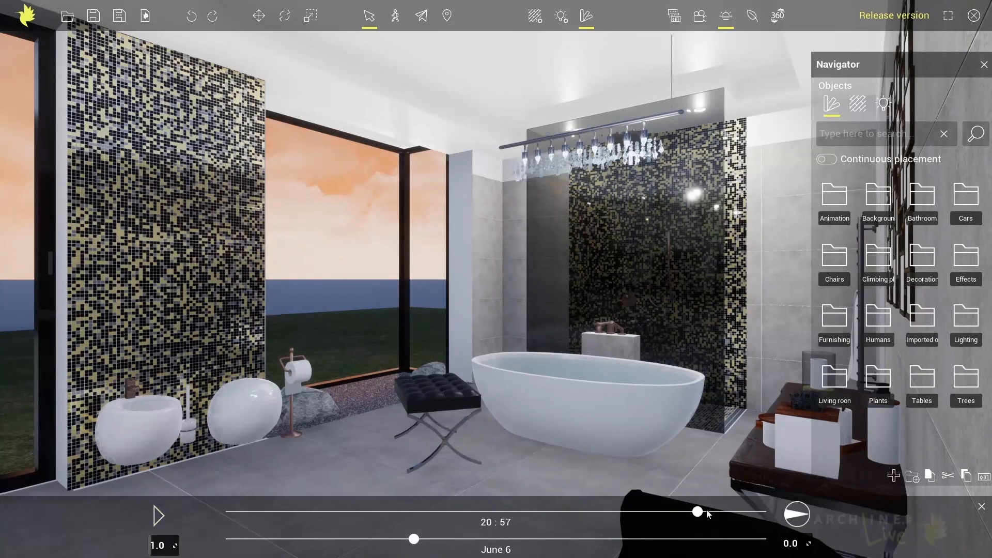
pyautogui.moveTo(698, 512); pyautogui.dragTo(729, 512)
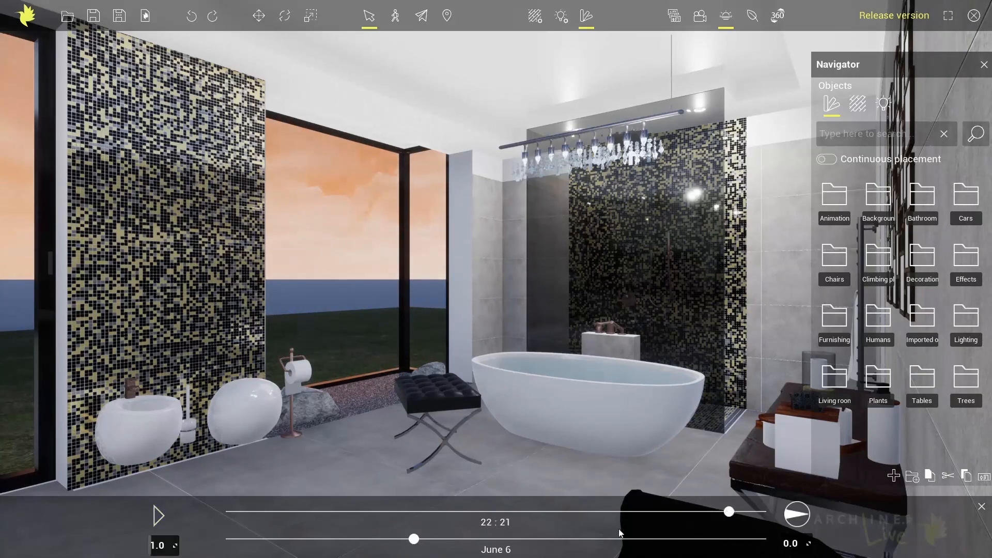
pyautogui.moveTo(414, 539); pyautogui.dragTo(244, 540)
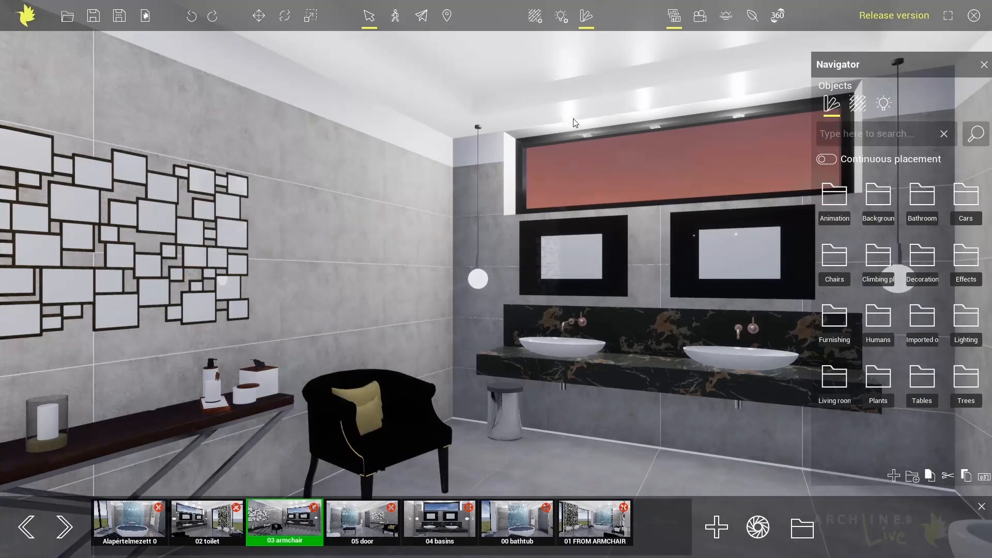
# Switch off the ceiling spotlight near the window above the basins in the 03 armchair scene.
pyautogui.click(560, 21)
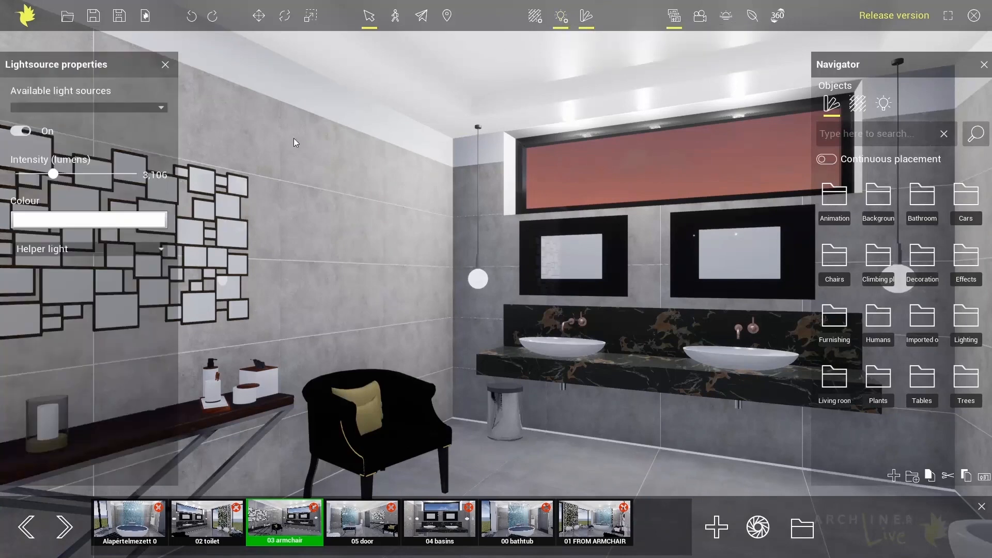
pyautogui.click(21, 131)
pyautogui.click(21, 133)
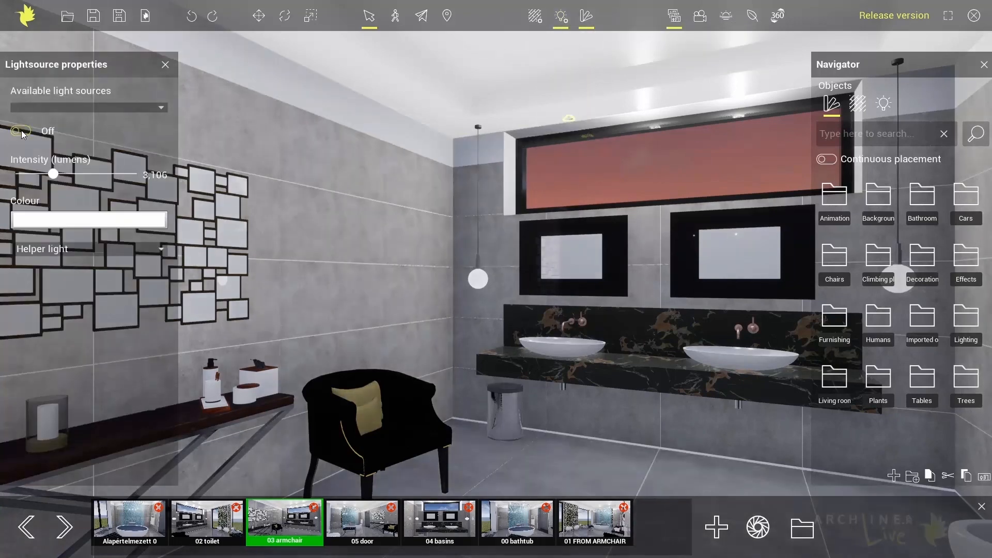
# Switch the ceiling spotlight near the window back on, set its intensity to 3,148 lumens and its colour to pale yellow.
pyautogui.click(21, 132)
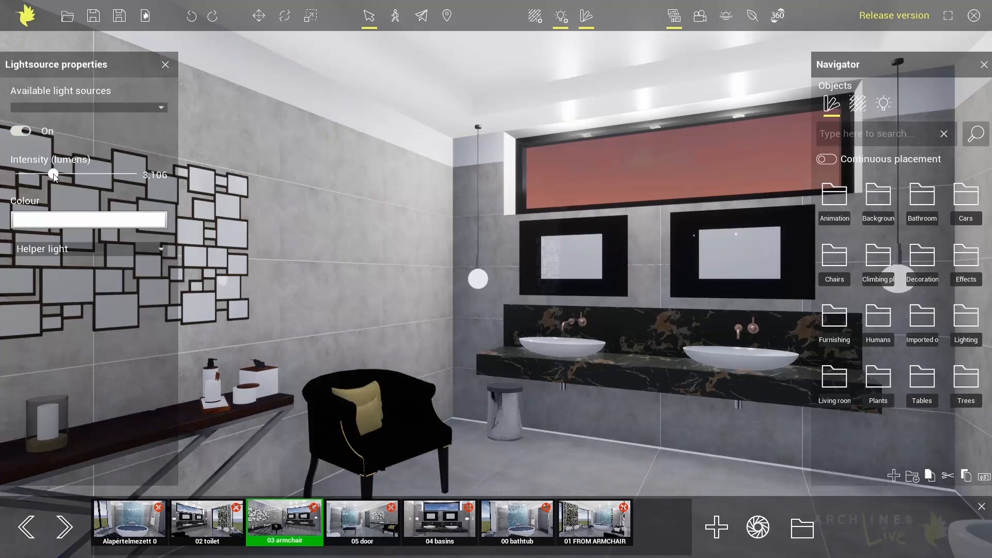
pyautogui.moveTo(54, 176)
pyautogui.mouseDown()
pyautogui.moveTo(36, 176)
pyautogui.moveTo(105, 176)
pyautogui.moveTo(53, 176)
pyautogui.mouseUp()
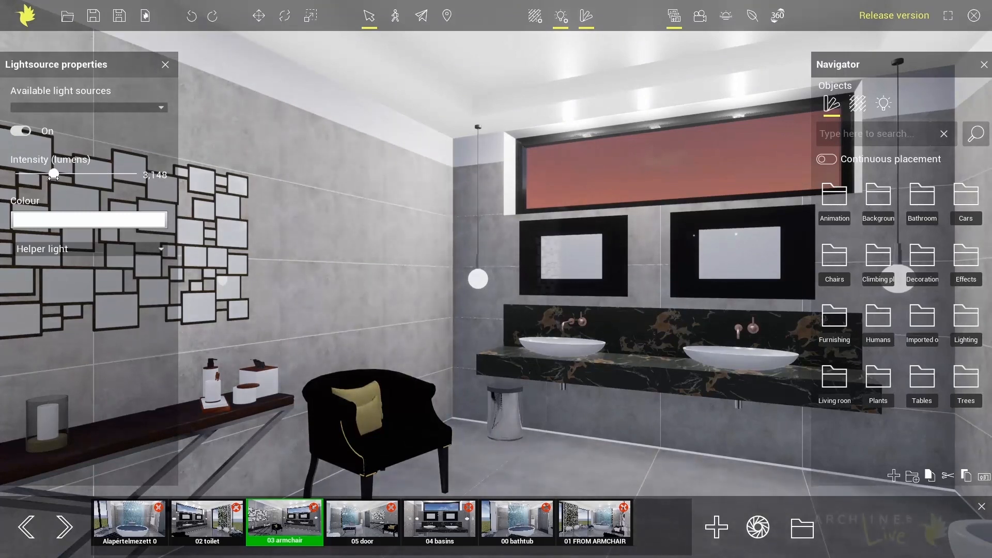
pyautogui.click(53, 226)
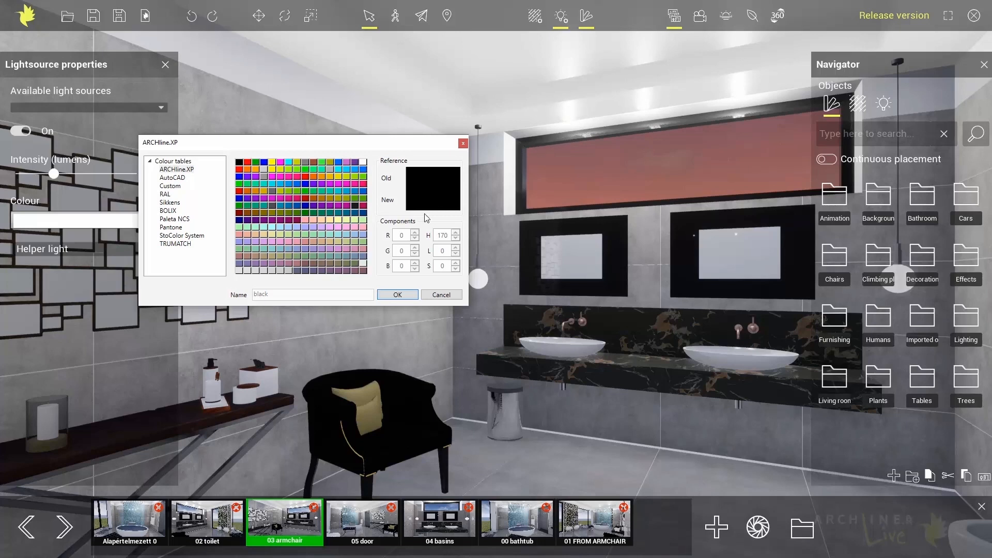
pyautogui.click(337, 223)
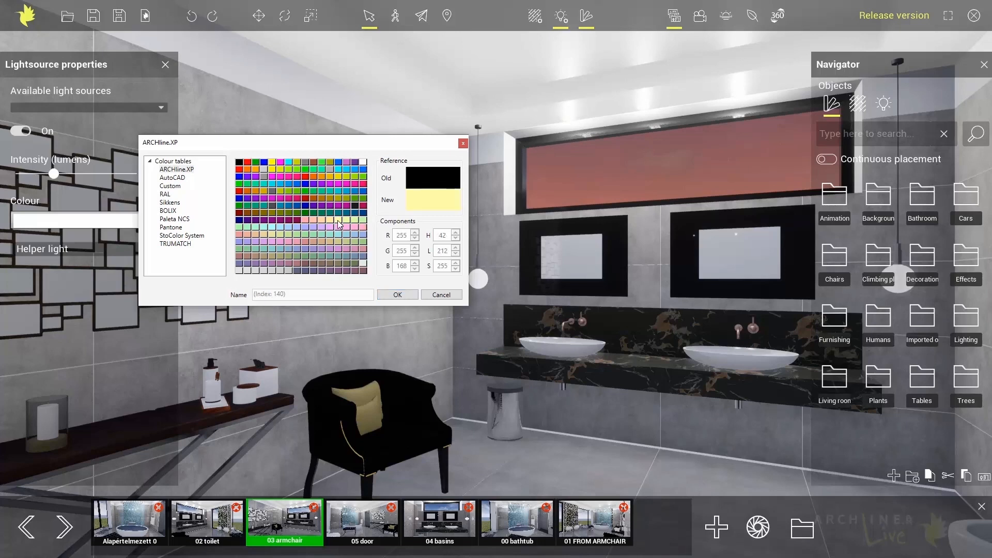
pyautogui.click(397, 294)
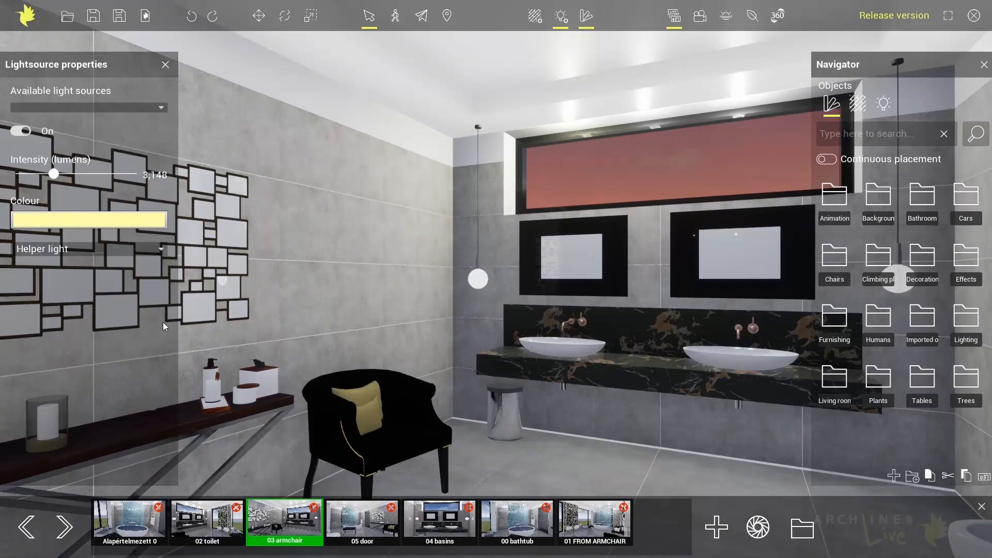
# Change the edited spotlight and another ceiling spotlight above the basins from helper lights to Real light (shadow caster).
pyautogui.click(51, 251)
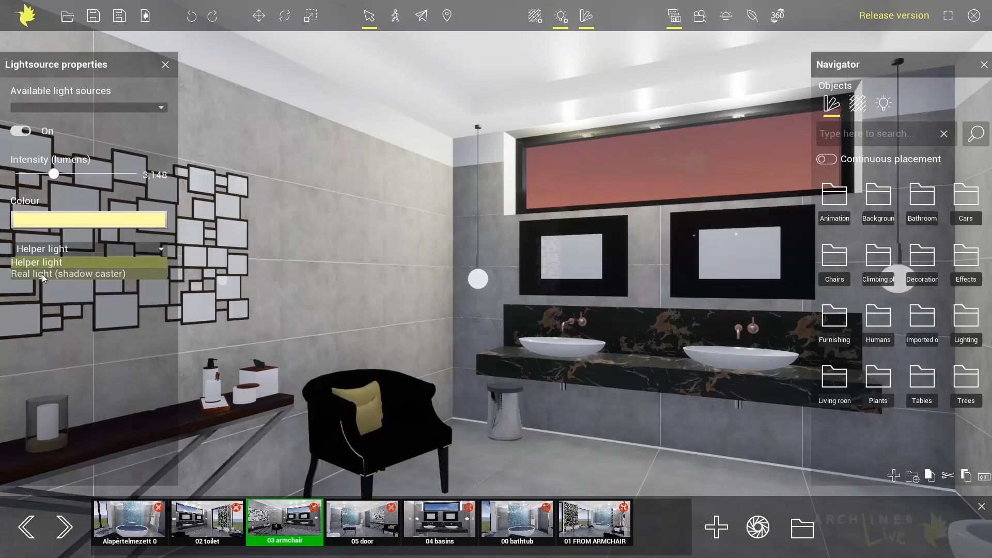
pyautogui.click(45, 274)
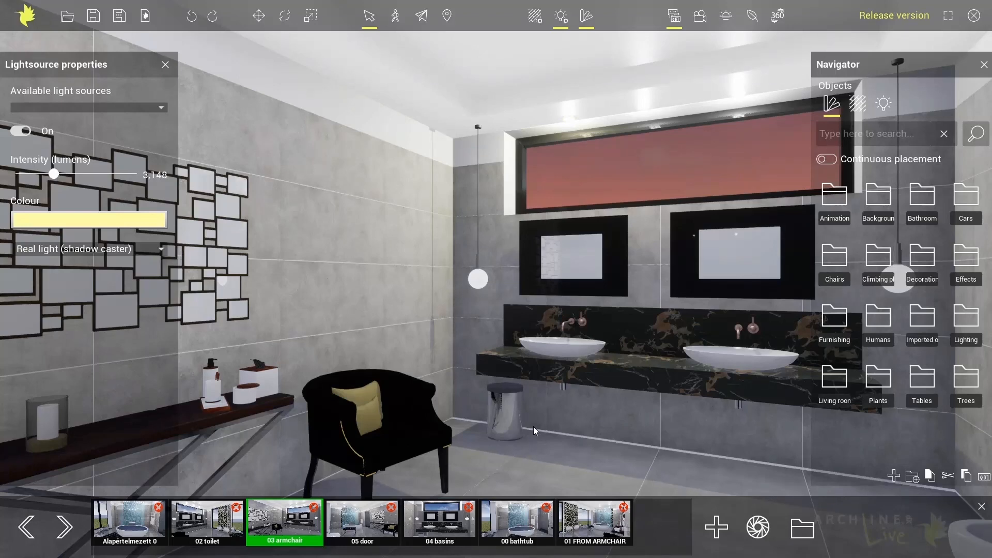
pyautogui.moveTo(546, 392); pyautogui.dragTo(611, 394, button='right')
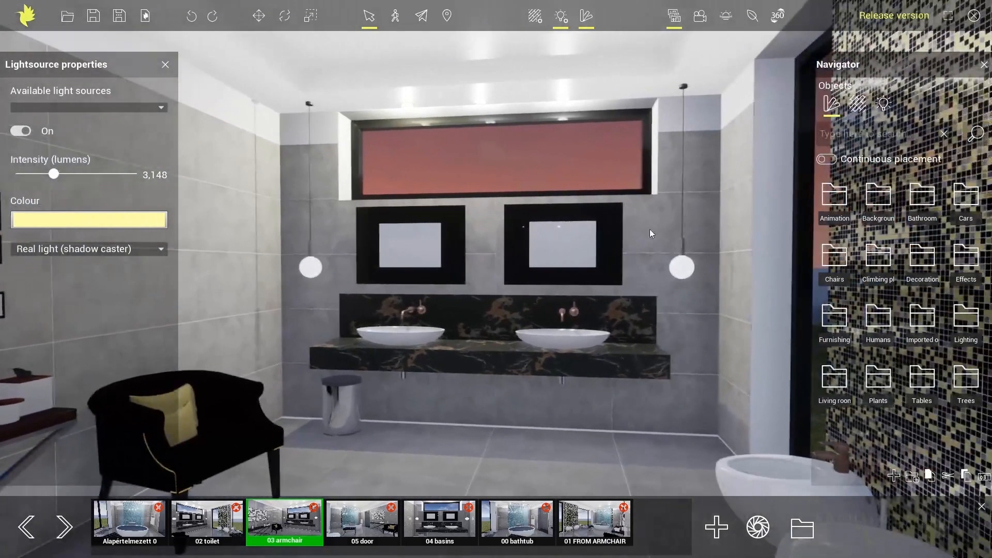
pyautogui.click(566, 99)
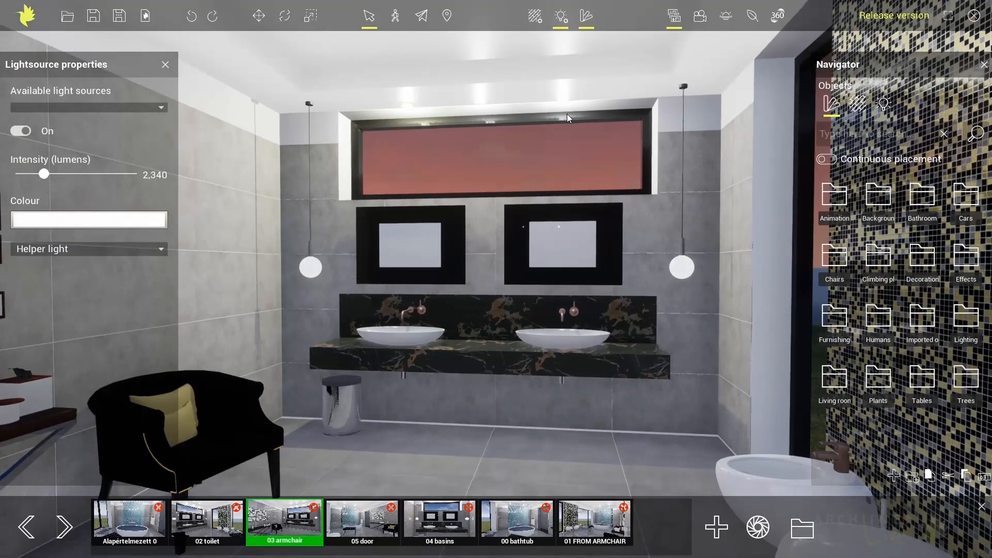
pyautogui.click(116, 249)
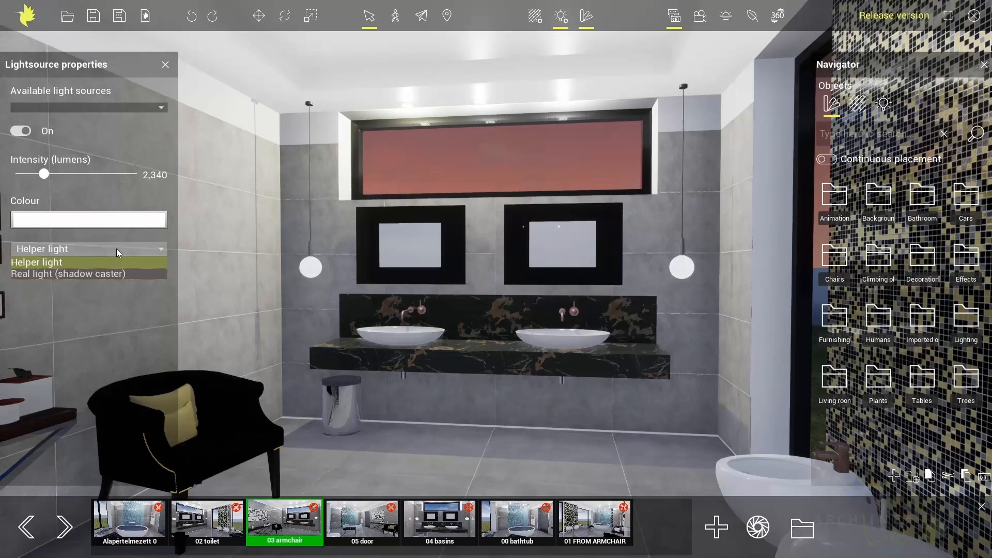
pyautogui.click(73, 274)
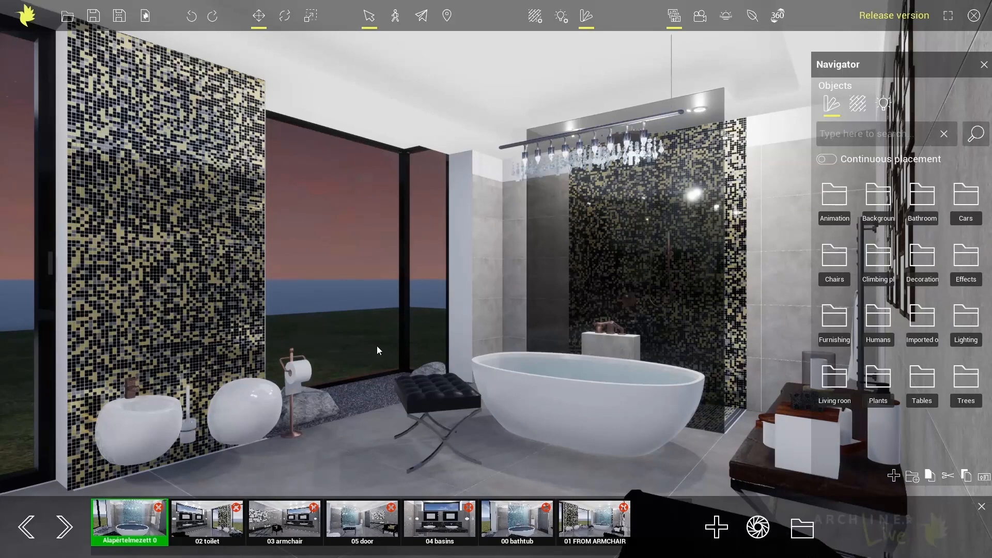
# Place an Acacia confusa XS tree on the lawn outside the bathroom's glass front.
pyautogui.moveTo(406, 341); pyautogui.dragTo(416, 374, button='right')
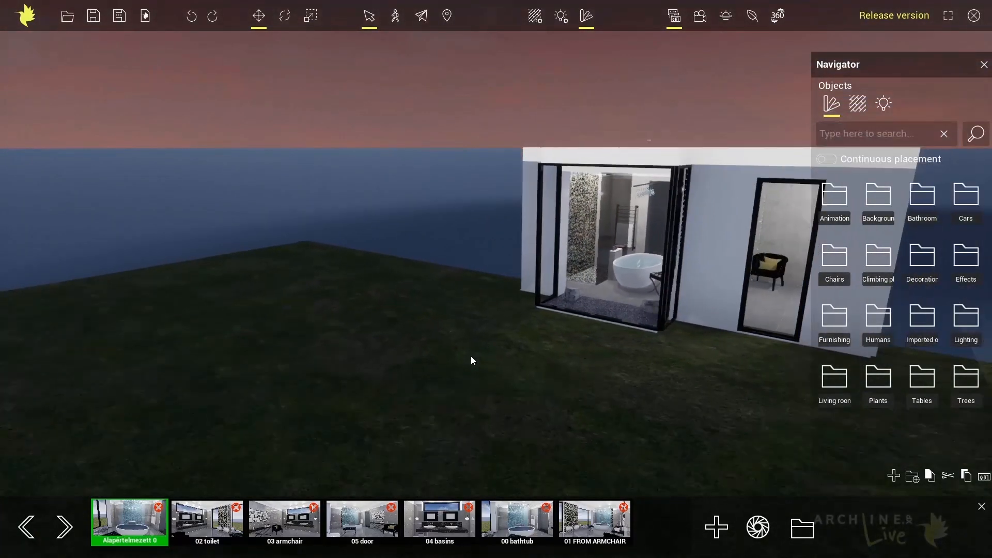
pyautogui.click(964, 377)
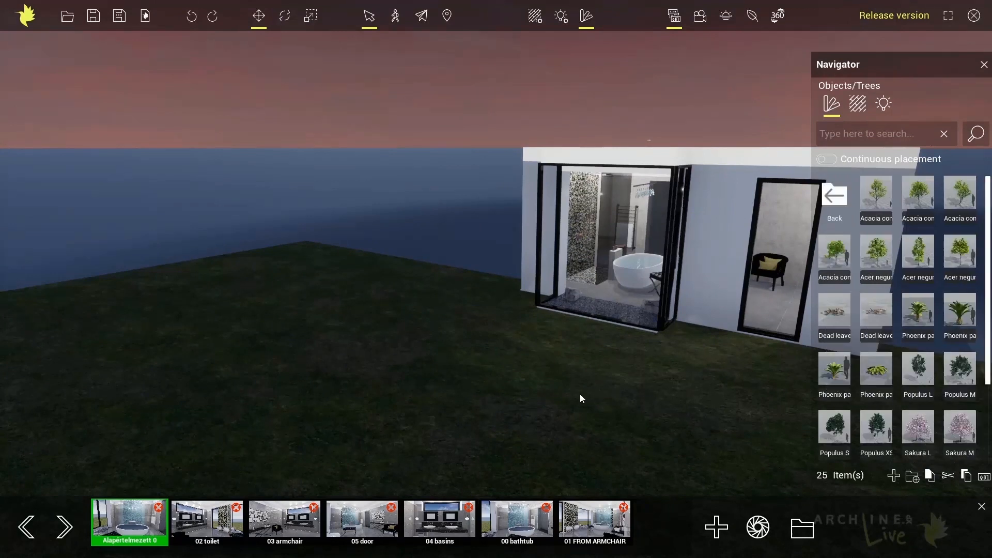
pyautogui.moveTo(581, 380); pyautogui.dragTo(545, 336, button='middle')
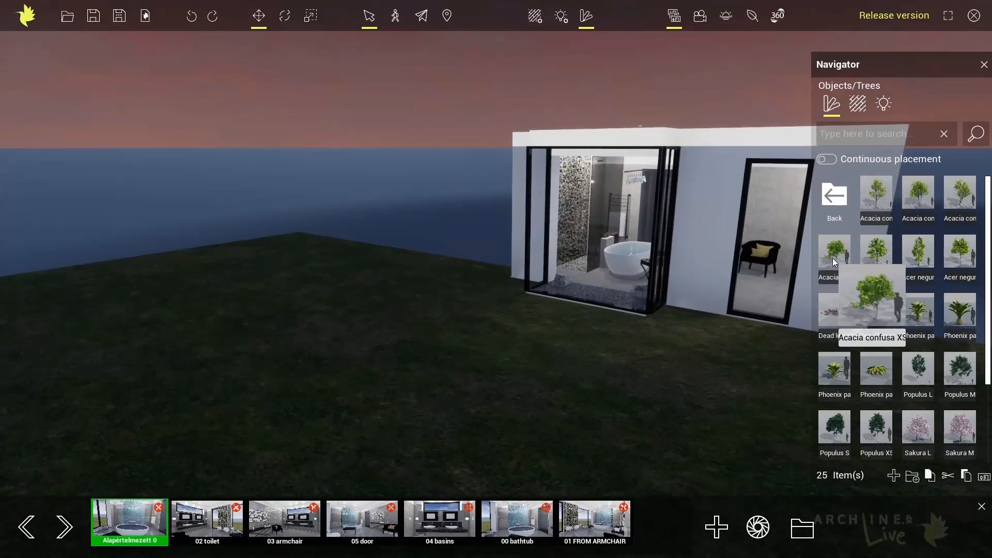
pyautogui.moveTo(832, 259); pyautogui.dragTo(274, 322)
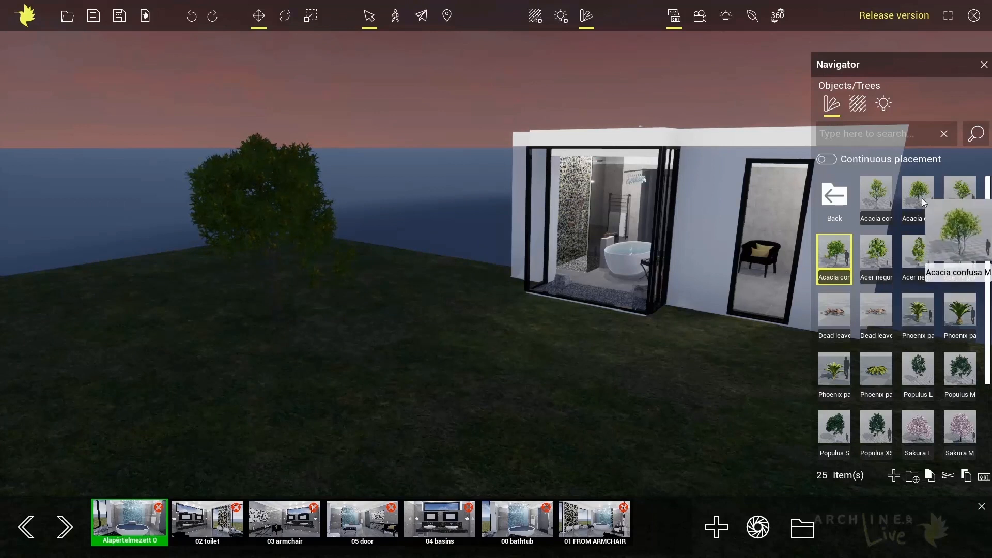
# Place a Sakura XS tree in front of the acacia, and try a Sakura S tree beside it before undoing that placement.
pyautogui.scroll(-1, 916, 405)
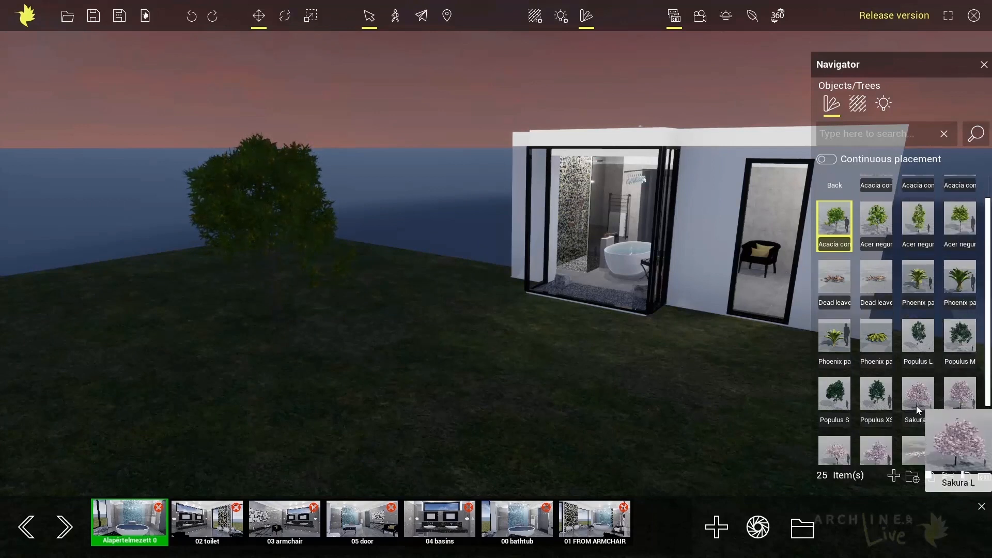
pyautogui.scroll(-1, 919, 416)
pyautogui.moveTo(885, 428)
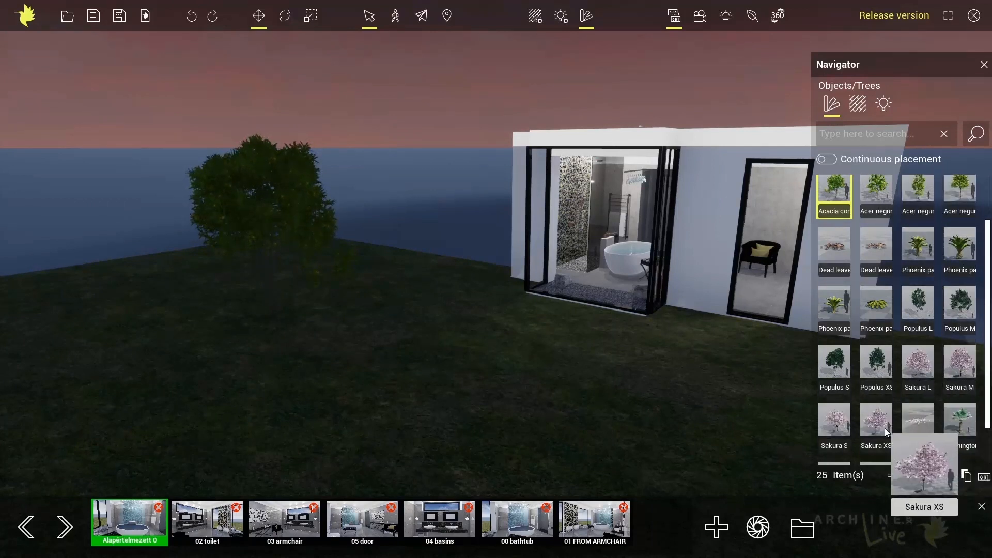
pyautogui.moveTo(881, 427); pyautogui.dragTo(326, 350)
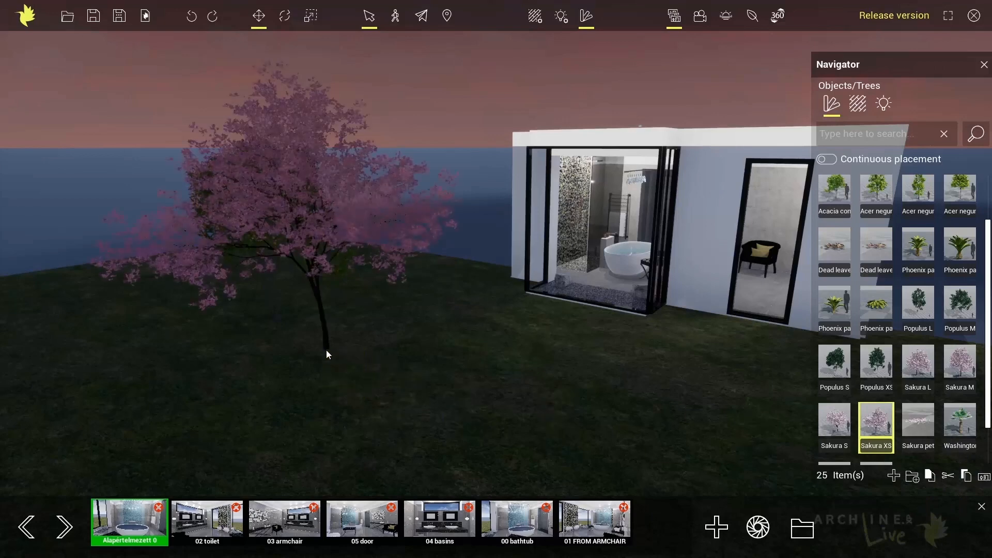
pyautogui.moveTo(831, 437); pyautogui.dragTo(362, 368)
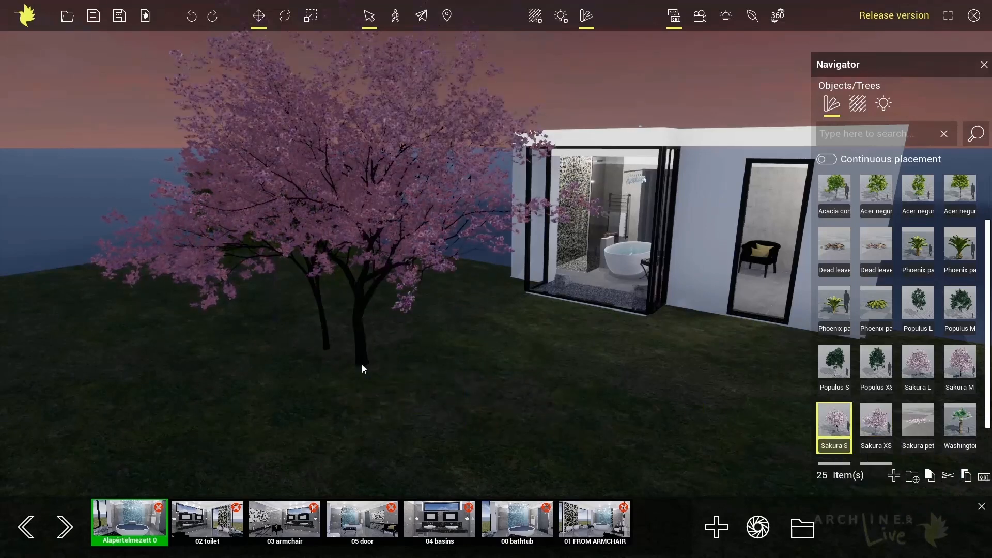
pyautogui.hotkey('ctrl', 'z')
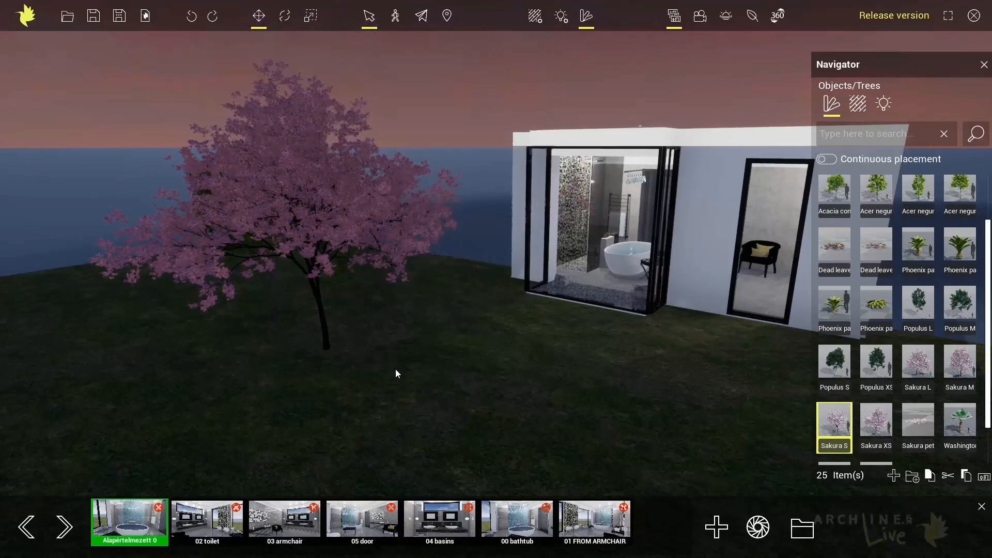
# Place a Populus XS tree on the lawn in front of the sakura, and return to the 01 FROM ARMCHAIR scene.
pyautogui.moveTo(889, 367)
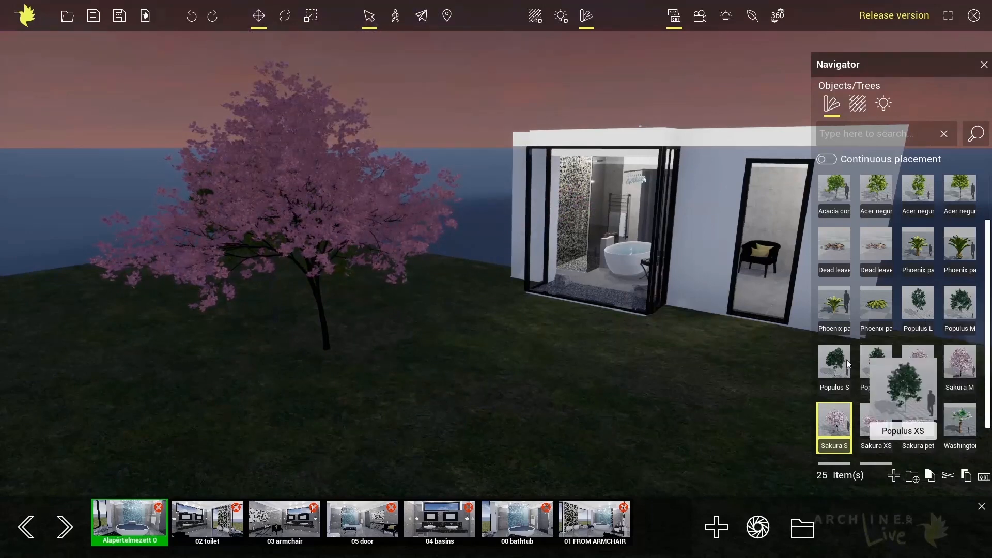
pyautogui.moveTo(864, 371); pyautogui.dragTo(369, 392)
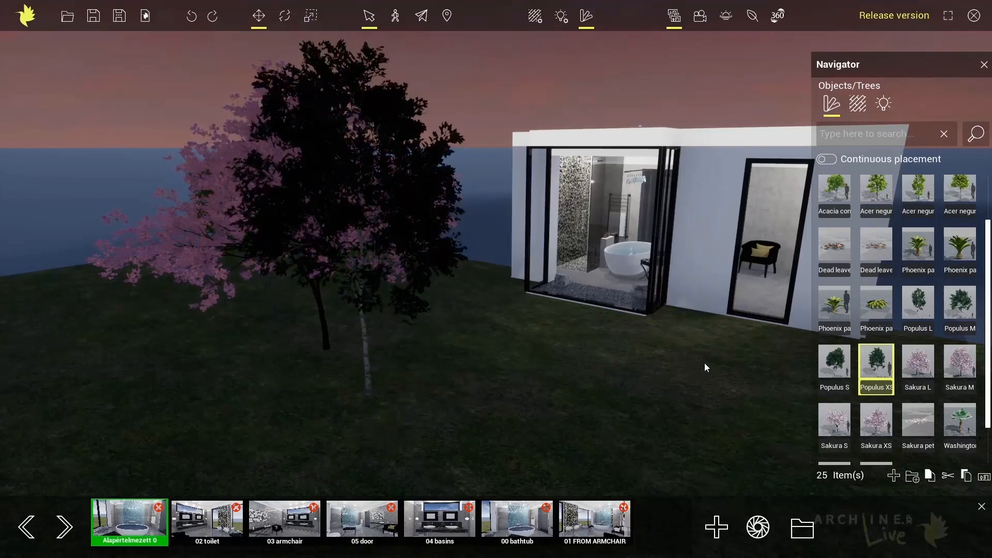
pyautogui.scroll(-1, 897, 361)
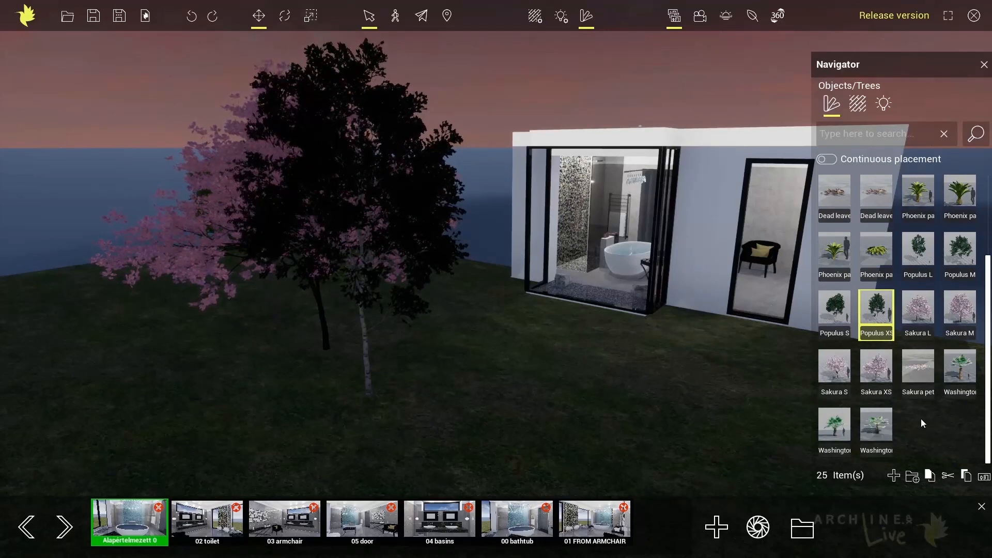
pyautogui.scroll(2, 923, 416)
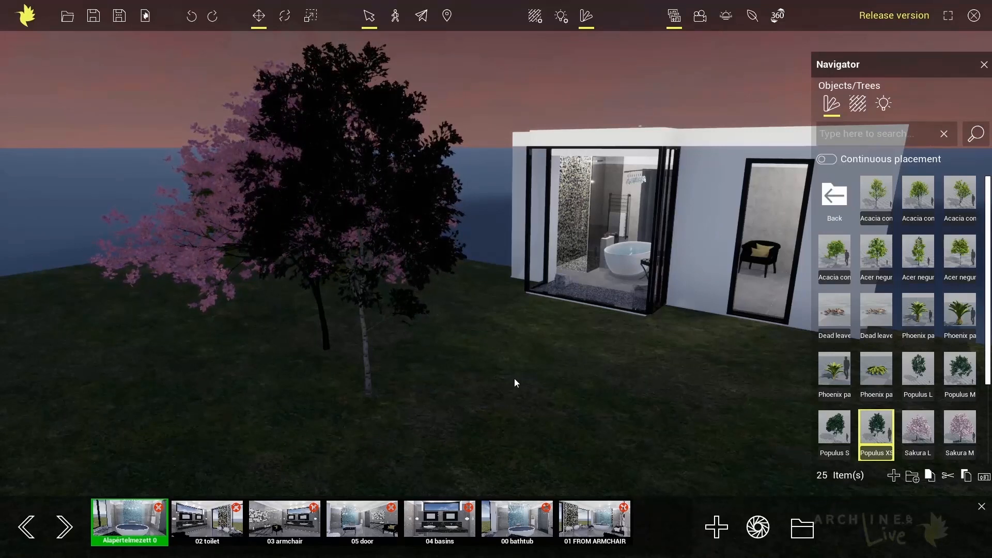
pyautogui.click(578, 518)
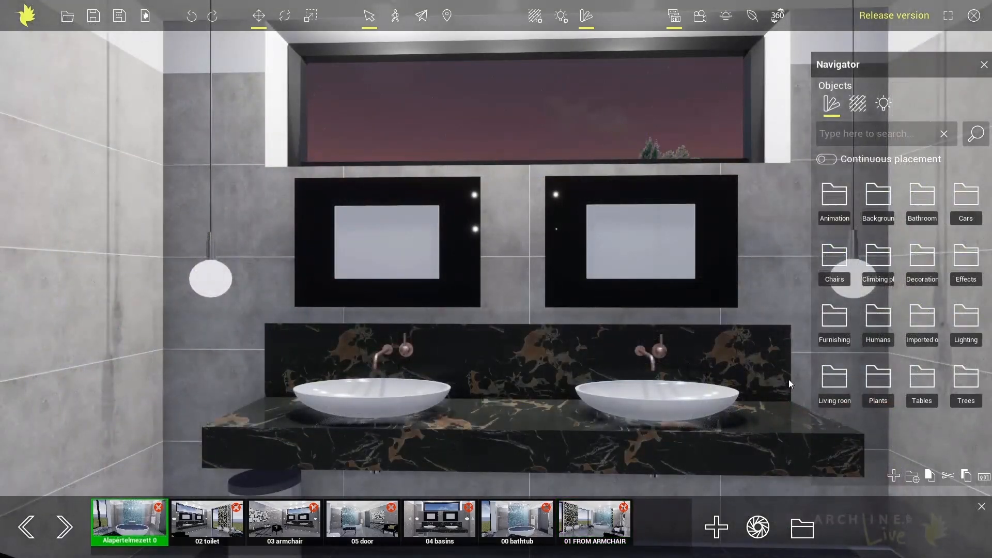
# Place the potted Cannaflower from the Decoration objects at the end of the marble counter beside the basin, and inspect it up close.
pyautogui.click(927, 260)
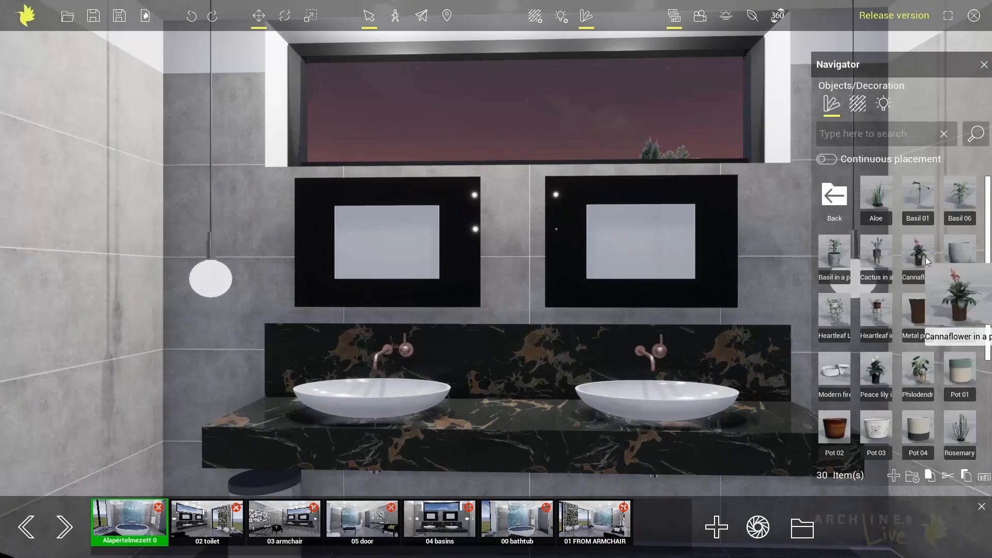
pyautogui.moveTo(686, 346); pyautogui.dragTo(707, 350, button='right')
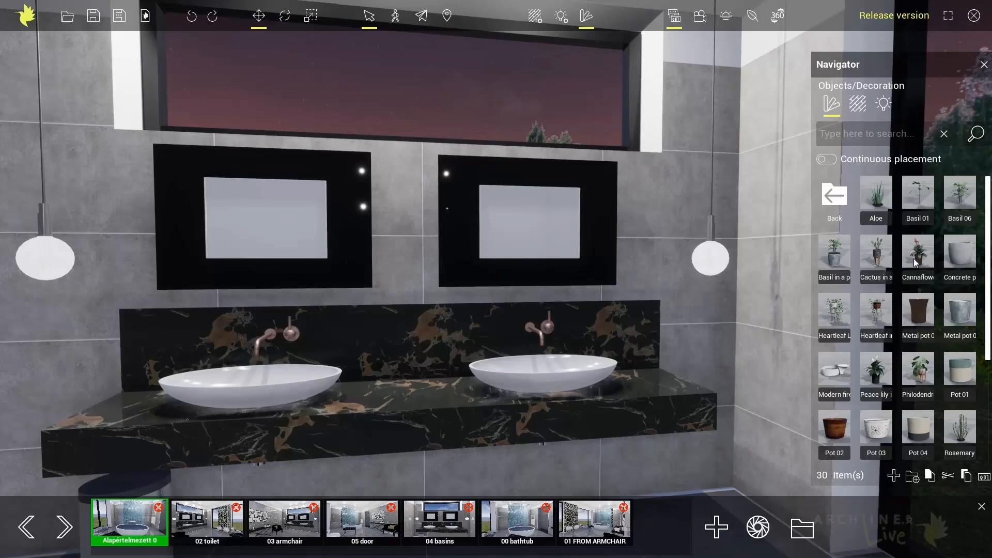
pyautogui.moveTo(918, 258)
pyautogui.moveTo(918, 258); pyautogui.dragTo(659, 378)
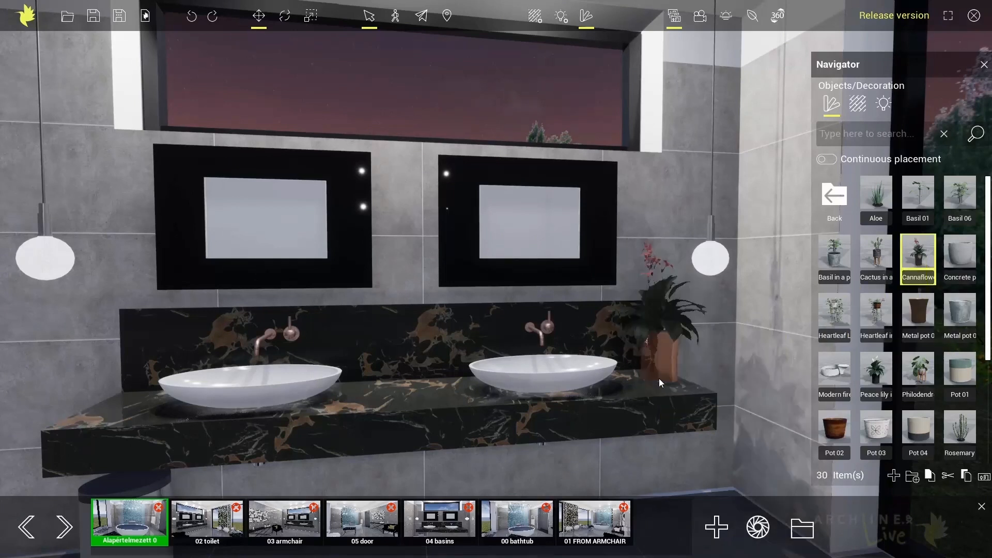
pyautogui.scroll(3, 657, 362)
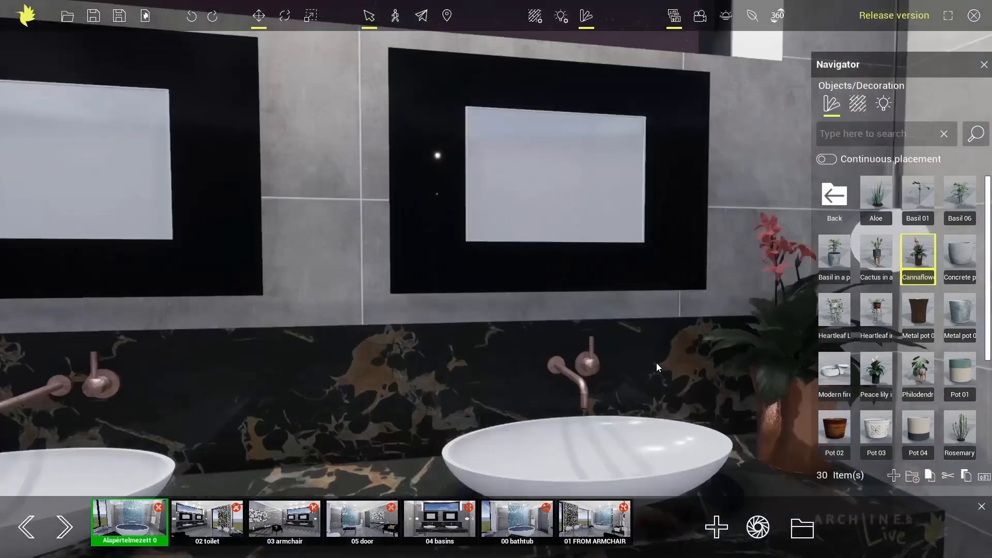
pyautogui.moveTo(653, 374); pyautogui.dragTo(685, 386, button='right')
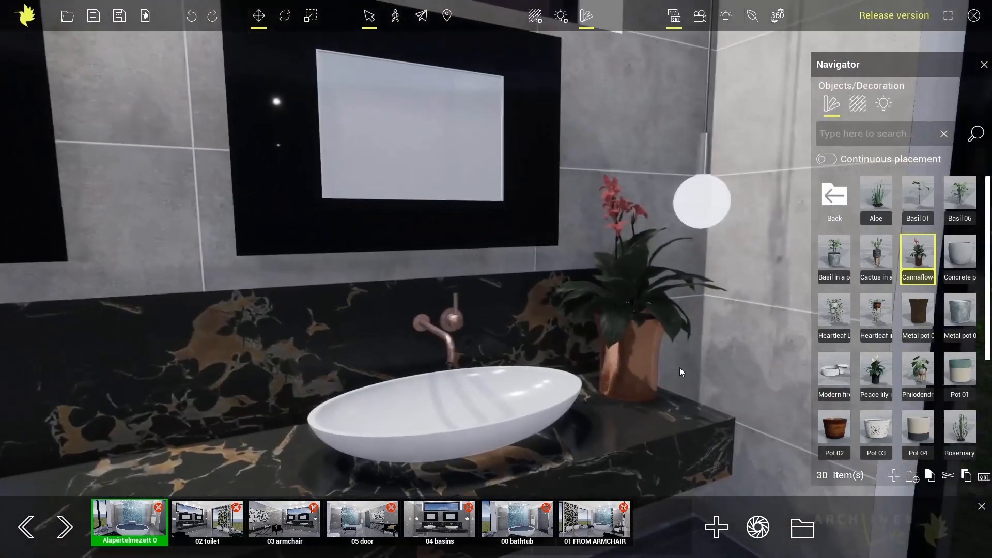
pyautogui.moveTo(673, 356); pyautogui.dragTo(639, 337, button='middle')
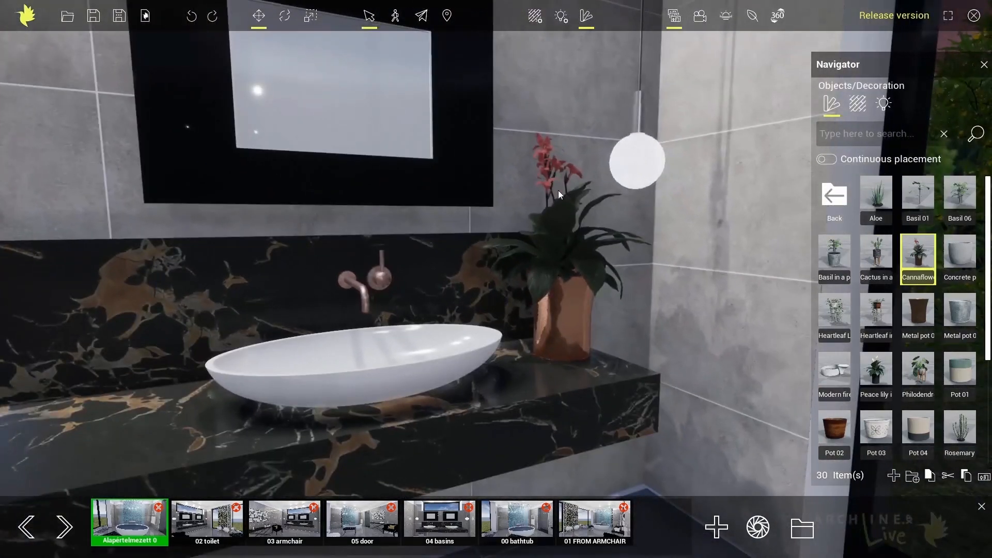
pyautogui.scroll(-5, 569, 330)
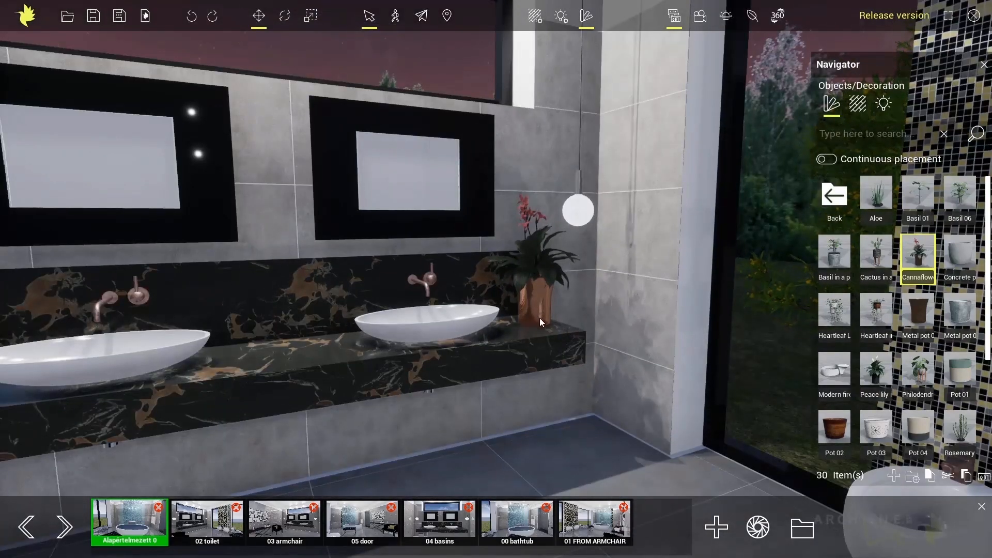
# Place Chlorophytum 01 and the neighbouring Chlorophytum variant from the Plants objects side by side in the gravel bed between the two rocks.
pyautogui.moveTo(539, 318); pyautogui.dragTo(697, 320, button='right')
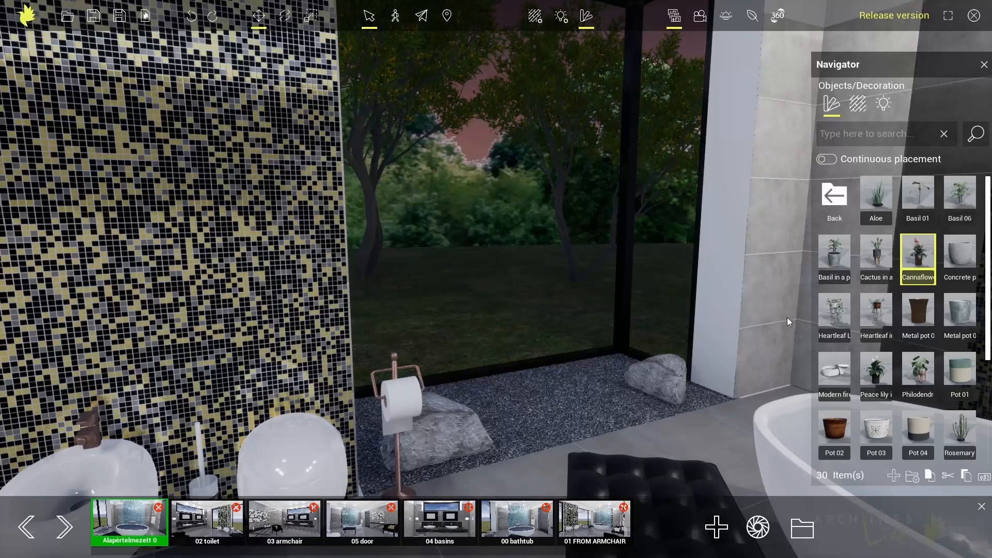
pyautogui.scroll(-1, 906, 324)
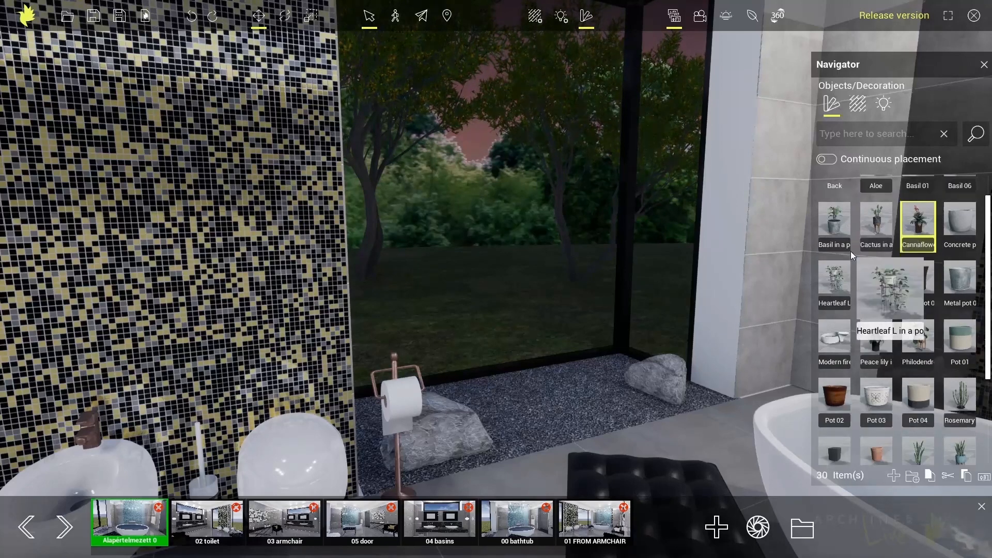
pyautogui.scroll(1, 851, 252)
pyautogui.click(833, 199)
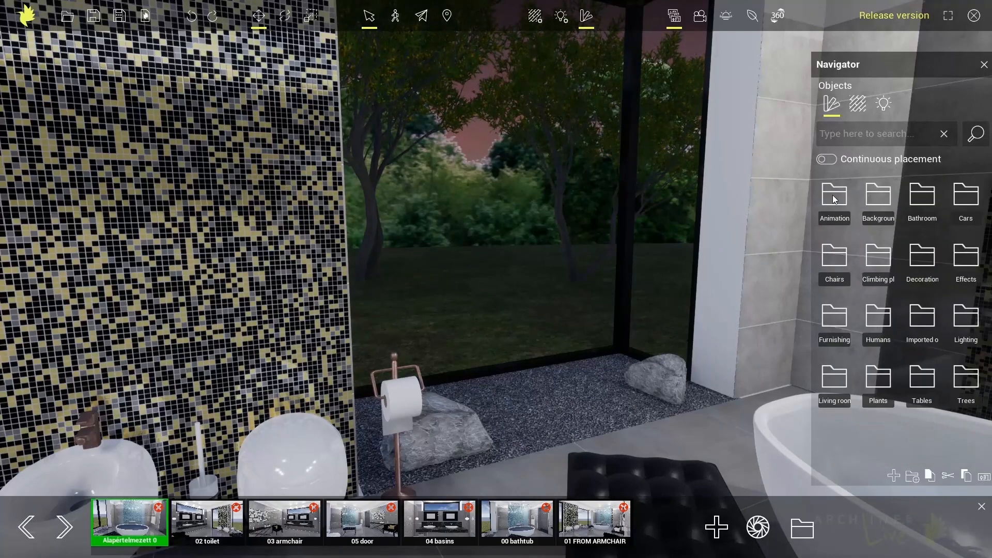
pyautogui.click(874, 381)
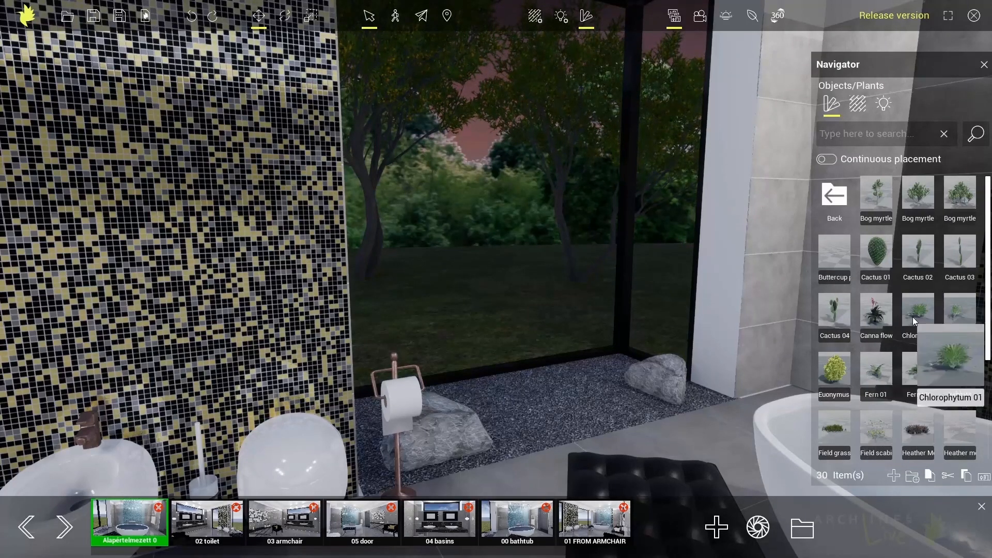
pyautogui.moveTo(912, 317); pyautogui.dragTo(538, 408)
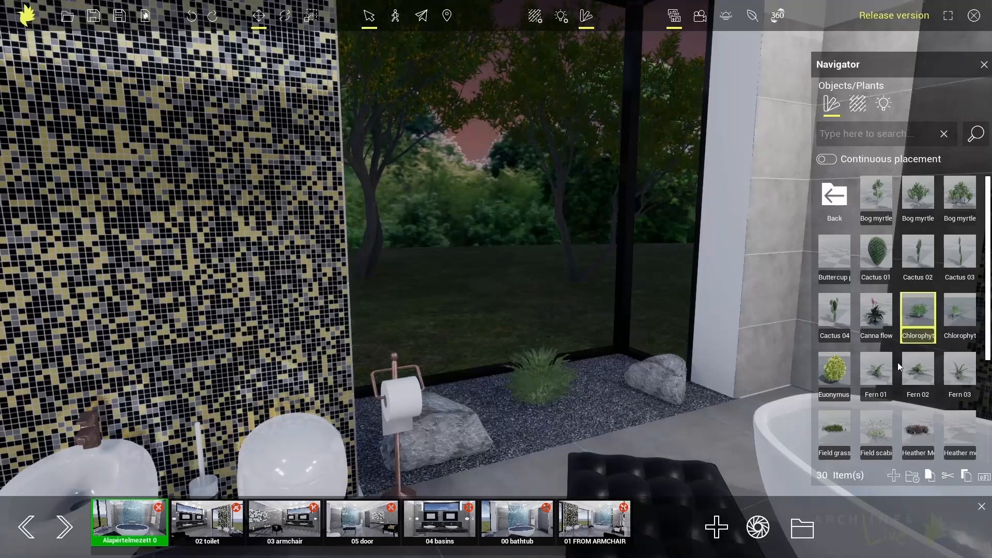
pyautogui.moveTo(959, 318); pyautogui.dragTo(599, 408)
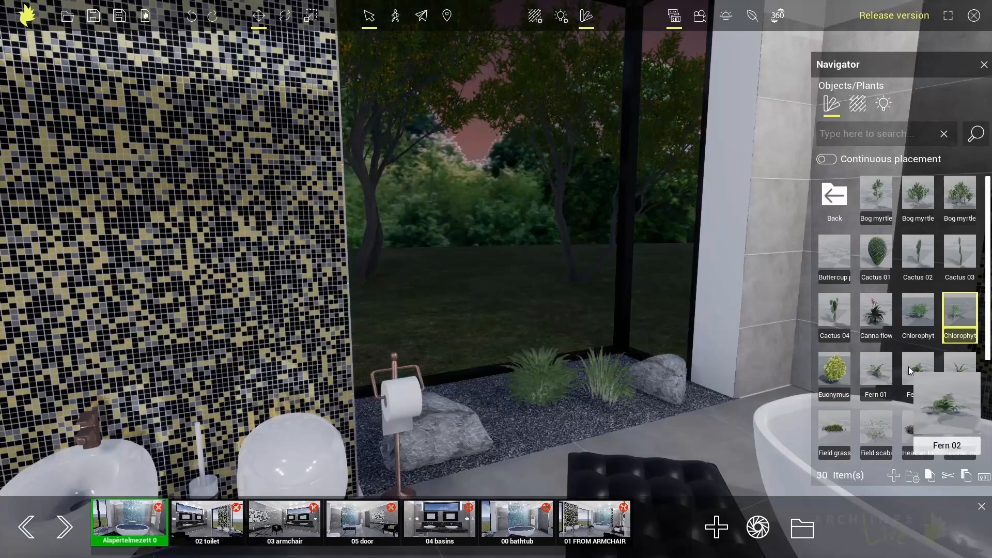
# Place Plant 01 from the Plants objects behind the small rock at the glass corner.
pyautogui.scroll(-3, 909, 367)
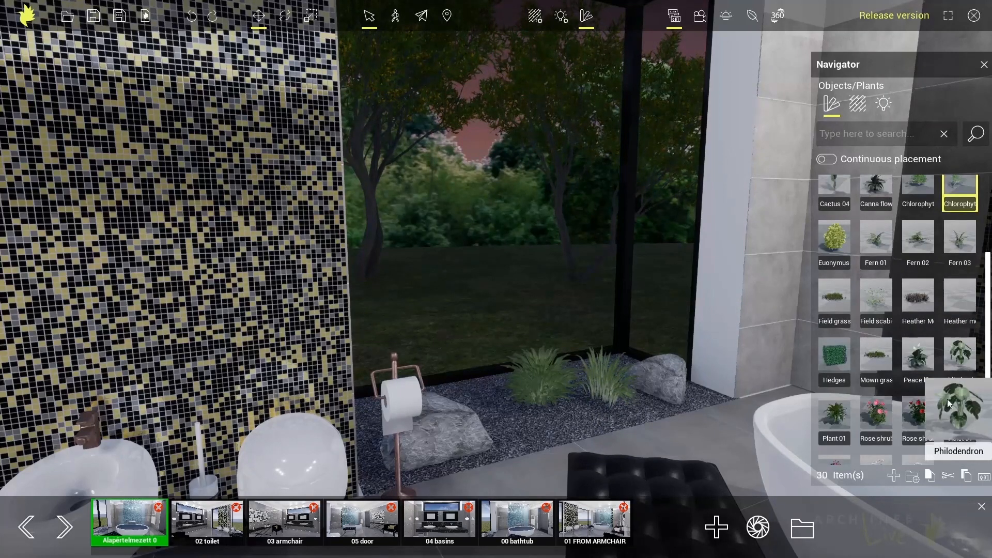
pyautogui.moveTo(913, 373)
pyautogui.scroll(-1, 914, 373)
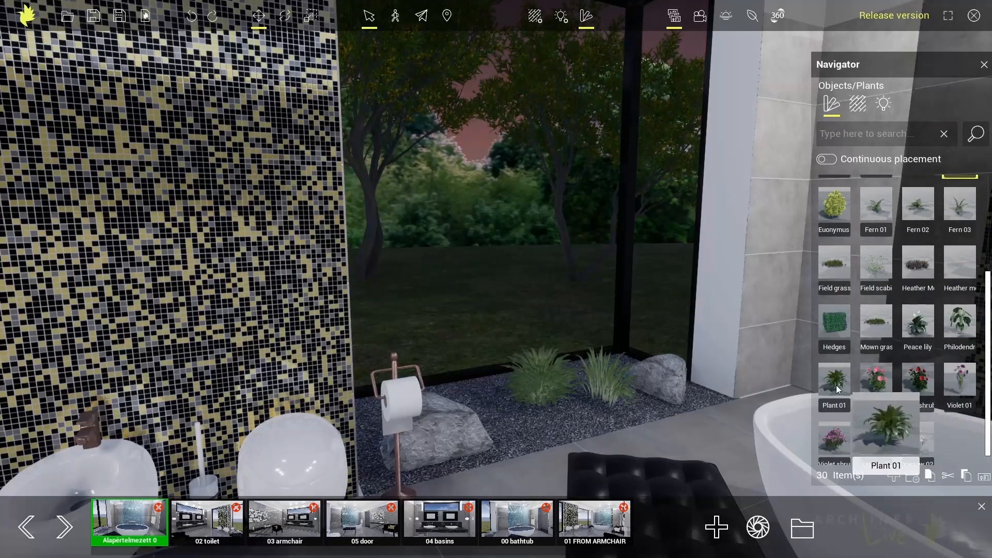
pyautogui.moveTo(836, 385); pyautogui.dragTo(627, 362)
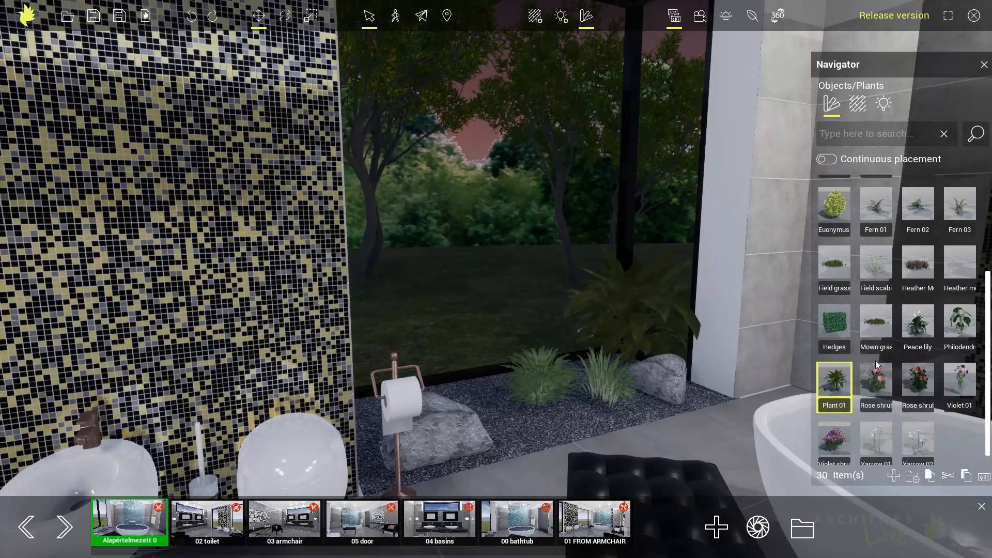
# Place a Peace lily in the gravel bed beside the large rock and shift it forward, close to the Chlorophytum.
pyautogui.scroll(1, 916, 365)
pyautogui.moveTo(916, 364)
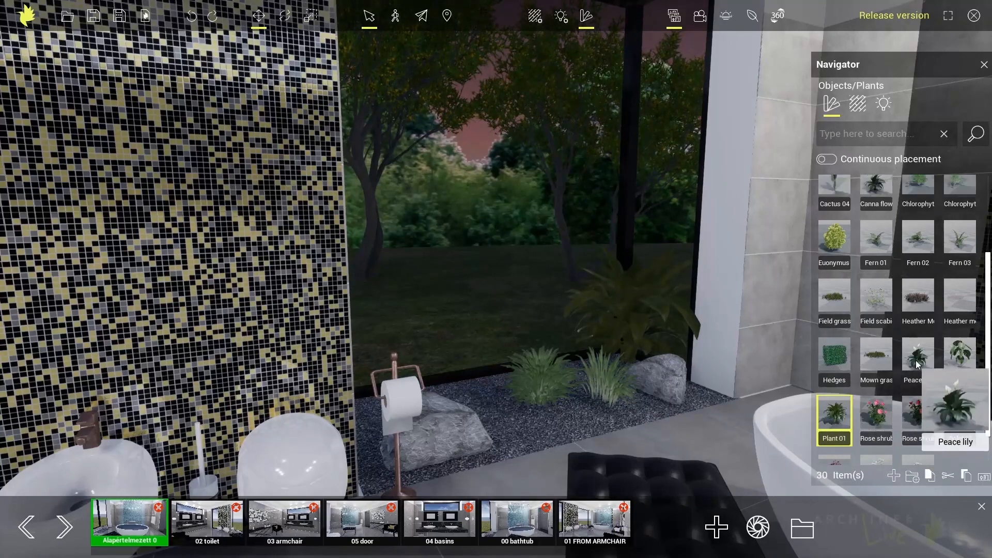
pyautogui.moveTo(916, 364); pyautogui.dragTo(487, 405)
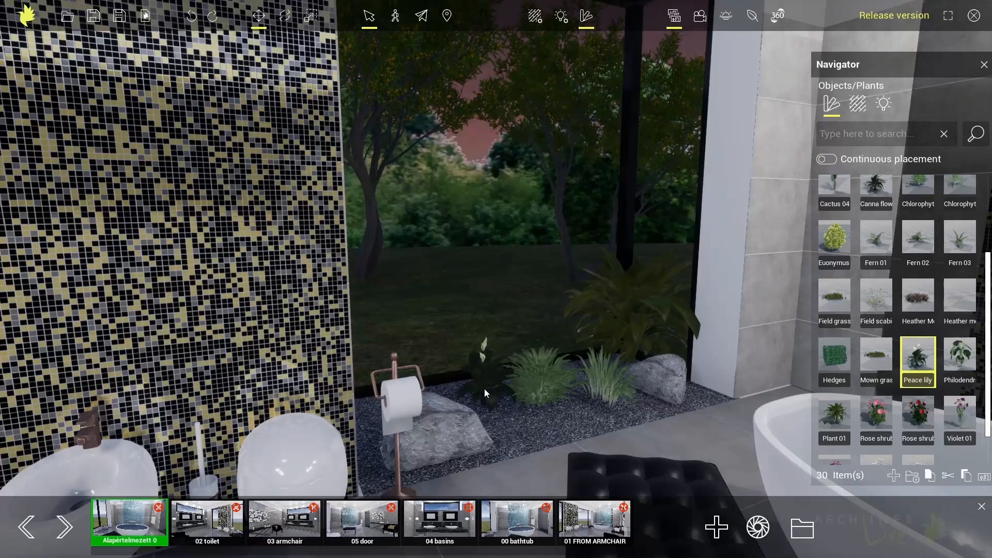
pyautogui.click(485, 386)
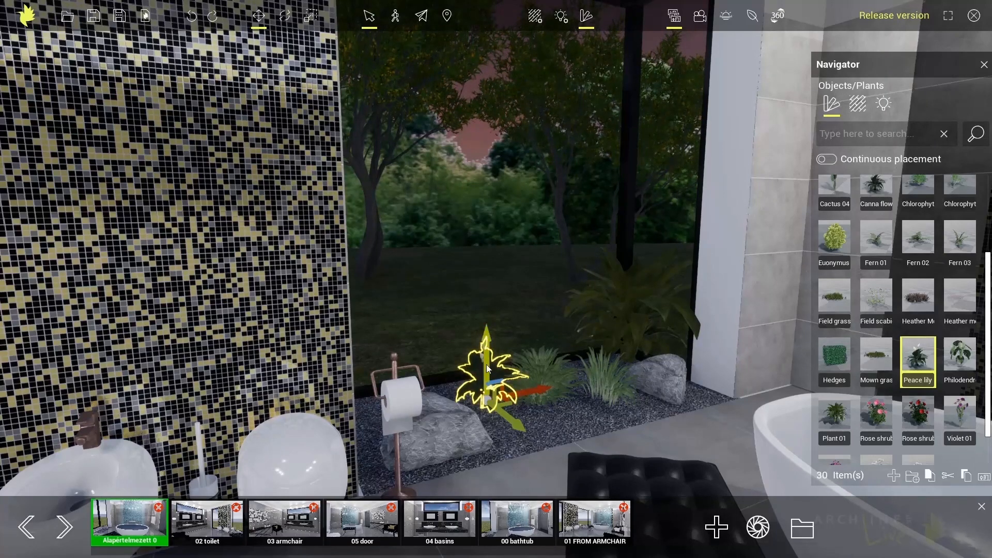
pyautogui.moveTo(529, 361); pyautogui.dragTo(509, 399)
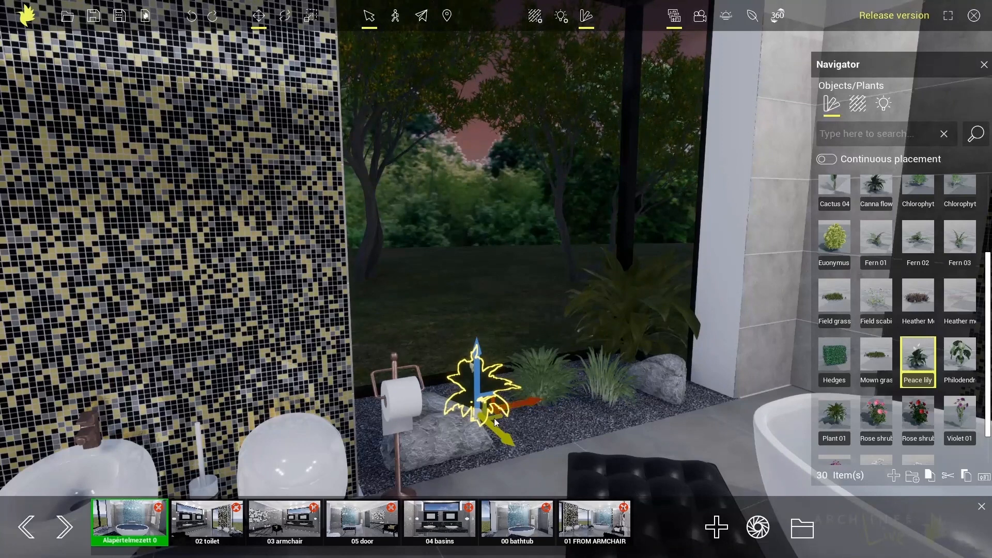
pyautogui.moveTo(494, 418)
pyautogui.mouseDown()
pyautogui.moveTo(515, 417)
pyautogui.moveTo(499, 413)
pyautogui.moveTo(527, 438)
pyautogui.moveTo(507, 421)
pyautogui.mouseUp()
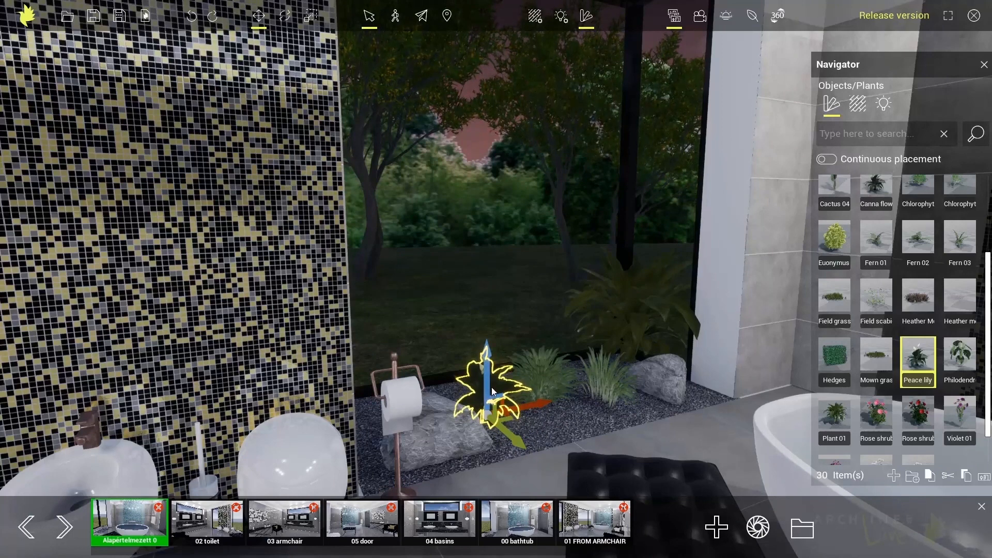
# Rotate the peace lily about its vertical axis and scale it up uniformly, and return to Move mode.
pyautogui.click(284, 17)
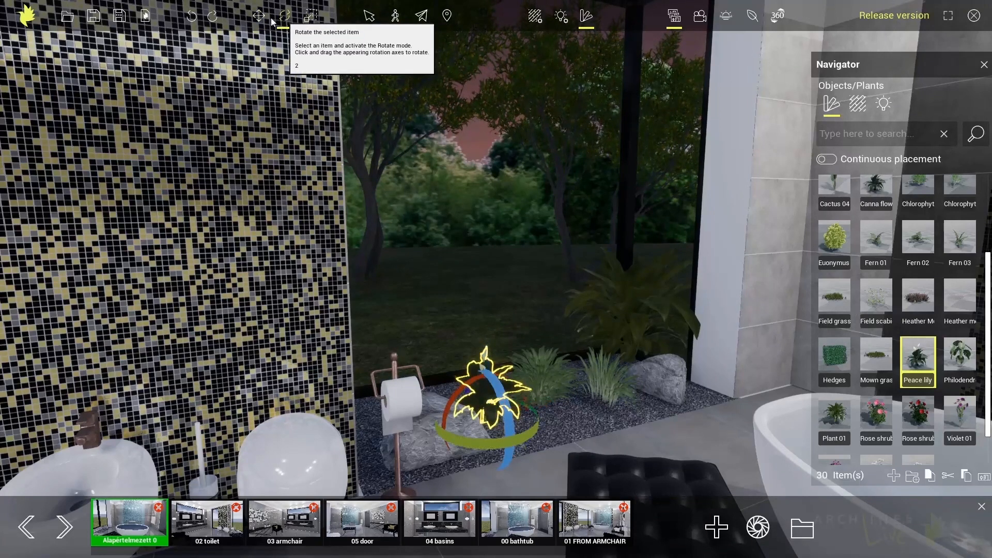
pyautogui.moveTo(491, 444); pyautogui.dragTo(533, 442)
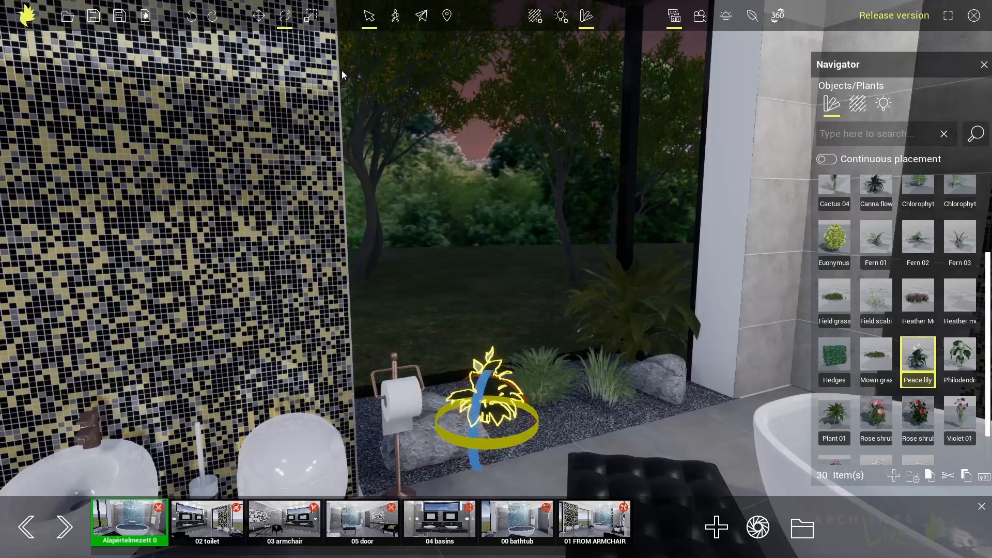
pyautogui.click(310, 16)
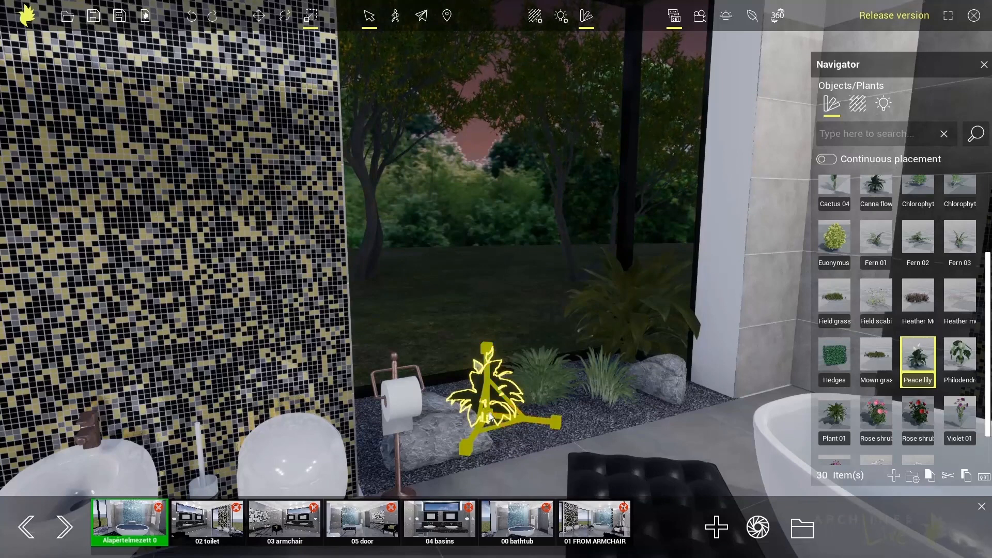
pyautogui.moveTo(489, 412); pyautogui.dragTo(499, 391)
pyautogui.moveTo(487, 413); pyautogui.dragTo(479, 438)
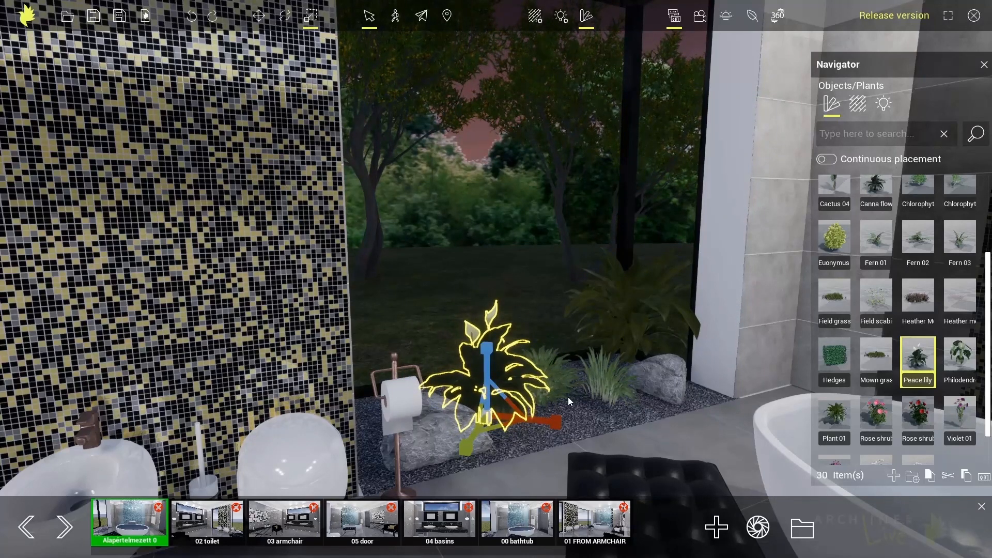
pyautogui.click(666, 376)
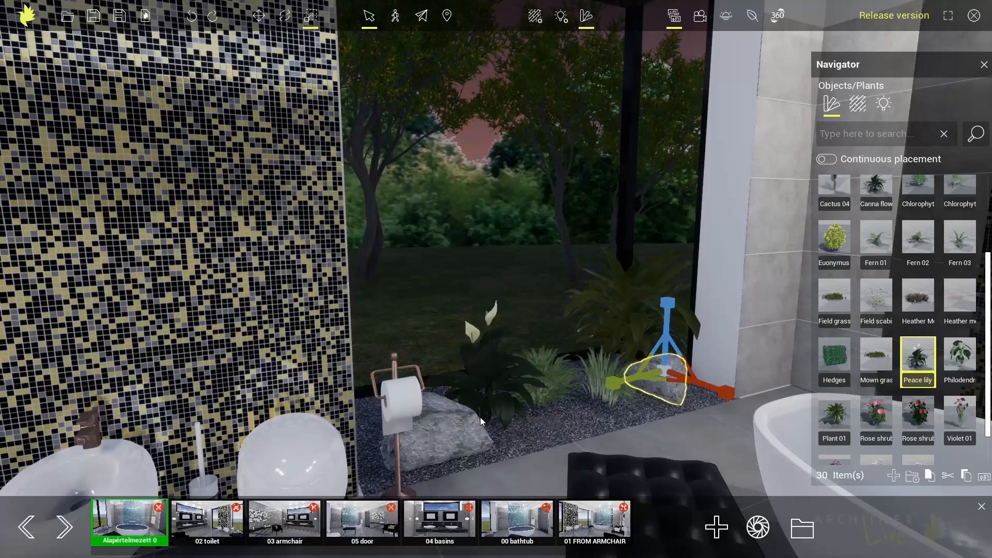
pyautogui.click(311, 17)
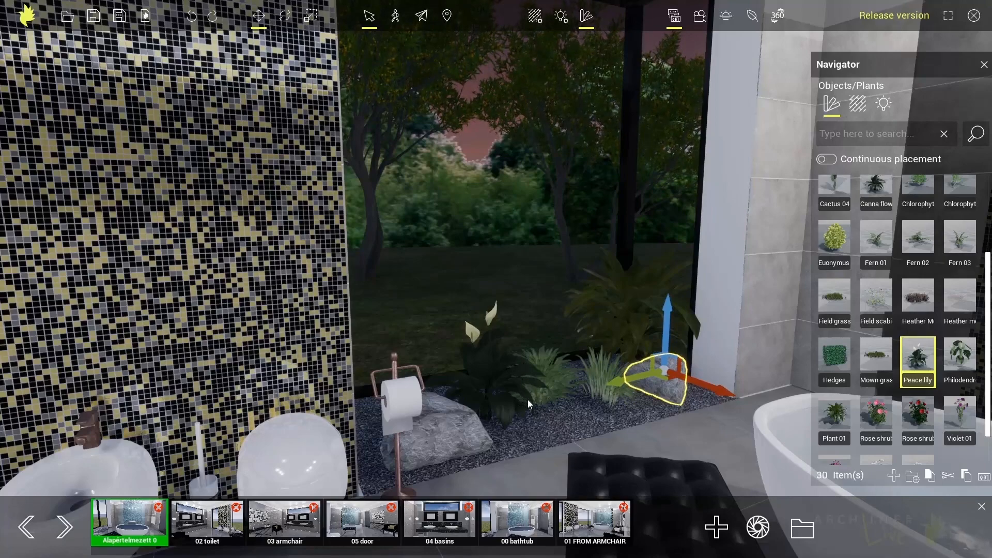
# Switch to ARCHLine.XP and export the Bathrobe1 and Towel objects from the Design center to Live.
pyautogui.moveTo(528, 399); pyautogui.dragTo(602, 405, button='right')
pyautogui.scroll(-2, 603, 404)
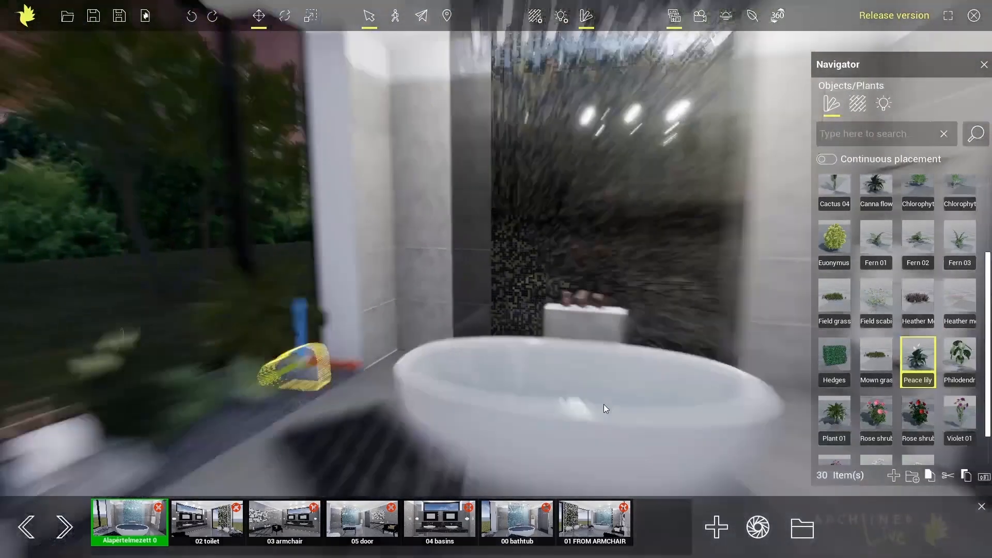
pyautogui.scroll(-1, 630, 382)
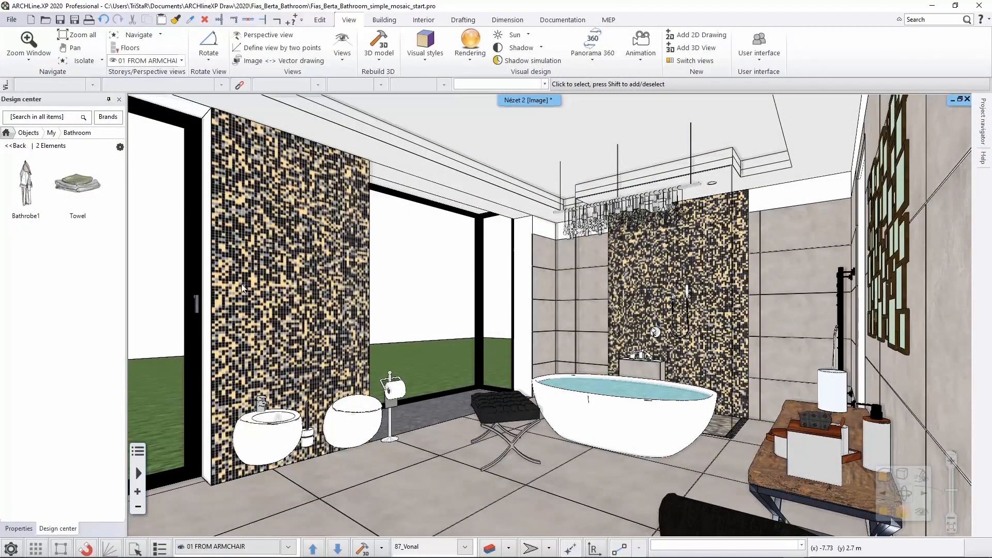
pyautogui.moveTo(48, 204)
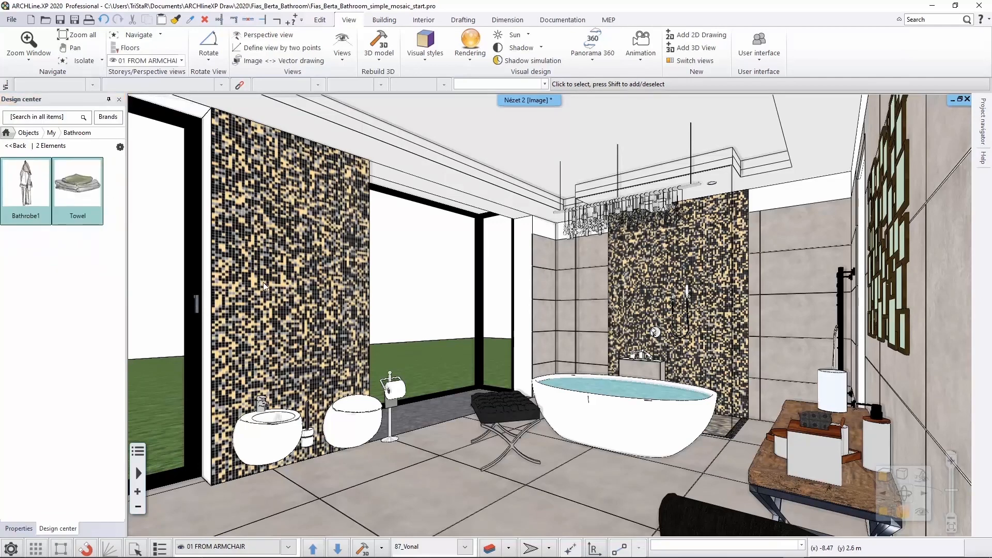
pyautogui.click(119, 149)
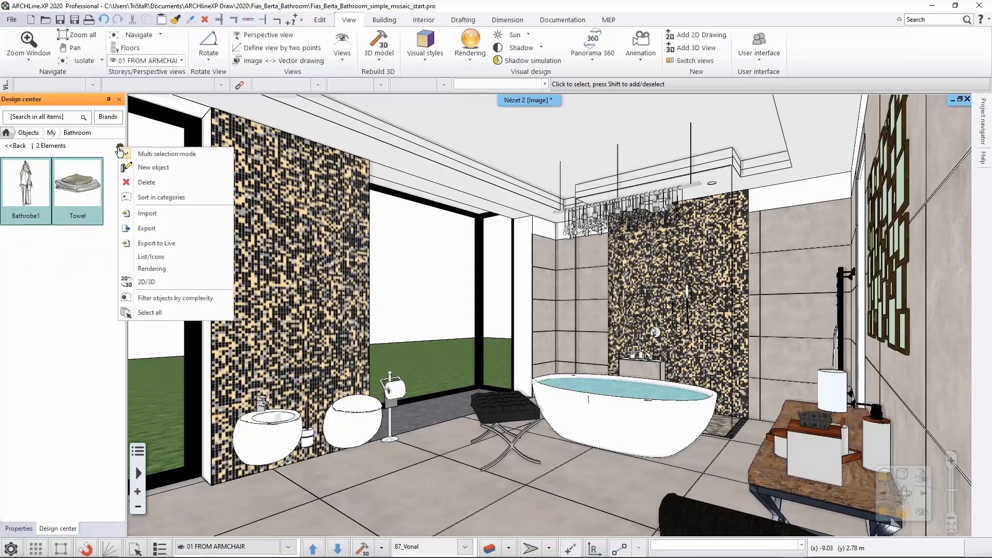
pyautogui.click(188, 245)
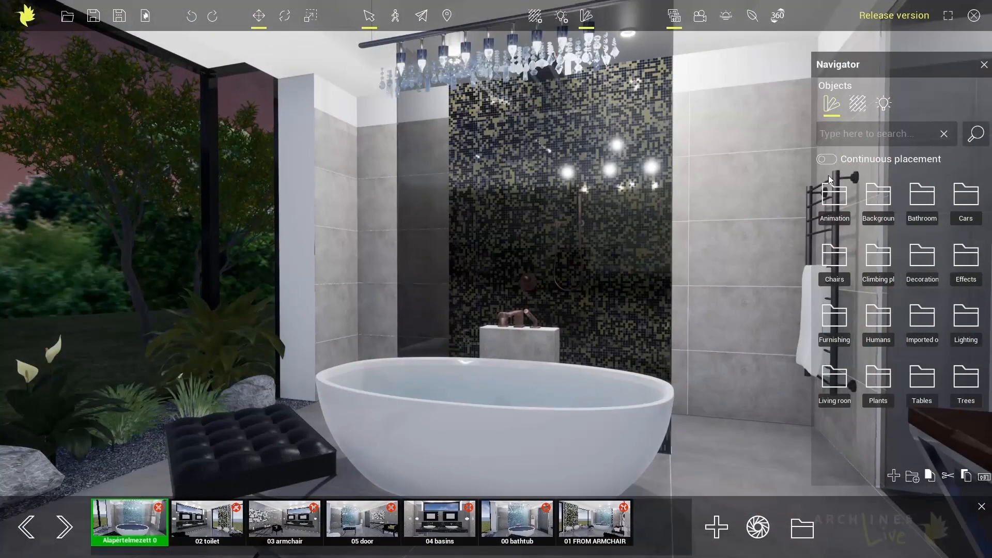
# From the Imported objects, place the Towel on the black stool and Bathrobe1 on the tiled wall beside the towel radiator.
pyautogui.click(922, 321)
pyautogui.moveTo(922, 199); pyautogui.dragTo(260, 421)
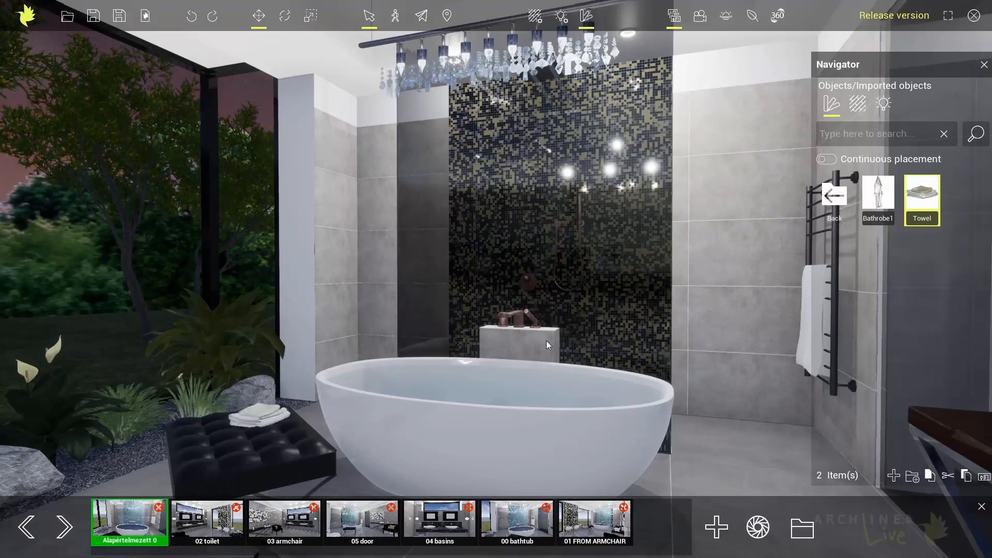
pyautogui.moveTo(569, 325); pyautogui.dragTo(585, 325, button='right')
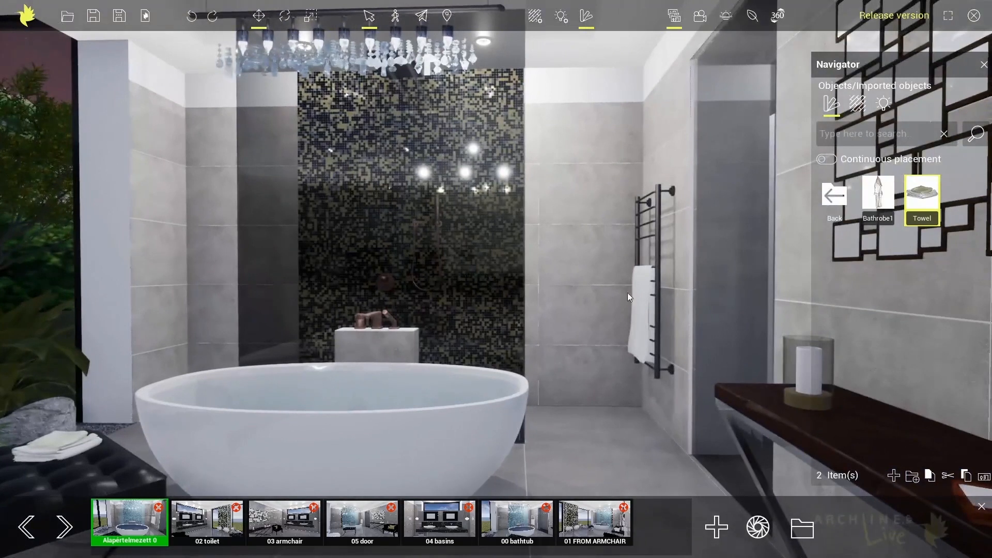
pyautogui.moveTo(882, 205); pyautogui.dragTo(583, 304)
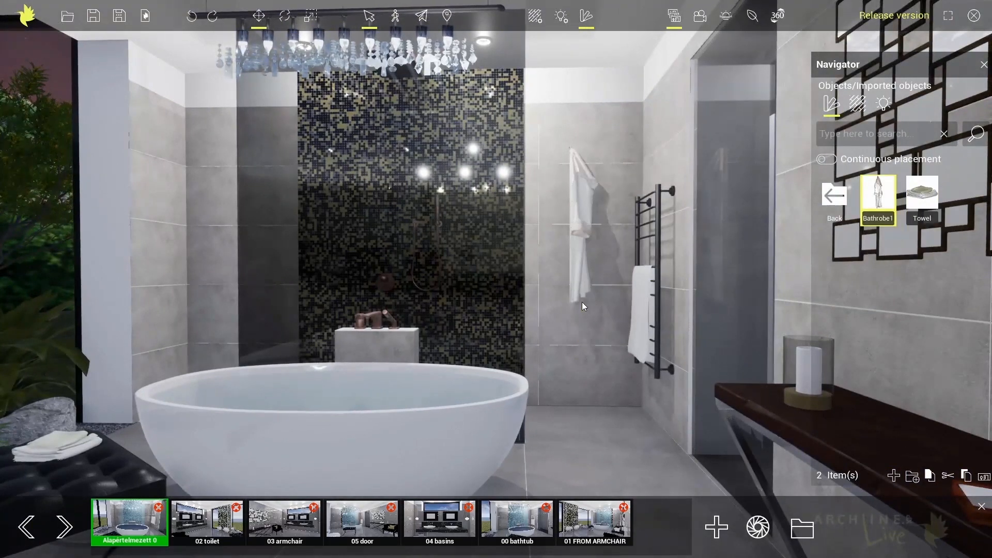
# Rotate the bathrobe to face the room and adjust its position against the wall beside the towel radiator.
pyautogui.click(284, 17)
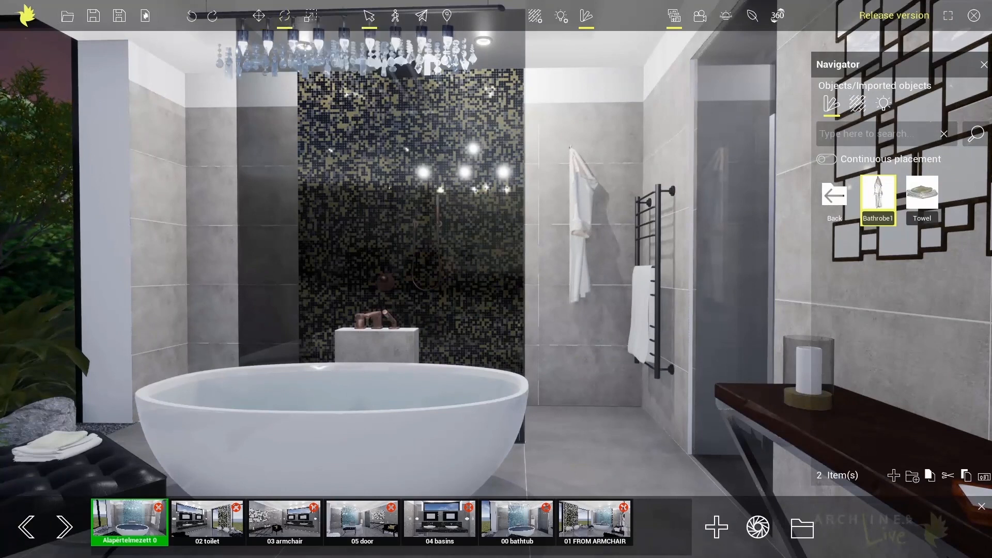
pyautogui.click(588, 234)
pyautogui.moveTo(618, 222); pyautogui.dragTo(571, 224)
pyautogui.click(258, 16)
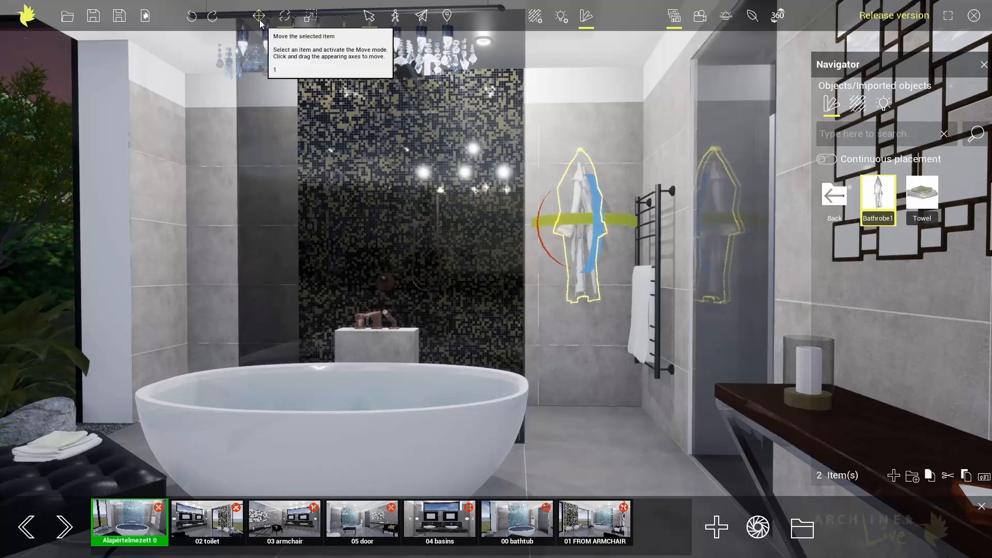
pyautogui.moveTo(594, 216); pyautogui.dragTo(600, 214)
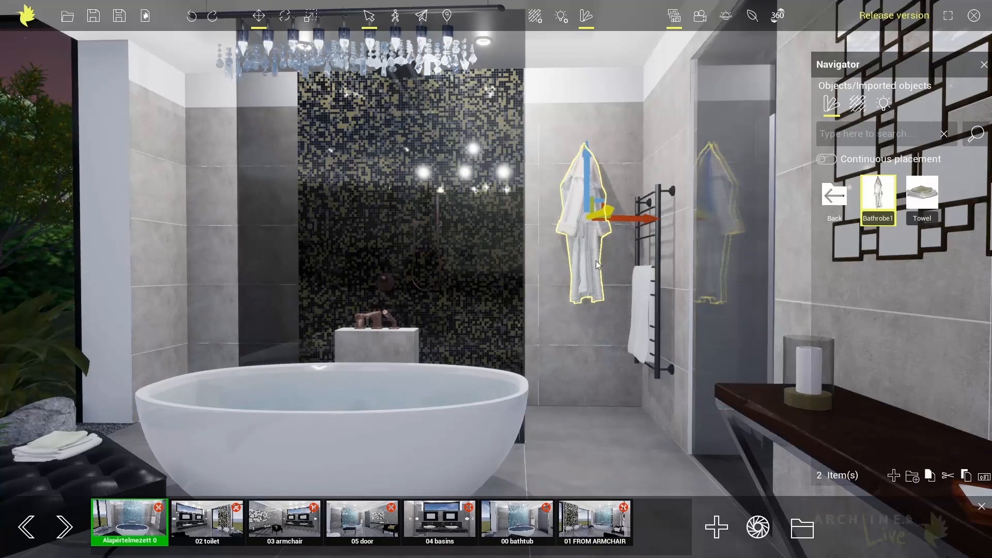
pyautogui.press('Escape')
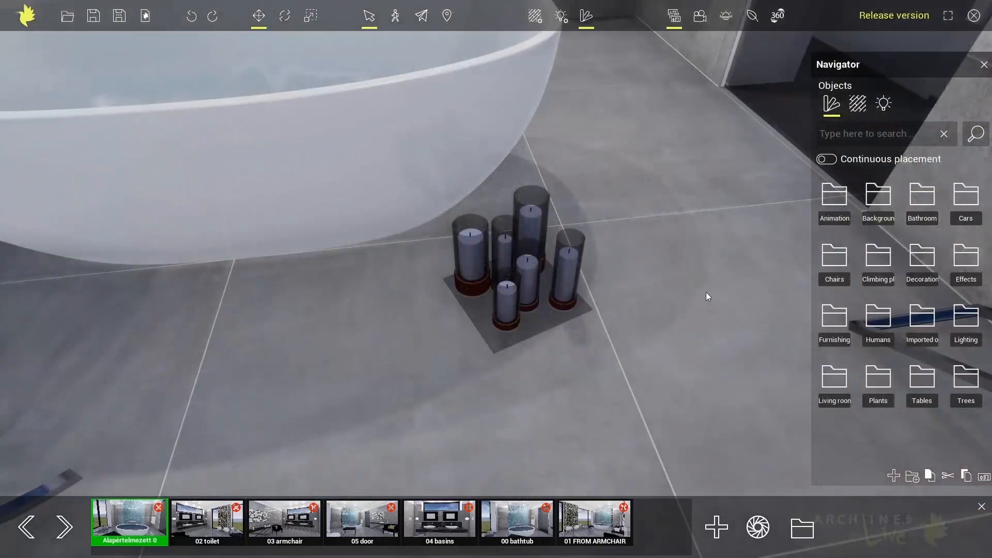
# Add Candle fire effects to the wicks of the candles standing on the floor beside the bathtub.
pyautogui.click(963, 258)
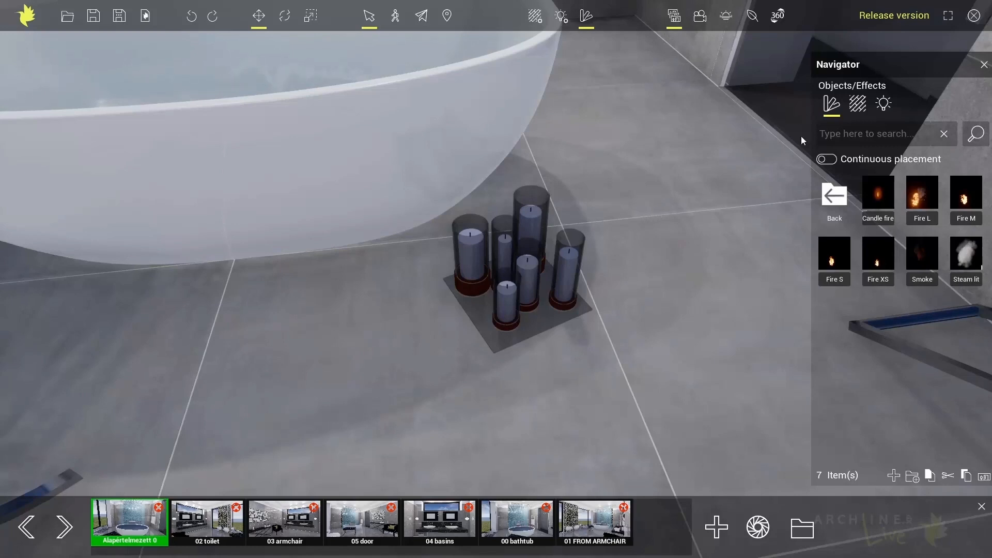
pyautogui.moveTo(876, 196)
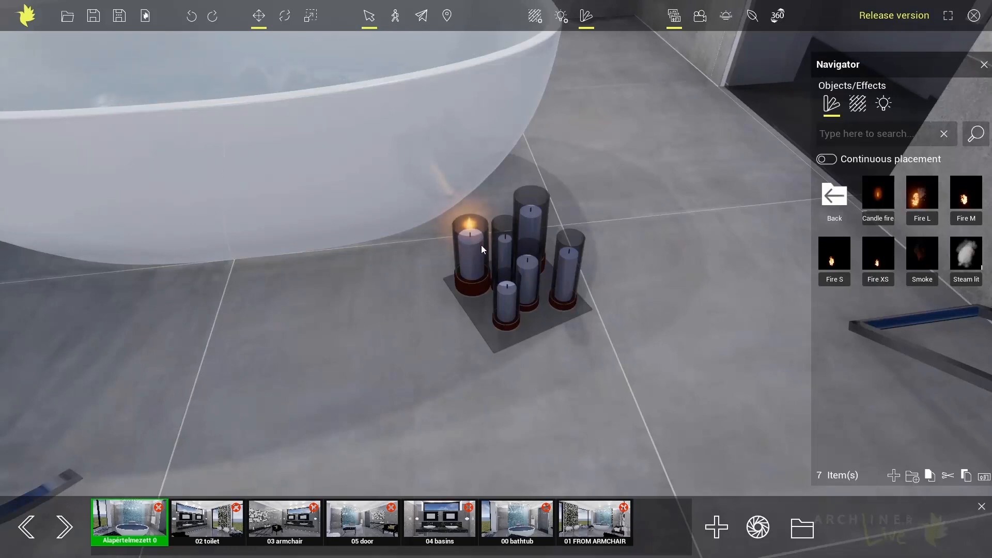
pyautogui.click(507, 285)
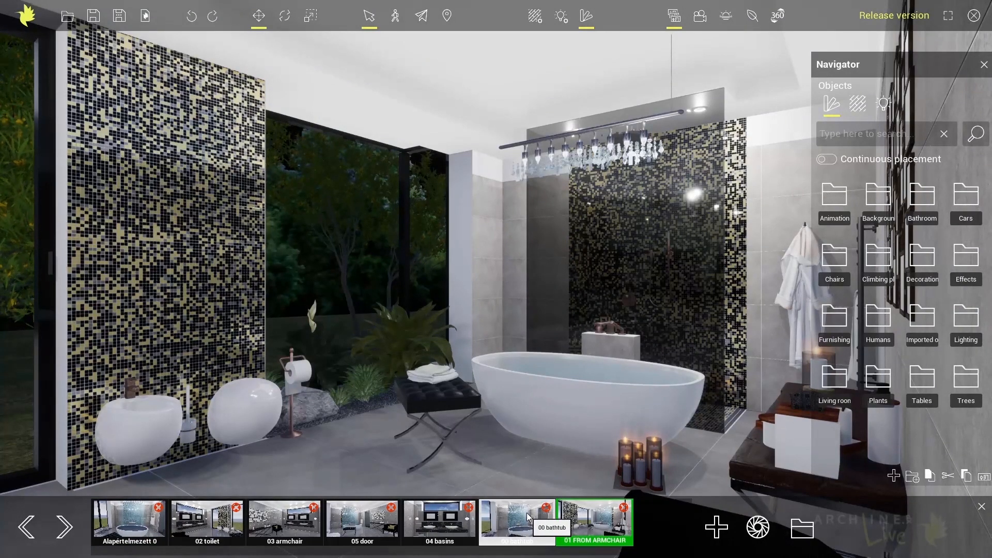
# Generate image files of the saved views and open the folder that holds them.
pyautogui.click(758, 531)
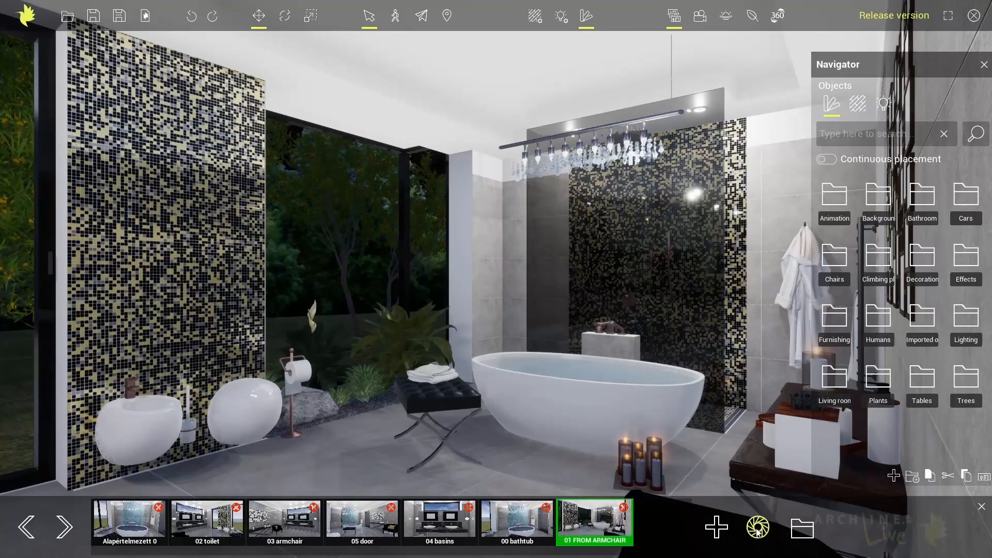
pyautogui.click(362, 522)
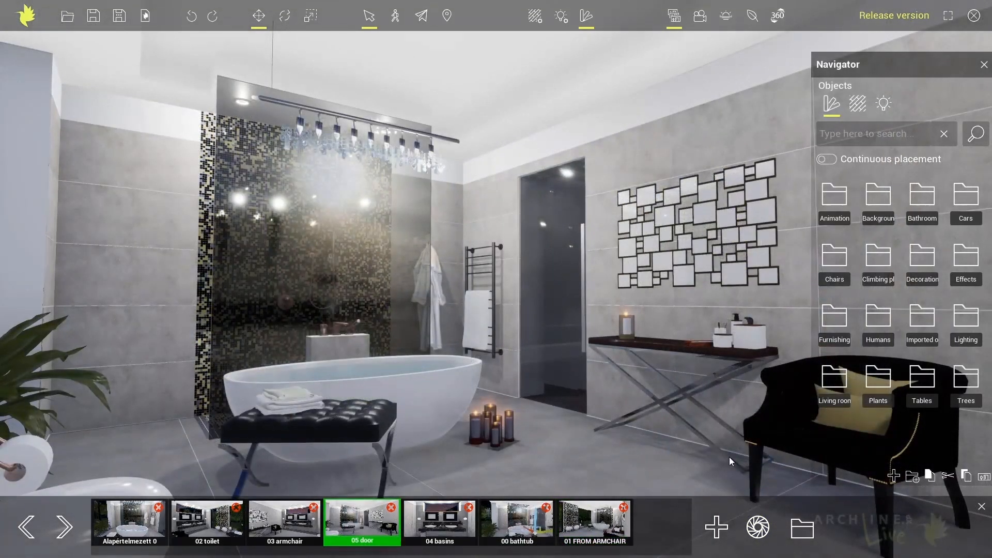
pyautogui.click(807, 529)
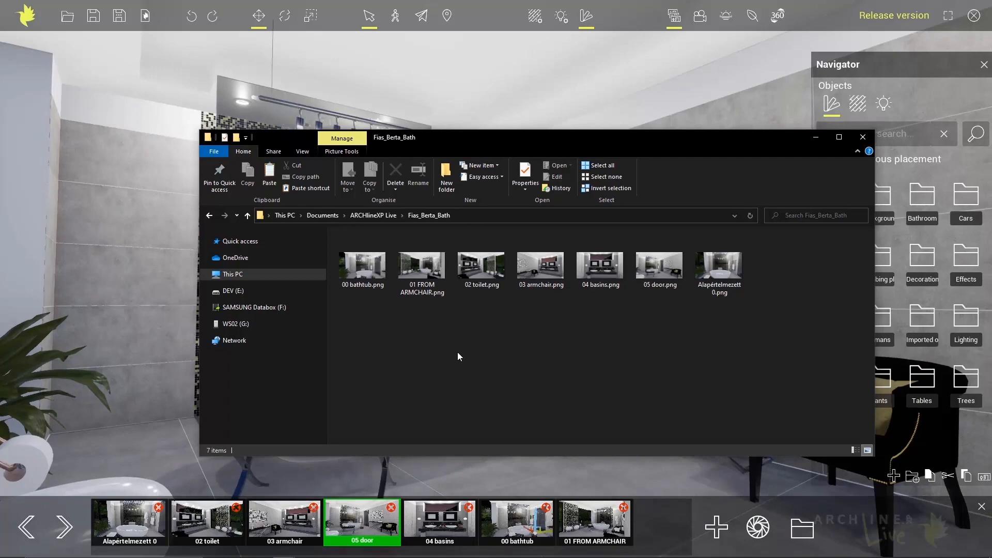
# Open 00 bathtub.png and browse on through the generated images.
pyautogui.click(369, 278)
pyautogui.doubleClick(368, 274)
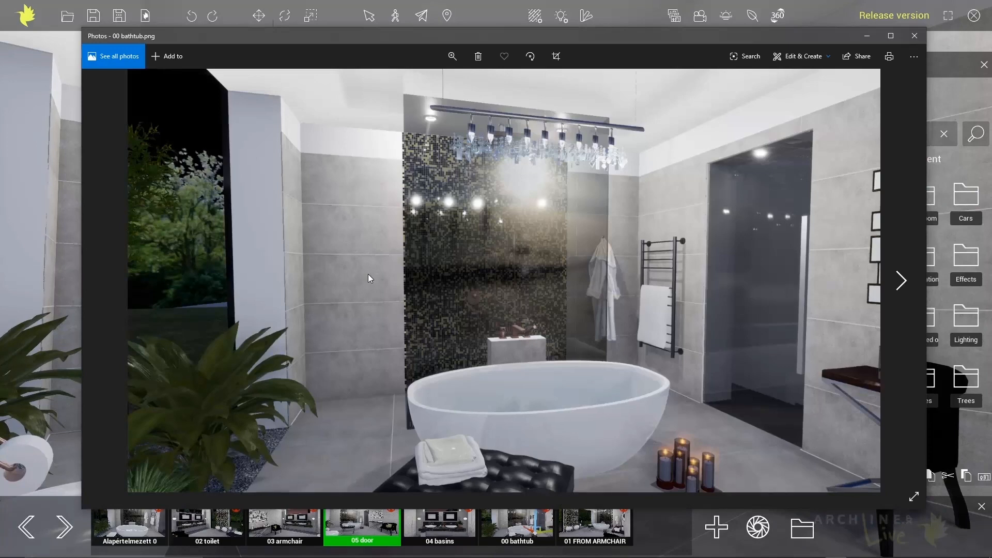
pyautogui.click(901, 285)
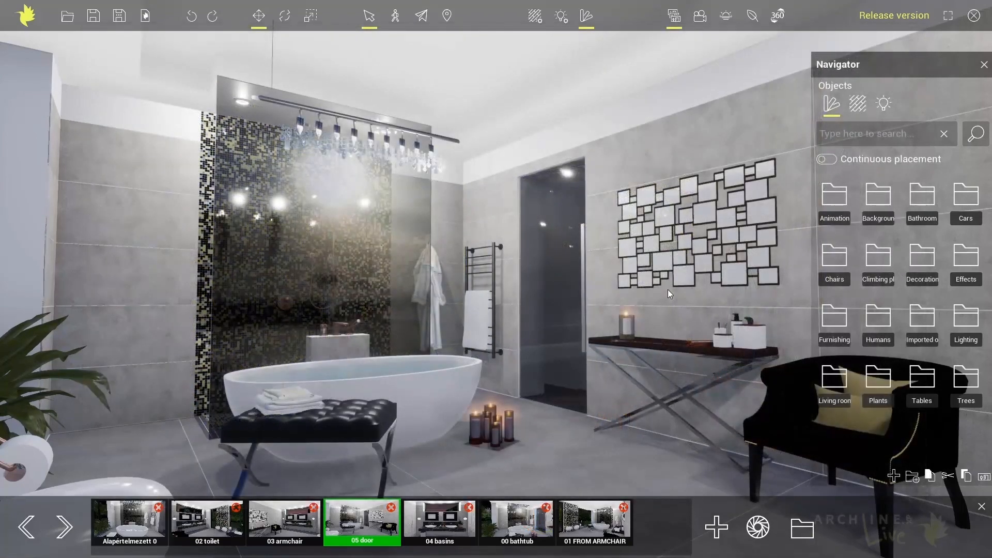
# Open the existing Bath to basin animation and play it.
pyautogui.click(700, 17)
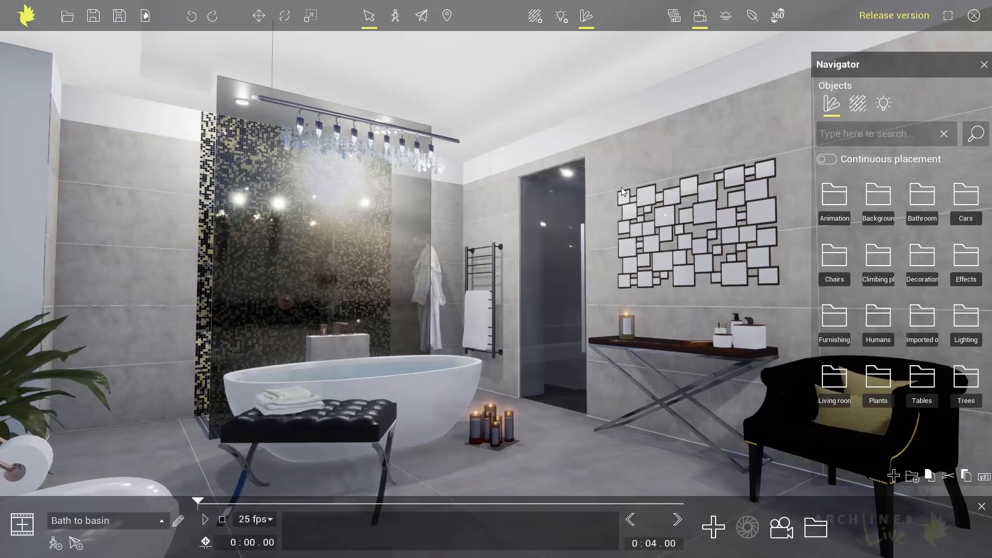
pyautogui.click(161, 523)
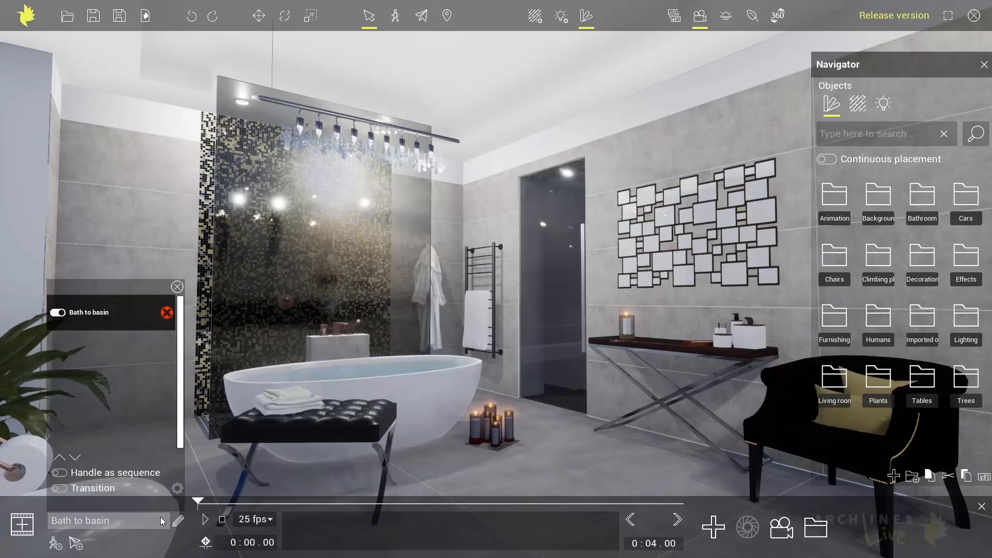
pyautogui.click(100, 317)
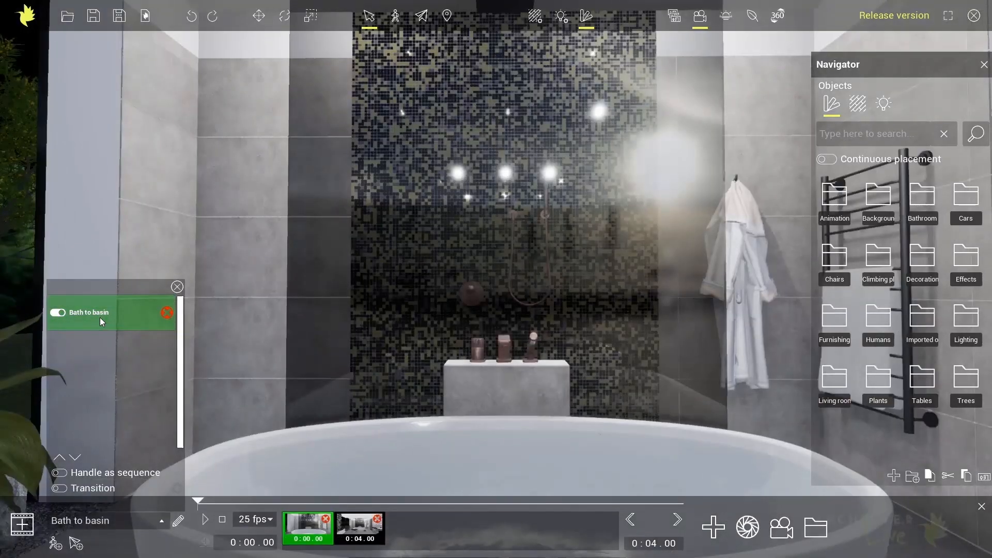
pyautogui.click(205, 520)
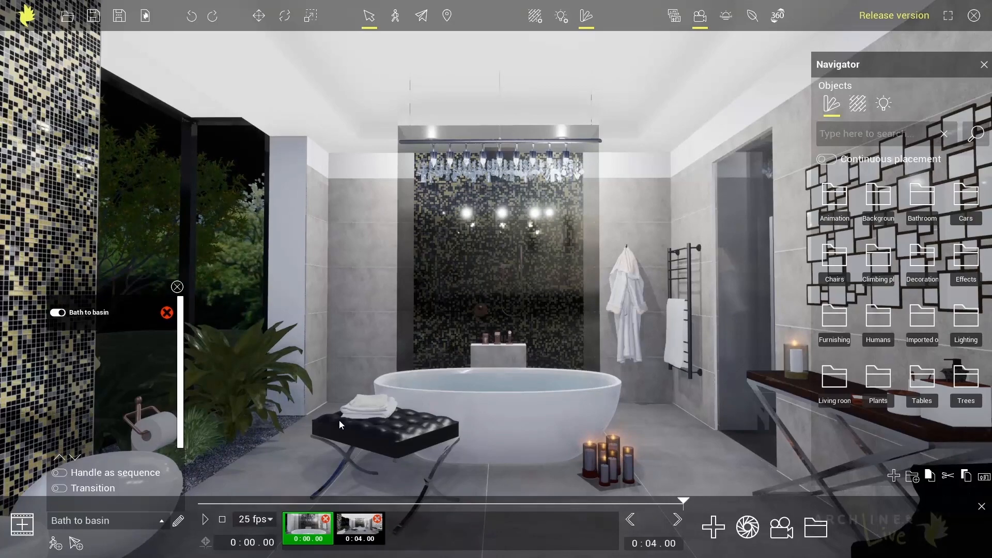
# Create a new animation starting beside the wall-hung toilet and bidet, and add a second keyframe close to the bathrobe and towel radiator.
pyautogui.moveTo(329, 424); pyautogui.dragTo(441, 372)
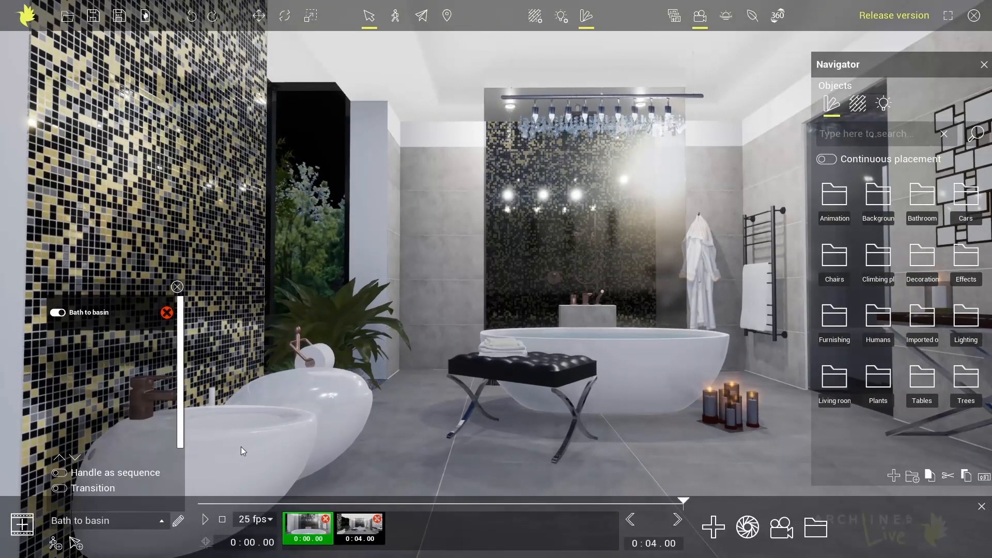
pyautogui.click(22, 525)
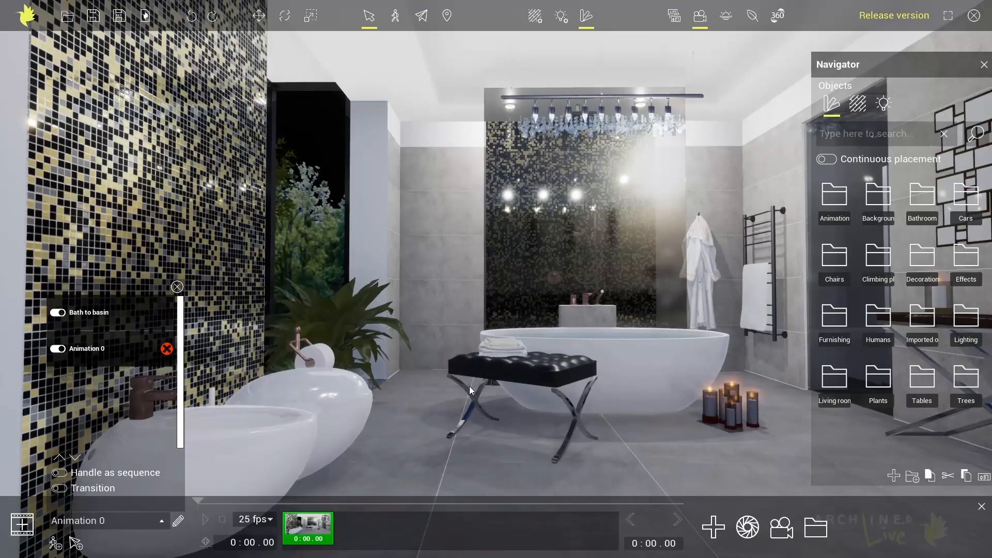
pyautogui.moveTo(550, 321); pyautogui.dragTo(345, 342, button='middle')
pyautogui.scroll(6, 601, 364)
pyautogui.moveTo(597, 362); pyautogui.dragTo(520, 354, button='middle')
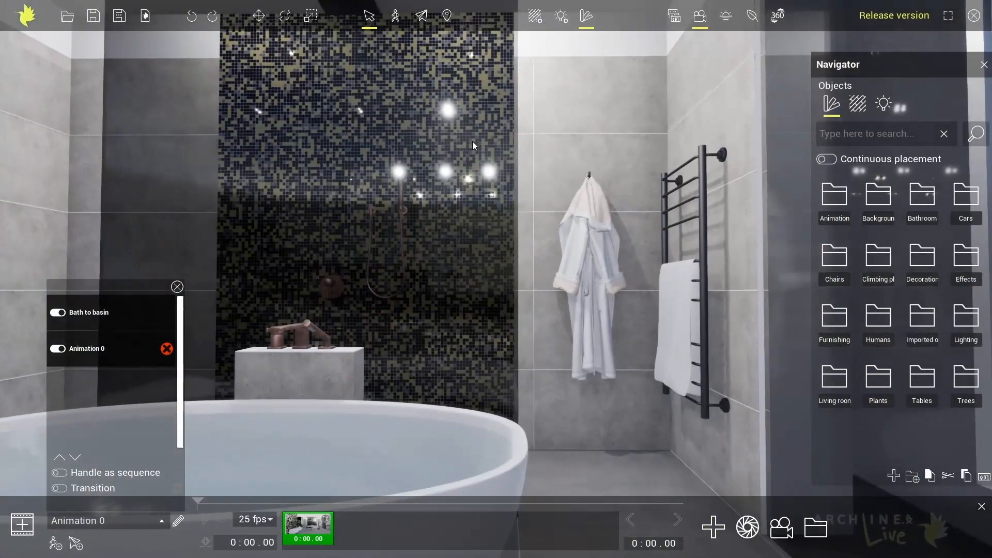
pyautogui.click(713, 527)
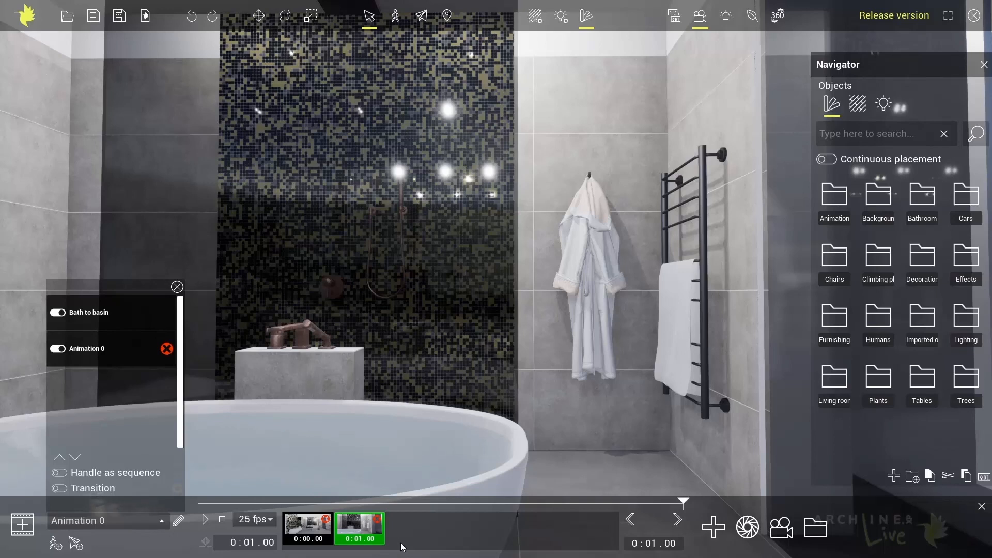
# Set the second keyframe's time to 4 seconds and play the new animation from the start.
pyautogui.click(651, 545)
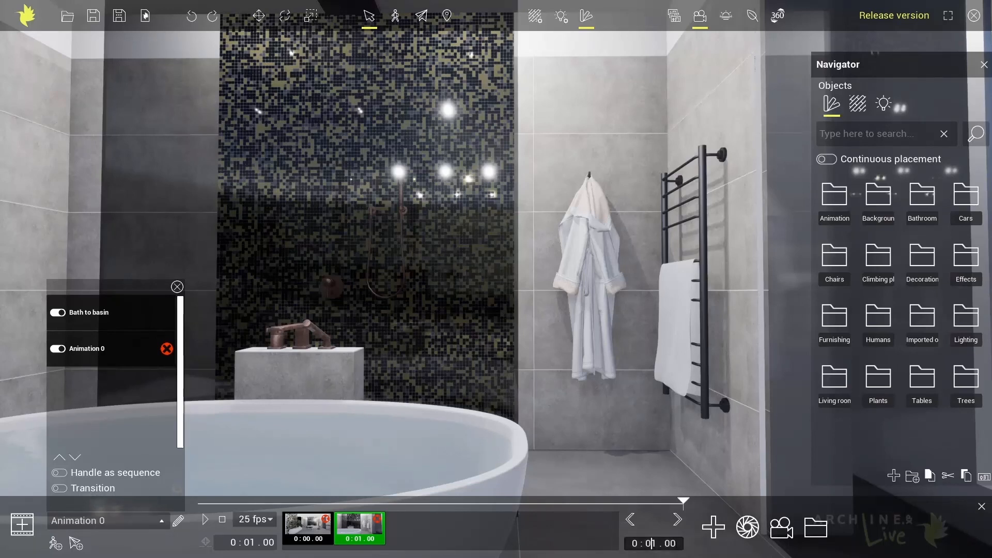
pyautogui.moveTo(651, 545); pyautogui.dragTo(683, 543)
pyautogui.write('4')
pyautogui.press('Return')
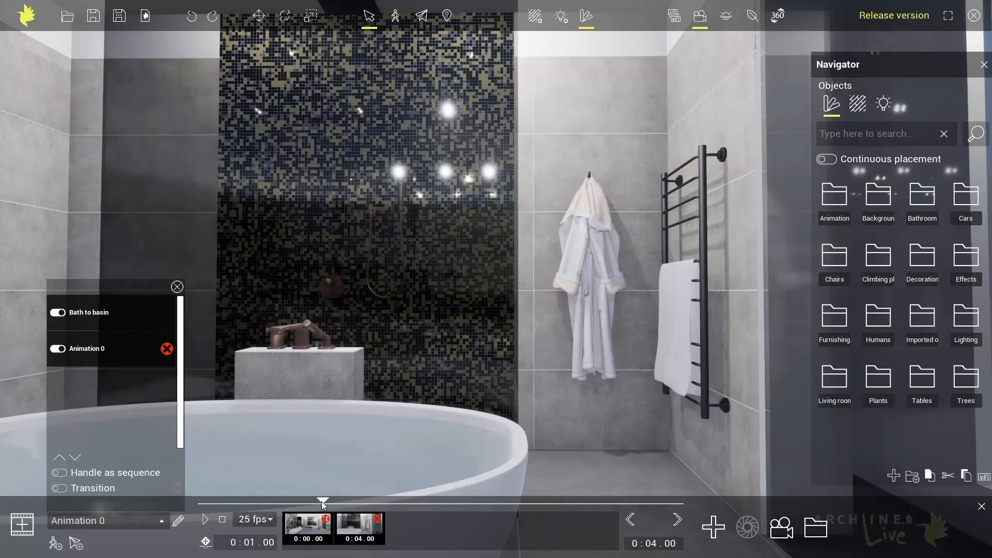
pyautogui.moveTo(324, 501)
pyautogui.mouseDown()
pyautogui.moveTo(445, 500)
pyautogui.moveTo(296, 500)
pyautogui.moveTo(486, 500)
pyautogui.moveTo(198, 501)
pyautogui.mouseUp()
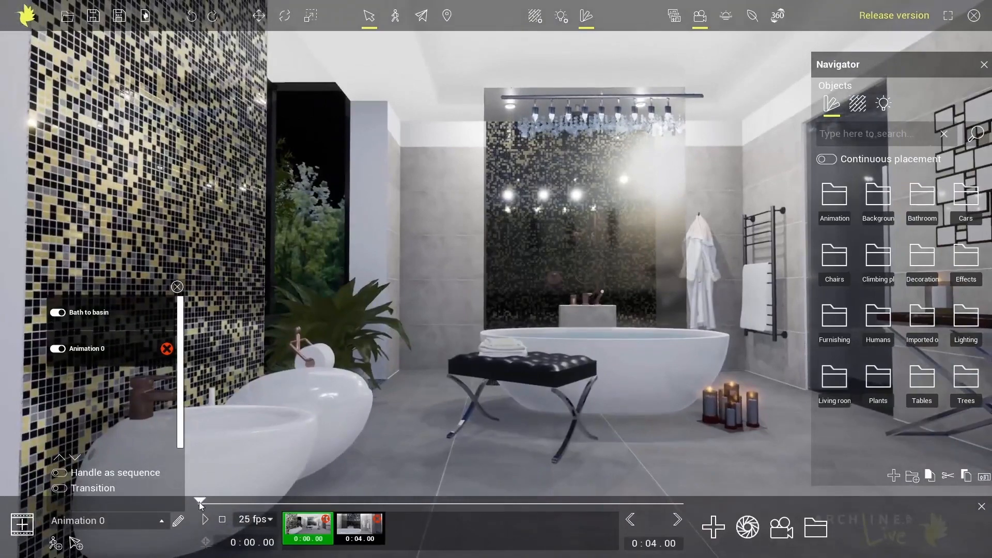
pyautogui.click(205, 519)
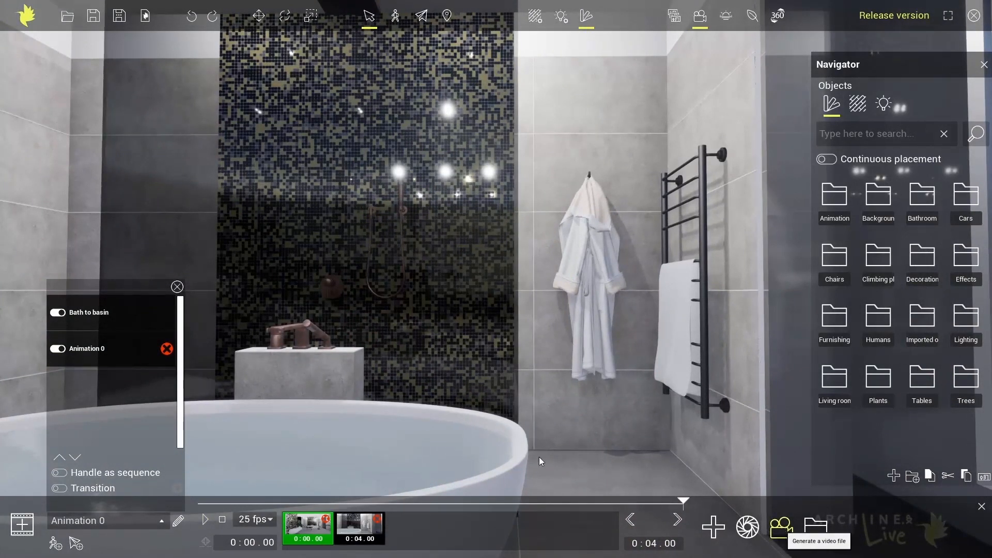
# Handle Bath to basin and Animation 0 as a sequence with a transition, and play it.
pyautogui.click(136, 314)
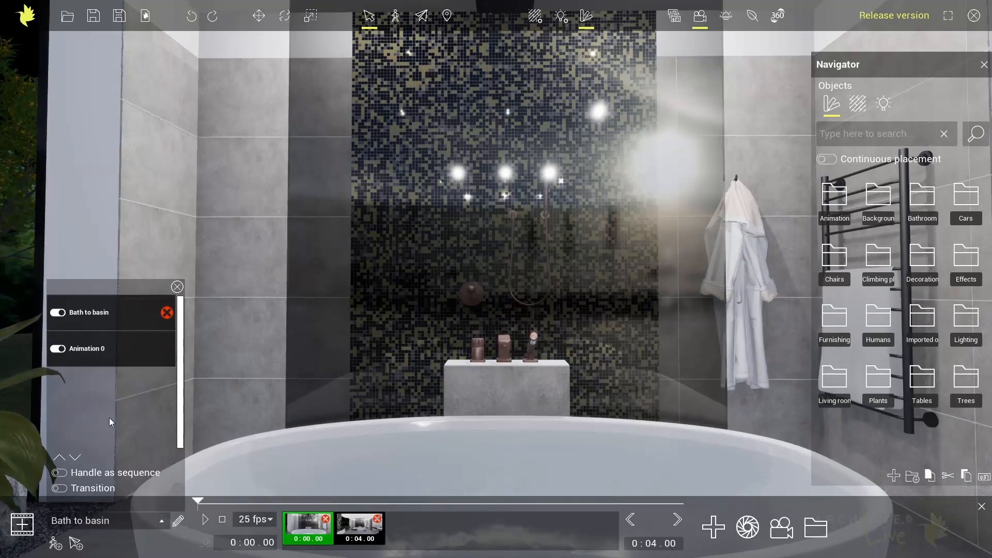
pyautogui.click(60, 472)
pyautogui.click(129, 314)
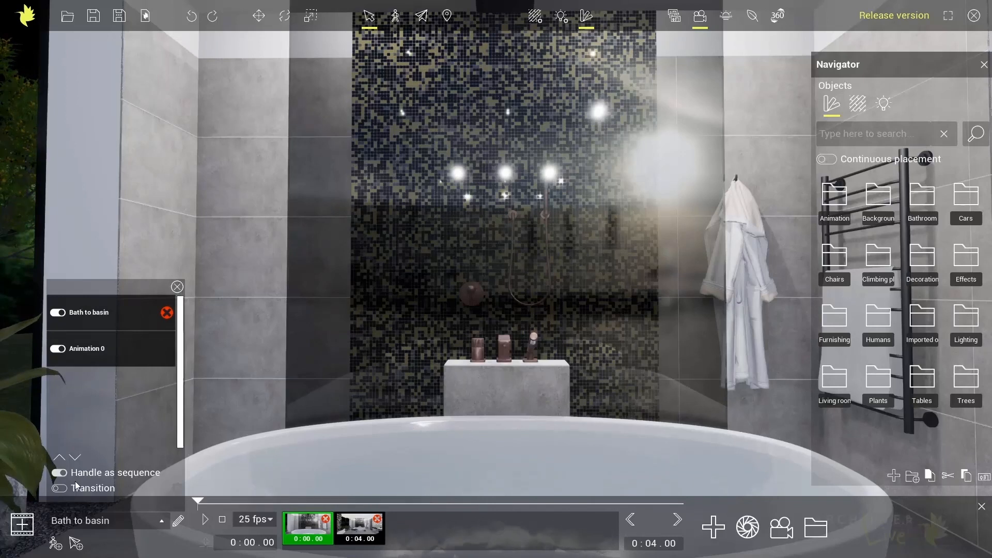
pyautogui.click(59, 488)
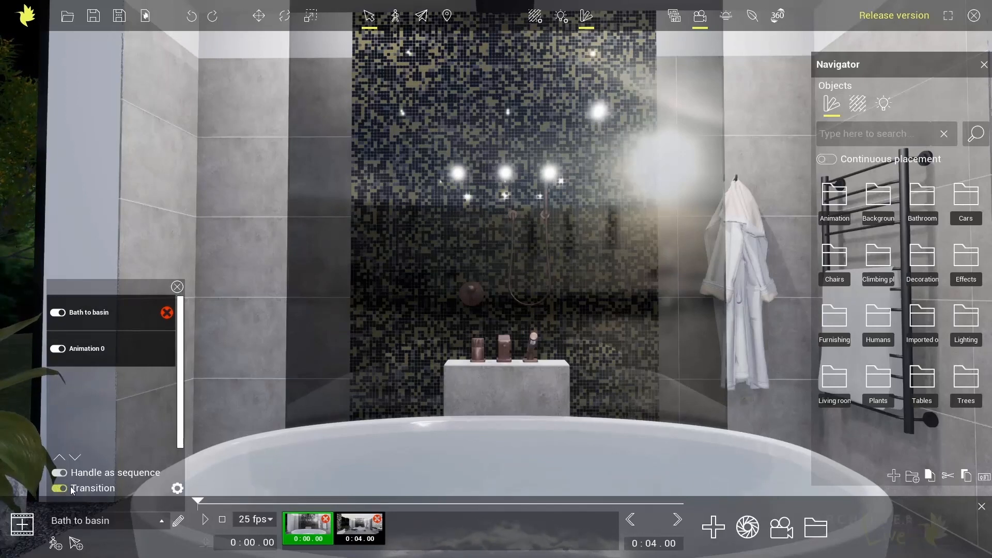
pyautogui.click(207, 519)
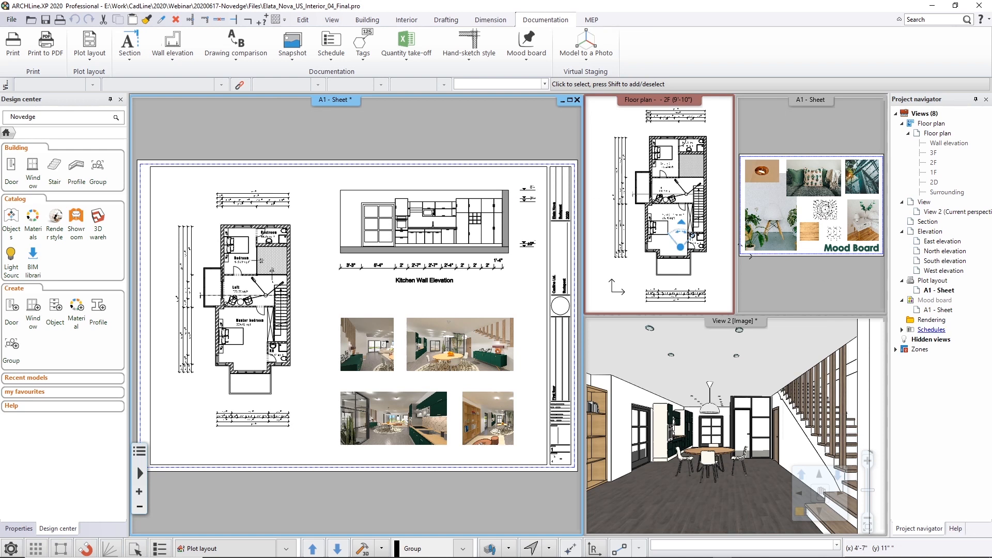
# Make the 3D View 2 the main view and turn its camera to the blank white walls.
pyautogui.click(903, 329)
pyautogui.click(800, 511)
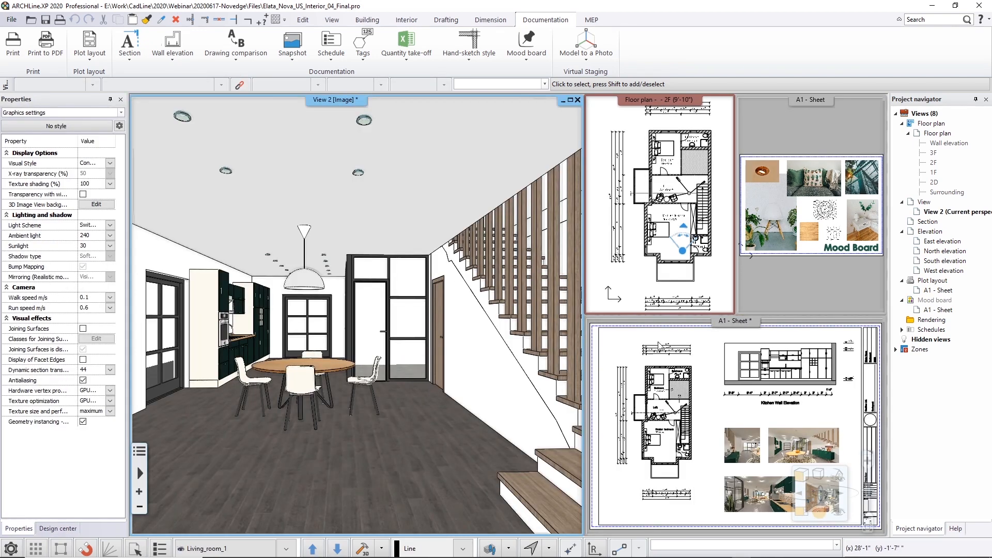
pyautogui.click(642, 255)
pyautogui.moveTo(290, 306); pyautogui.dragTo(472, 318, button='middle')
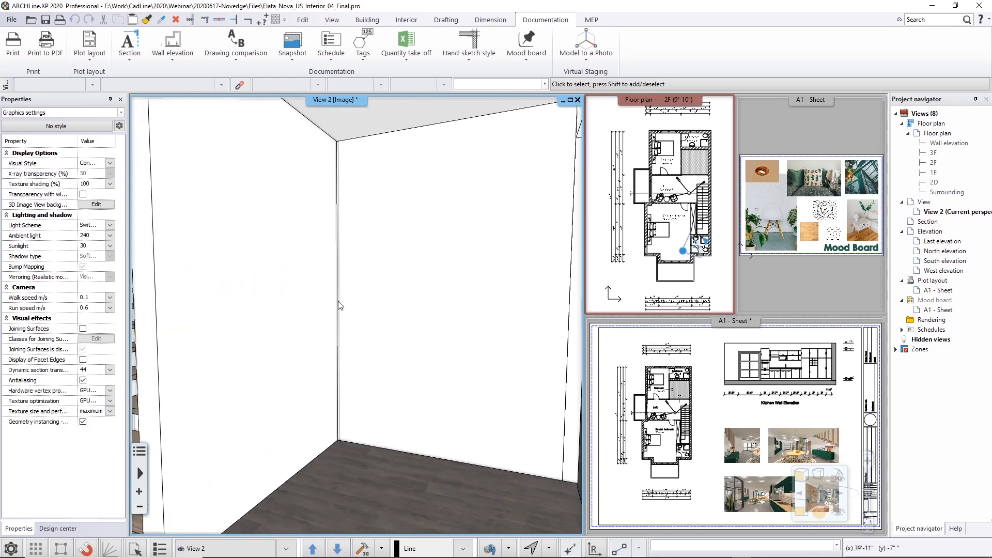
# Search the Design center for novedge.
pyautogui.click(46, 532)
pyautogui.moveTo(43, 118); pyautogui.dragTo(2, 120)
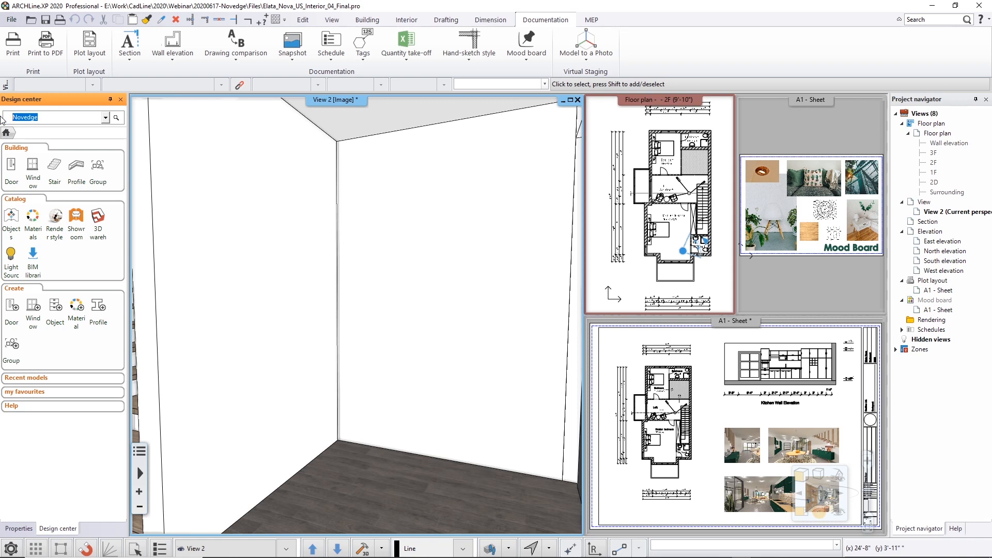
pyautogui.write('novedge')
pyautogui.press('Return')
# Apply the Dandelion_Original Novedge material to the blank wall as painting and view the wall face-on.
pyautogui.moveTo(26, 188); pyautogui.dragTo(493, 213)
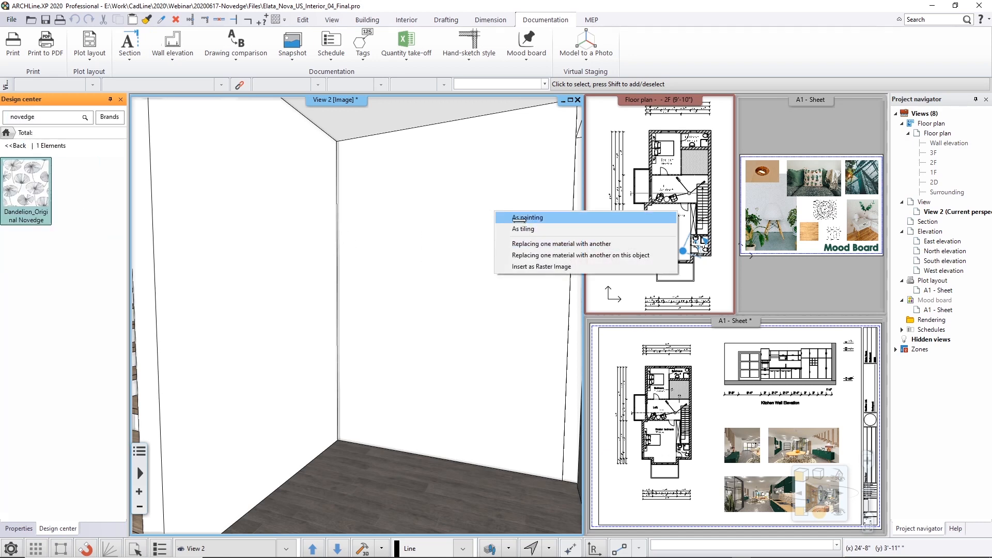
pyautogui.click(527, 218)
pyautogui.press('Return')
pyautogui.scroll(-3, 425, 300)
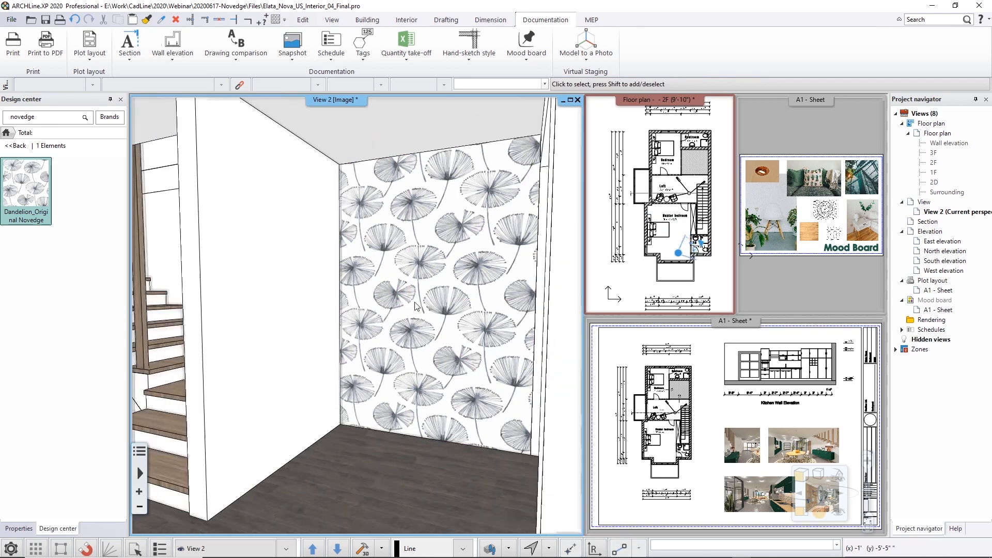
pyautogui.moveTo(433, 302); pyautogui.dragTo(491, 298, button='middle')
pyautogui.moveTo(455, 293); pyautogui.dragTo(518, 274, button='right')
pyautogui.rightClick(427, 295)
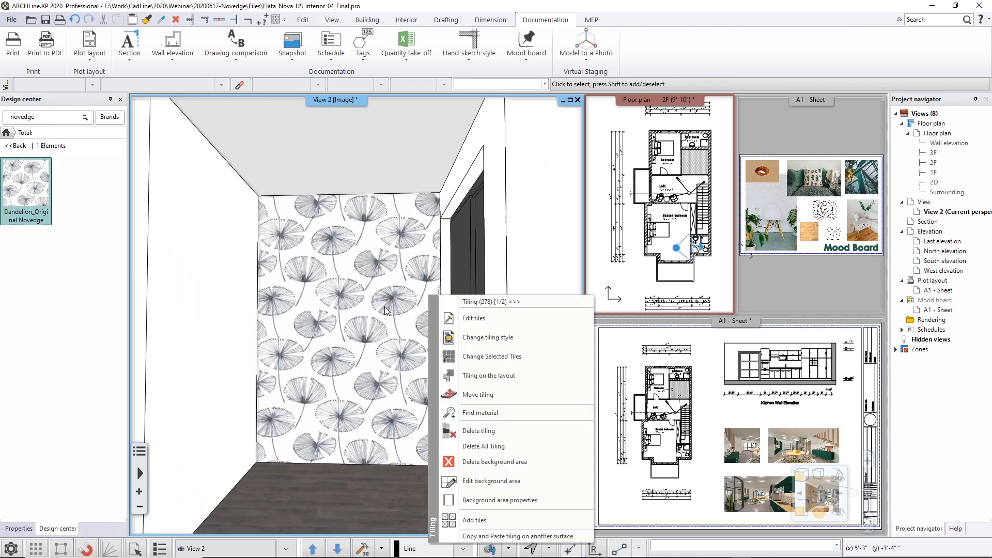
pyautogui.click(385, 307)
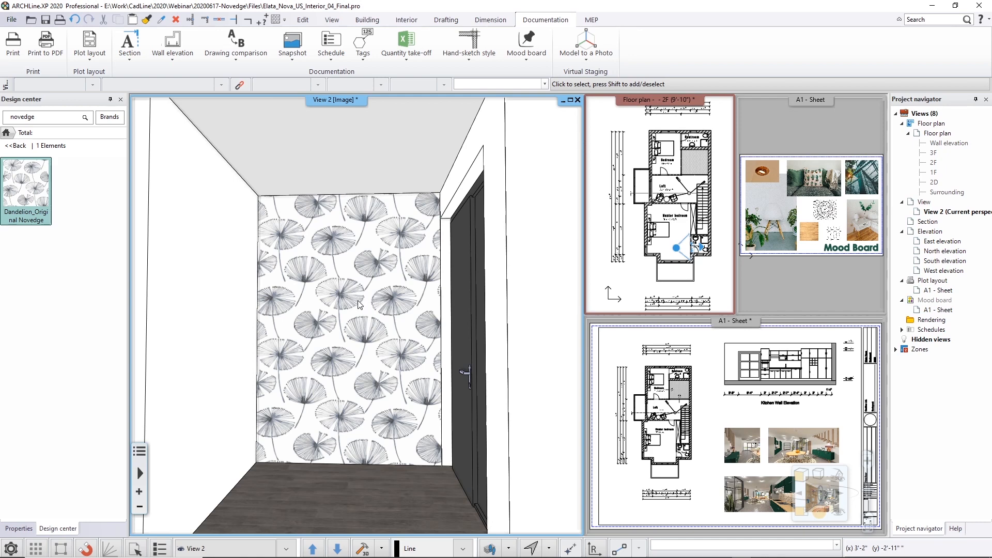
# Replace the dandelion wallpaper on this wall only with Cassolo 02 from the standard wallpaper materials.
pyautogui.click(15, 146)
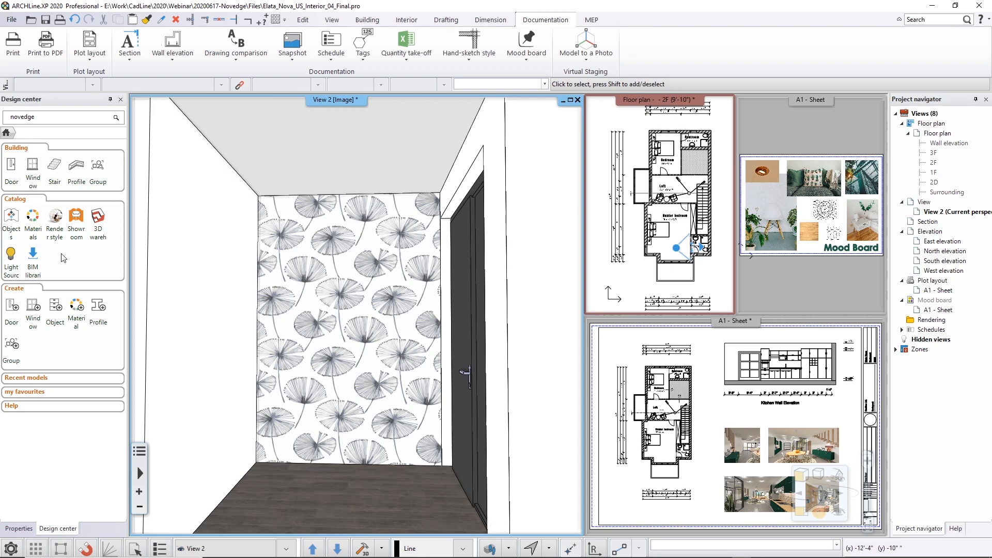
pyautogui.click(33, 219)
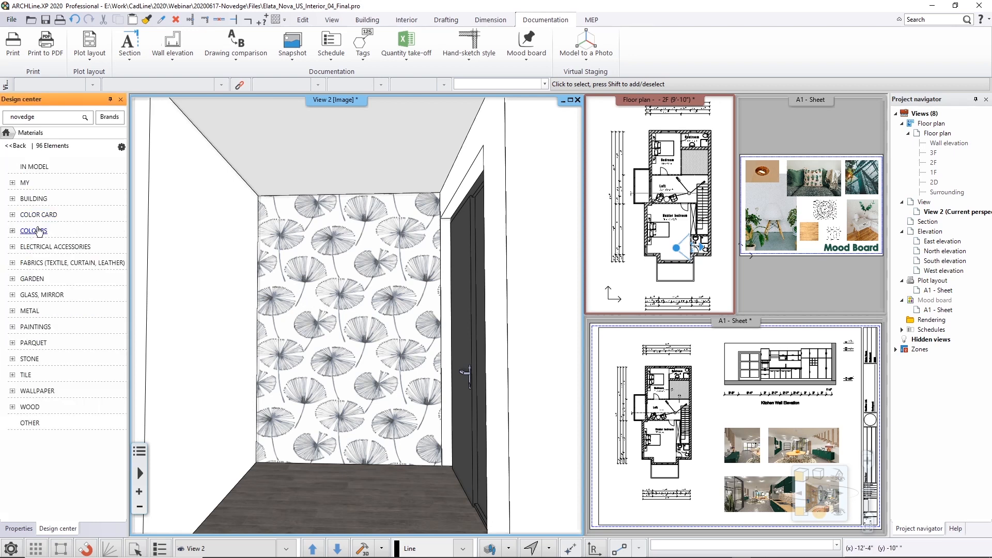
pyautogui.click(34, 391)
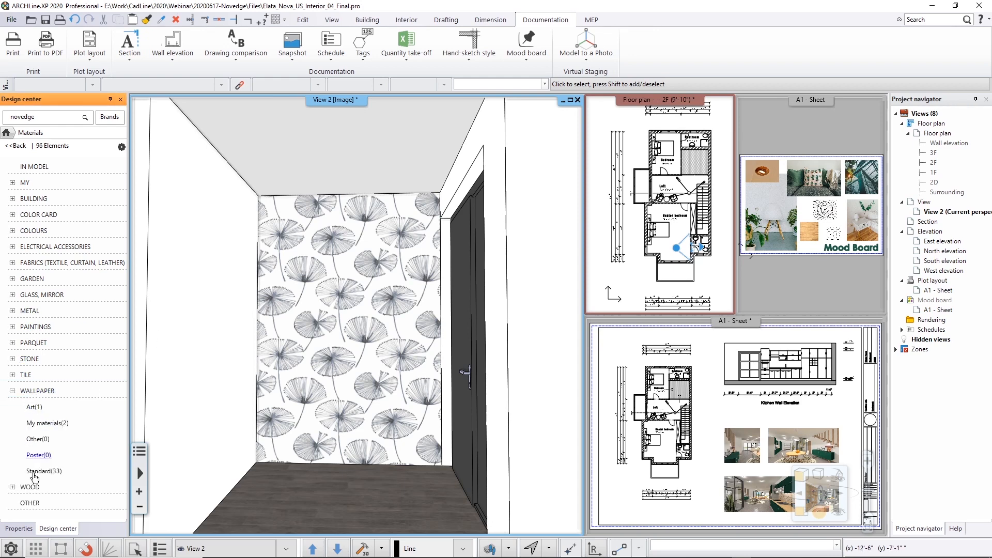
pyautogui.click(55, 471)
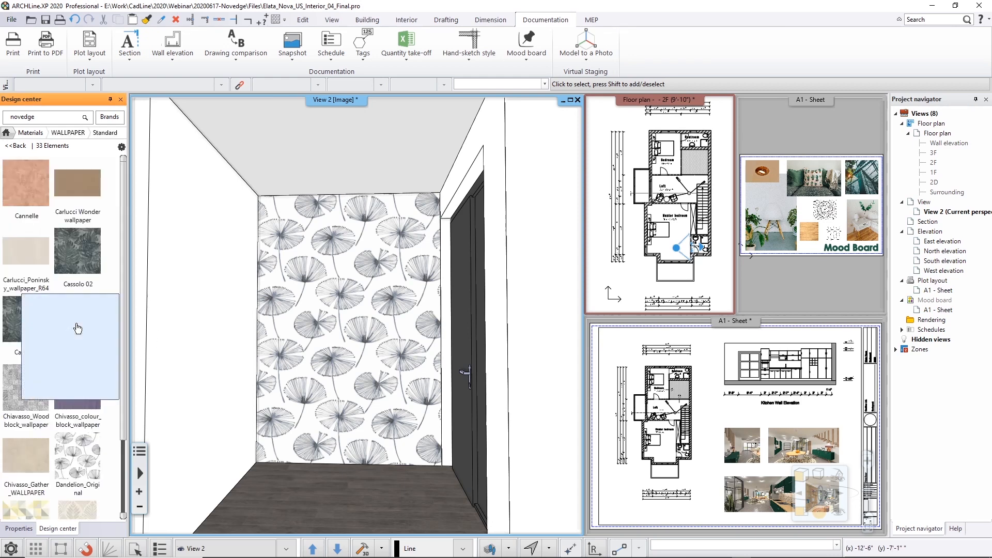
pyautogui.moveTo(80, 277)
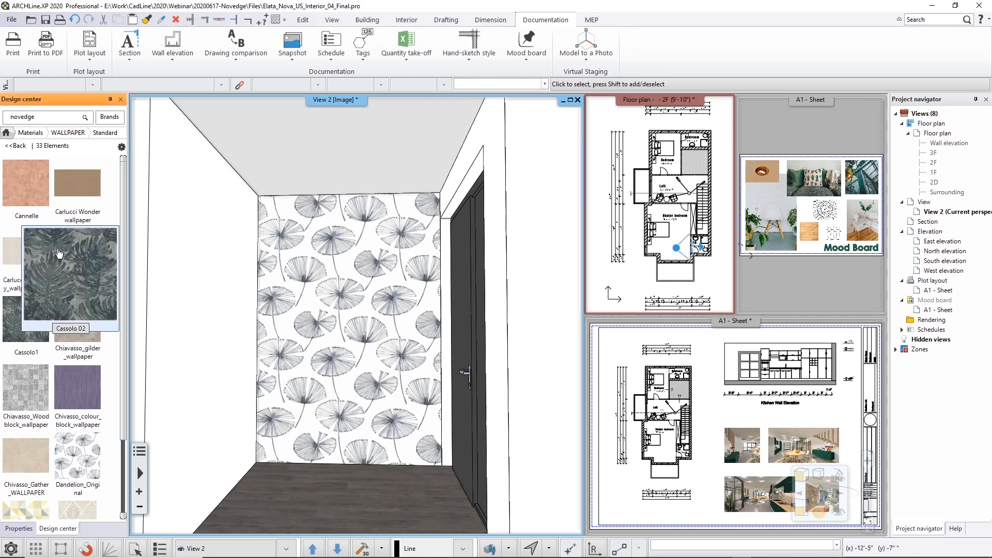
pyautogui.moveTo(77, 256); pyautogui.dragTo(362, 289)
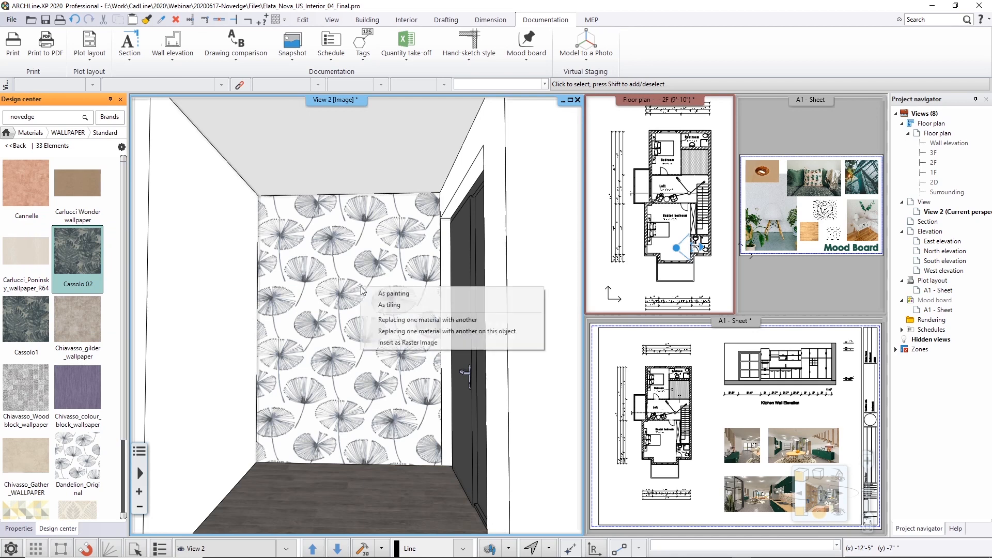
pyautogui.click(427, 332)
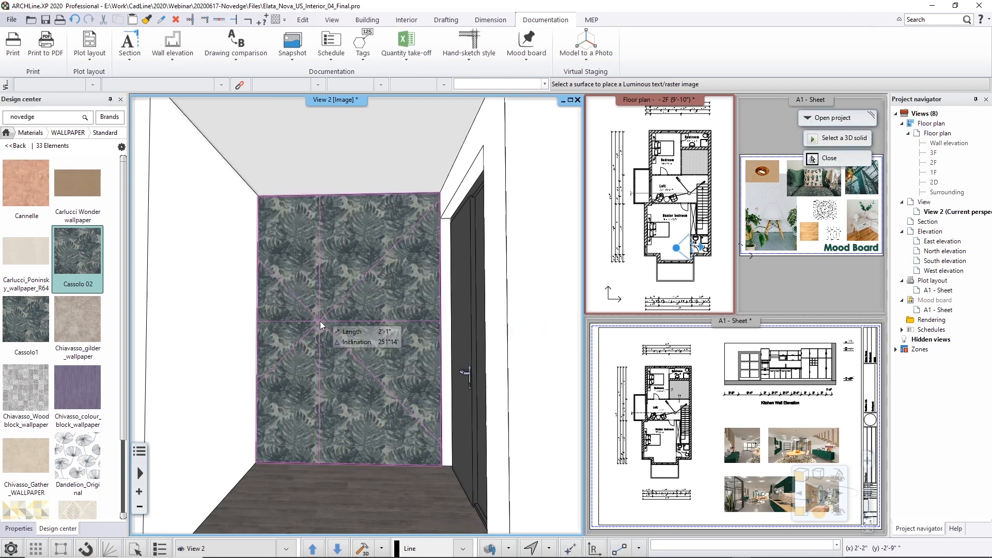
pyautogui.press('Escape')
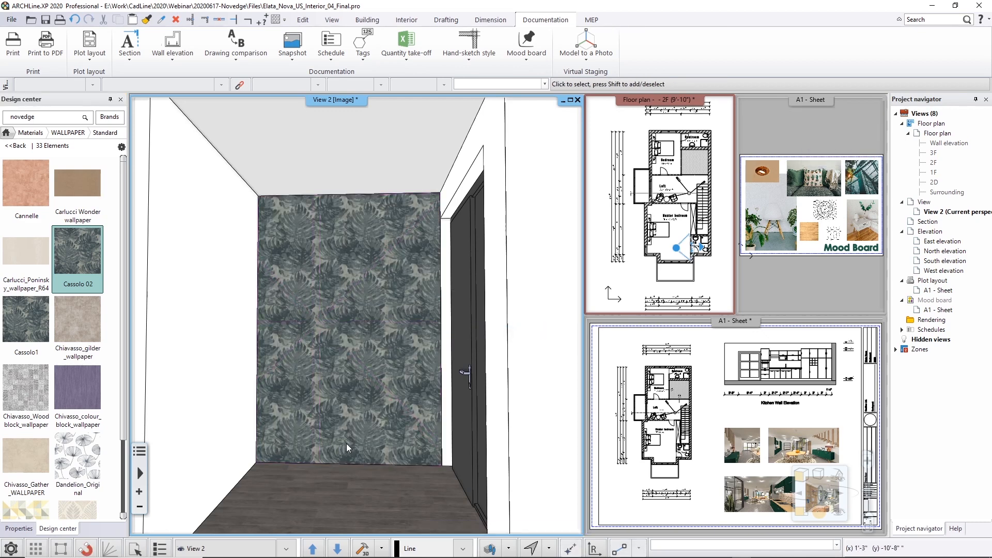
# Bring the staircase into view and search the Design center materials for cherry.
pyautogui.moveTo(295, 408); pyautogui.dragTo(113, 466, button='middle')
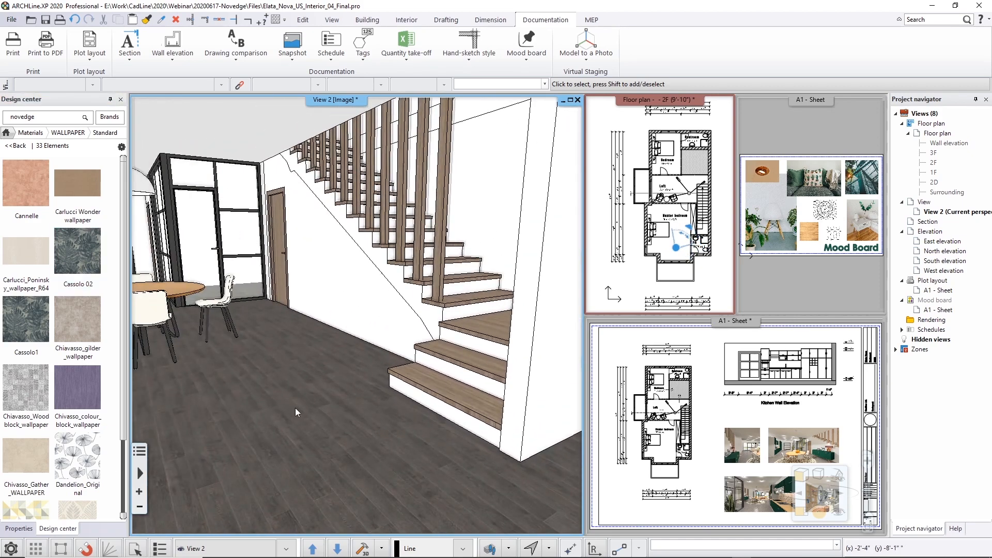
pyautogui.moveTo(296, 408); pyautogui.dragTo(331, 322, button='middle')
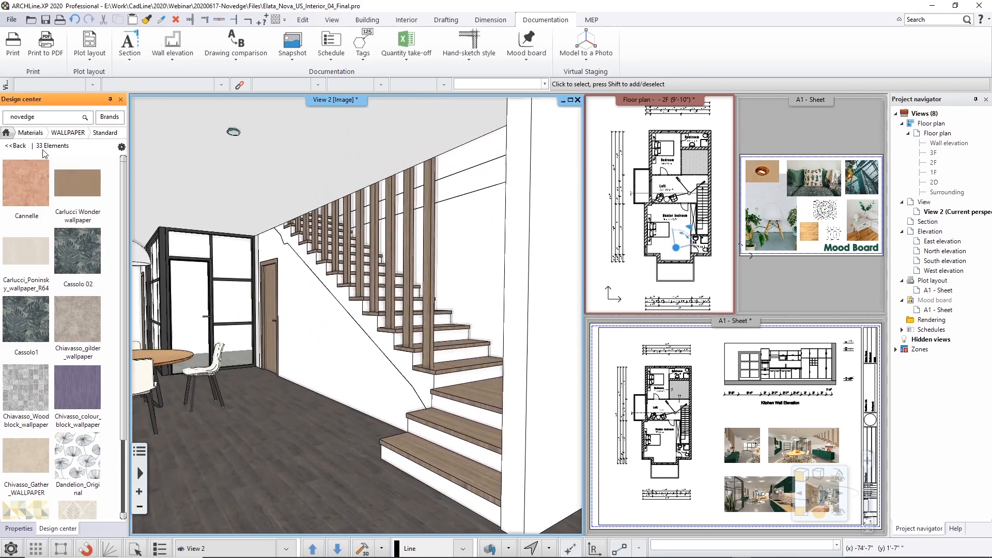
pyautogui.click(30, 134)
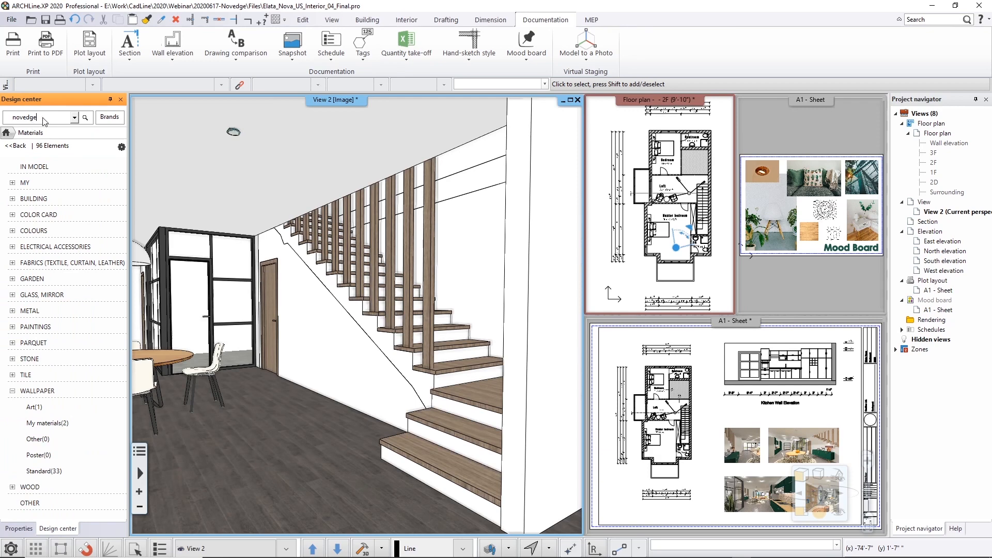
pyautogui.moveTo(44, 118); pyautogui.dragTo(2, 122)
pyautogui.write('cherry')
pyautogui.press('Return')
pyautogui.moveTo(13, 194)
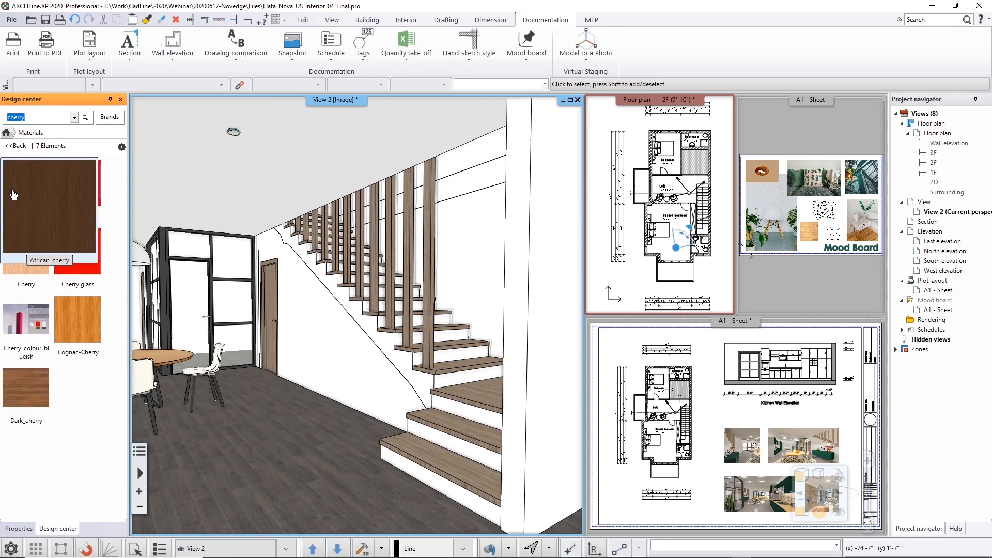
# Replace the staircase's wood material with African_cherry throughout the model and return to the material categories.
pyautogui.moveTo(24, 211); pyautogui.dragTo(375, 248)
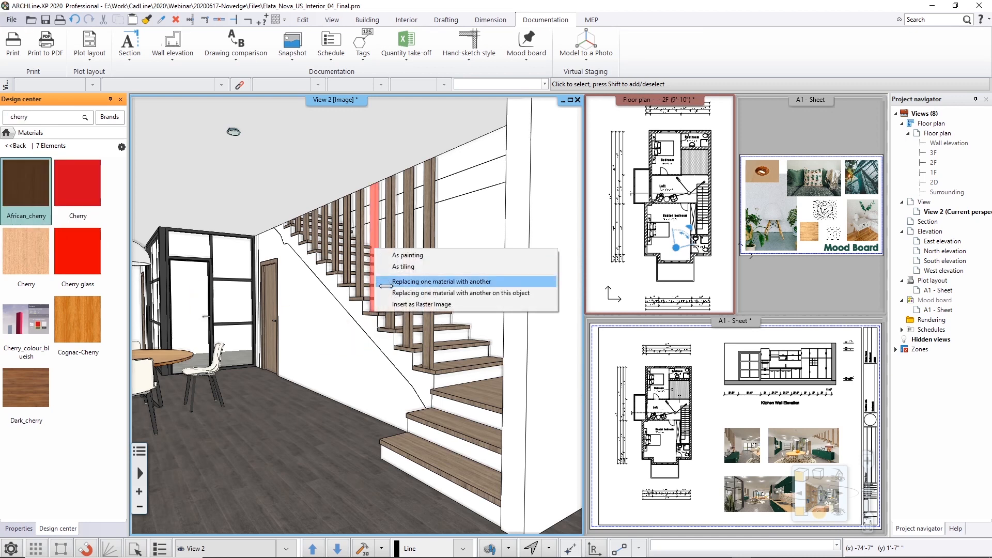
pyautogui.click(428, 281)
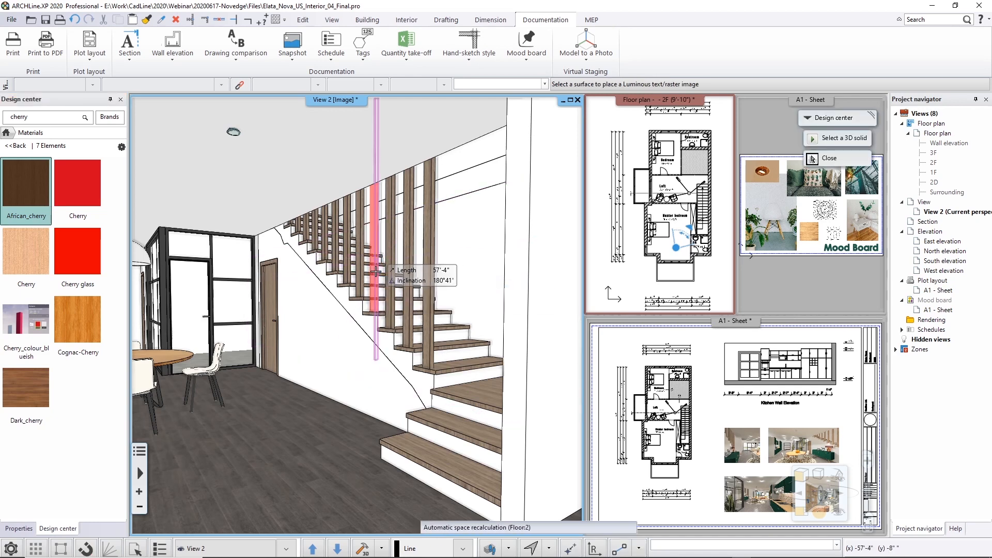
pyautogui.click(375, 259)
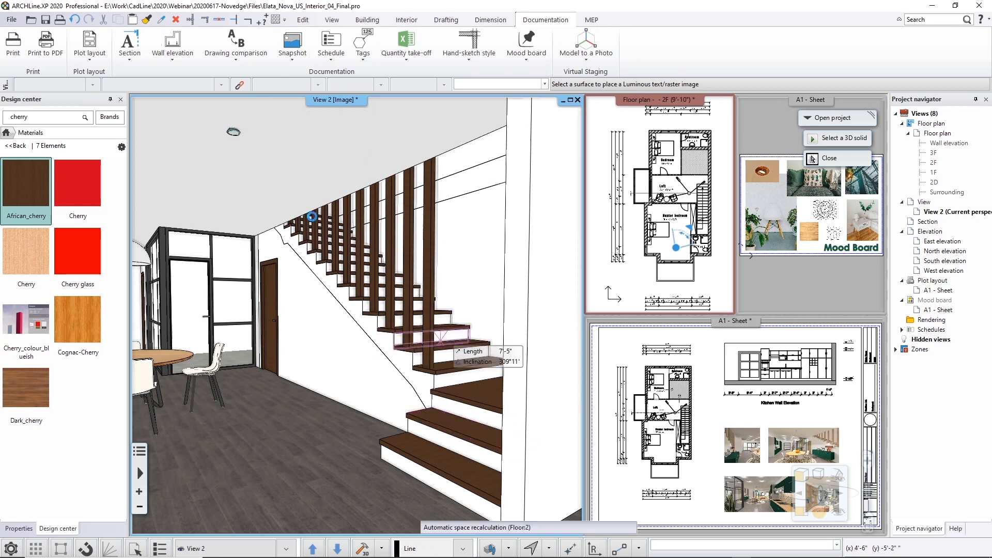
pyautogui.press('Escape')
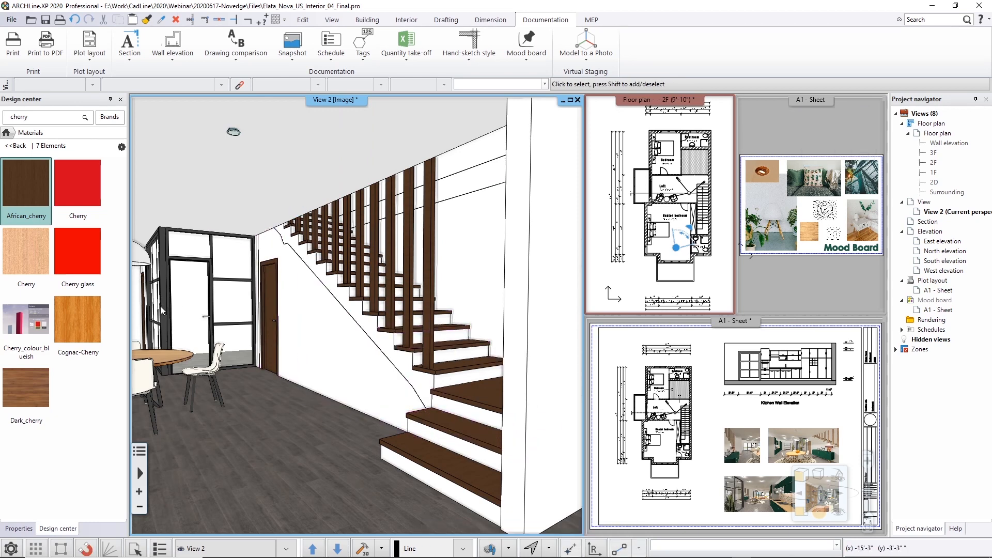
pyautogui.click(19, 145)
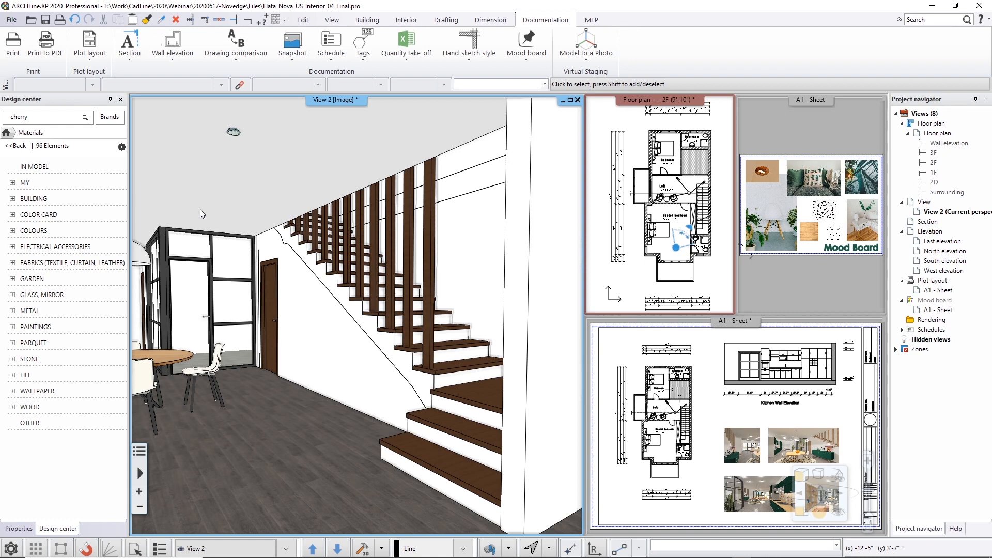
# Activate the 2F floor plan and look through the available lighting plan commands.
pyautogui.click(621, 149)
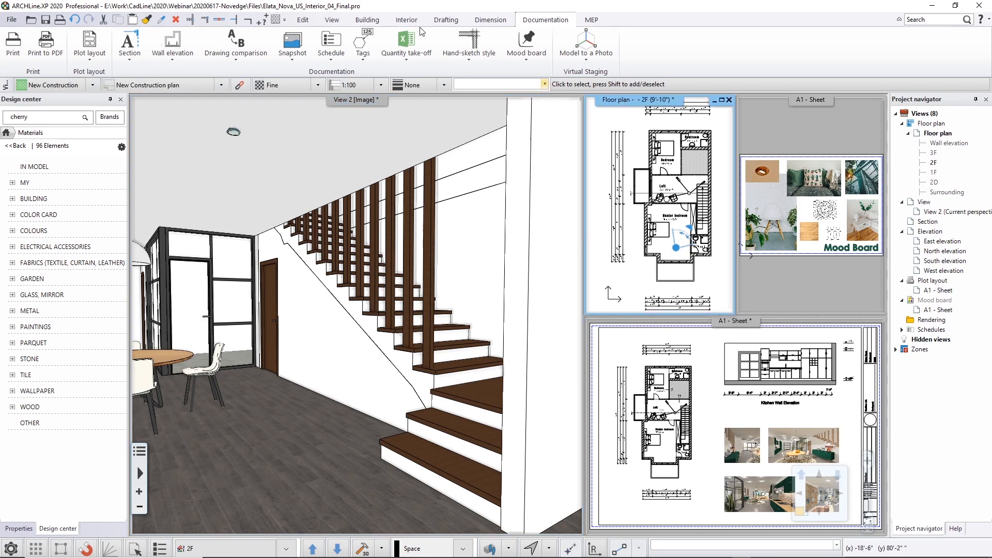
pyautogui.click(406, 20)
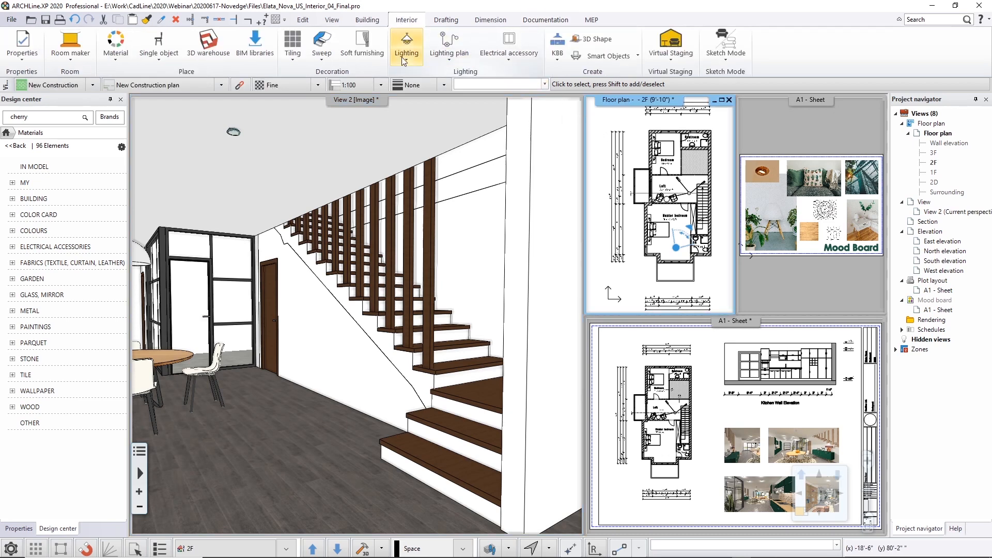
pyautogui.click(449, 58)
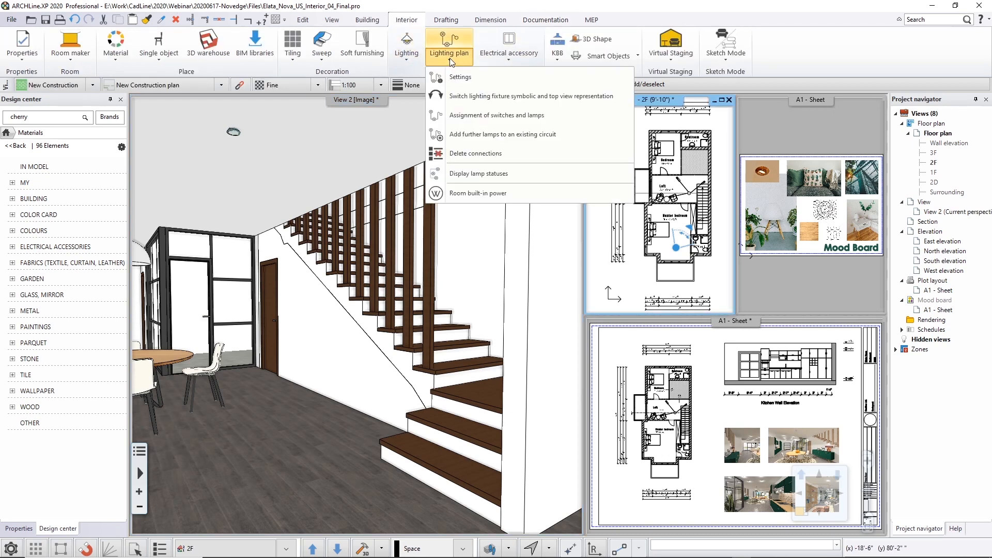
pyautogui.click(481, 194)
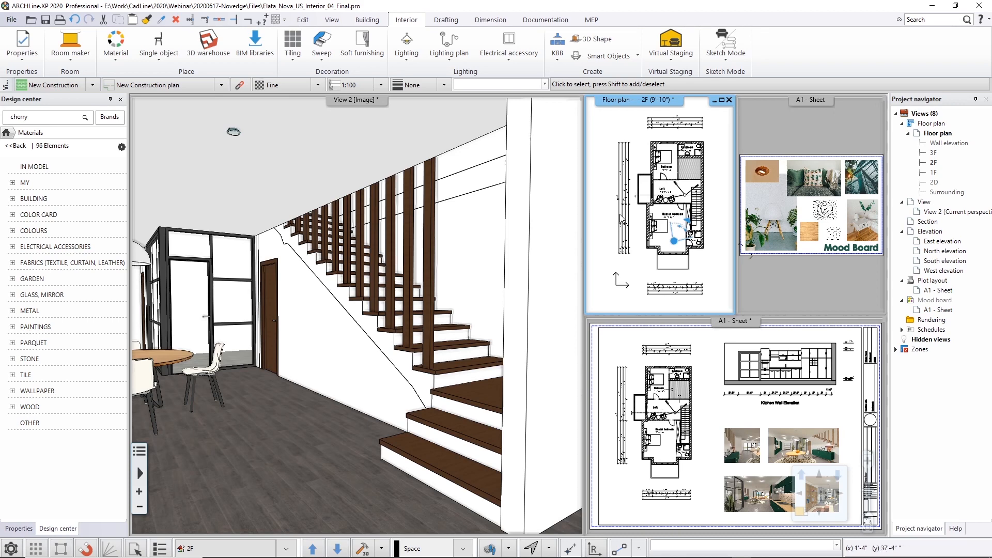
pyautogui.scroll(-2, 443, 22)
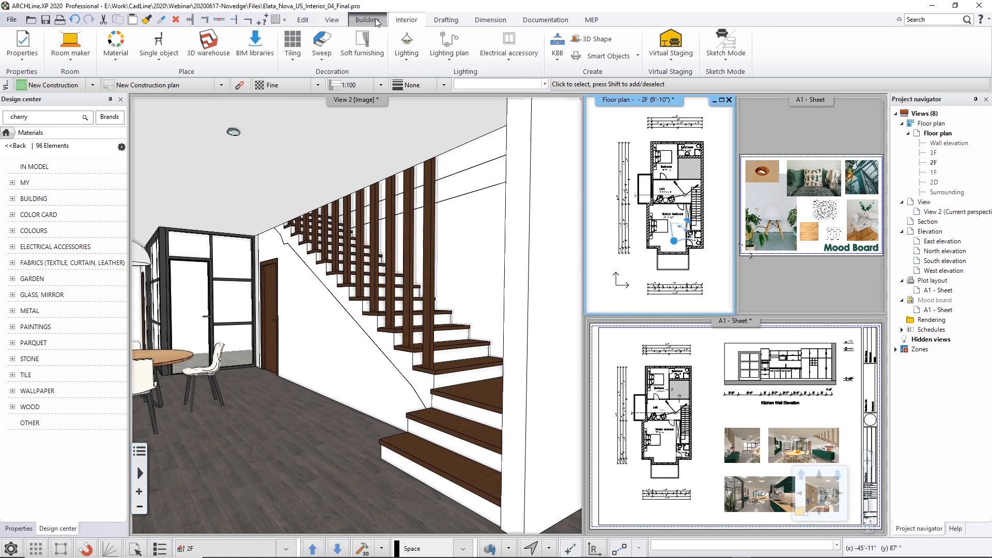
# Open the schedule definition and view the schedule parameters for doors and windows.
pyautogui.click(451, 19)
pyautogui.click(527, 22)
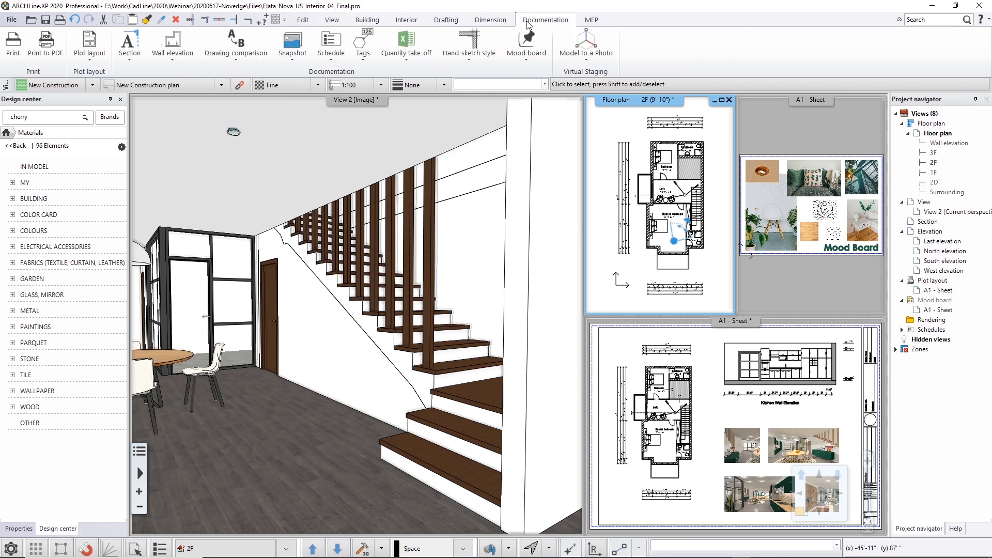
pyautogui.click(335, 56)
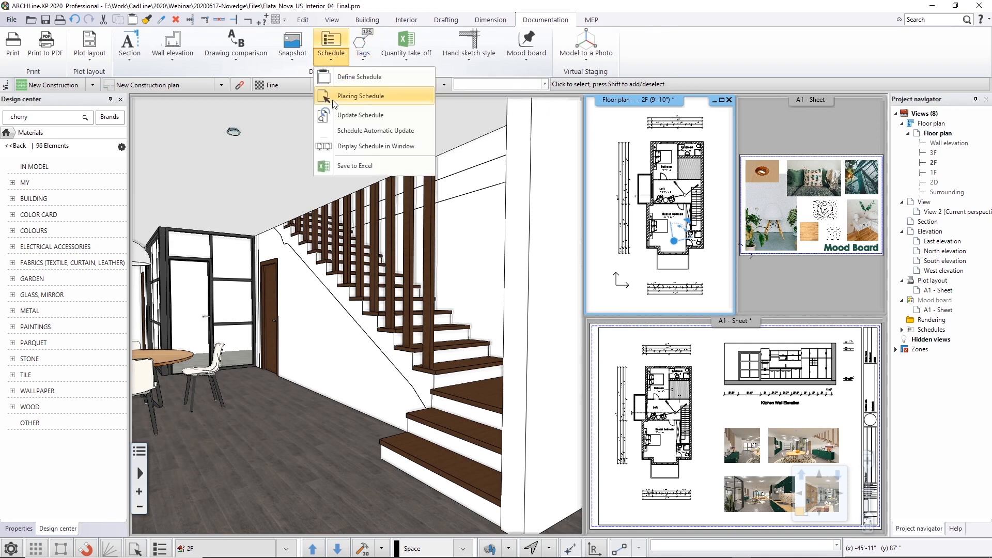
pyautogui.click(360, 77)
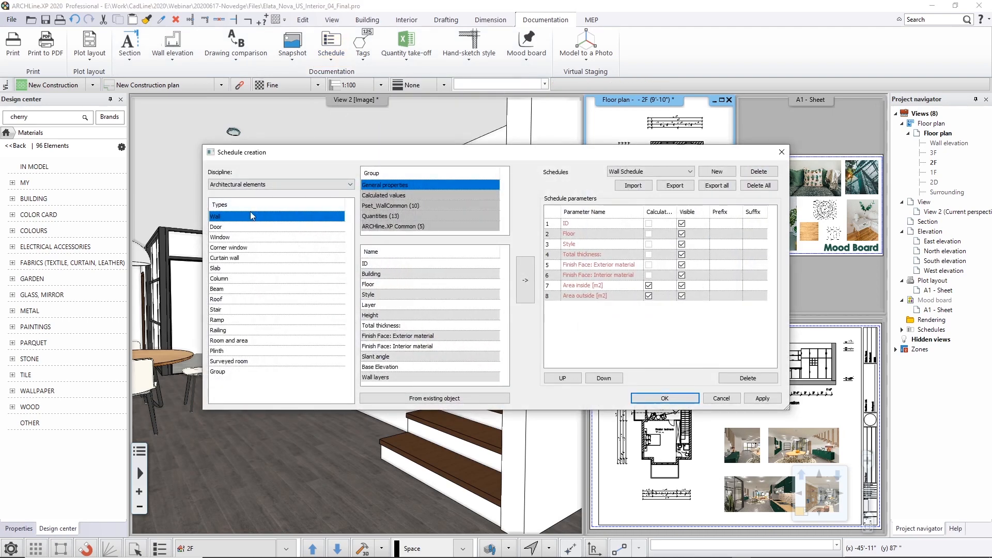
pyautogui.click(218, 228)
pyautogui.click(221, 237)
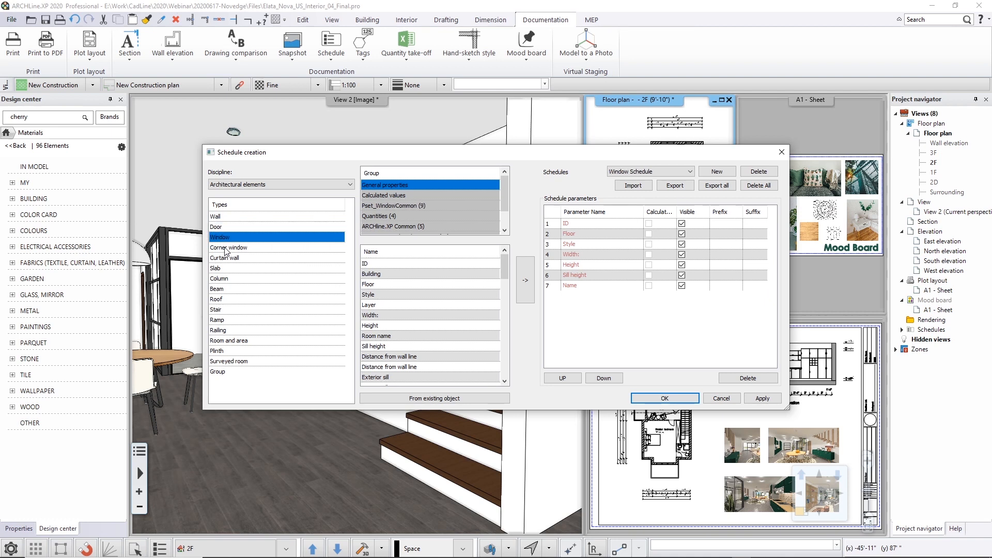
# Review the window type's Calculated values, Pset_WindowCommon, Quantities and ARCHline.XP Common parameter groups and leave the schedule dialog without saving.
pyautogui.click(382, 199)
pyautogui.click(380, 206)
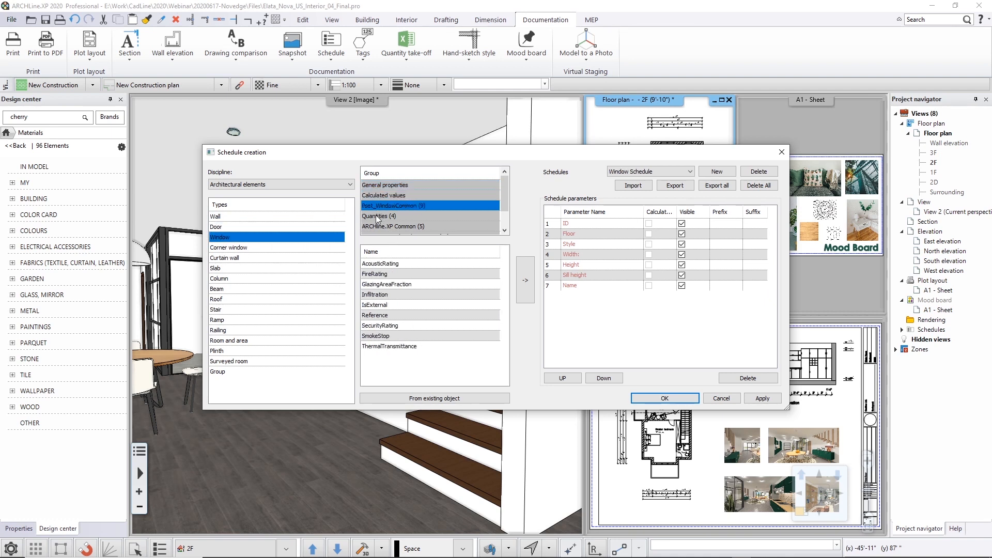
pyautogui.click(378, 217)
pyautogui.click(376, 227)
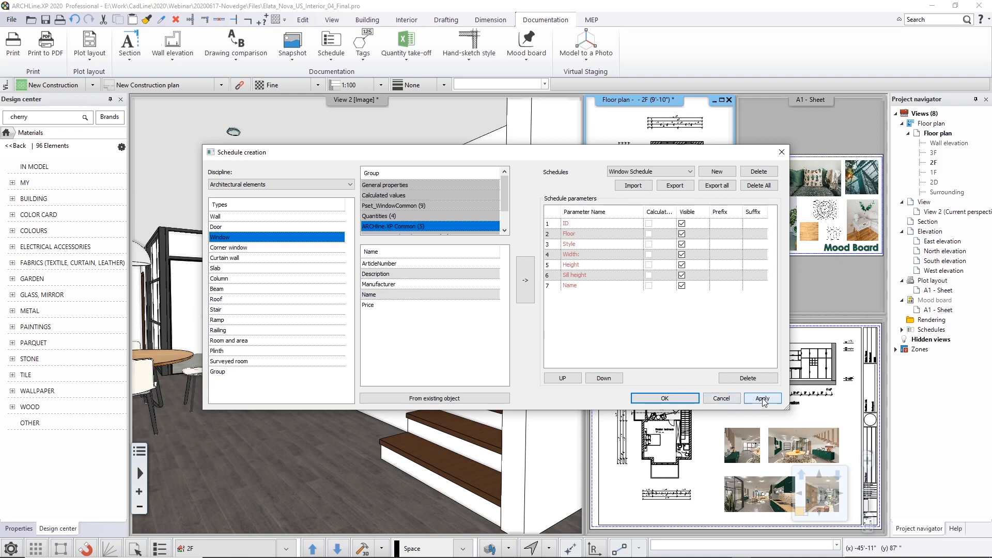
pyautogui.click(728, 400)
# Review the Pset_WallCommon, Quantities and ARCHline.XP Common BIM parameters of the wall behind the staircase and close them without changes.
pyautogui.click(495, 251)
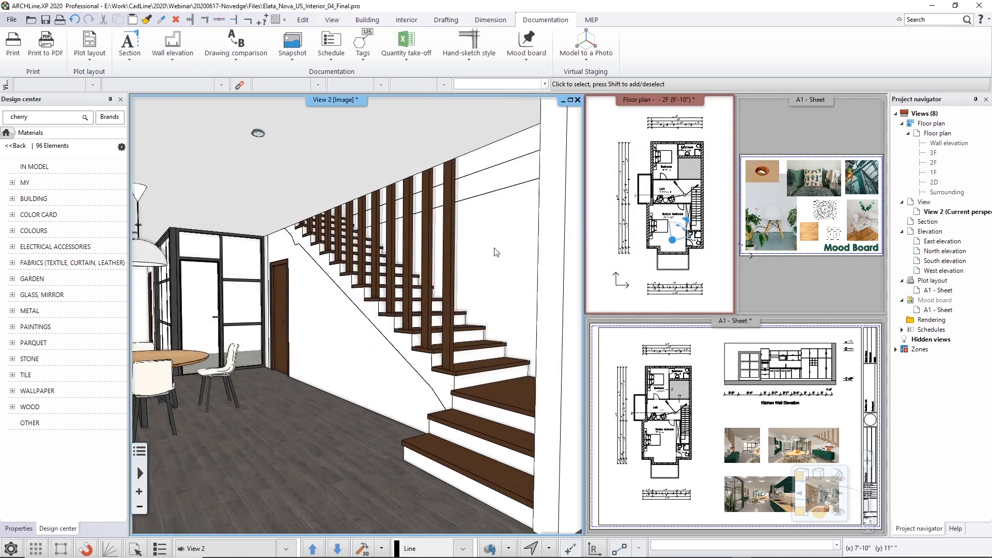
pyautogui.click(484, 230)
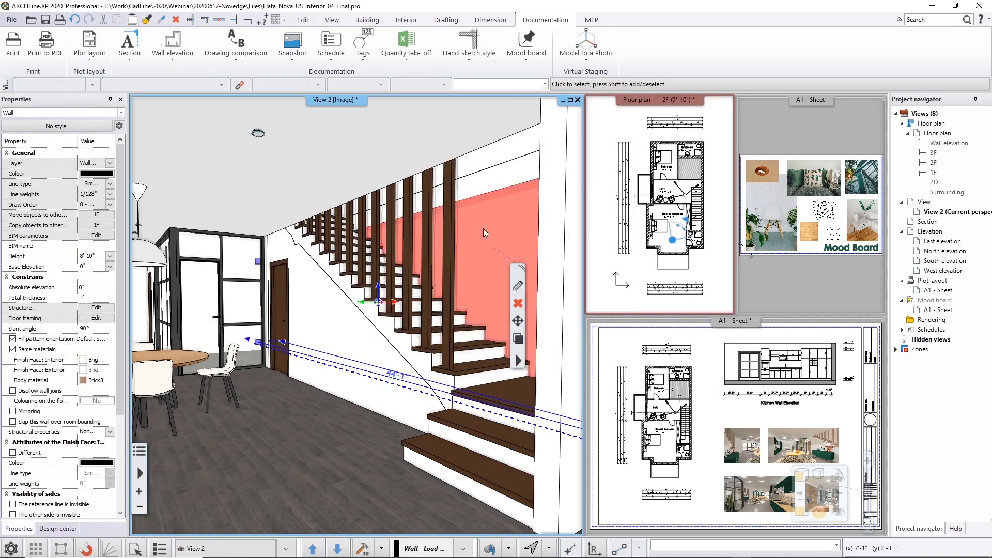
pyautogui.click(101, 238)
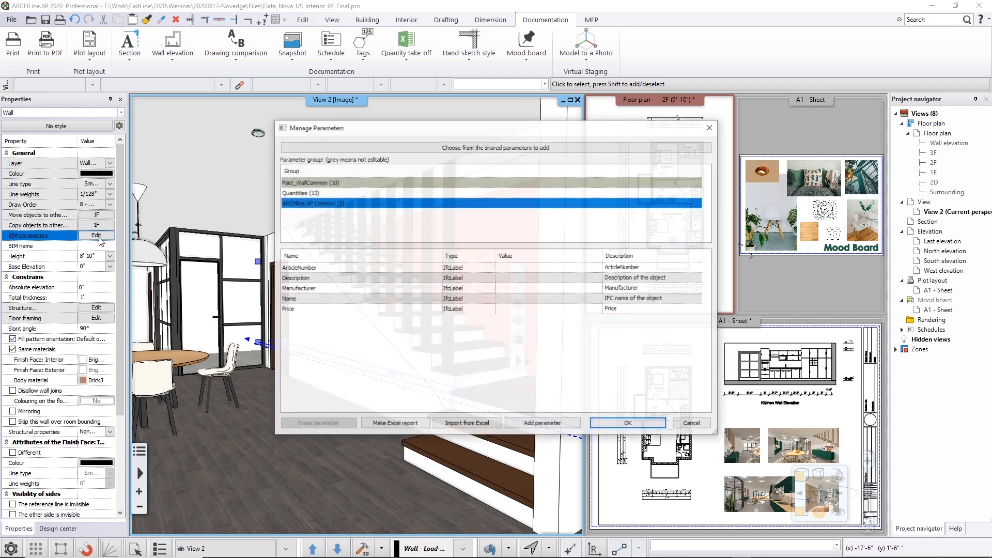
pyautogui.click(309, 182)
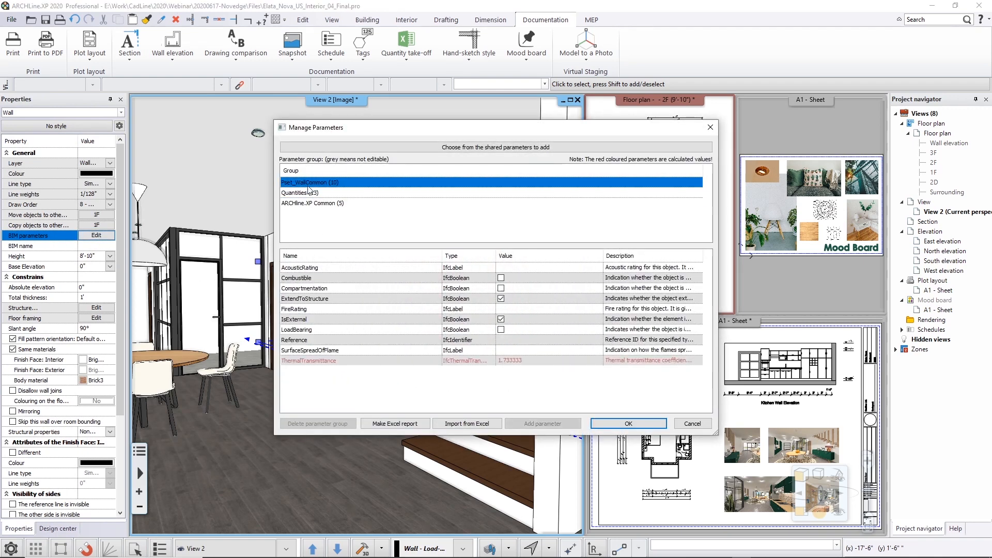
pyautogui.click(307, 194)
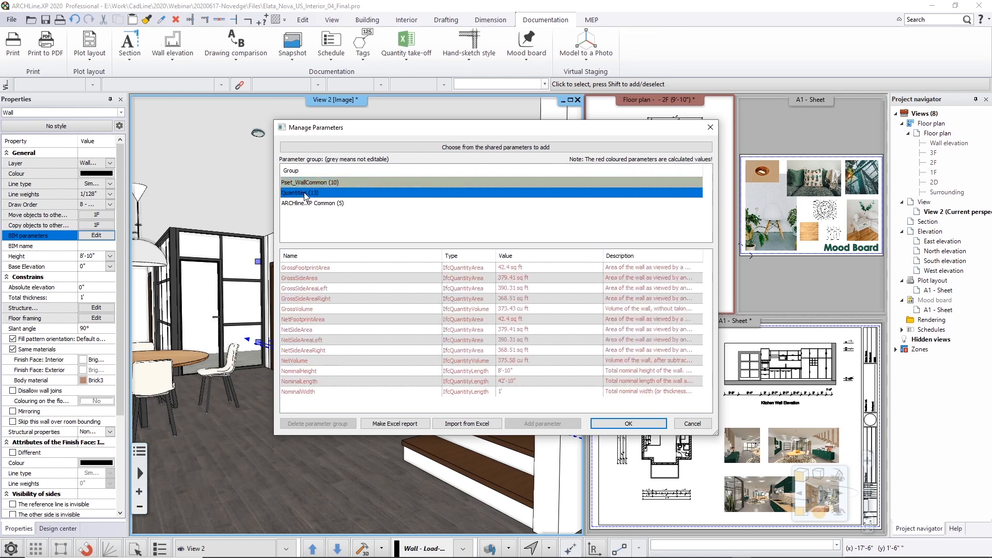
pyautogui.click(305, 204)
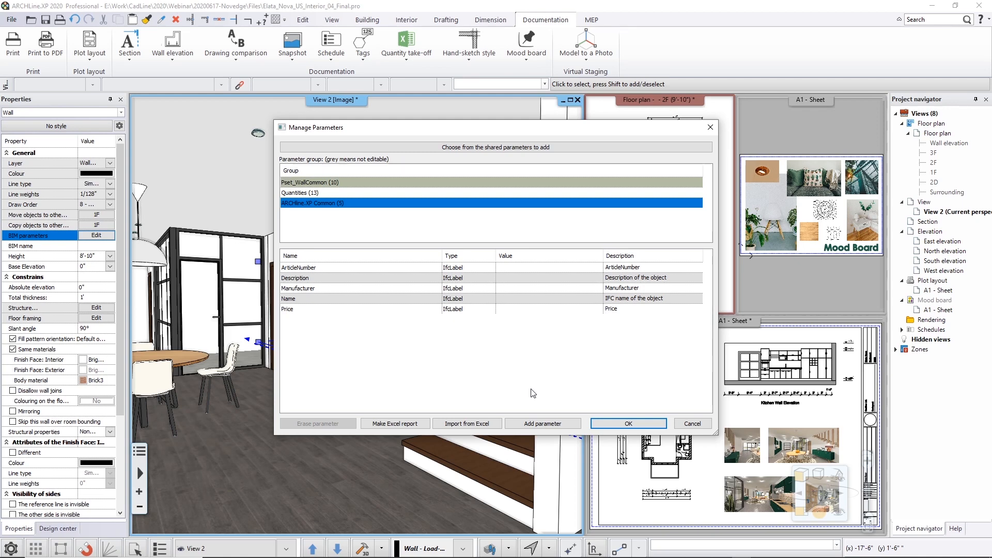
pyautogui.click(680, 426)
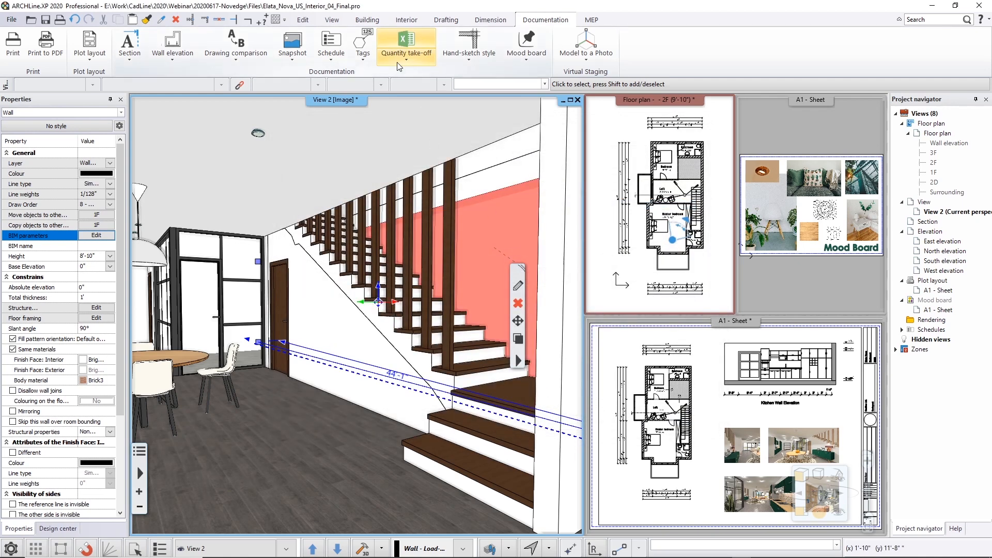
# Look through the quantity take-off list types and deselect the wall behind the staircase.
pyautogui.click(406, 47)
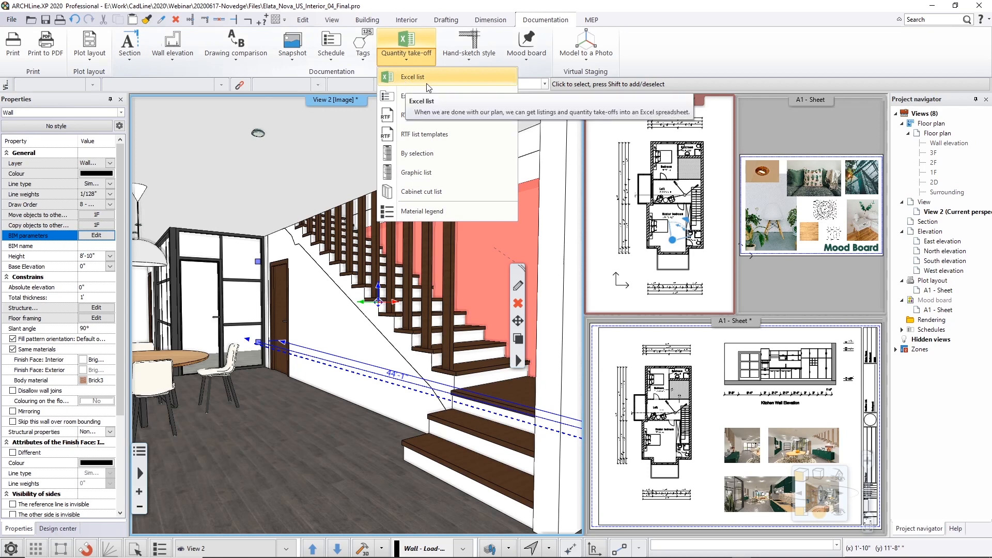
pyautogui.click(698, 48)
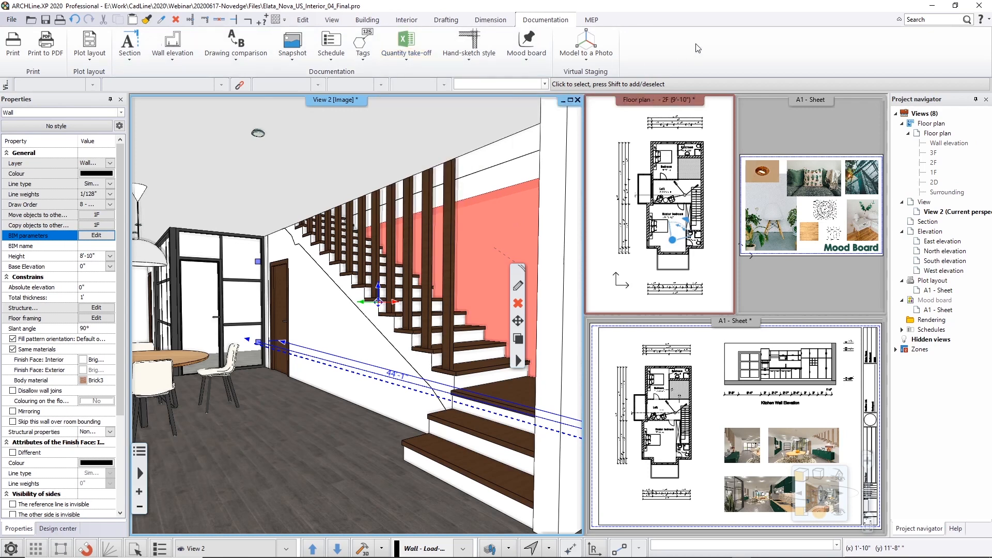
pyautogui.press('Escape')
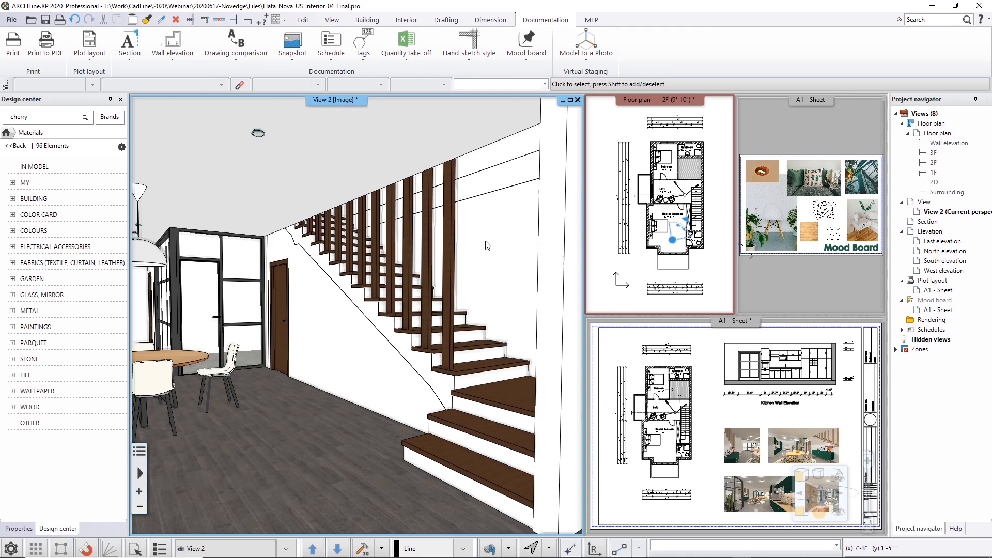
# Turn the 3D view towards the dining table and swap the Mood Board sheet into the main view area.
pyautogui.moveTo(475, 259); pyautogui.dragTo(399, 271, button='middle')
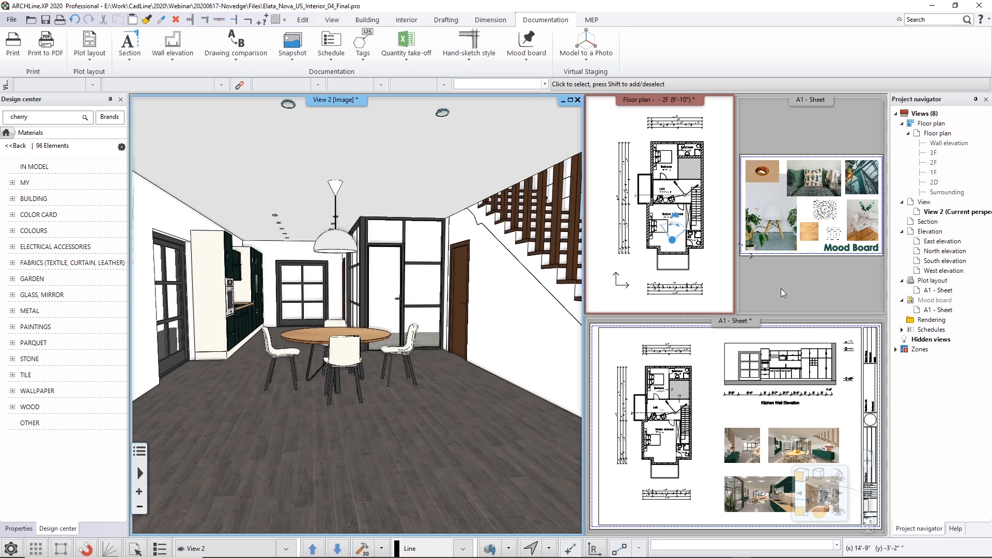
pyautogui.click(783, 305)
pyautogui.click(804, 509)
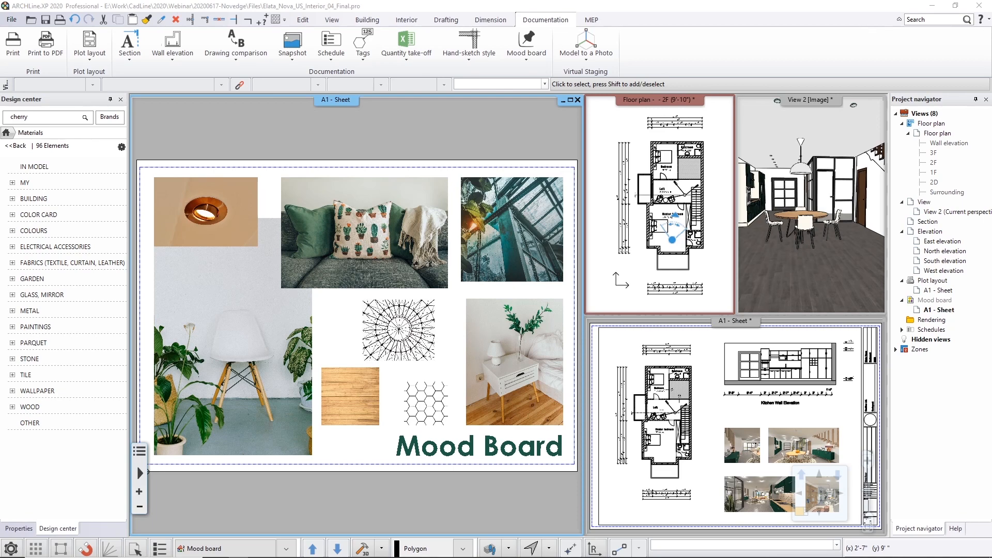
# Switch to the browser and open the Preliminary Interior Design Course from the Workshops page on archlinexp.com.
pyautogui.moveTo(991, 135); pyautogui.dragTo(397, 1)
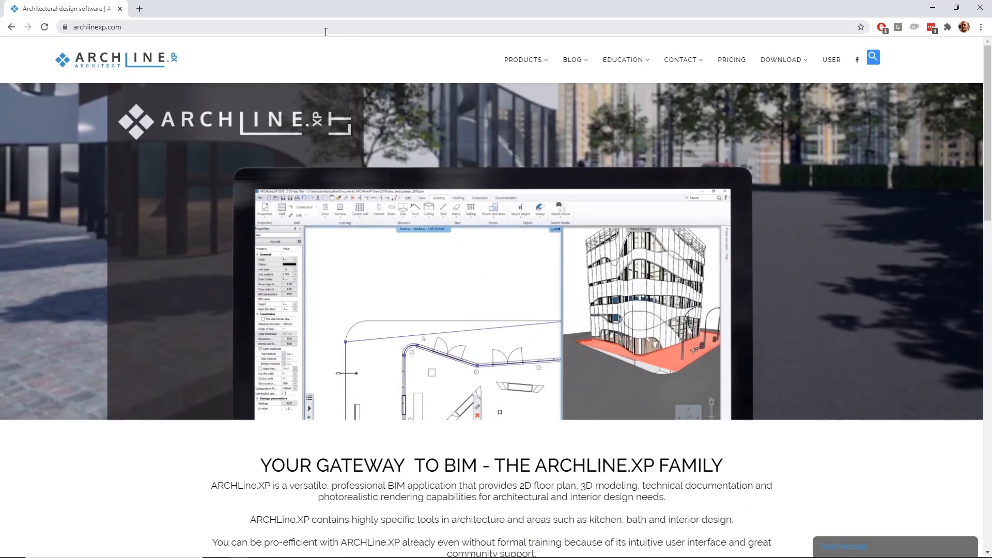
pyautogui.moveTo(621, 72)
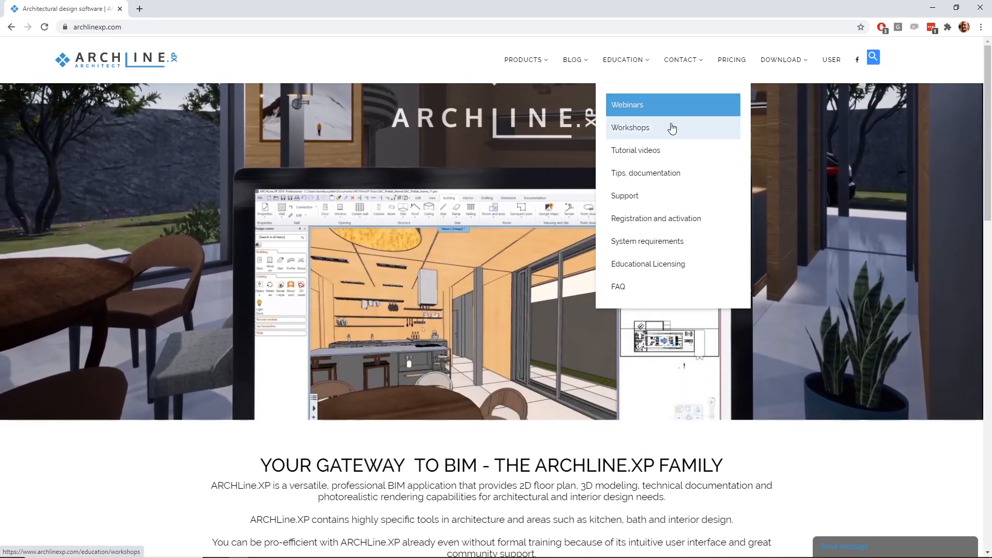
pyautogui.click(672, 127)
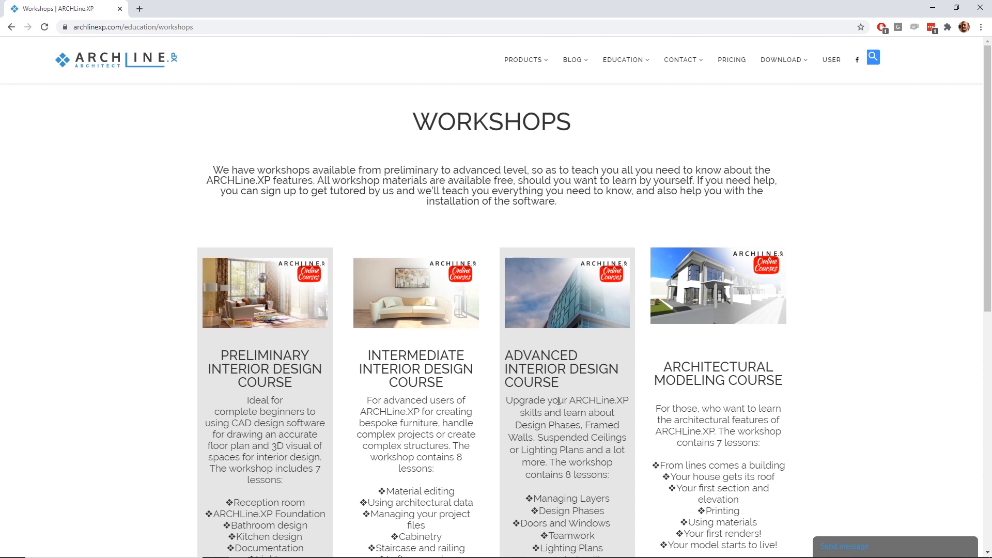
pyautogui.scroll(-2, 558, 401)
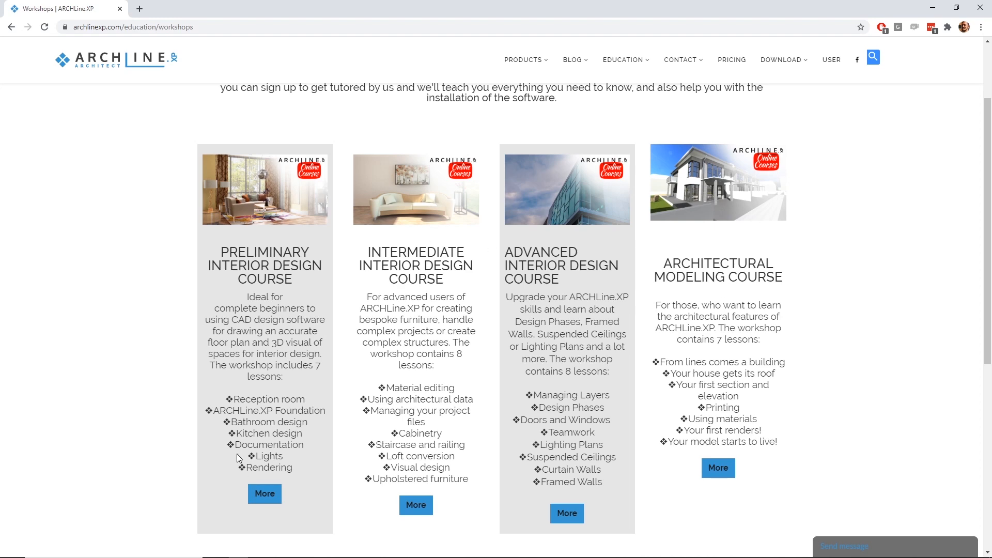
pyautogui.click(262, 494)
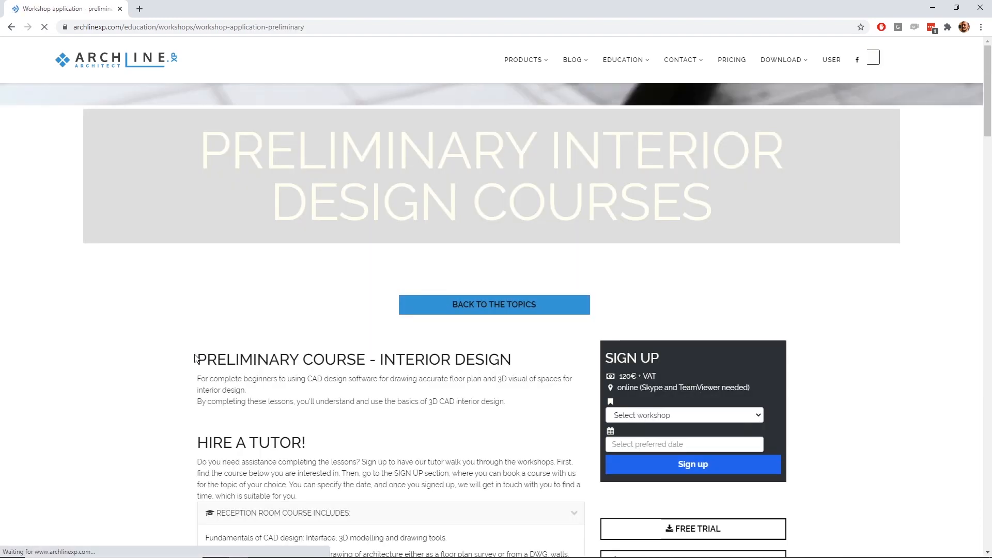
# Examine the preliminary course page, including the lesson contents, sign-up section, downloads and course videos.
pyautogui.scroll(-2, 222, 344)
pyautogui.scroll(-5, 221, 343)
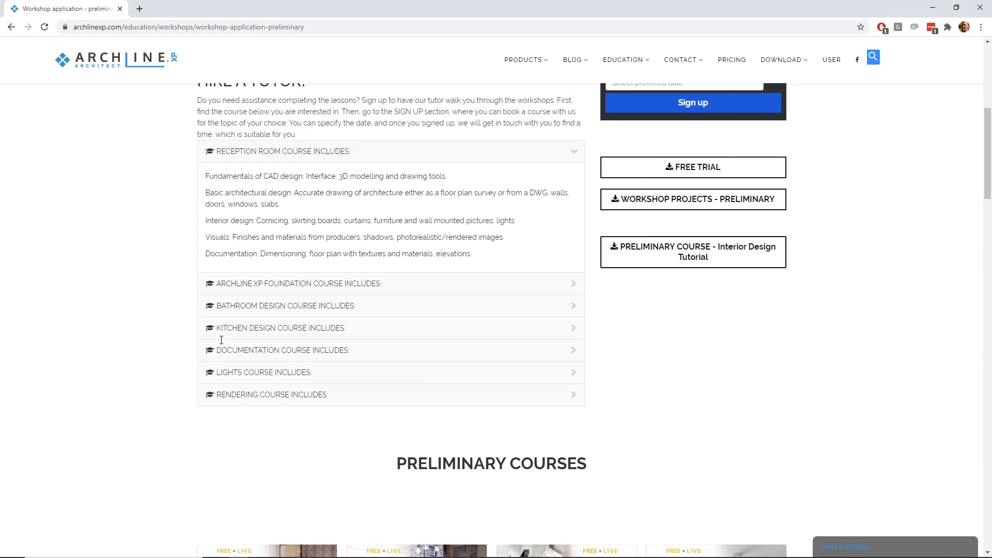
pyautogui.scroll(-5, 397, 336)
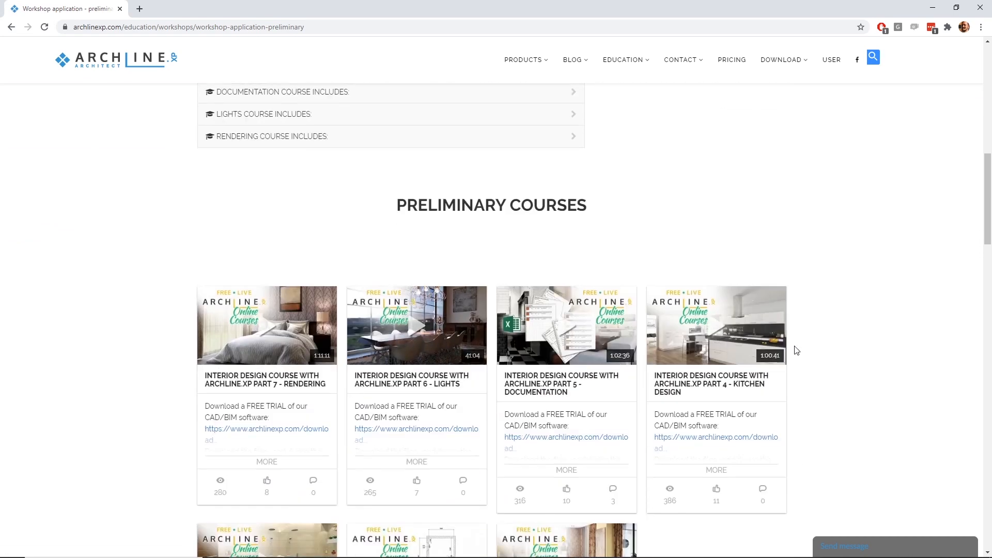
pyautogui.scroll(-3, 737, 382)
pyautogui.scroll(-2, 734, 391)
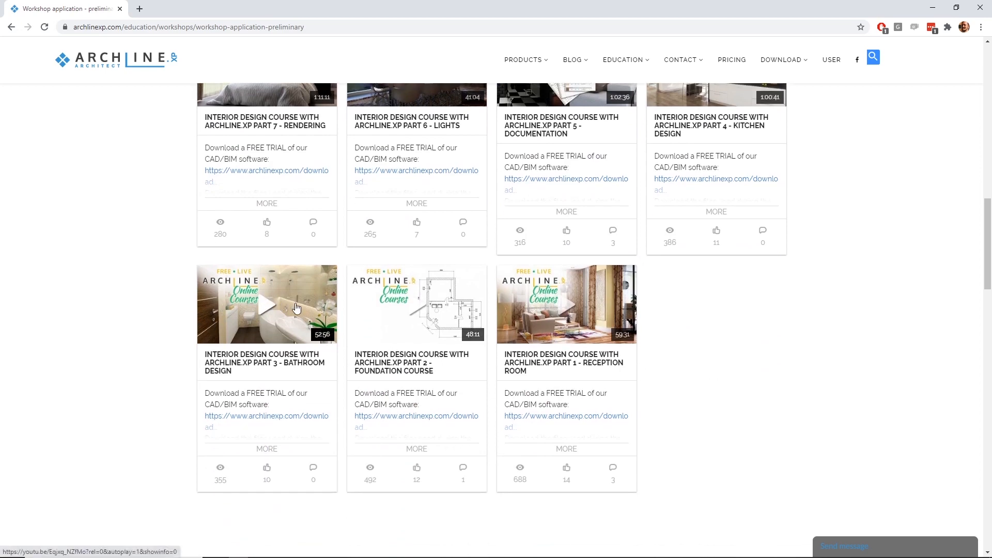
pyautogui.scroll(8, 296, 308)
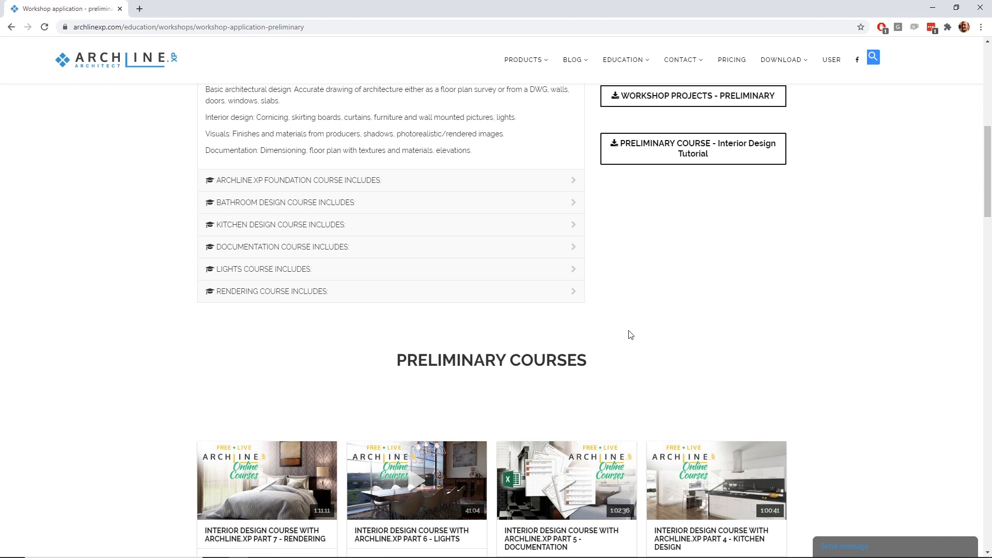
pyautogui.scroll(2, 632, 334)
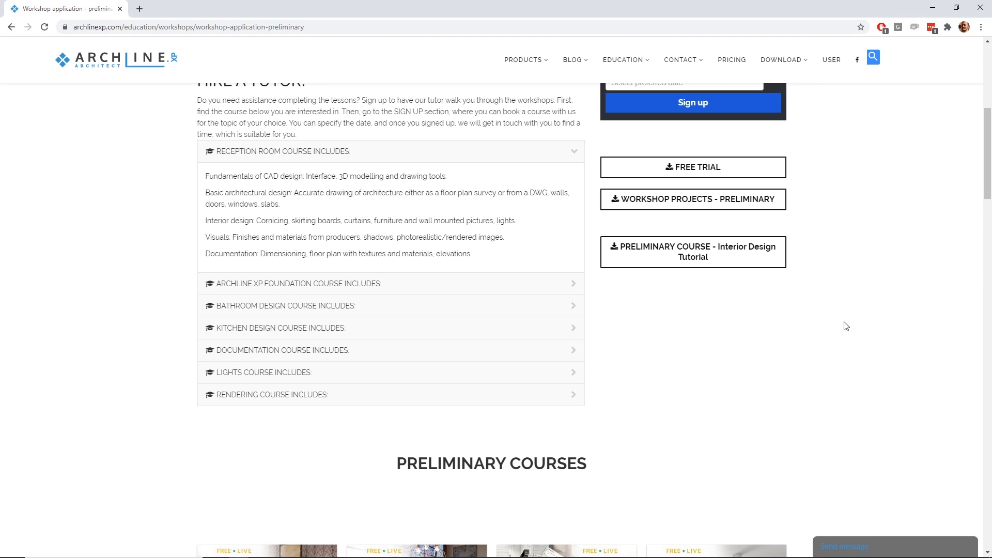
pyautogui.scroll(4, 846, 326)
pyautogui.scroll(-2, 846, 326)
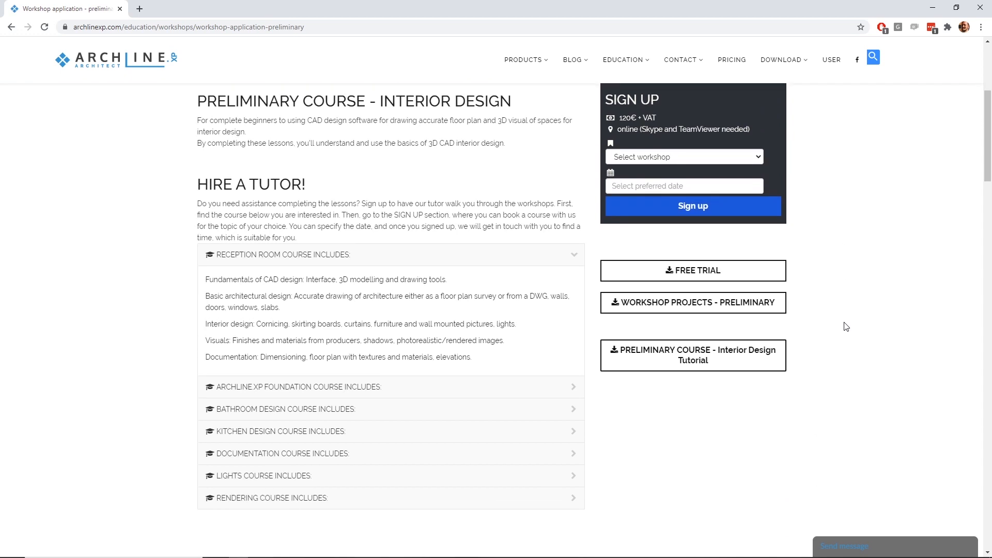
pyautogui.scroll(-1, 844, 321)
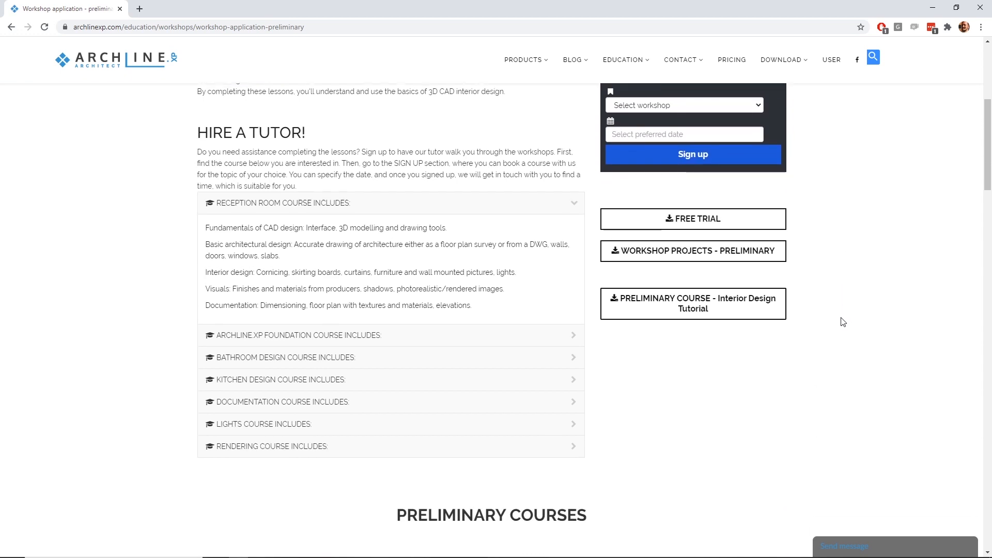
pyautogui.scroll(-1, 839, 326)
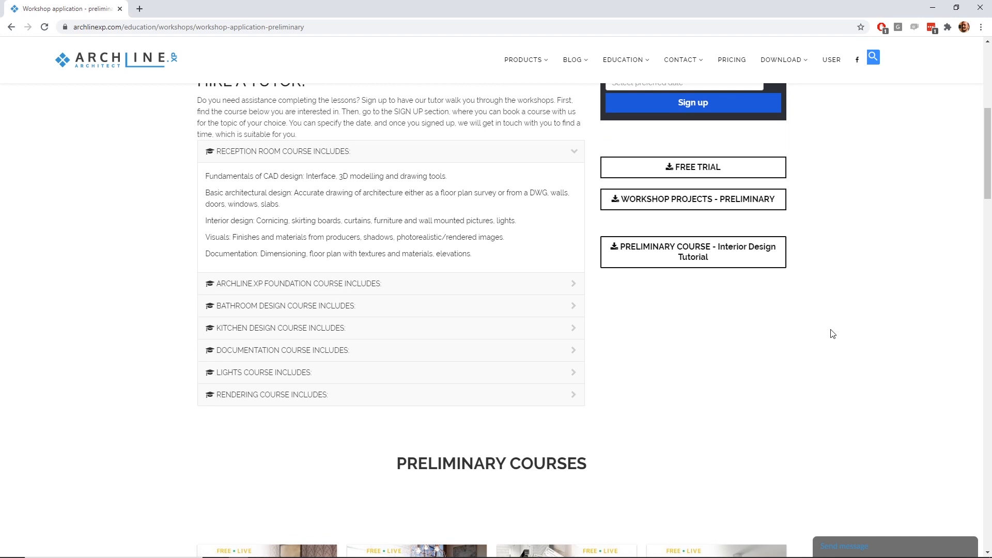
pyautogui.scroll(-4, 826, 336)
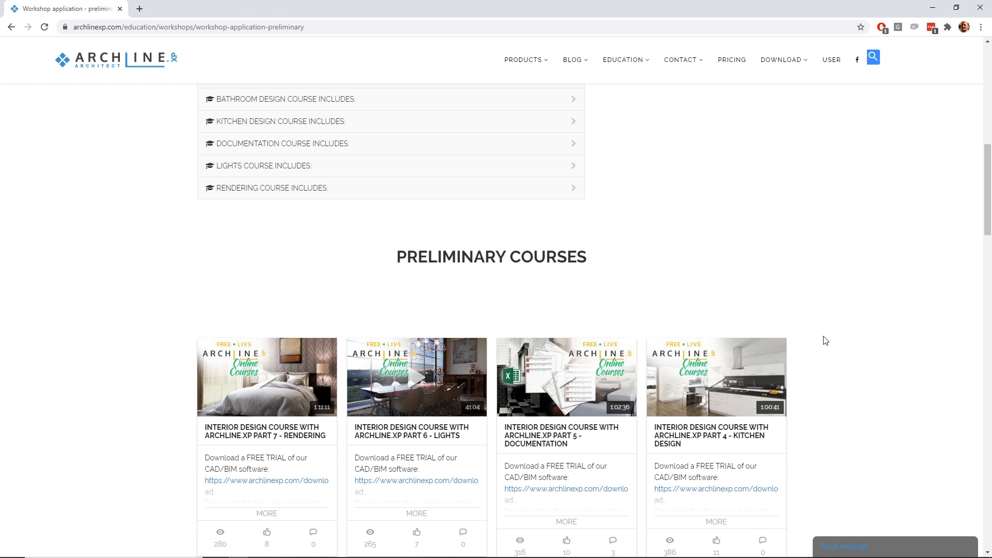
# Return to ARCHLine.XP and swap the 2F floor plan into the main view area.
pyautogui.click(936, 10)
pyautogui.click(622, 232)
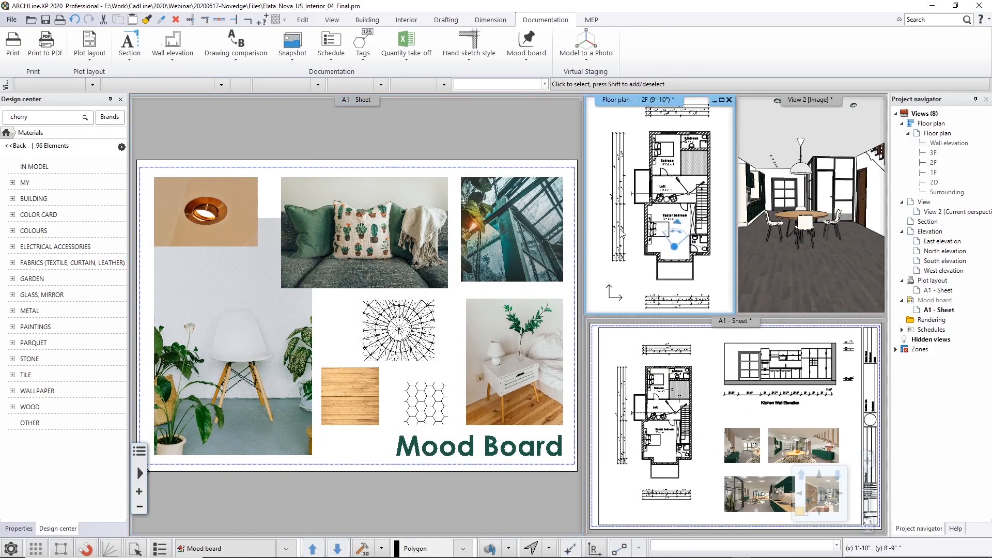
pyautogui.click(800, 513)
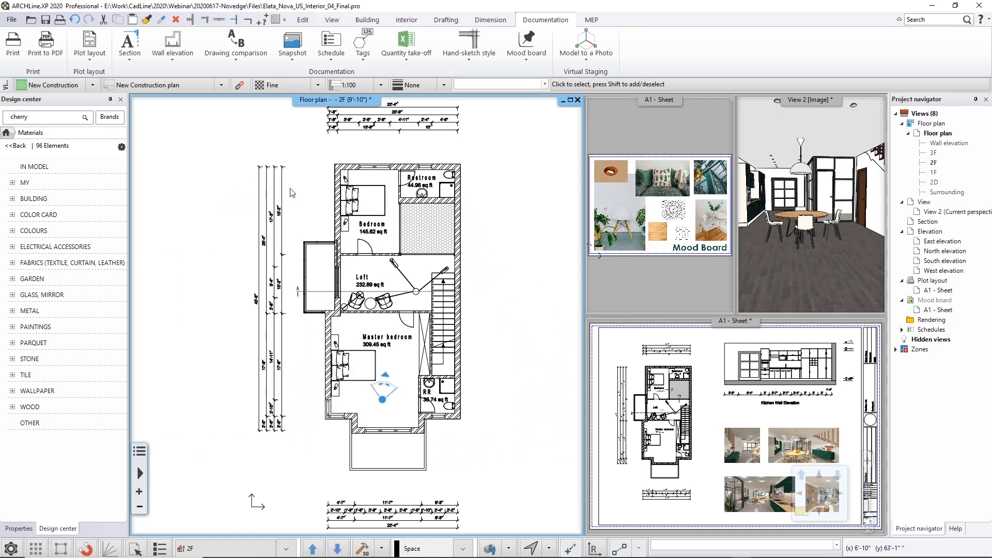
# Set the text colour of the outermost overall dimension above the floor plan to grey (Index: 8).
pyautogui.scroll(5, 292, 193)
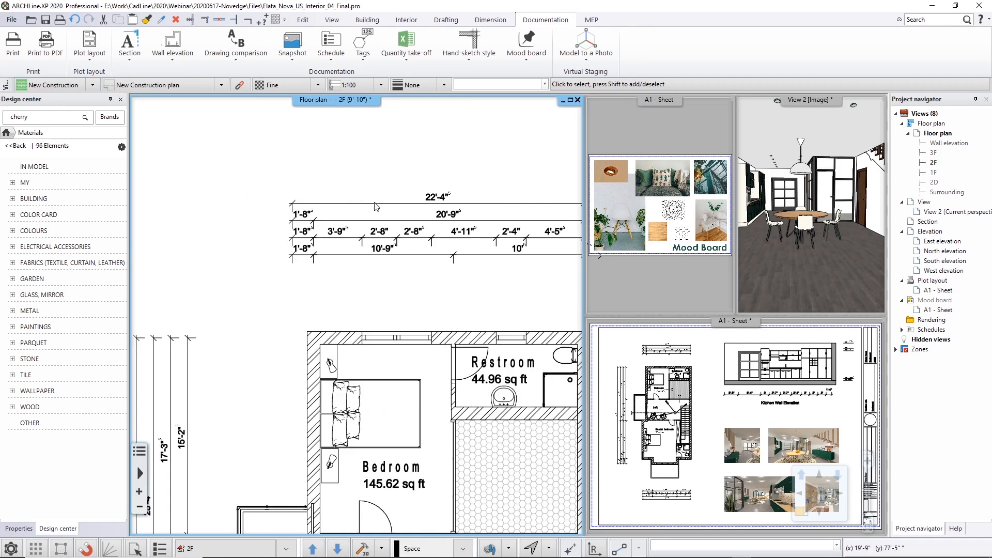
pyautogui.click(376, 205)
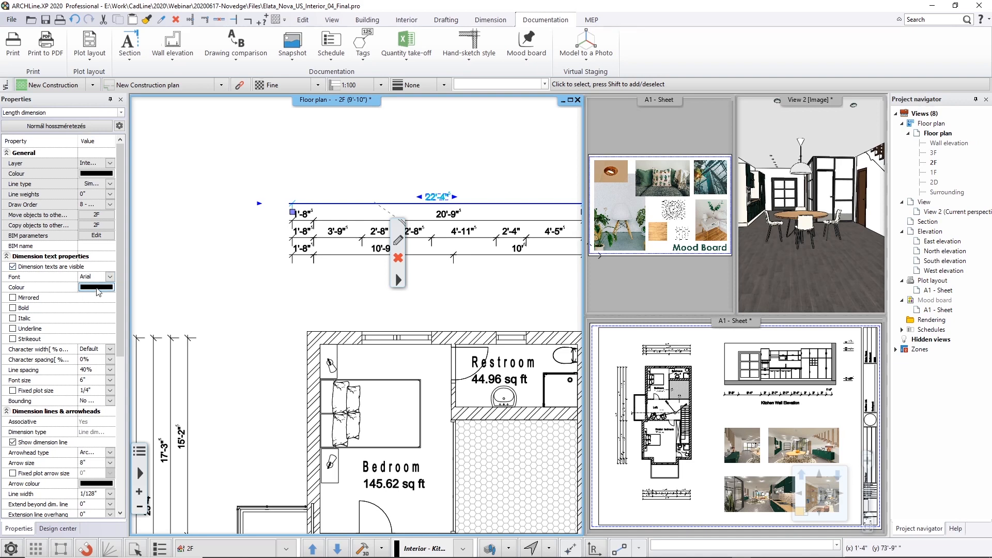
pyautogui.click(96, 287)
pyautogui.click(502, 218)
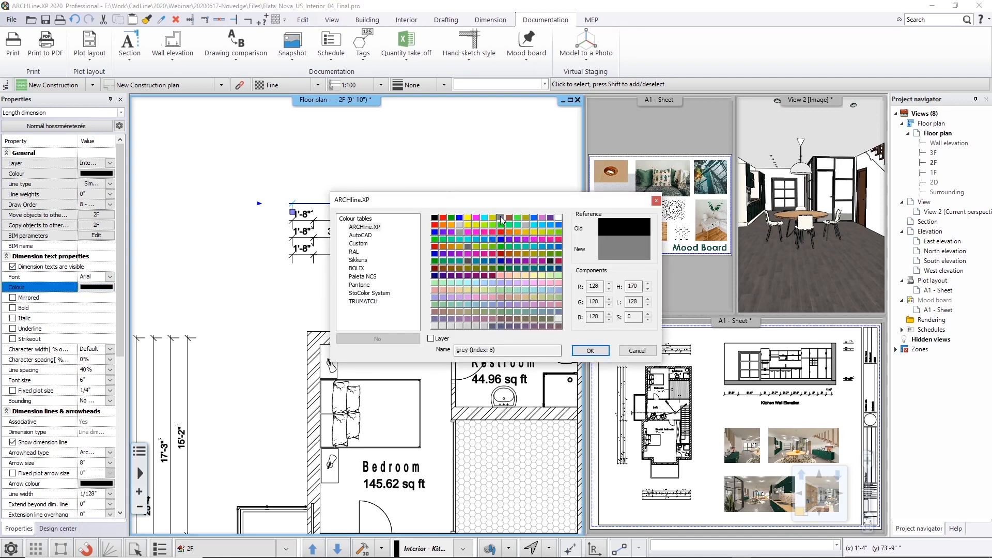
pyautogui.click(590, 351)
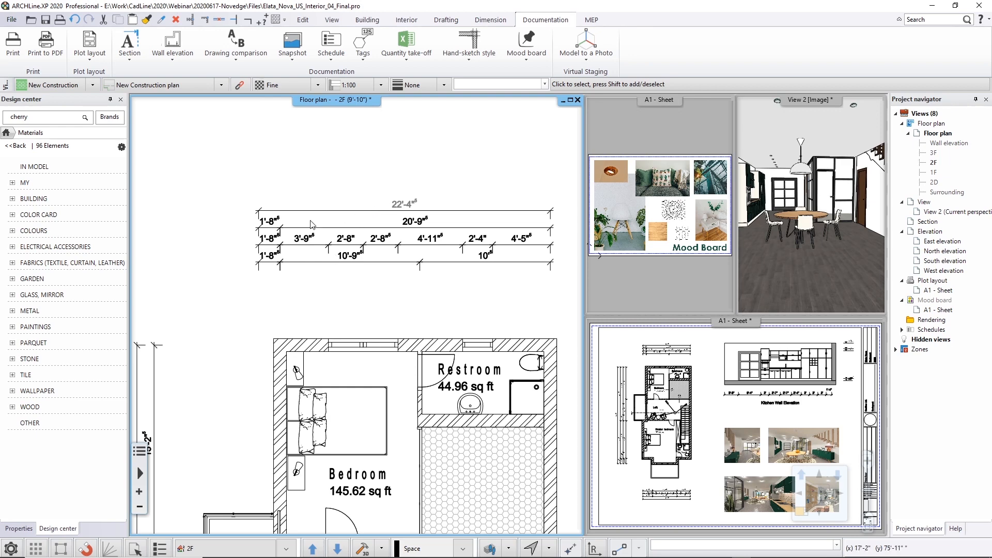
# Review the available length dimension styles for the overall dimension above the plan and deselect it without changing its style.
pyautogui.moveTo(311, 274); pyautogui.dragTo(384, 199, button='middle')
pyautogui.moveTo(332, 252)
pyautogui.mouseDown(button='middle')
pyautogui.moveTo(361, 228)
pyautogui.moveTo(334, 255)
pyautogui.mouseUp(button='middle')
pyautogui.moveTo(411, 321); pyautogui.dragTo(311, 214, button='middle')
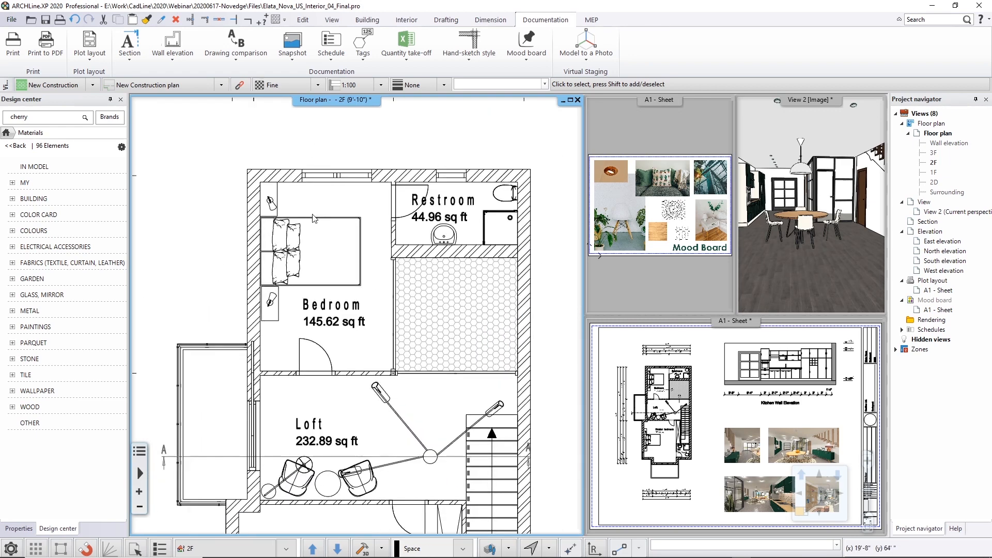
pyautogui.scroll(-2, 320, 221)
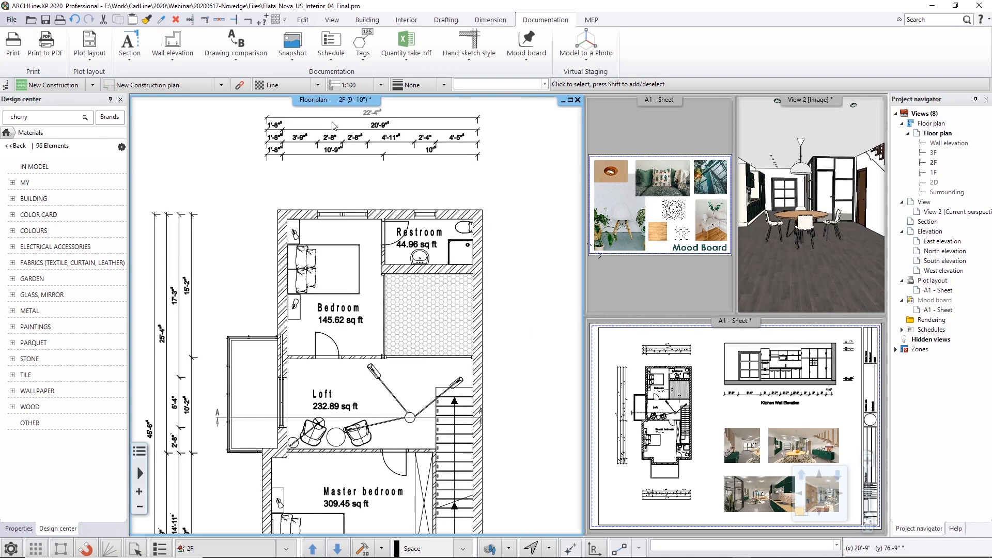
pyautogui.click(290, 119)
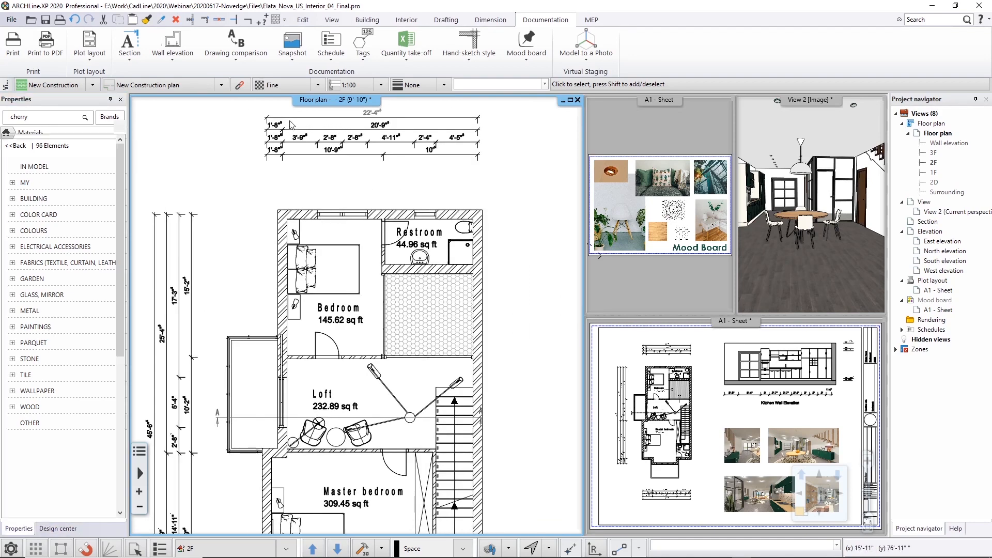
pyautogui.click(36, 129)
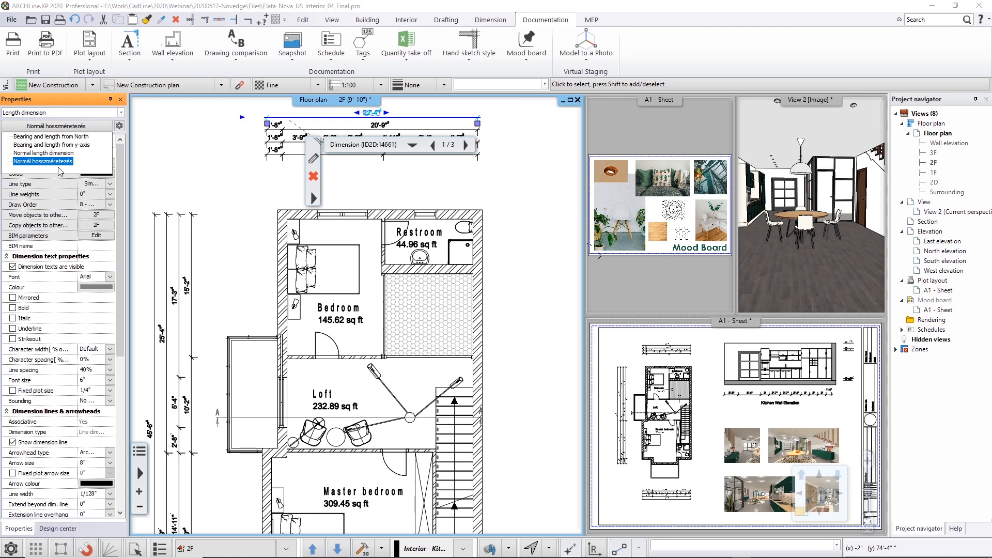
pyautogui.click(195, 148)
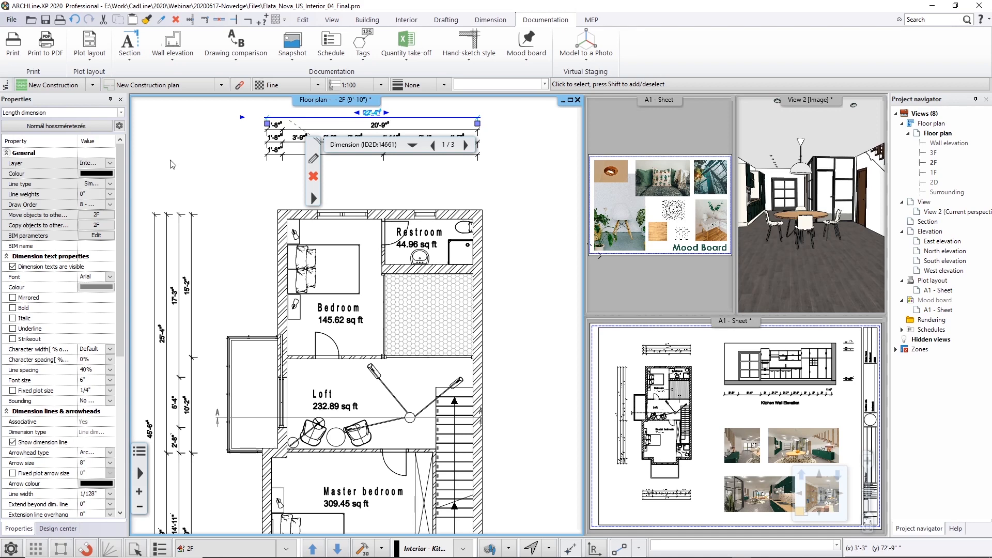
pyautogui.press('Escape')
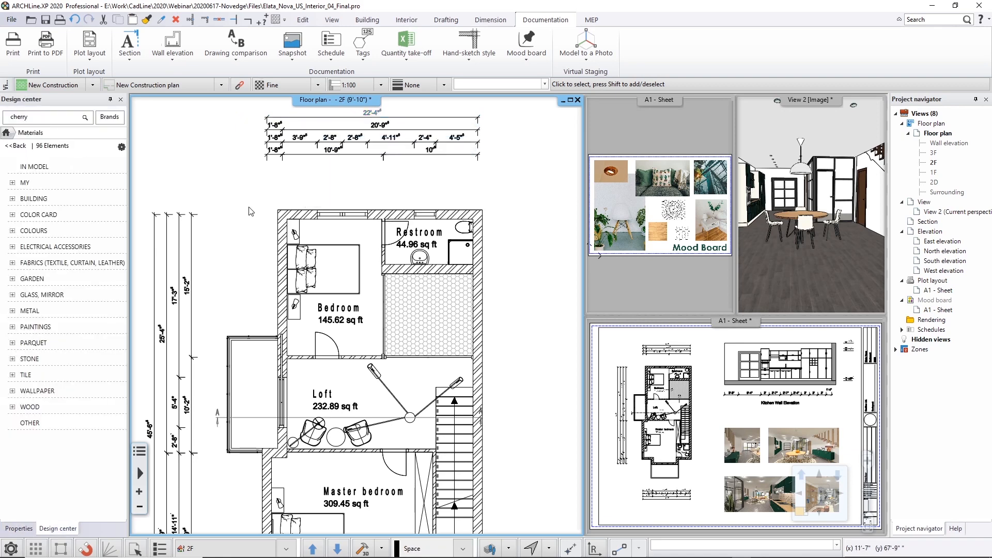
# Review the lighting plan symbol settings, including the symbol library for the ceiling lamp, and leave the settings without changes.
pyautogui.click(407, 20)
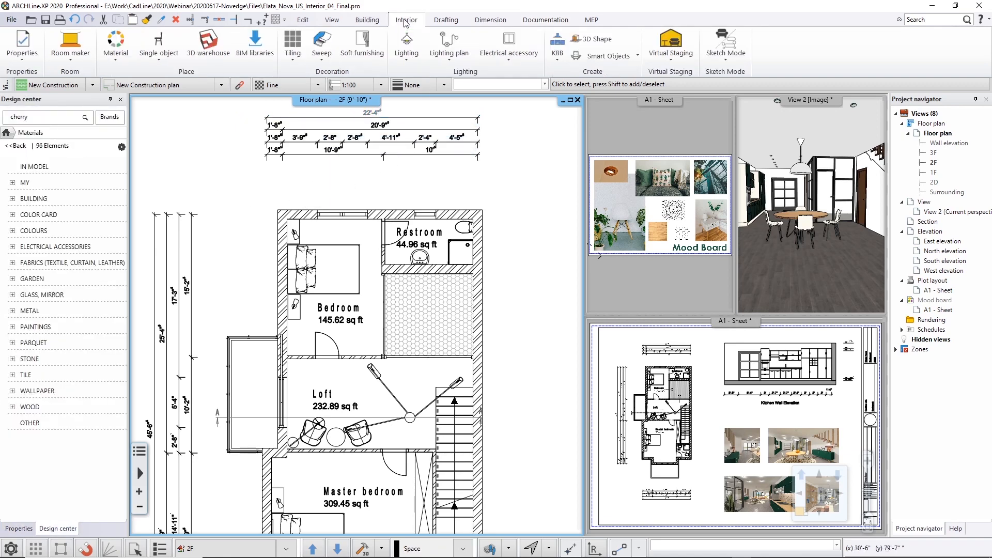
pyautogui.click(449, 56)
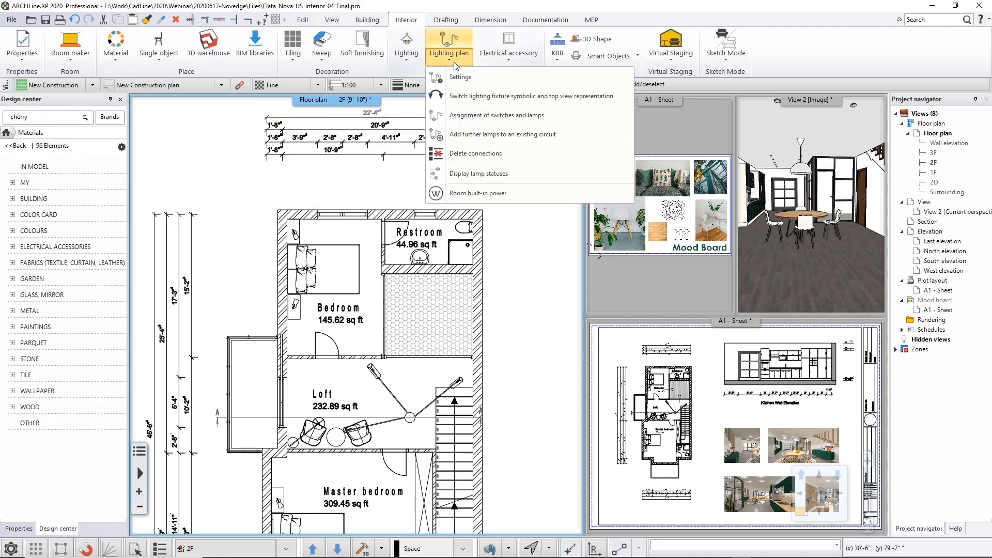
pyautogui.click(456, 78)
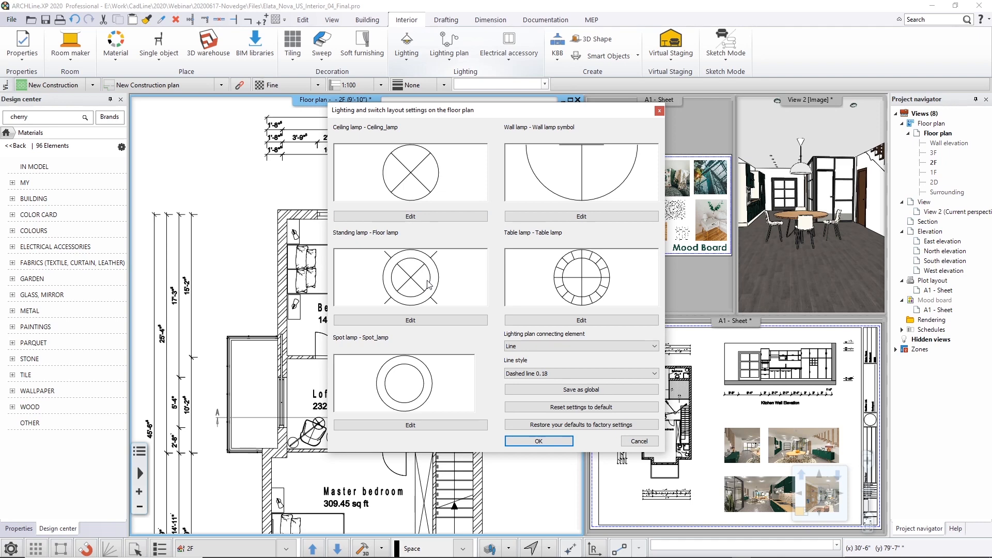
pyautogui.click(416, 217)
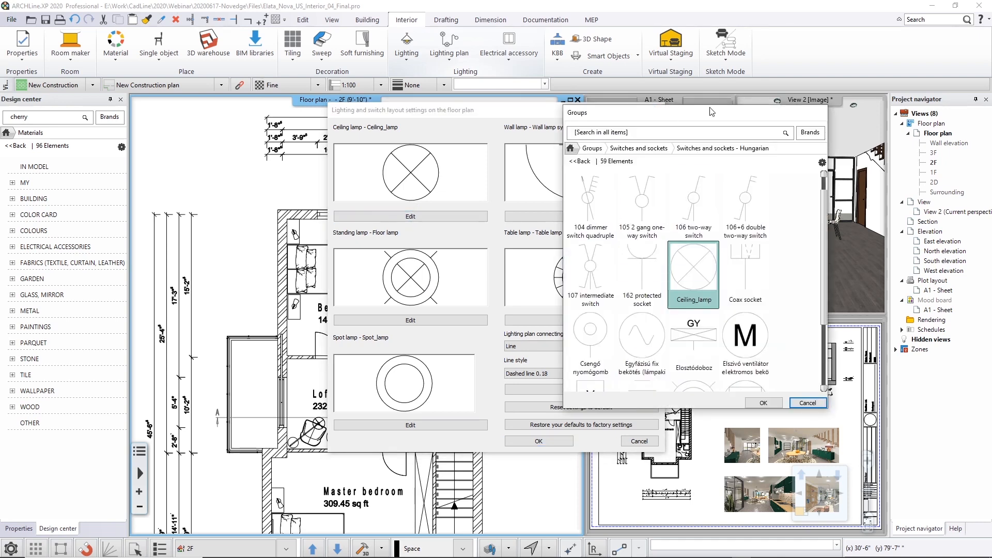
pyautogui.click(763, 403)
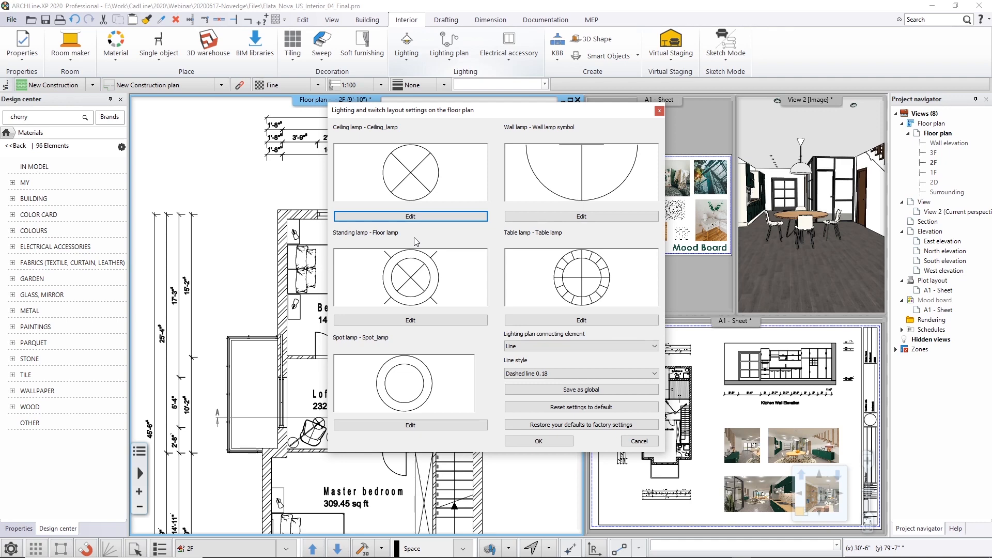
pyautogui.press('Escape')
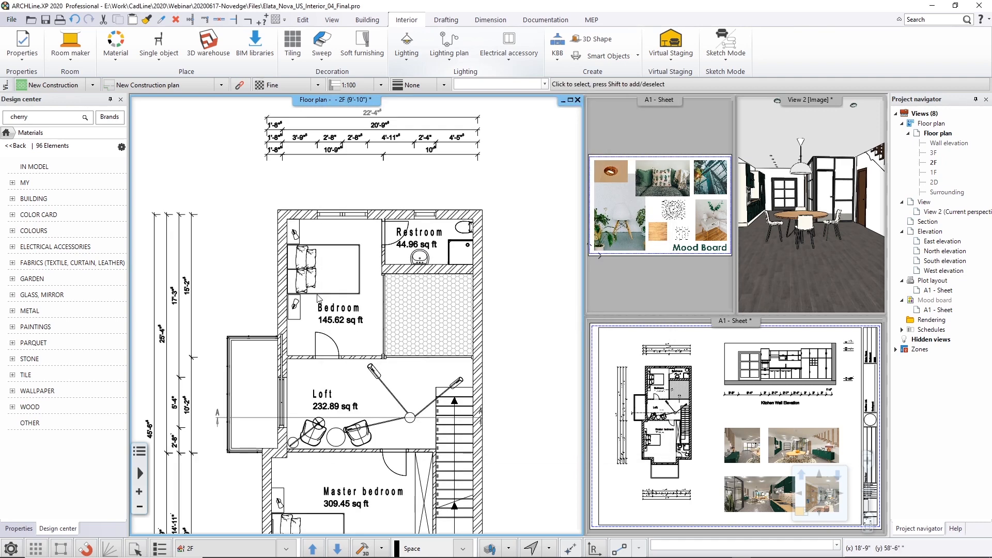
# On the 1F floor plan, draw a horizontal moulding along the stepped wall beside the bookshelf, with long runs of 11'-9" and 3'-3".
pyautogui.moveTo(339, 327); pyautogui.dragTo(339, 189, button='middle')
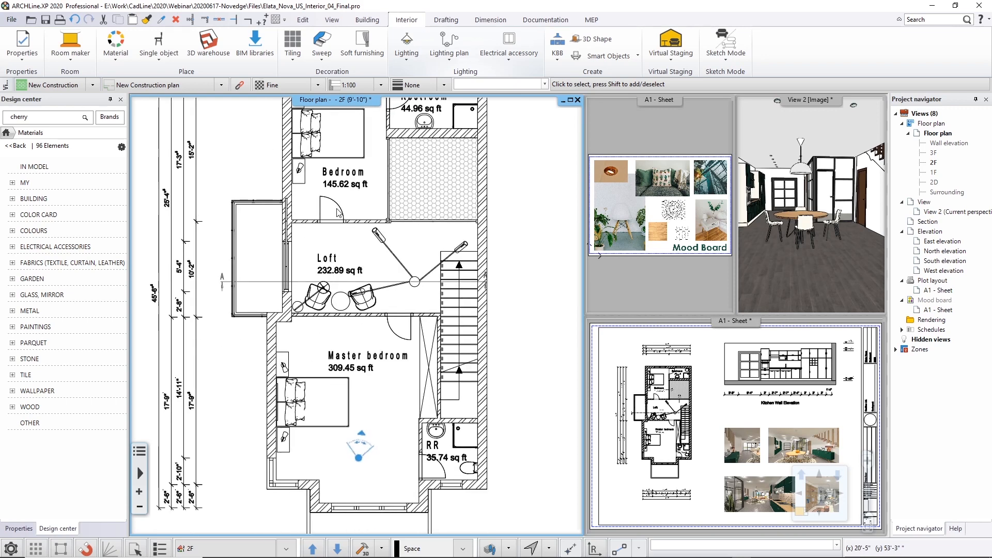
pyautogui.press('pagedown')
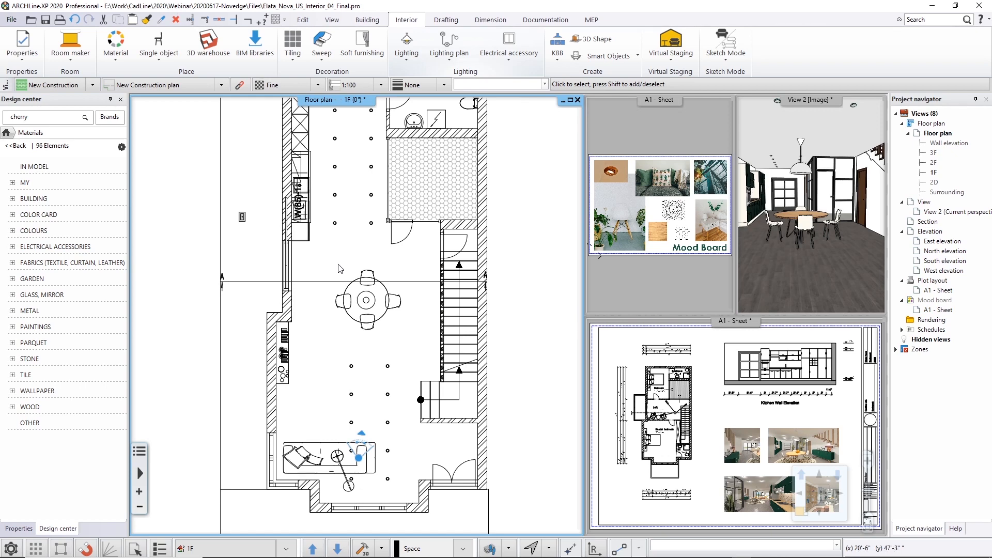
pyautogui.click(317, 63)
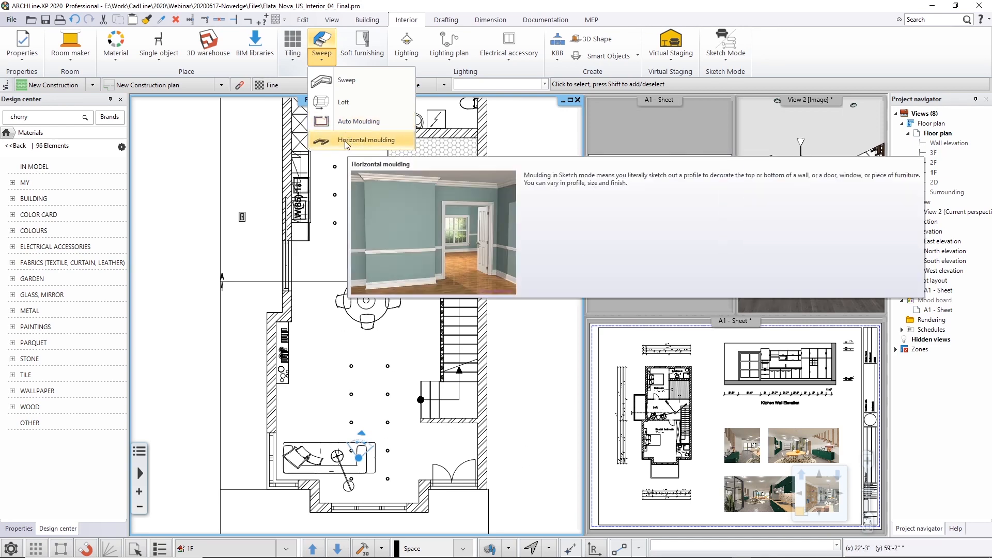
pyautogui.click(352, 141)
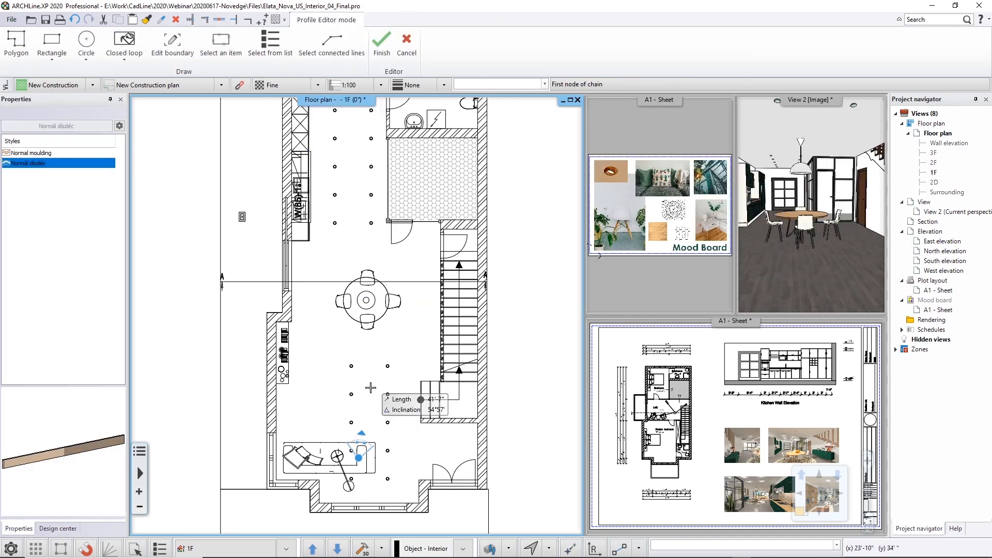
pyautogui.scroll(2, 268, 496)
pyautogui.click(282, 392)
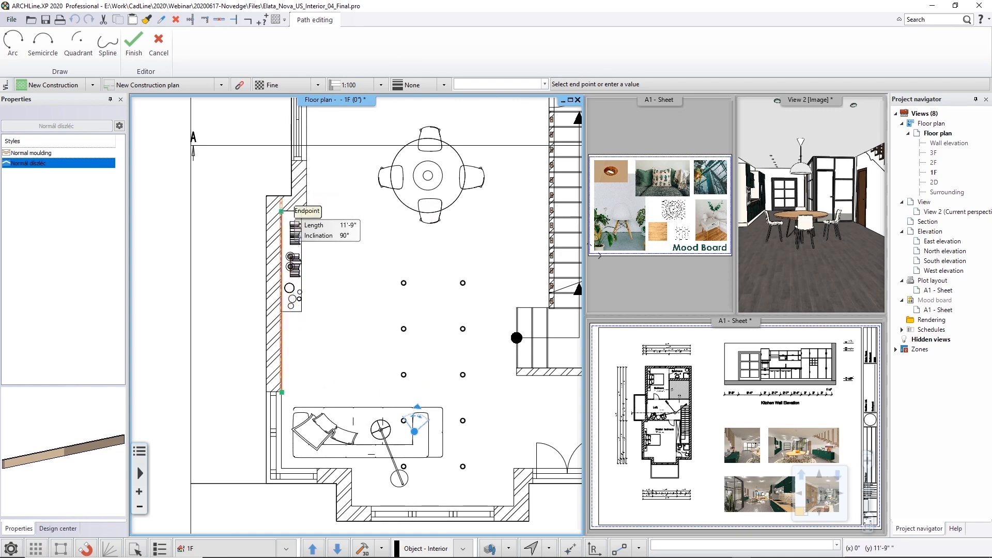
pyautogui.click(284, 211)
pyautogui.click(307, 211)
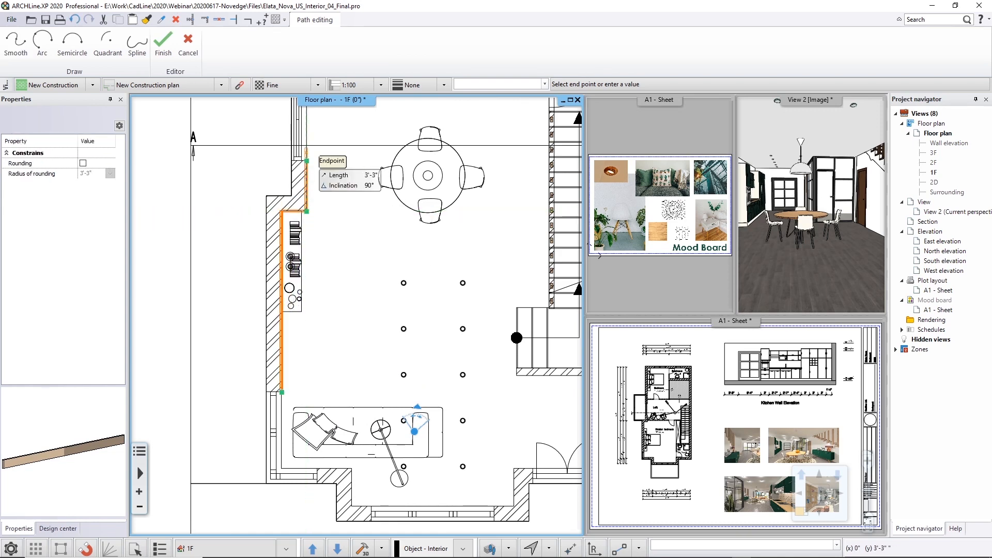
pyautogui.click(306, 161)
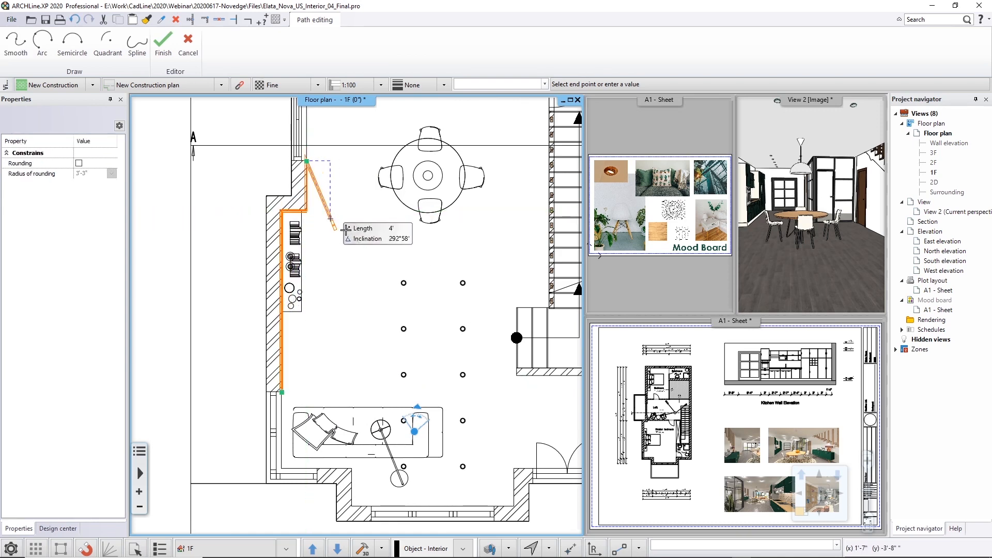
pyautogui.rightClick(321, 203)
# Edit the new wall moulding, try the Rectangle Simple section profile and view its profile parameters without editing them.
pyautogui.click(309, 191)
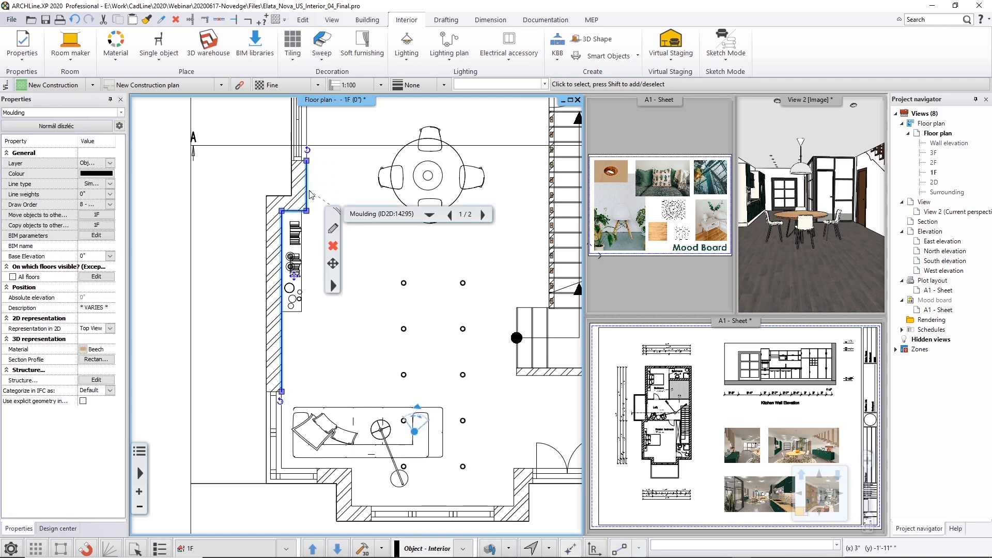
pyautogui.click(332, 228)
pyautogui.moveTo(410, 271); pyautogui.dragTo(304, 292)
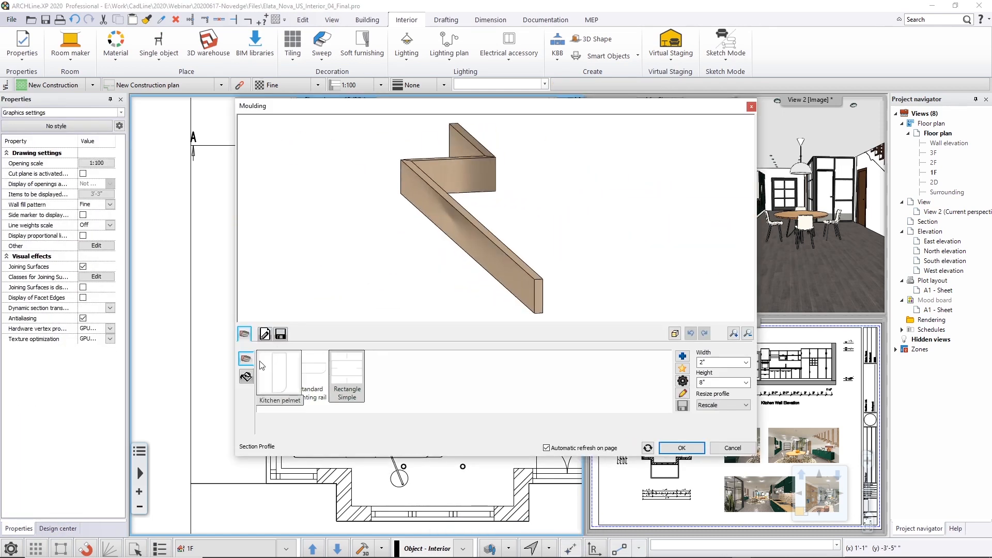
pyautogui.click(246, 376)
pyautogui.click(246, 358)
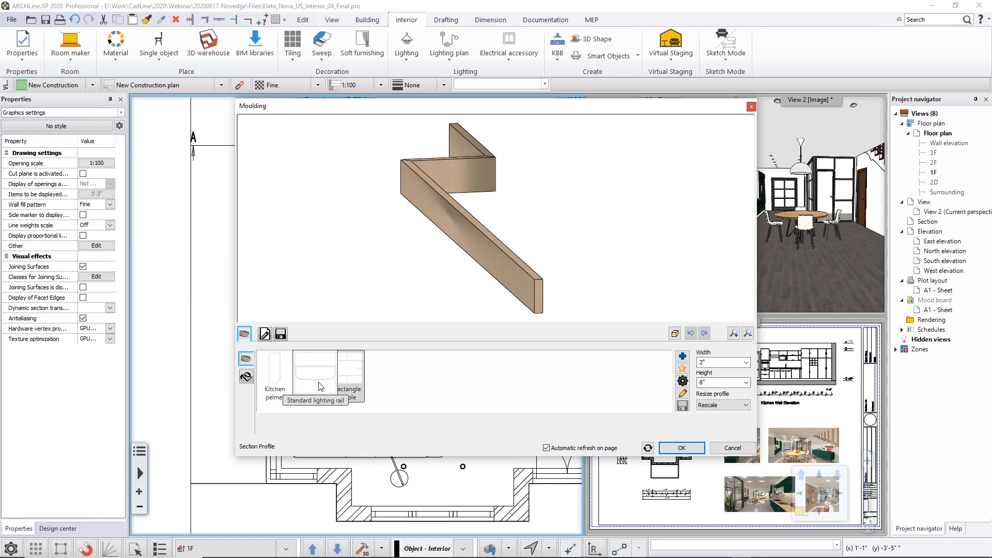
pyautogui.click(273, 377)
pyautogui.click(336, 386)
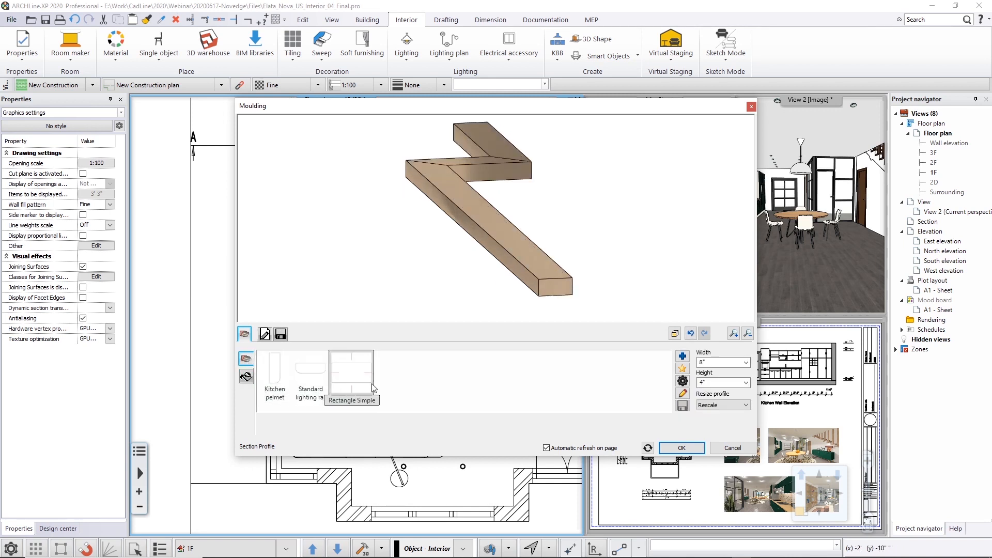
pyautogui.click(683, 390)
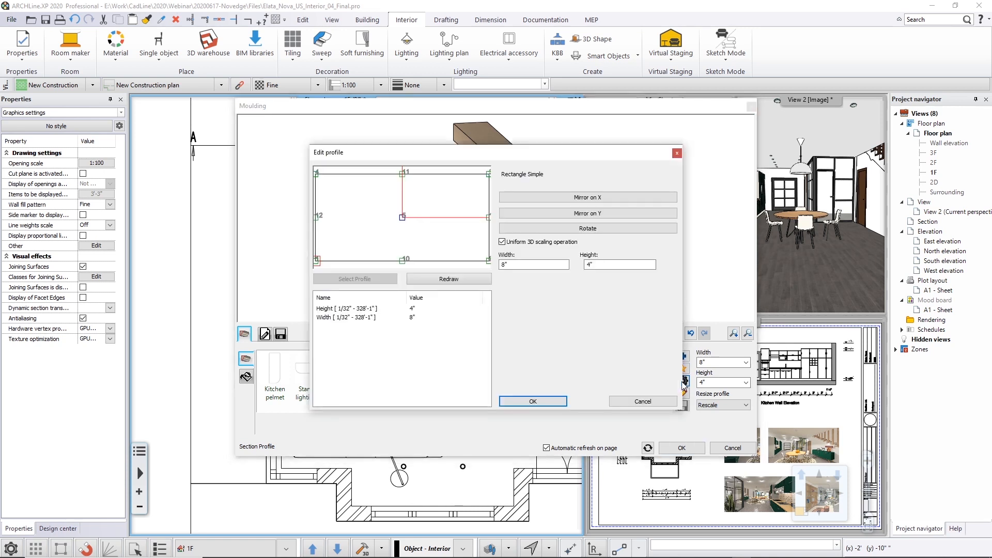
pyautogui.click(653, 401)
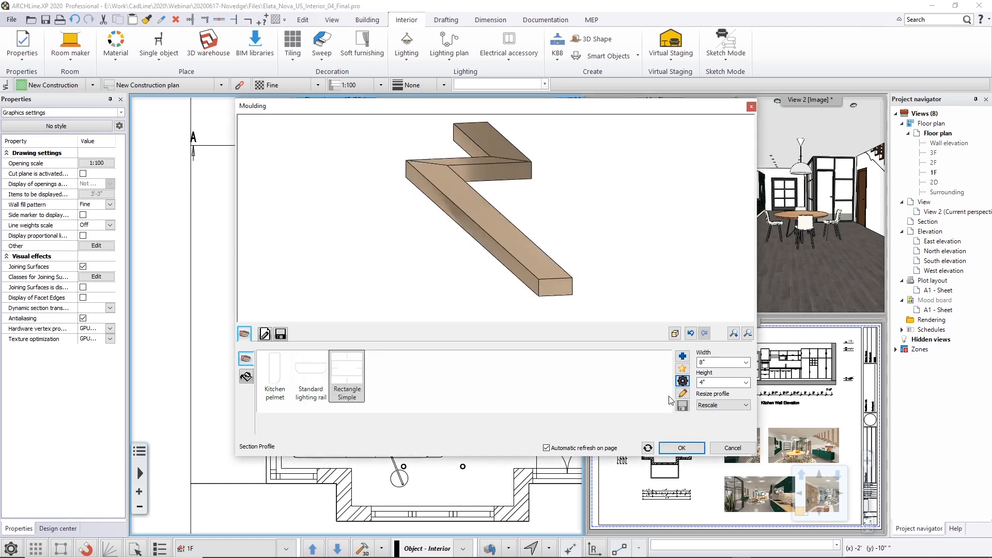
# Search the section profile library for "px" and for "plinth".
pyautogui.click(683, 356)
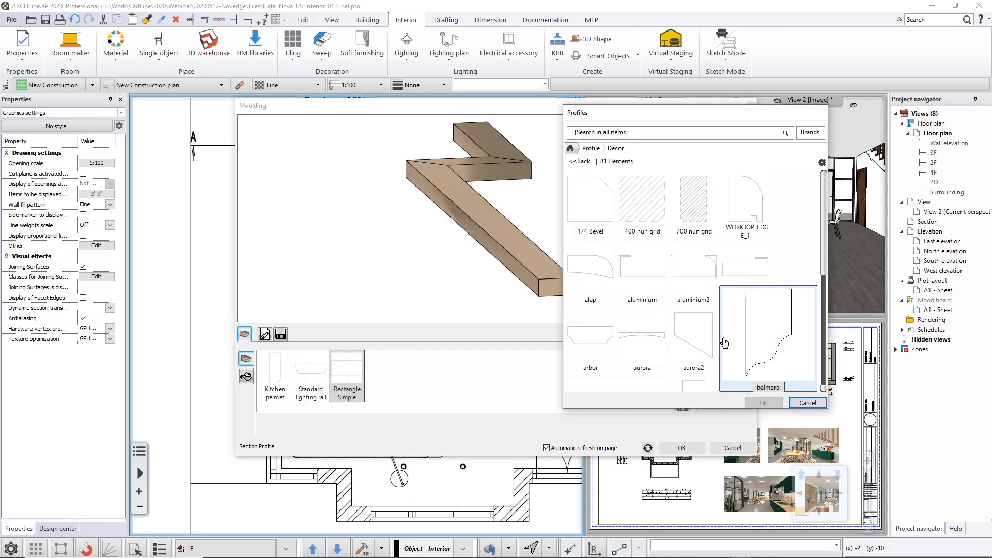
pyautogui.click(593, 150)
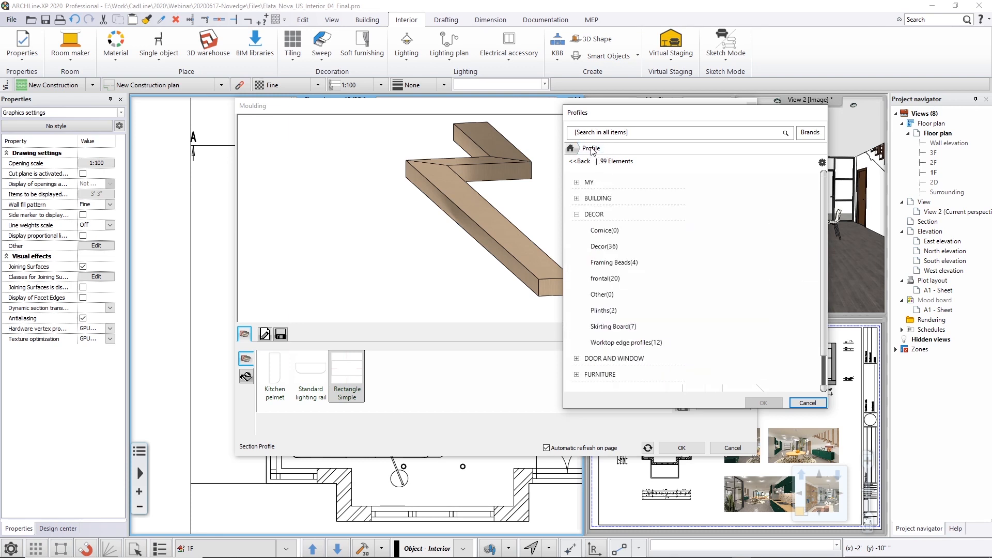
pyautogui.click(603, 135)
pyautogui.press('Return')
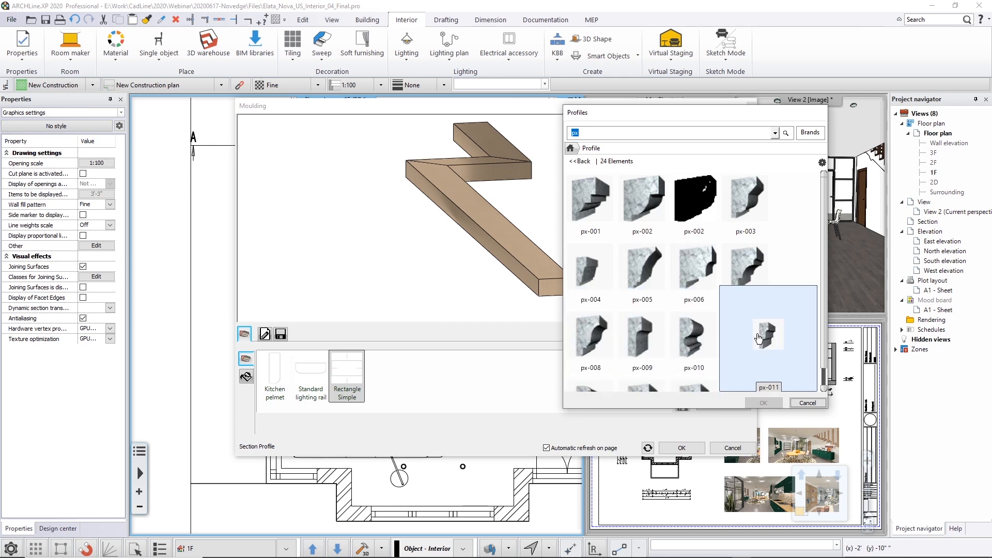
pyautogui.click(740, 324)
pyautogui.write('p')
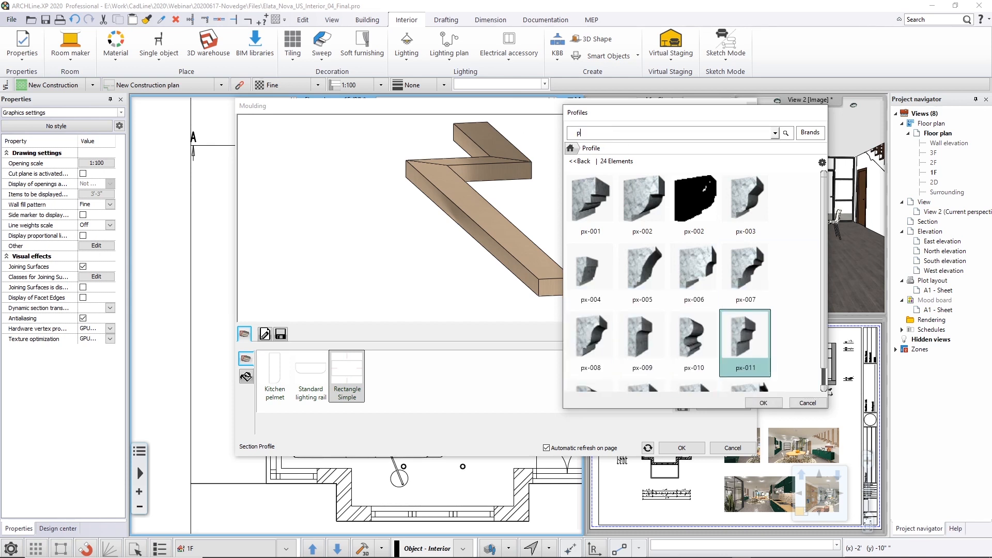
pyautogui.write('linth')
pyautogui.press('Return')
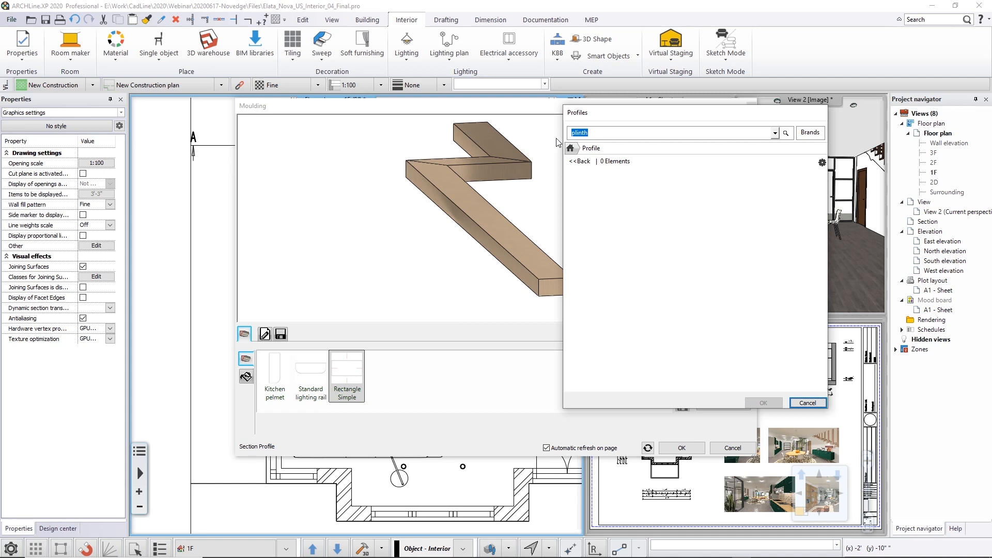
# Search the profile library for "px" and apply the px-011 profile to the moulding.
pyautogui.click(575, 151)
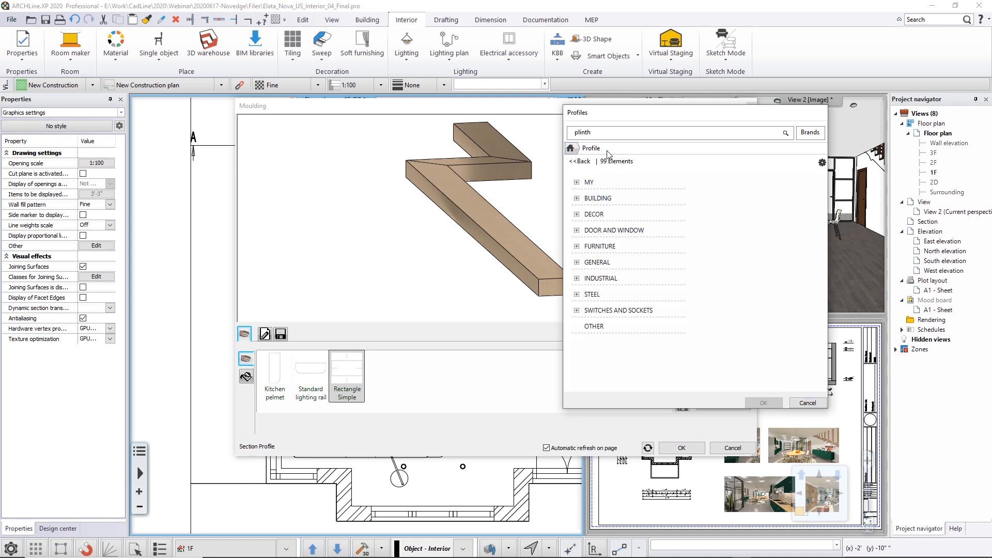
pyautogui.click(603, 133)
pyautogui.moveTo(603, 133); pyautogui.dragTo(530, 134)
pyautogui.write('px')
pyautogui.press('Return')
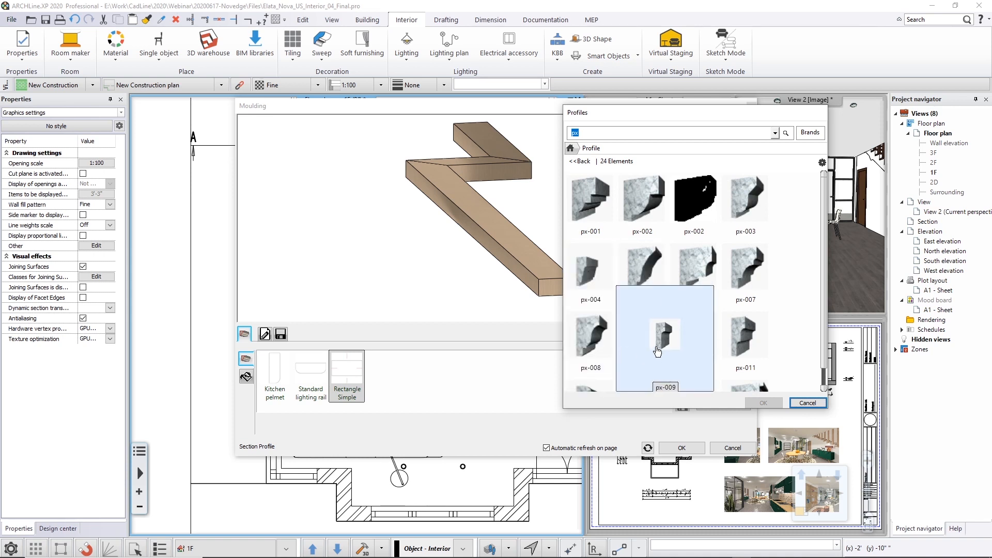
pyautogui.click(743, 341)
pyautogui.click(767, 407)
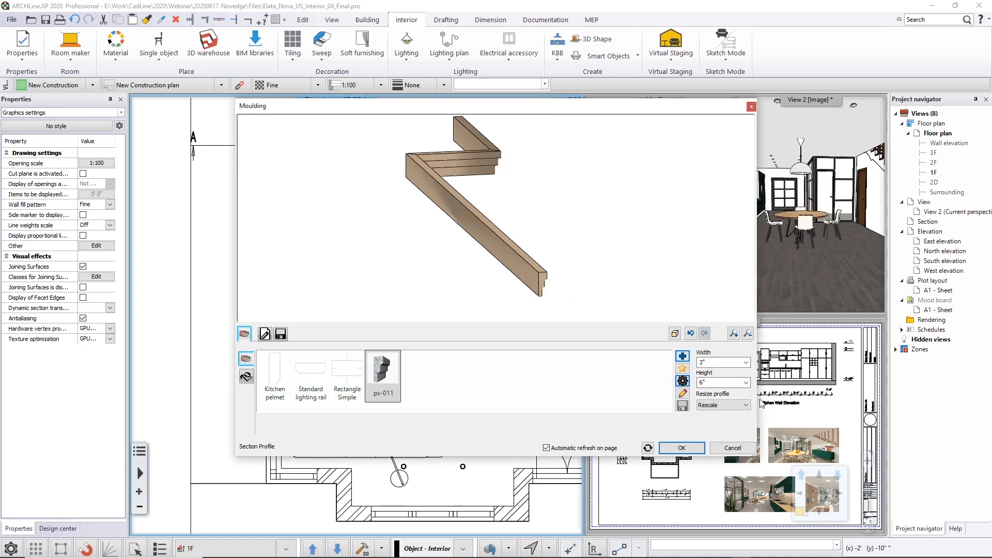
# Inspect the moulding with the px-011 profile in the 3D preview and discard the moulding changes.
pyautogui.moveTo(499, 269); pyautogui.dragTo(411, 225)
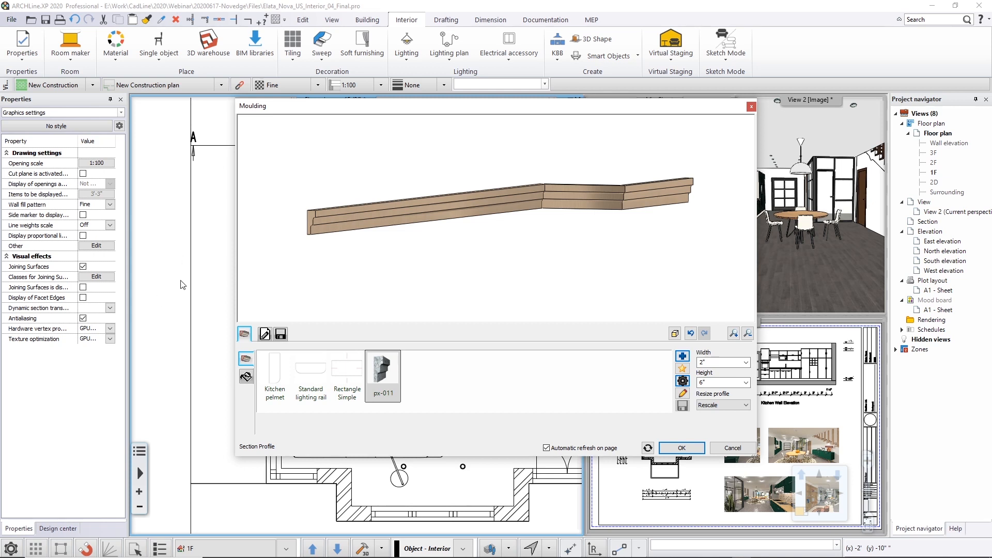
pyautogui.click(732, 447)
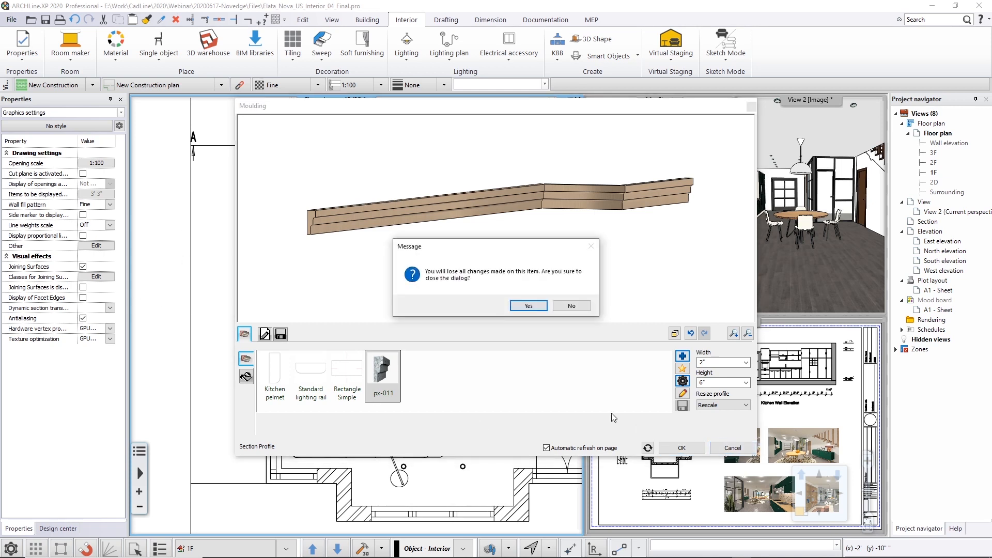
pyautogui.click(572, 306)
pyautogui.click(722, 445)
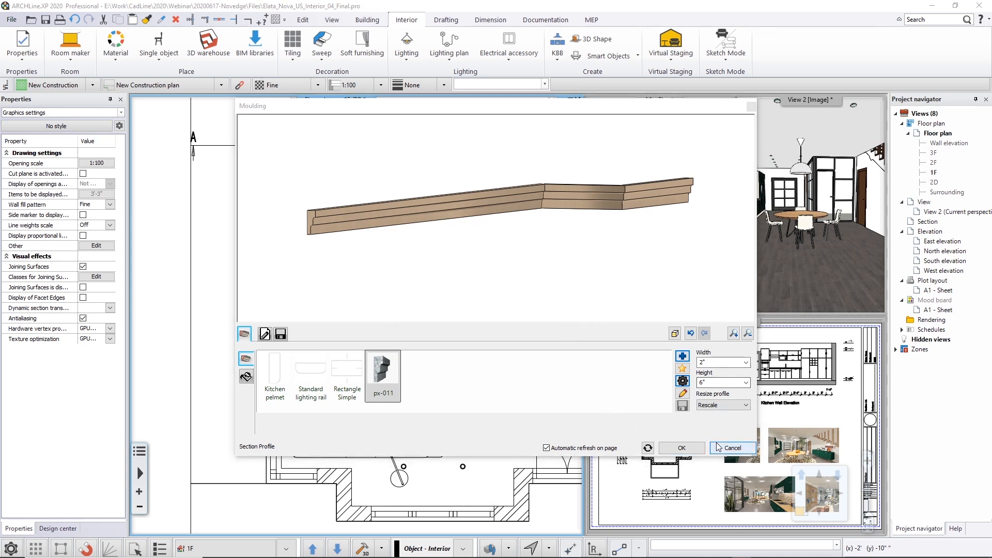
pyautogui.click(528, 306)
pyautogui.moveTo(365, 290); pyautogui.dragTo(398, 302, button='middle')
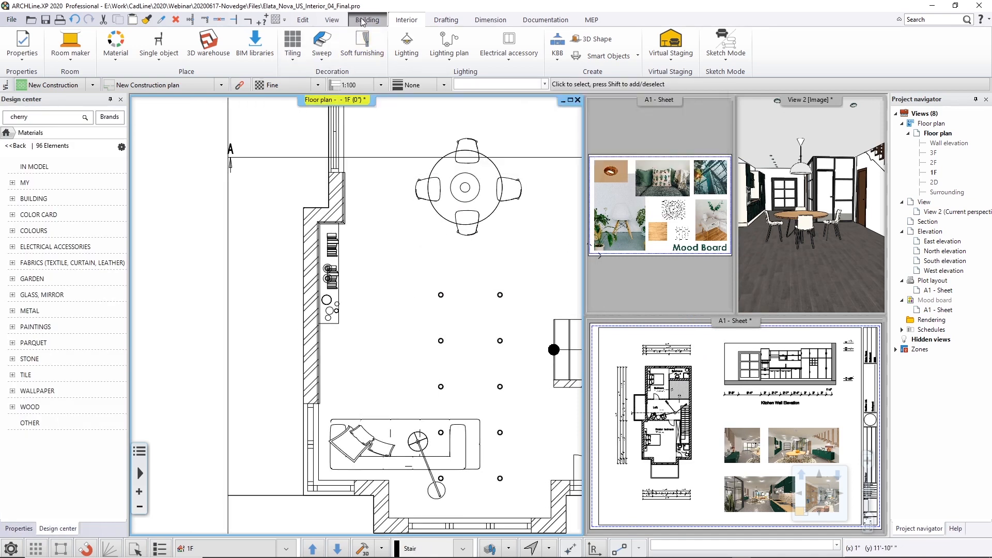
# Search the program's commands for "profile" and look through the matching entries.
pyautogui.click(446, 21)
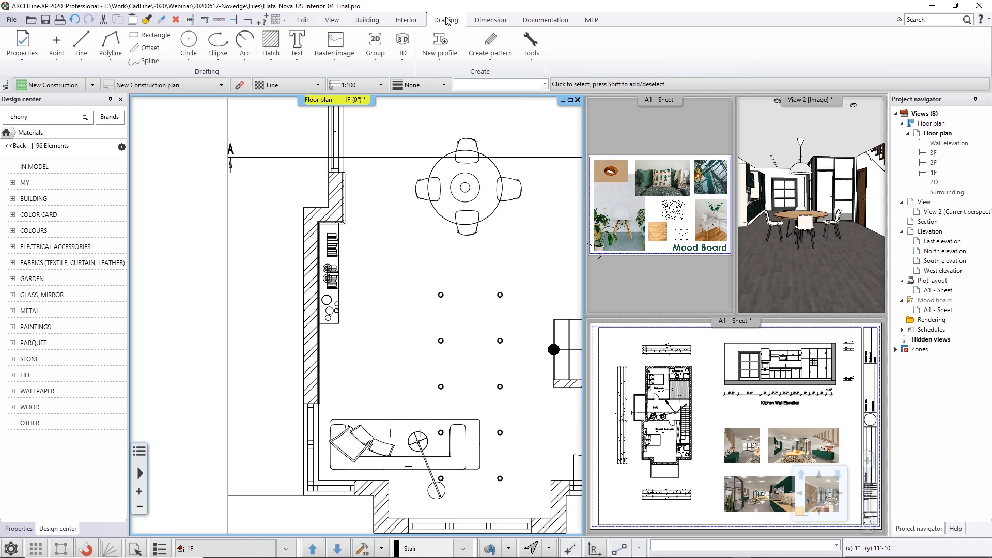
pyautogui.click(919, 18)
pyautogui.press('Return')
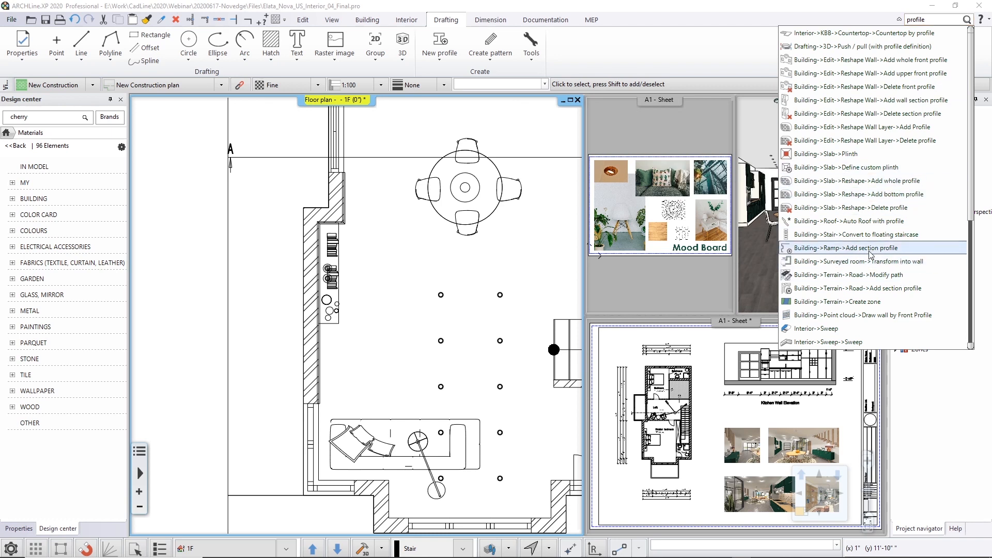
pyautogui.scroll(-3, 889, 321)
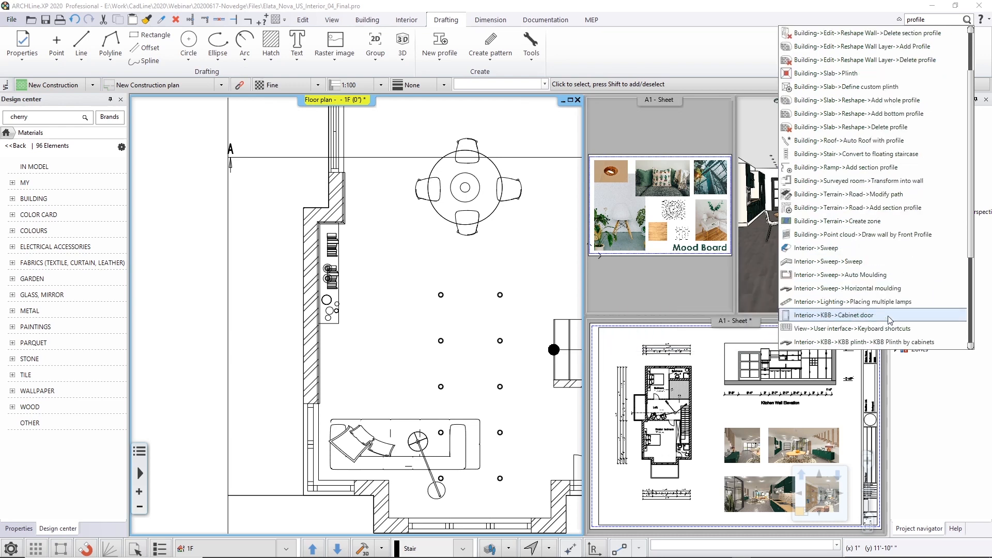
pyautogui.scroll(-2, 899, 339)
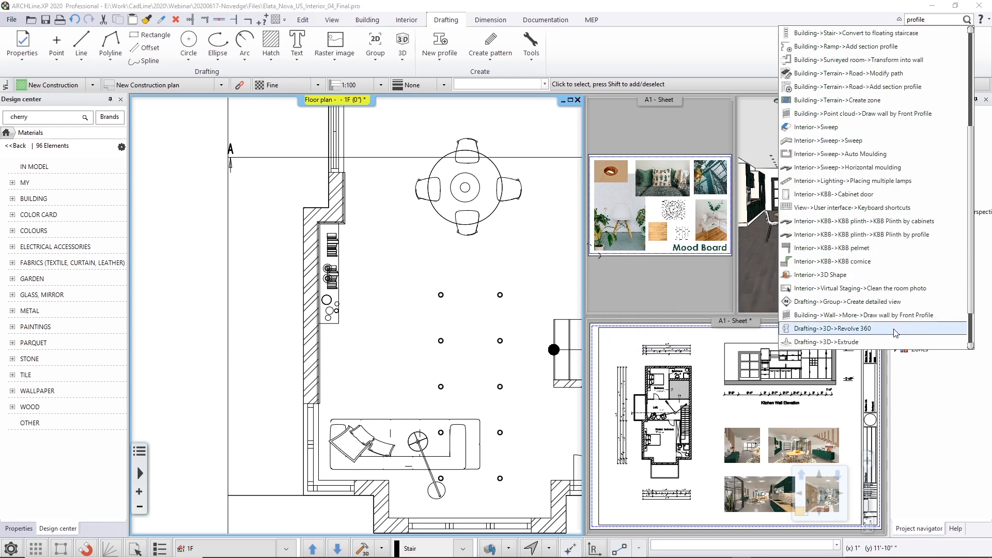
pyautogui.scroll(5, 894, 310)
# Search the program's commands for "closed profile" and return to the 1F floor plan without running a command.
pyautogui.click(914, 21)
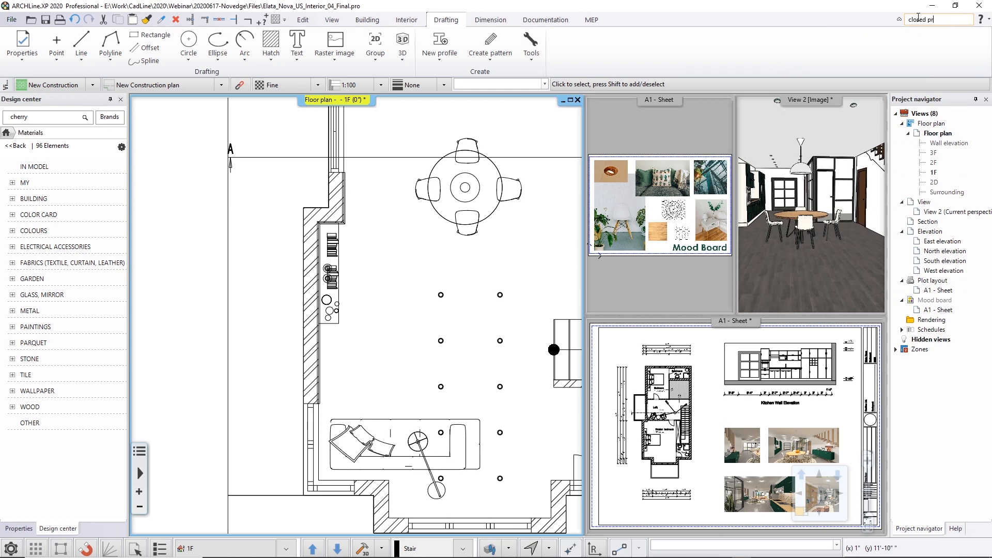
pyautogui.press('Return')
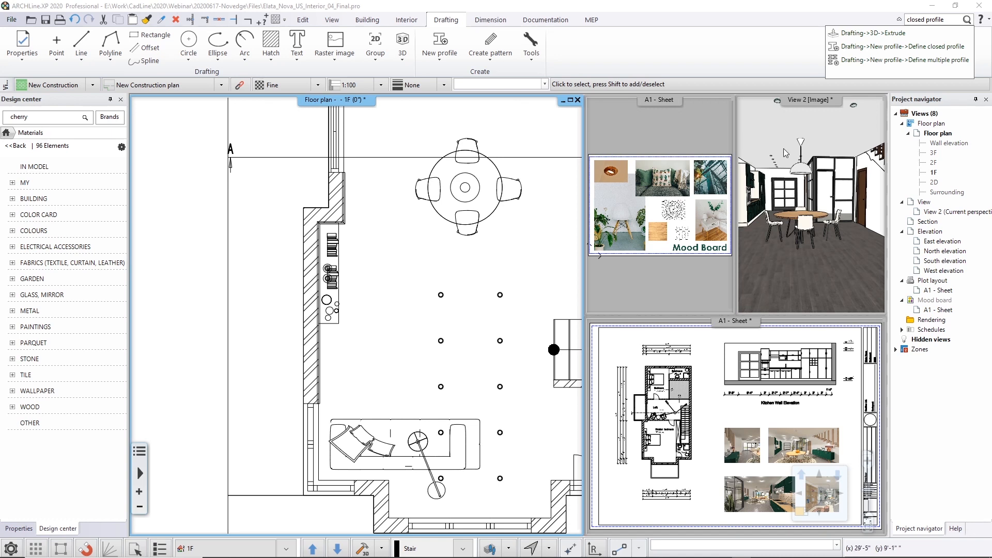
pyautogui.click(917, 99)
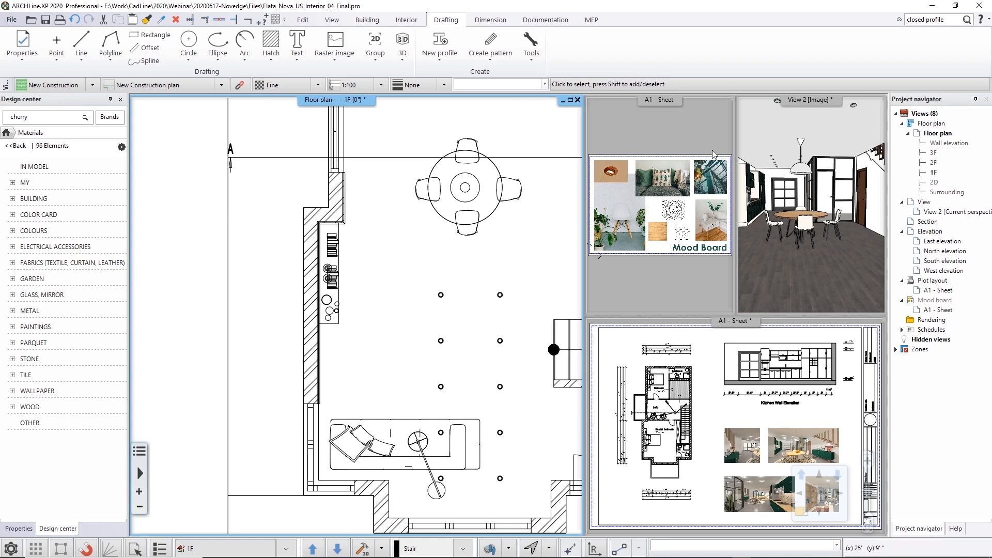
pyautogui.click(348, 210)
pyautogui.press('Escape')
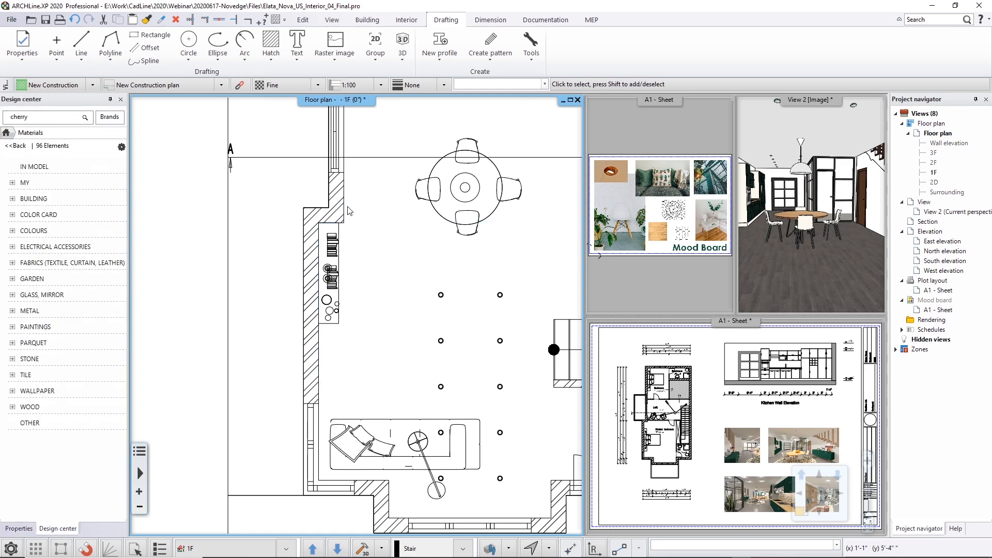